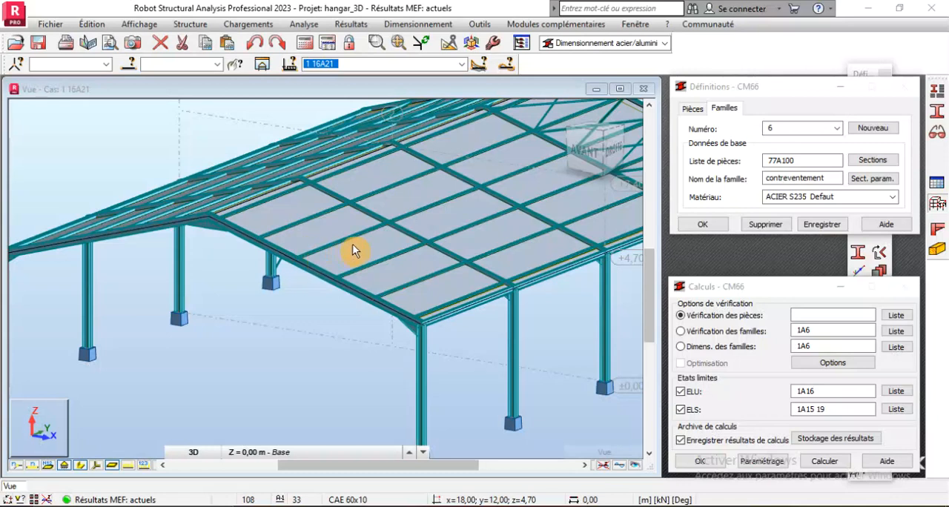
Examine the 3D hangar model, including the roof members, bracing and corner joint between column and rafter
{"action": "scroll", "coordinate": [348, 252], "scroll_direction": "down", "scroll_amount": 4}
{"action": "scroll", "coordinate": [548, 250], "scroll_direction": "up", "scroll_amount": 4}
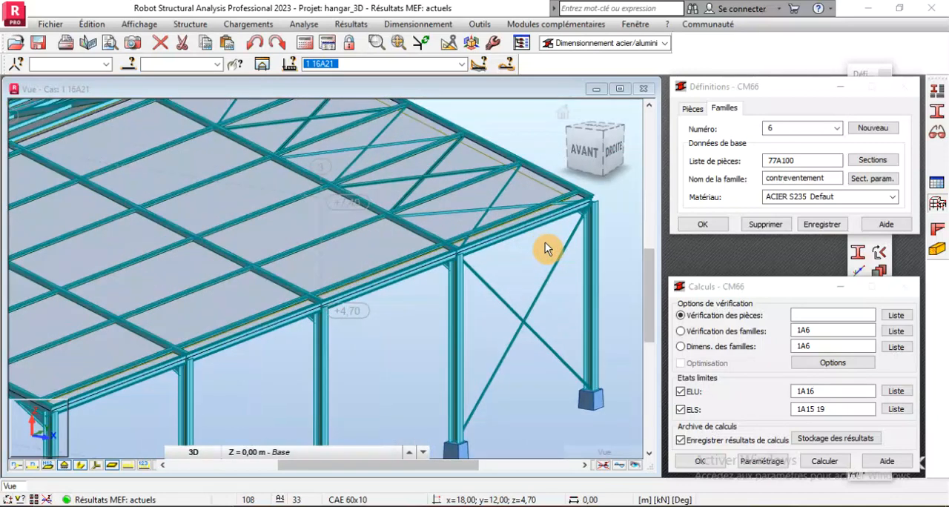
{"action": "scroll", "coordinate": [545, 242], "scroll_direction": "down", "scroll_amount": 3}
{"action": "scroll", "coordinate": [566, 223], "scroll_direction": "up", "scroll_amount": 5}
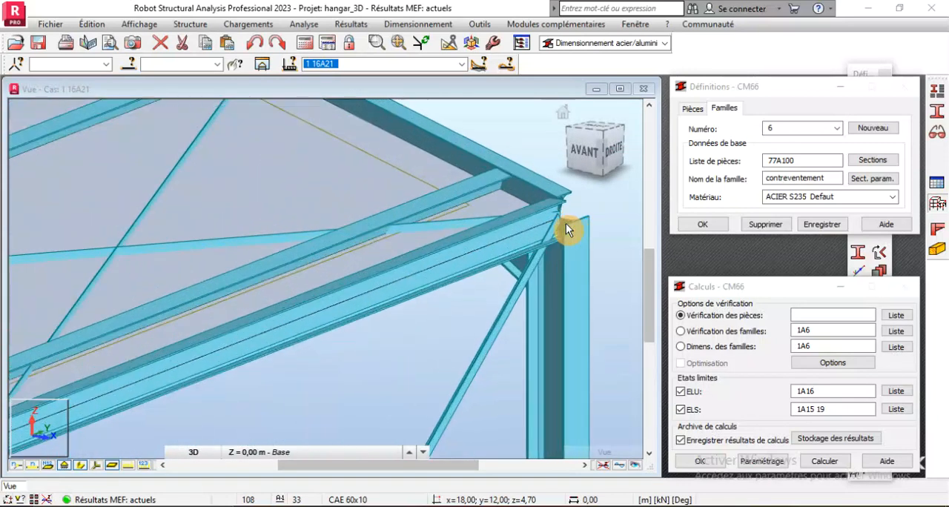
{"action": "scroll", "coordinate": [536, 223], "scroll_direction": "down", "scroll_amount": 2}
{"action": "scroll", "coordinate": [437, 302], "scroll_direction": "down", "scroll_amount": 3}
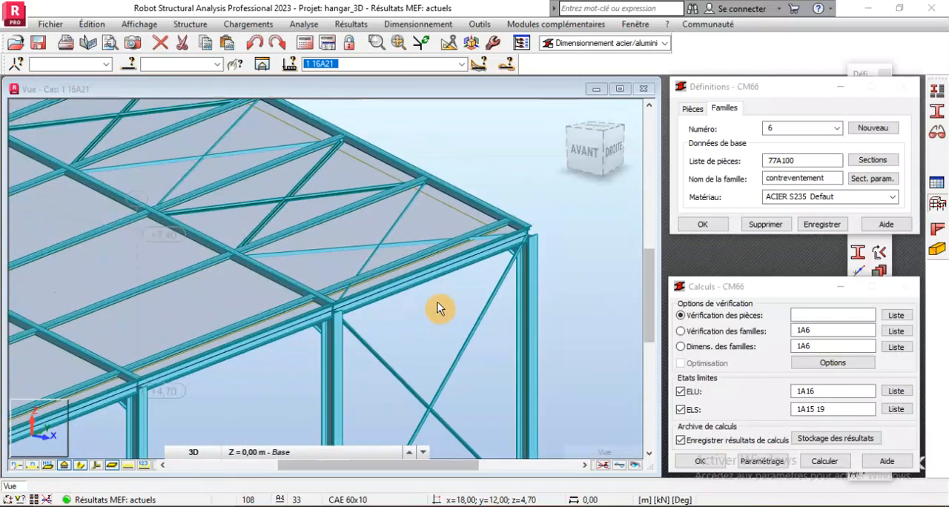
{"action": "scroll", "coordinate": [474, 299], "scroll_direction": "down", "scroll_amount": 2}
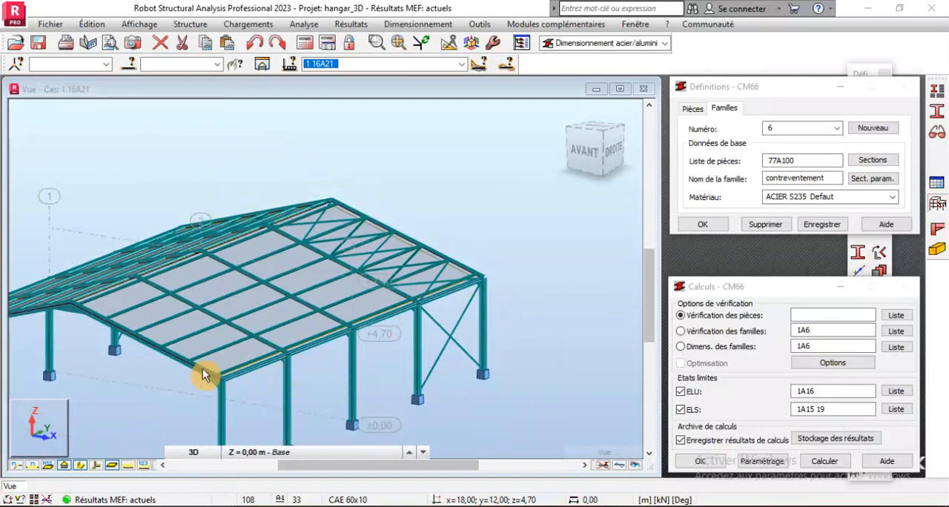
{"action": "scroll", "coordinate": [193, 369], "scroll_direction": "up", "scroll_amount": 3}
{"action": "scroll", "coordinate": [286, 362], "scroll_direction": "down", "scroll_amount": 2}
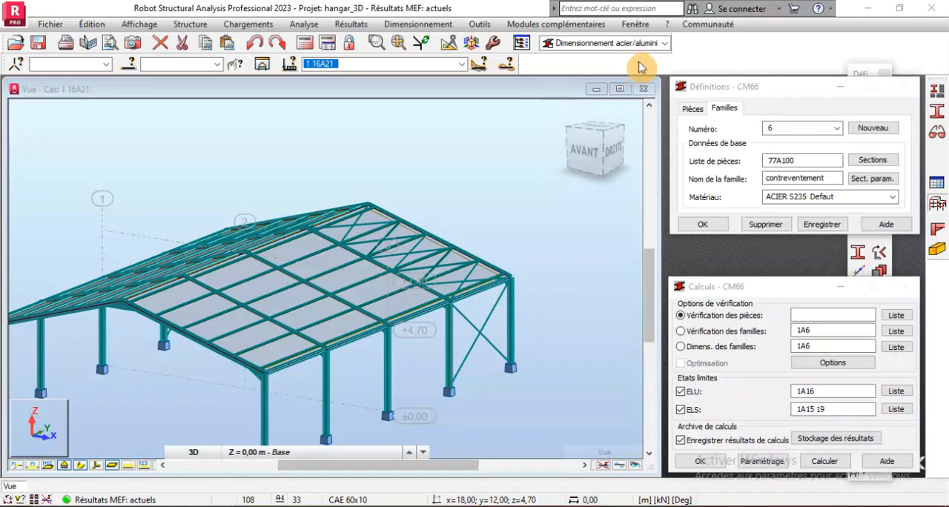
Switch the workspace to the Démarrage layout and close the Profilés and Sélection windows
{"action": "left_click", "coordinate": [667, 43]}
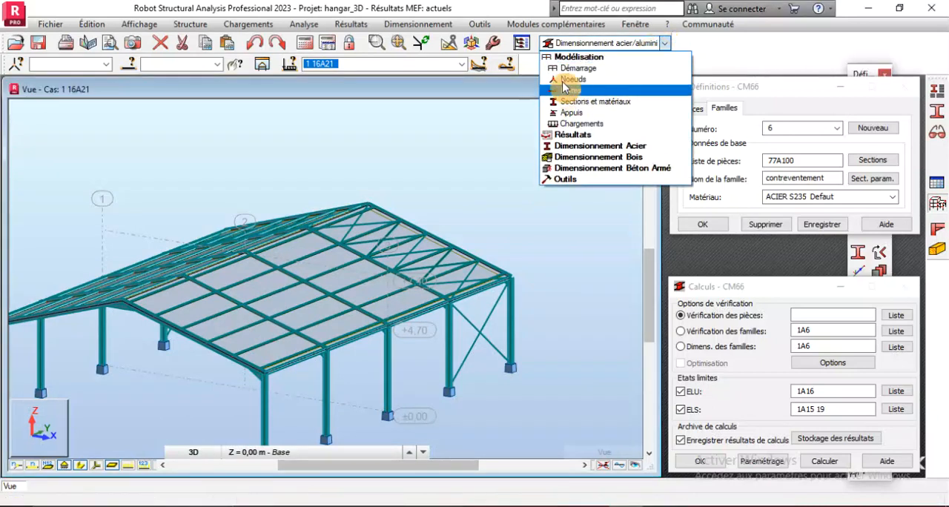
{"action": "left_click", "coordinate": [564, 70]}
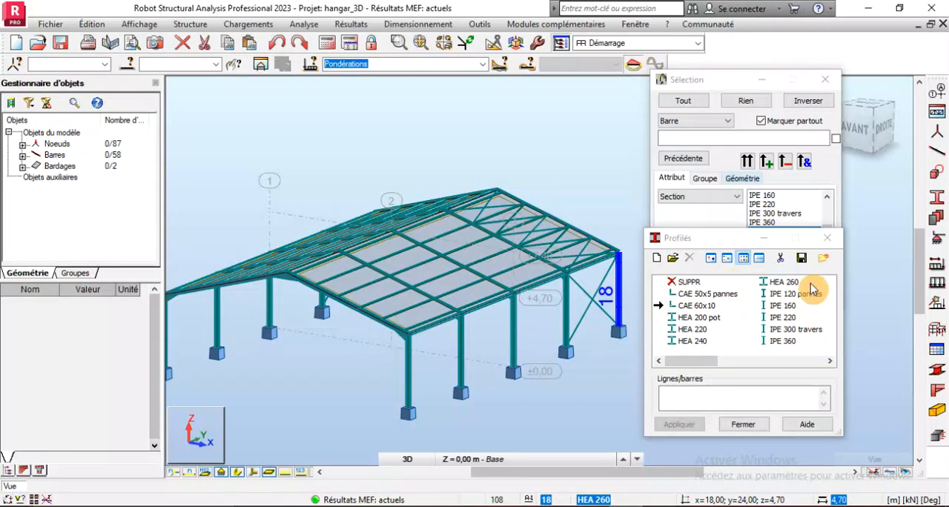
{"action": "left_click", "coordinate": [827, 238]}
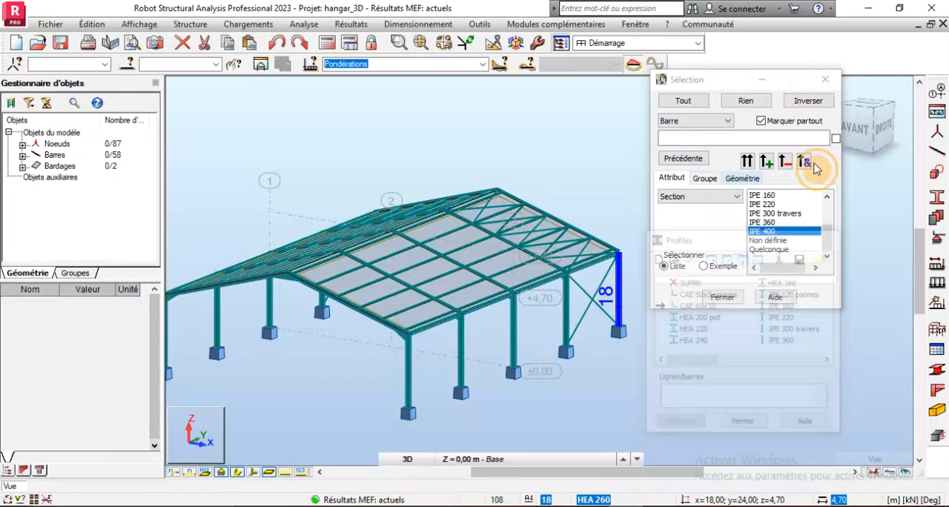
{"action": "left_click", "coordinate": [826, 80]}
{"action": "scroll", "coordinate": [438, 324], "scroll_direction": "down", "scroll_amount": 1}
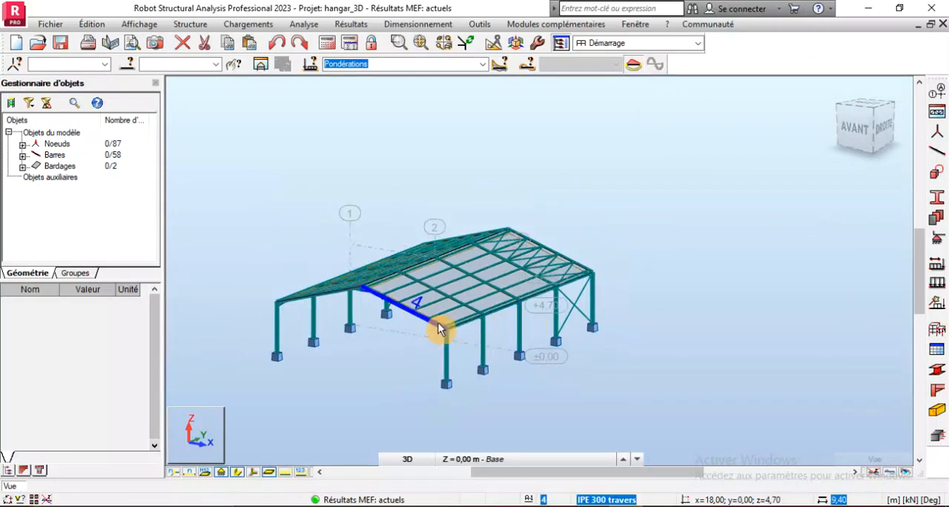
{"action": "scroll", "coordinate": [437, 322], "scroll_direction": "up", "scroll_amount": 4}
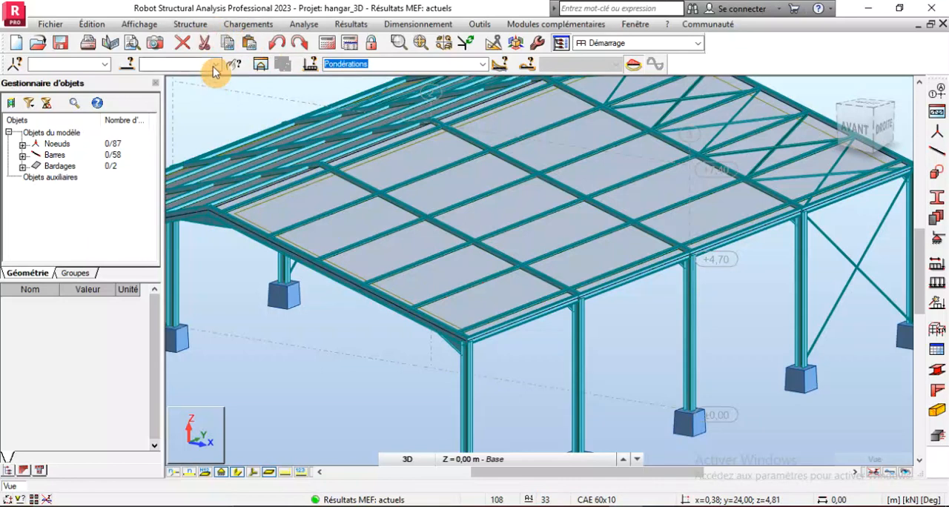
{"action": "scroll", "coordinate": [487, 373], "scroll_direction": "down", "scroll_amount": 2}
{"action": "scroll", "coordinate": [463, 380], "scroll_direction": "up", "scroll_amount": 5}
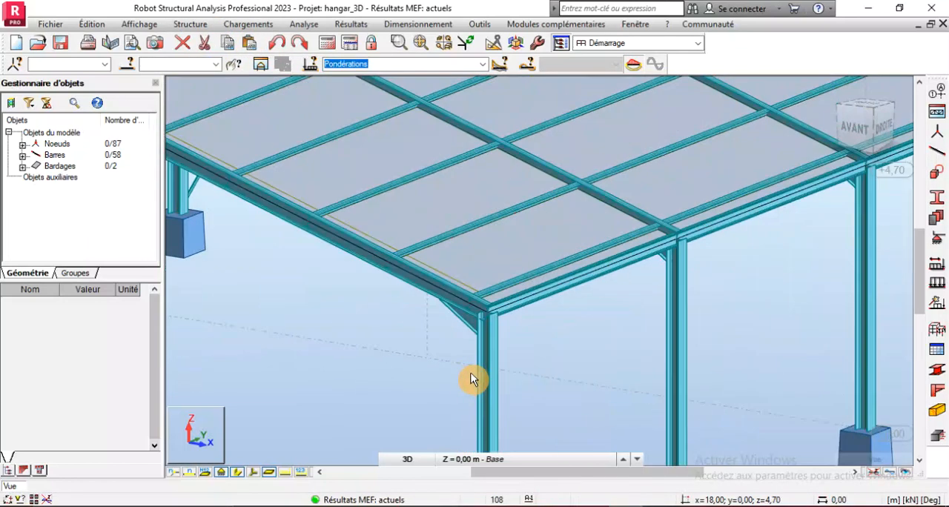
{"action": "left_click", "coordinate": [490, 371]}
{"action": "scroll", "coordinate": [370, 353], "scroll_direction": "down", "scroll_amount": 2}
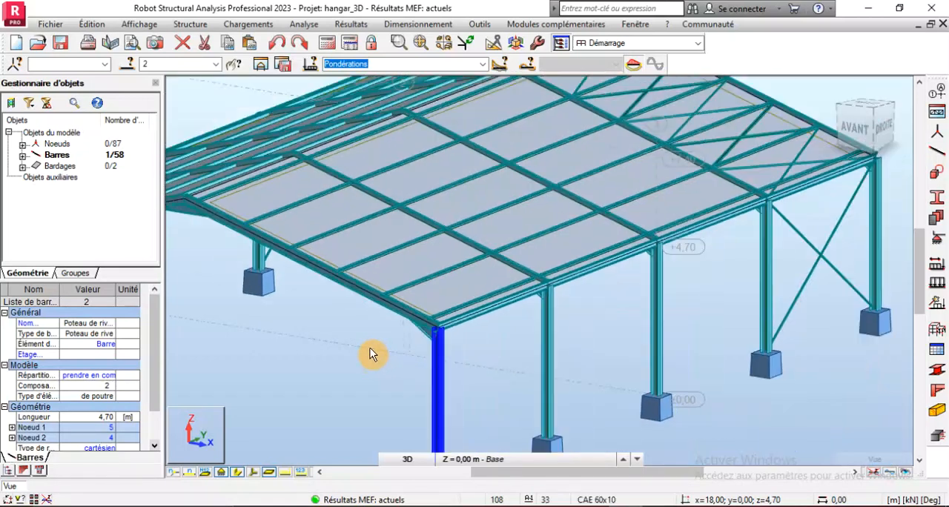
{"action": "left_click", "coordinate": [598, 332]}
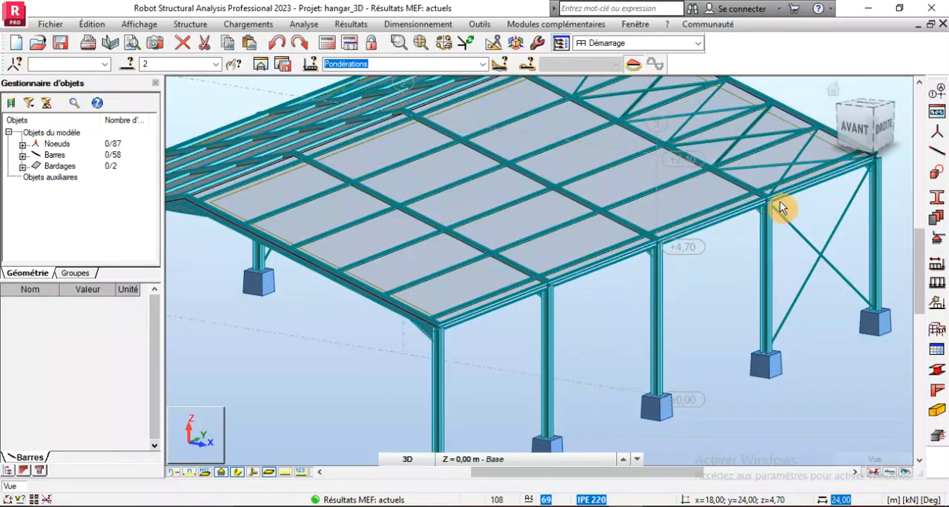
Select intermediate column 10 together with rafter 12, which meets it at the eave
{"action": "scroll", "coordinate": [780, 201], "scroll_direction": "up", "scroll_amount": 5}
{"action": "scroll", "coordinate": [665, 270], "scroll_direction": "down", "scroll_amount": 3}
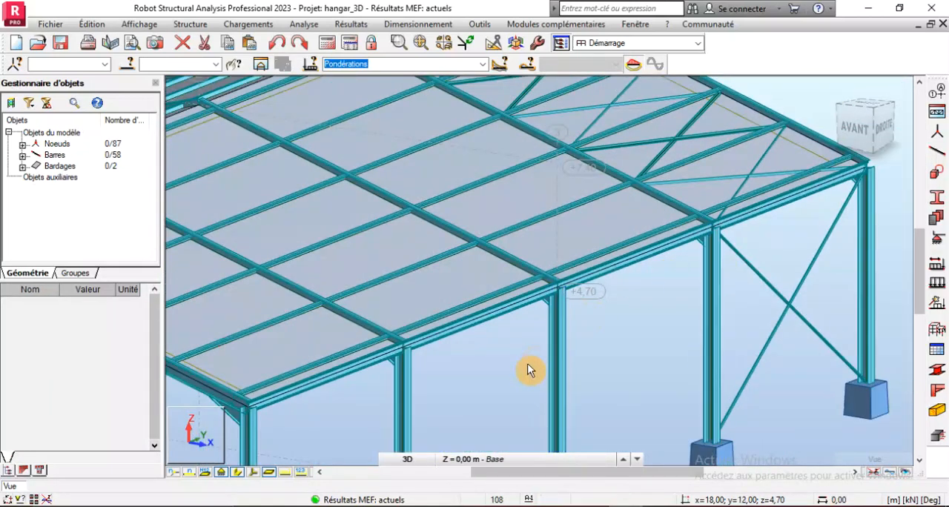
{"action": "left_click", "coordinate": [553, 346]}
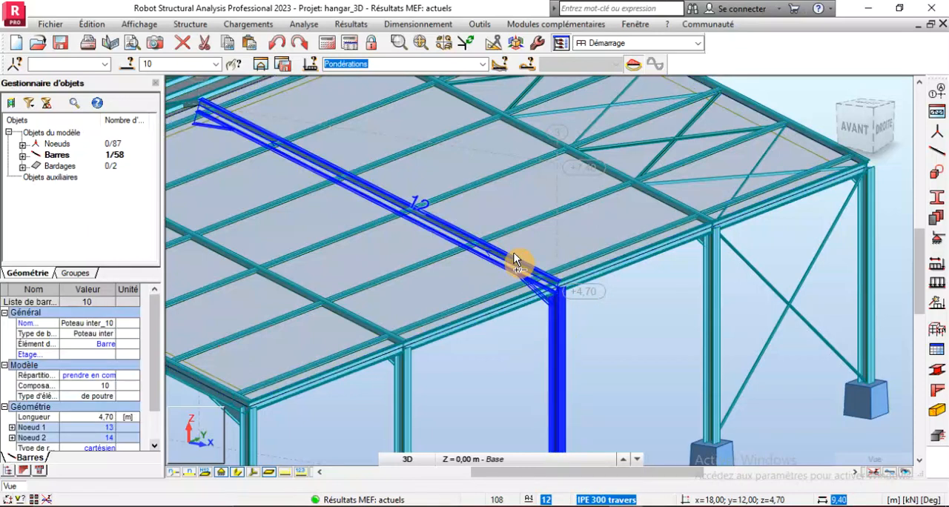
{"action": "left_click", "coordinate": [514, 254], "text": "ctrl"}
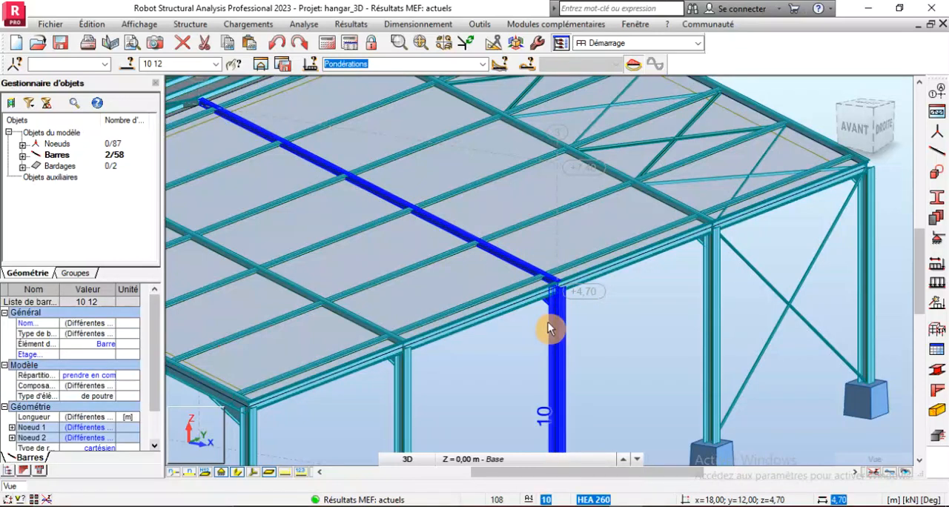
{"action": "scroll", "coordinate": [592, 239], "scroll_direction": "down", "scroll_amount": 5}
Open steel connection design and create a new connection from the selected column and rafter
{"action": "left_click", "coordinate": [419, 24]}
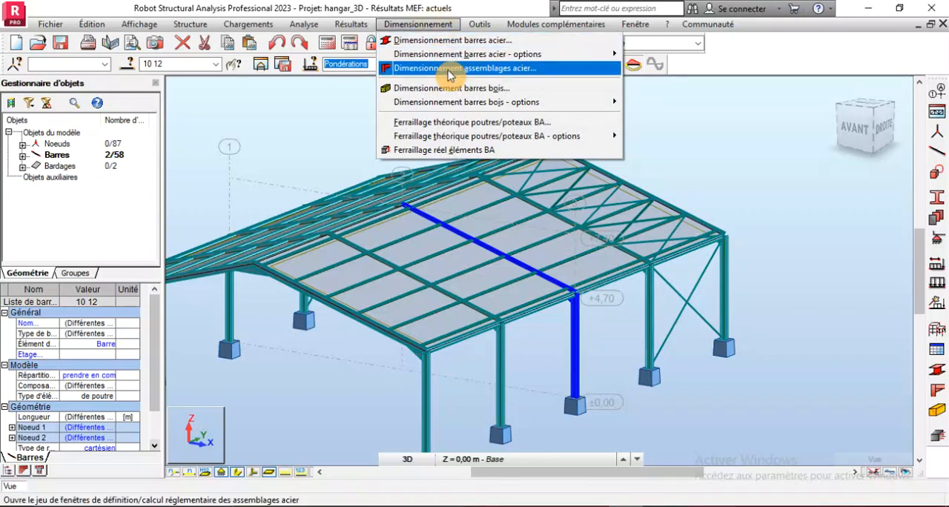
{"action": "left_click", "coordinate": [450, 71]}
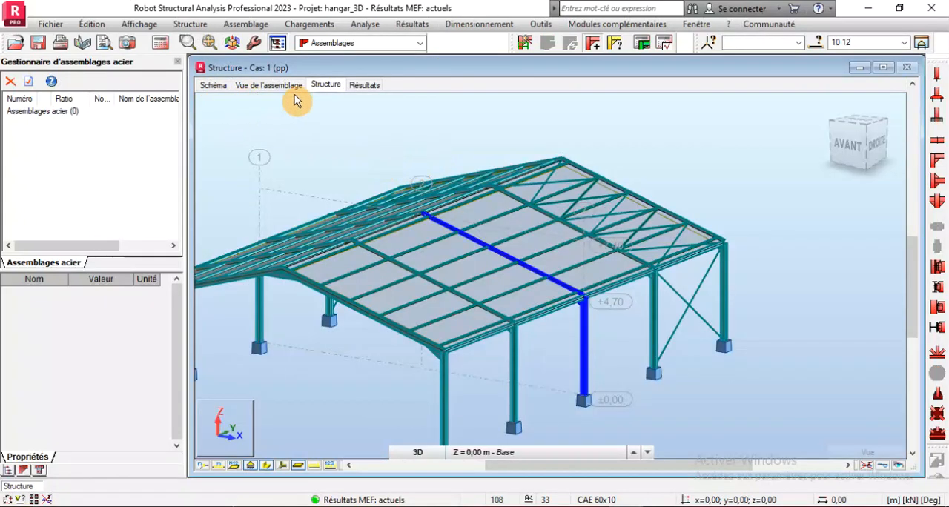
{"action": "left_click", "coordinate": [525, 46]}
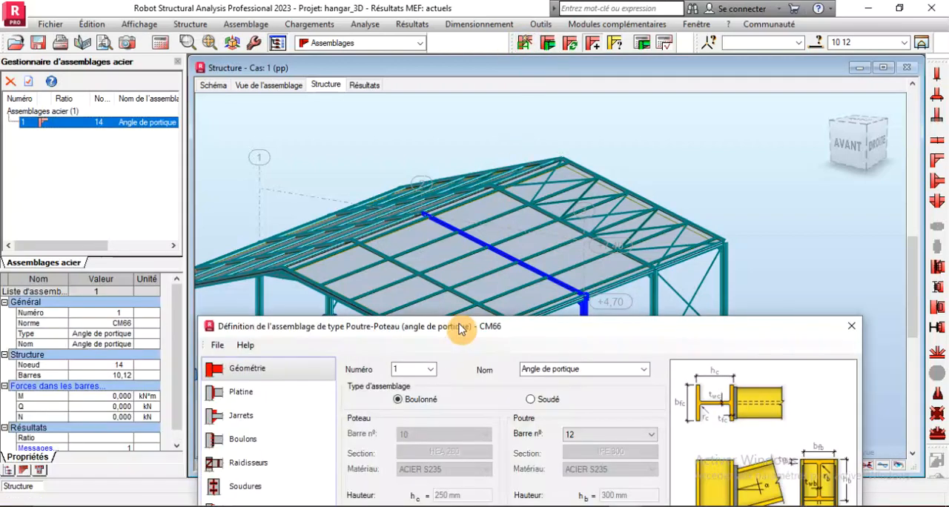
Inspect the new column-rafter connection in its 3D view, focusing on the end plate, top bolts and column stiffeners
{"action": "left_click_drag", "start_coordinate": [454, 332], "coordinate": [479, 155]}
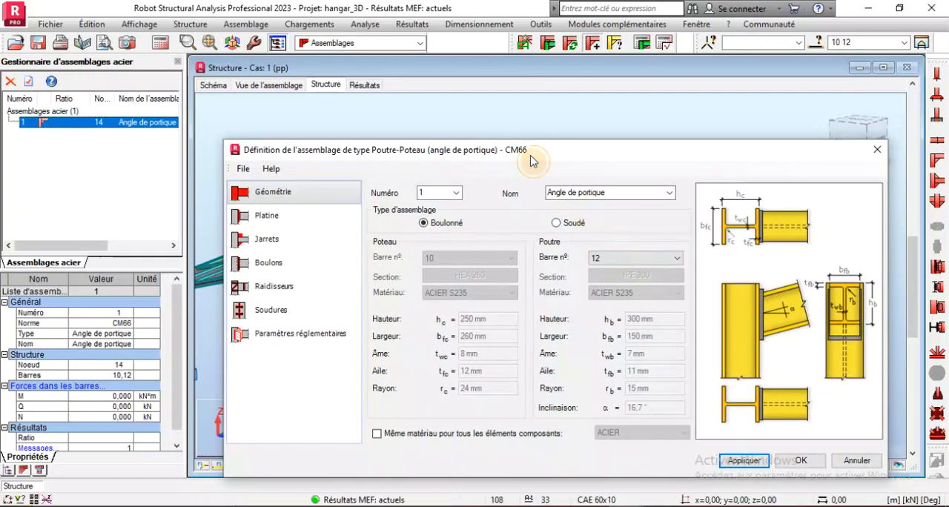
{"action": "left_click_drag", "start_coordinate": [531, 158], "coordinate": [545, 361]}
{"action": "left_click", "coordinate": [269, 85]}
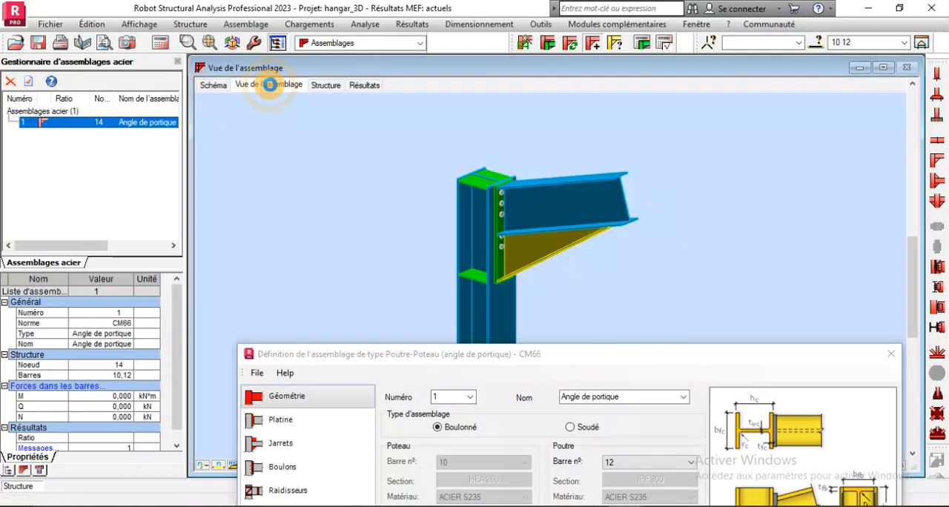
{"action": "scroll", "coordinate": [474, 222], "scroll_direction": "up", "scroll_amount": 4}
{"action": "scroll", "coordinate": [474, 237], "scroll_direction": "down", "scroll_amount": 3}
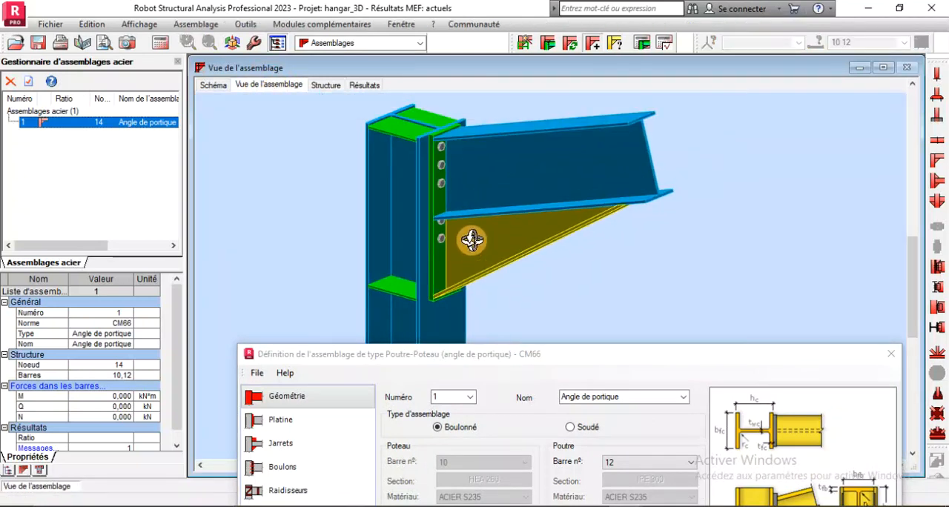
{"action": "scroll", "coordinate": [426, 131], "scroll_direction": "up", "scroll_amount": 4}
{"action": "scroll", "coordinate": [450, 158], "scroll_direction": "up", "scroll_amount": 2}
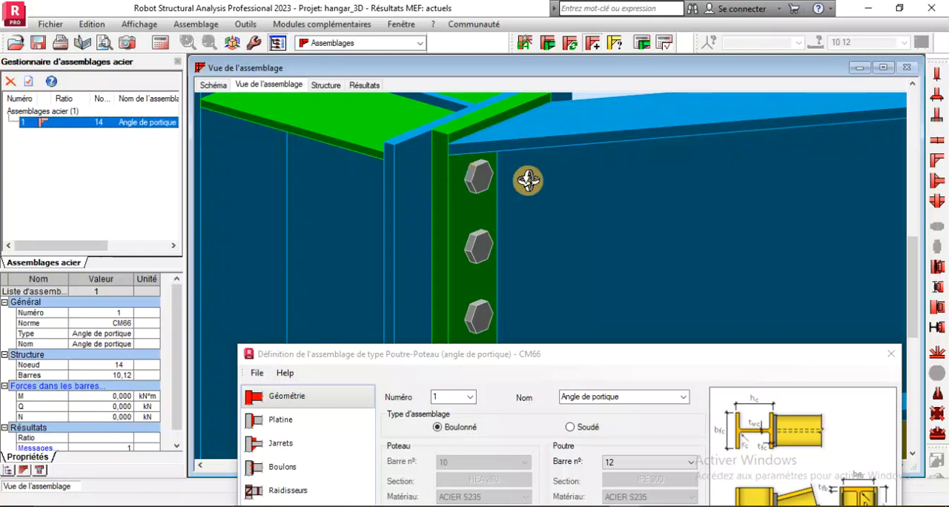
{"action": "scroll", "coordinate": [496, 164], "scroll_direction": "down", "scroll_amount": 1}
{"action": "scroll", "coordinate": [432, 148], "scroll_direction": "down", "scroll_amount": 3}
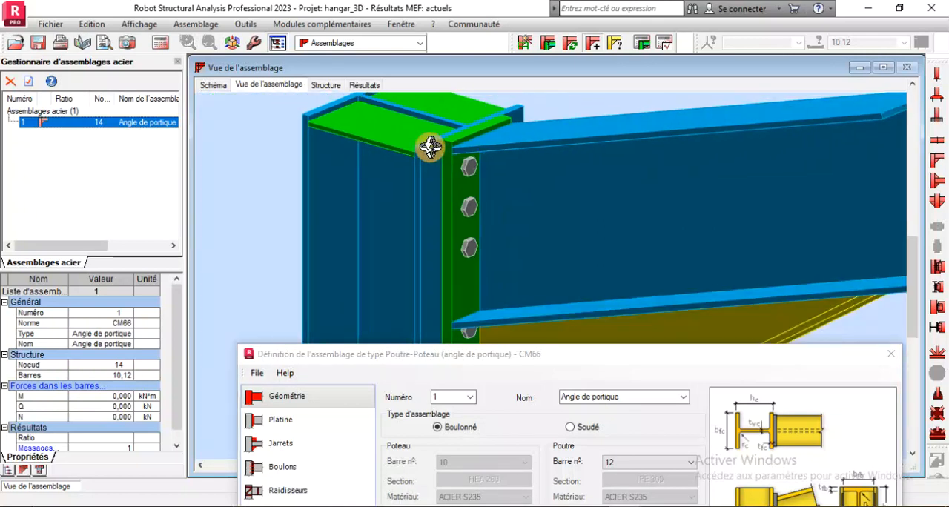
{"action": "scroll", "coordinate": [438, 145], "scroll_direction": "up", "scroll_amount": 3}
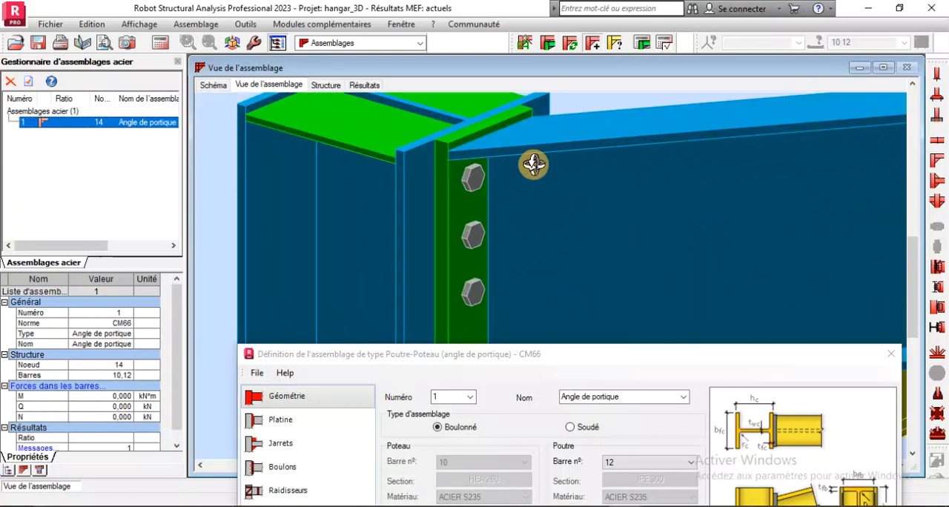
{"action": "scroll", "coordinate": [449, 132], "scroll_direction": "up", "scroll_amount": 1}
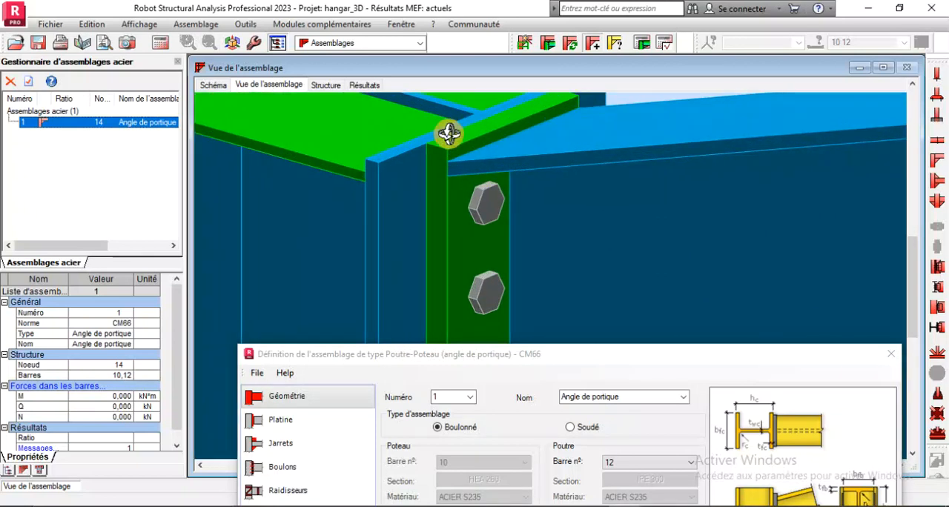
{"action": "scroll", "coordinate": [437, 170], "scroll_direction": "down", "scroll_amount": 2}
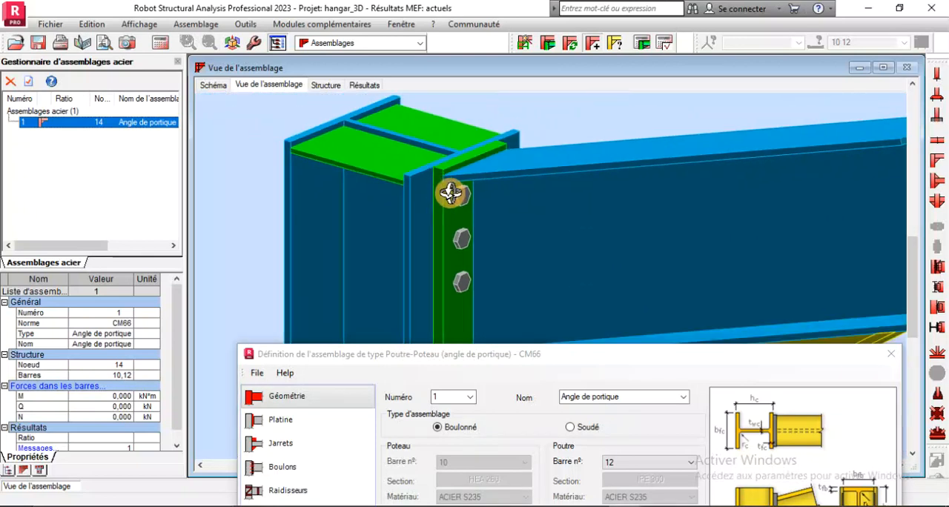
{"action": "scroll", "coordinate": [441, 186], "scroll_direction": "up", "scroll_amount": 2}
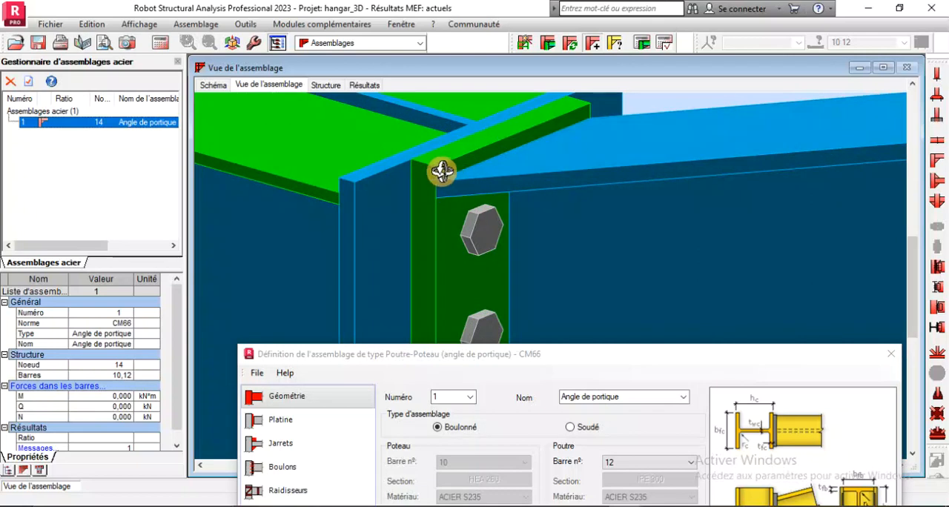
{"action": "scroll", "coordinate": [440, 167], "scroll_direction": "down", "scroll_amount": 2}
{"action": "scroll", "coordinate": [434, 160], "scroll_direction": "up", "scroll_amount": 3}
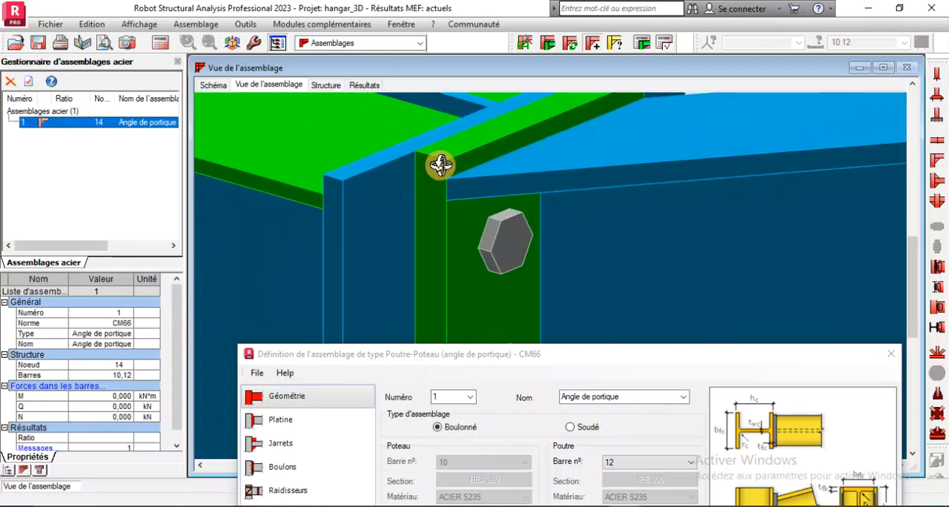
{"action": "scroll", "coordinate": [440, 164], "scroll_direction": "down", "scroll_amount": 2}
Set the connection's end plate to 10 mm thickness and 200 mm width, and apply the changes
{"action": "left_click_drag", "start_coordinate": [345, 363], "coordinate": [351, 286]}
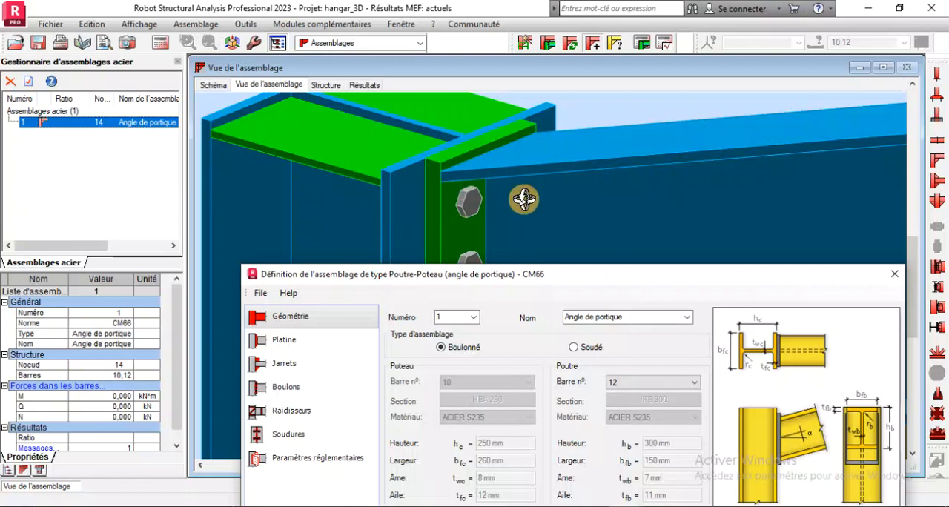
{"action": "left_click", "coordinate": [313, 339]}
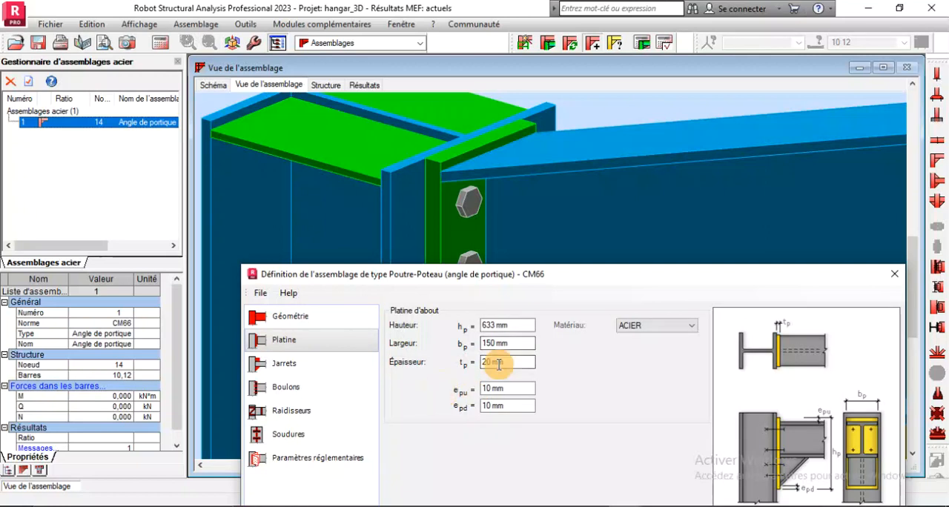
{"action": "left_click", "coordinate": [530, 363]}
{"action": "type", "text": "10"}
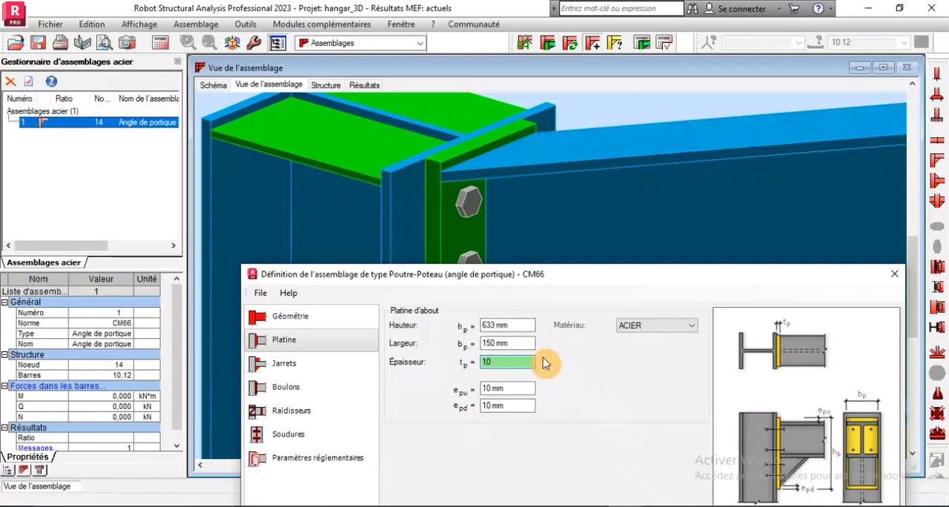
{"action": "left_click", "coordinate": [519, 344]}
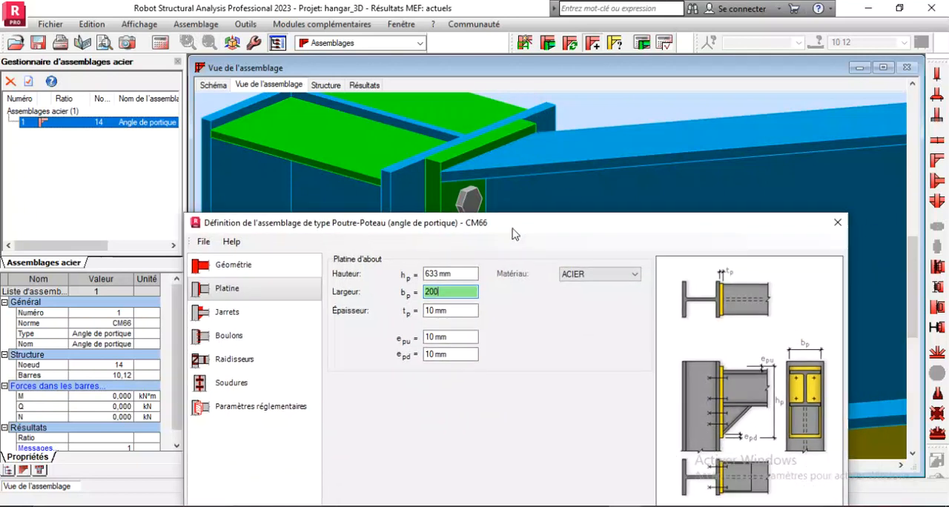
{"action": "left_click_drag", "start_coordinate": [577, 279], "coordinate": [56, 78]}
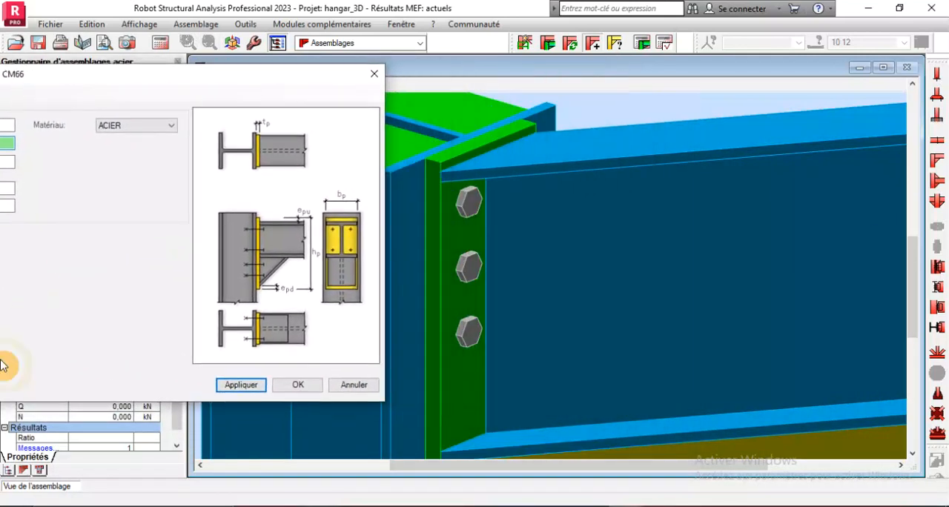
{"action": "left_click", "coordinate": [236, 387]}
{"action": "scroll", "coordinate": [485, 199], "scroll_direction": "up", "scroll_amount": 5}
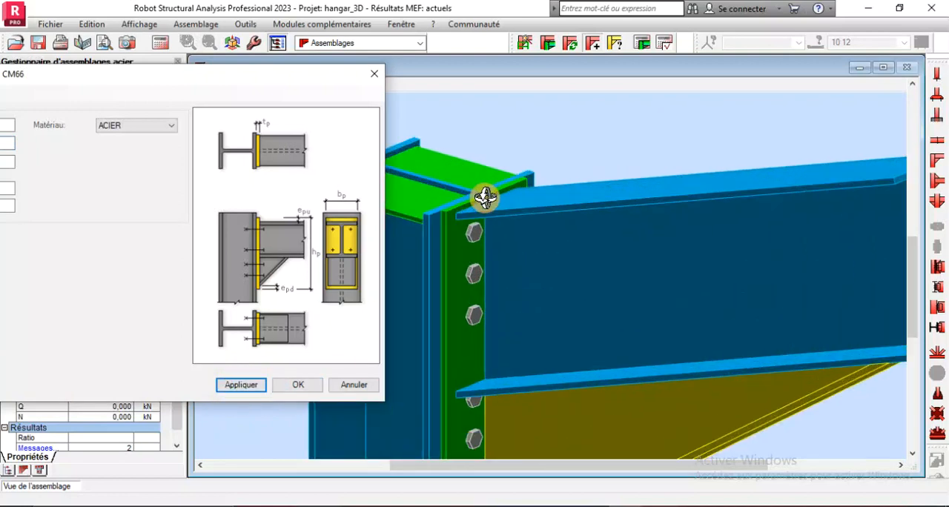
Examine the modified end plate, its bolts and the rafter flanges from several angles in the connection's 3D view
{"action": "scroll", "coordinate": [403, 222], "scroll_direction": "up", "scroll_amount": 2}
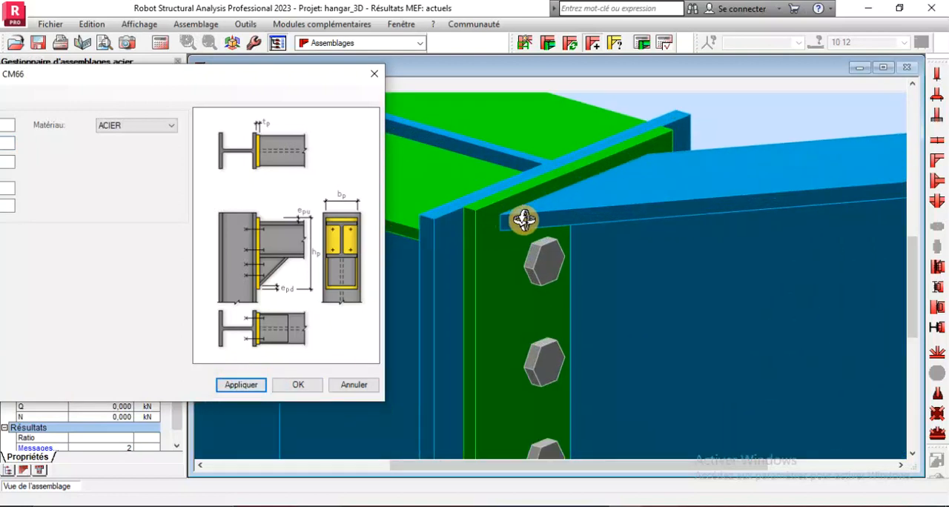
{"action": "scroll", "coordinate": [534, 221], "scroll_direction": "down", "scroll_amount": 3}
{"action": "scroll", "coordinate": [519, 267], "scroll_direction": "up", "scroll_amount": 1}
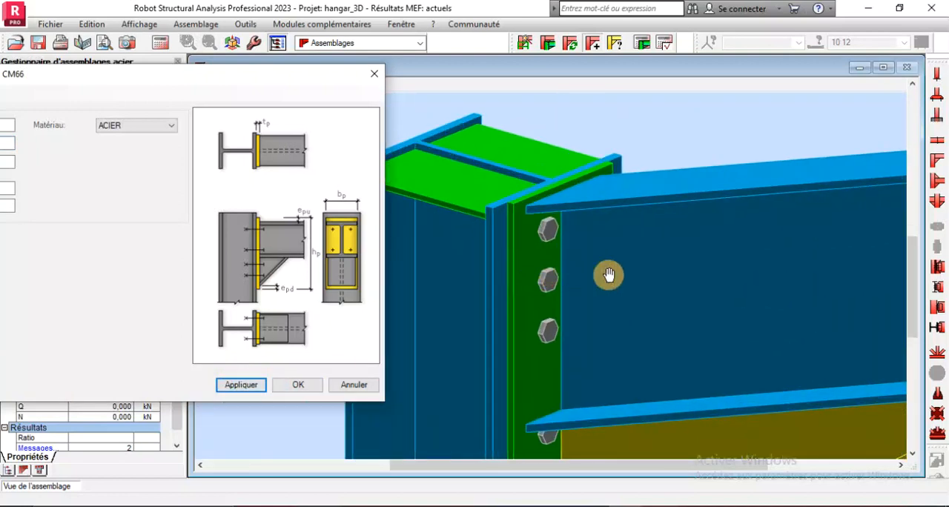
{"action": "scroll", "coordinate": [644, 292], "scroll_direction": "down", "scroll_amount": 2}
{"action": "right_click", "coordinate": [655, 157]}
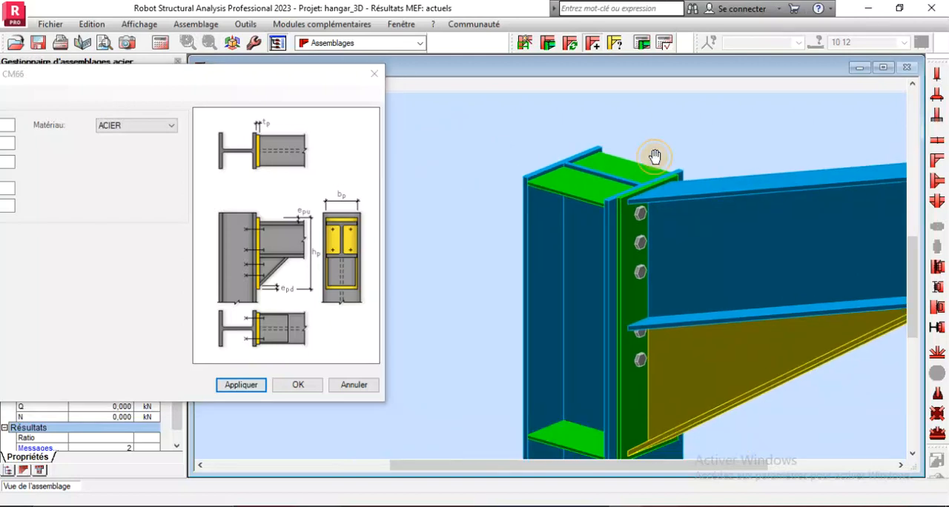
{"action": "left_click", "coordinate": [615, 214]}
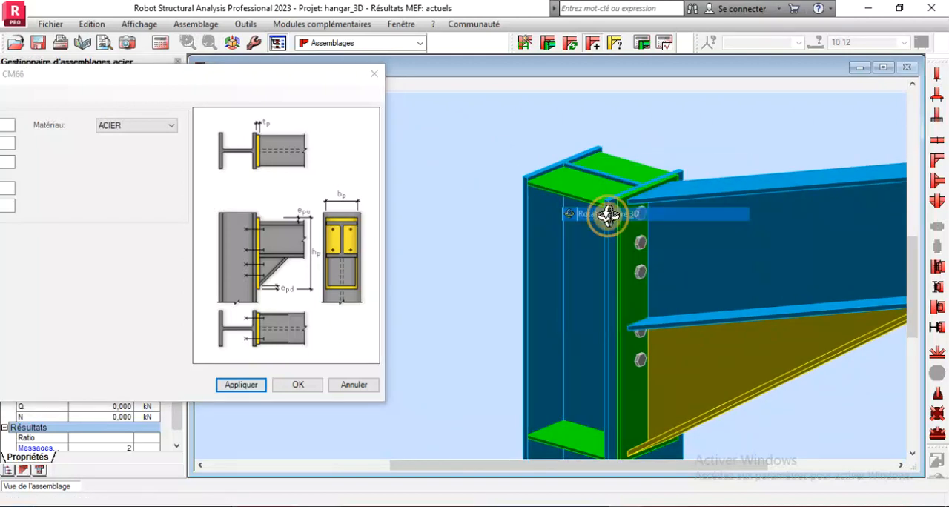
{"action": "left_click_drag", "start_coordinate": [607, 273], "coordinate": [589, 275]}
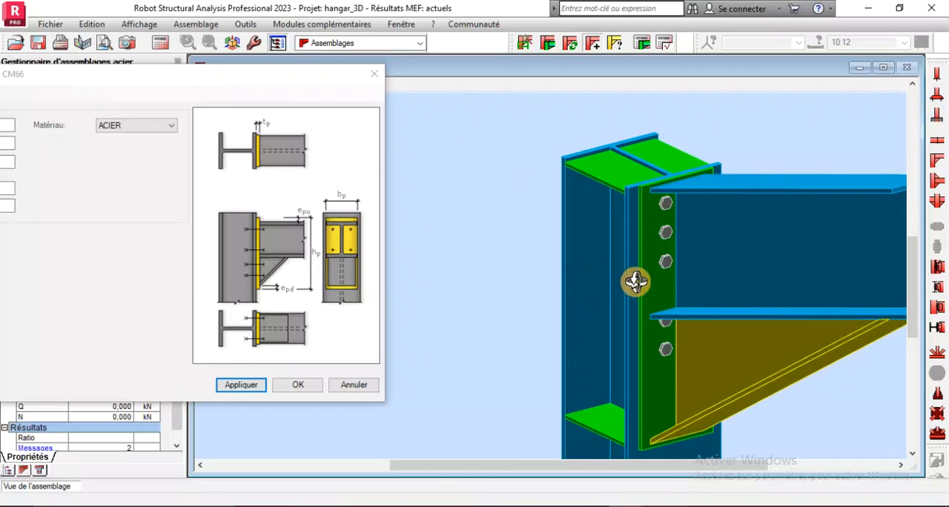
{"action": "scroll", "coordinate": [667, 251], "scroll_direction": "up", "scroll_amount": 4}
{"action": "scroll", "coordinate": [712, 232], "scroll_direction": "down", "scroll_amount": 2}
{"action": "scroll", "coordinate": [711, 232], "scroll_direction": "down", "scroll_amount": 1}
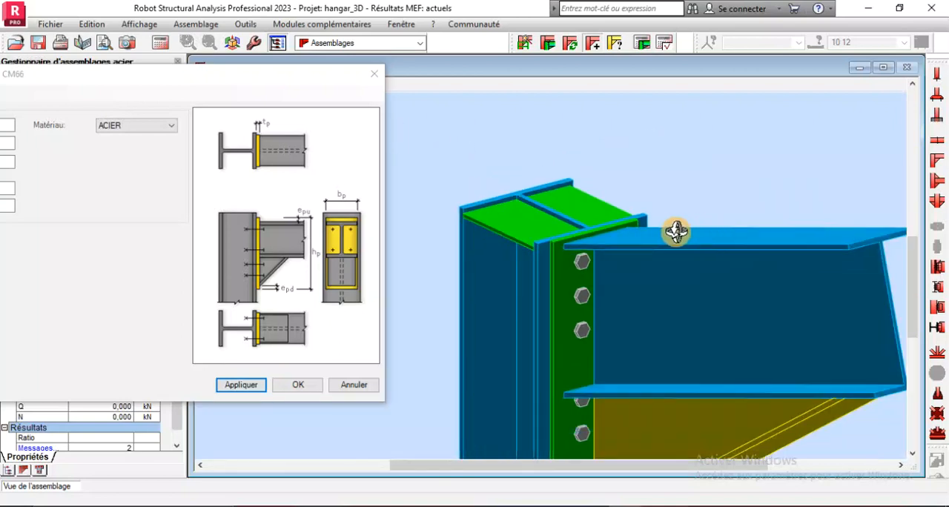
Move the connection definition dialog clear of the 3D view and examine the full bolt column and the haunch
{"action": "left_click_drag", "start_coordinate": [259, 78], "coordinate": [377, 64]}
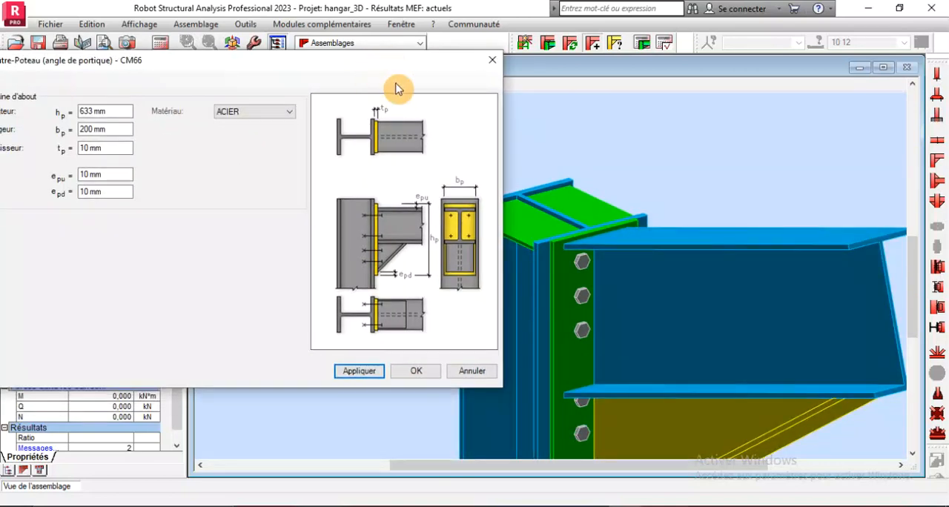
{"action": "scroll", "coordinate": [704, 233], "scroll_direction": "down", "scroll_amount": 2}
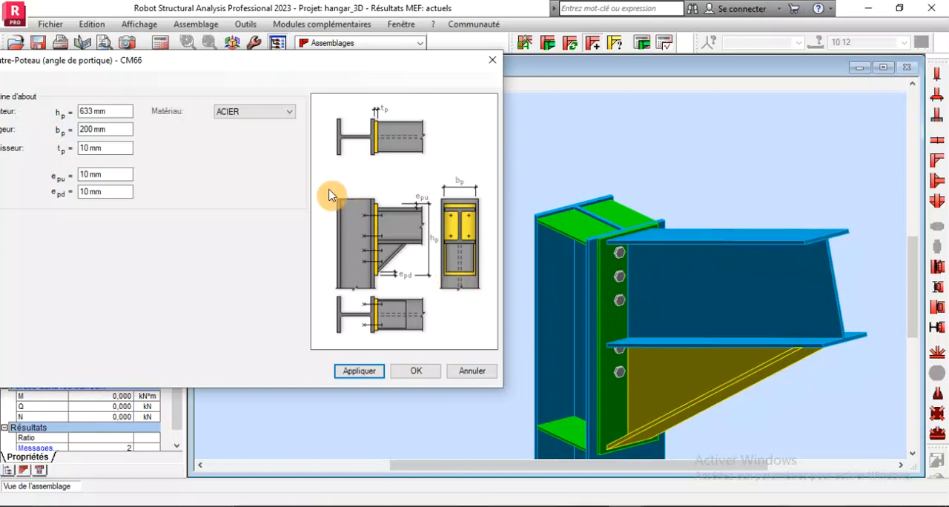
{"action": "left_click_drag", "start_coordinate": [235, 61], "coordinate": [417, 45]}
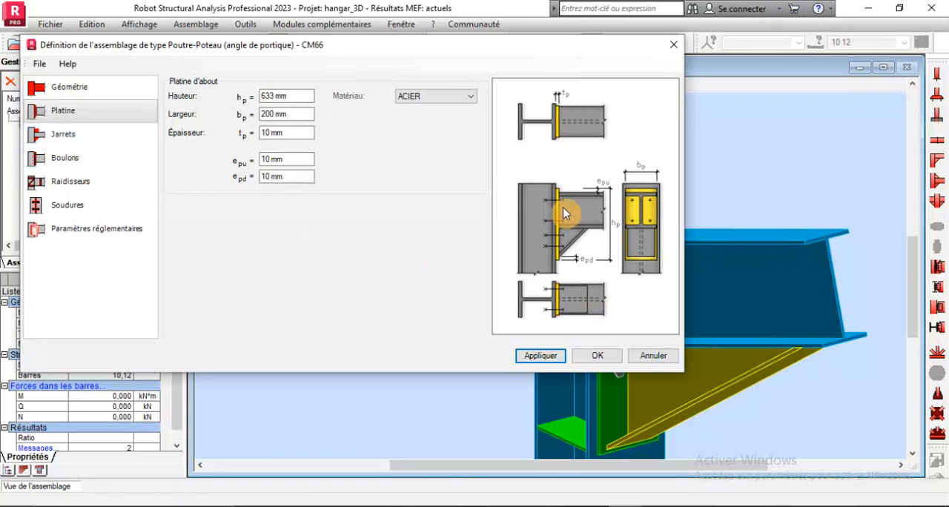
{"action": "left_click_drag", "start_coordinate": [445, 54], "coordinate": [372, 19]}
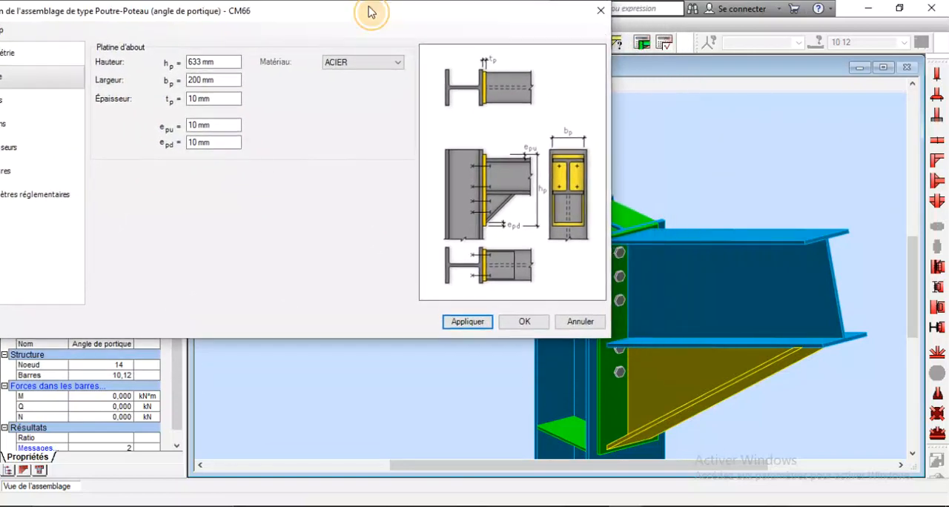
{"action": "left_click_drag", "start_coordinate": [787, 309], "coordinate": [846, 280]}
{"action": "scroll", "coordinate": [710, 336], "scroll_direction": "up", "scroll_amount": 3}
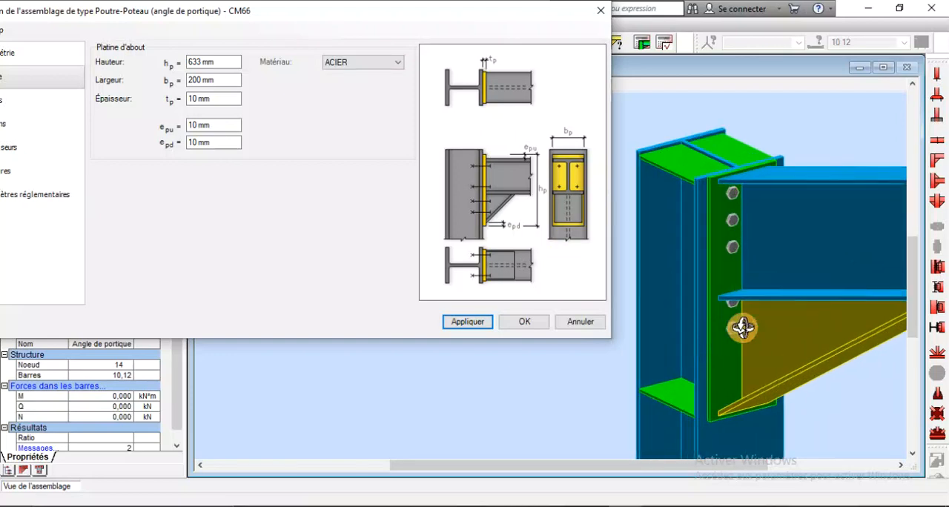
{"action": "left_click_drag", "start_coordinate": [781, 262], "coordinate": [758, 248]}
{"action": "scroll", "coordinate": [705, 267], "scroll_direction": "down", "scroll_amount": 3}
{"action": "left_click_drag", "start_coordinate": [702, 284], "coordinate": [755, 309]}
{"action": "scroll", "coordinate": [755, 312], "scroll_direction": "up", "scroll_amount": 5}
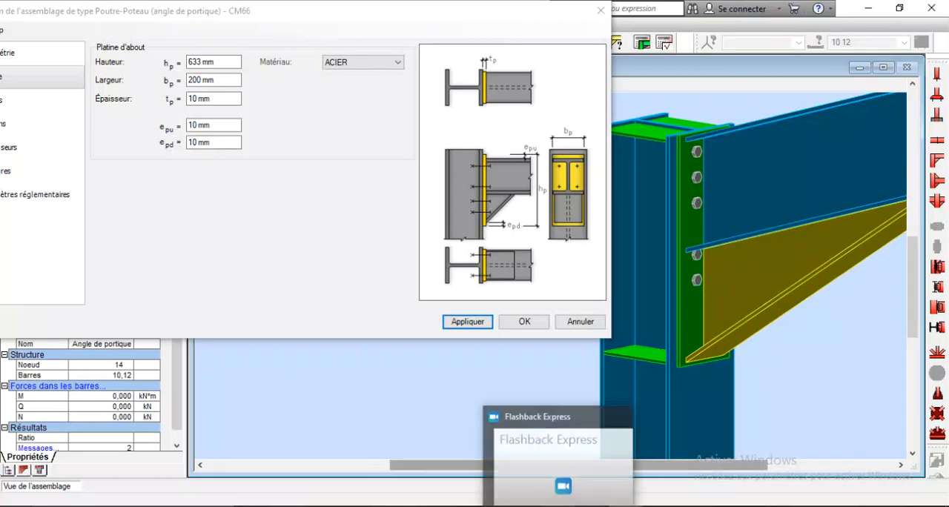
{"action": "left_click", "coordinate": [559, 505]}
{"action": "left_click", "coordinate": [14, 245]}
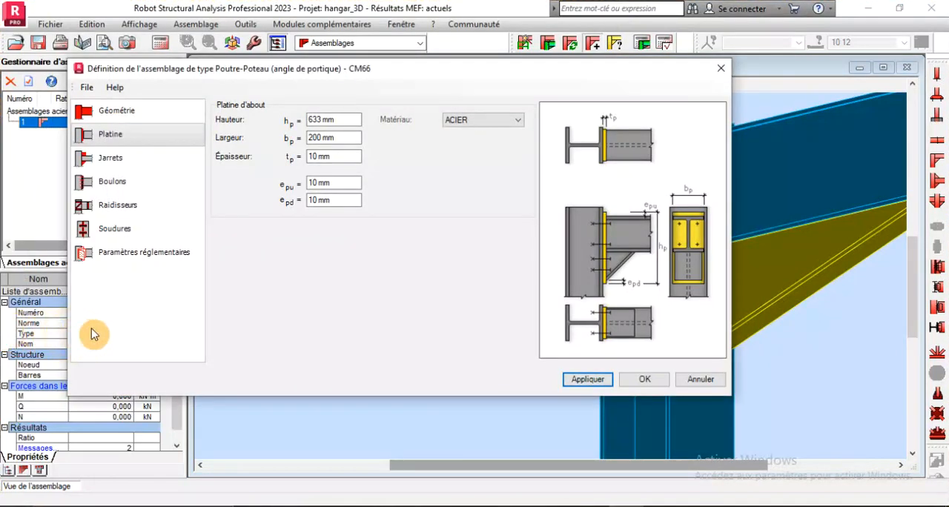
Set the end plate's height to 640 mm and its material to ACIER S235
{"action": "triple_click", "coordinate": [350, 155]}
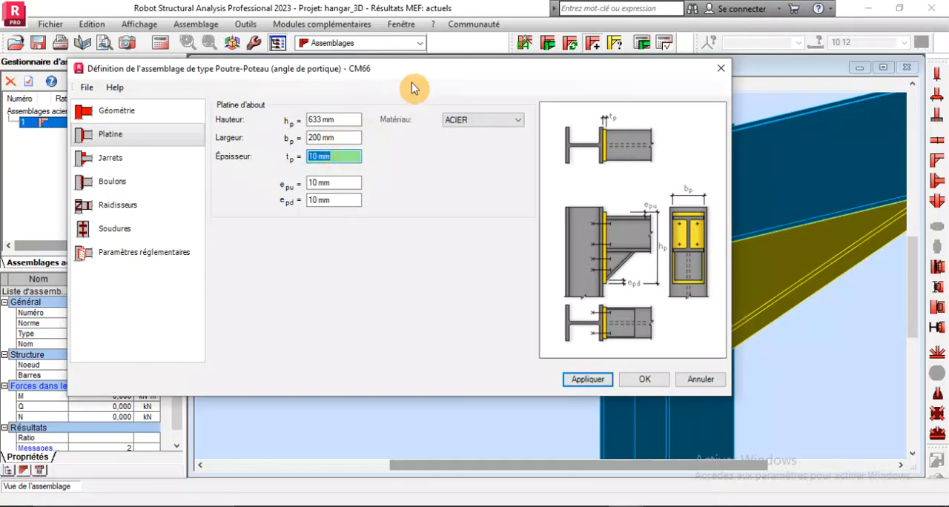
{"action": "triple_click", "coordinate": [351, 140]}
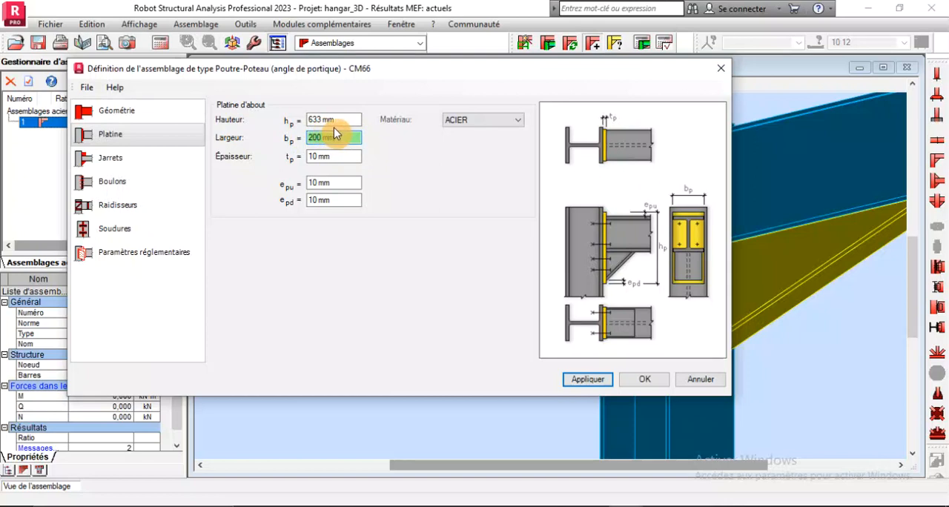
{"action": "triple_click", "coordinate": [344, 120]}
{"action": "left_click", "coordinate": [474, 120]}
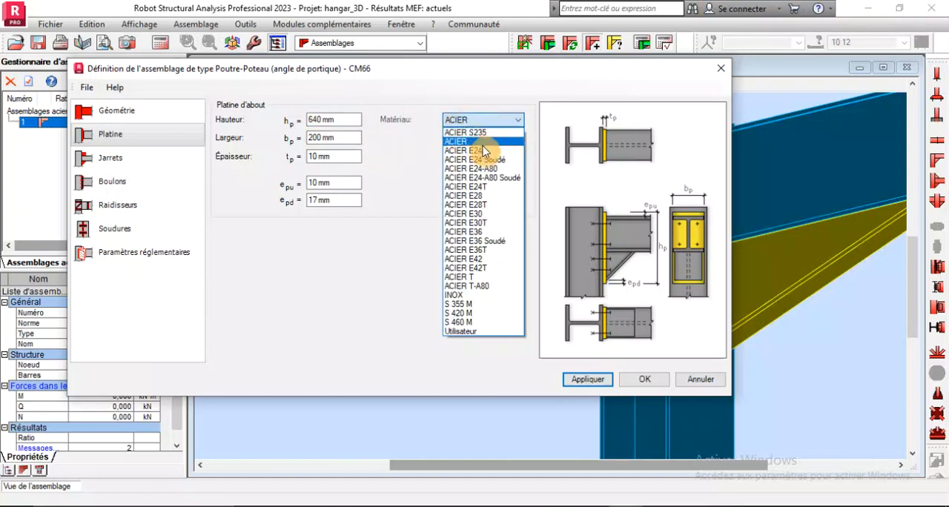
{"action": "left_click", "coordinate": [479, 134]}
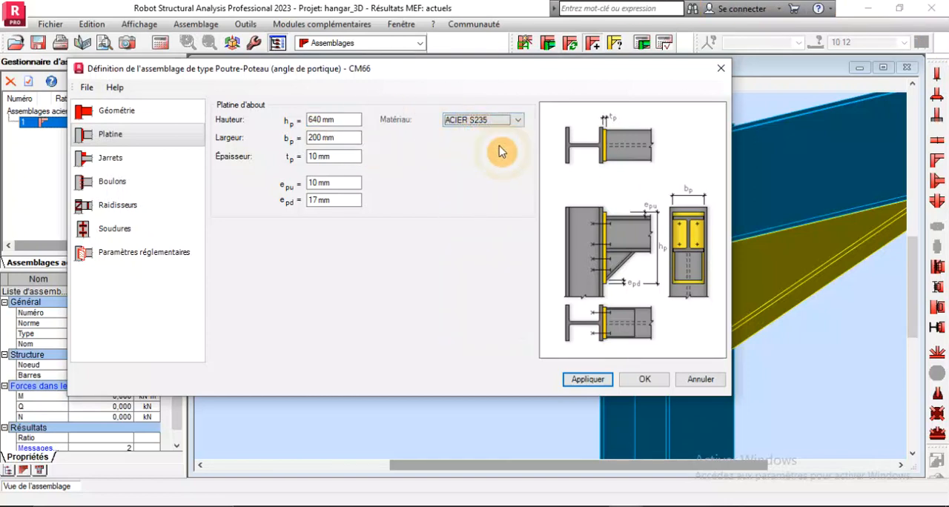
Review the haunch settings and set the connection's bolts to diameter M14 and class HR 8.8
{"action": "left_click", "coordinate": [136, 168]}
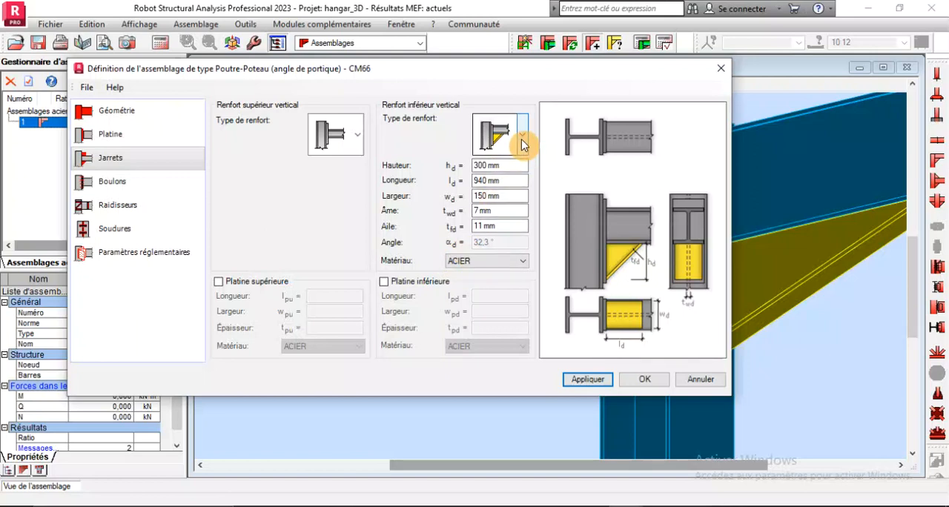
{"action": "left_click", "coordinate": [166, 191]}
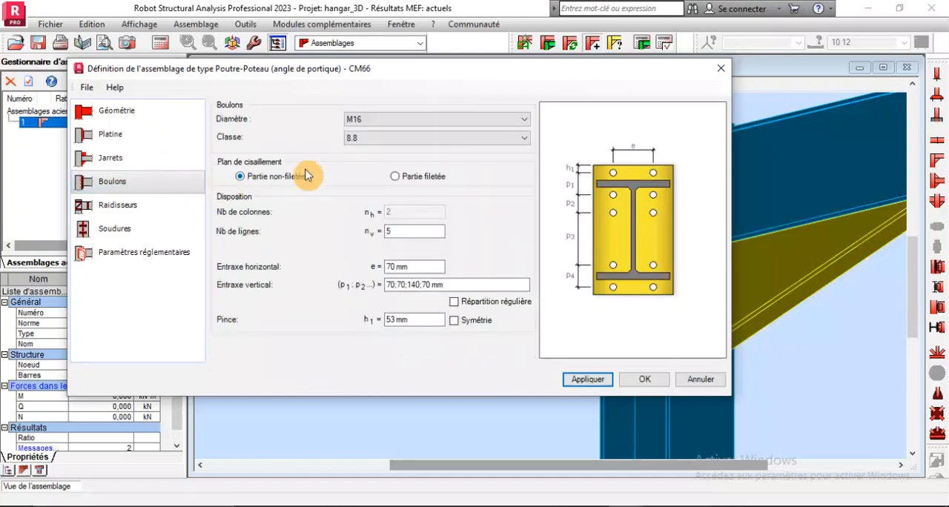
{"action": "left_click", "coordinate": [396, 120]}
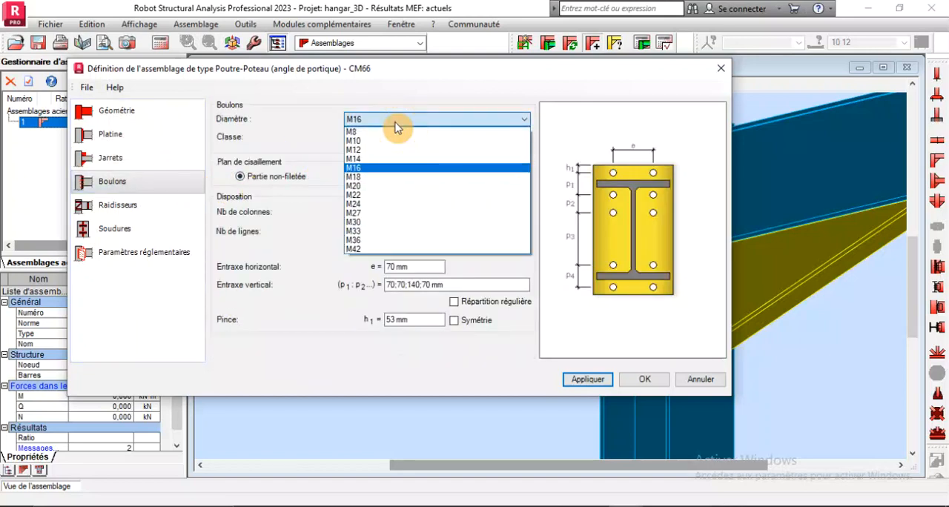
{"action": "left_click", "coordinate": [378, 159]}
{"action": "left_click", "coordinate": [383, 138]}
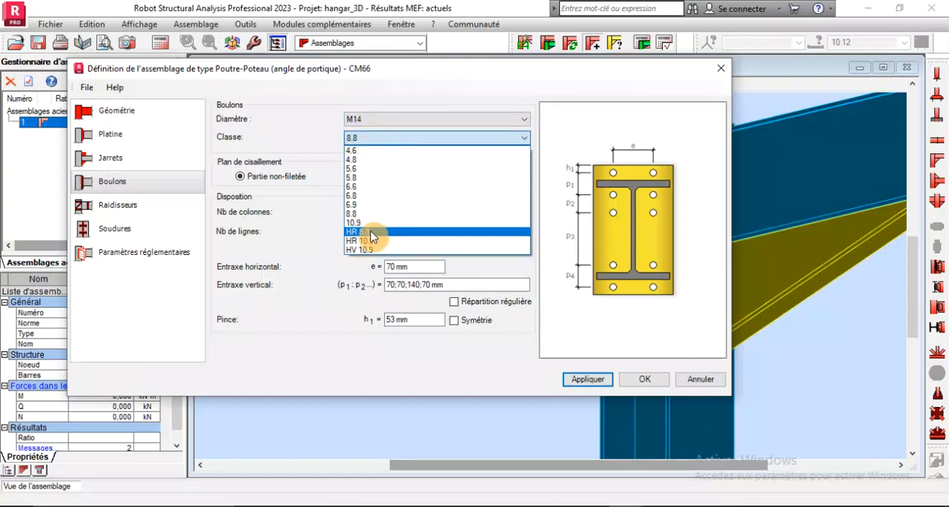
{"action": "left_click", "coordinate": [371, 233]}
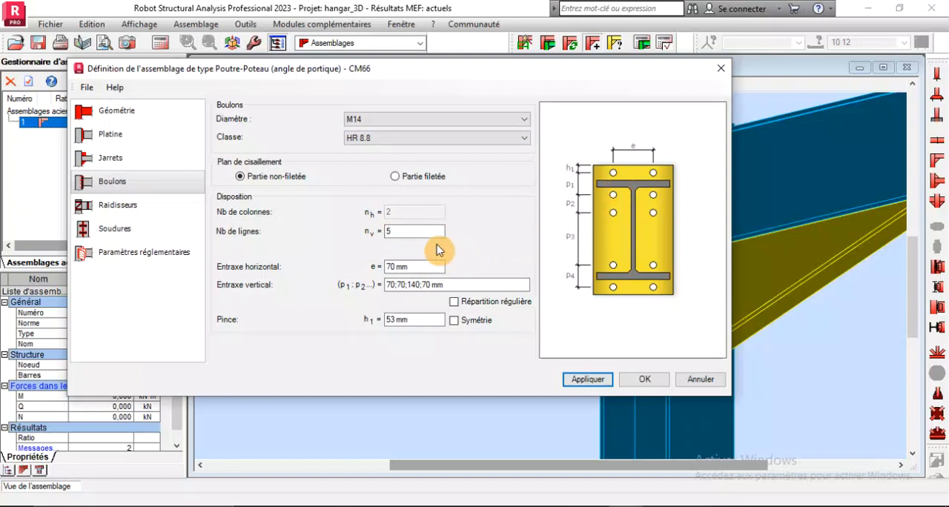
Set the number of bolt rows to 7, apply the change and bring the bolt column into view
{"action": "double_click", "coordinate": [387, 232]}
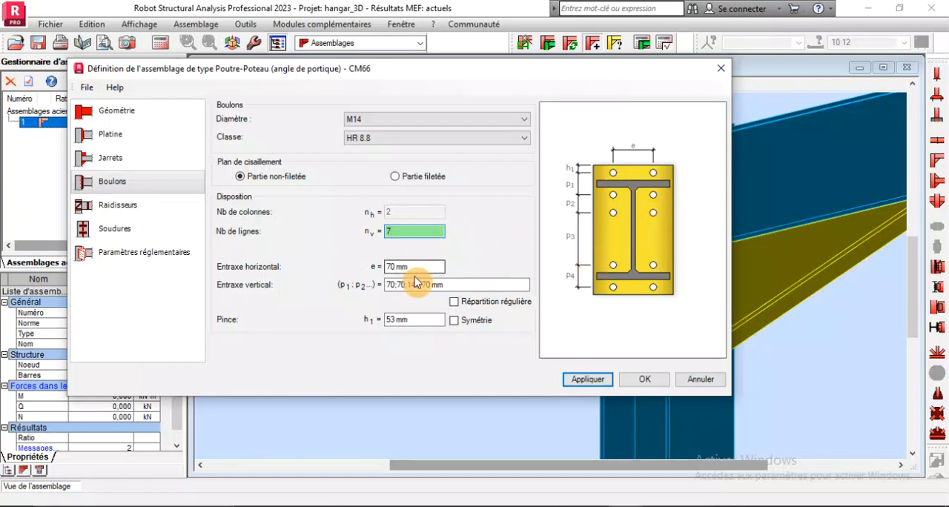
{"action": "left_click", "coordinate": [583, 380]}
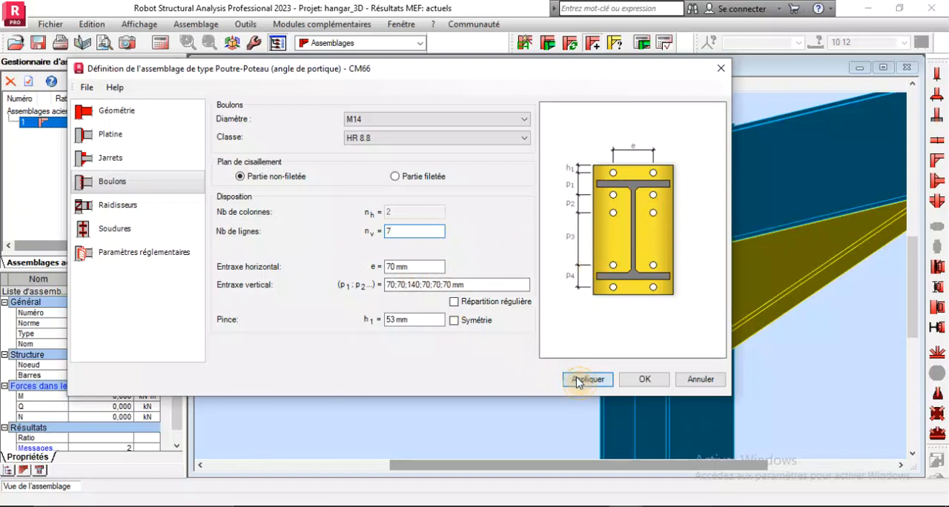
{"action": "left_click_drag", "start_coordinate": [476, 69], "coordinate": [339, 100]}
{"action": "scroll", "coordinate": [736, 207], "scroll_direction": "up", "scroll_amount": 1}
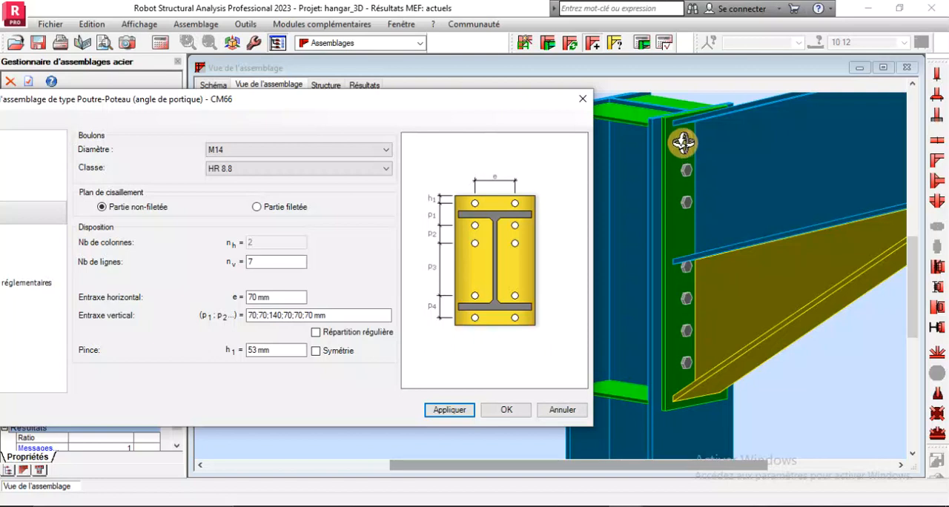
Set the third vertical spacing between bolt rows to 70 mm and apply the change
{"action": "double_click", "coordinate": [267, 316]}
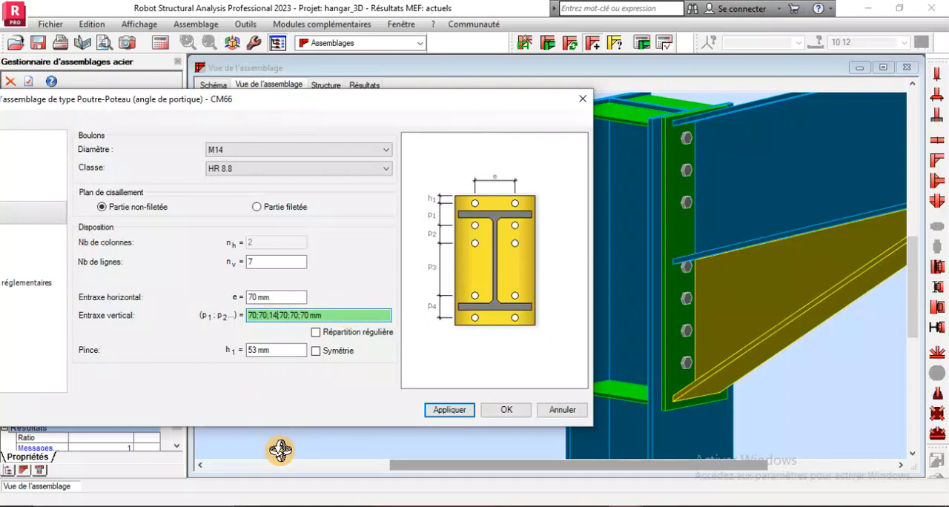
{"action": "key", "text": "BackSpace"}
{"action": "type", "text": "70"}
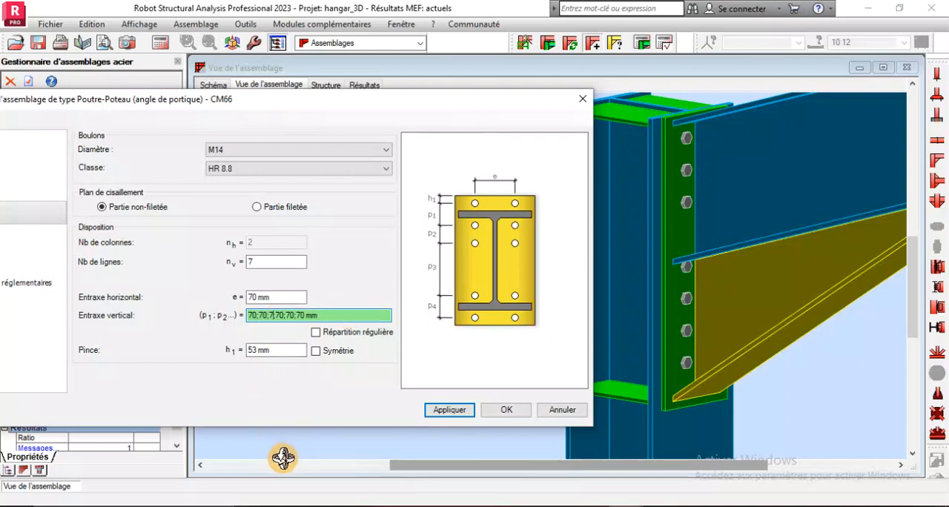
{"action": "left_click", "coordinate": [451, 411]}
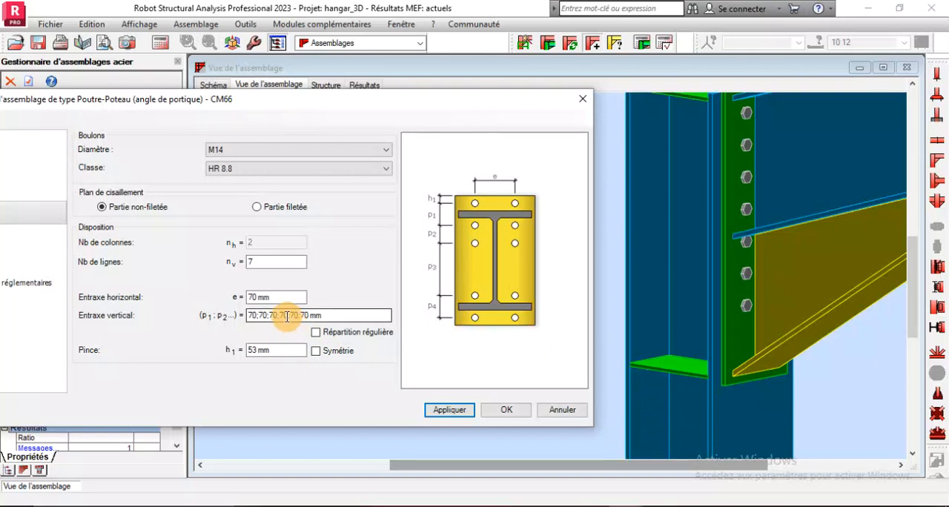
Set the fourth vertical spacing between bolt rows to 100 mm and apply the change
{"action": "left_click", "coordinate": [286, 317]}
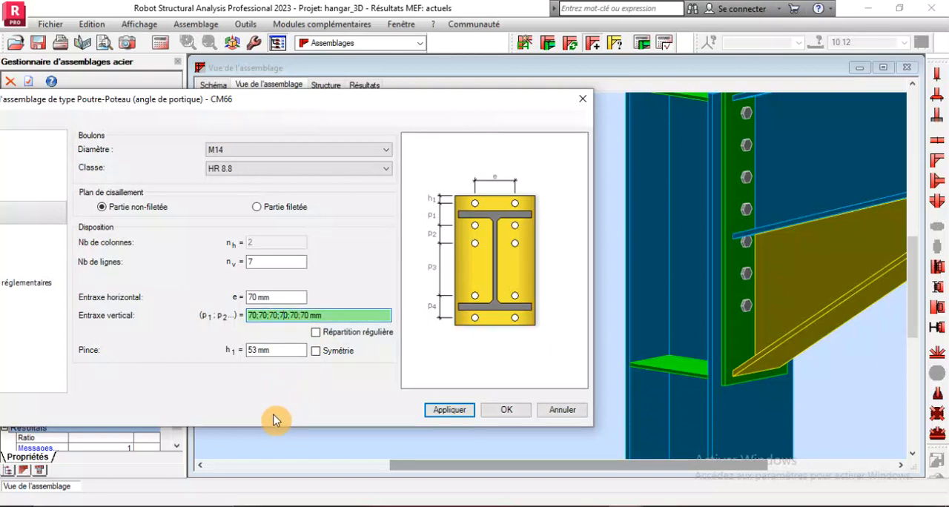
{"action": "key", "text": "BackSpace"}
{"action": "type", "text": "10"}
{"action": "left_click", "coordinate": [450, 410]}
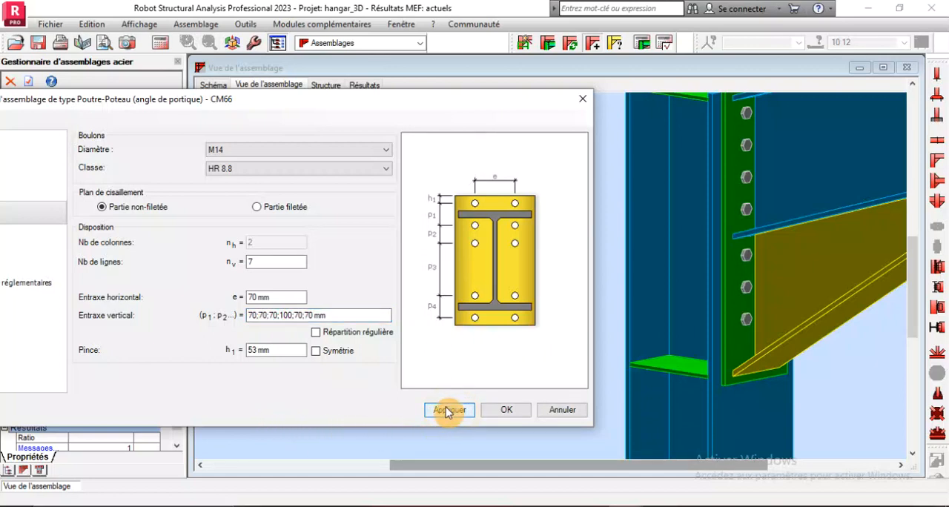
Set the fourth vertical bolt spacing to 120 mm, apply the change and check the bolt layout around the rafter's lower flange in 3D
{"action": "left_click", "coordinate": [289, 316]}
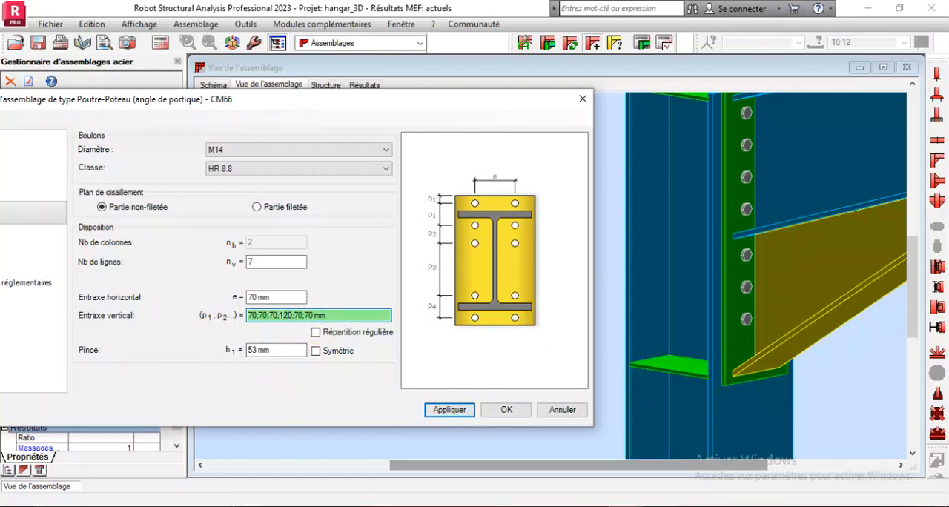
{"action": "left_click", "coordinate": [450, 410]}
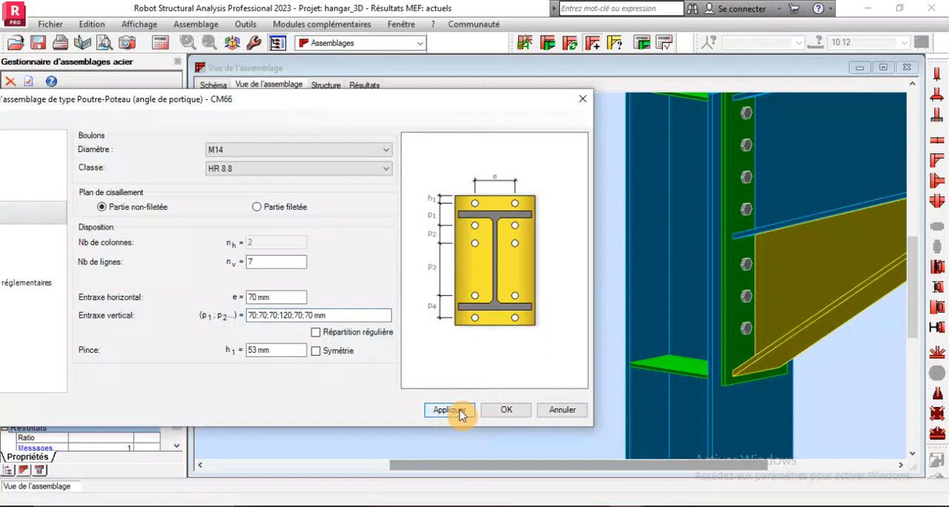
{"action": "scroll", "coordinate": [706, 264], "scroll_direction": "down", "scroll_amount": 3}
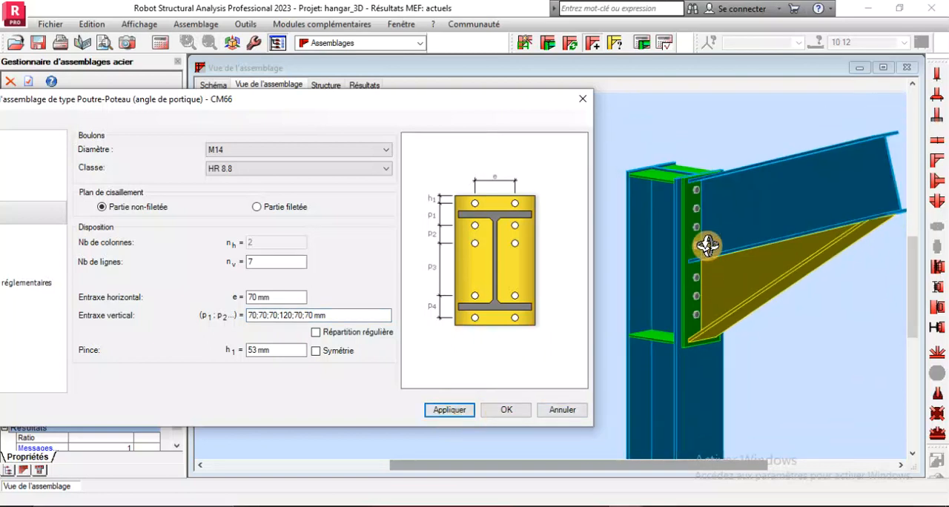
{"action": "scroll", "coordinate": [705, 227], "scroll_direction": "up", "scroll_amount": 2}
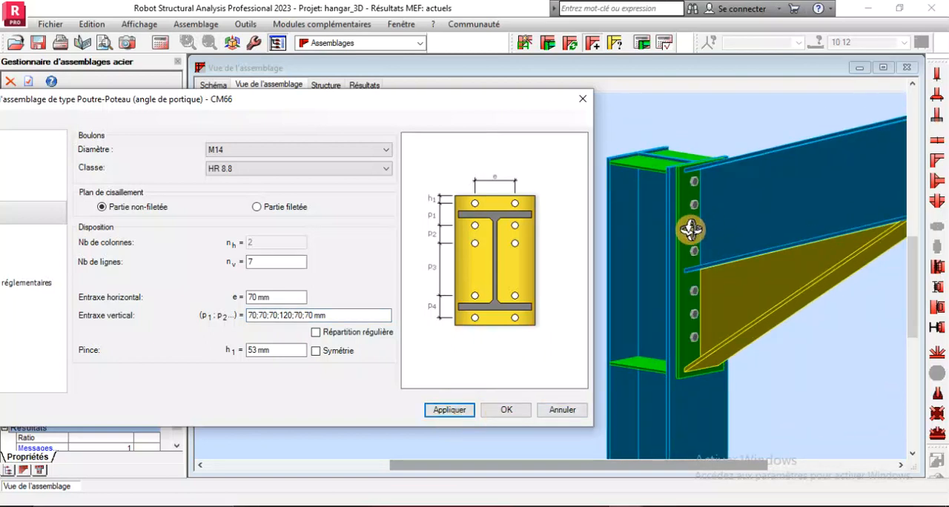
{"action": "scroll", "coordinate": [691, 230], "scroll_direction": "up", "scroll_amount": 1}
{"action": "scroll", "coordinate": [677, 278], "scroll_direction": "down", "scroll_amount": 3}
{"action": "left_click_drag", "start_coordinate": [767, 248], "coordinate": [730, 274]}
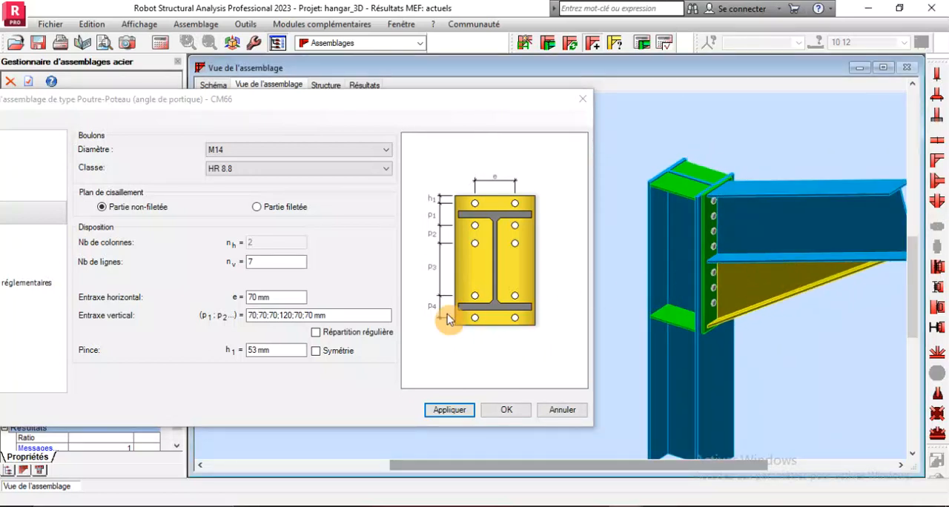
Set the bolt diameter to M16, apply the change and check the bolts on the end plate in 3D
{"action": "left_click_drag", "start_coordinate": [215, 100], "coordinate": [319, 46]}
{"action": "left_click", "coordinate": [342, 98]}
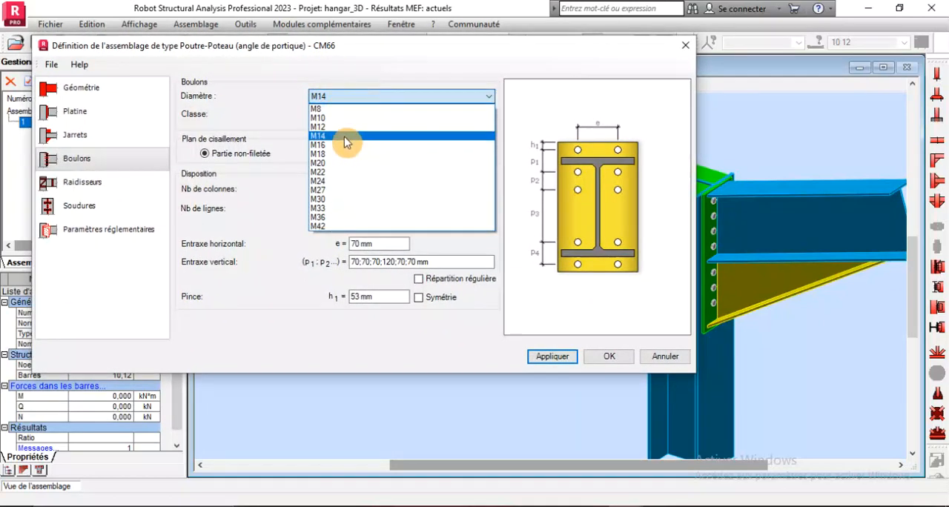
{"action": "left_click", "coordinate": [341, 145]}
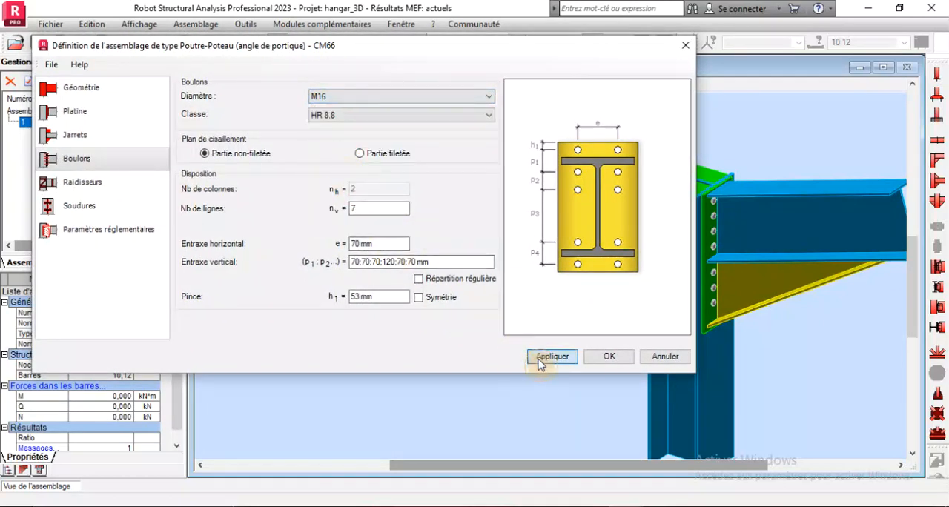
{"action": "scroll", "coordinate": [805, 336], "scroll_direction": "down", "scroll_amount": 3}
{"action": "left_click_drag", "start_coordinate": [805, 336], "coordinate": [772, 325]}
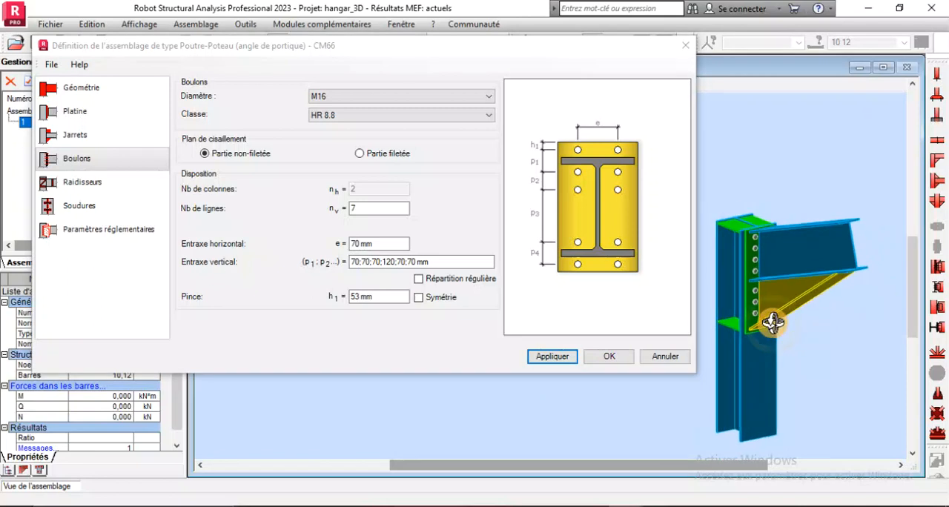
{"action": "scroll", "coordinate": [757, 271], "scroll_direction": "up", "scroll_amount": 5}
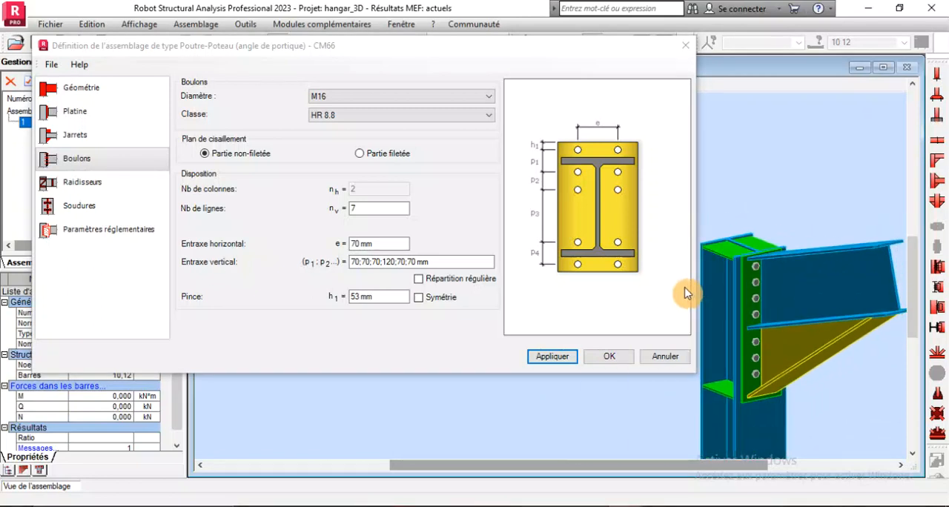
{"action": "left_click_drag", "start_coordinate": [791, 297], "coordinate": [772, 300]}
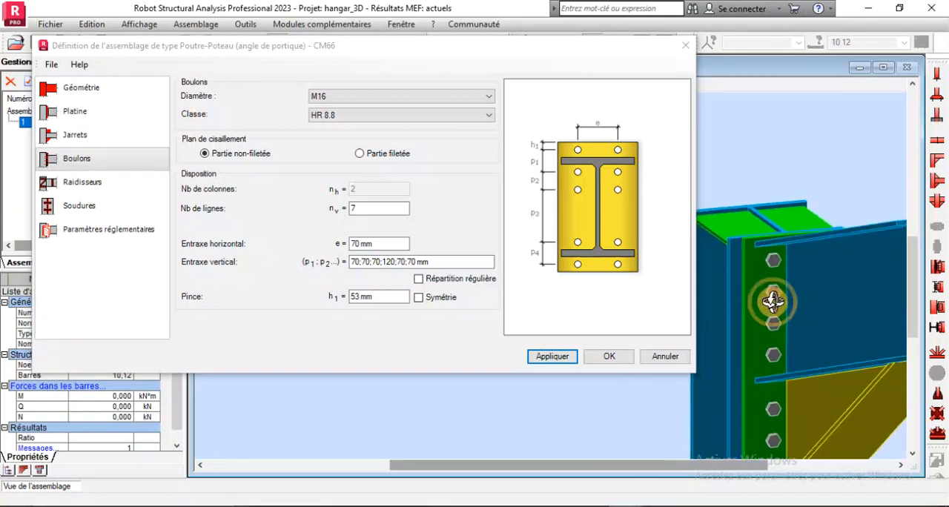
{"action": "scroll", "coordinate": [738, 258], "scroll_direction": "down", "scroll_amount": 3}
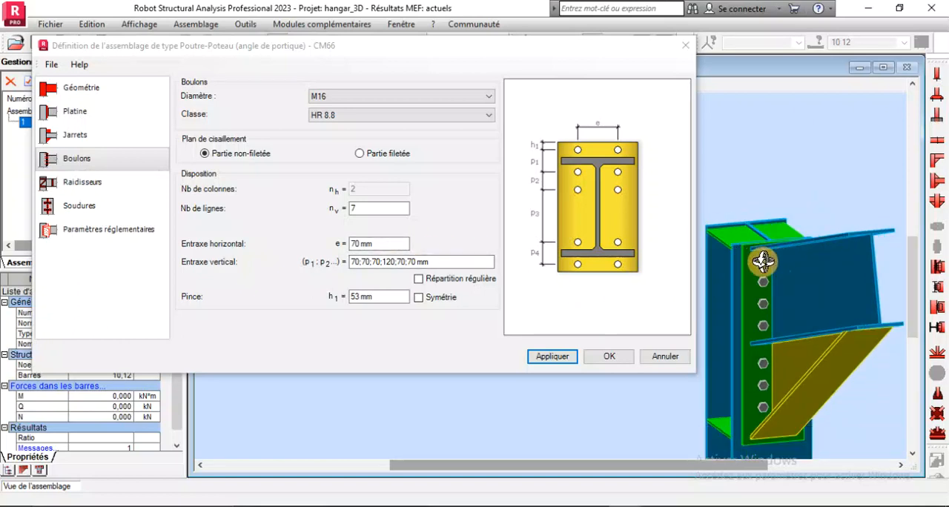
{"action": "scroll", "coordinate": [753, 260], "scroll_direction": "up", "scroll_amount": 3}
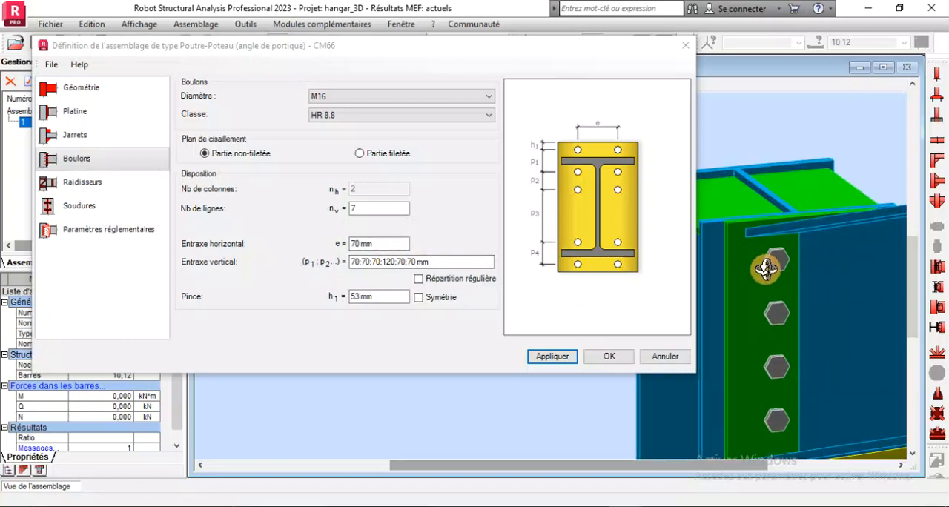
{"action": "scroll", "coordinate": [759, 259], "scroll_direction": "up", "scroll_amount": 2}
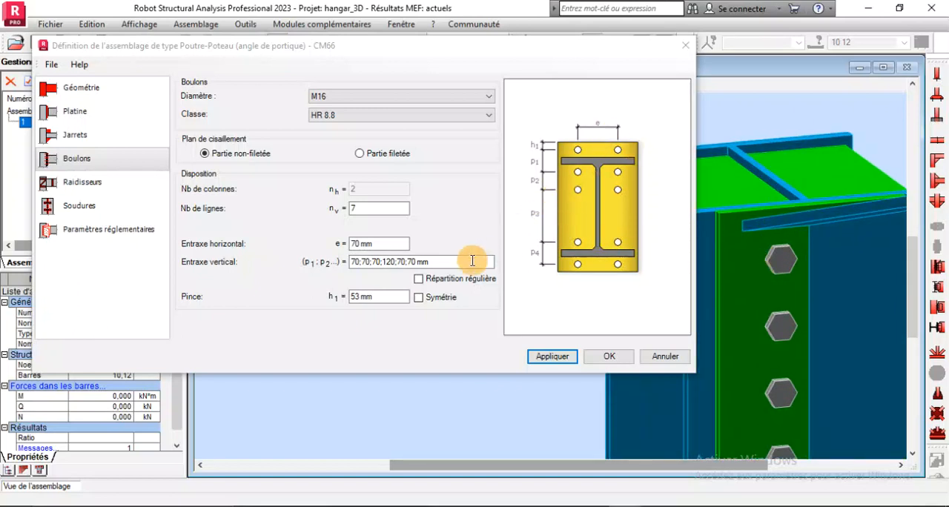
Set the horizontal bolt spacing to 90 mm, apply it, check the bolts in 3D and confirm the connection definition
{"action": "left_click_drag", "start_coordinate": [377, 243], "coordinate": [342, 243]}
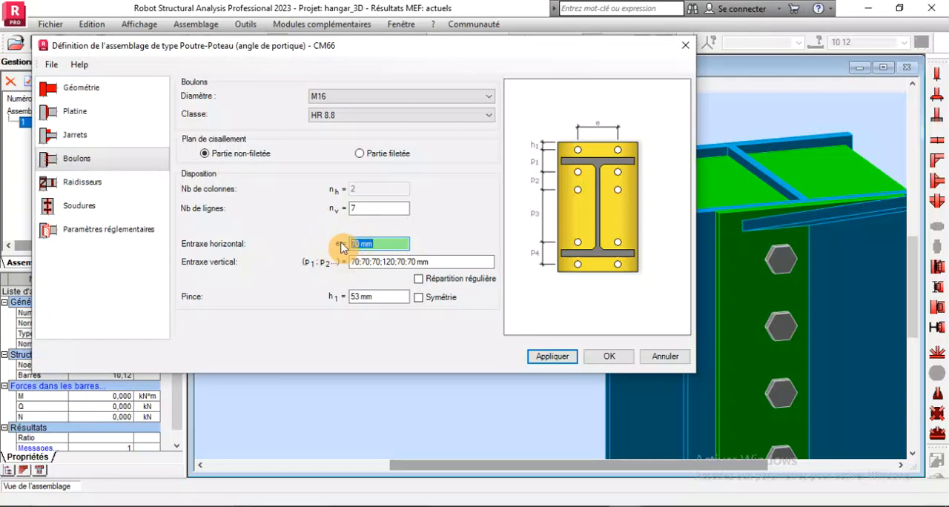
{"action": "type", "text": "90"}
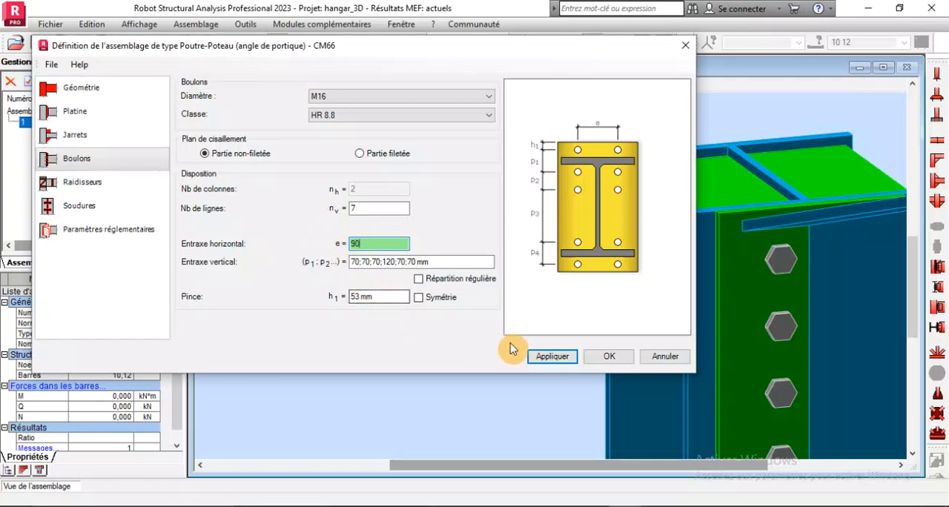
{"action": "left_click", "coordinate": [540, 356]}
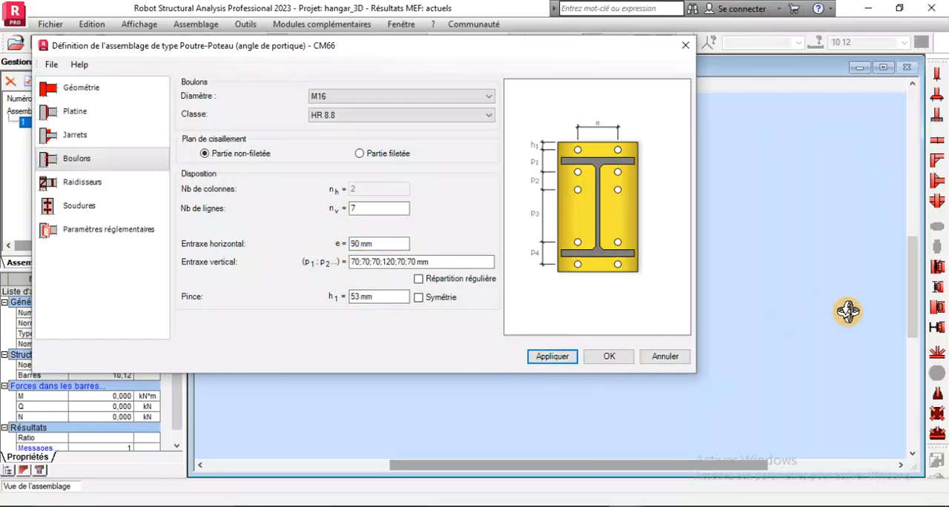
{"action": "scroll", "coordinate": [873, 324], "scroll_direction": "down", "scroll_amount": 4}
{"action": "scroll", "coordinate": [840, 316], "scroll_direction": "up", "scroll_amount": 3}
{"action": "scroll", "coordinate": [838, 313], "scroll_direction": "up", "scroll_amount": 1}
{"action": "scroll", "coordinate": [758, 209], "scroll_direction": "down", "scroll_amount": 5}
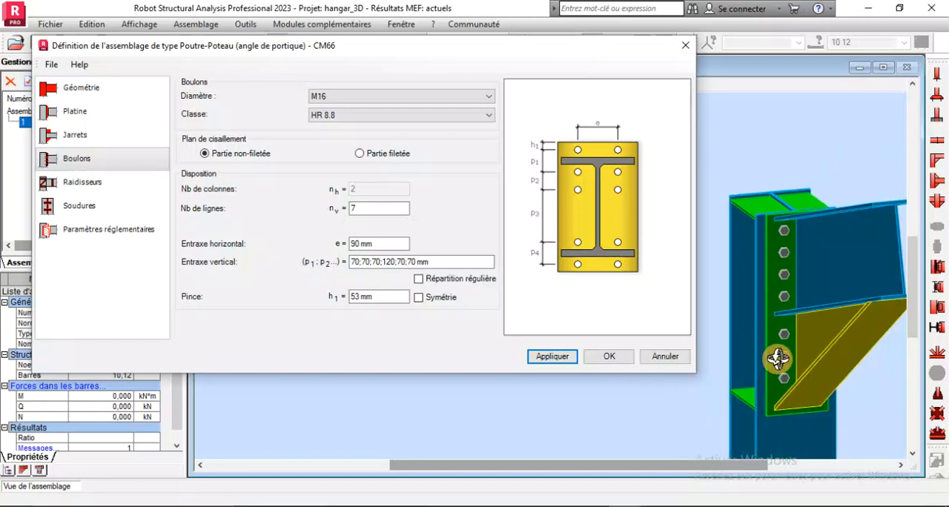
{"action": "left_click_drag", "start_coordinate": [778, 360], "coordinate": [816, 266]}
{"action": "scroll", "coordinate": [816, 266], "scroll_direction": "up", "scroll_amount": 1}
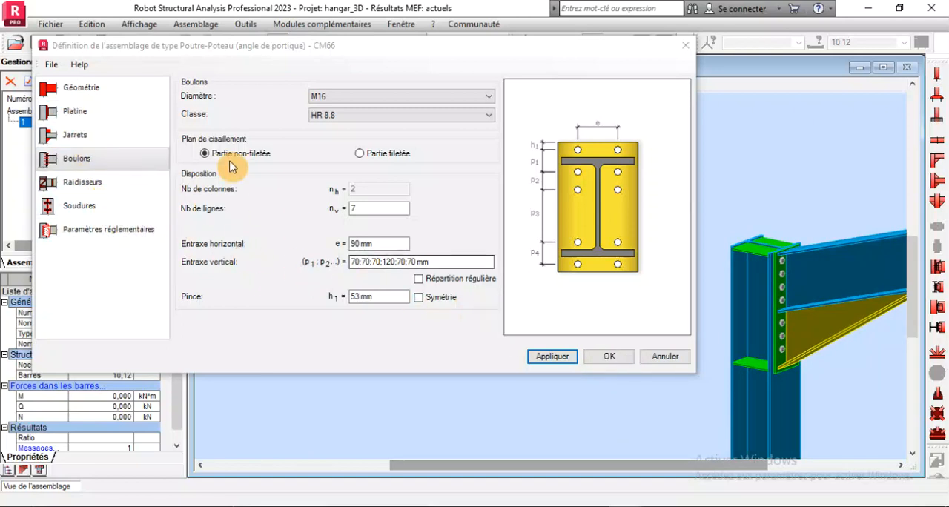
{"action": "left_click", "coordinate": [110, 99]}
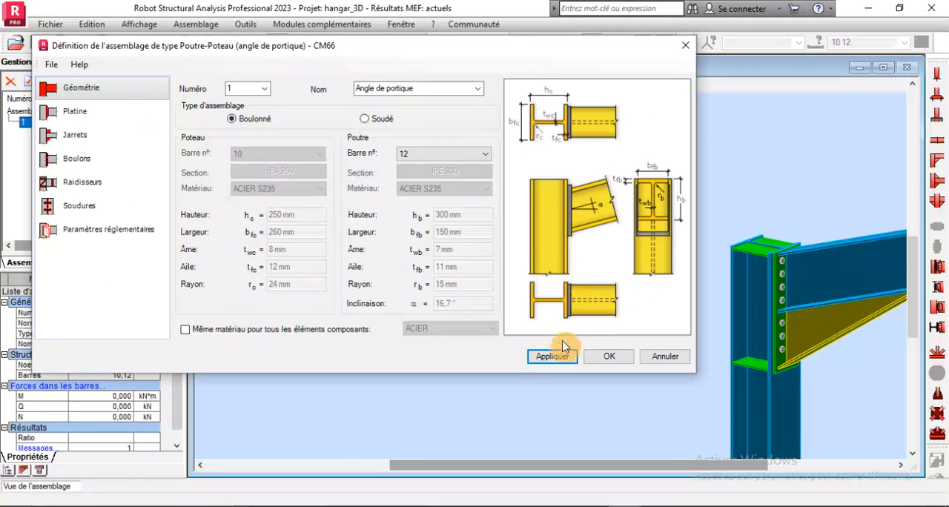
{"action": "left_click", "coordinate": [609, 356]}
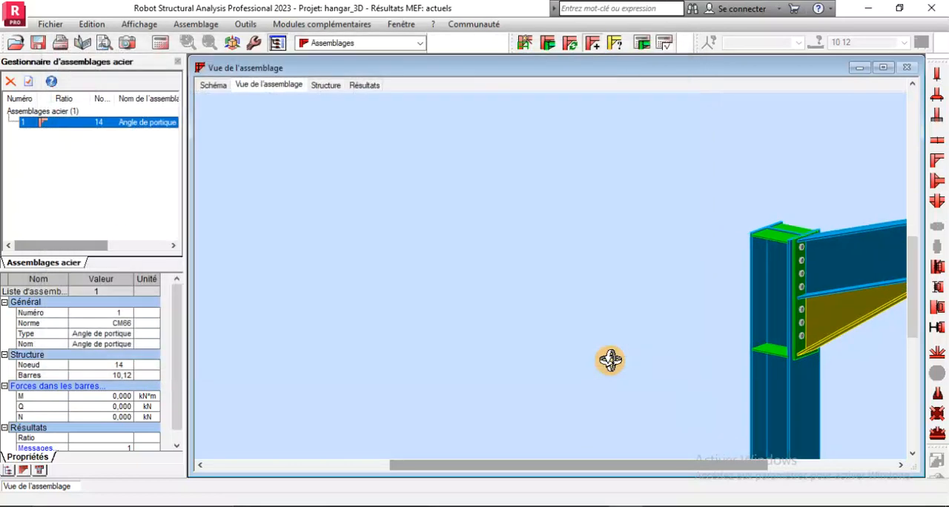
Run the calculation of the column-rafter connection to produce its results report
{"action": "scroll", "coordinate": [500, 227], "scroll_direction": "down", "scroll_amount": 3}
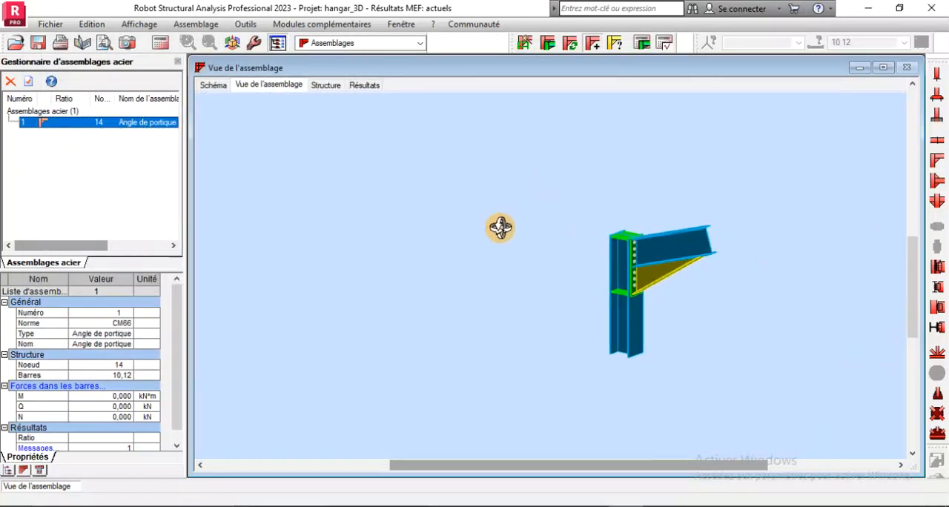
{"action": "left_click", "coordinate": [644, 42]}
{"action": "left_click", "coordinate": [550, 365]}
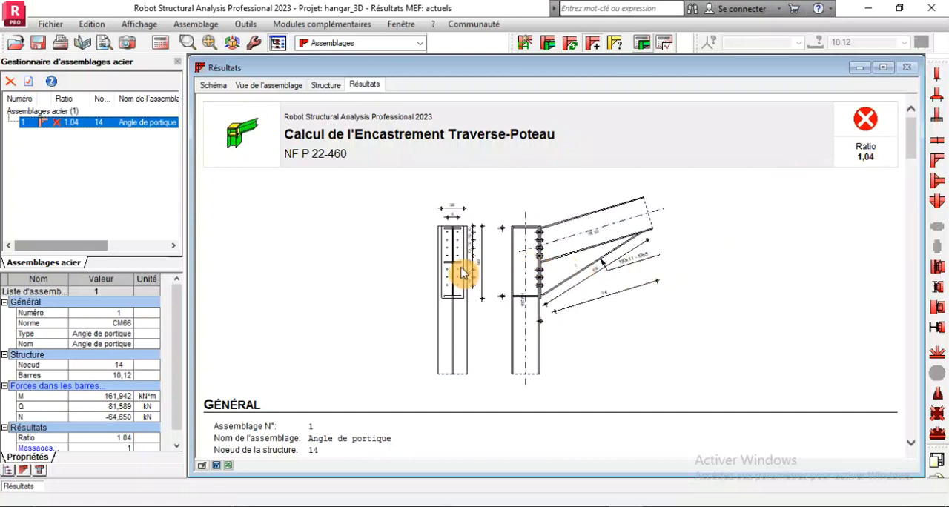
Examine the calculation report, including the forces, the resistance, beam and column checks, and the remarks
{"action": "scroll", "coordinate": [440, 289], "scroll_direction": "down", "scroll_amount": 15}
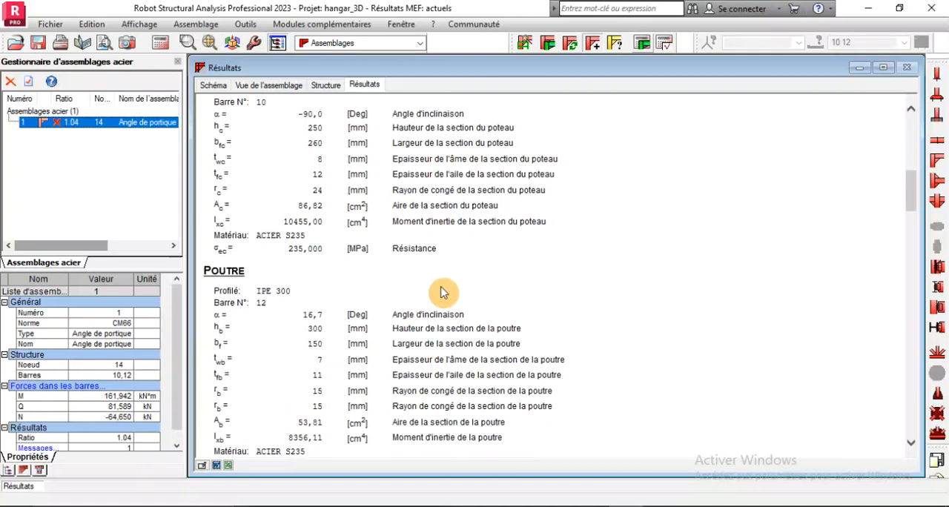
{"action": "scroll", "coordinate": [442, 293], "scroll_direction": "down", "scroll_amount": 5}
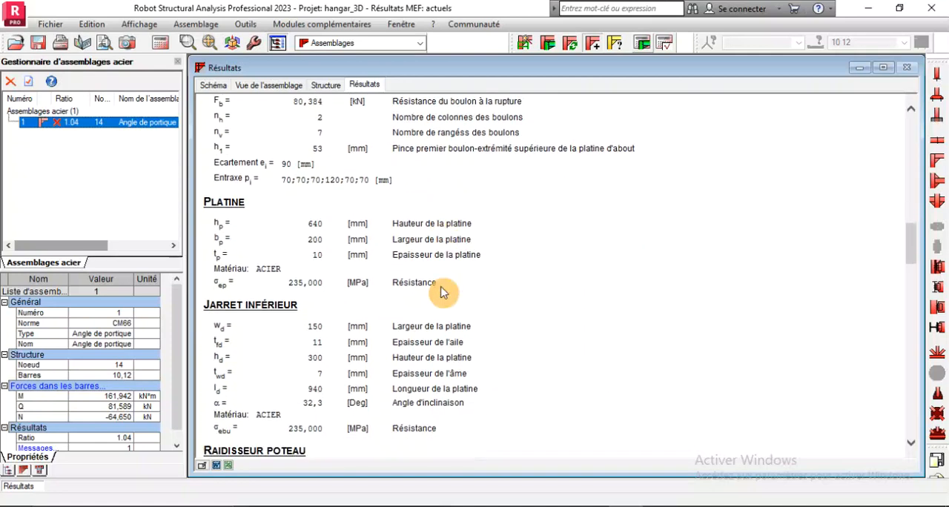
{"action": "scroll", "coordinate": [441, 293], "scroll_direction": "down", "scroll_amount": 10}
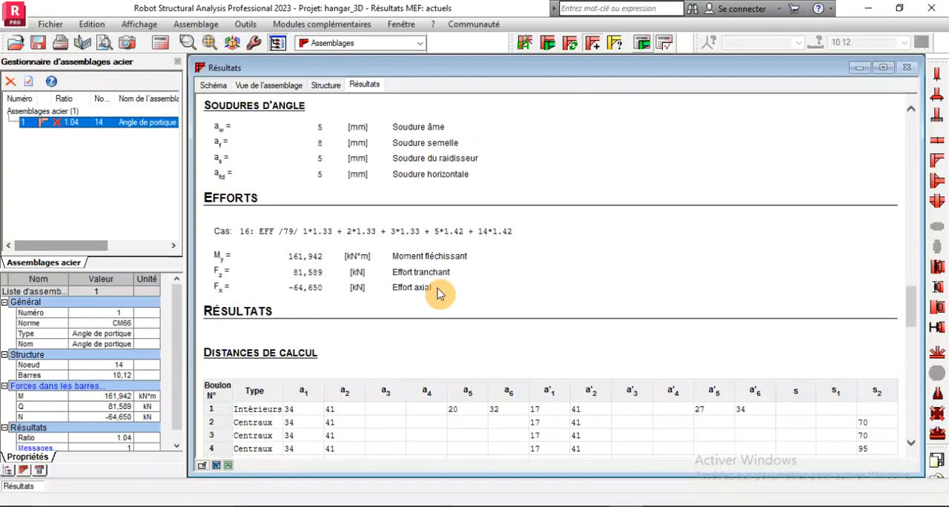
{"action": "scroll", "coordinate": [437, 295], "scroll_direction": "down", "scroll_amount": 12}
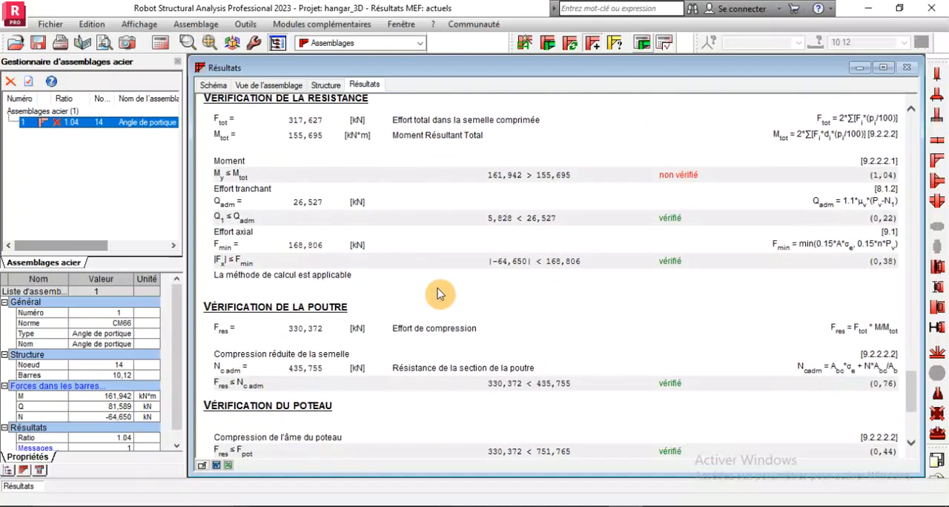
{"action": "scroll", "coordinate": [438, 294], "scroll_direction": "down", "scroll_amount": 3}
{"action": "scroll", "coordinate": [437, 294], "scroll_direction": "up", "scroll_amount": 6}
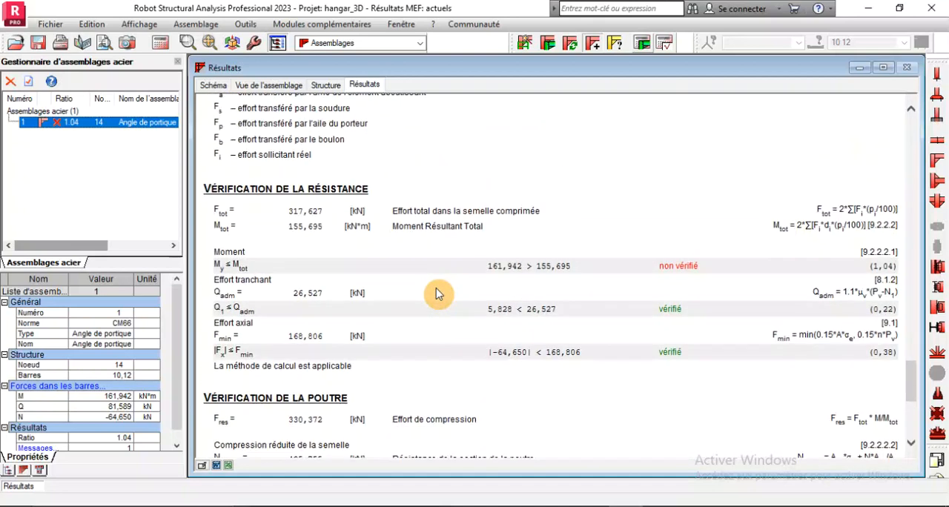
{"action": "scroll", "coordinate": [438, 294], "scroll_direction": "up", "scroll_amount": 8}
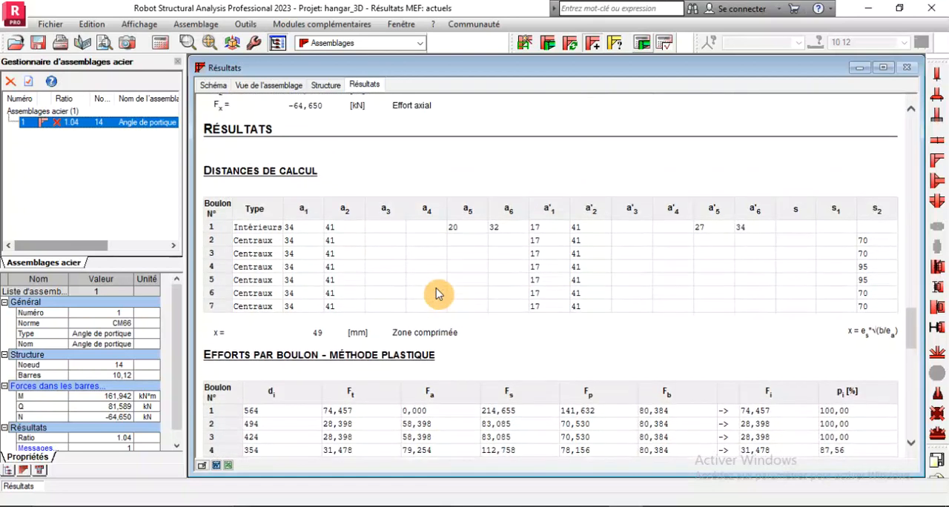
{"action": "scroll", "coordinate": [438, 295], "scroll_direction": "down", "scroll_amount": 8}
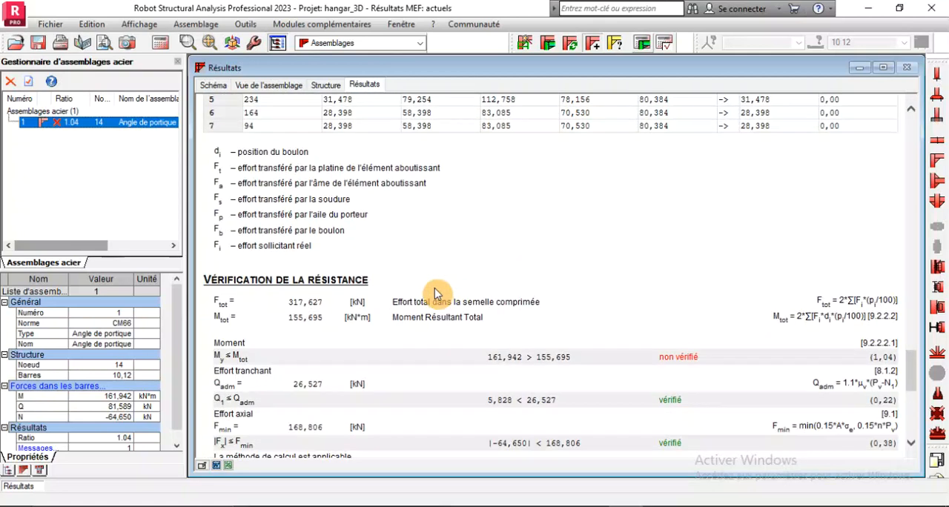
{"action": "scroll", "coordinate": [353, 299], "scroll_direction": "down", "scroll_amount": 3}
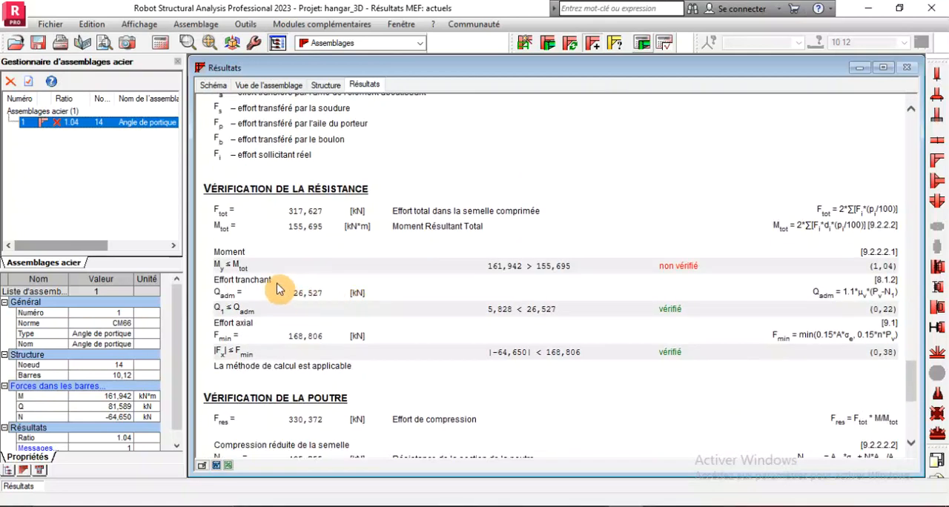
{"action": "scroll", "coordinate": [383, 276], "scroll_direction": "down", "scroll_amount": 5}
{"action": "scroll", "coordinate": [383, 276], "scroll_direction": "down", "scroll_amount": 4}
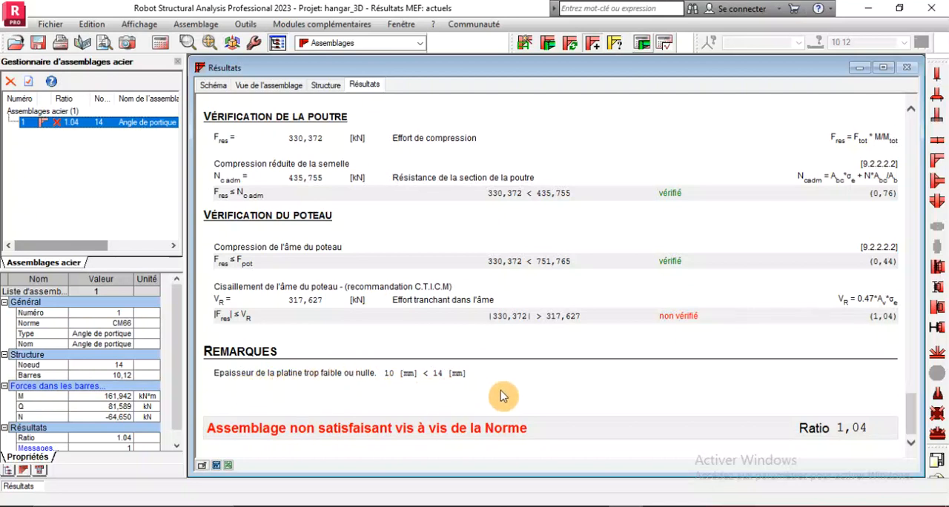
{"action": "scroll", "coordinate": [502, 390], "scroll_direction": "up", "scroll_amount": 14}
{"action": "scroll", "coordinate": [500, 389], "scroll_direction": "up", "scroll_amount": 15}
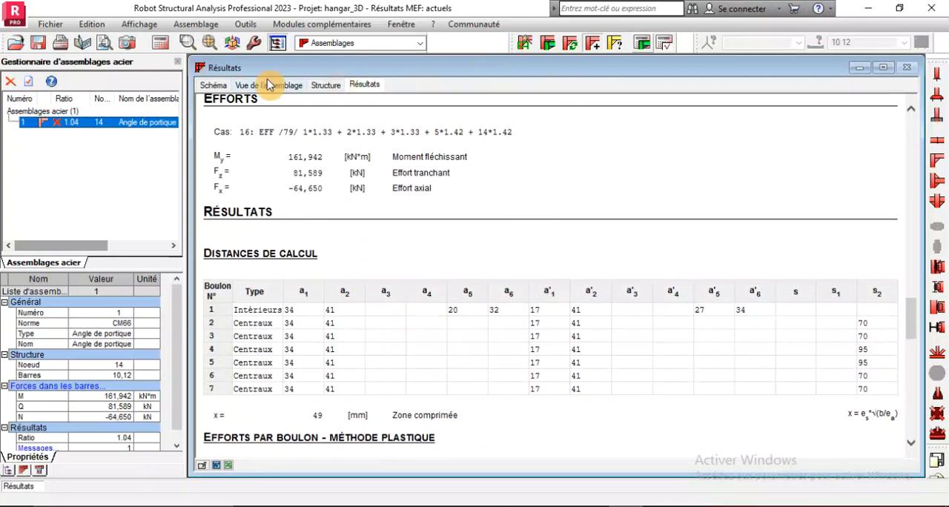
Set the end plate thickness to 15 mm, confirm the definition and recalculate the connection
{"action": "double_click", "coordinate": [77, 127]}
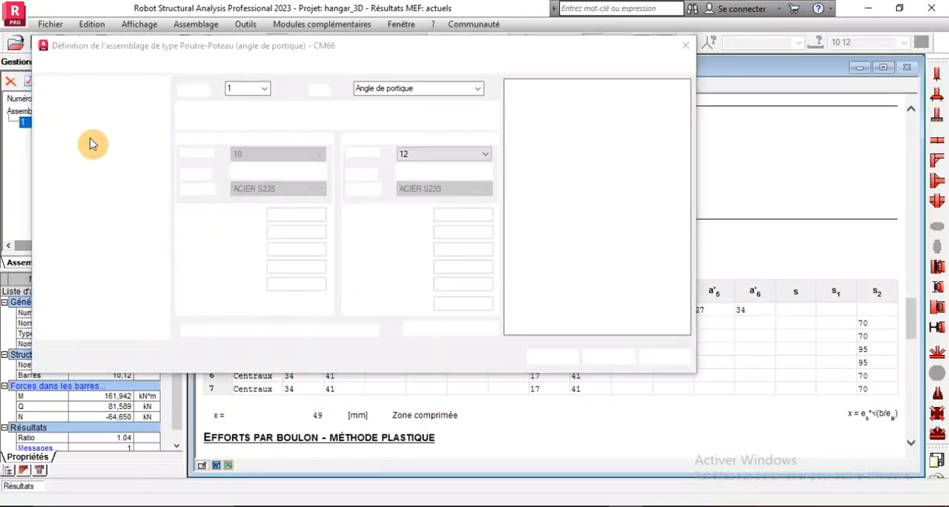
{"action": "left_click", "coordinate": [80, 112]}
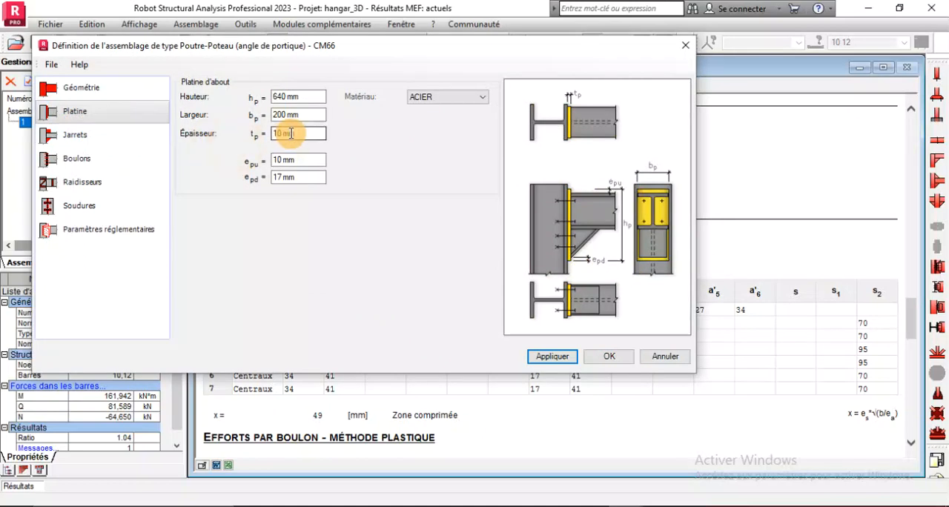
{"action": "double_click", "coordinate": [297, 133]}
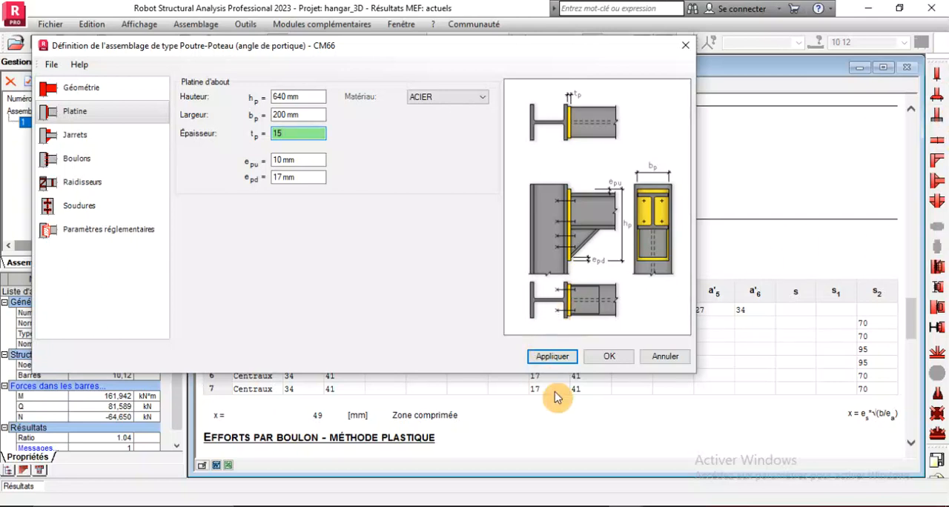
{"action": "left_click", "coordinate": [537, 364]}
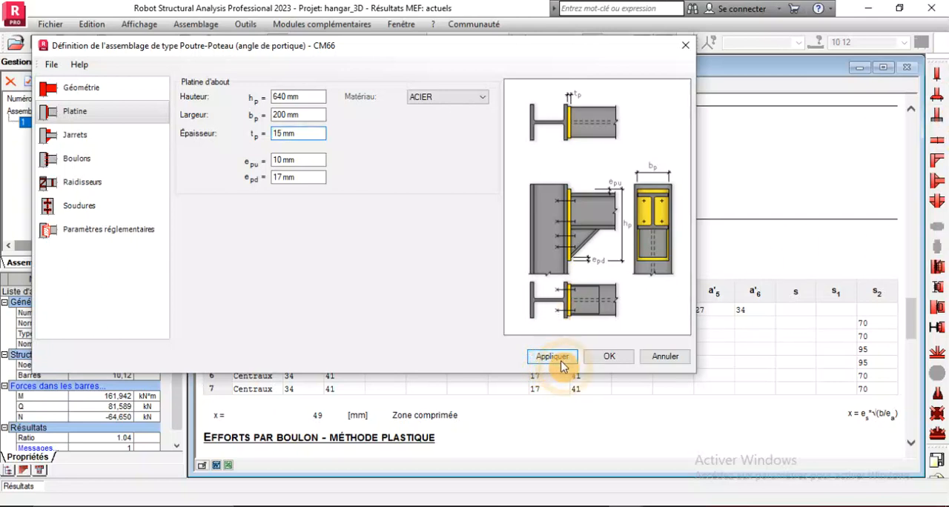
{"action": "left_click", "coordinate": [602, 358]}
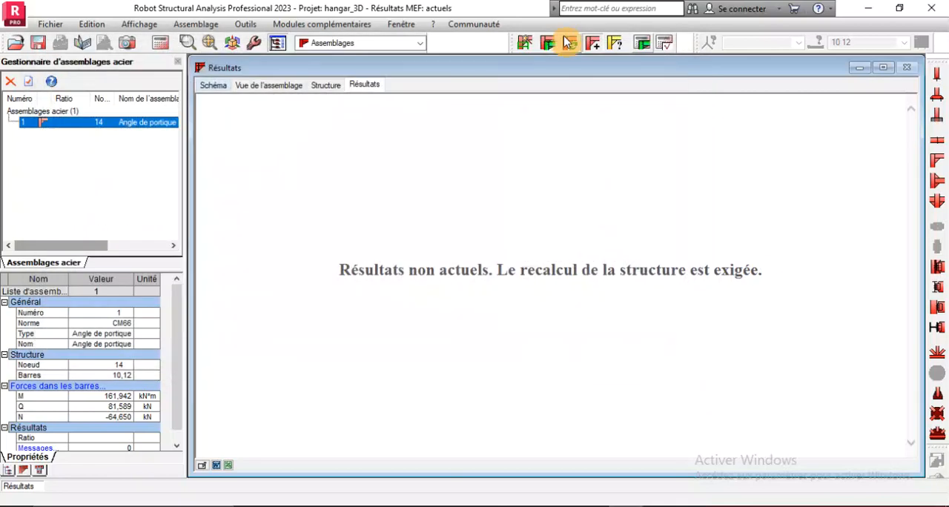
{"action": "left_click", "coordinate": [642, 45]}
{"action": "left_click", "coordinate": [554, 362]}
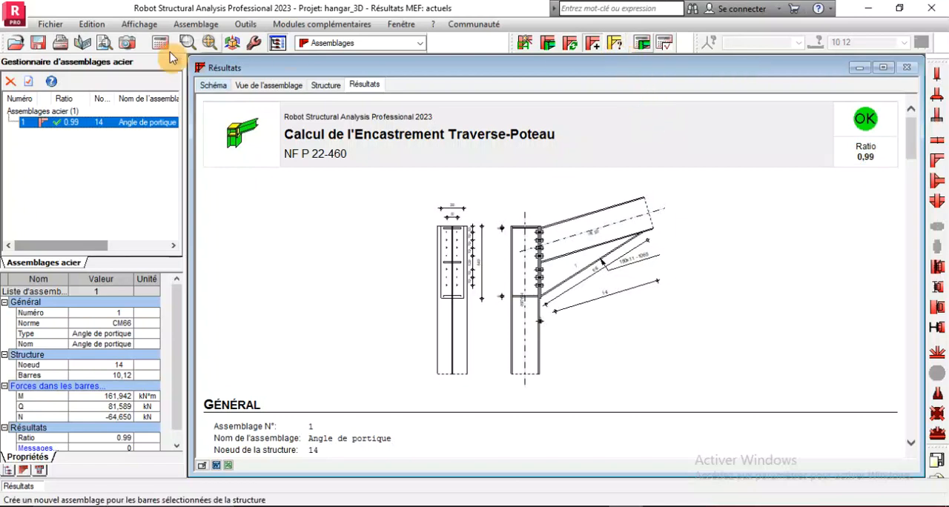
Set the end plate thickness to 20 mm, confirm the connection definition and recalculate the connection
{"action": "double_click", "coordinate": [79, 129]}
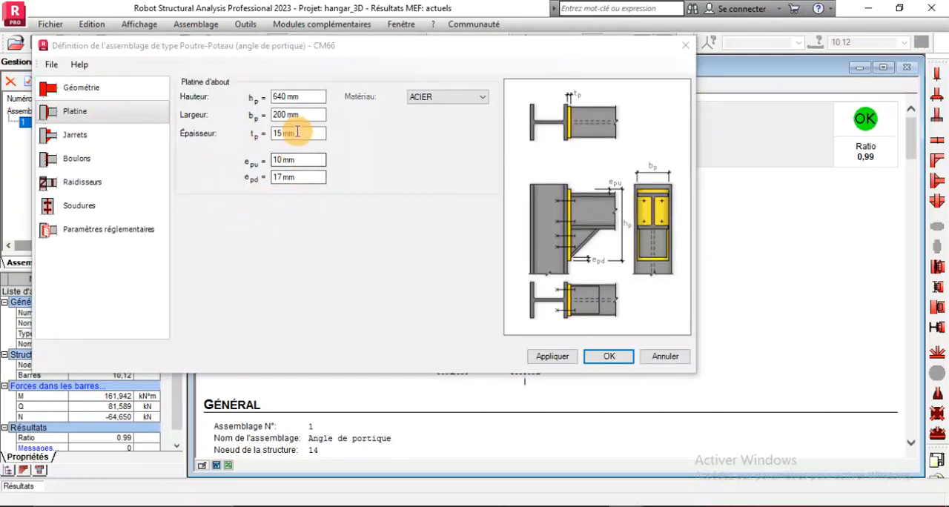
{"action": "double_click", "coordinate": [298, 131]}
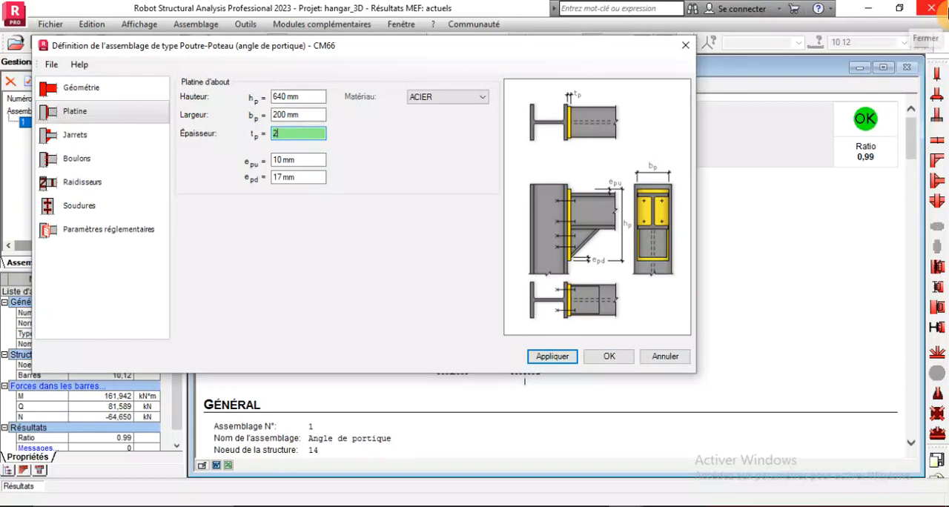
{"action": "left_click", "coordinate": [558, 359]}
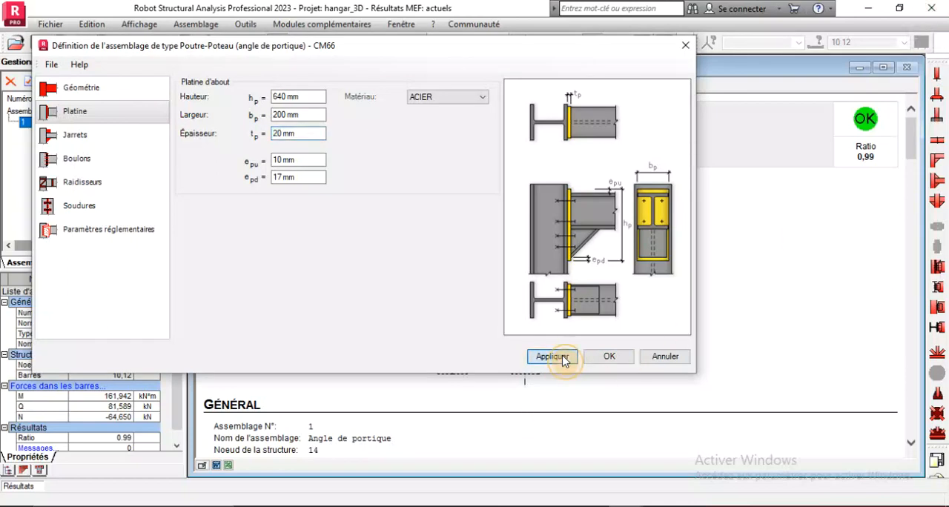
{"action": "left_click", "coordinate": [606, 359]}
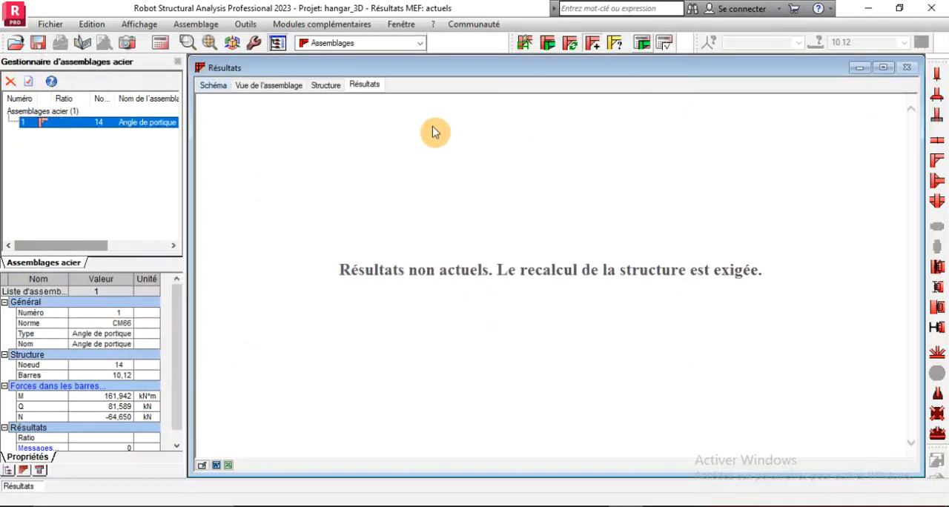
{"action": "left_click", "coordinate": [642, 44]}
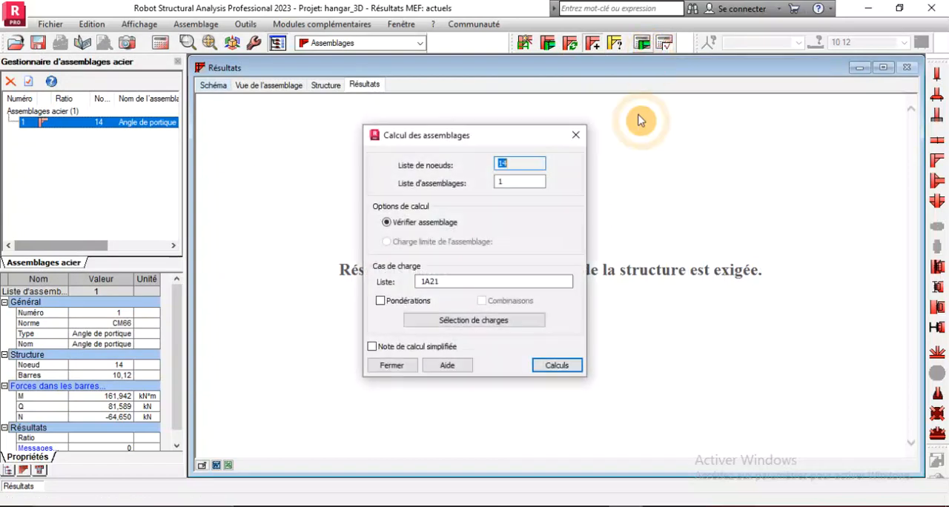
{"action": "left_click", "coordinate": [549, 367]}
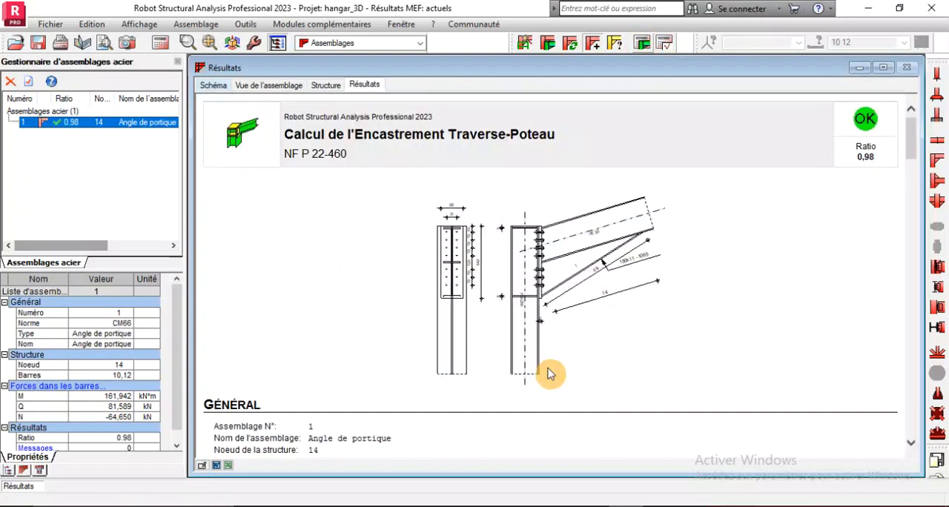
Examine the recalculated report, including the end plate data, forces per bolt, and the beam and column checks
{"action": "scroll", "coordinate": [561, 276], "scroll_direction": "down", "scroll_amount": 15}
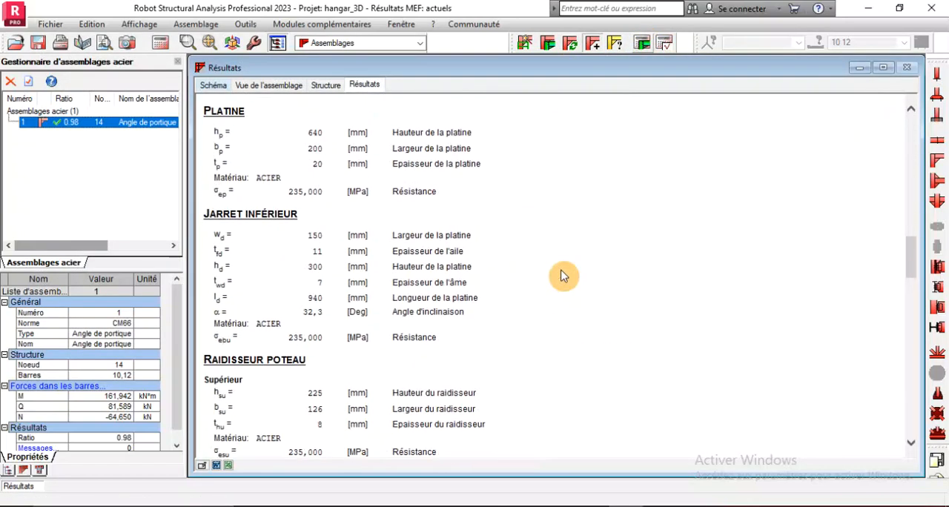
{"action": "scroll", "coordinate": [562, 275], "scroll_direction": "up", "scroll_amount": 15}
{"action": "scroll", "coordinate": [562, 276], "scroll_direction": "down", "scroll_amount": 20}
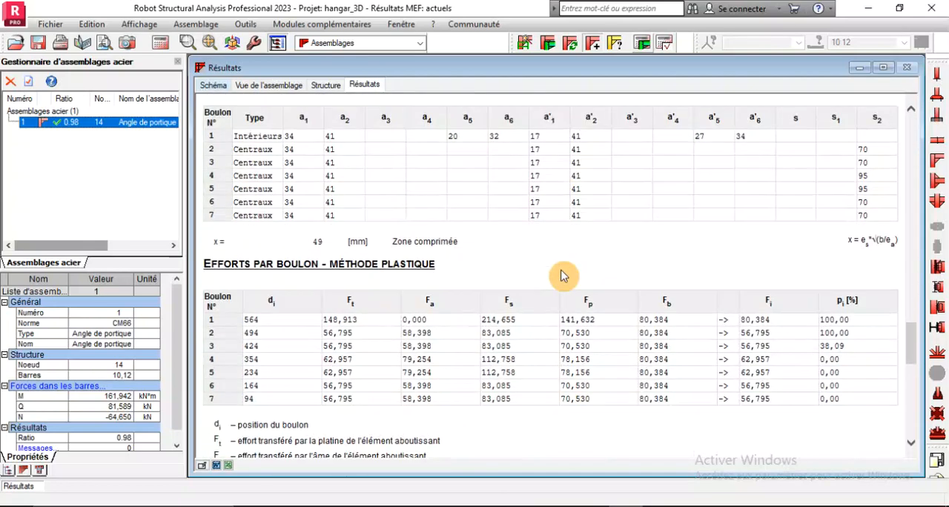
{"action": "scroll", "coordinate": [562, 276], "scroll_direction": "down", "scroll_amount": 6}
{"action": "scroll", "coordinate": [561, 276], "scroll_direction": "down", "scroll_amount": 3}
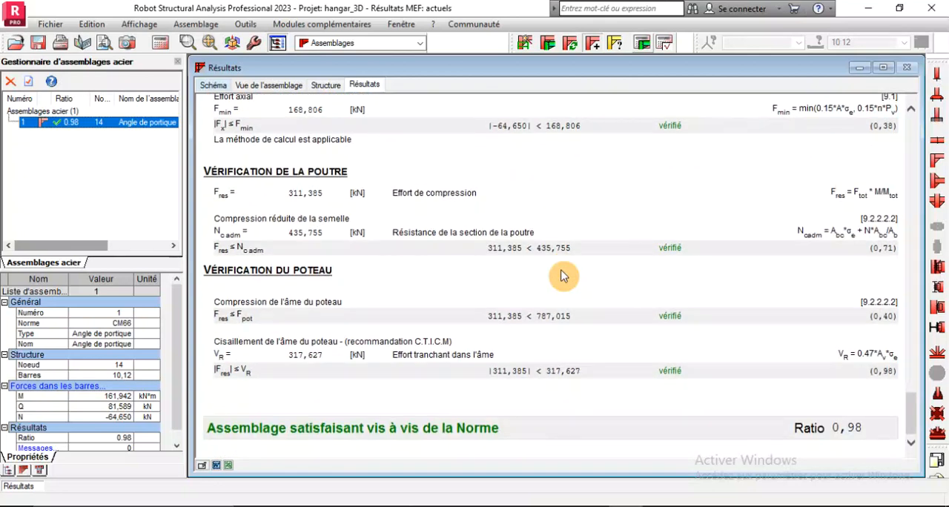
{"action": "scroll", "coordinate": [562, 276], "scroll_direction": "up", "scroll_amount": 20}
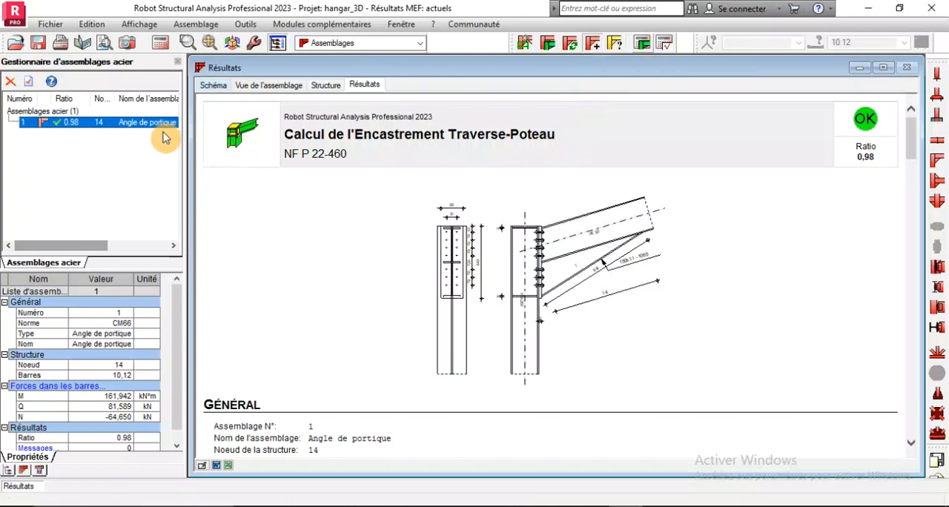
Change the connection's bolt diameter to M18, confirm the definition and recalculate the connection
{"action": "double_click", "coordinate": [88, 129]}
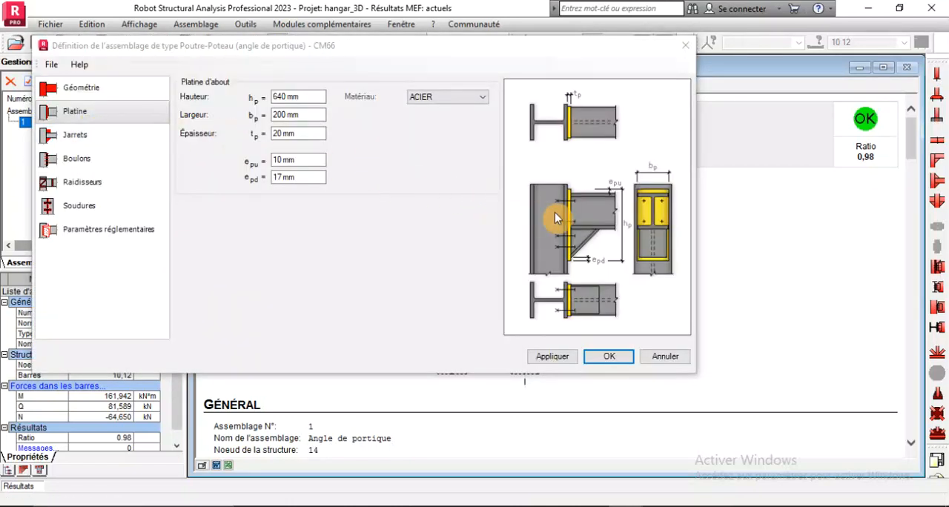
{"action": "left_click", "coordinate": [81, 158]}
{"action": "left_click", "coordinate": [346, 96]}
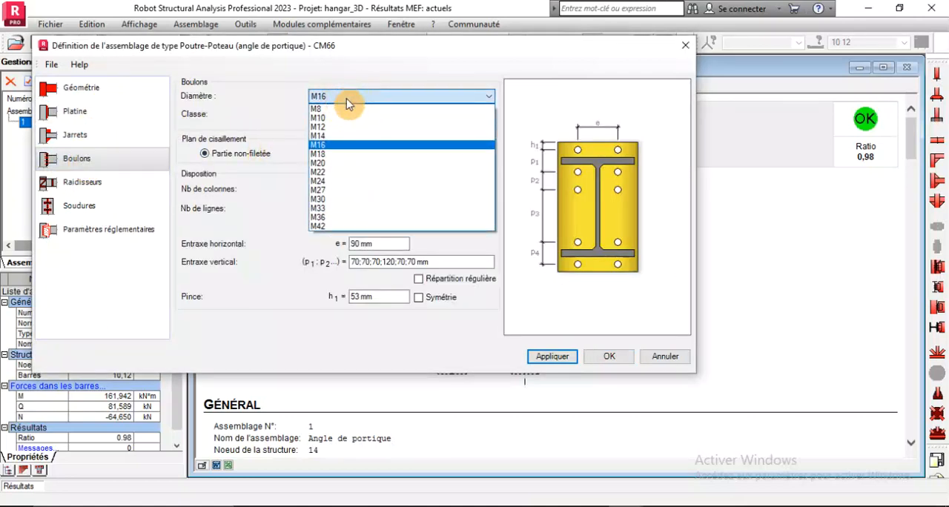
{"action": "left_click", "coordinate": [331, 154]}
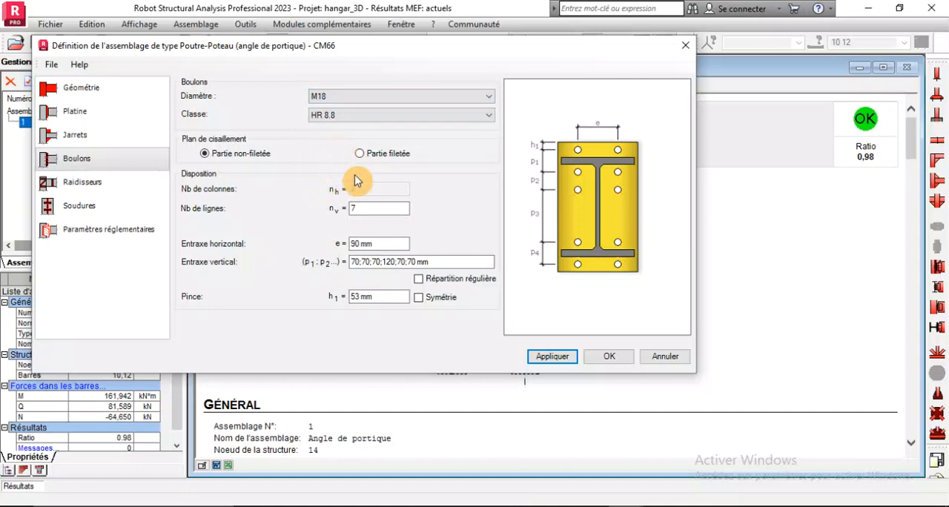
{"action": "left_click", "coordinate": [609, 359]}
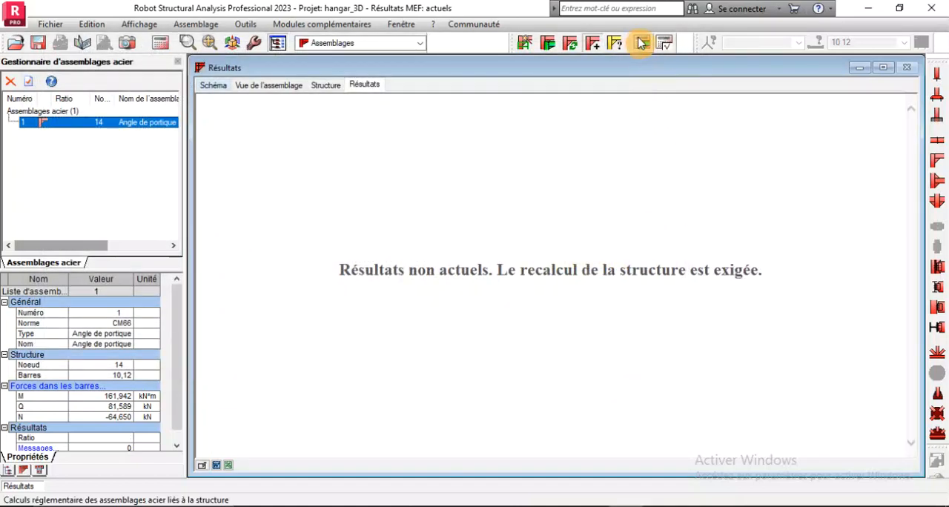
{"action": "left_click", "coordinate": [642, 42]}
{"action": "left_click", "coordinate": [558, 365]}
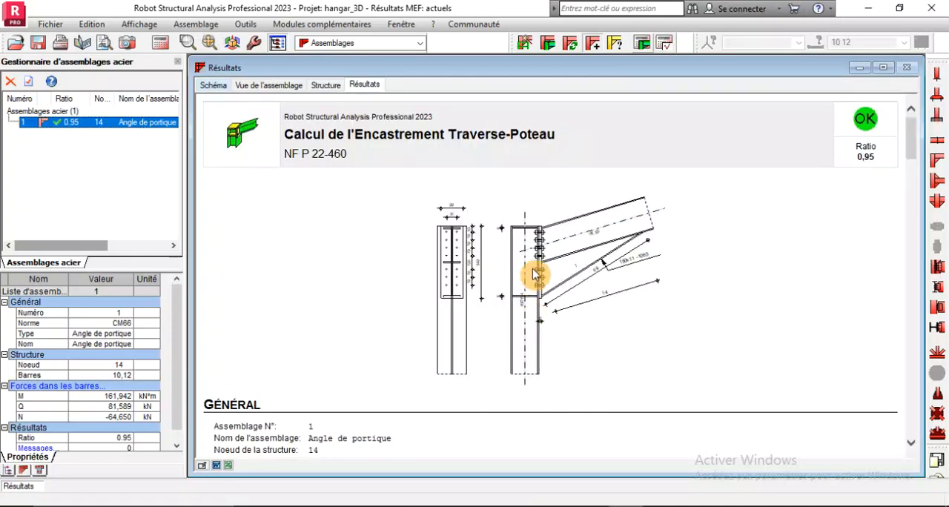
Change the bolt class to HR 10.9, confirm the definition and rerun the connection calculation
{"action": "double_click", "coordinate": [69, 130]}
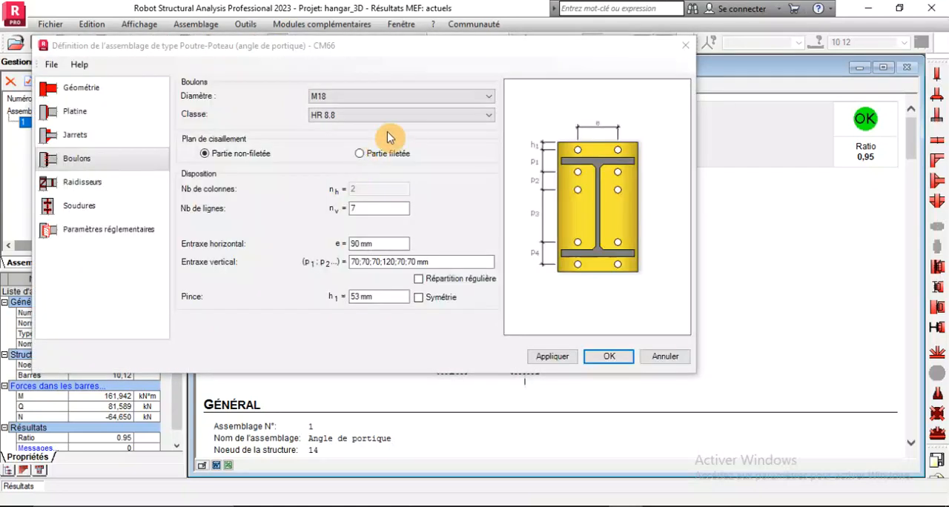
{"action": "left_click", "coordinate": [404, 115]}
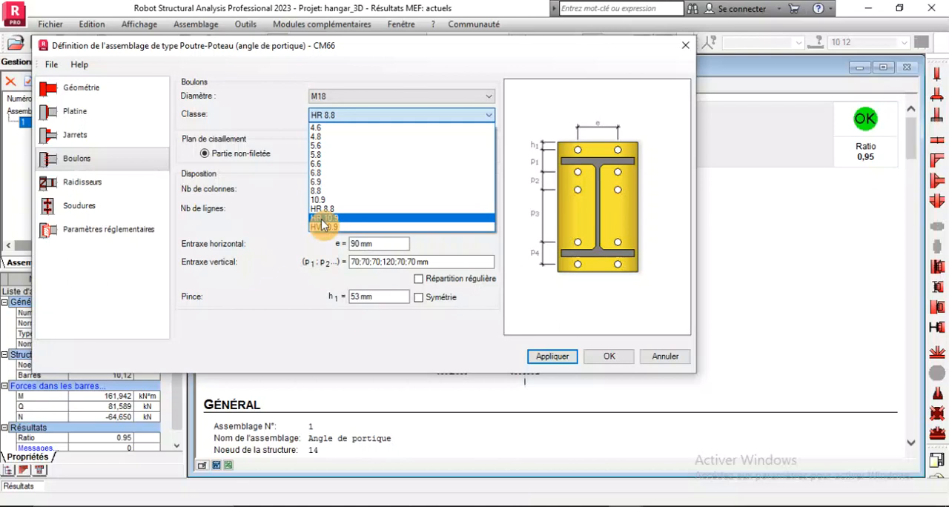
{"action": "left_click", "coordinate": [322, 224]}
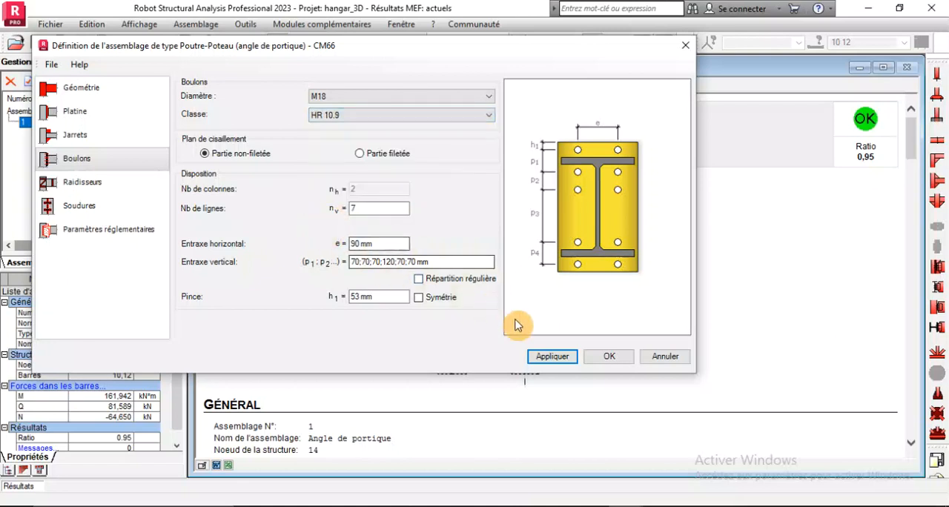
{"action": "left_click", "coordinate": [591, 358]}
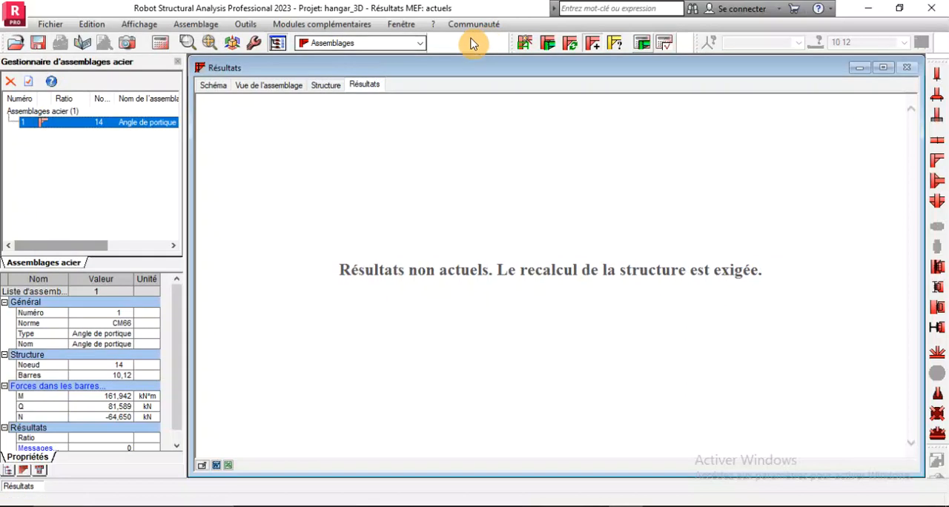
{"action": "left_click", "coordinate": [651, 43]}
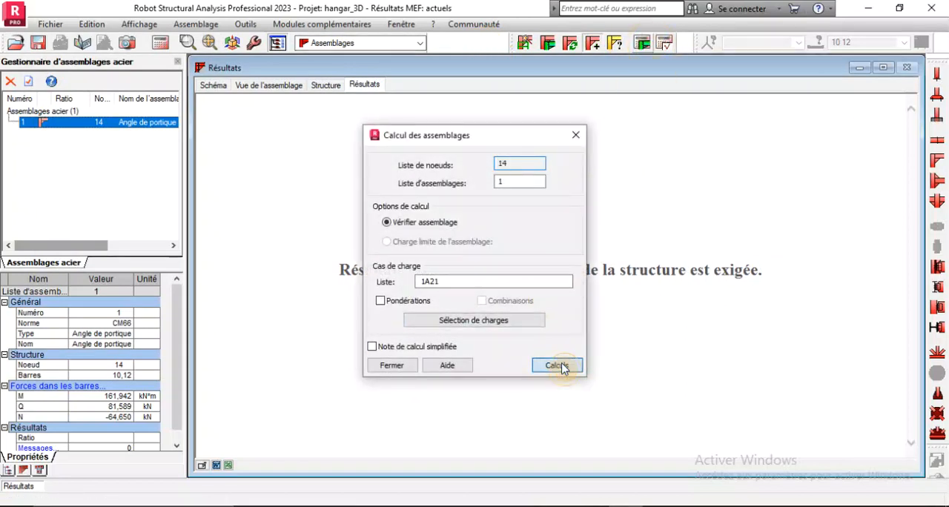
{"action": "left_click", "coordinate": [558, 366]}
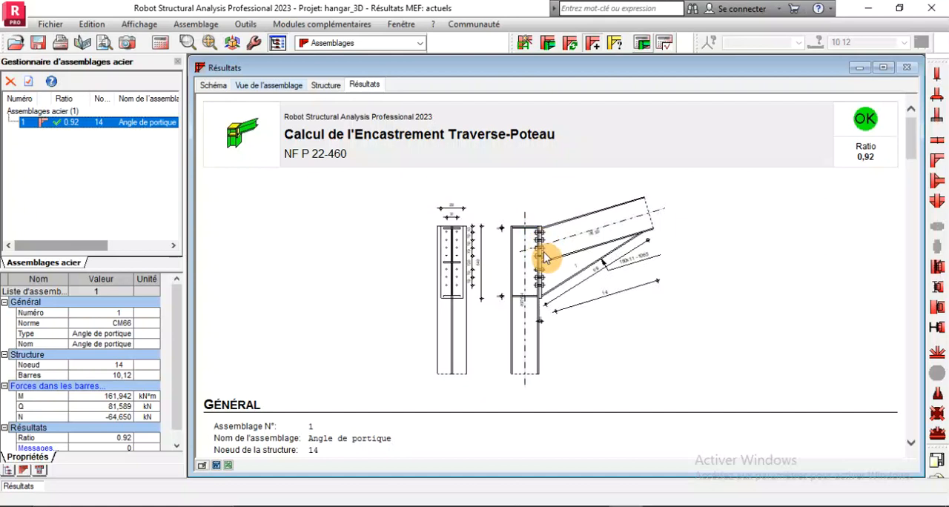
Review the new report's geometry, bolt forces in the plastic method and resistance checks
{"action": "scroll", "coordinate": [700, 227], "scroll_direction": "down", "scroll_amount": 10}
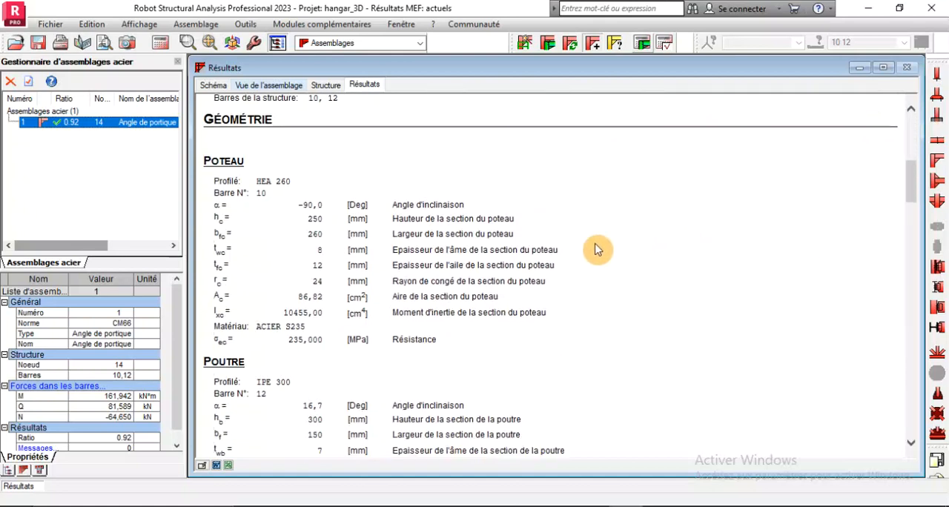
{"action": "scroll", "coordinate": [416, 273], "scroll_direction": "down", "scroll_amount": 12}
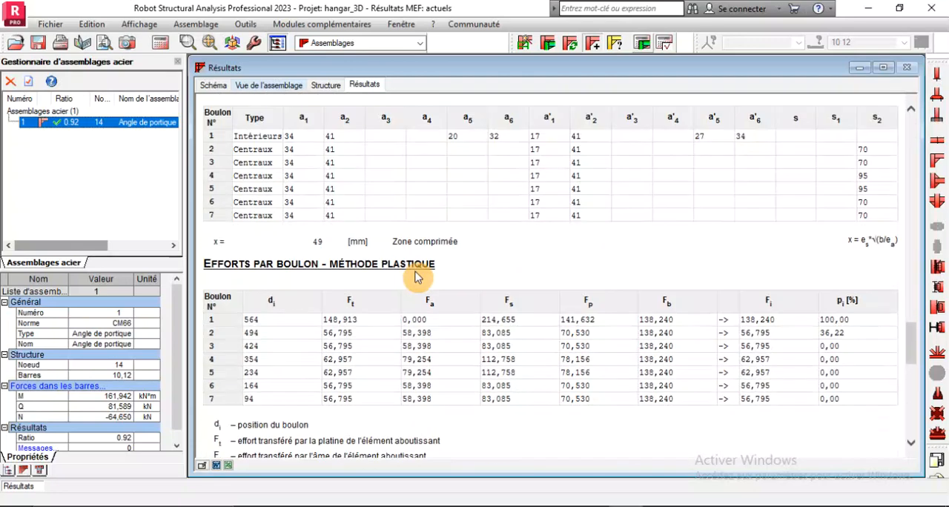
{"action": "scroll", "coordinate": [416, 272], "scroll_direction": "down", "scroll_amount": 6}
{"action": "scroll", "coordinate": [416, 273], "scroll_direction": "up", "scroll_amount": 12}
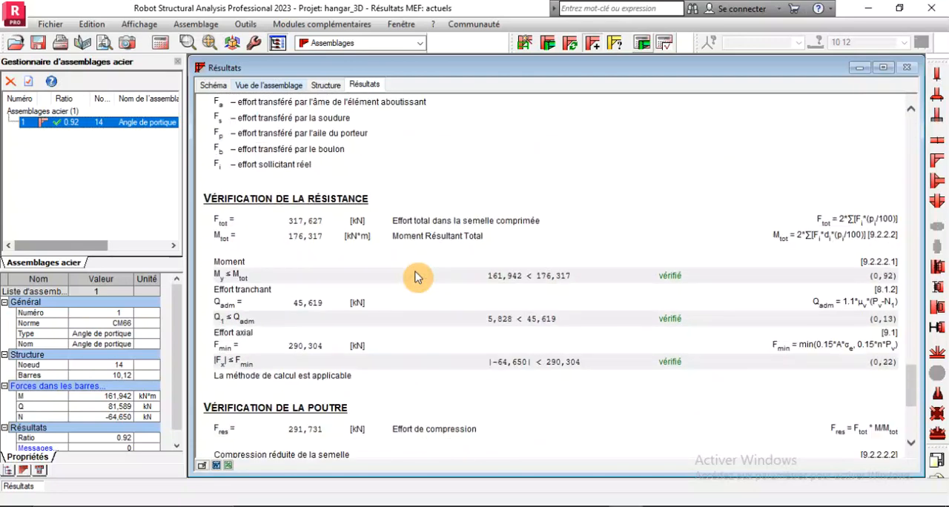
{"action": "scroll", "coordinate": [416, 273], "scroll_direction": "up", "scroll_amount": 20}
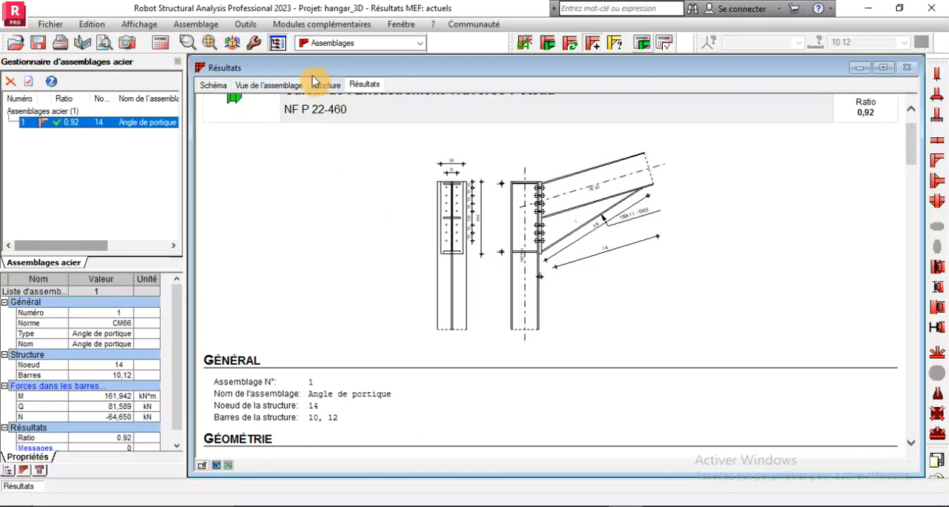
Inspect the column-rafter connection in 3D from several angles, including the bolts, end plate, haunch and stiffeners
{"action": "left_click", "coordinate": [287, 86]}
{"action": "scroll", "coordinate": [504, 235], "scroll_direction": "up", "scroll_amount": 5}
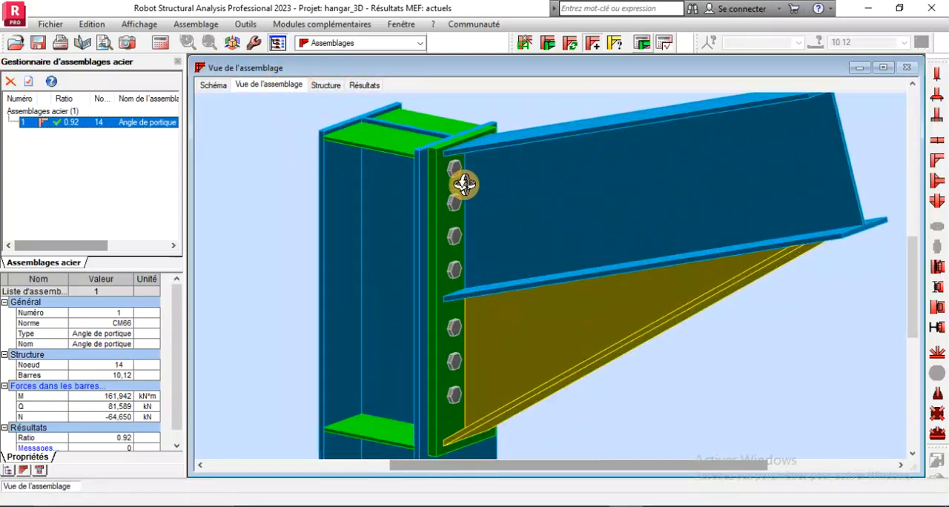
{"action": "middle_click_drag", "start_coordinate": [489, 184], "coordinate": [451, 272]}
{"action": "scroll", "coordinate": [434, 326], "scroll_direction": "up", "scroll_amount": 2}
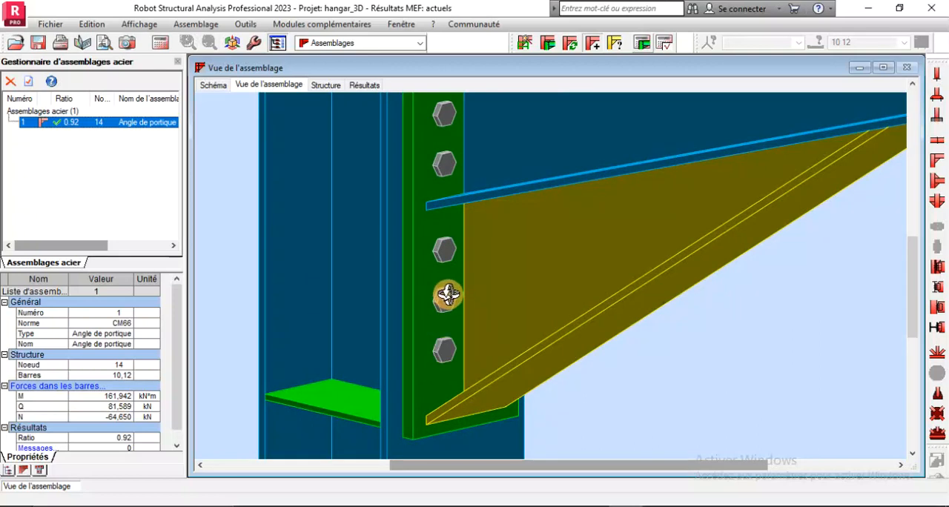
{"action": "scroll", "coordinate": [448, 294], "scroll_direction": "down", "scroll_amount": 4}
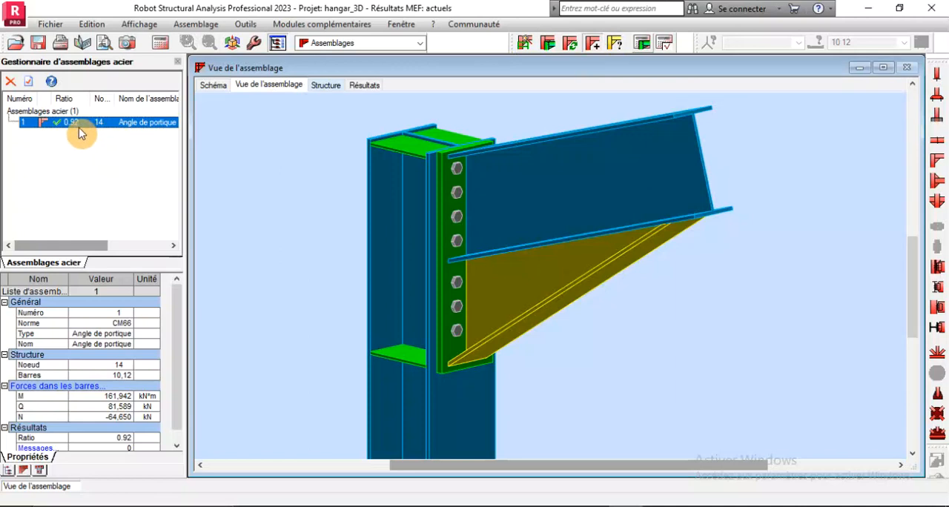
{"action": "scroll", "coordinate": [586, 204], "scroll_direction": "down", "scroll_amount": 2}
{"action": "scroll", "coordinate": [517, 265], "scroll_direction": "up", "scroll_amount": 5}
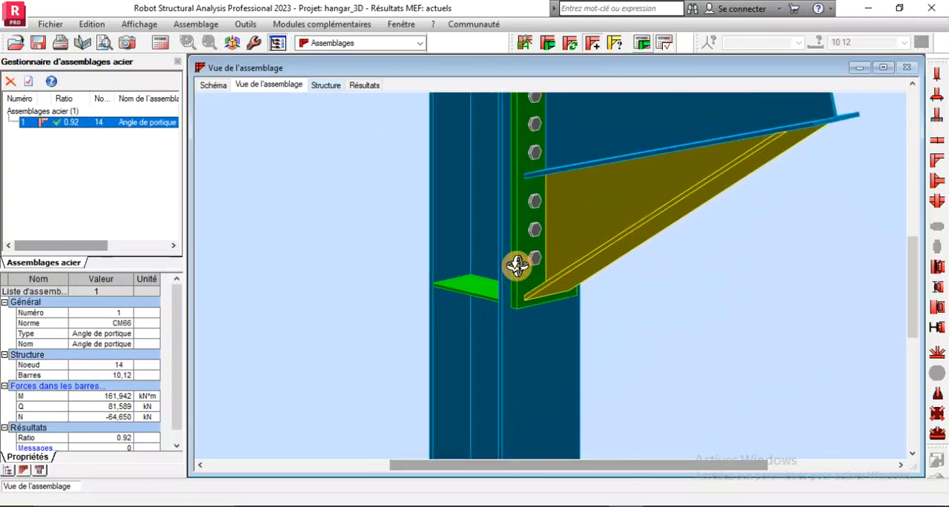
{"action": "scroll", "coordinate": [517, 265], "scroll_direction": "down", "scroll_amount": 4}
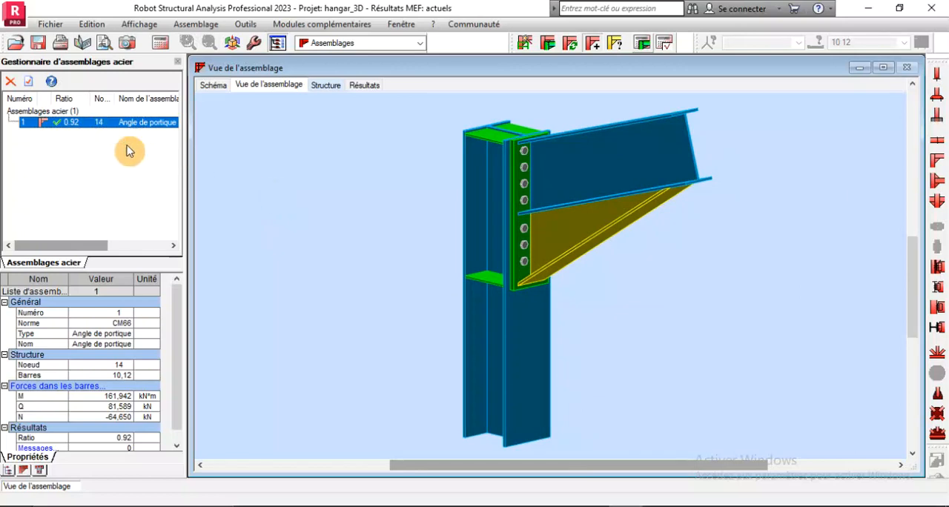
{"action": "left_click_drag", "start_coordinate": [532, 283], "coordinate": [554, 289]}
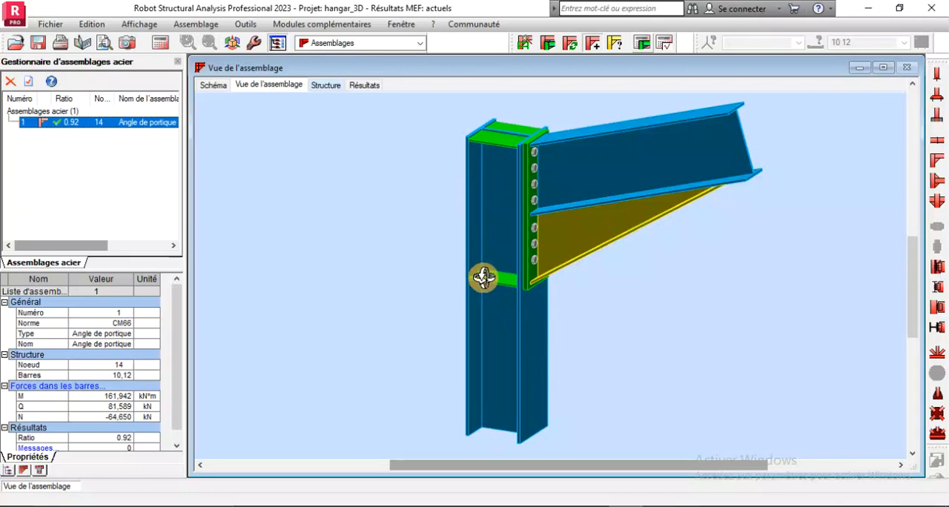
{"action": "left_click_drag", "start_coordinate": [483, 278], "coordinate": [593, 211]}
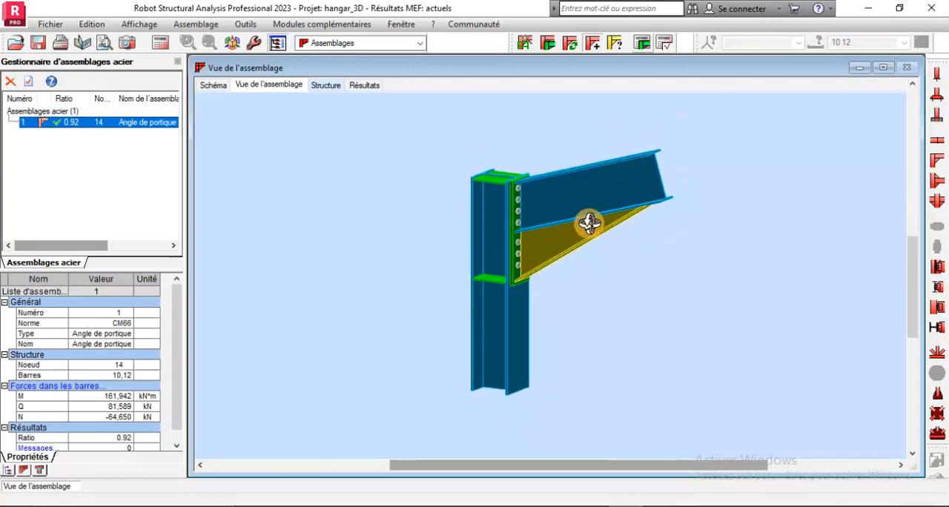
{"action": "scroll", "coordinate": [573, 229], "scroll_direction": "up", "scroll_amount": 2}
{"action": "scroll", "coordinate": [568, 230], "scroll_direction": "down", "scroll_amount": 3}
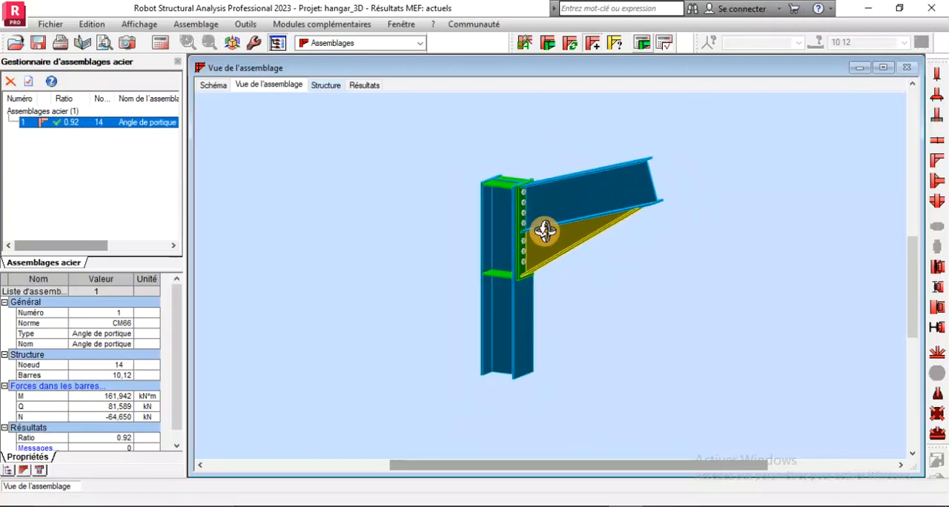
Return to the calculation report and look over its connection drawing and general data
{"action": "left_click", "coordinate": [364, 86]}
{"action": "scroll", "coordinate": [435, 267], "scroll_direction": "down", "scroll_amount": 10}
{"action": "scroll", "coordinate": [429, 268], "scroll_direction": "up", "scroll_amount": 8}
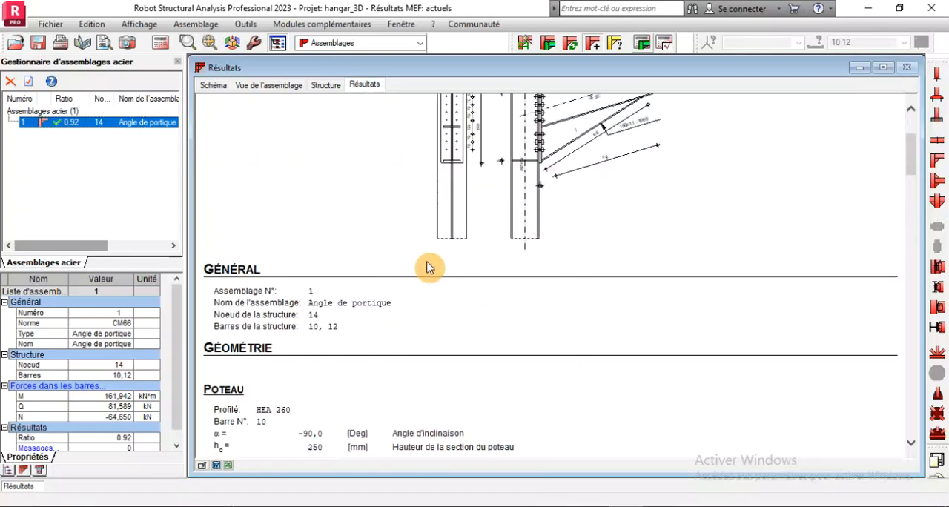
{"action": "right_click", "coordinate": [382, 205]}
{"action": "left_click", "coordinate": [339, 207]}
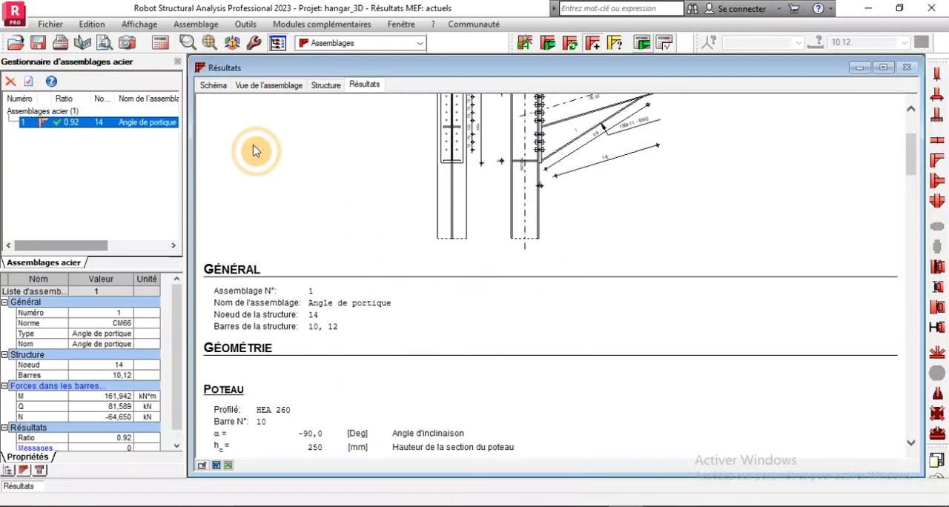
Print the full connection report with Microsoft Print to PDF and save it to the desktop as ass
{"action": "left_click", "coordinate": [63, 48]}
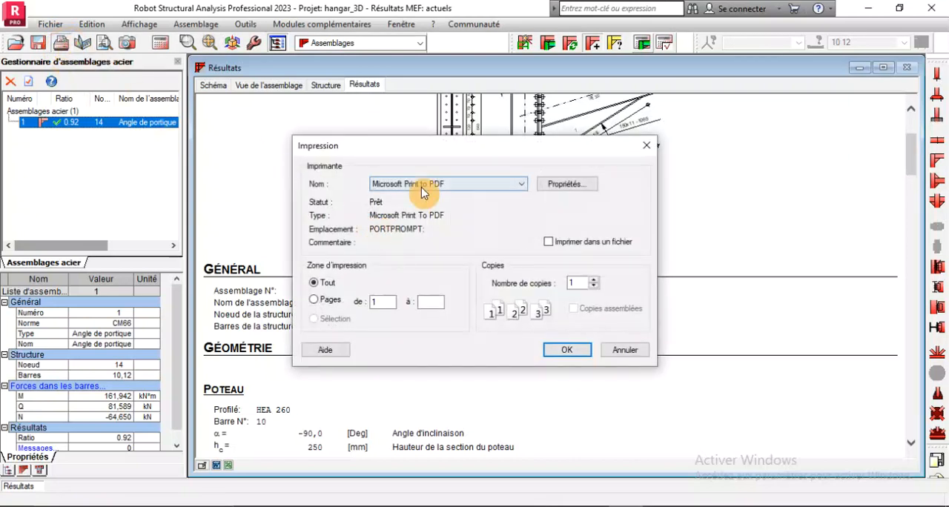
{"action": "left_click", "coordinate": [557, 349]}
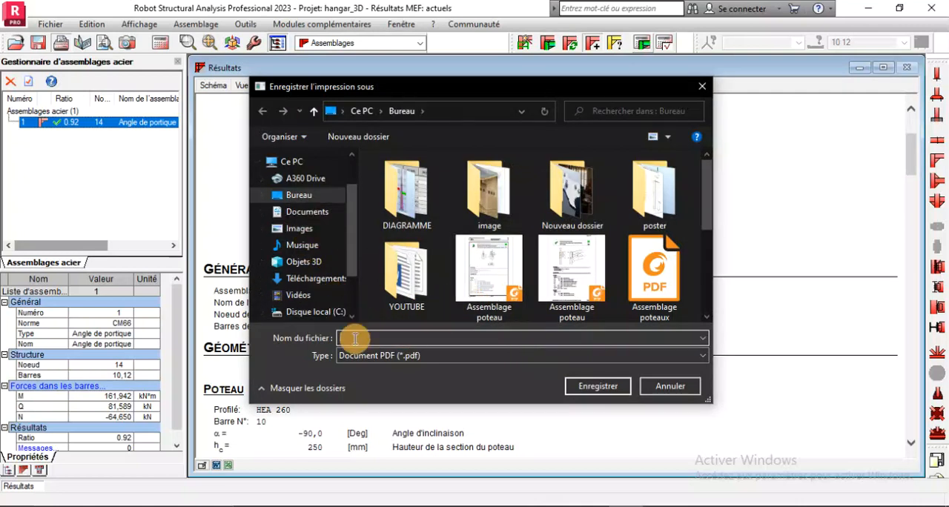
{"action": "type", "text": "ass"}
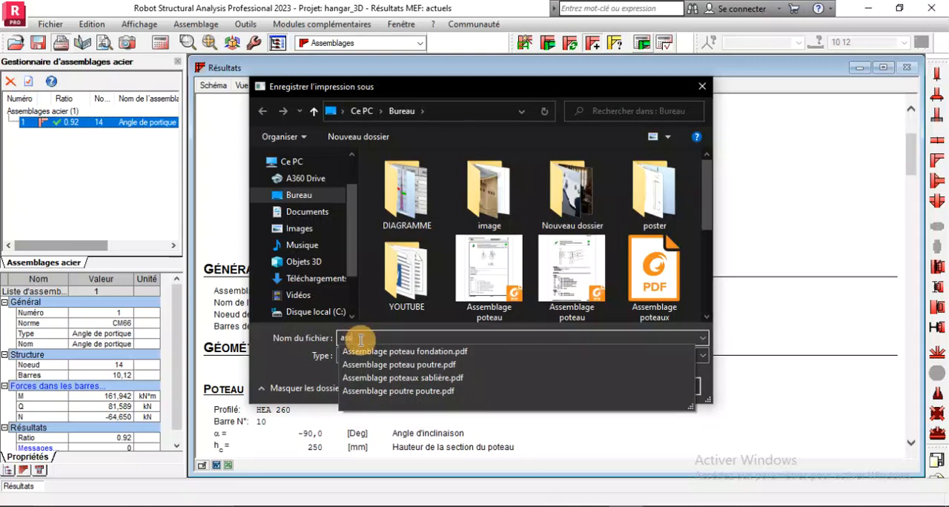
{"action": "left_click", "coordinate": [663, 338]}
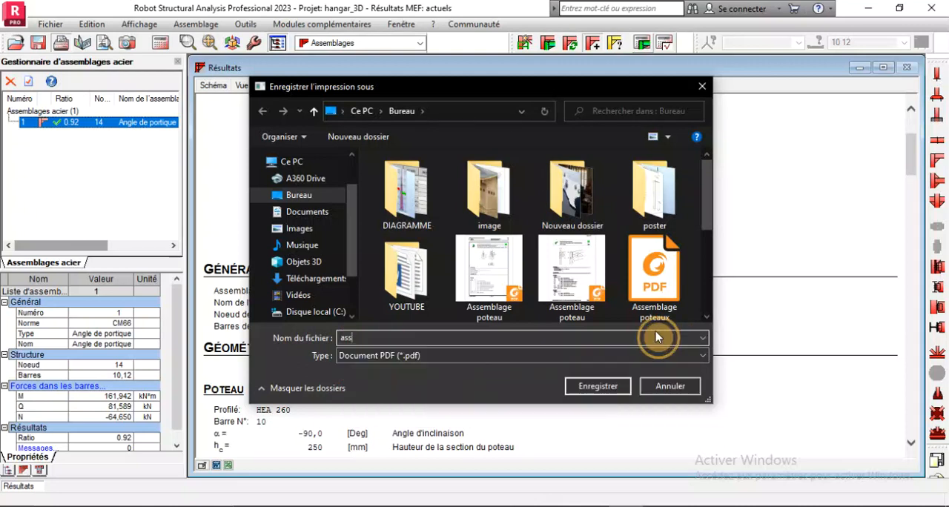
{"action": "left_click", "coordinate": [597, 385]}
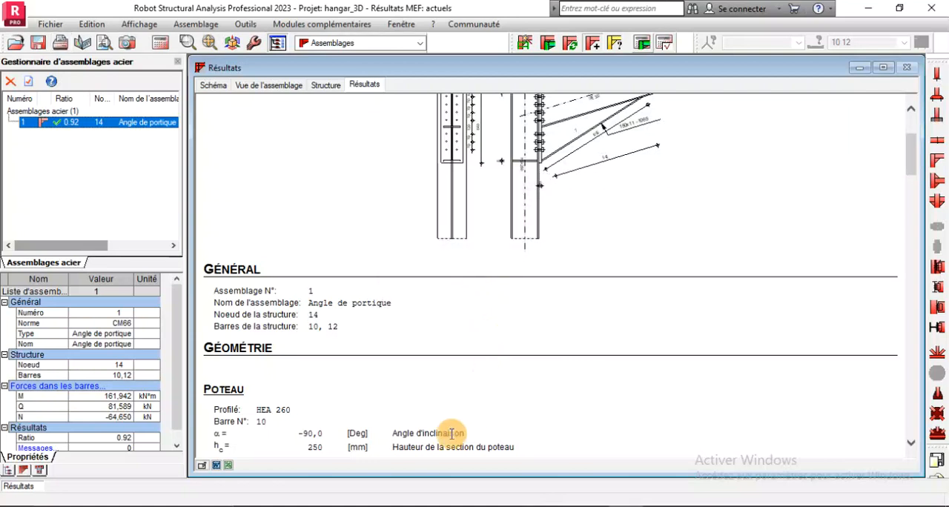
Switch to File Explorer and open the recent file ass.pdf
{"action": "mouse_move", "coordinate": [389, 506]}
{"action": "left_click", "coordinate": [337, 475]}
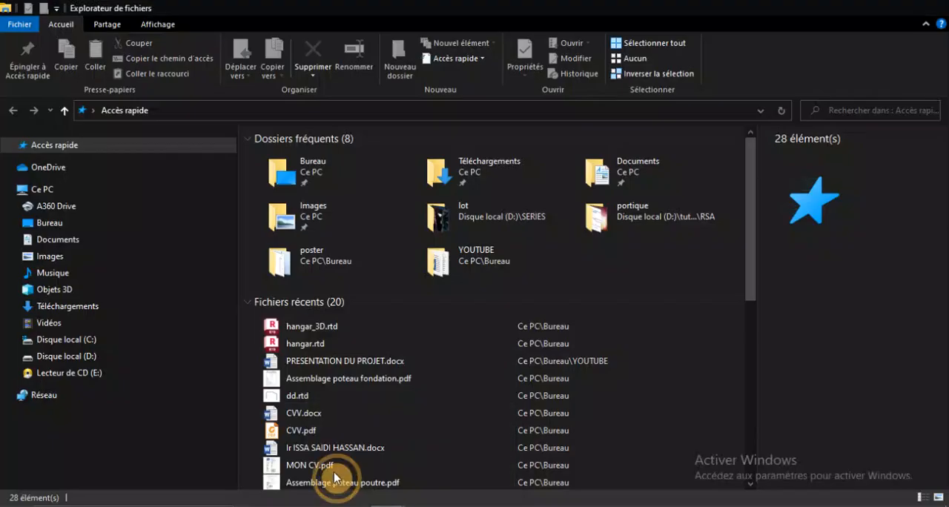
{"action": "left_click", "coordinate": [300, 328]}
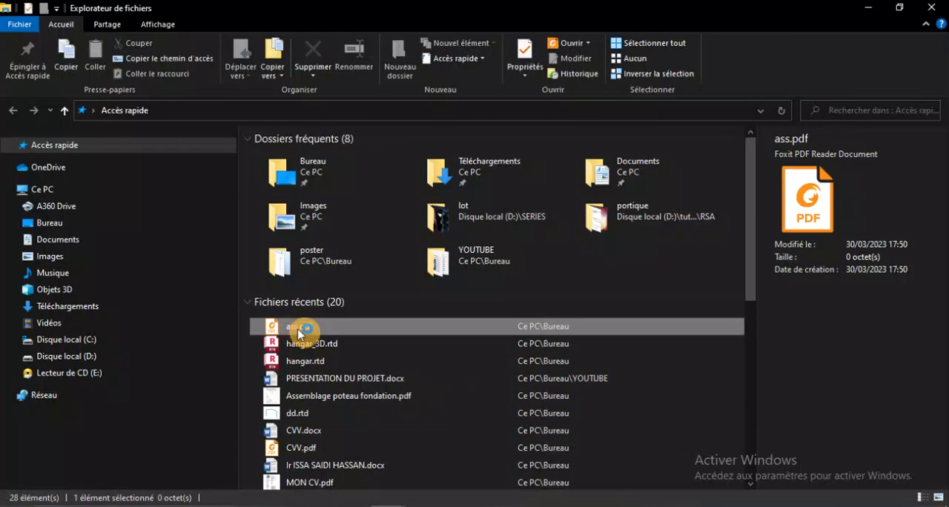
{"action": "double_click", "coordinate": [300, 331]}
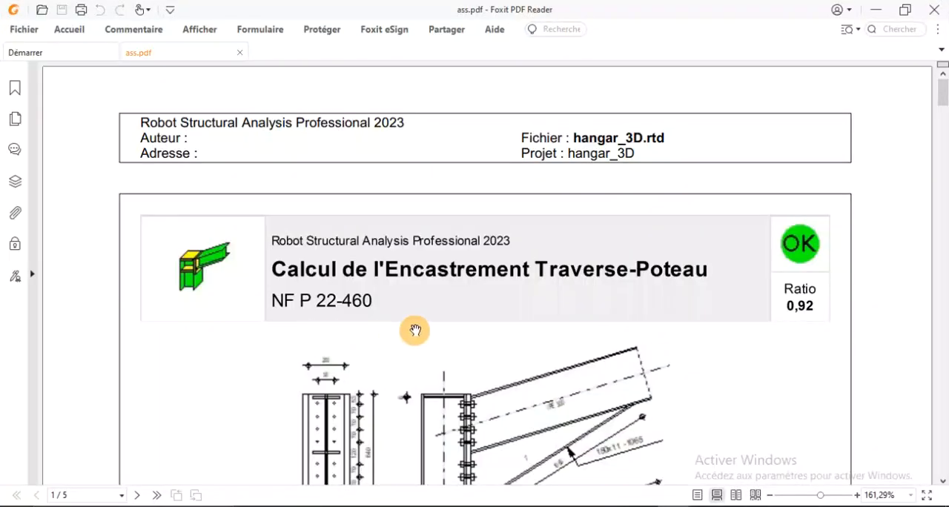
Look through the exported PDF's drawing, geometry, weld and force sections, close it and return to the Robot connection report
{"action": "scroll", "coordinate": [414, 331], "scroll_direction": "down", "scroll_amount": 2}
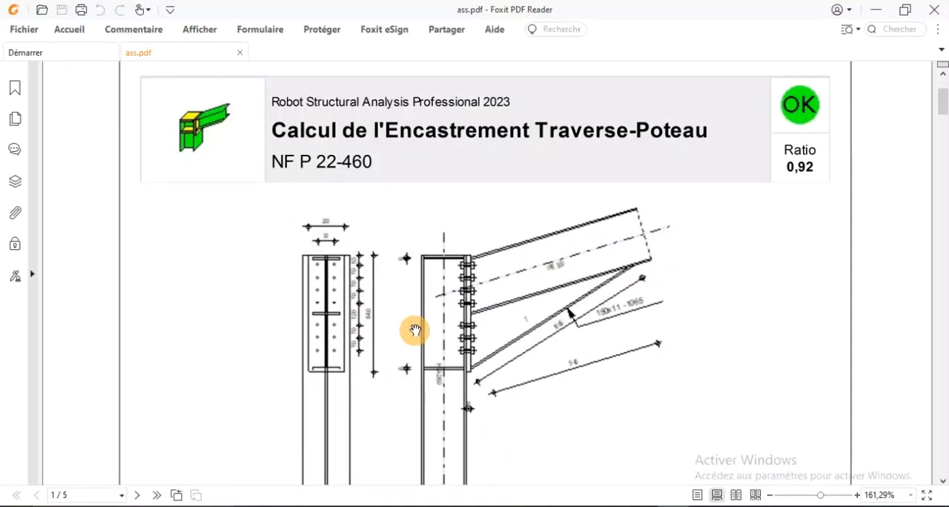
{"action": "scroll", "coordinate": [539, 197], "scroll_direction": "down", "scroll_amount": 15}
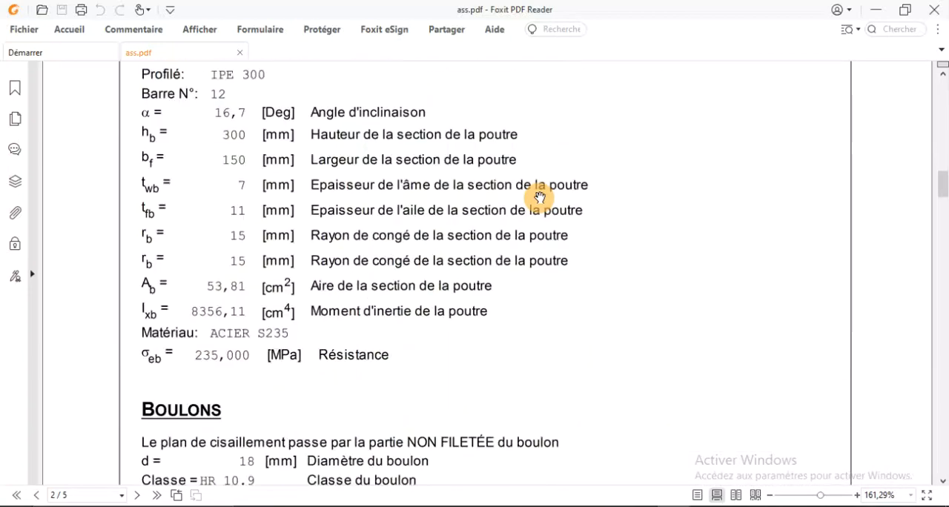
{"action": "scroll", "coordinate": [540, 197], "scroll_direction": "down", "scroll_amount": 20}
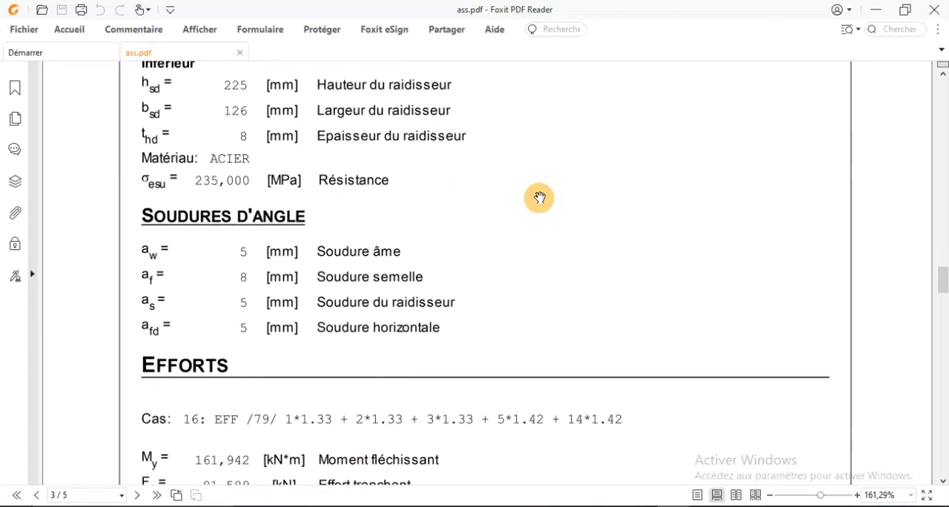
{"action": "scroll", "coordinate": [539, 197], "scroll_direction": "down", "scroll_amount": 5}
{"action": "left_click", "coordinate": [933, 12]}
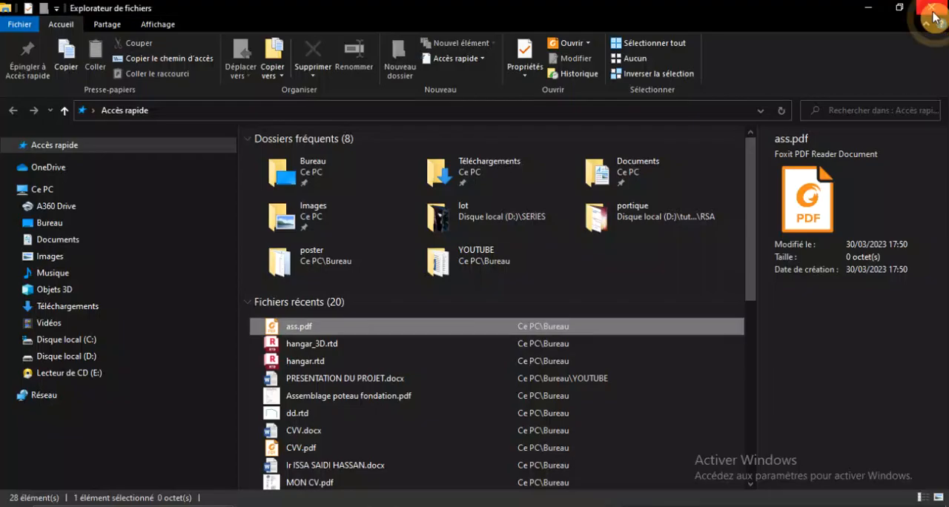
{"action": "left_click", "coordinate": [616, 506]}
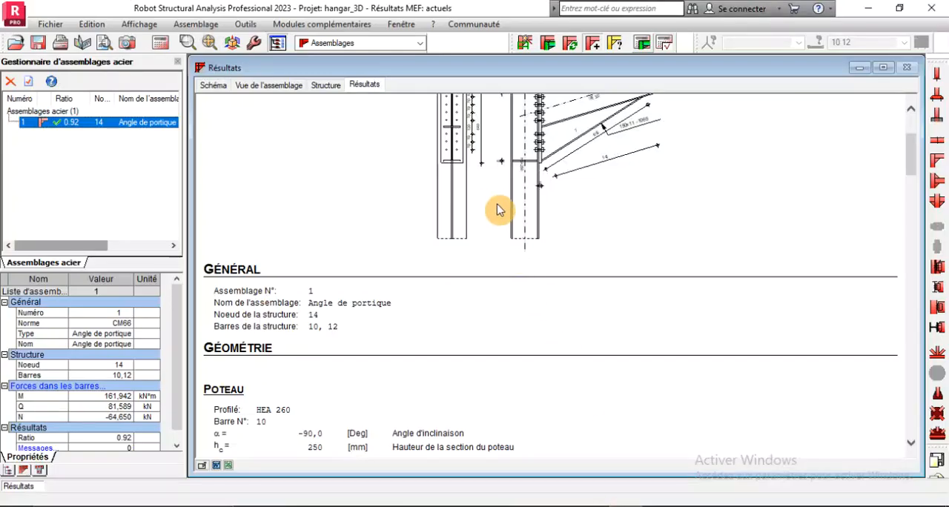
{"action": "scroll", "coordinate": [497, 211], "scroll_direction": "up", "scroll_amount": 3}
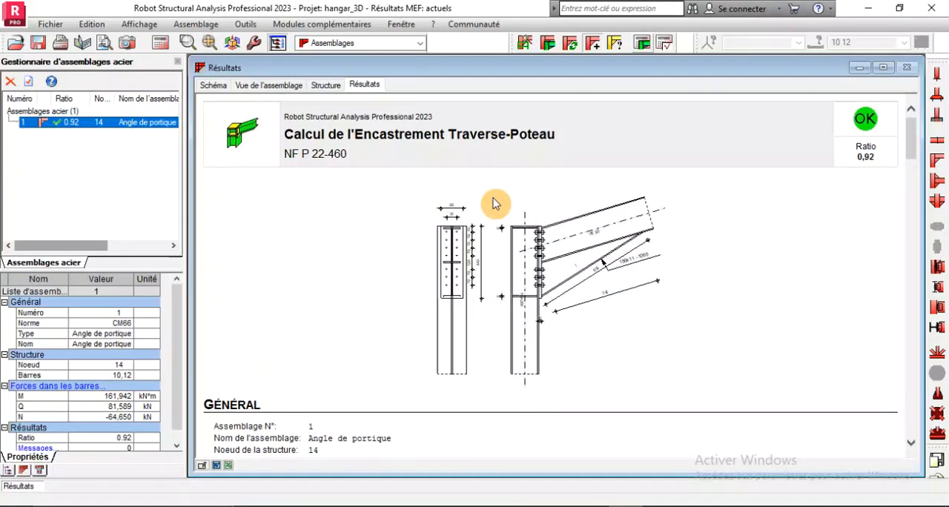
Switch to the Démarrage layout and select the two edge rafters meeting at the front ridge, bars 3 and 4
{"action": "left_click", "coordinate": [420, 43]}
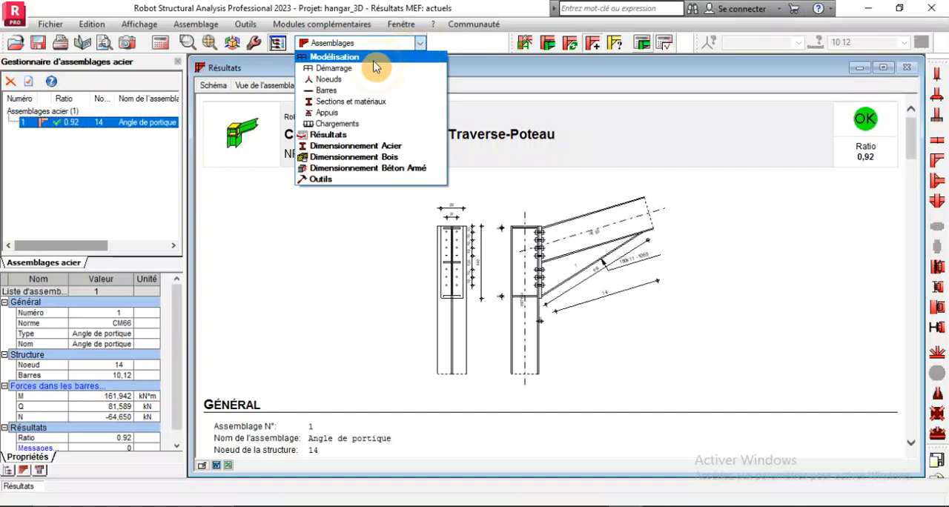
{"action": "left_click", "coordinate": [364, 68]}
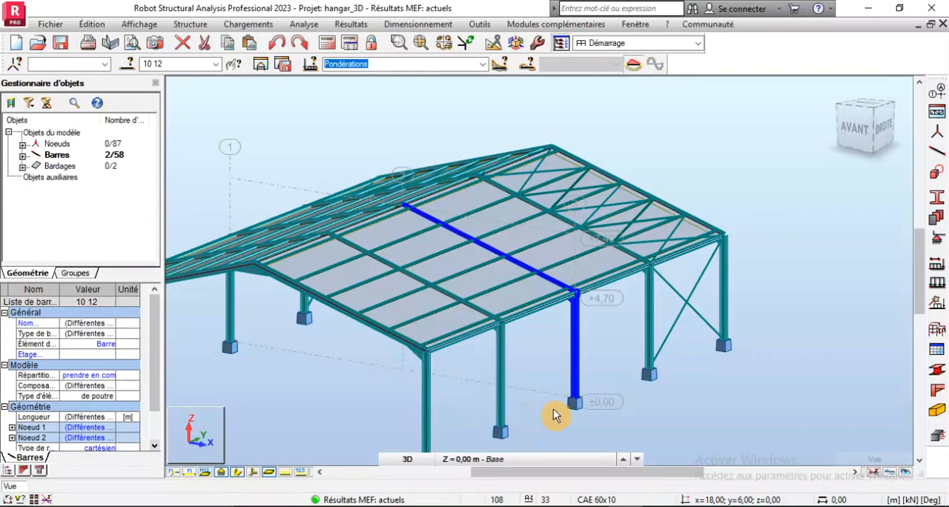
{"action": "left_click", "coordinate": [199, 284]}
{"action": "scroll", "coordinate": [245, 281], "scroll_direction": "up", "scroll_amount": 3}
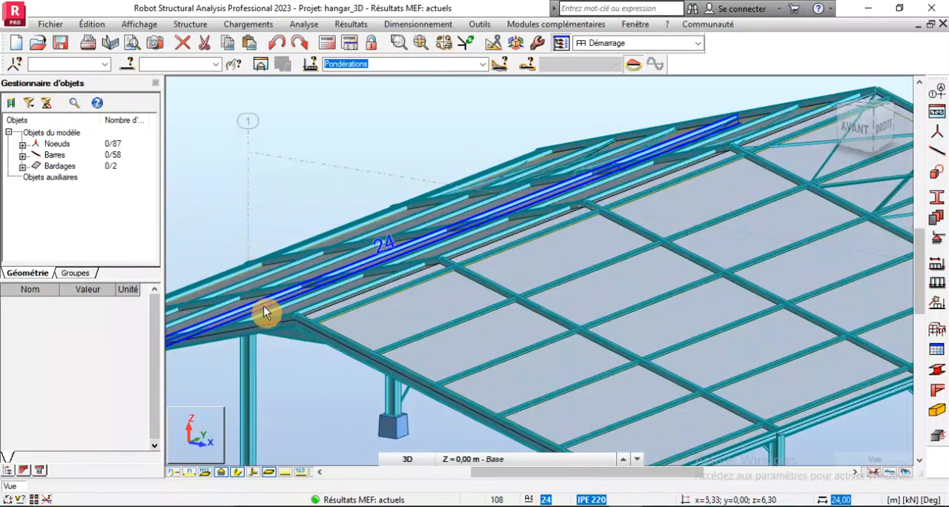
{"action": "left_click", "coordinate": [272, 317]}
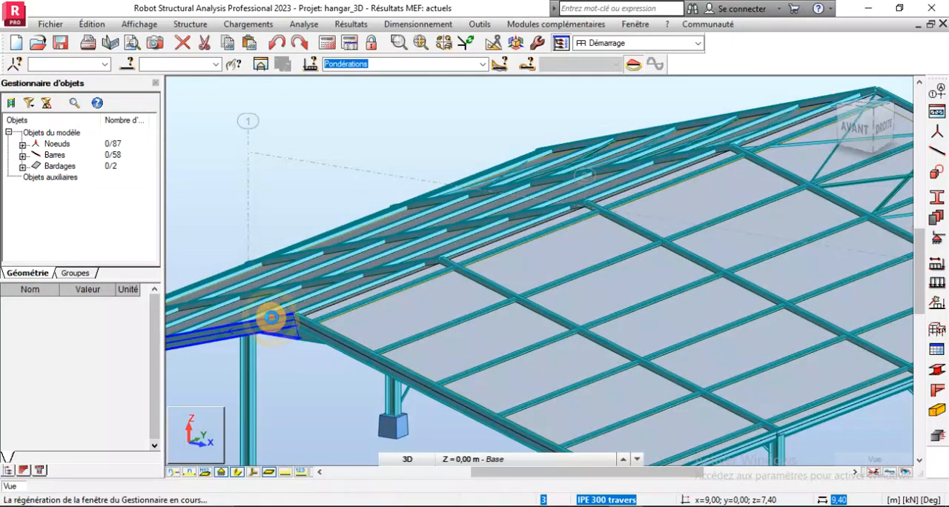
{"action": "left_click", "coordinate": [333, 338], "text": "ctrl"}
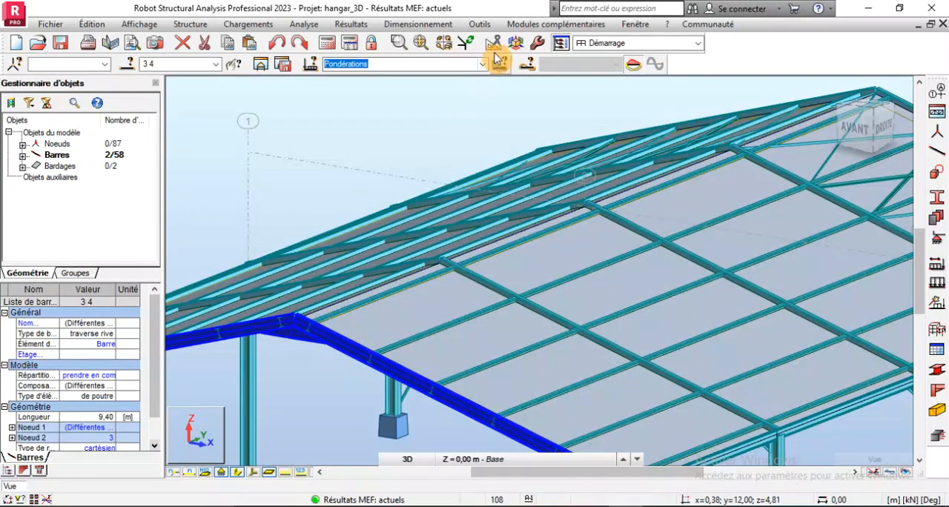
Start steel connection design and create a new beam-beam connection from the selected bars in the structure view
{"action": "left_click", "coordinate": [418, 25]}
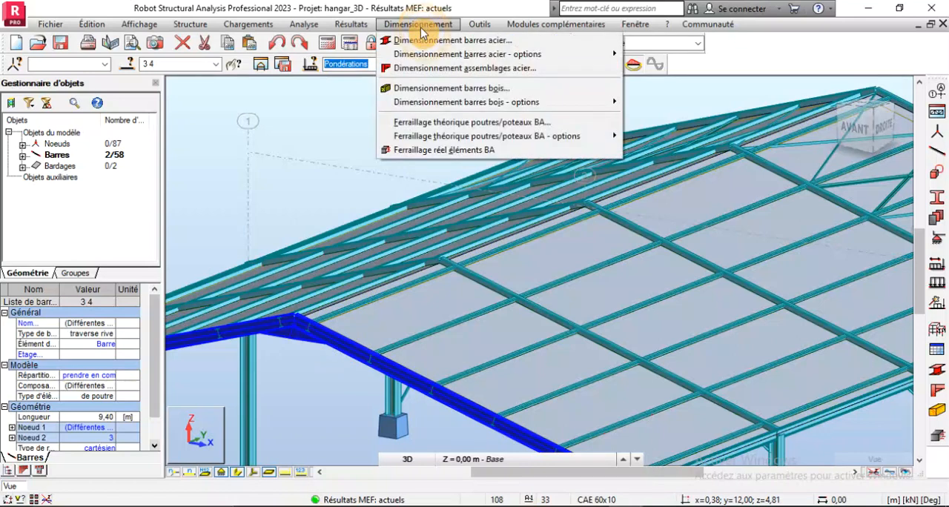
{"action": "left_click", "coordinate": [432, 74]}
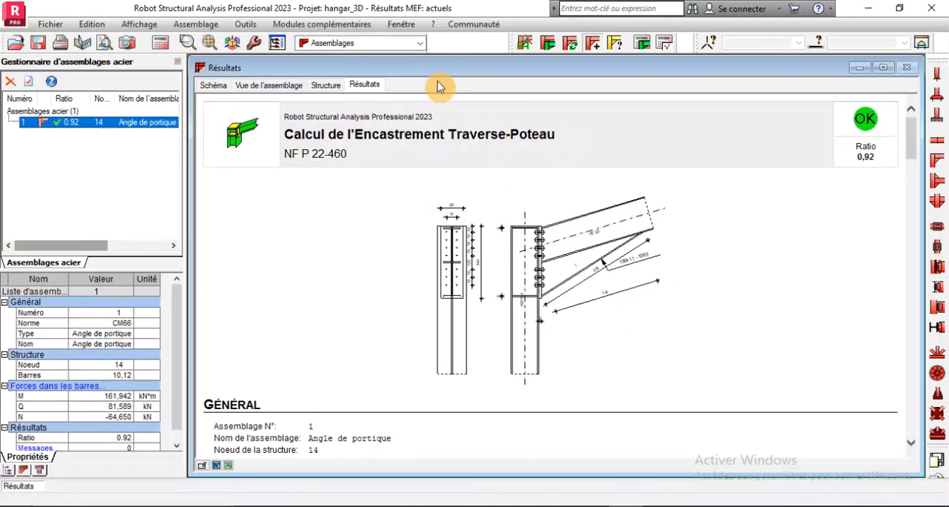
{"action": "left_click", "coordinate": [293, 84]}
{"action": "left_click", "coordinate": [324, 85]}
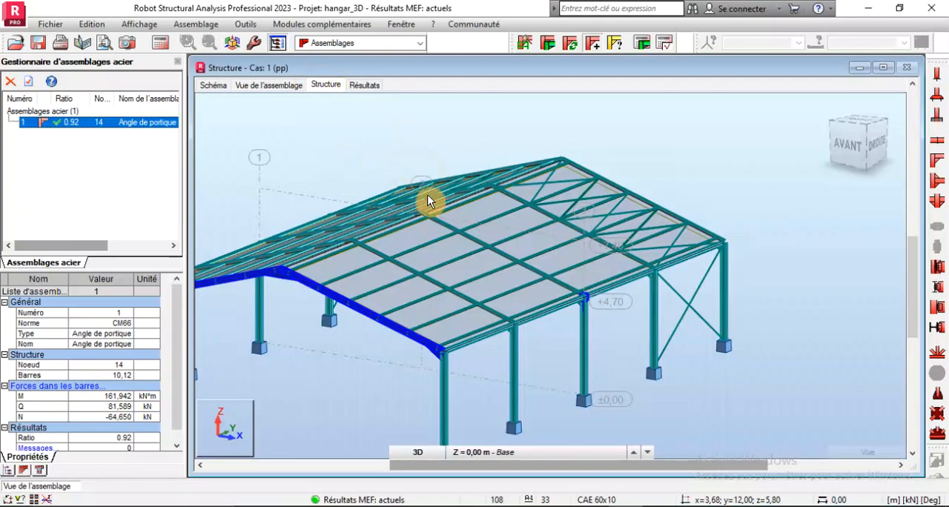
{"action": "left_click", "coordinate": [525, 41]}
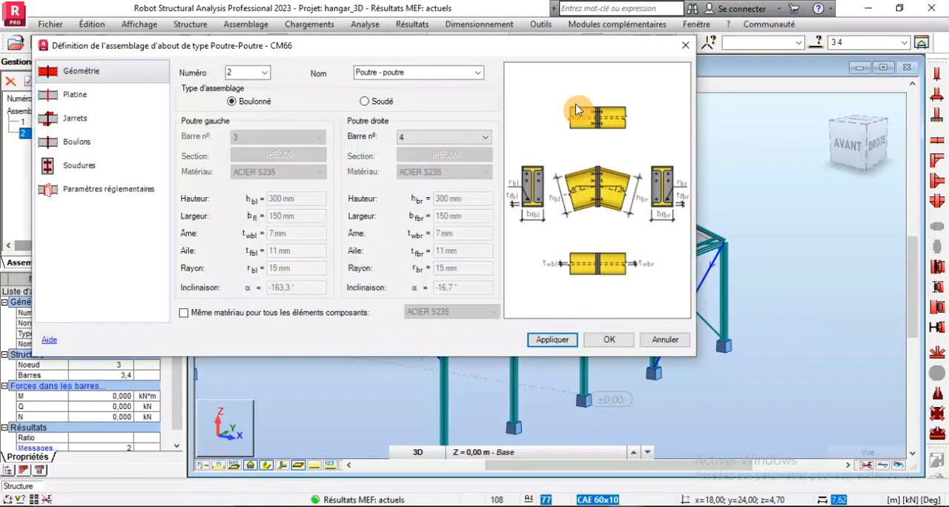
Inspect the new ridge connection in 3D, including its end plates, bolts and haunches, keeping the definition dialog clear of the model
{"action": "left_click_drag", "start_coordinate": [418, 43], "coordinate": [528, 316]}
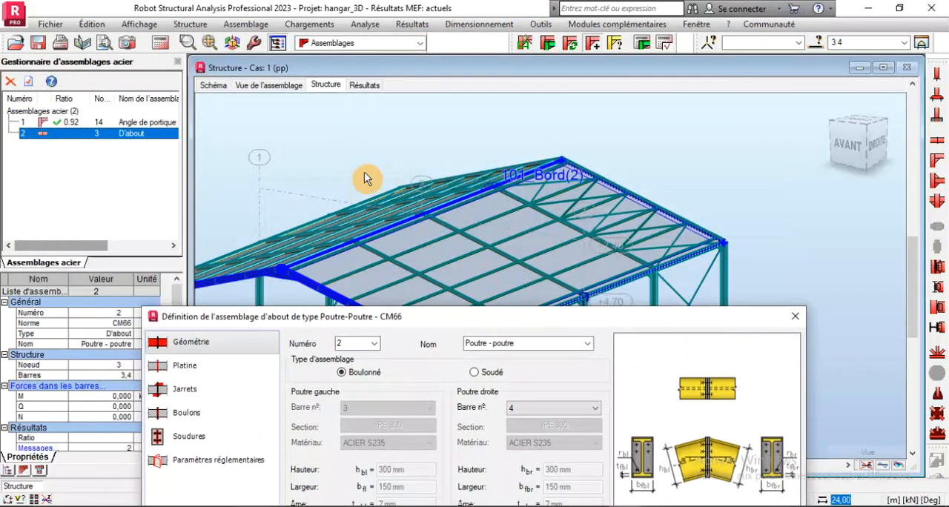
{"action": "left_click", "coordinate": [268, 92]}
{"action": "scroll", "coordinate": [540, 156], "scroll_direction": "down", "scroll_amount": 2}
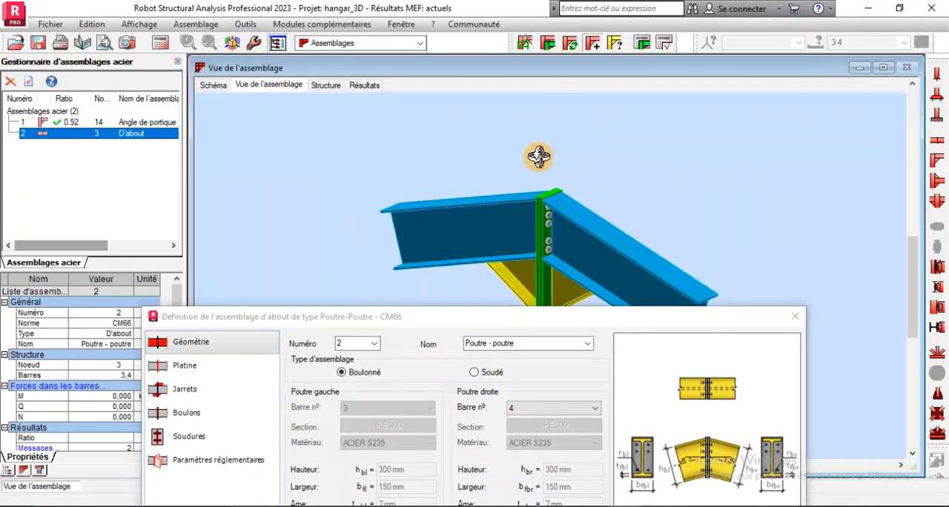
{"action": "scroll", "coordinate": [555, 260], "scroll_direction": "up", "scroll_amount": 2}
{"action": "scroll", "coordinate": [491, 197], "scroll_direction": "down", "scroll_amount": 2}
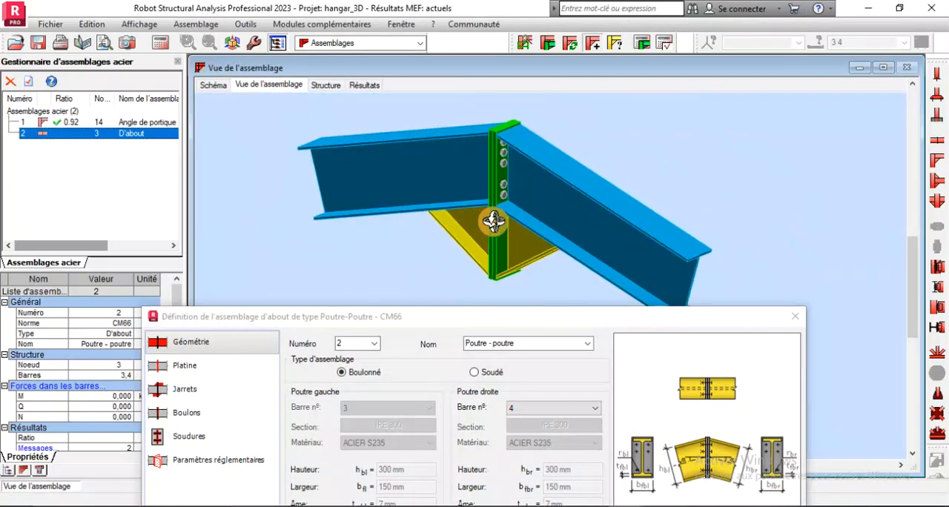
{"action": "scroll", "coordinate": [512, 145], "scroll_direction": "up", "scroll_amount": 1}
{"action": "middle_click_drag", "start_coordinate": [512, 145], "coordinate": [482, 153], "text": "shift"}
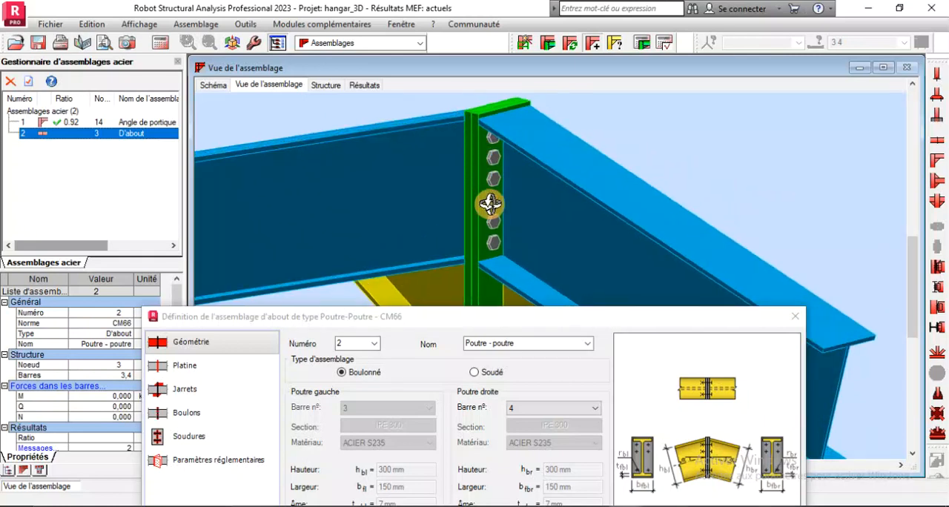
{"action": "scroll", "coordinate": [497, 163], "scroll_direction": "down", "scroll_amount": 4}
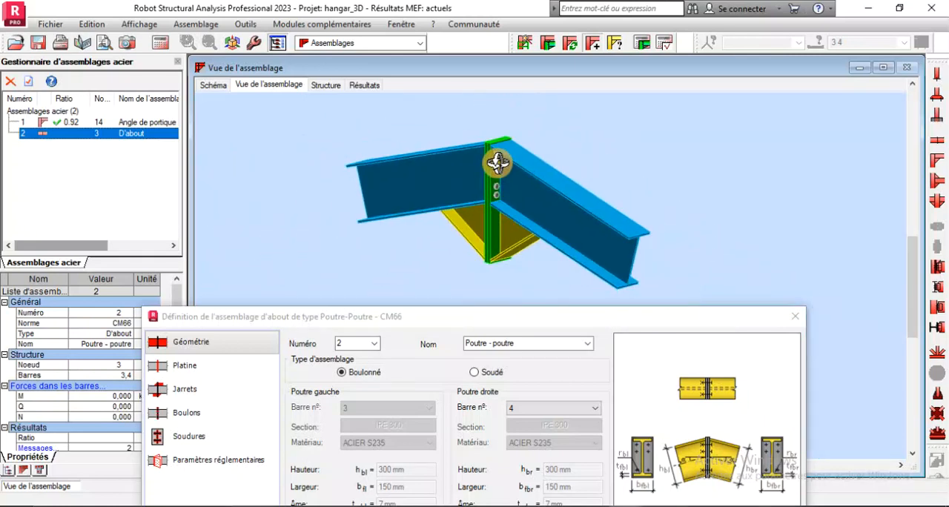
Set the number of bolt rows to 6 for the ridge connection and check its bolts in the 3D view
{"action": "left_click_drag", "start_coordinate": [379, 319], "coordinate": [391, 202]}
{"action": "left_click", "coordinate": [226, 301]}
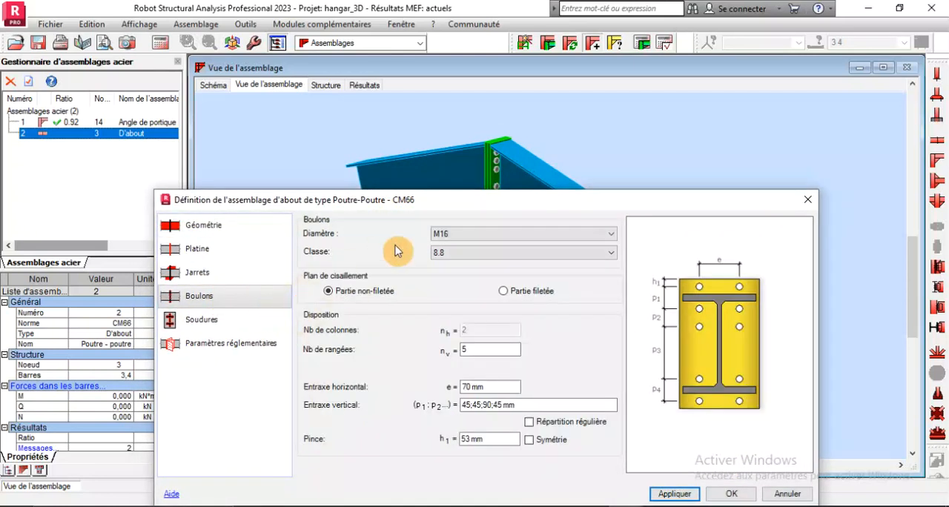
{"action": "left_click_drag", "start_coordinate": [510, 201], "coordinate": [521, 224]}
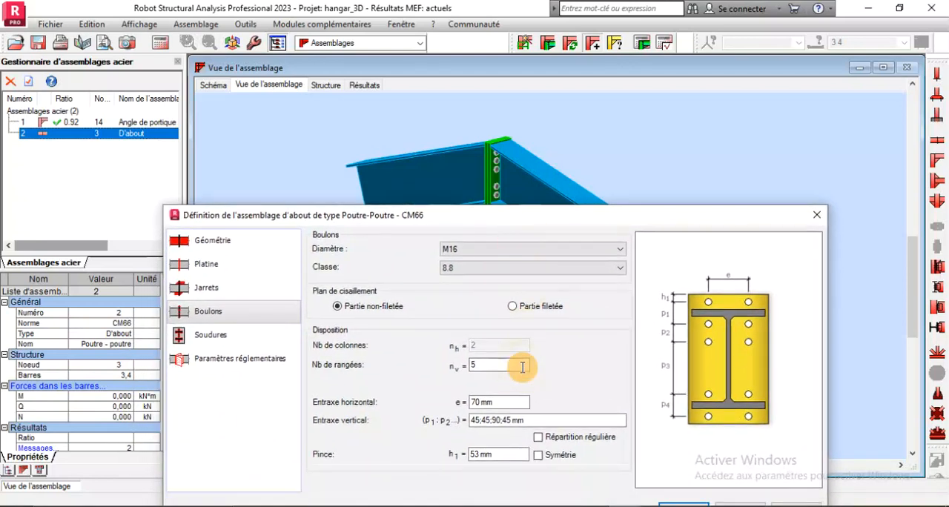
{"action": "double_click", "coordinate": [498, 365]}
{"action": "type", "text": "6"}
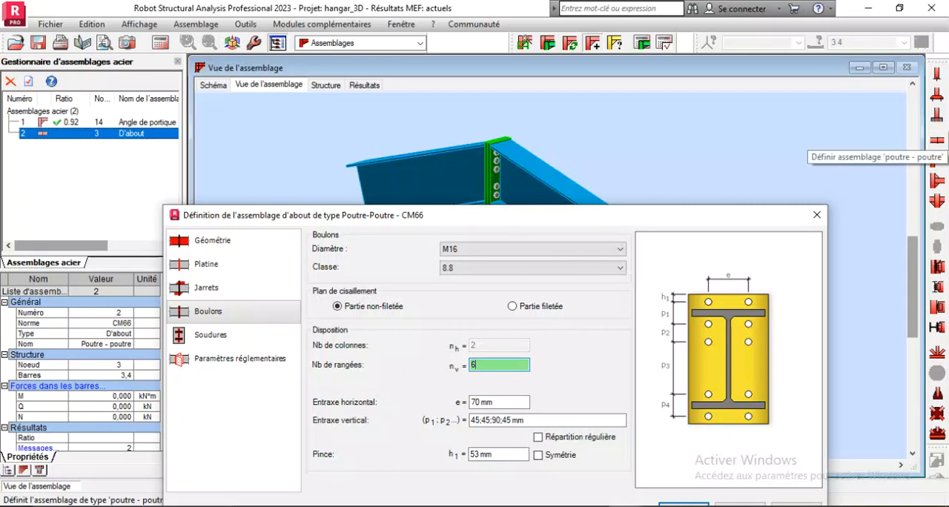
{"action": "left_click_drag", "start_coordinate": [534, 219], "coordinate": [504, 307]}
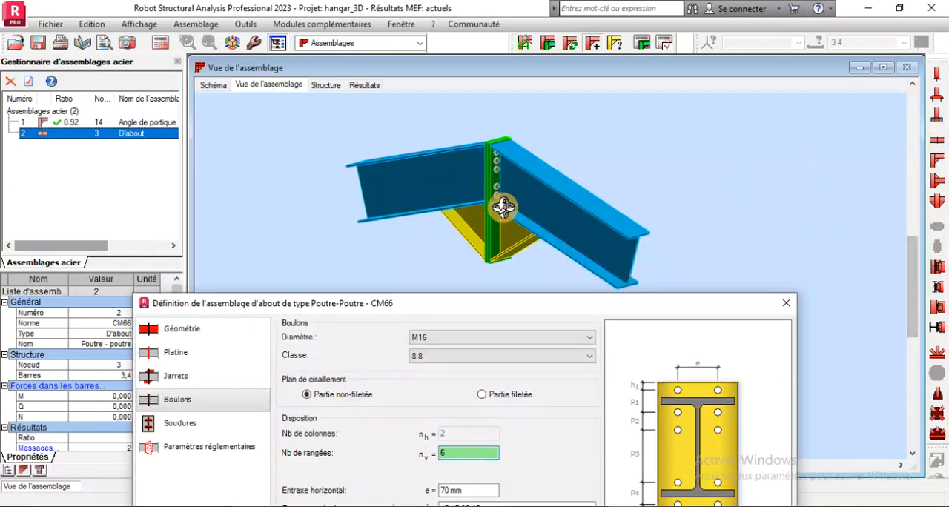
{"action": "mouse_move", "coordinate": [503, 206]}
{"action": "left_mouse_down"}
{"action": "mouse_move", "coordinate": [491, 153]}
{"action": "mouse_move", "coordinate": [507, 200]}
{"action": "left_mouse_up"}
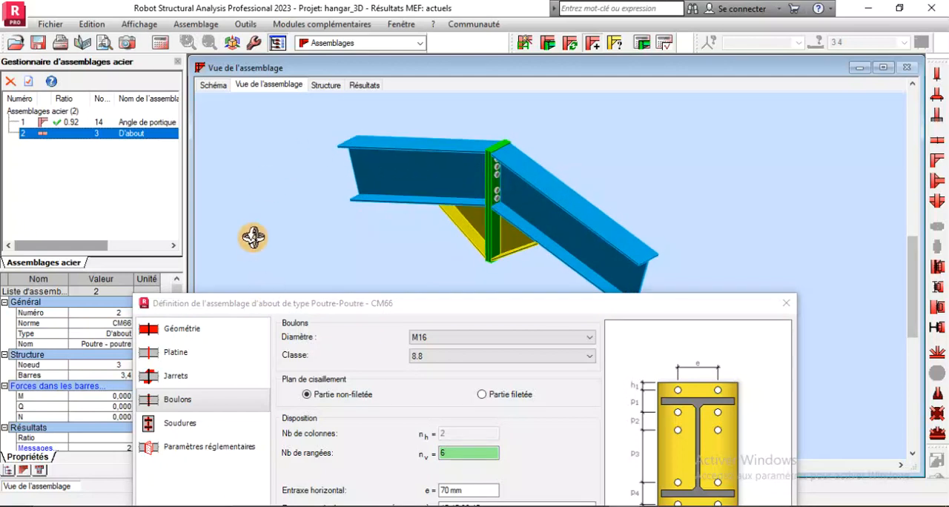
{"action": "left_click_drag", "start_coordinate": [527, 229], "coordinate": [492, 174]}
{"action": "scroll", "coordinate": [489, 158], "scroll_direction": "up", "scroll_amount": 3}
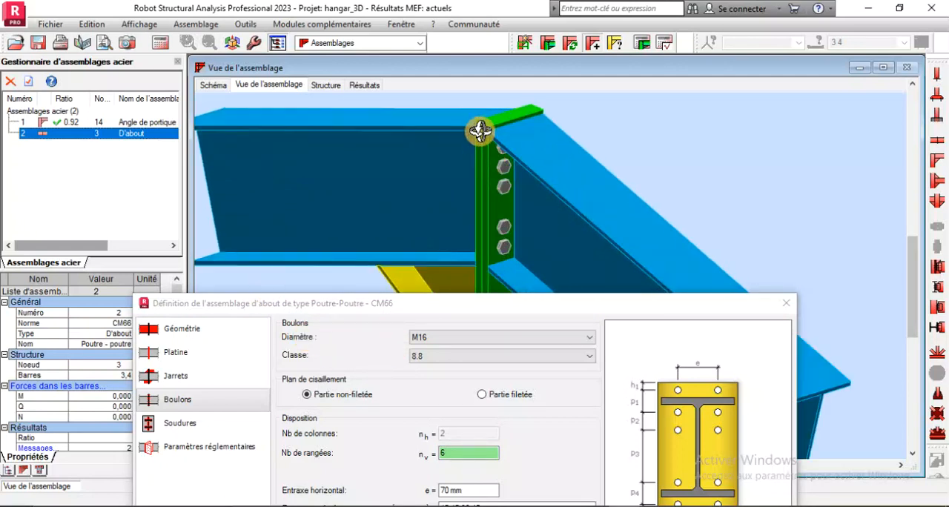
Set the ridge connection's end plate to 200 mm width and 640 mm height, and apply the changes
{"action": "left_click_drag", "start_coordinate": [365, 305], "coordinate": [337, 250]}
{"action": "left_click", "coordinate": [164, 299]}
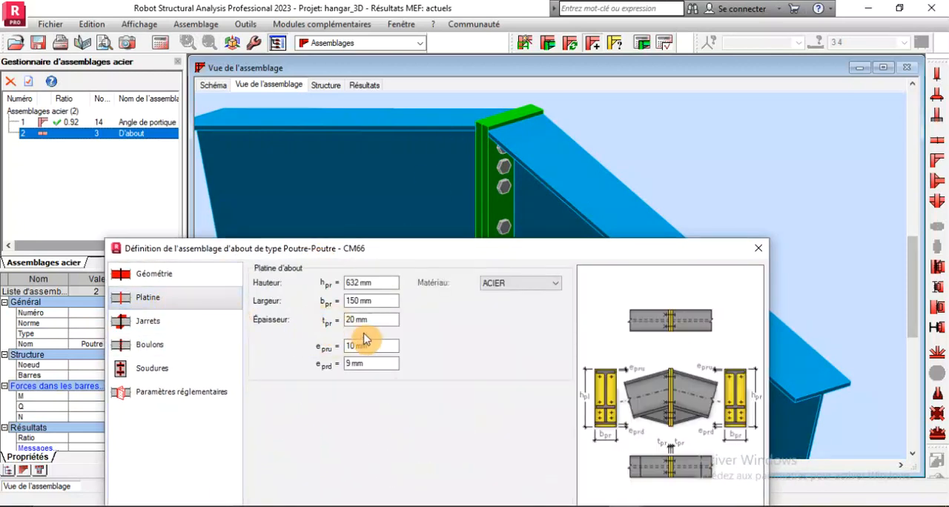
{"action": "left_click_drag", "start_coordinate": [379, 301], "coordinate": [333, 296]}
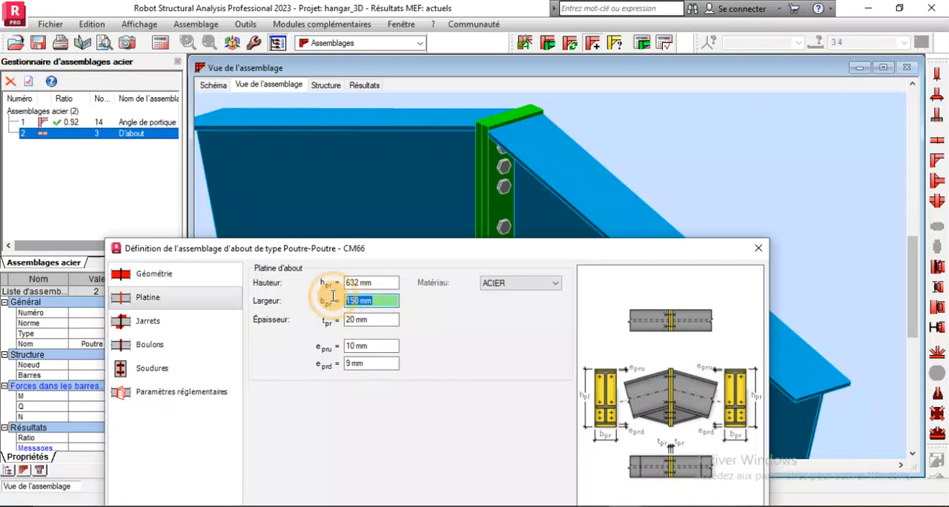
{"action": "type", "text": "200"}
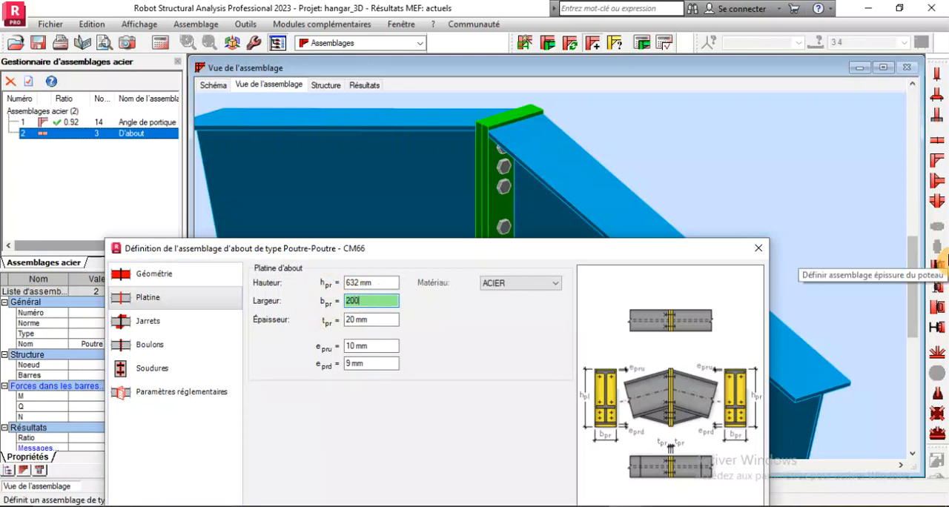
{"action": "double_click", "coordinate": [383, 298]}
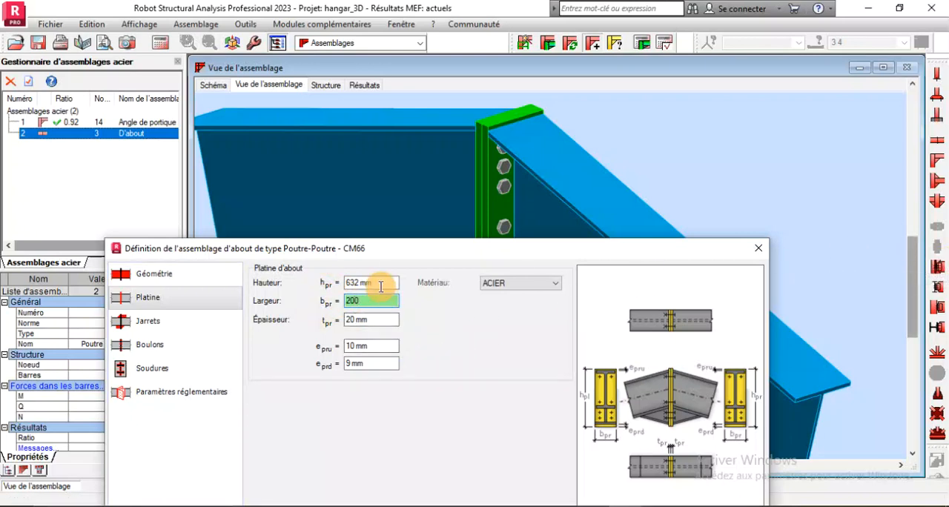
{"action": "left_click_drag", "start_coordinate": [381, 286], "coordinate": [319, 281]}
{"action": "type", "text": "640"}
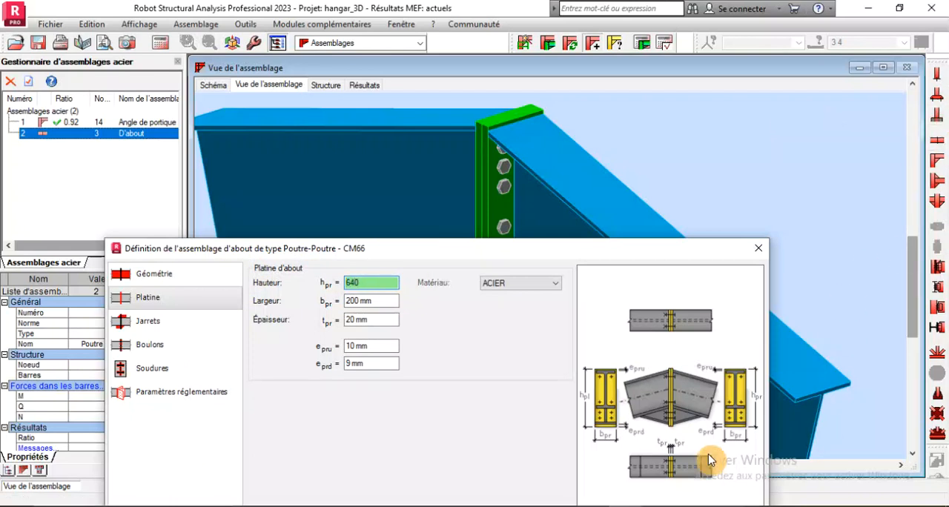
{"action": "left_click_drag", "start_coordinate": [481, 247], "coordinate": [431, 142]}
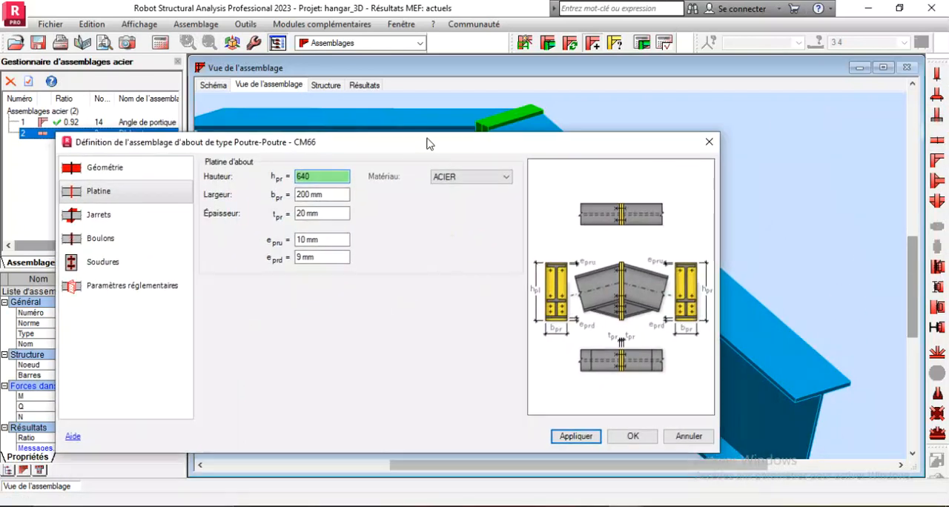
{"action": "left_click", "coordinate": [575, 434]}
Check the resized end plate in the 3D view and change the ridge connection's bolt class to HR 8.8
{"action": "left_click_drag", "start_coordinate": [442, 152], "coordinate": [507, 362]}
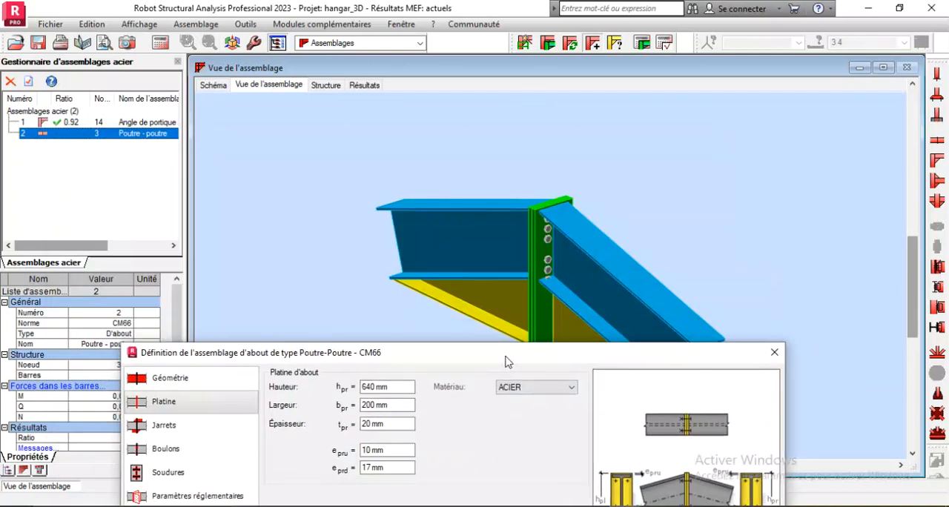
{"action": "scroll", "coordinate": [523, 224], "scroll_direction": "up", "scroll_amount": 4}
{"action": "left_click_drag", "start_coordinate": [532, 227], "coordinate": [547, 195]}
{"action": "scroll", "coordinate": [546, 197], "scroll_direction": "down", "scroll_amount": 5}
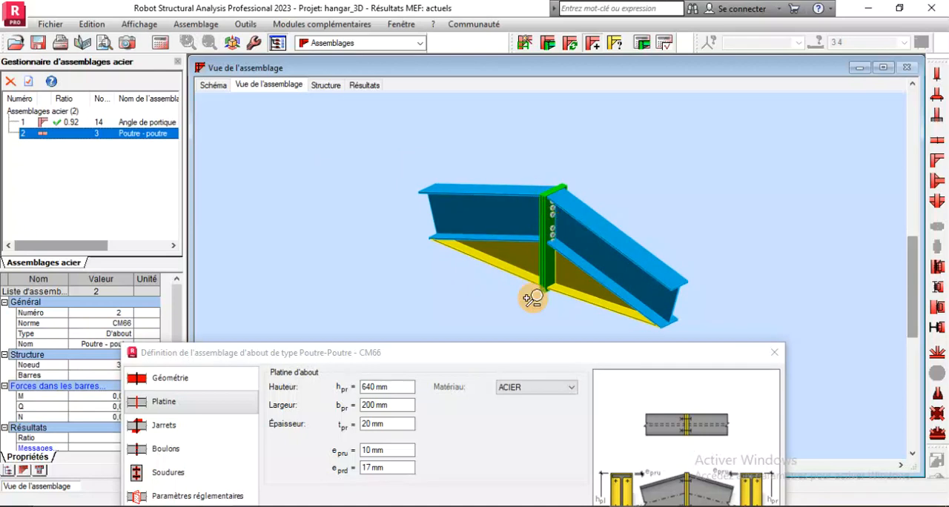
{"action": "left_click", "coordinate": [503, 373]}
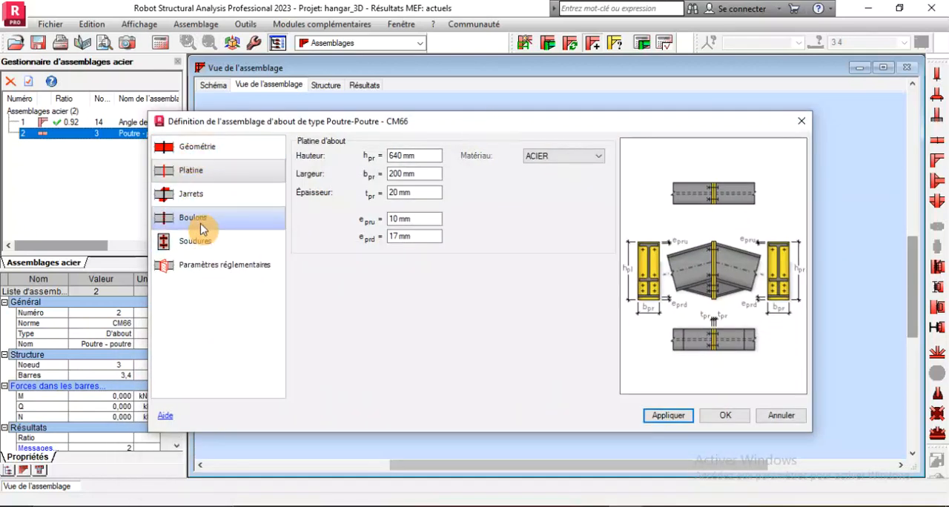
{"action": "left_click", "coordinate": [241, 217]}
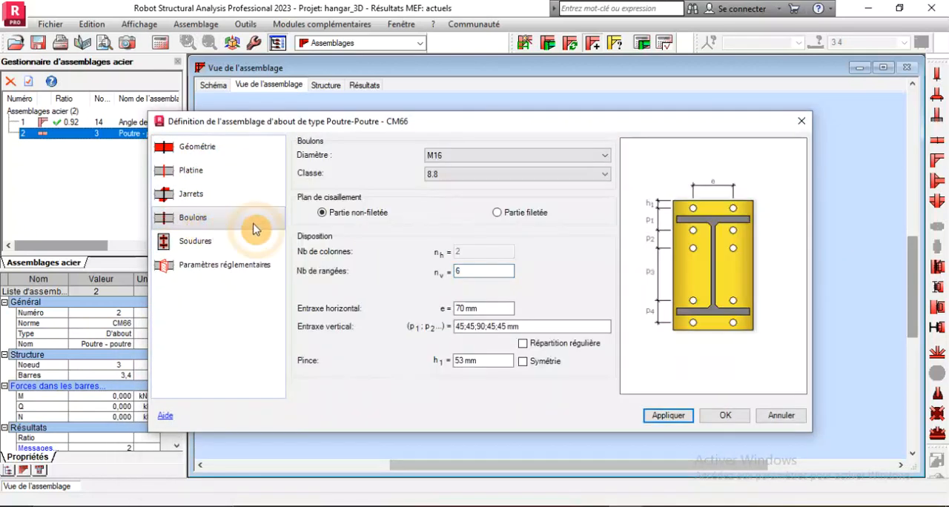
{"action": "left_click", "coordinate": [457, 182]}
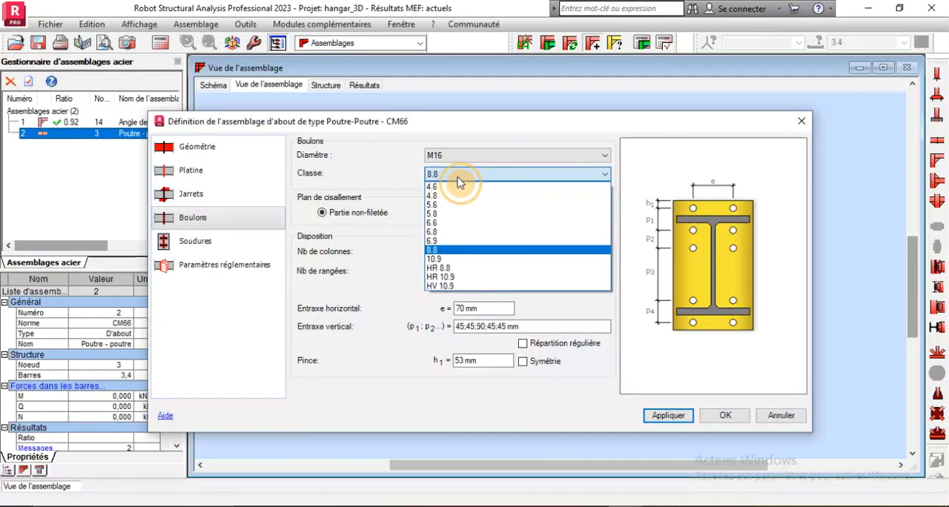
{"action": "left_click", "coordinate": [444, 268]}
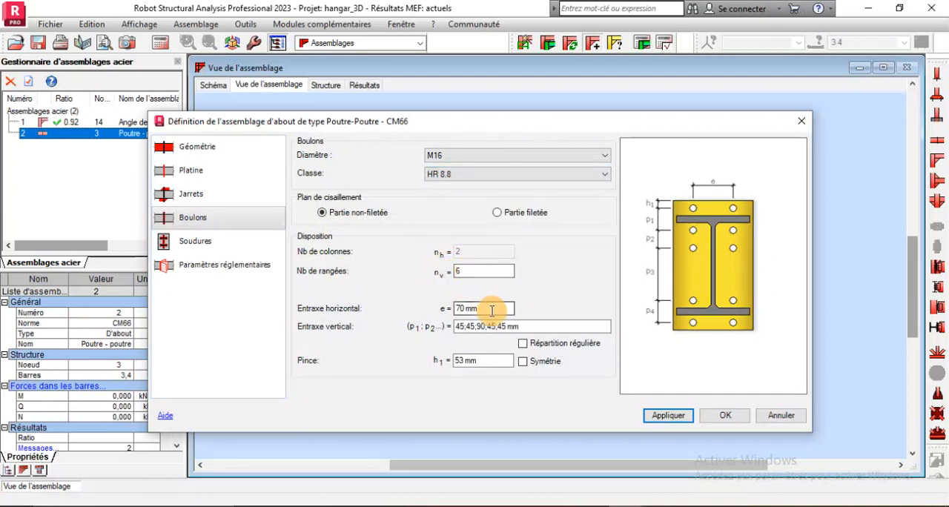
Inspect the bolt rows in 3D, set the bolt edge distance h1 to 60 mm and apply it
{"action": "left_click_drag", "start_coordinate": [492, 131], "coordinate": [482, 267]}
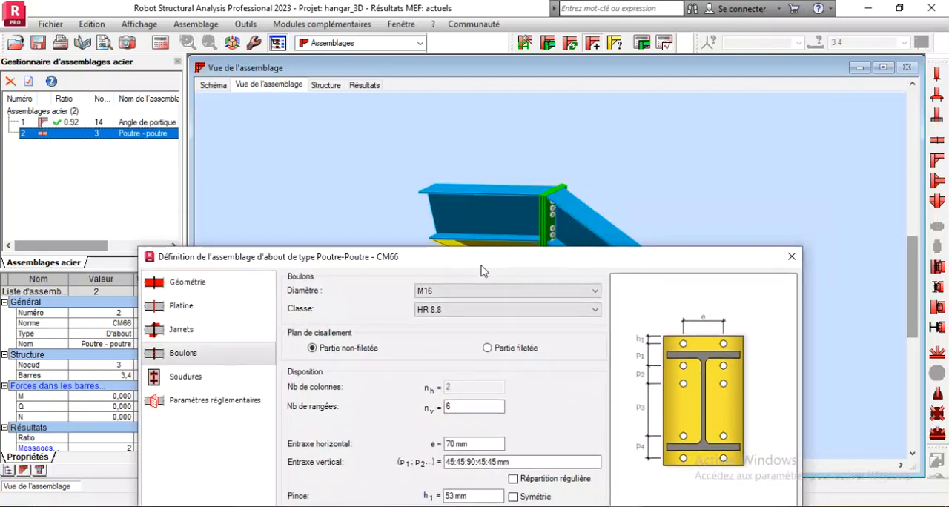
{"action": "scroll", "coordinate": [511, 175], "scroll_direction": "up", "scroll_amount": 5}
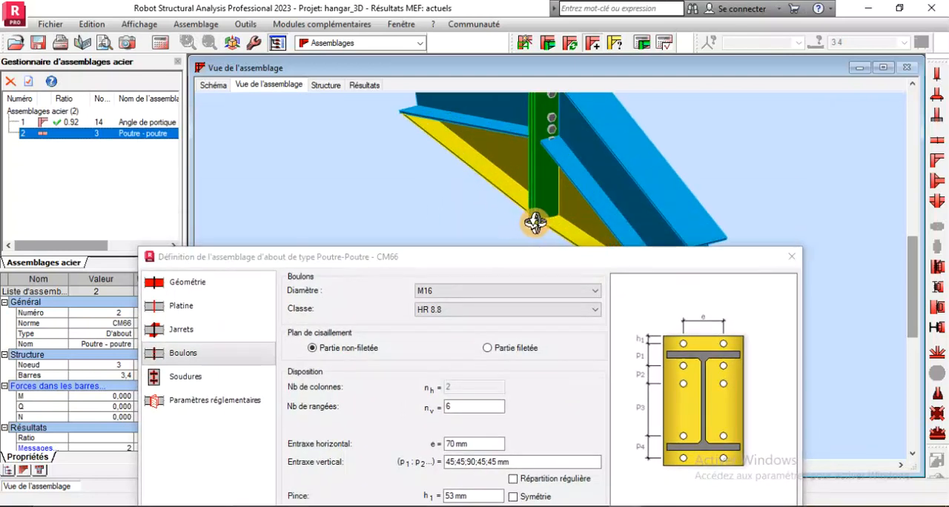
{"action": "scroll", "coordinate": [540, 180], "scroll_direction": "down", "scroll_amount": 5}
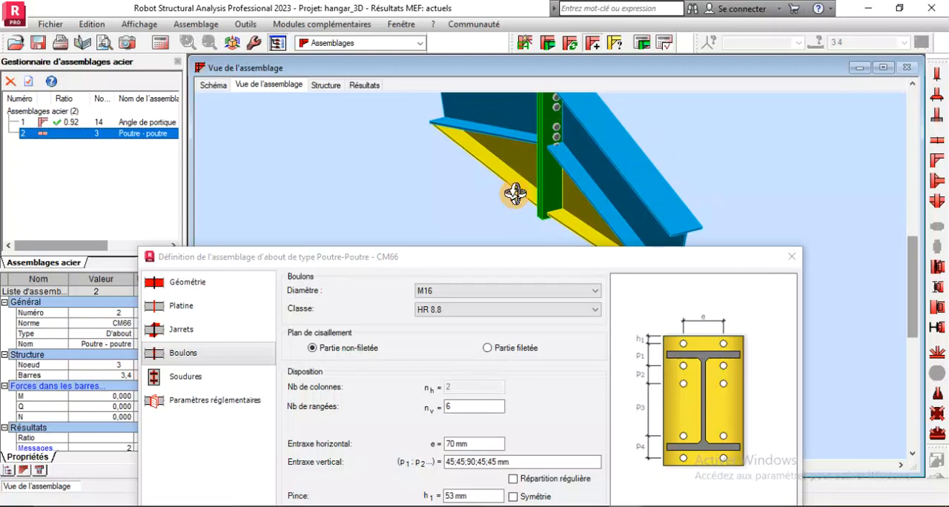
{"action": "scroll", "coordinate": [545, 170], "scroll_direction": "up", "scroll_amount": 6}
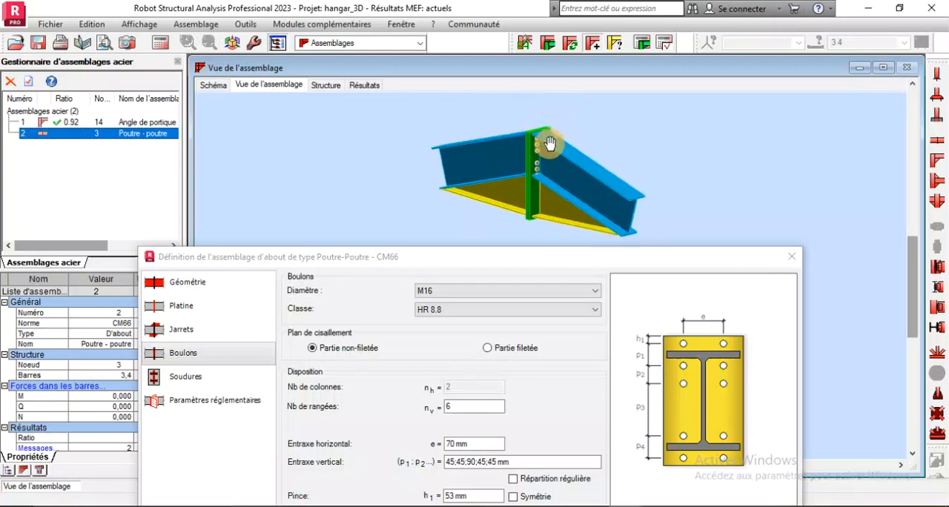
{"action": "left_click_drag", "start_coordinate": [532, 142], "coordinate": [540, 111]}
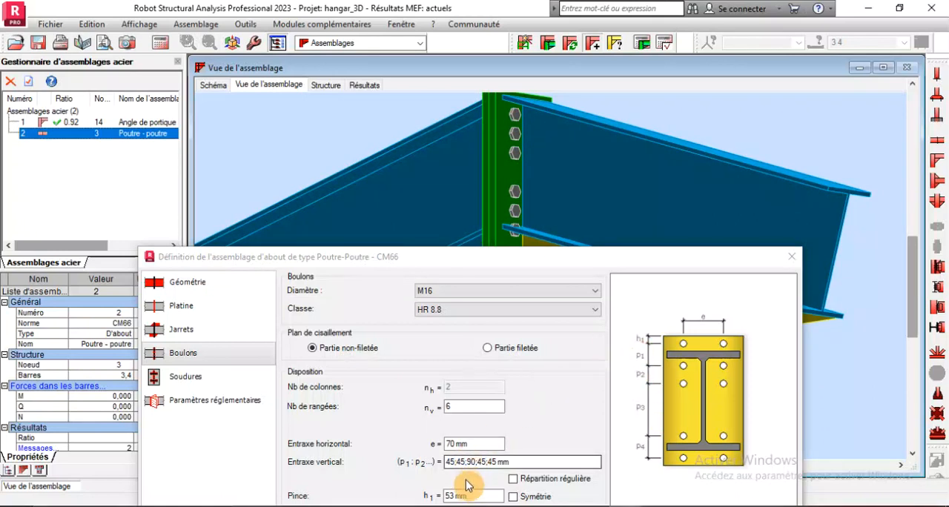
{"action": "double_click", "coordinate": [472, 495]}
{"action": "type", "text": "60"}
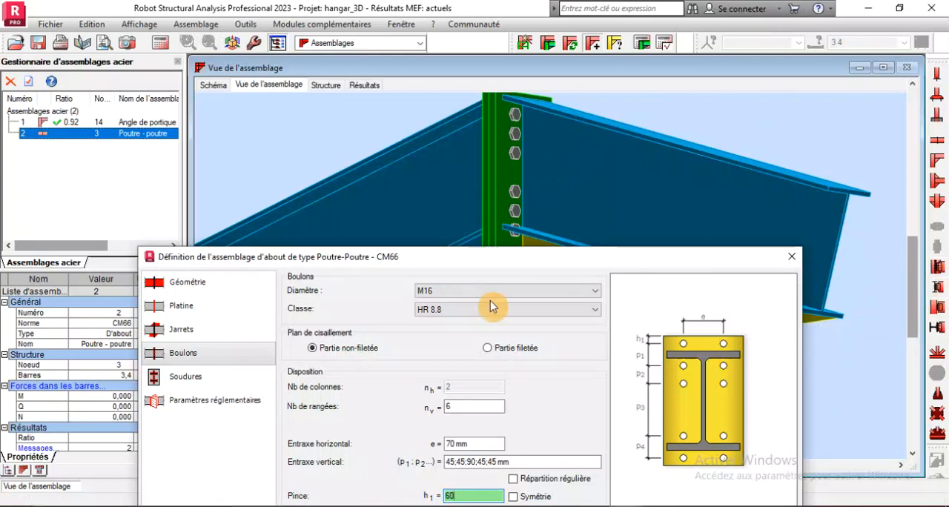
{"action": "left_click_drag", "start_coordinate": [500, 256], "coordinate": [140, 101]}
{"action": "left_click", "coordinate": [289, 398]}
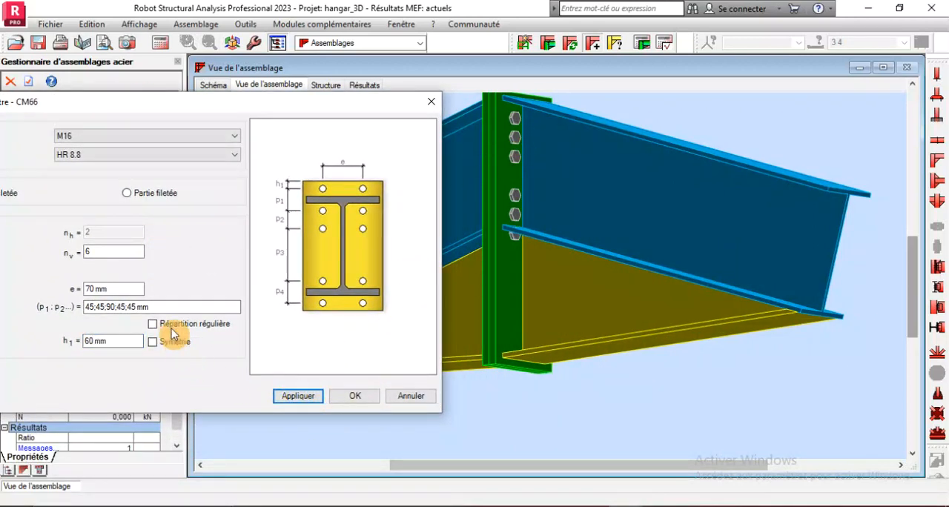
Set the first vertical bolt spacing p1 to 60 mm and apply it to the ridge connection
{"action": "left_click", "coordinate": [94, 305]}
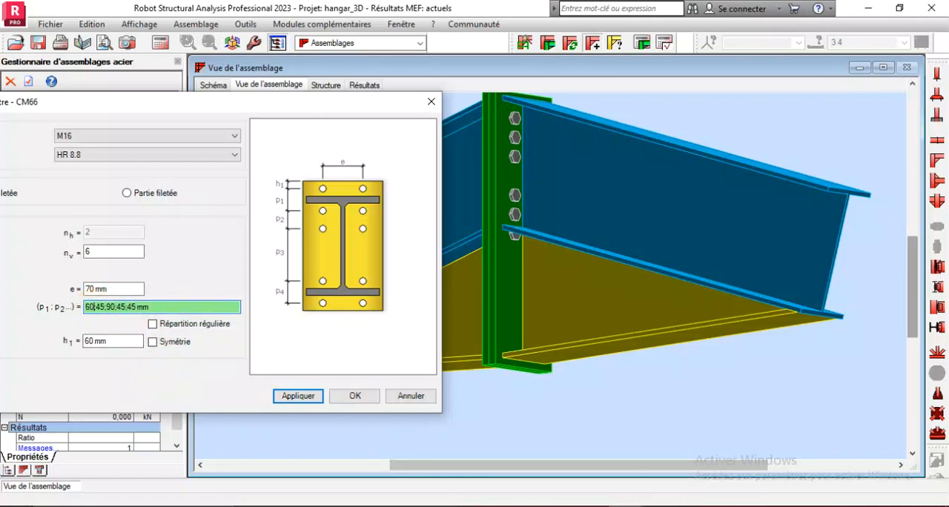
{"action": "left_click", "coordinate": [279, 399]}
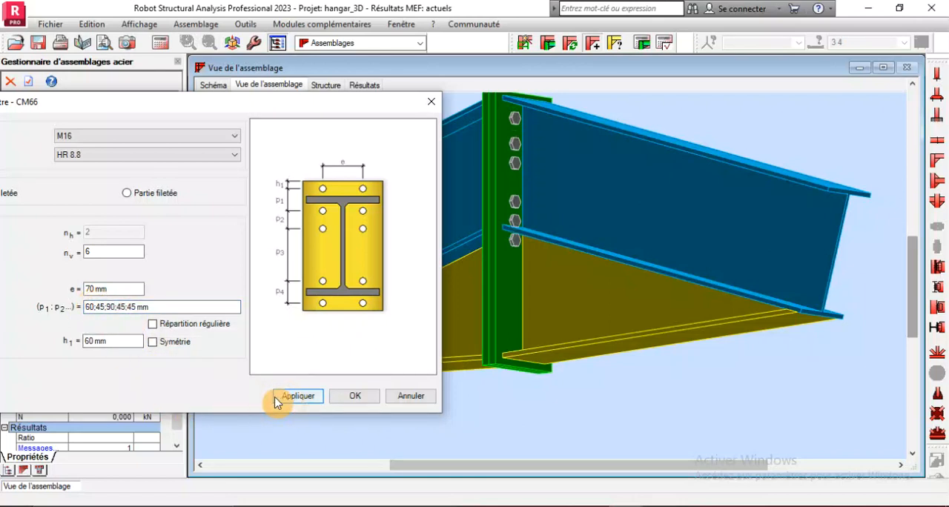
{"action": "left_click_drag", "start_coordinate": [106, 307], "coordinate": [118, 306]}
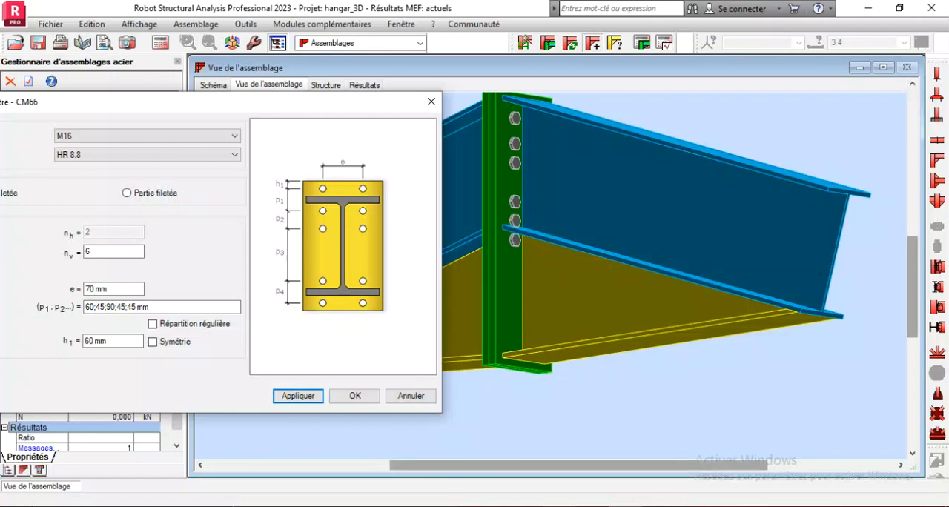
{"action": "left_click", "coordinate": [558, 506]}
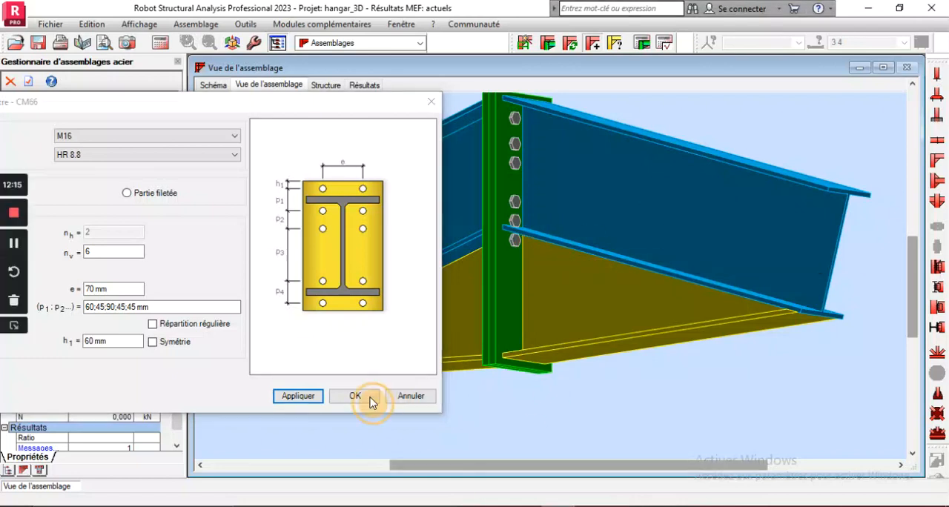
{"action": "left_click", "coordinate": [14, 325]}
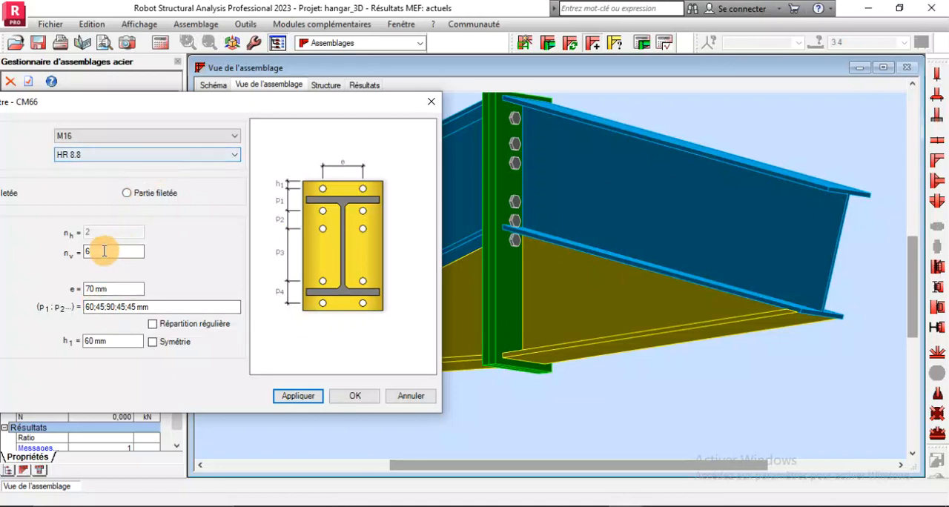
Set the first three vertical bolt spacings of the ridge connection to 70 mm each and apply them
{"action": "left_click", "coordinate": [103, 305]}
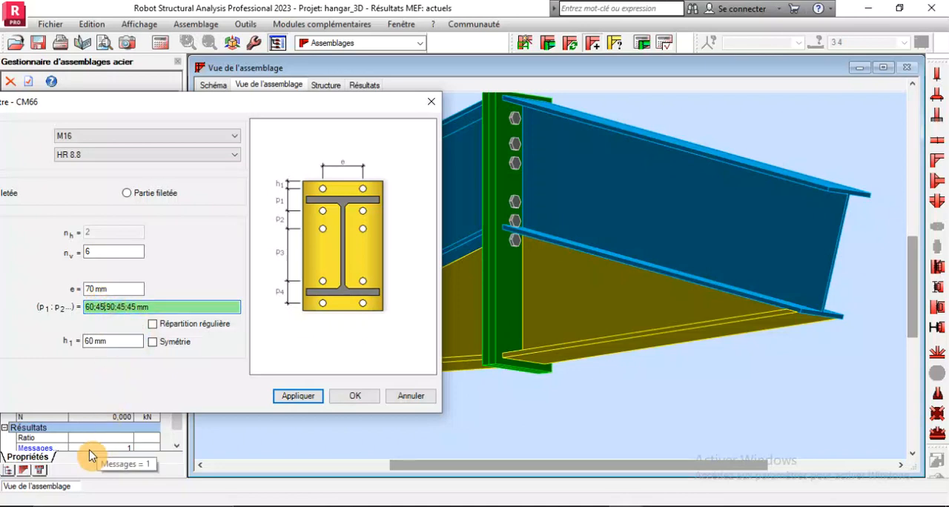
{"action": "type", "text": "60"}
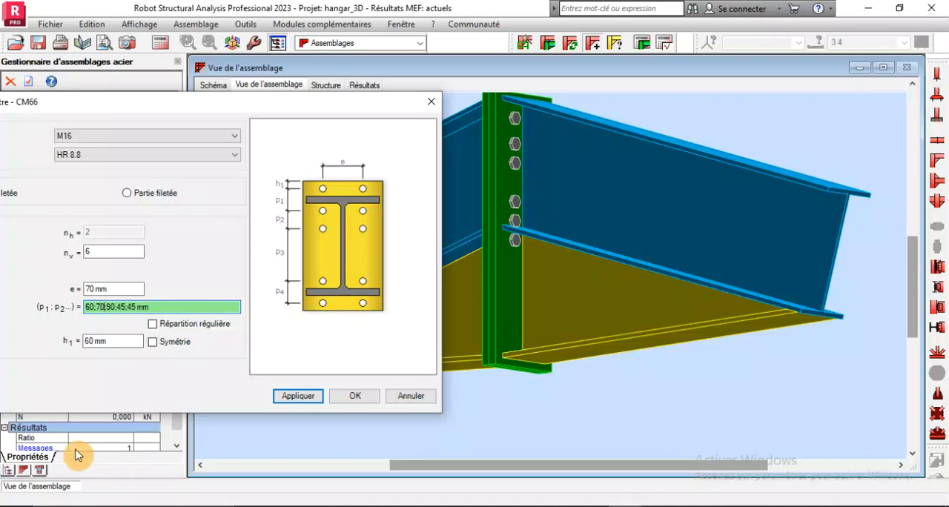
{"action": "type", "text": ";"}
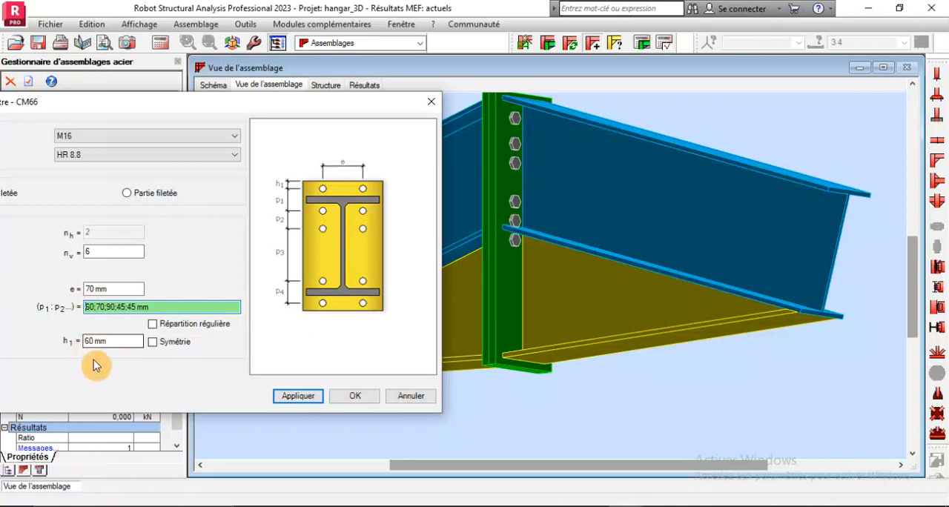
{"action": "key", "text": "BackSpace"}
{"action": "type", "text": "7"}
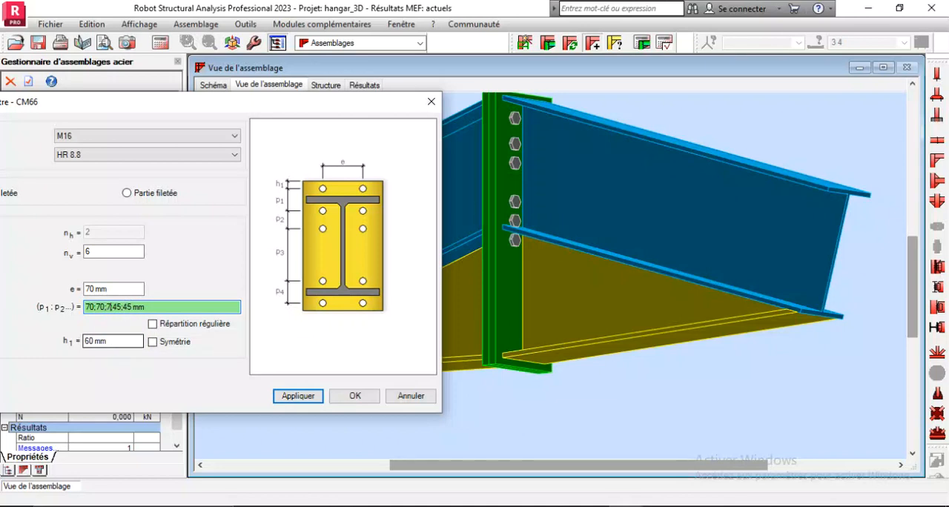
{"action": "left_click", "coordinate": [288, 396]}
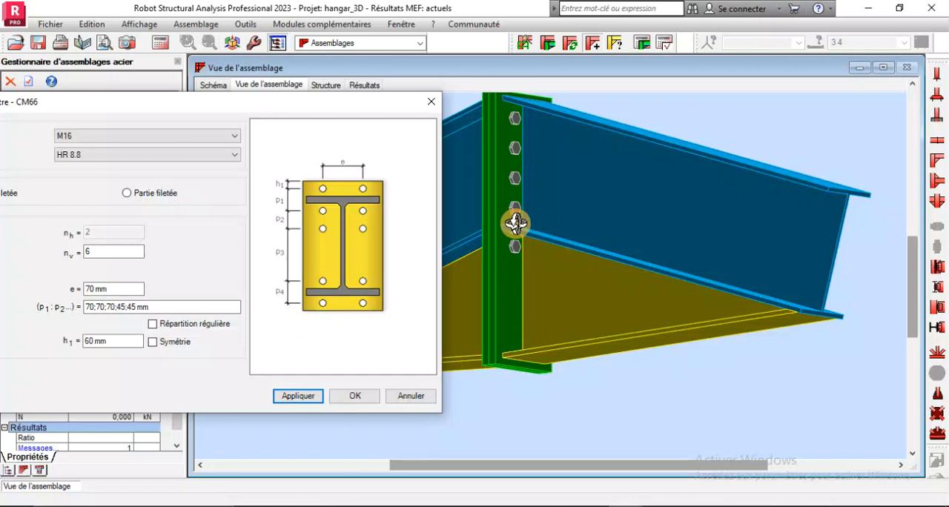
Set the fourth vertical bolt spacing to 120 mm and apply it, moving the lower bolt rows below the beam flange
{"action": "left_click", "coordinate": [120, 304]}
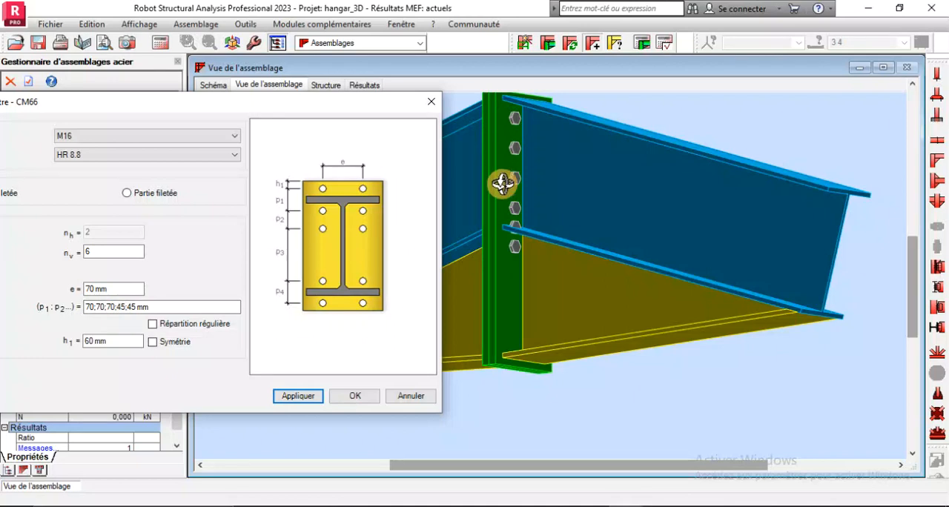
{"action": "left_click_drag", "start_coordinate": [124, 308], "coordinate": [132, 309]}
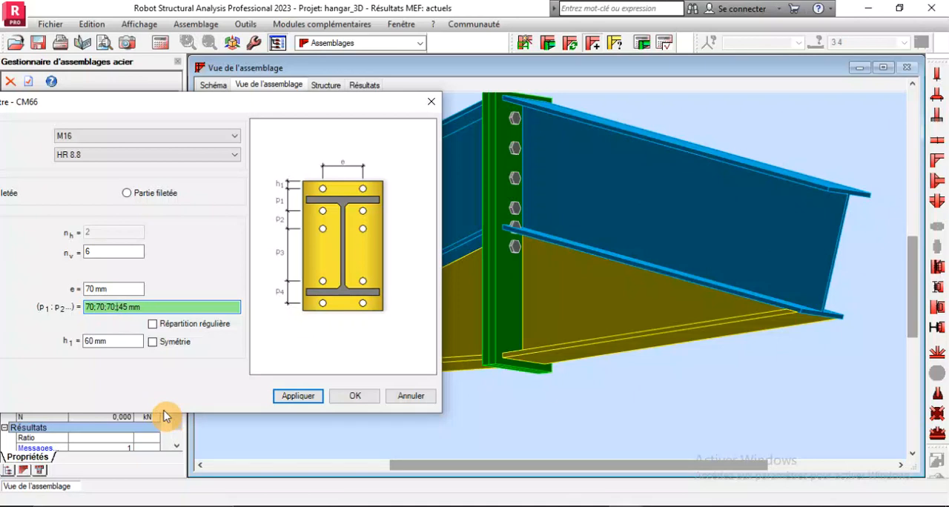
{"action": "left_click", "coordinate": [313, 398]}
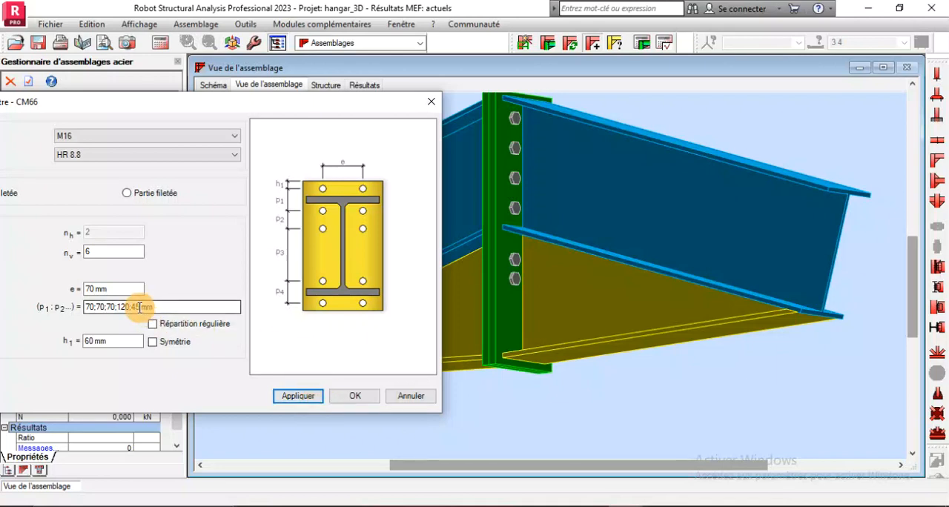
Try 100 mm for the fifth vertical bolt spacing of the ridge connection, settle on 120 mm, and apply it
{"action": "left_click", "coordinate": [140, 307]}
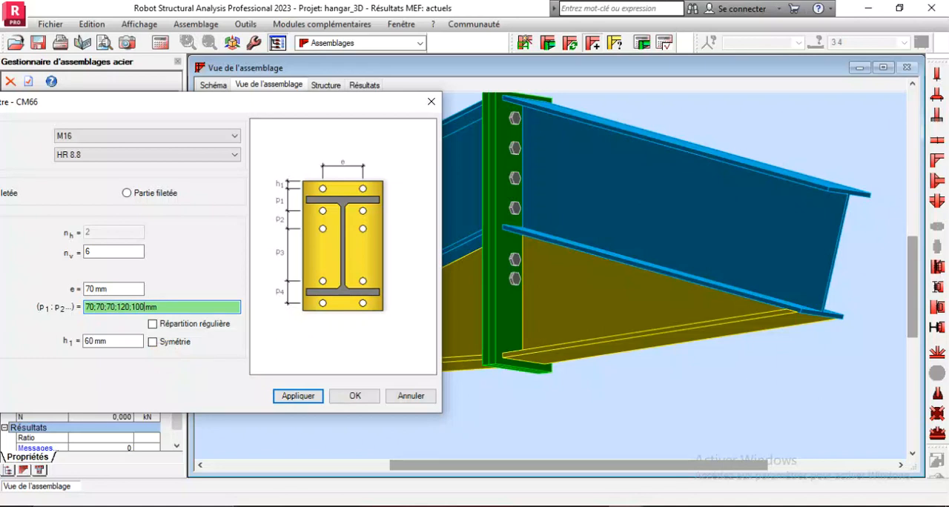
{"action": "left_click", "coordinate": [287, 398]}
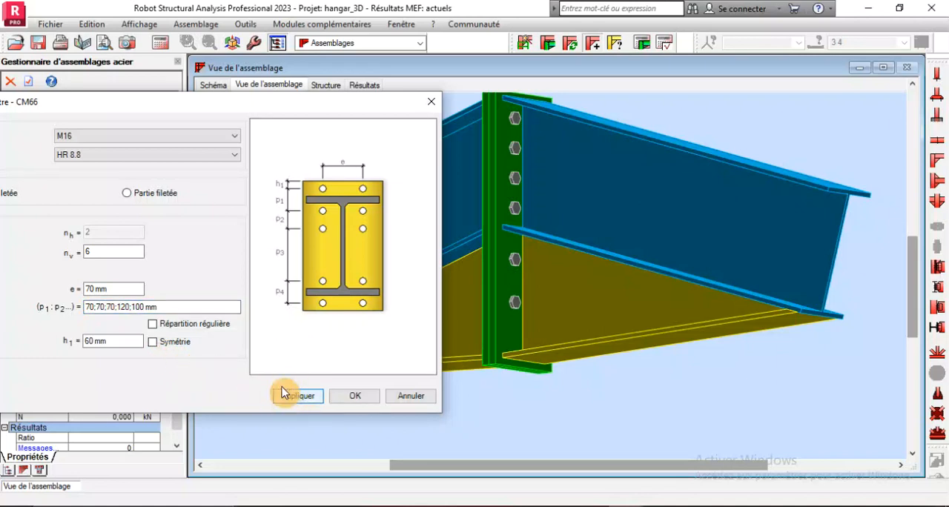
{"action": "left_click", "coordinate": [141, 307]}
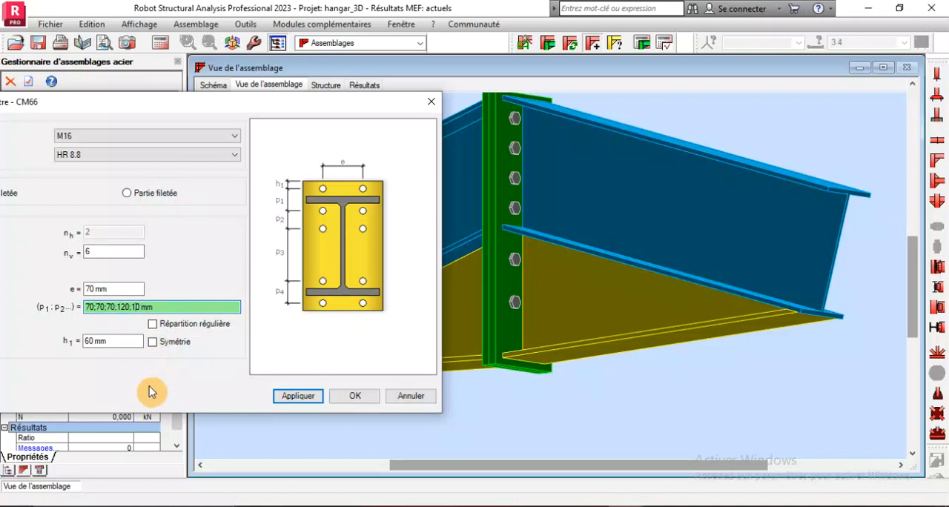
{"action": "type", "text": "2"}
{"action": "left_click", "coordinate": [299, 396]}
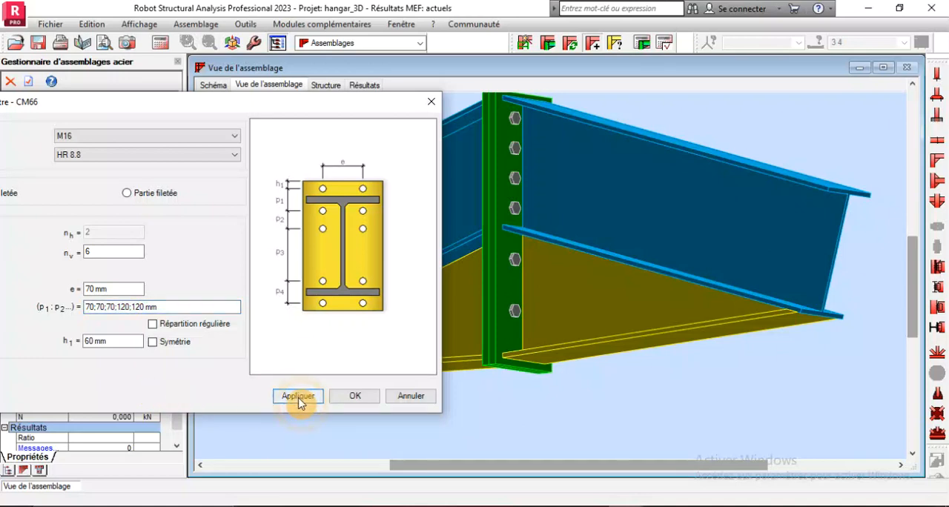
Examine the bolt rows on the ridge end plate in 3D, checking their position relative to the beam flanges and haunches
{"action": "scroll", "coordinate": [547, 251], "scroll_direction": "down", "scroll_amount": 2}
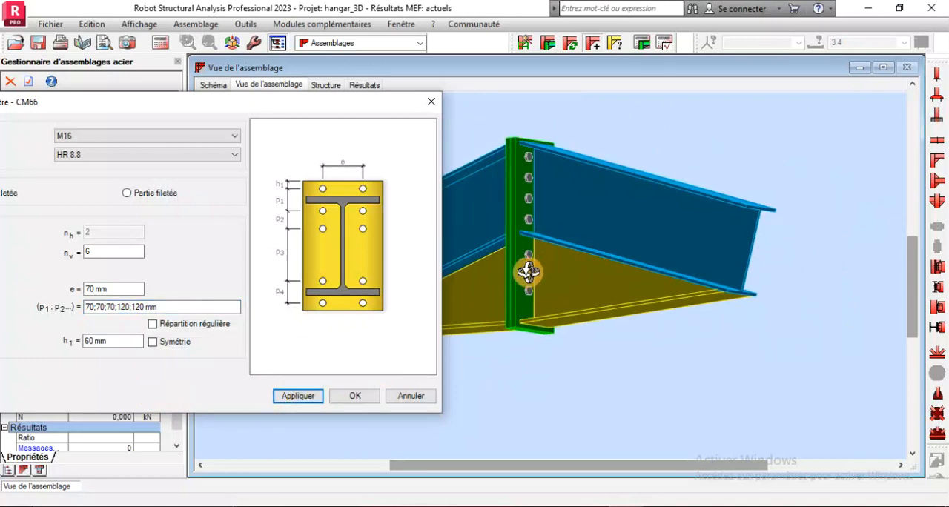
{"action": "scroll", "coordinate": [528, 272], "scroll_direction": "up", "scroll_amount": 2}
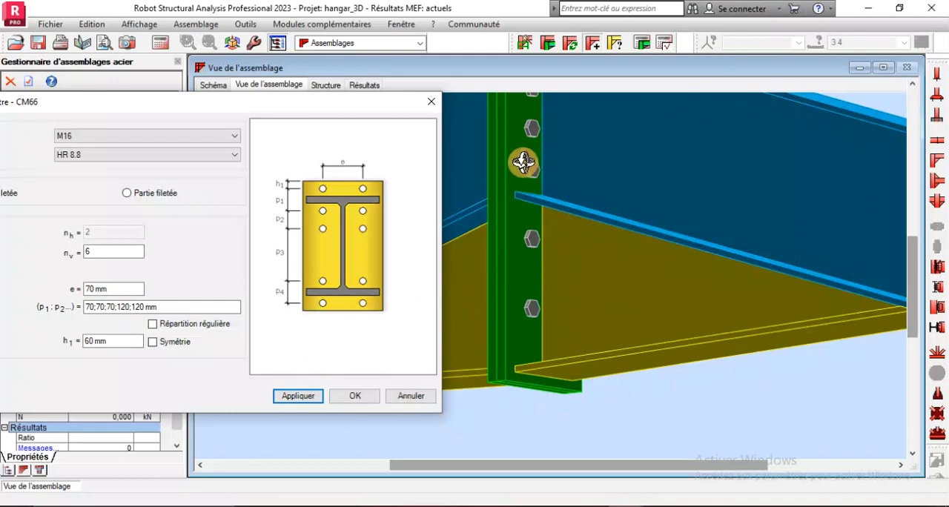
{"action": "scroll", "coordinate": [528, 278], "scroll_direction": "down", "scroll_amount": 2}
{"action": "scroll", "coordinate": [534, 135], "scroll_direction": "up", "scroll_amount": 2}
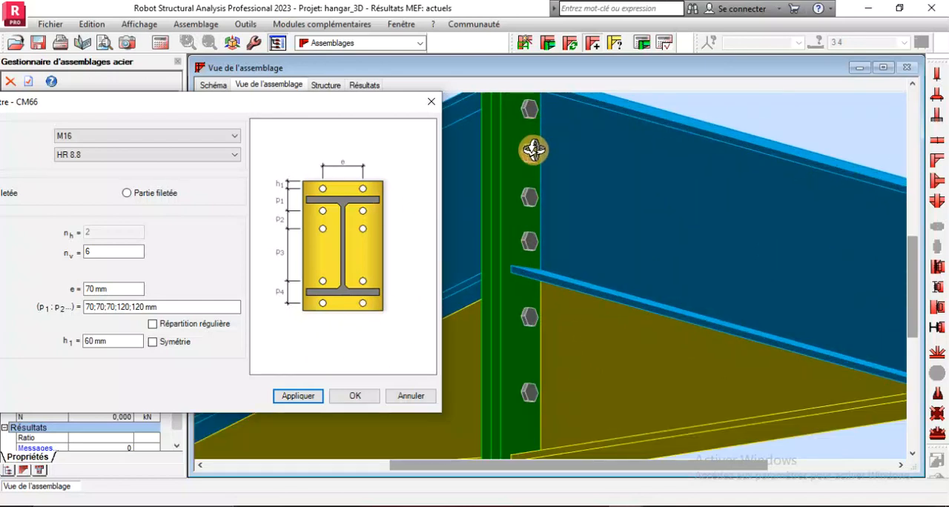
{"action": "scroll", "coordinate": [535, 220], "scroll_direction": "down", "scroll_amount": 3}
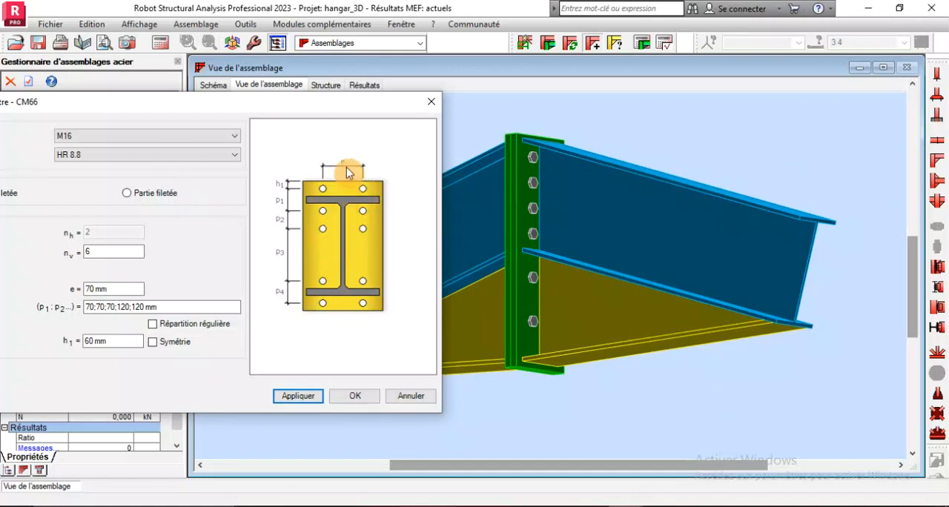
{"action": "left_click_drag", "start_coordinate": [584, 172], "coordinate": [551, 223]}
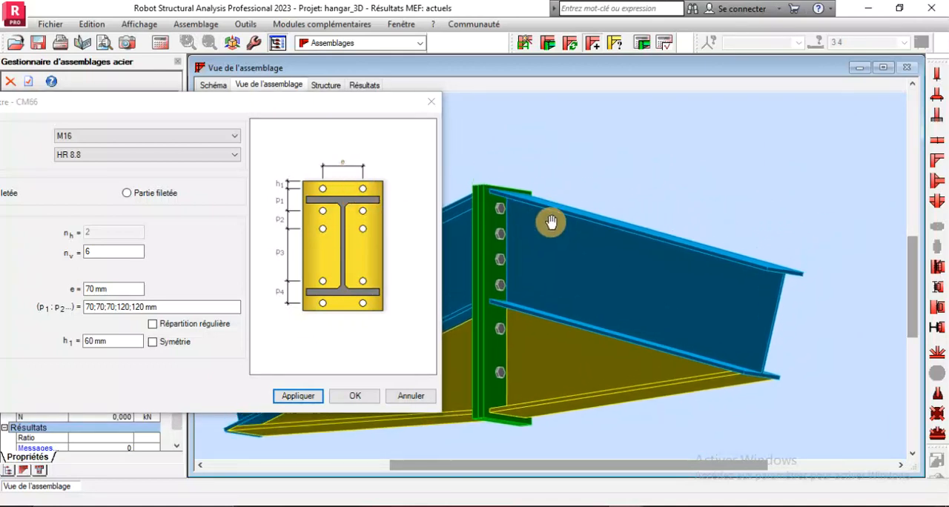
{"action": "scroll", "coordinate": [710, 173], "scroll_direction": "down", "scroll_amount": 2}
{"action": "right_click", "coordinate": [659, 164]}
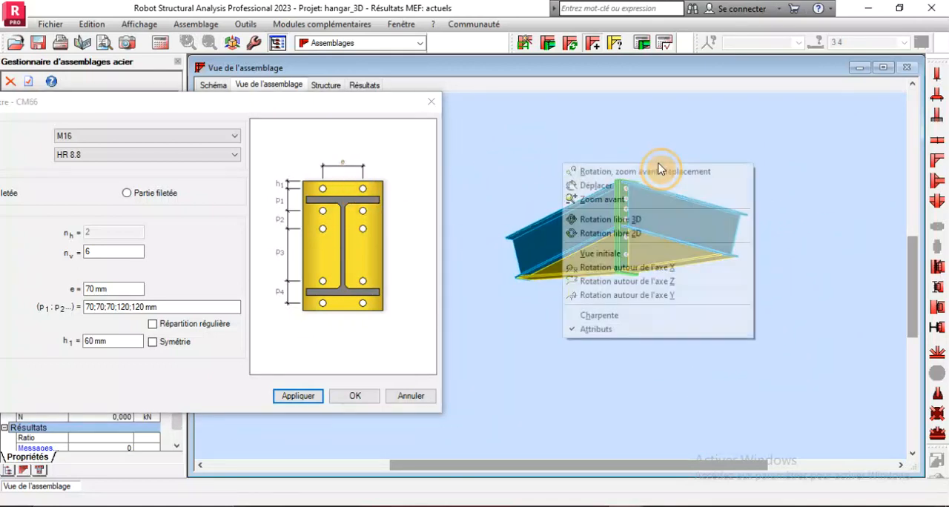
{"action": "left_click", "coordinate": [622, 223]}
{"action": "mouse_move", "coordinate": [619, 225]}
{"action": "left_mouse_down"}
{"action": "mouse_move", "coordinate": [625, 209]}
{"action": "mouse_move", "coordinate": [616, 218]}
{"action": "left_mouse_up"}
{"action": "scroll", "coordinate": [628, 182], "scroll_direction": "up", "scroll_amount": 3}
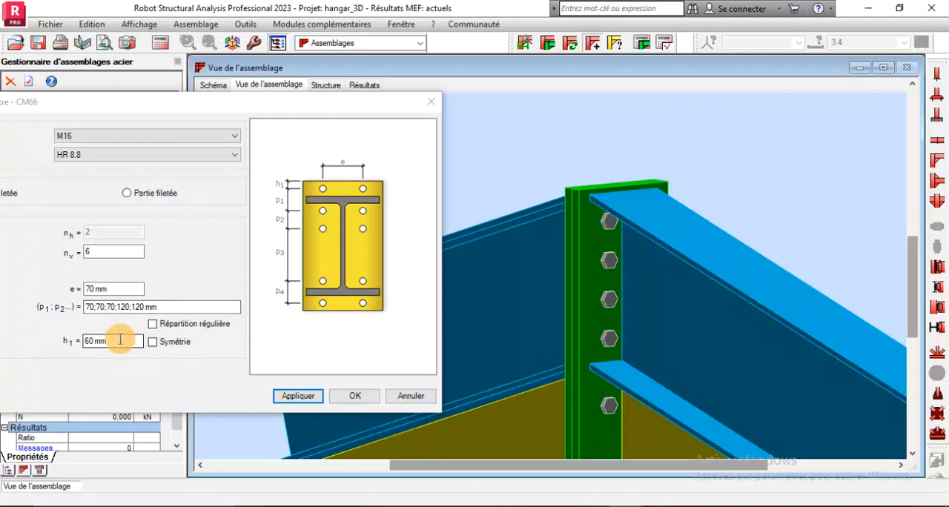
Try a bolt edge distance h1 of 90 mm on the ridge connection, and restore it to 60 mm
{"action": "double_click", "coordinate": [120, 339]}
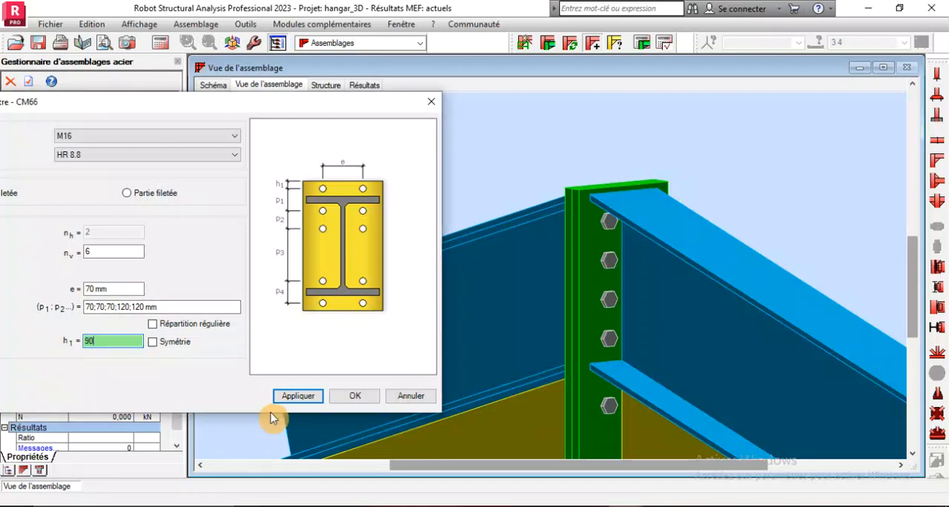
{"action": "left_click", "coordinate": [292, 401]}
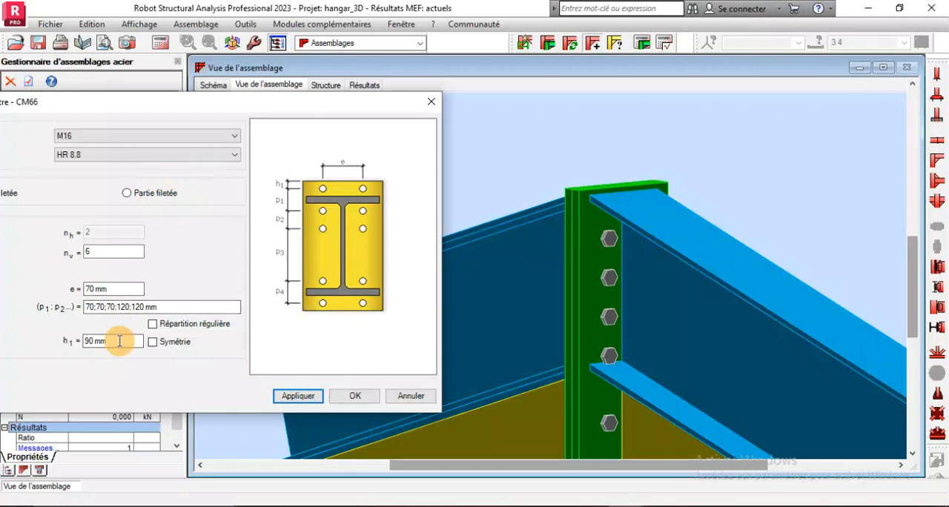
{"action": "left_click_drag", "start_coordinate": [119, 341], "coordinate": [67, 340]}
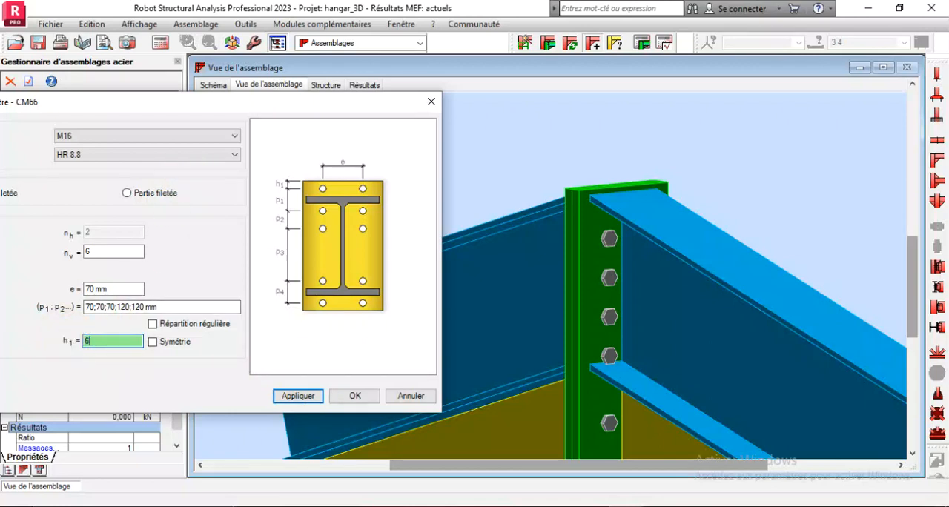
{"action": "left_click", "coordinate": [293, 396]}
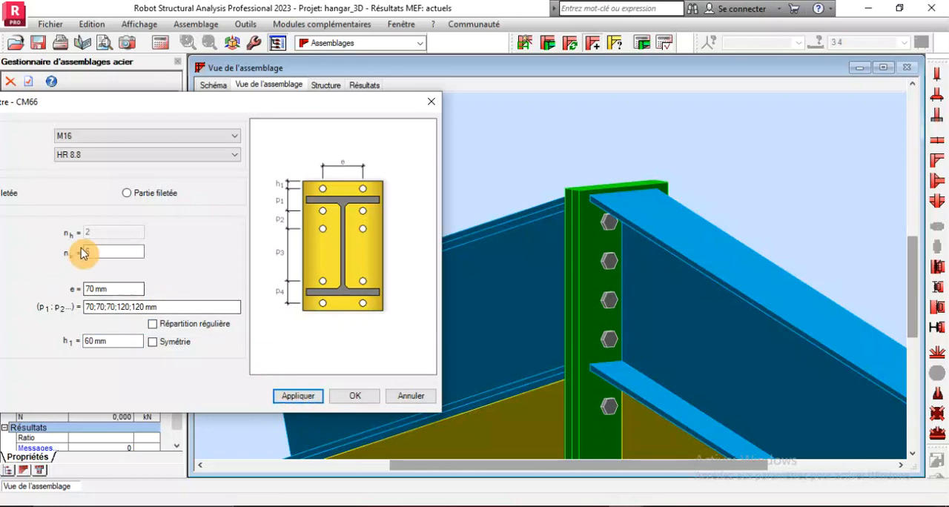
Set the horizontal bolt spacing e to 90 mm, apply it and accept the ridge connection definition
{"action": "left_click_drag", "start_coordinate": [112, 289], "coordinate": [59, 288]}
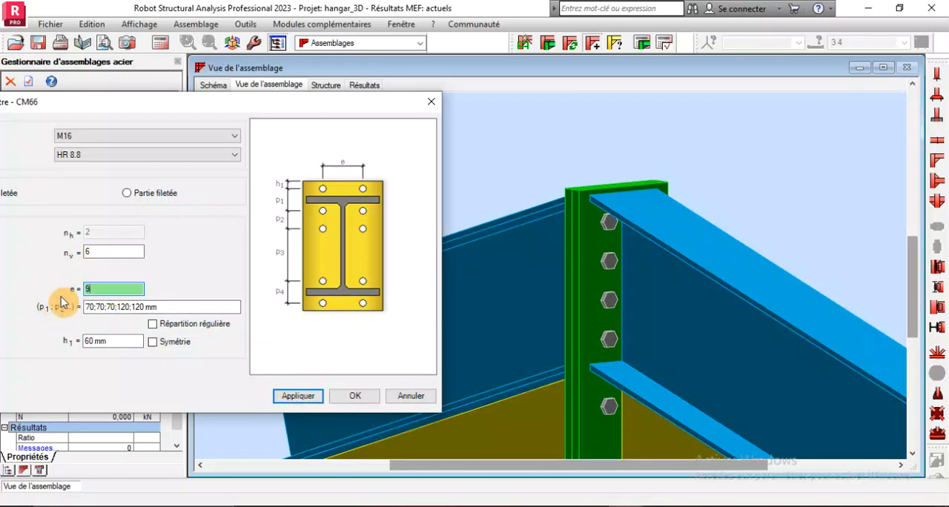
{"action": "type", "text": "90"}
{"action": "left_click", "coordinate": [300, 397]}
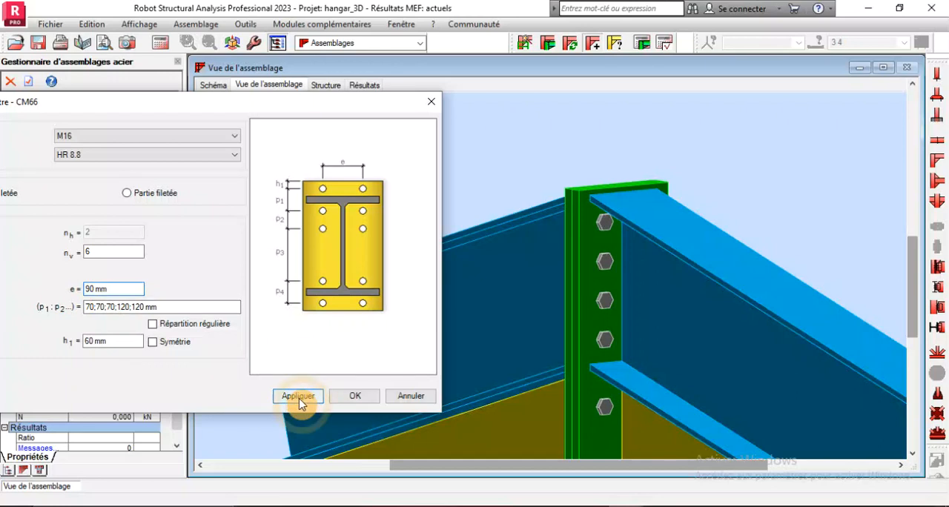
{"action": "left_click", "coordinate": [354, 397]}
Run the verification of the beam-beam ridge connection and review its calculation note, including the resistance checks and bolt data
{"action": "scroll", "coordinate": [398, 236], "scroll_direction": "down", "scroll_amount": 3}
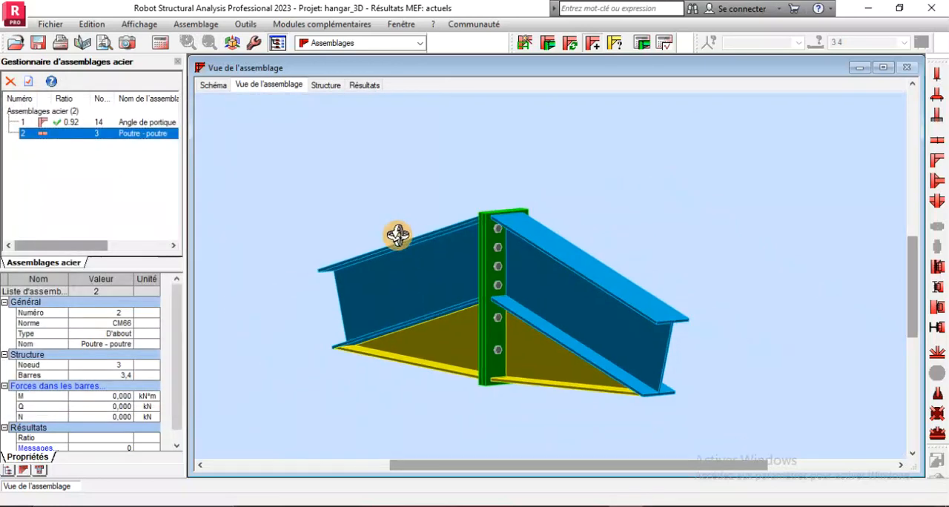
{"action": "left_click", "coordinate": [642, 43]}
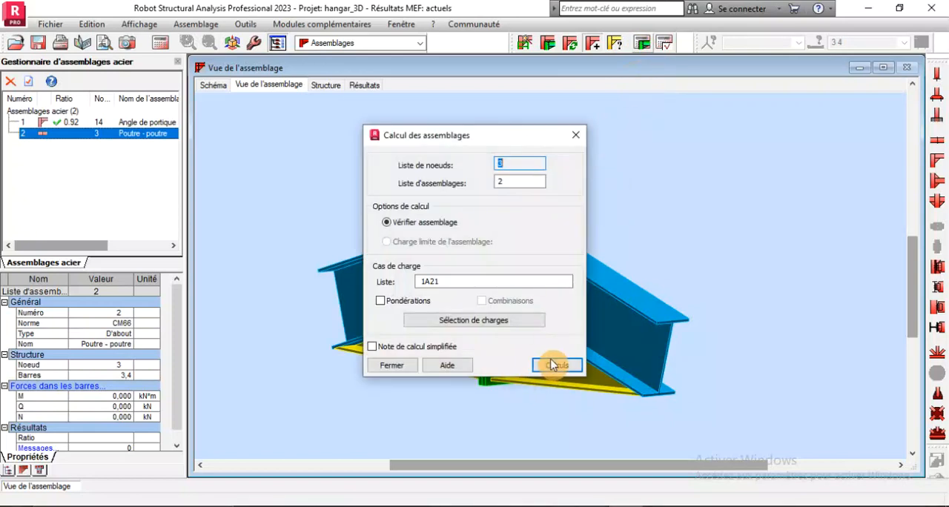
{"action": "left_click", "coordinate": [557, 365]}
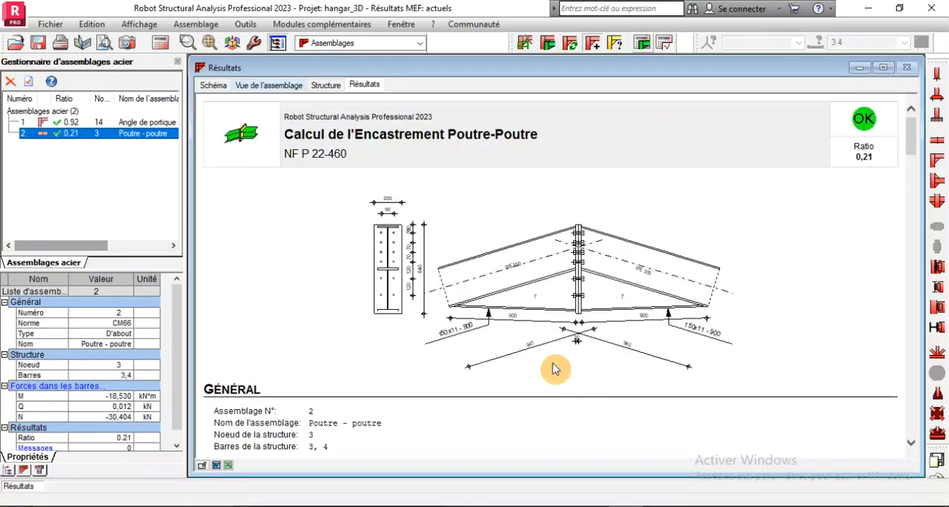
{"action": "scroll", "coordinate": [540, 321], "scroll_direction": "down", "scroll_amount": 3}
{"action": "scroll", "coordinate": [548, 315], "scroll_direction": "up", "scroll_amount": 3}
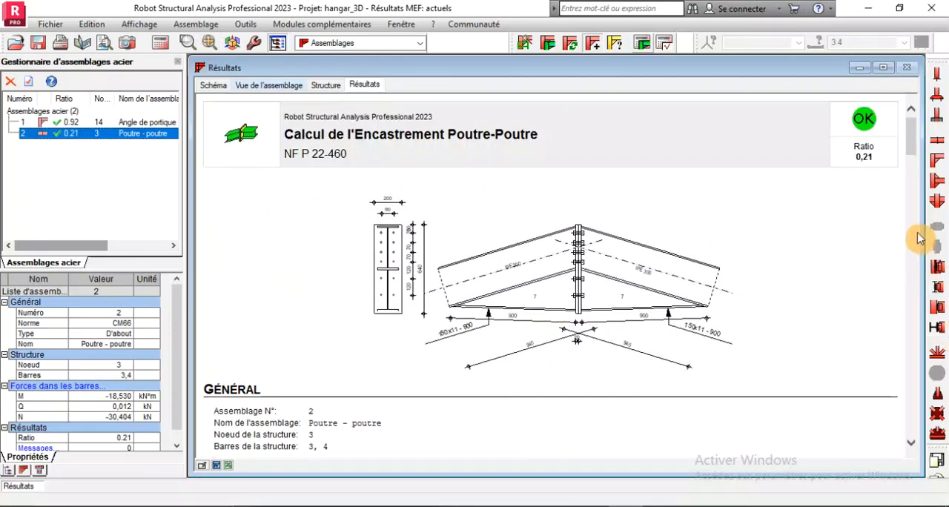
{"action": "scroll", "coordinate": [435, 304], "scroll_direction": "down", "scroll_amount": 10}
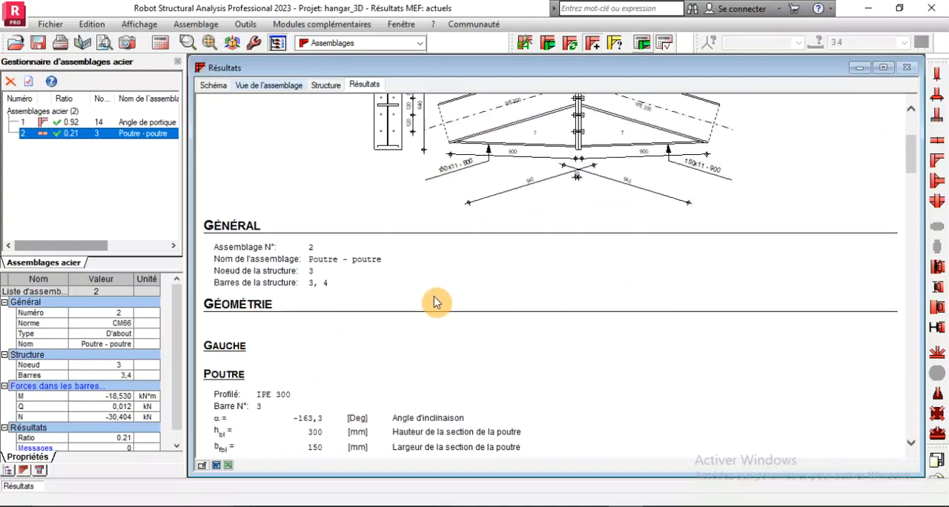
{"action": "scroll", "coordinate": [436, 304], "scroll_direction": "down", "scroll_amount": 15}
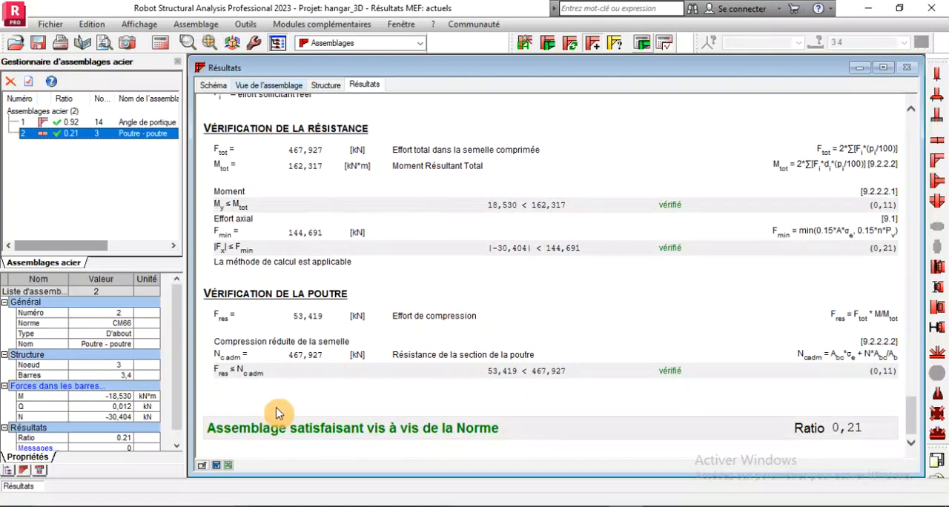
{"action": "scroll", "coordinate": [297, 416], "scroll_direction": "up", "scroll_amount": 8}
{"action": "scroll", "coordinate": [303, 371], "scroll_direction": "up", "scroll_amount": 5}
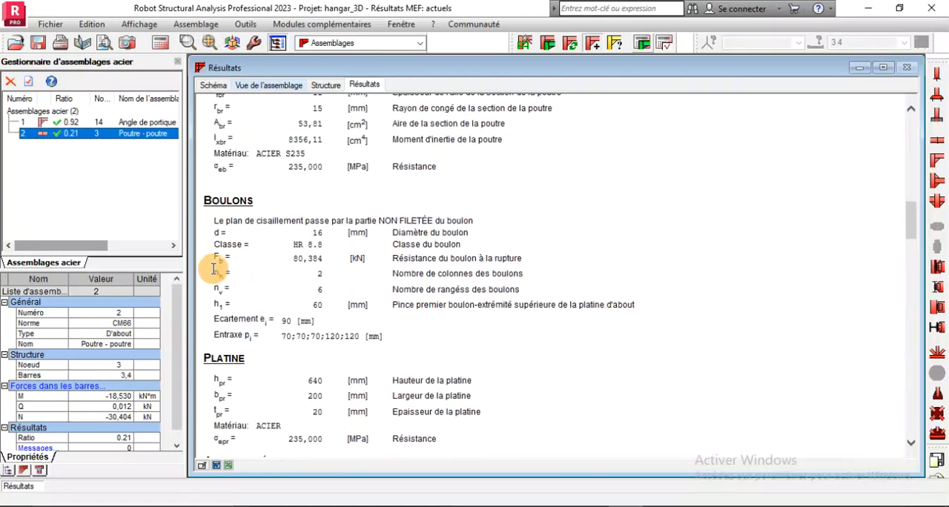
Change the ridge connection's bolt diameter to M12 and recalculate the connection
{"action": "double_click", "coordinate": [61, 138]}
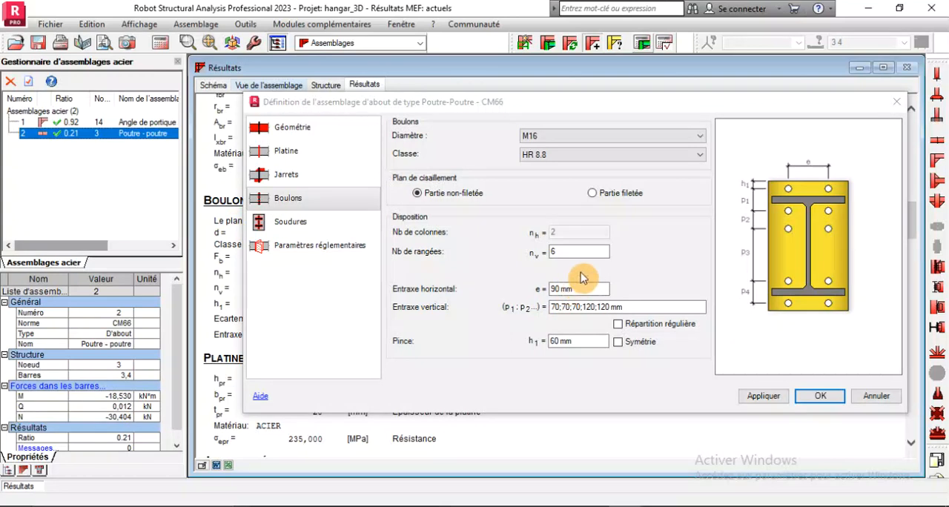
{"action": "left_click", "coordinate": [678, 136]}
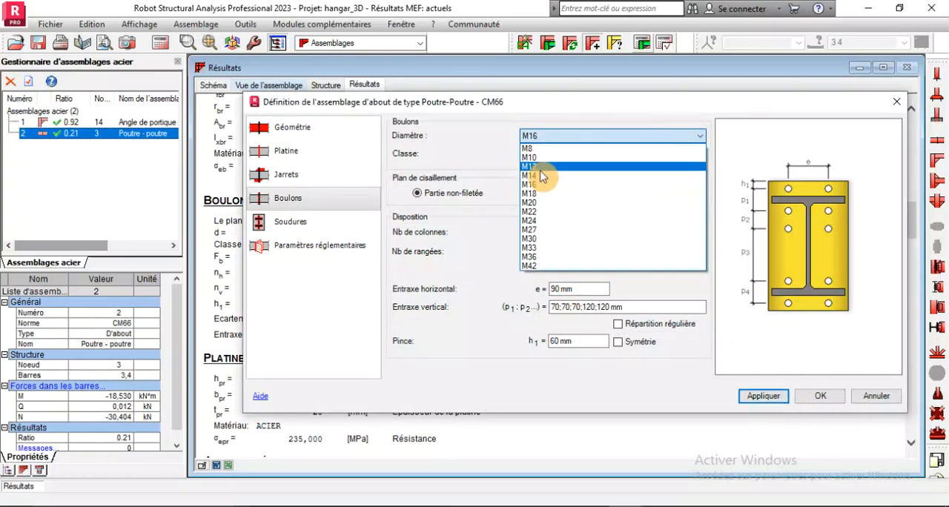
{"action": "left_click", "coordinate": [540, 168]}
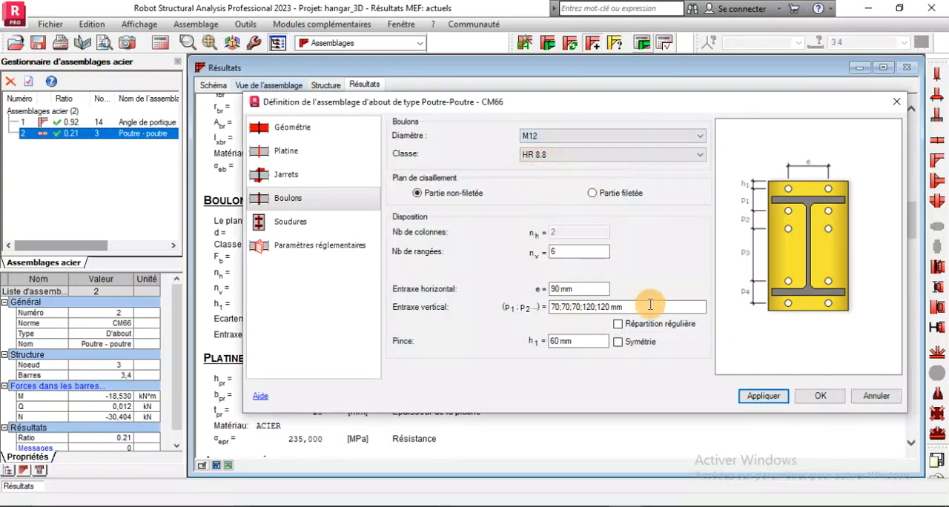
{"action": "left_click", "coordinate": [819, 396]}
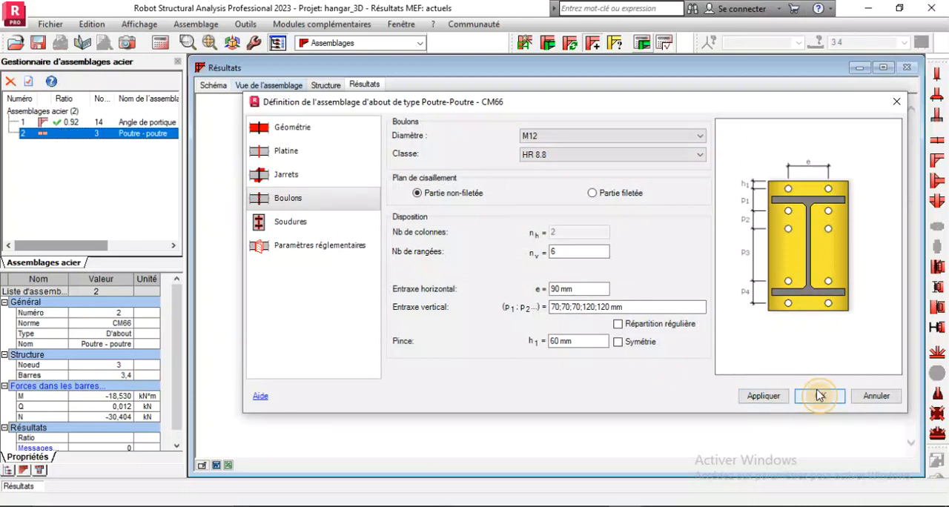
{"action": "left_click", "coordinate": [644, 42]}
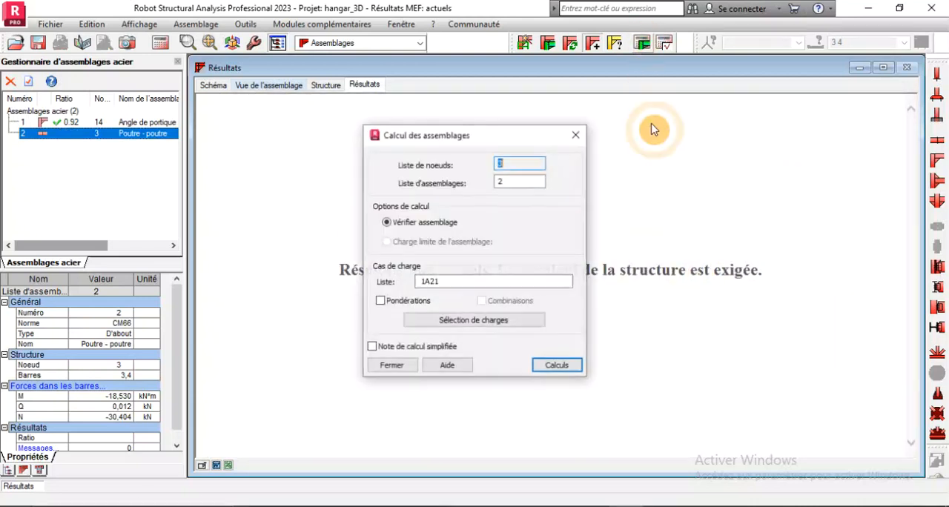
{"action": "left_click", "coordinate": [559, 364]}
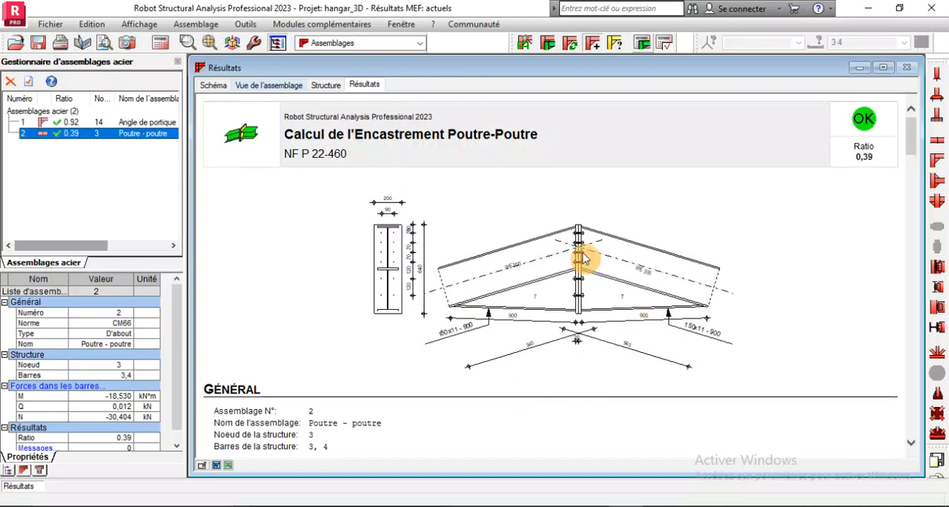
Set the ridge connection's end plate thickness to 10 mm, apply it and accept the definition
{"action": "double_click", "coordinate": [46, 134]}
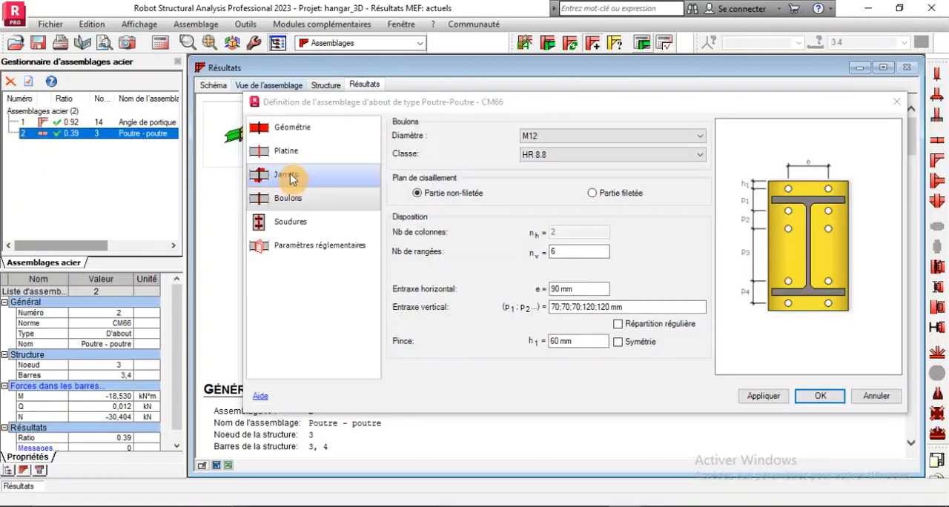
{"action": "left_click", "coordinate": [280, 150]}
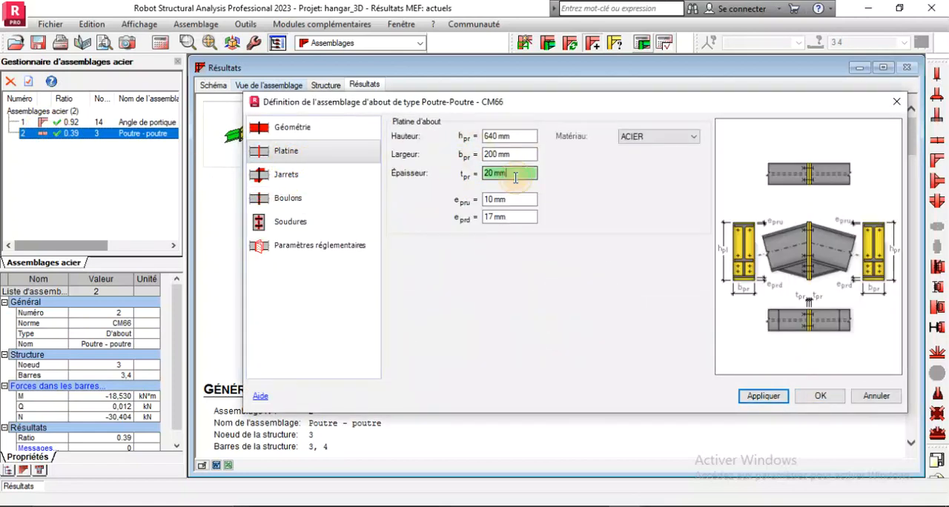
{"action": "left_click_drag", "start_coordinate": [516, 177], "coordinate": [424, 168]}
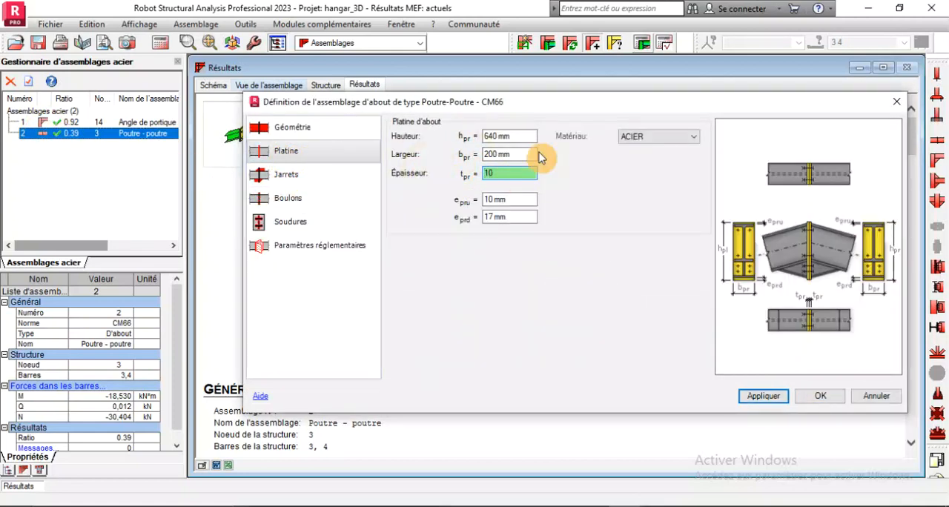
{"action": "left_click", "coordinate": [749, 399]}
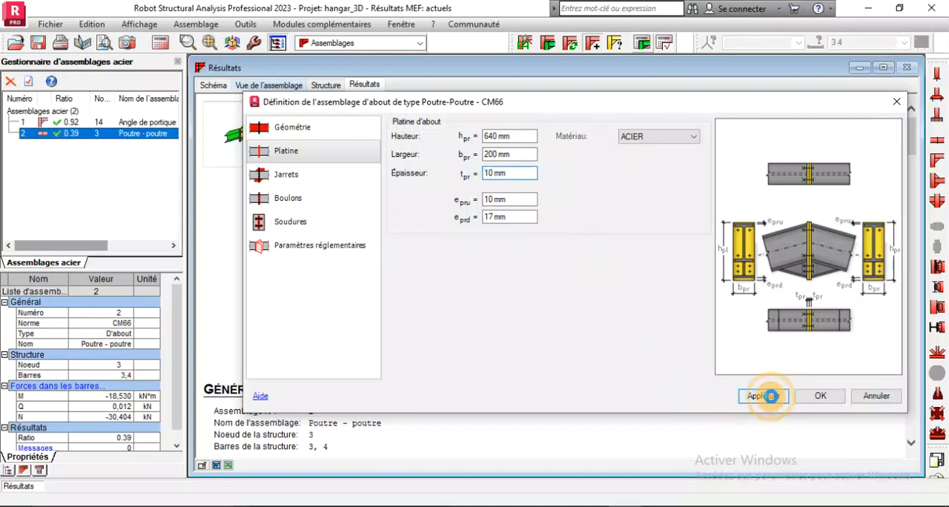
{"action": "left_click", "coordinate": [819, 397]}
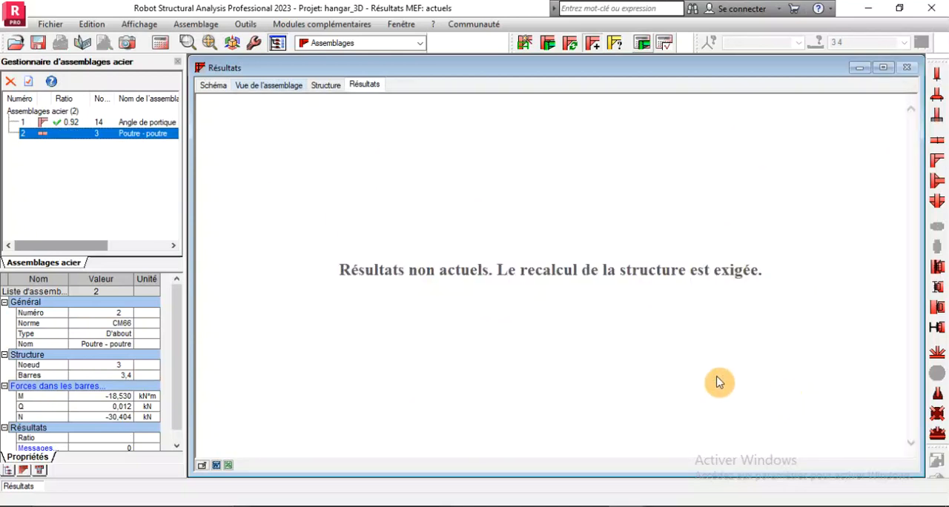
Run the verification of the beam-beam ridge connection with its 10 mm end plate and review the start of the calculation note
{"action": "left_click", "coordinate": [642, 41]}
{"action": "left_click", "coordinate": [557, 366]}
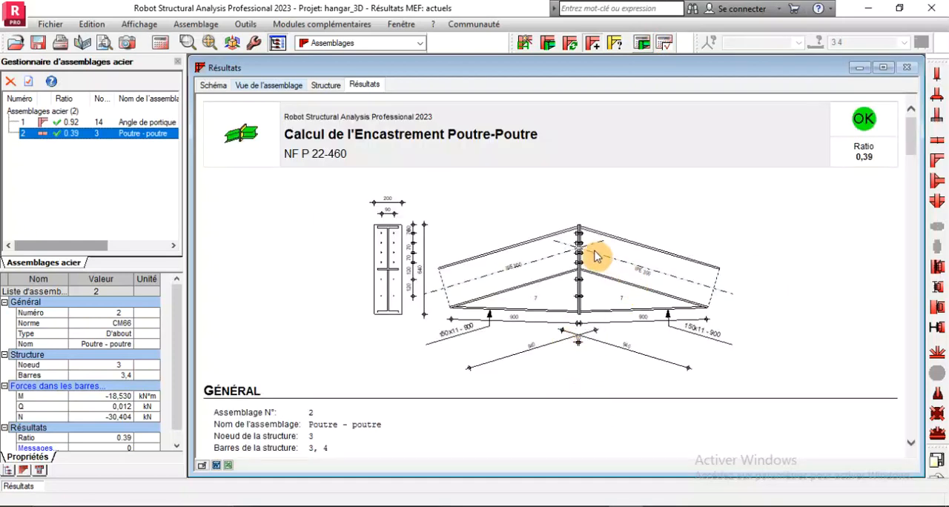
{"action": "scroll", "coordinate": [515, 291], "scroll_direction": "down", "scroll_amount": 5}
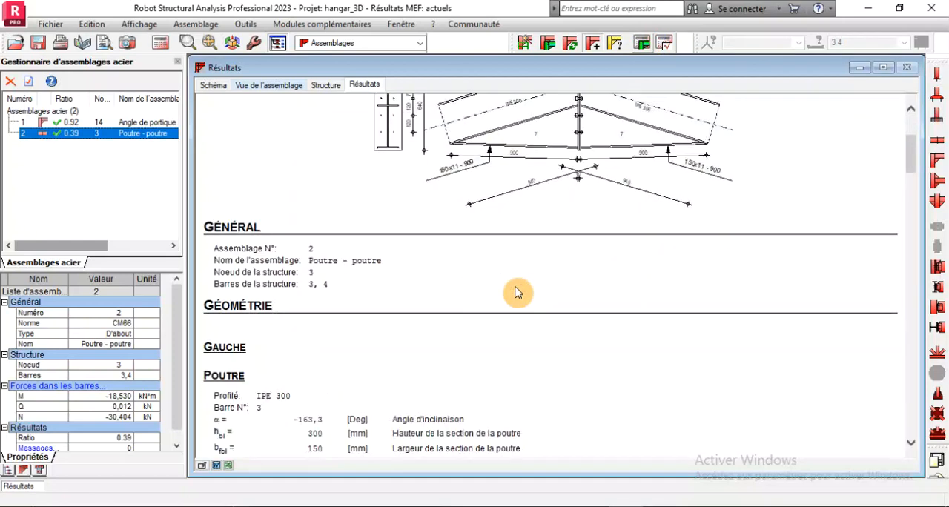
{"action": "scroll", "coordinate": [517, 289], "scroll_direction": "up", "scroll_amount": 5}
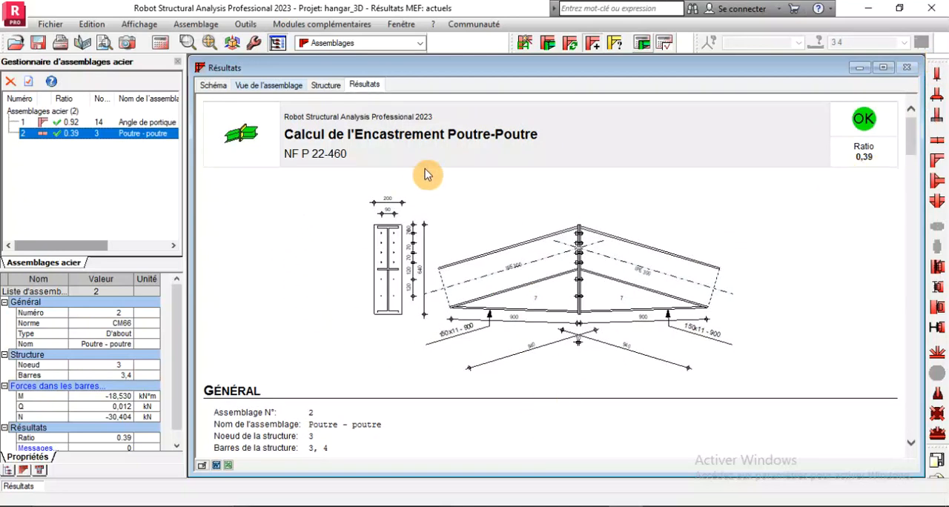
Set the ridge connection's bolt class to 6.8, apply it and accept the definition
{"action": "double_click", "coordinate": [62, 140]}
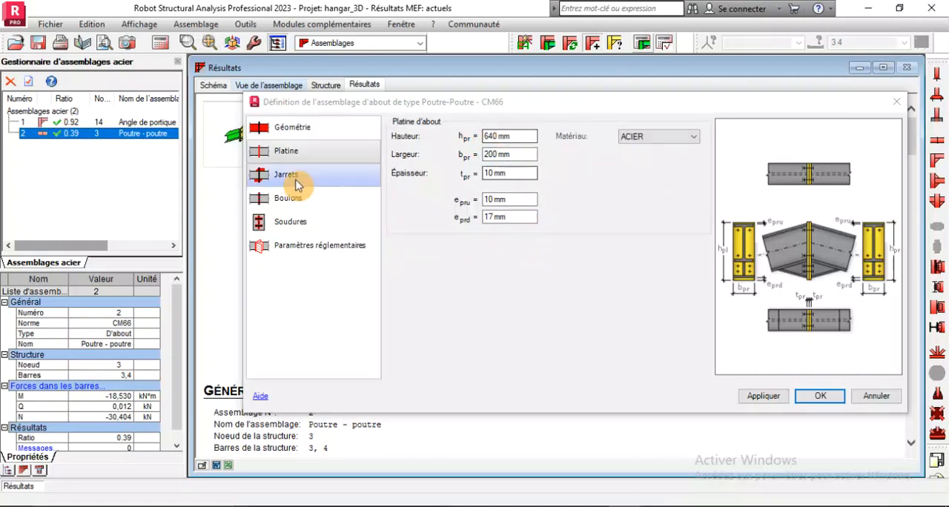
{"action": "left_click", "coordinate": [308, 195]}
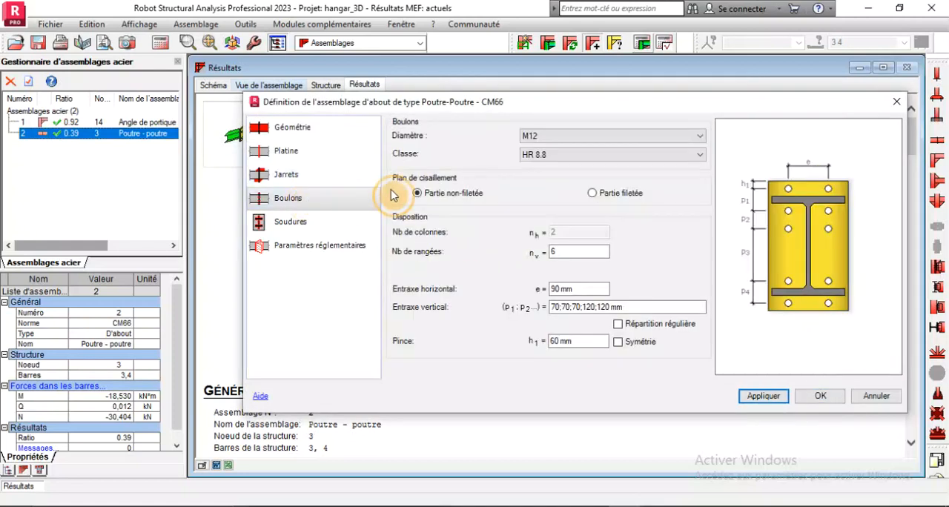
{"action": "left_click", "coordinate": [615, 157]}
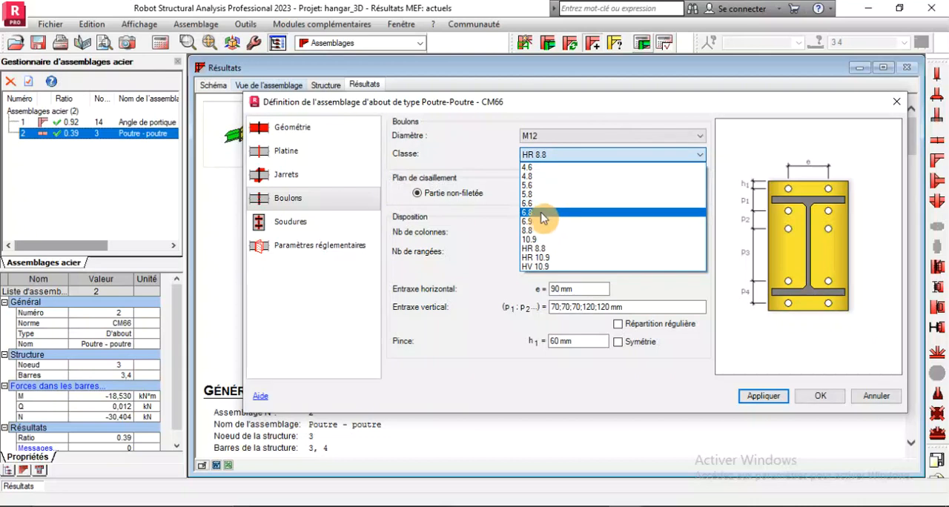
{"action": "left_click", "coordinate": [539, 213]}
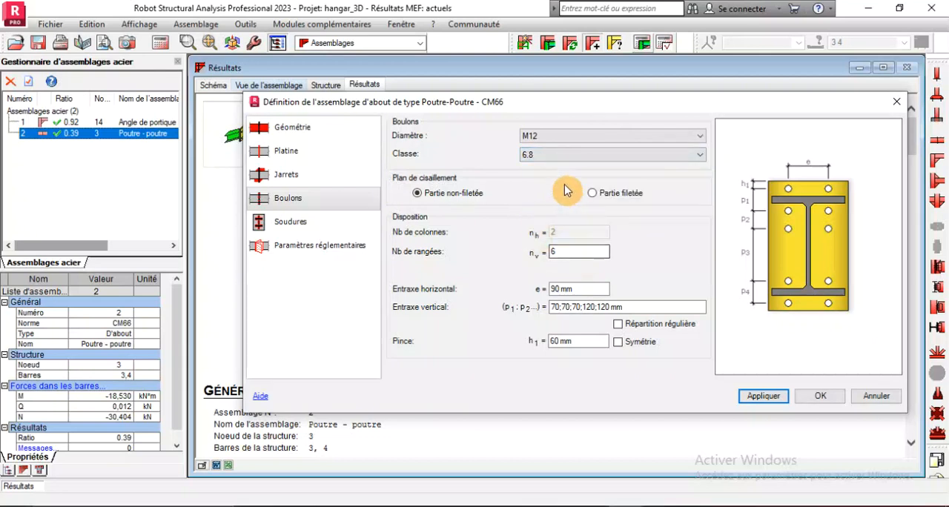
{"action": "left_click", "coordinate": [759, 398]}
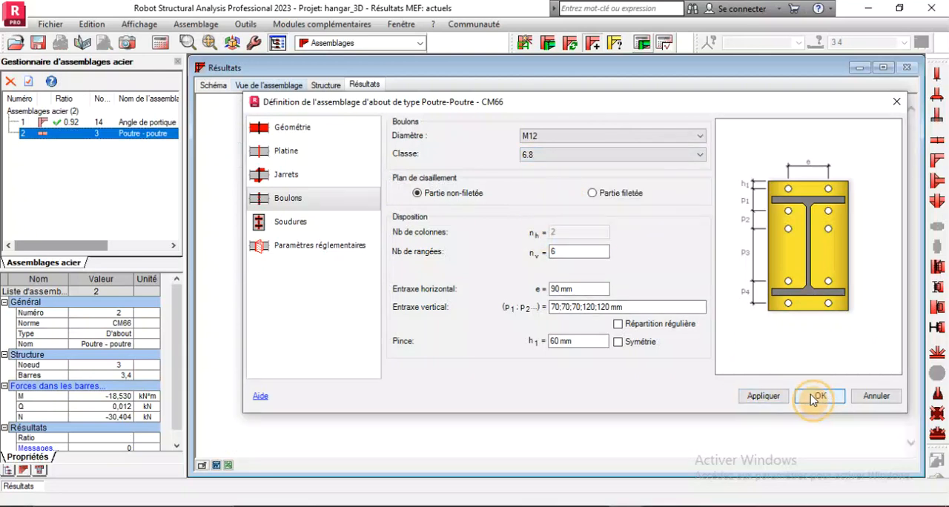
{"action": "left_click", "coordinate": [816, 397]}
Recalculate the ridge connection with the class 6.8 bolts and check its ratio in the calculation note
{"action": "left_click", "coordinate": [642, 45]}
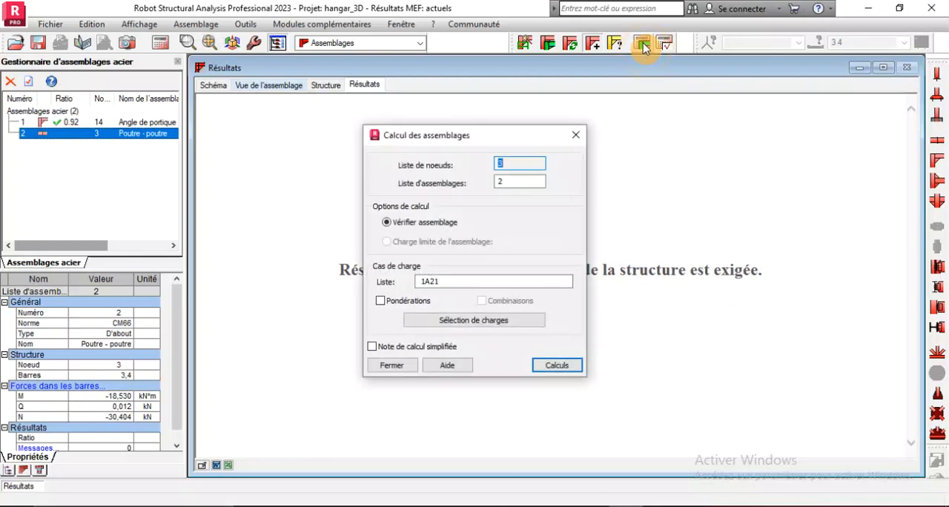
{"action": "key", "text": "Return"}
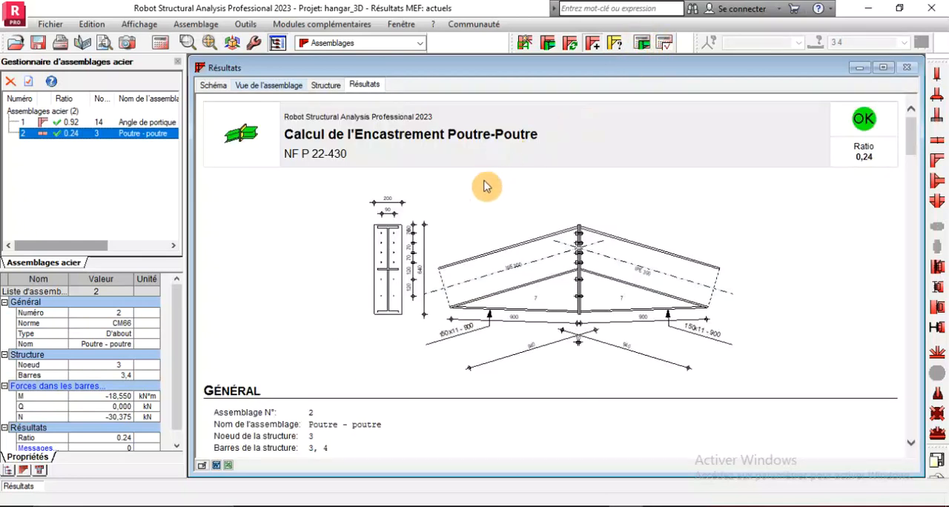
{"action": "scroll", "coordinate": [483, 194], "scroll_direction": "down", "scroll_amount": 4}
{"action": "scroll", "coordinate": [487, 199], "scroll_direction": "up", "scroll_amount": 4}
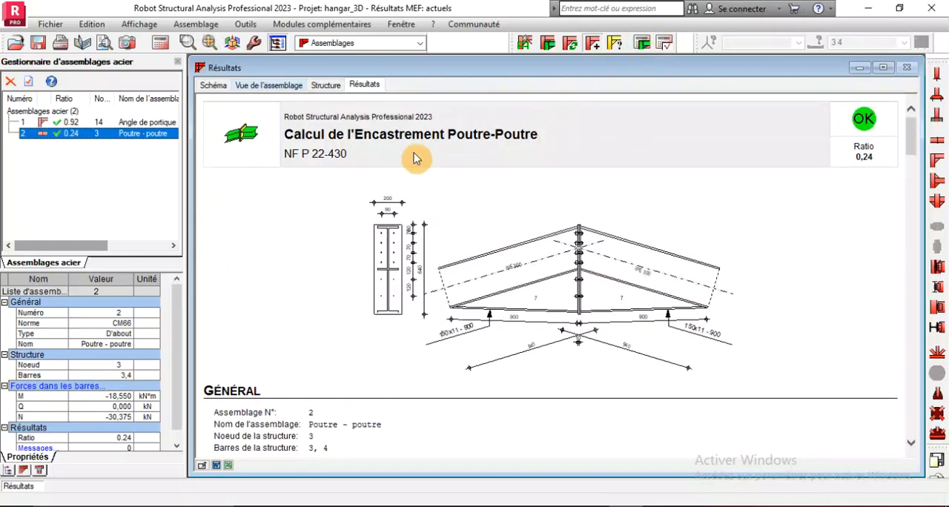
Change the ridge connection's bolts to class 4.6 and diameter M10, apply the changes and accept the definition
{"action": "double_click", "coordinate": [95, 135]}
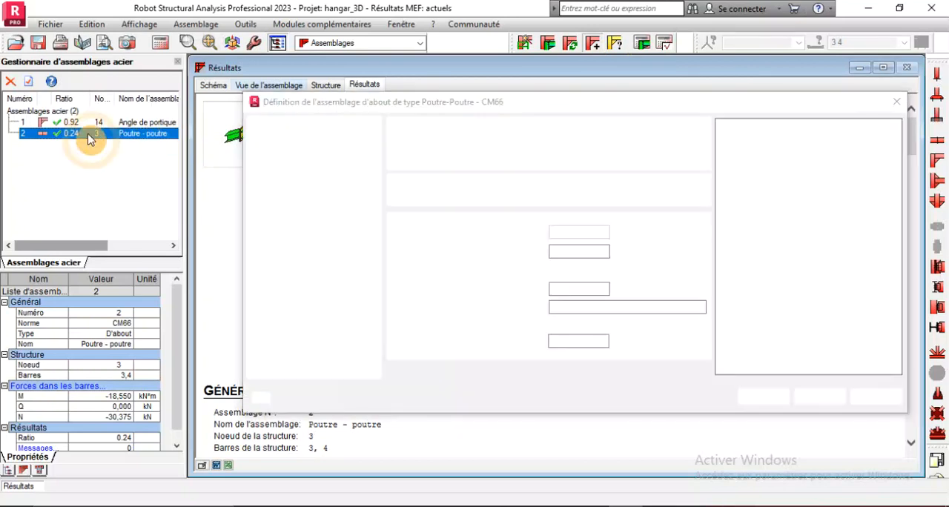
{"action": "left_click", "coordinate": [561, 158]}
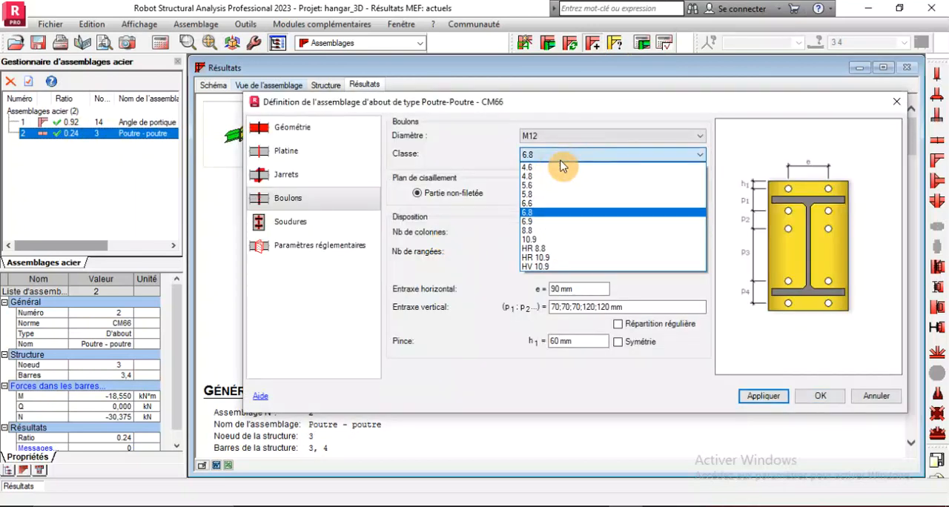
{"action": "left_click", "coordinate": [546, 169]}
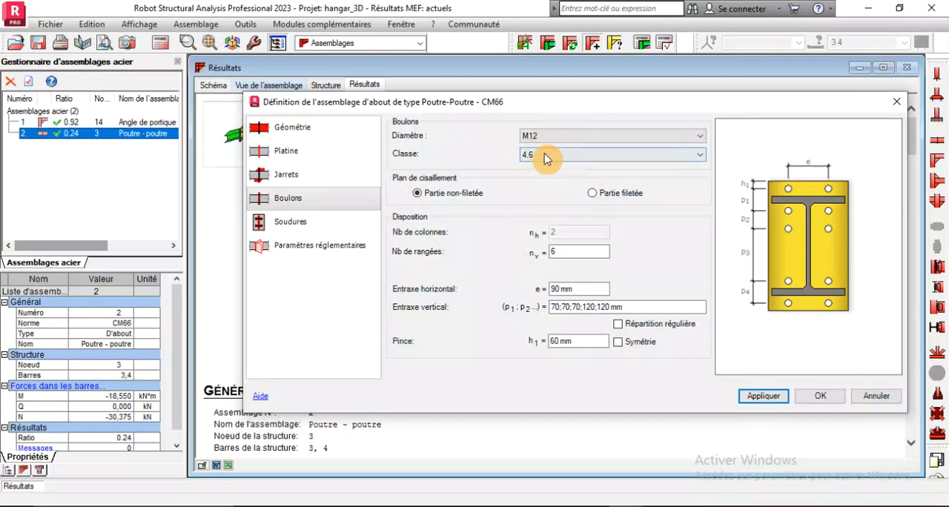
{"action": "left_click", "coordinate": [765, 398]}
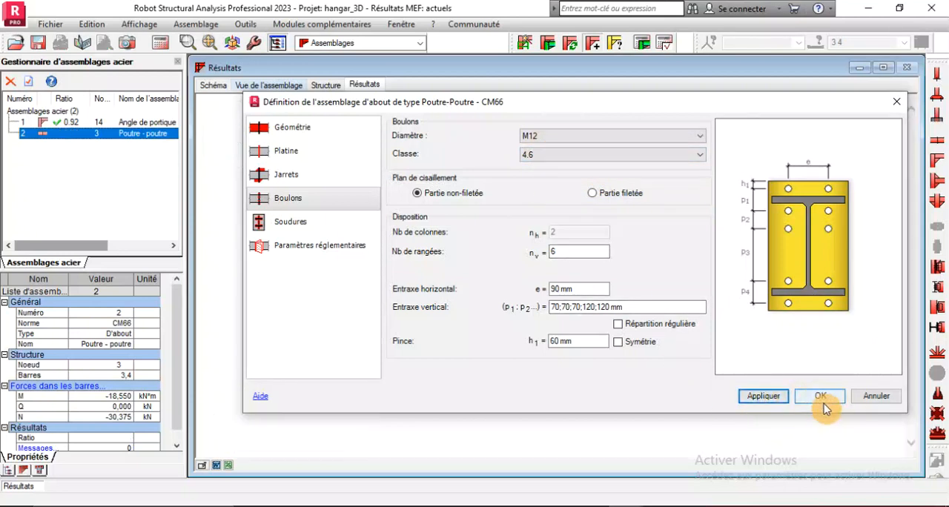
{"action": "left_click", "coordinate": [689, 136]}
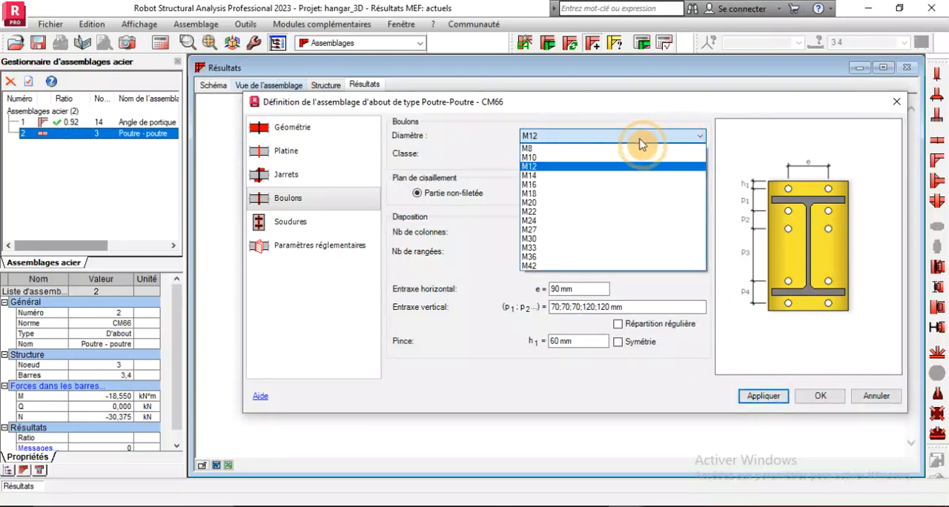
{"action": "left_click", "coordinate": [638, 153]}
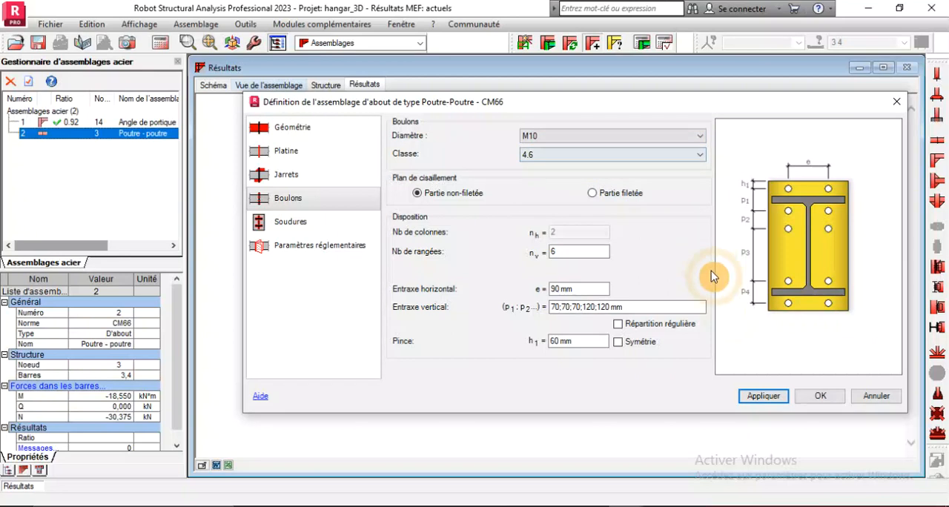
{"action": "left_click", "coordinate": [768, 400]}
{"action": "left_click", "coordinate": [807, 404]}
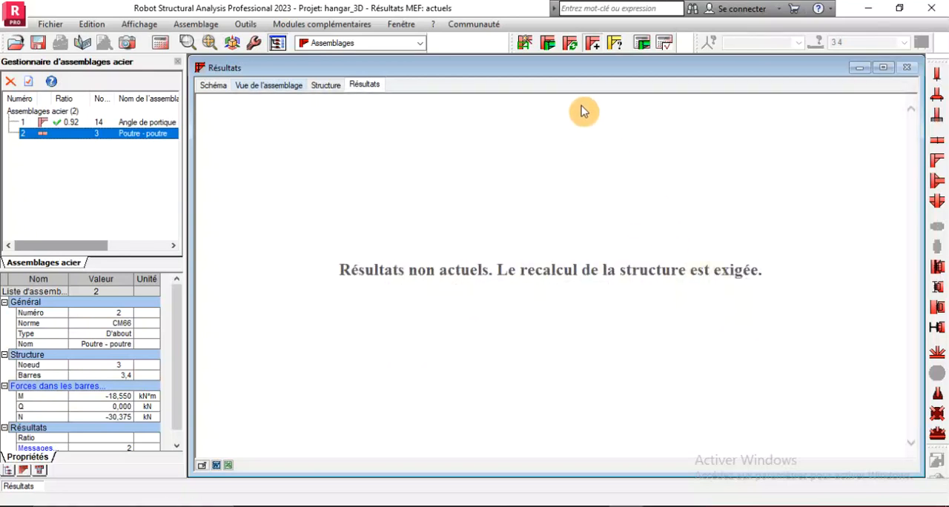
Verify the ridge connection with the M10 class 4.6 bolts and review the note's bolt checks, beam verification and remarks
{"action": "left_click", "coordinate": [642, 43]}
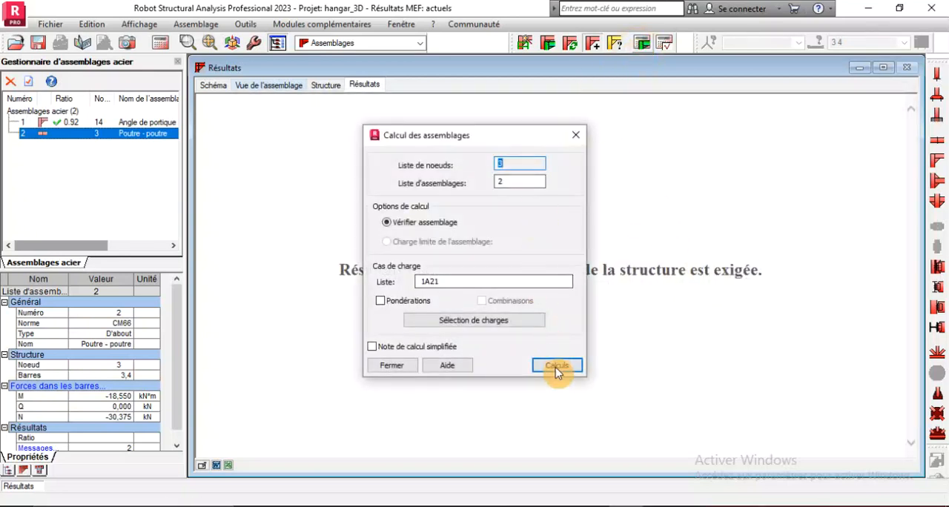
{"action": "left_click", "coordinate": [556, 364]}
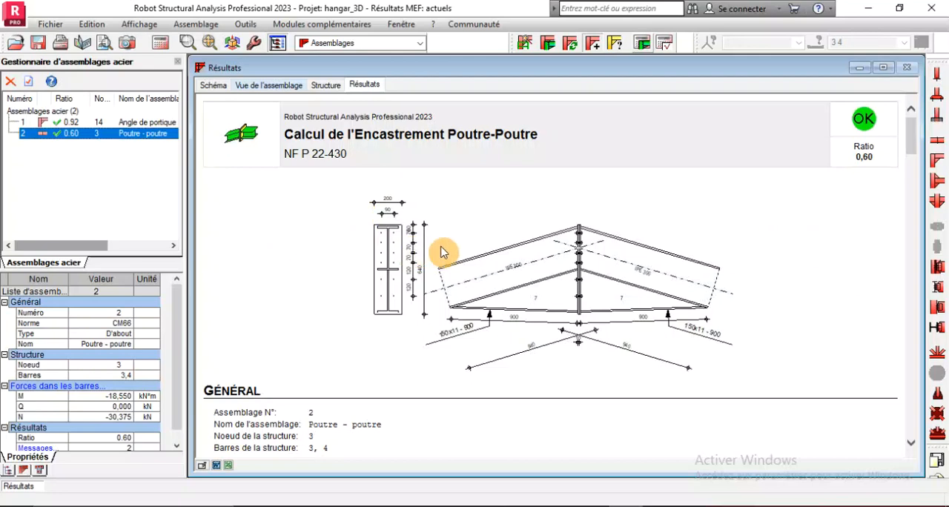
{"action": "scroll", "coordinate": [442, 253], "scroll_direction": "down", "scroll_amount": 20}
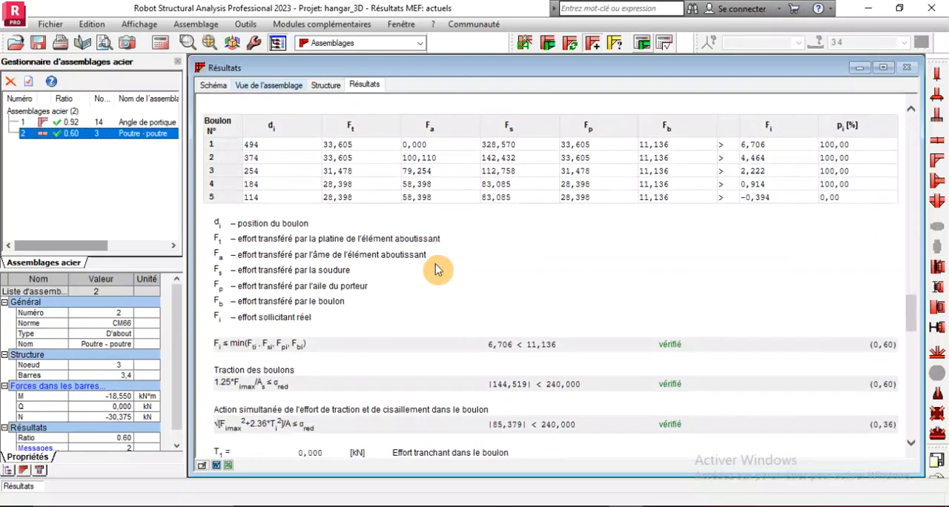
{"action": "scroll", "coordinate": [438, 270], "scroll_direction": "down", "scroll_amount": 8}
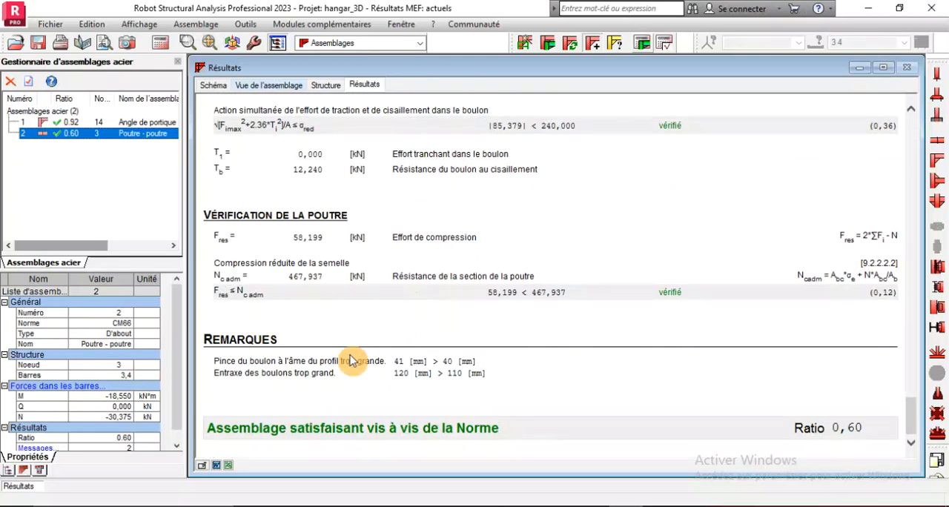
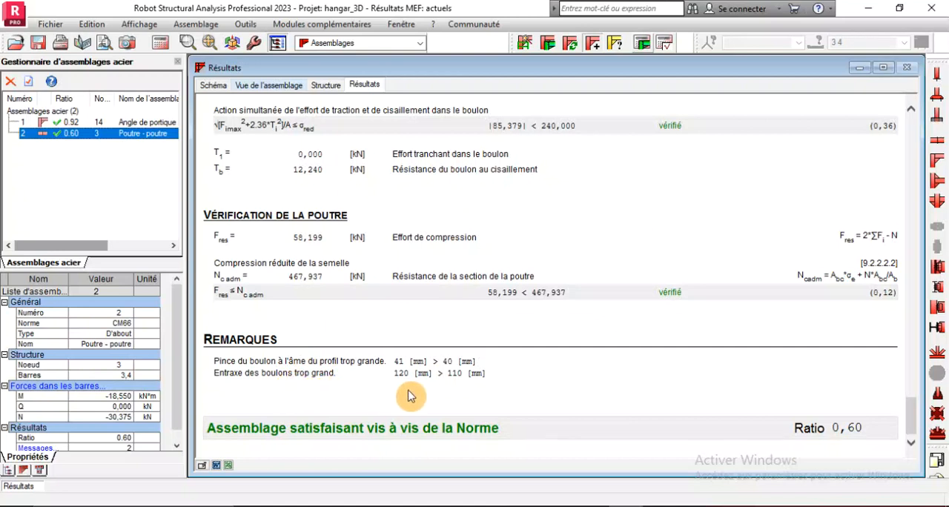
Change the ridge connection's bolt diameter to M14, apply the change and accept the definition
{"action": "scroll", "coordinate": [409, 393], "scroll_direction": "up", "scroll_amount": 10}
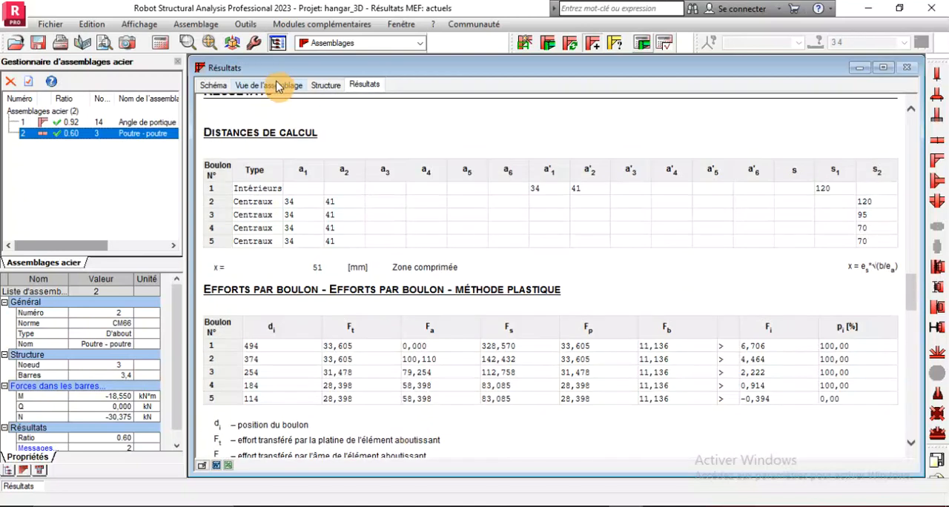
{"action": "double_click", "coordinate": [77, 134]}
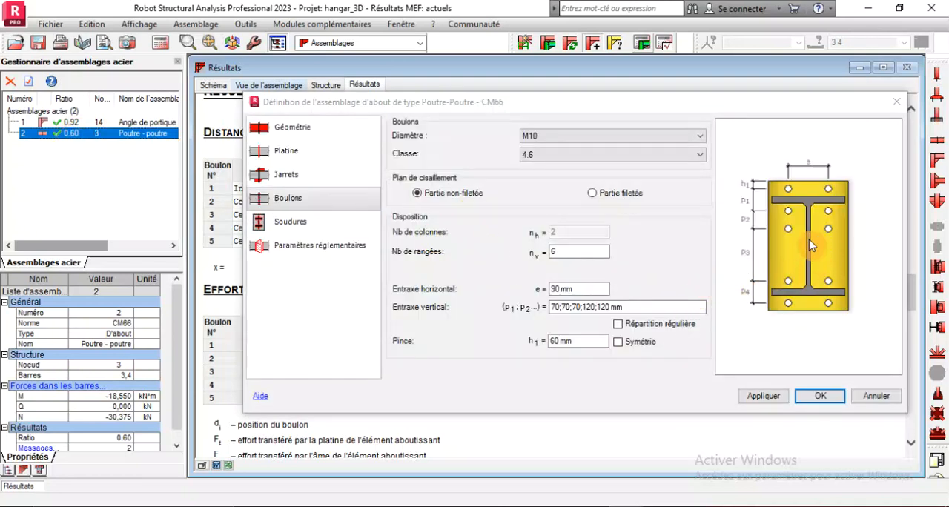
{"action": "left_click_drag", "start_coordinate": [654, 102], "coordinate": [537, 248]}
{"action": "left_click", "coordinate": [269, 85]}
{"action": "scroll", "coordinate": [530, 204], "scroll_direction": "up", "scroll_amount": 10}
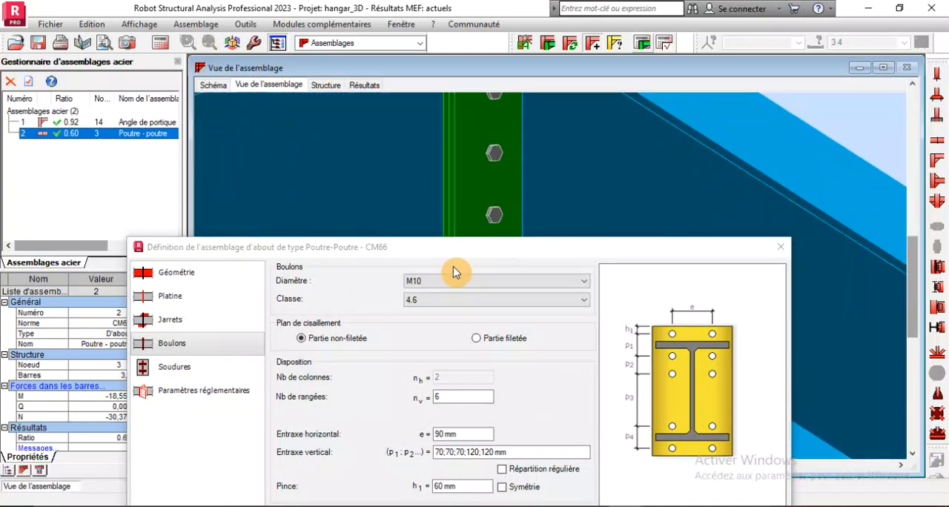
{"action": "left_click", "coordinate": [438, 283]}
{"action": "left_click", "coordinate": [438, 321]}
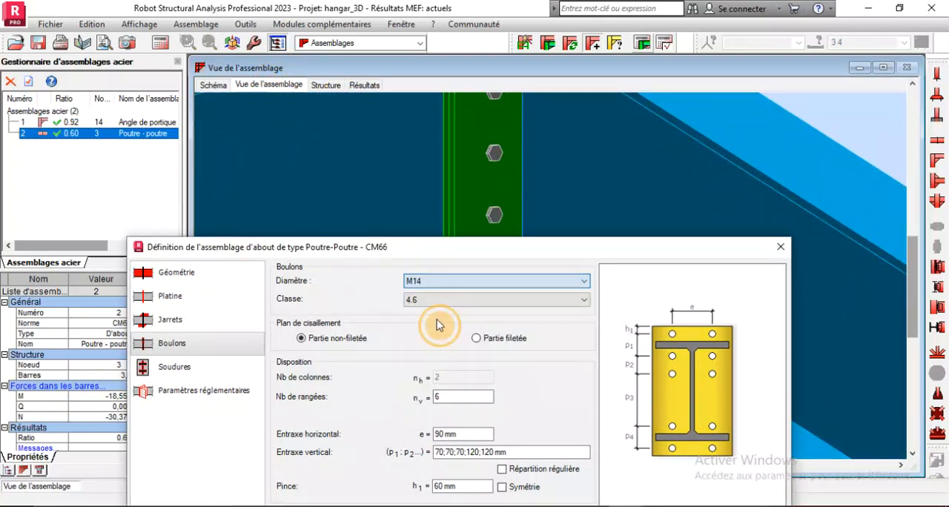
{"action": "left_click_drag", "start_coordinate": [463, 254], "coordinate": [363, 127]}
{"action": "left_click", "coordinate": [574, 404]}
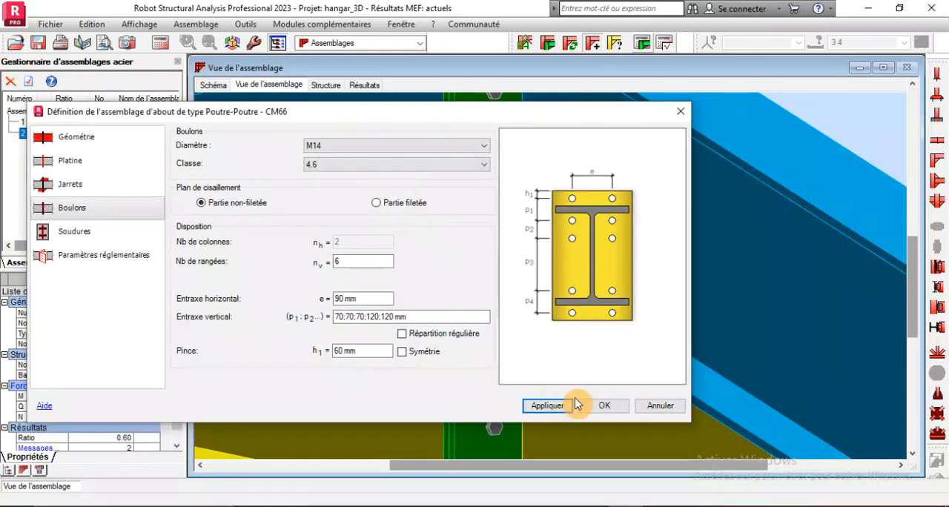
{"action": "left_click", "coordinate": [604, 414]}
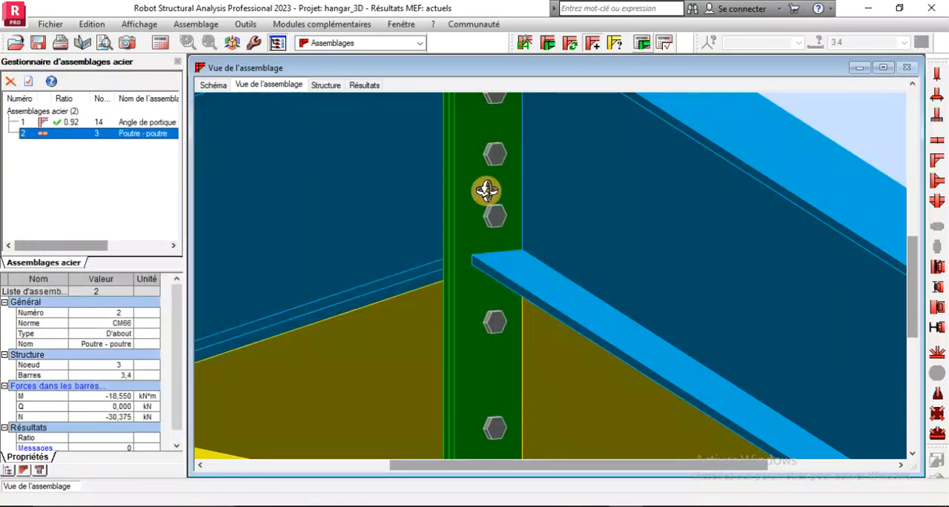
Recalculate the ridge connection with the M14 bolts and review its calculation note and 3D connection view
{"action": "left_click", "coordinate": [642, 43]}
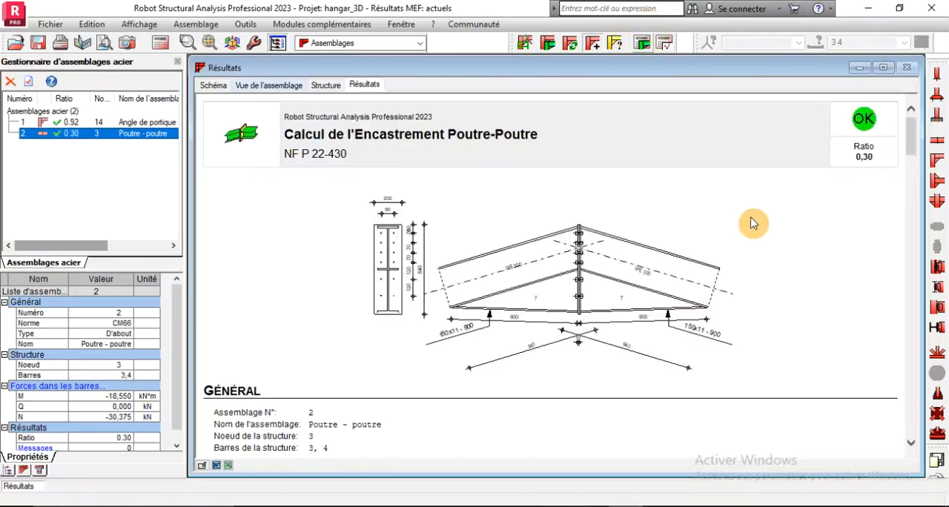
{"action": "scroll", "coordinate": [714, 343], "scroll_direction": "down", "scroll_amount": 7}
{"action": "scroll", "coordinate": [714, 343], "scroll_direction": "up", "scroll_amount": 7}
{"action": "scroll", "coordinate": [714, 343], "scroll_direction": "down", "scroll_amount": 20}
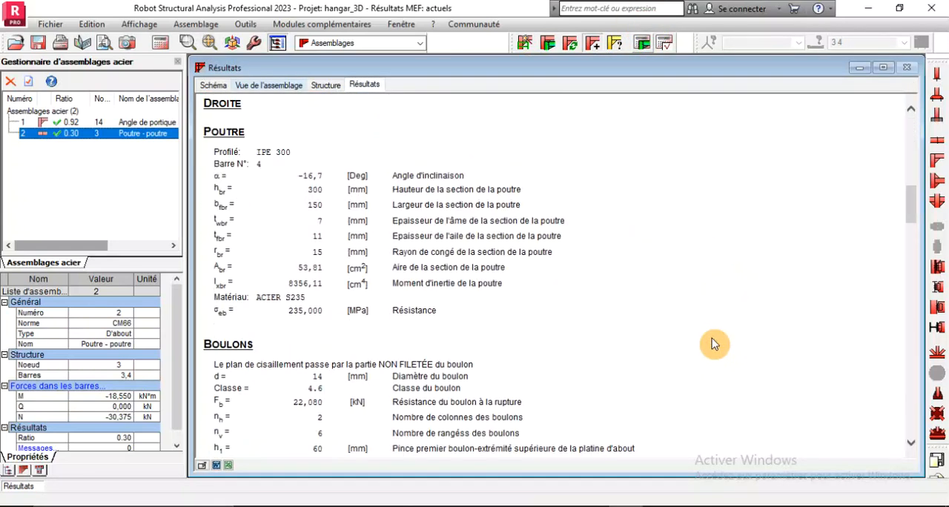
{"action": "scroll", "coordinate": [712, 343], "scroll_direction": "down", "scroll_amount": 3}
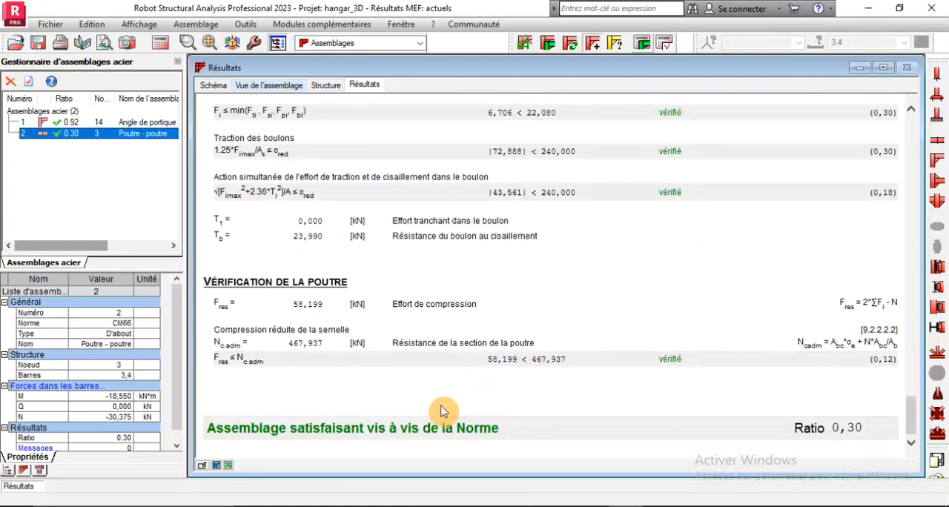
{"action": "scroll", "coordinate": [423, 272], "scroll_direction": "up", "scroll_amount": 10}
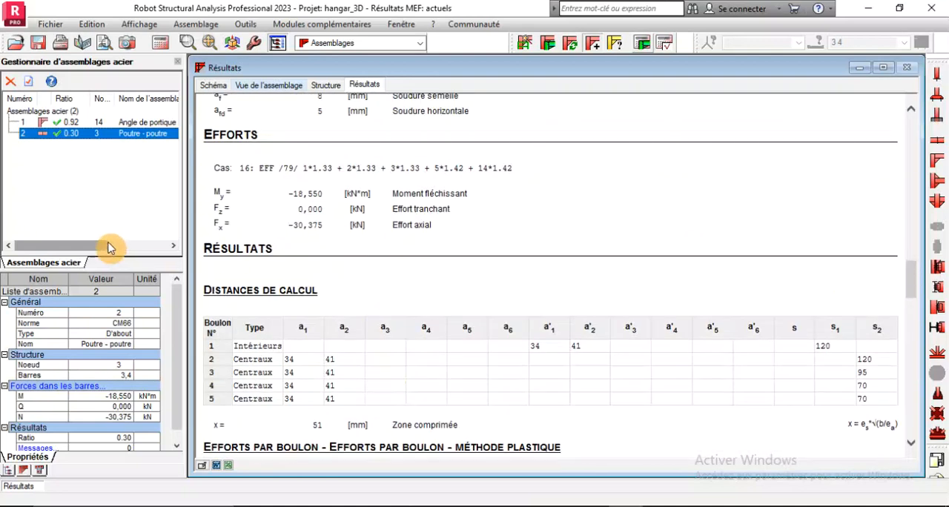
{"action": "left_click", "coordinate": [272, 90]}
{"action": "scroll", "coordinate": [409, 228], "scroll_direction": "down", "scroll_amount": 4}
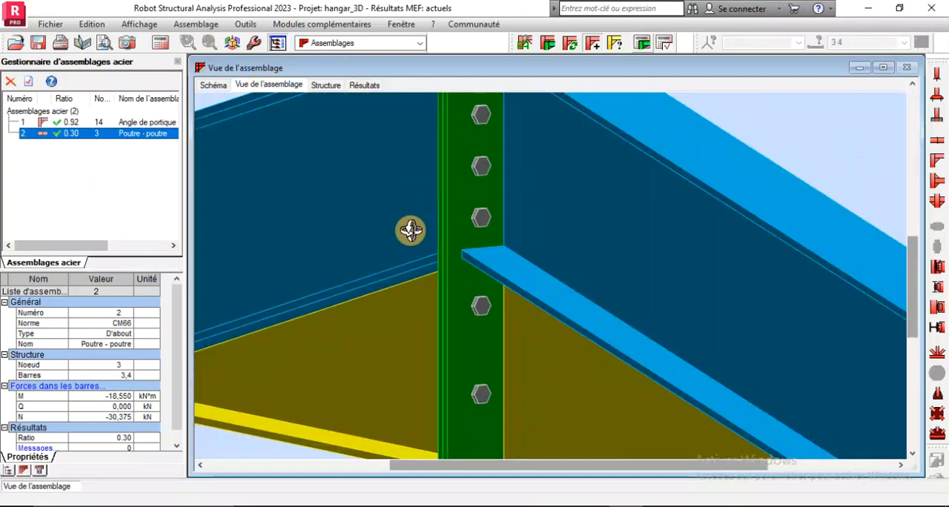
{"action": "scroll", "coordinate": [406, 158], "scroll_direction": "up", "scroll_amount": 2}
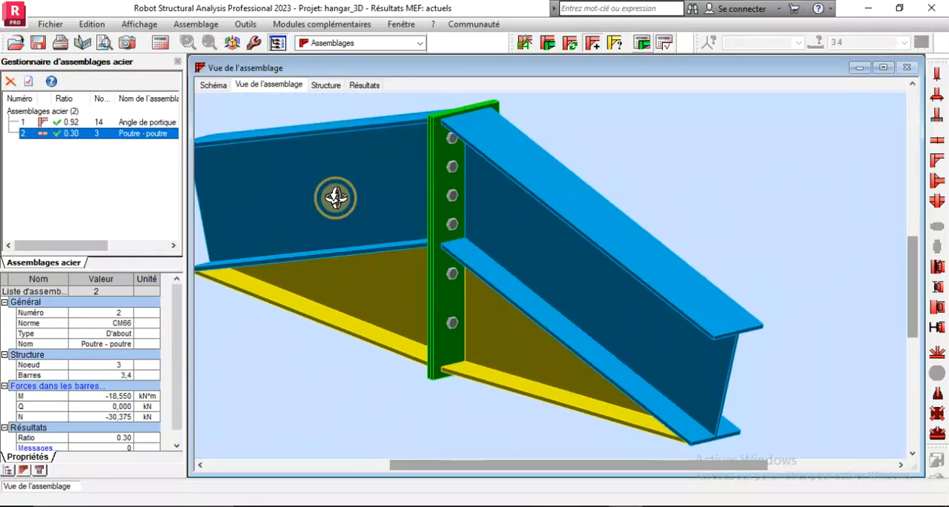
{"action": "left_click", "coordinate": [365, 85]}
{"action": "scroll", "coordinate": [425, 312], "scroll_direction": "up", "scroll_amount": 10}
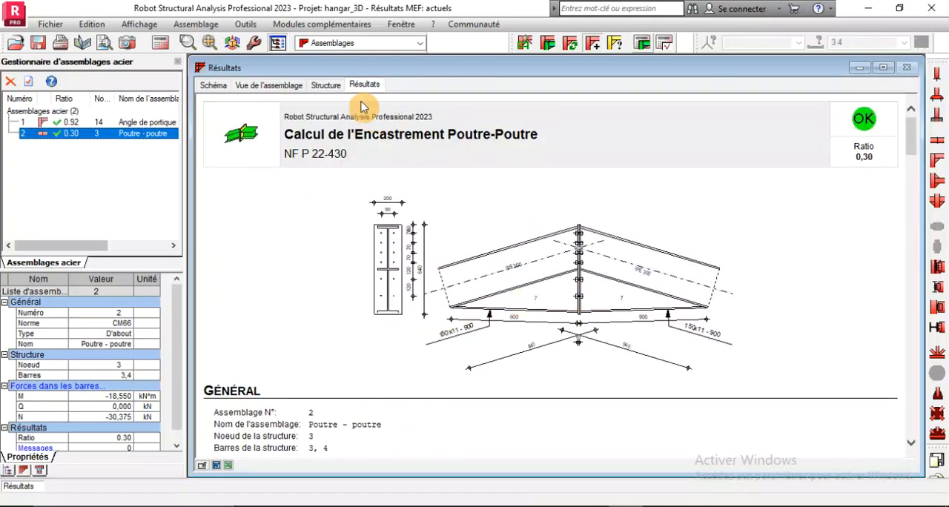
Create a new connection between the corner column (bar 2) and the IPE 220 eave beam (bar 69) in the structure model
{"action": "left_click", "coordinate": [324, 86]}
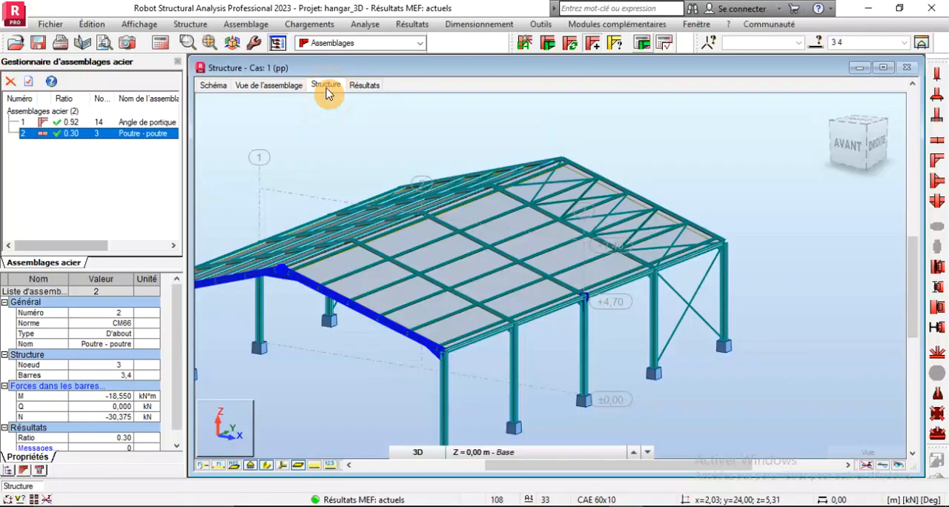
{"action": "scroll", "coordinate": [608, 337], "scroll_direction": "down", "scroll_amount": 4}
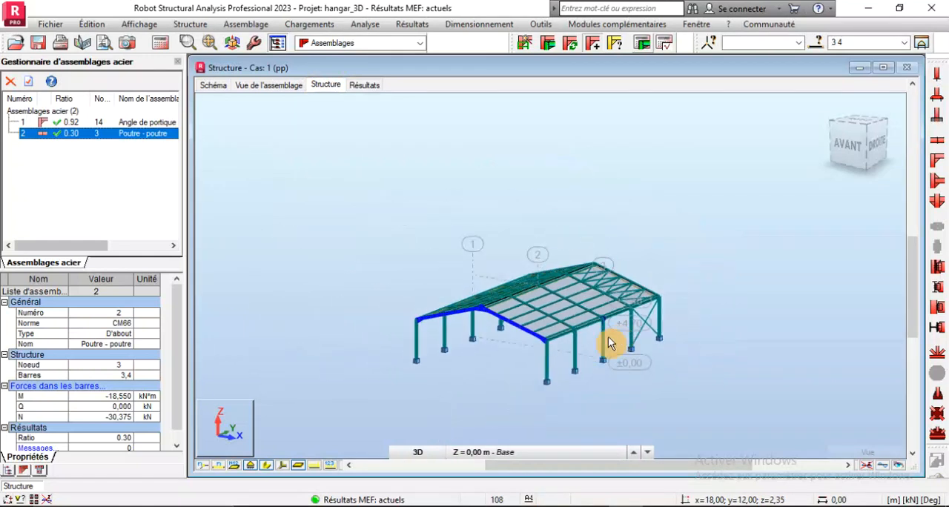
{"action": "scroll", "coordinate": [479, 307], "scroll_direction": "up", "scroll_amount": 3}
{"action": "scroll", "coordinate": [312, 266], "scroll_direction": "down", "scroll_amount": 3}
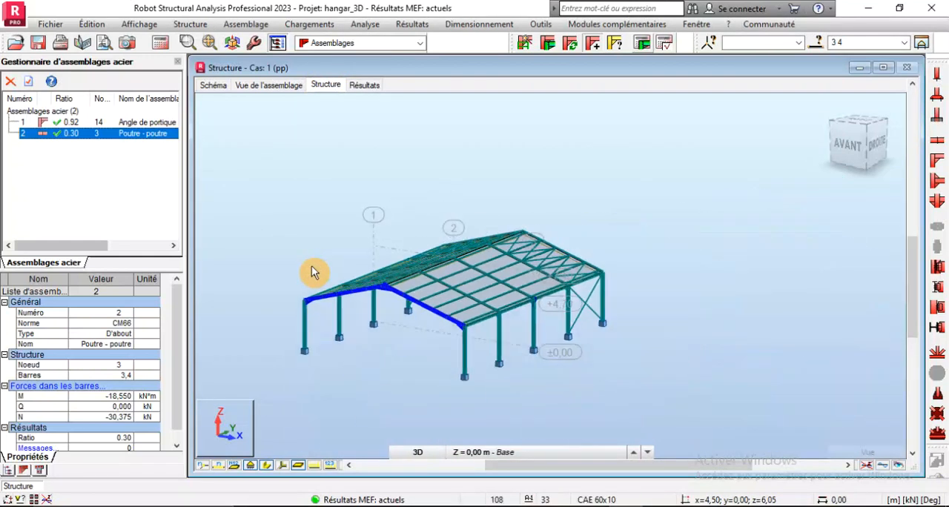
{"action": "scroll", "coordinate": [477, 349], "scroll_direction": "up", "scroll_amount": 3}
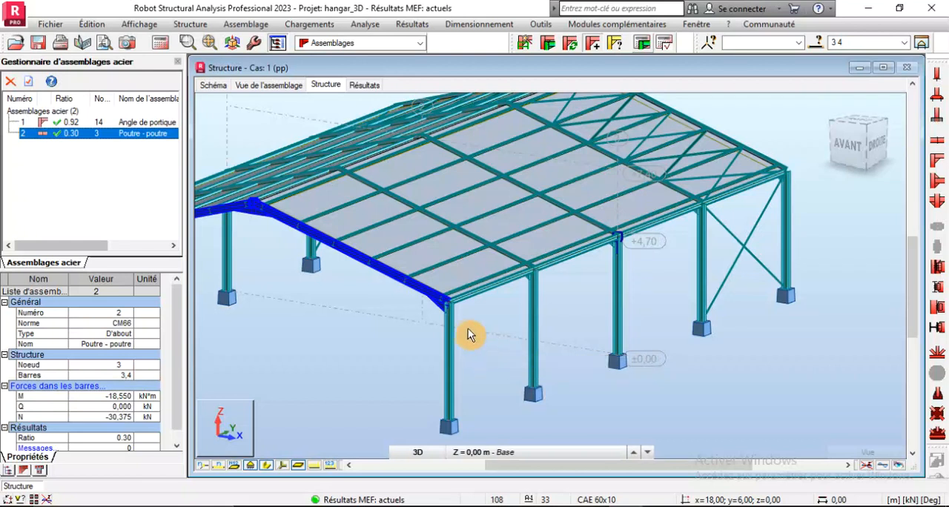
{"action": "scroll", "coordinate": [447, 310], "scroll_direction": "up", "scroll_amount": 3}
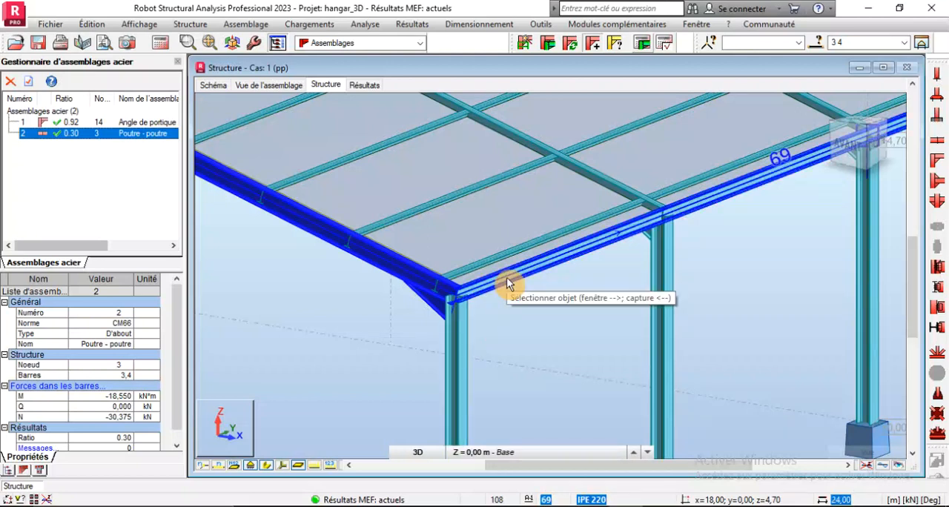
{"action": "left_click", "coordinate": [449, 364]}
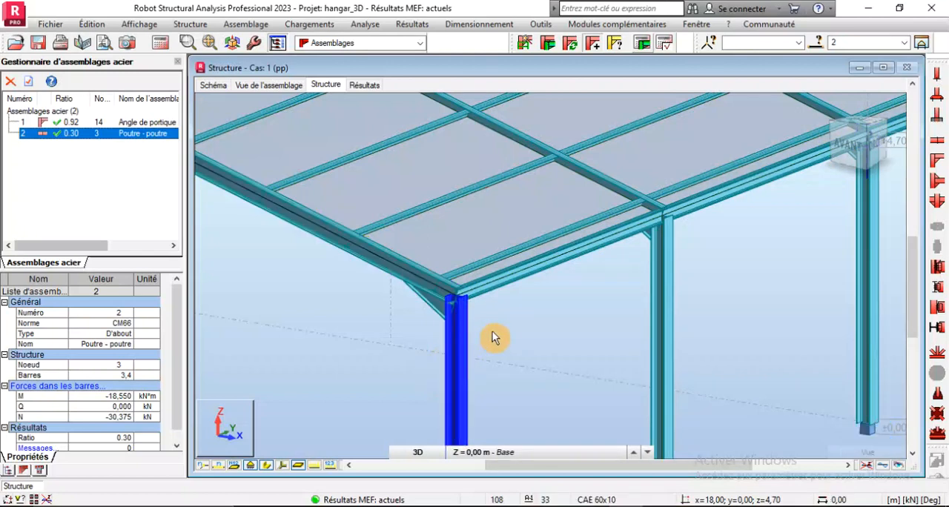
{"action": "left_click", "coordinate": [522, 278]}
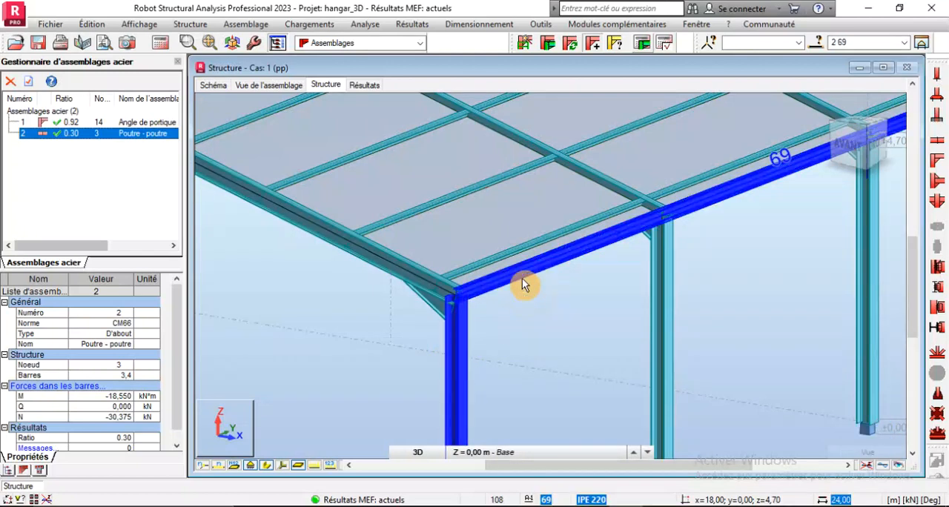
{"action": "left_click", "coordinate": [572, 42]}
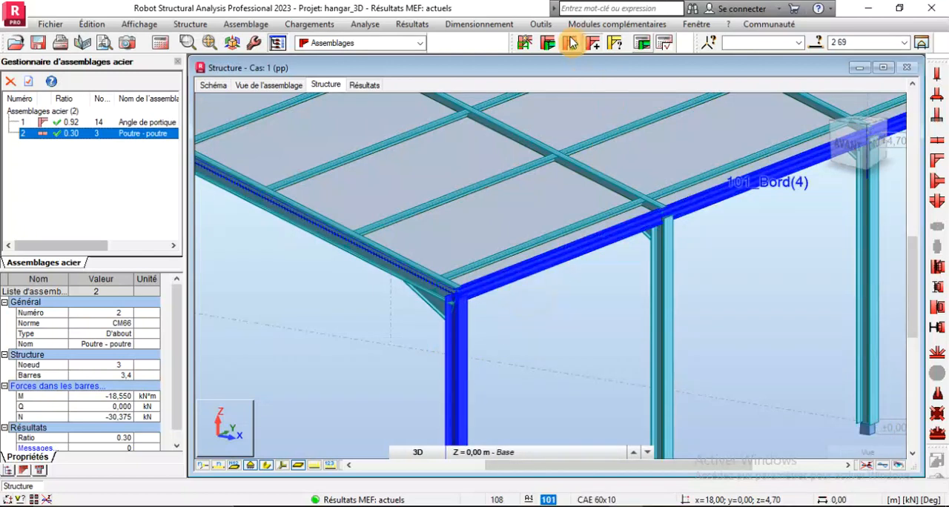
{"action": "left_click", "coordinate": [526, 45]}
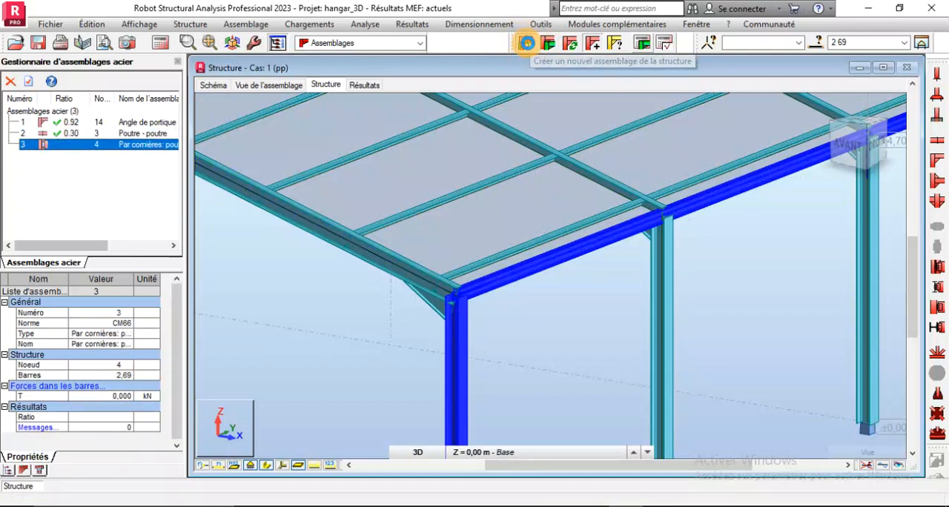
Open the new beam-to-column web connection's angle cleat settings alongside its 3D connection view
{"action": "double_click", "coordinate": [383, 248]}
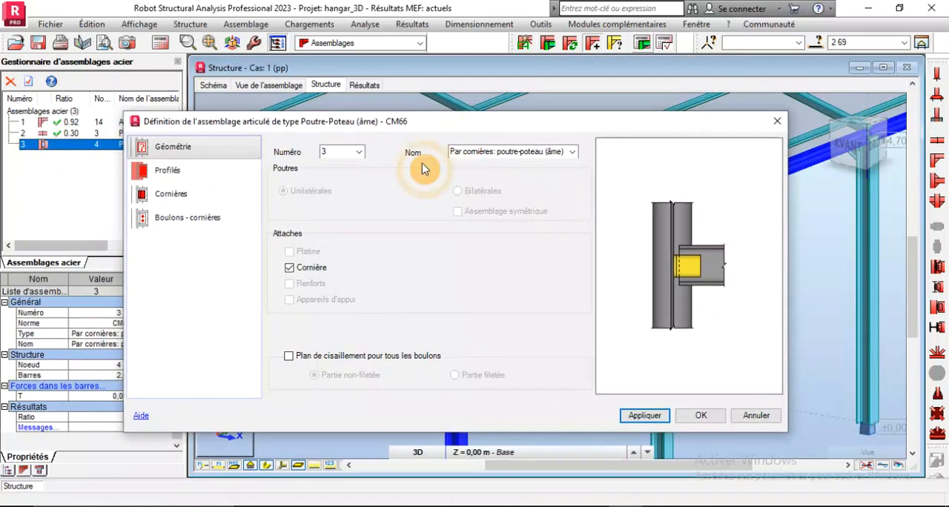
{"action": "left_click", "coordinate": [174, 199]}
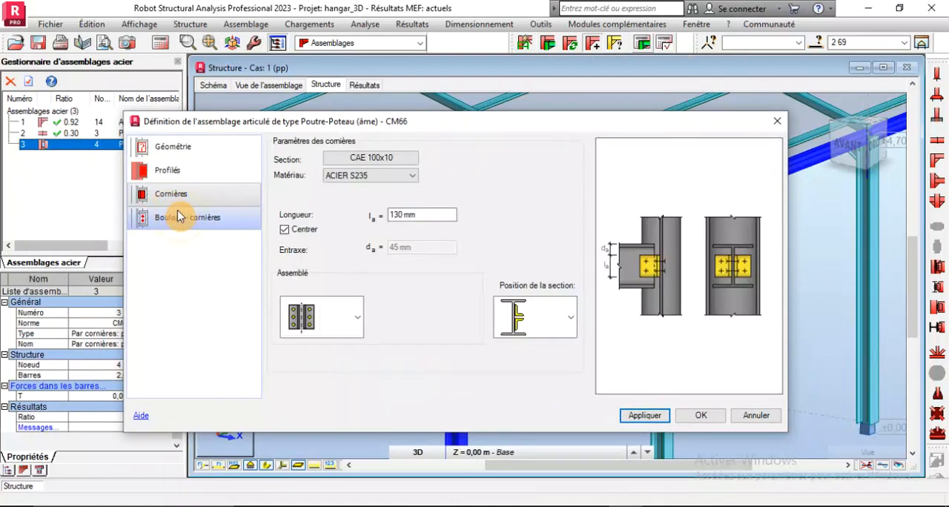
{"action": "left_click", "coordinate": [288, 83]}
{"action": "left_click_drag", "start_coordinate": [360, 121], "coordinate": [396, 351]}
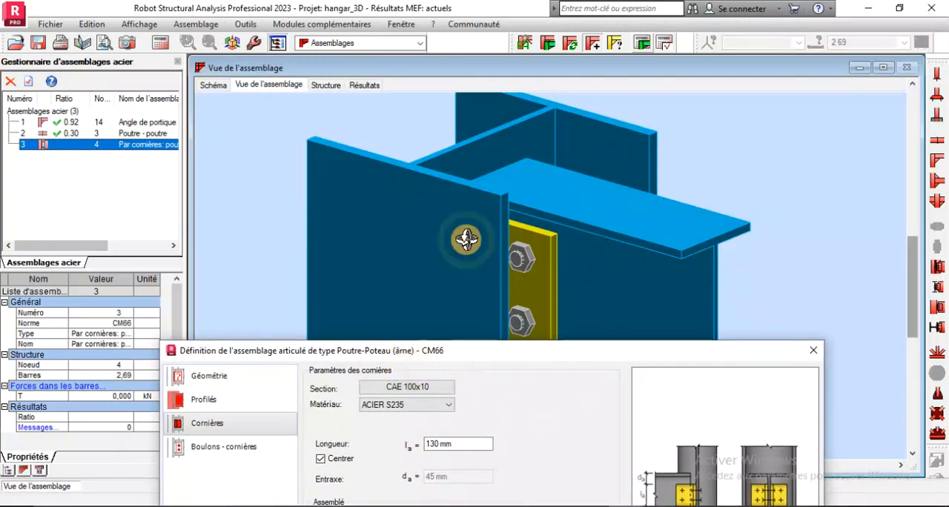
Examine the angle cleats and bolts joining the beam to the column web from several angles in 3D
{"action": "scroll", "coordinate": [467, 239], "scroll_direction": "down", "scroll_amount": 5}
{"action": "left_click_drag", "start_coordinate": [544, 197], "coordinate": [534, 259]}
{"action": "scroll", "coordinate": [529, 225], "scroll_direction": "up", "scroll_amount": 5}
{"action": "left_click_drag", "start_coordinate": [511, 201], "coordinate": [475, 213]}
{"action": "scroll", "coordinate": [500, 178], "scroll_direction": "down", "scroll_amount": 5}
{"action": "scroll", "coordinate": [467, 202], "scroll_direction": "up", "scroll_amount": 5}
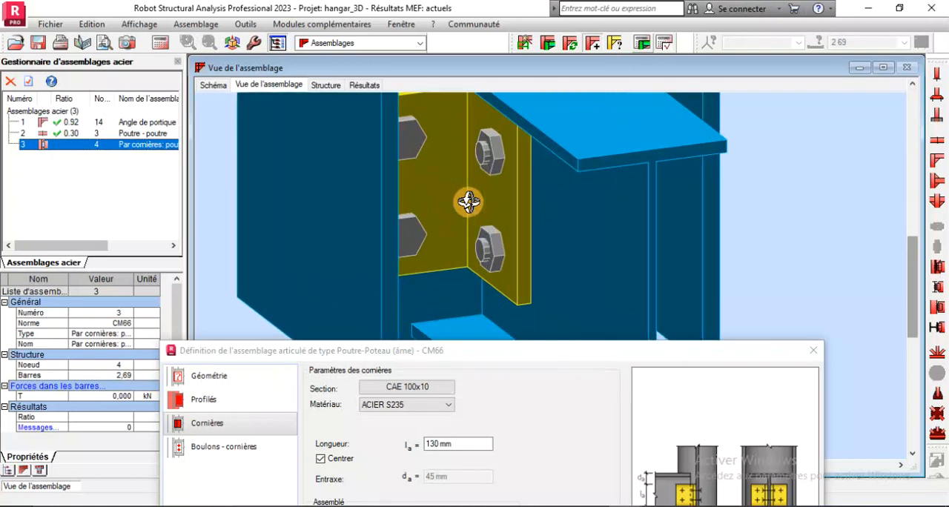
{"action": "scroll", "coordinate": [482, 237], "scroll_direction": "down", "scroll_amount": 5}
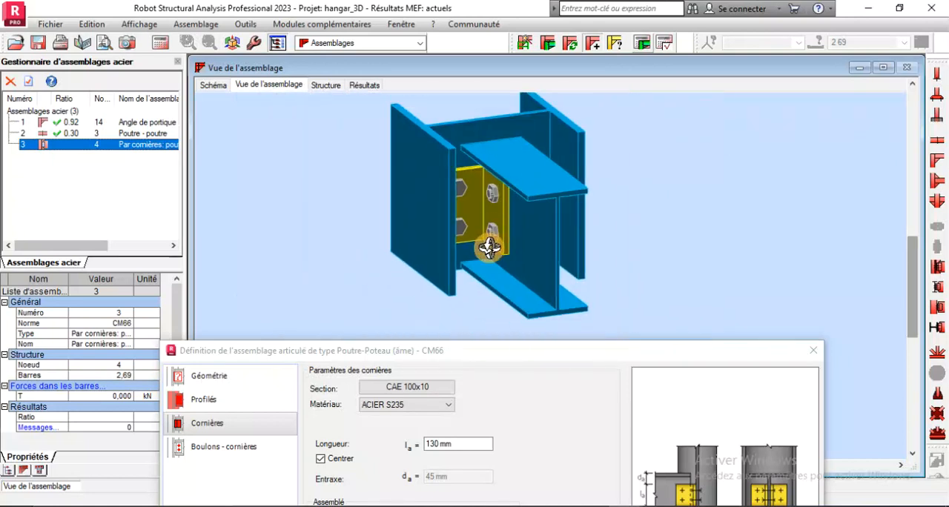
{"action": "left_click_drag", "start_coordinate": [481, 193], "coordinate": [474, 163]}
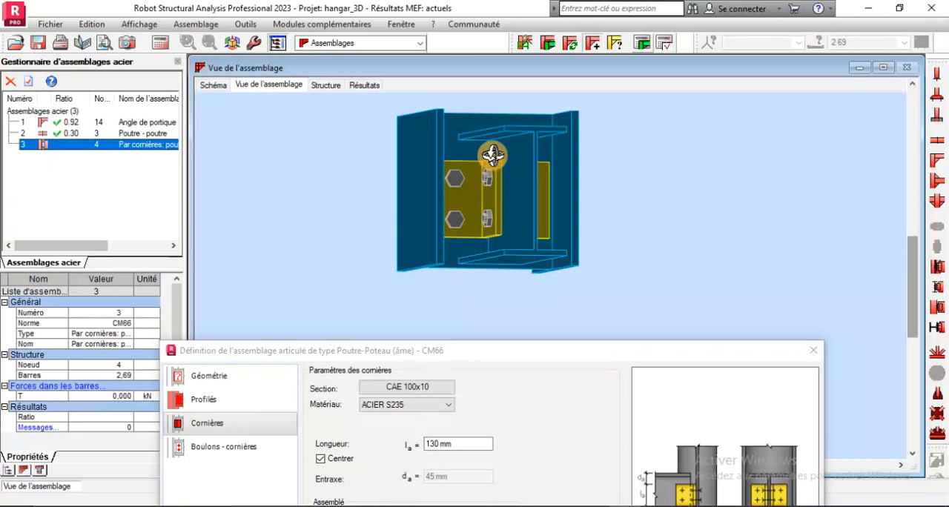
{"action": "left_click_drag", "start_coordinate": [472, 180], "coordinate": [488, 198]}
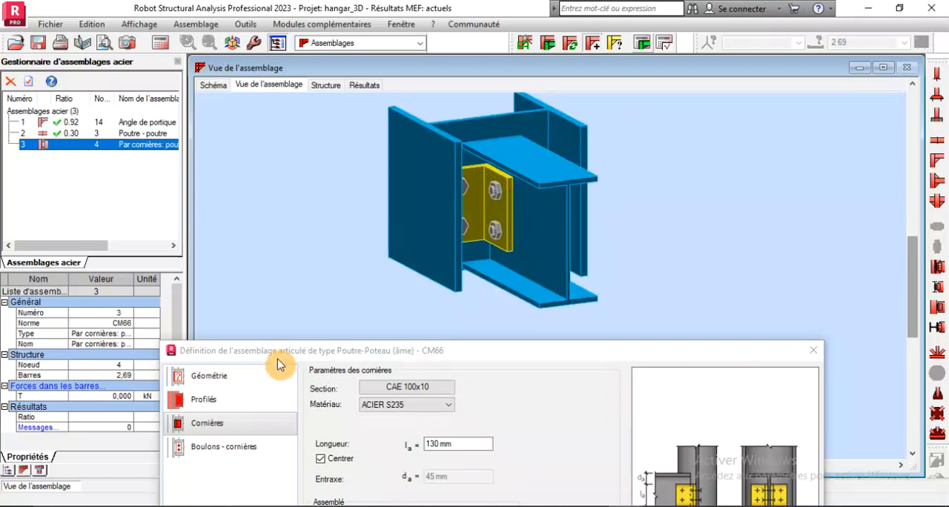
Set the angle cleats' length to 150 mm and apply the change
{"action": "left_click", "coordinate": [302, 376]}
{"action": "left_click_drag", "start_coordinate": [302, 354], "coordinate": [225, 206]}
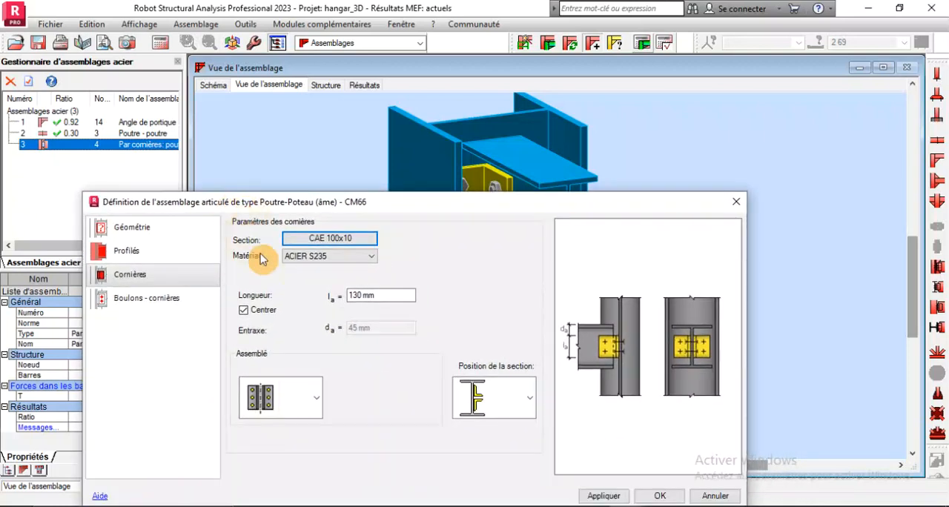
{"action": "double_click", "coordinate": [357, 295]}
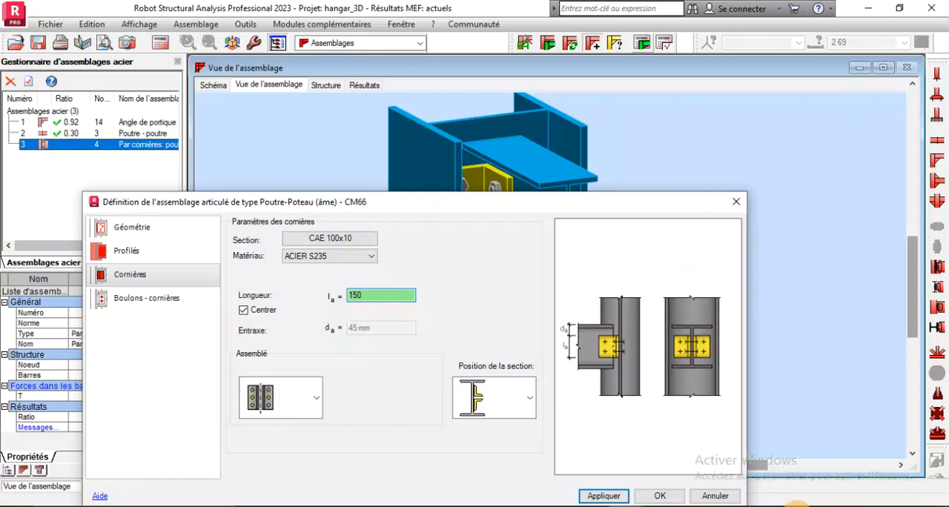
{"action": "left_click", "coordinate": [609, 497]}
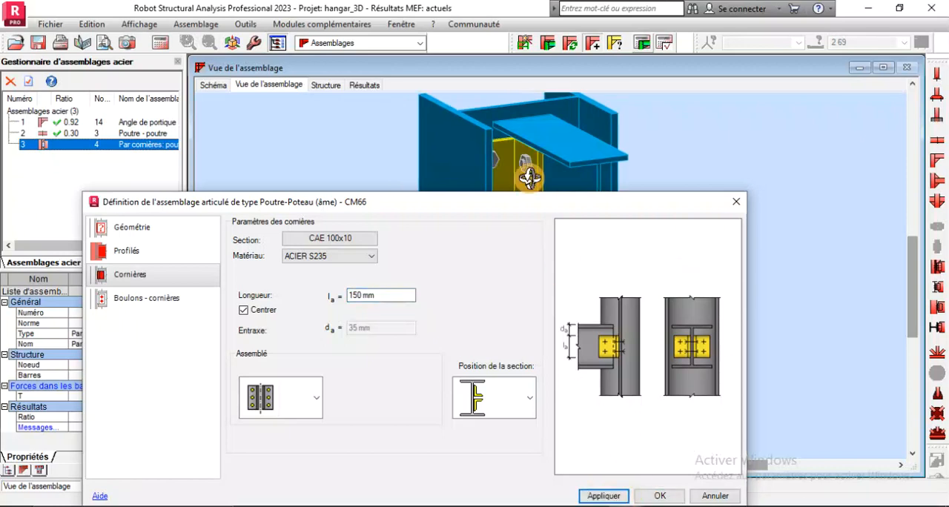
Examine the lengthened cleats and their bolts on both sides of the beam web in the 3D view
{"action": "scroll", "coordinate": [533, 149], "scroll_direction": "up", "scroll_amount": 3}
{"action": "left_click_drag", "start_coordinate": [522, 108], "coordinate": [423, 165]}
{"action": "scroll", "coordinate": [479, 127], "scroll_direction": "down", "scroll_amount": 3}
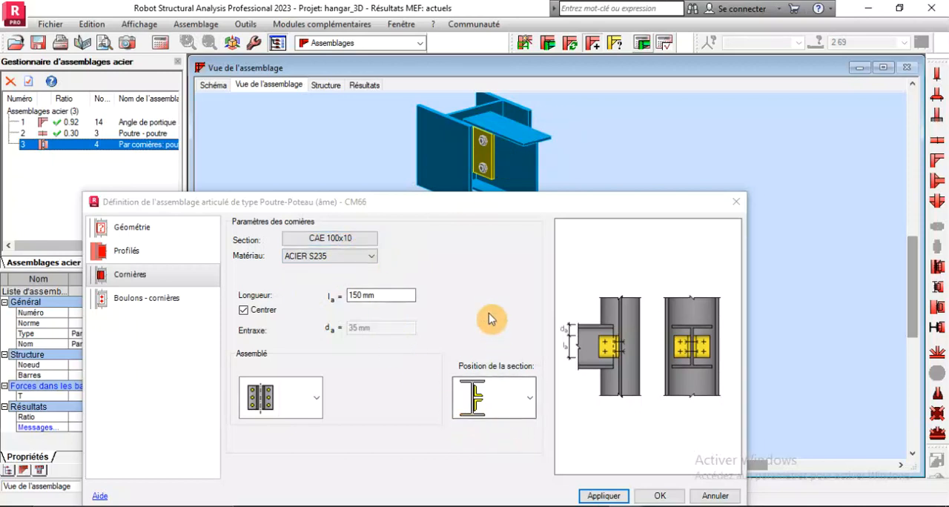
{"action": "left_click_drag", "start_coordinate": [479, 165], "coordinate": [488, 126]}
{"action": "scroll", "coordinate": [486, 143], "scroll_direction": "up", "scroll_amount": 3}
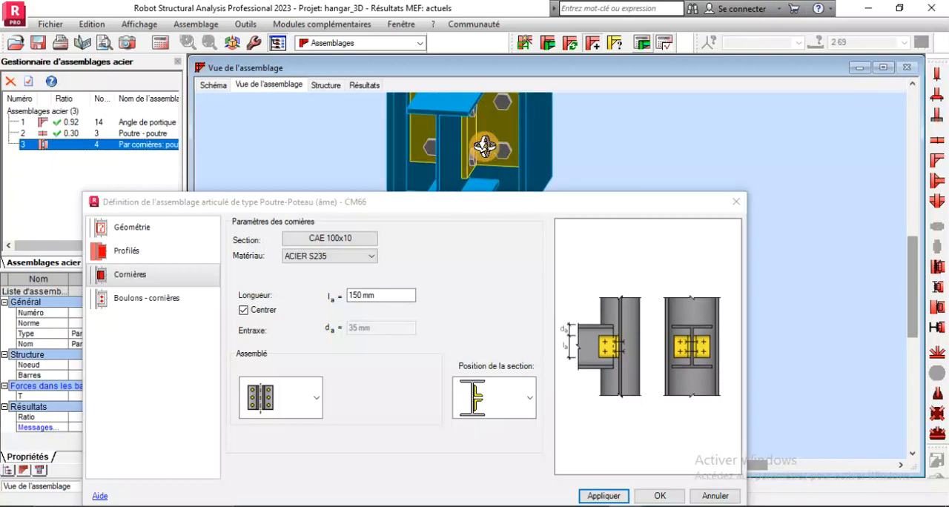
{"action": "scroll", "coordinate": [445, 154], "scroll_direction": "down", "scroll_amount": 3}
{"action": "left_click_drag", "start_coordinate": [452, 153], "coordinate": [485, 150]}
{"action": "scroll", "coordinate": [486, 145], "scroll_direction": "up", "scroll_amount": 3}
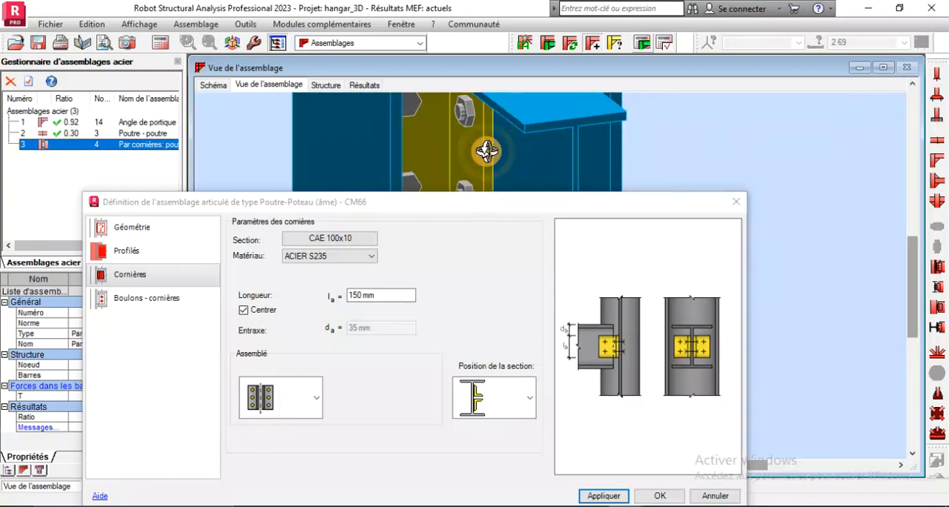
Set the diameter of the column-side cleat bolts to M14, apply the change and check the connection in 3D
{"action": "scroll", "coordinate": [474, 120], "scroll_direction": "down", "scroll_amount": 3}
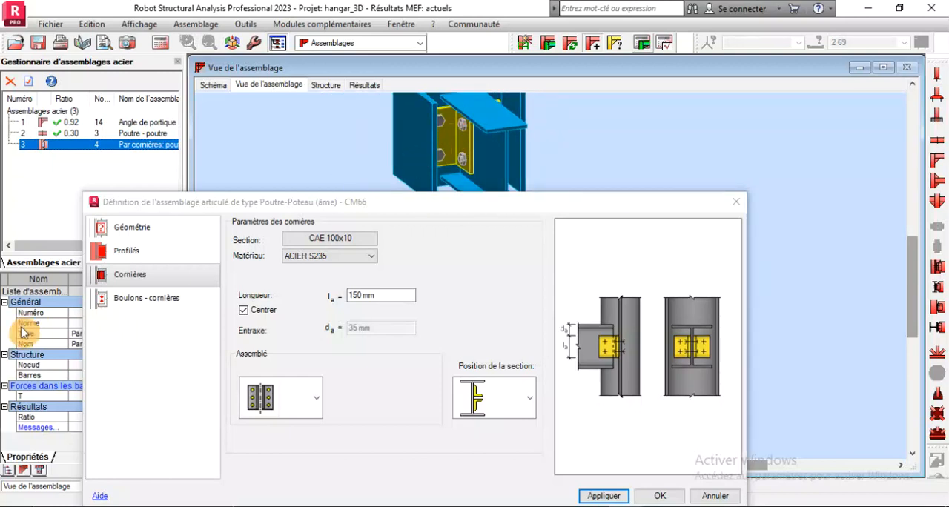
{"action": "left_click", "coordinate": [123, 305]}
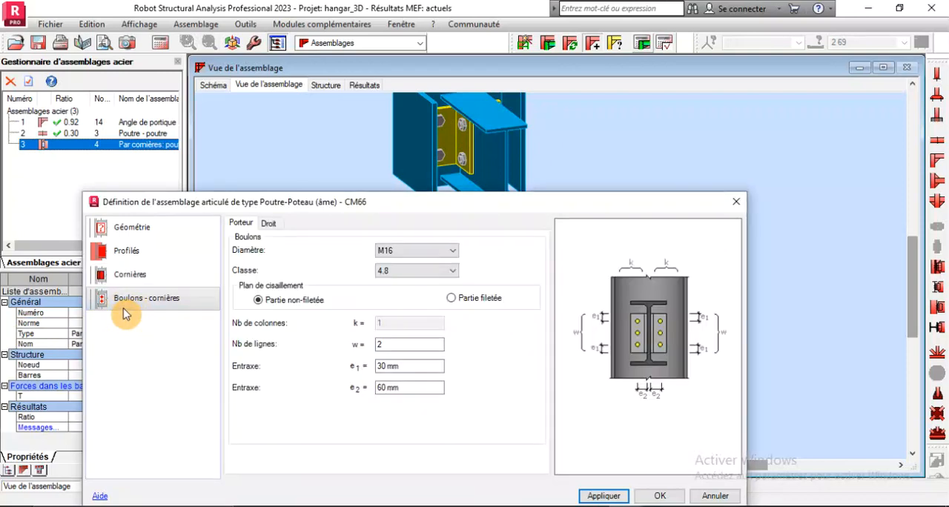
{"action": "left_click", "coordinate": [417, 252]}
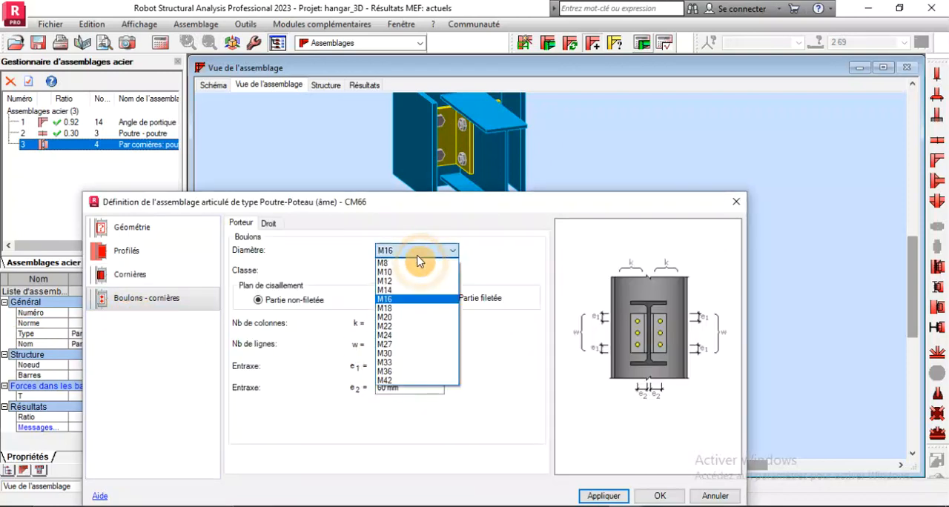
{"action": "left_click", "coordinate": [406, 296]}
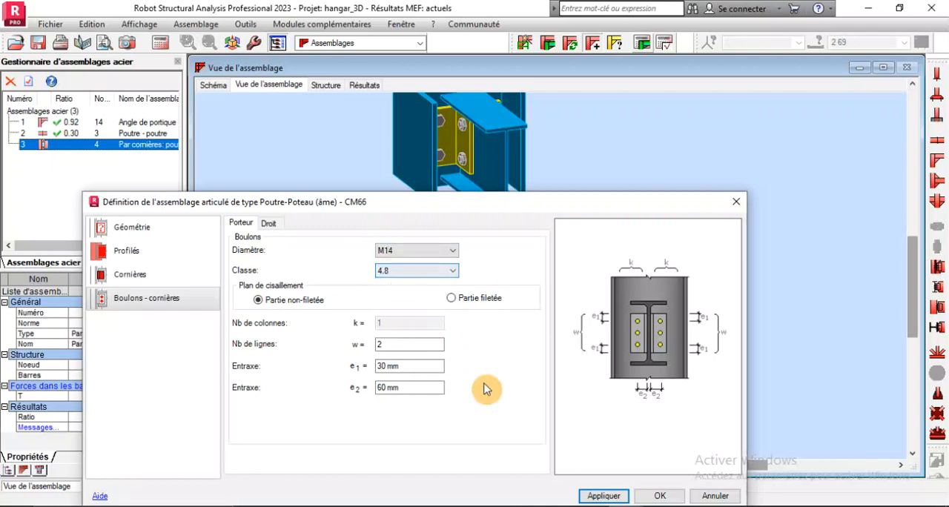
{"action": "left_click", "coordinate": [597, 497]}
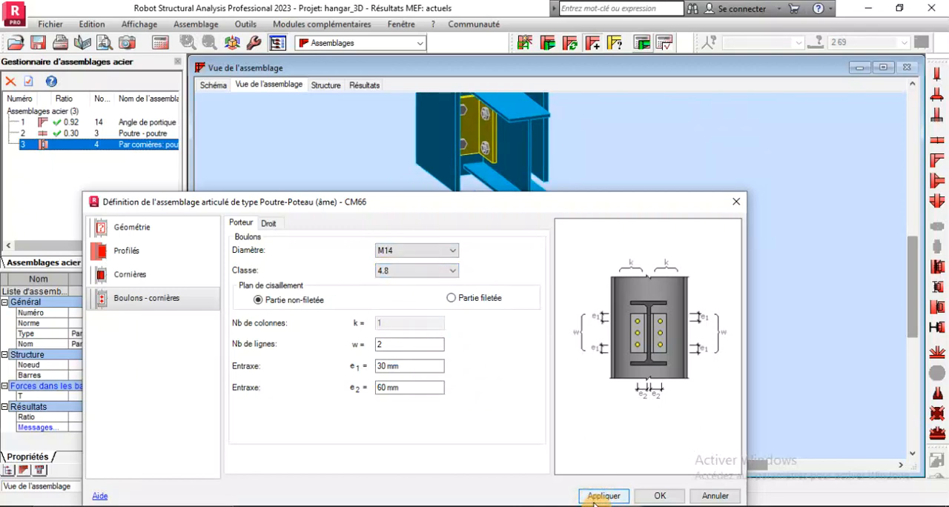
{"action": "left_click_drag", "start_coordinate": [487, 172], "coordinate": [497, 193]}
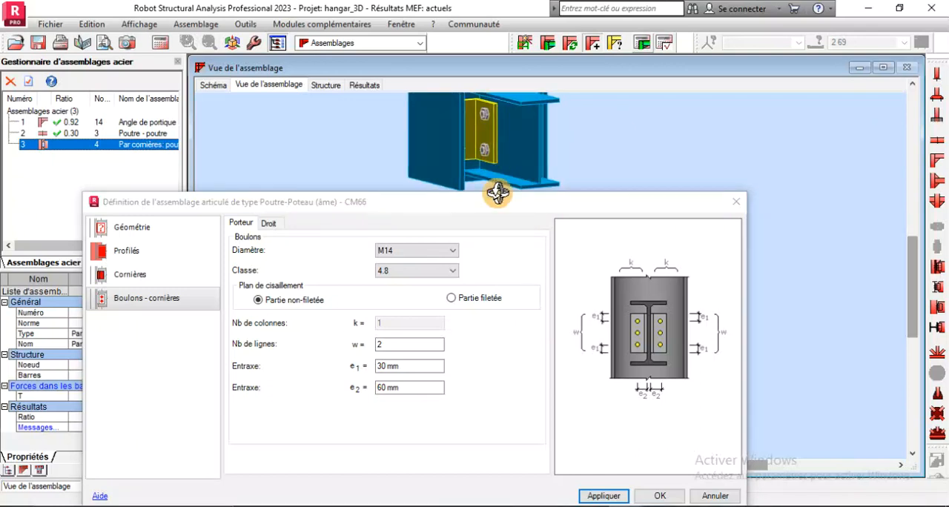
Set the beam's eccentricity from the column to 0 mm and accept the connection definition
{"action": "left_click", "coordinate": [146, 249]}
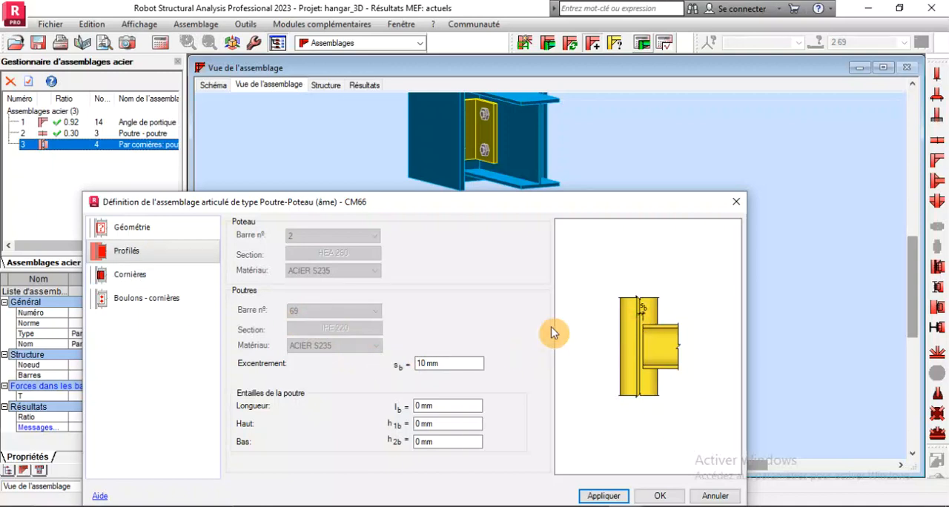
{"action": "left_click_drag", "start_coordinate": [445, 365], "coordinate": [364, 365]}
{"action": "type", "text": "0"}
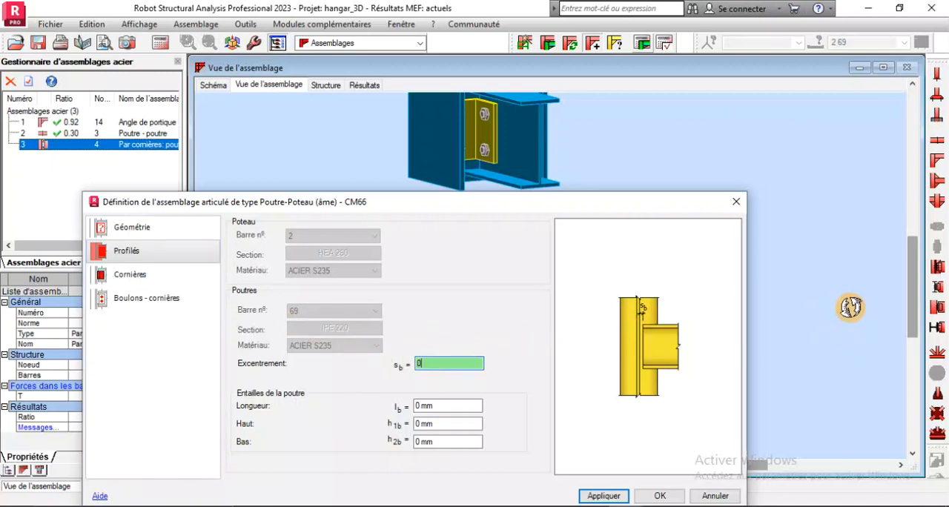
{"action": "left_click_drag", "start_coordinate": [474, 132], "coordinate": [475, 179]}
{"action": "scroll", "coordinate": [476, 180], "scroll_direction": "down", "scroll_amount": 3}
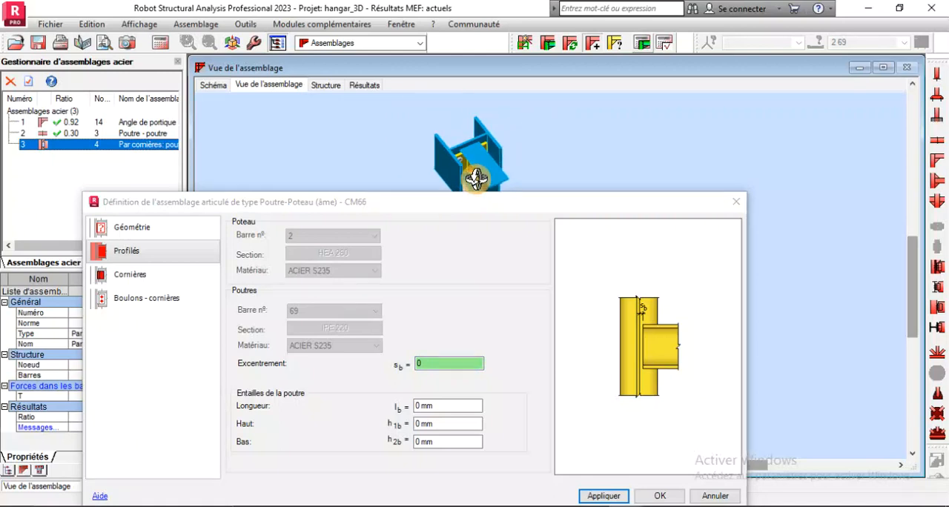
{"action": "scroll", "coordinate": [471, 157], "scroll_direction": "up", "scroll_amount": 9}
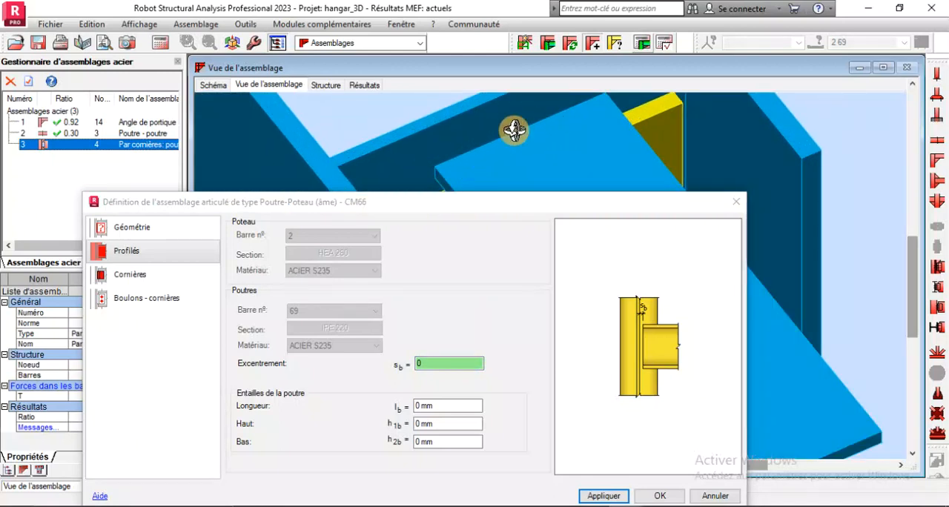
{"action": "left_click", "coordinate": [622, 497]}
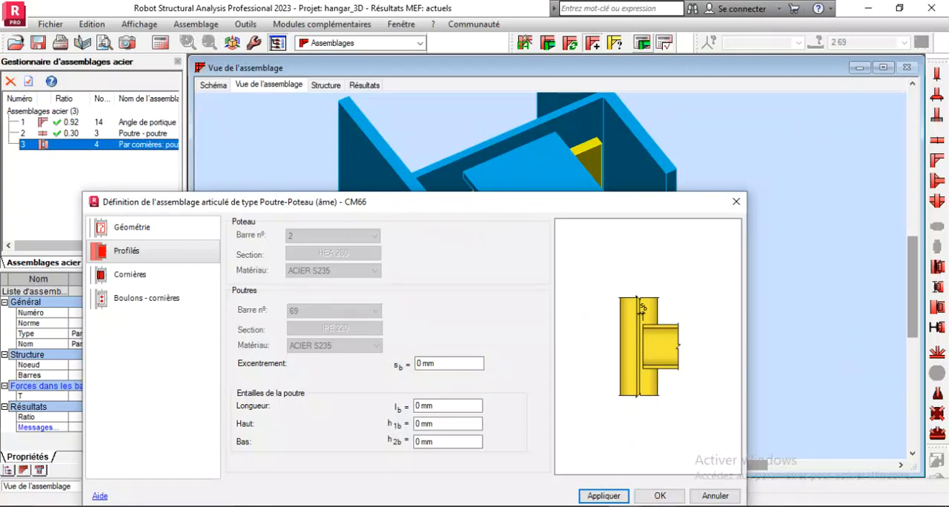
{"action": "left_click", "coordinate": [659, 496]}
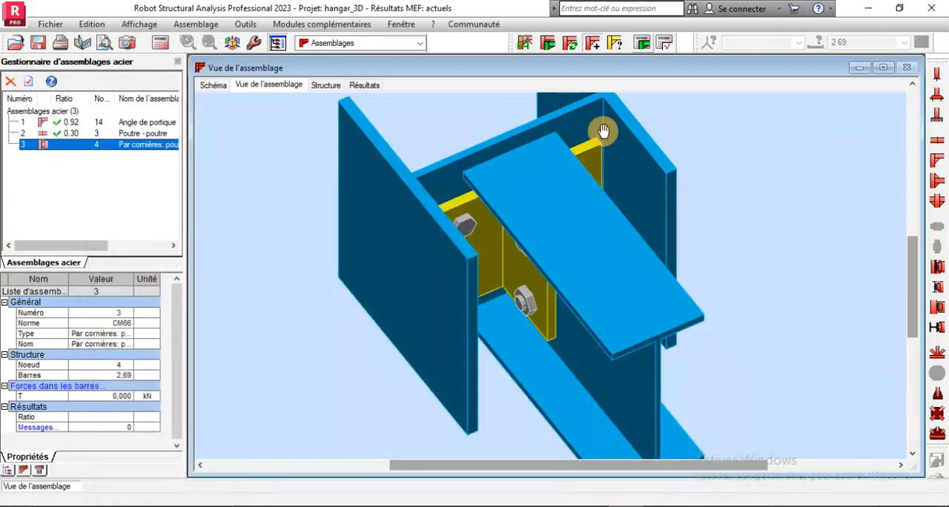
Calculate the angle-cleat connection, then review its results note and the connection in 3D
{"action": "left_click", "coordinate": [643, 44]}
{"action": "left_click", "coordinate": [543, 366]}
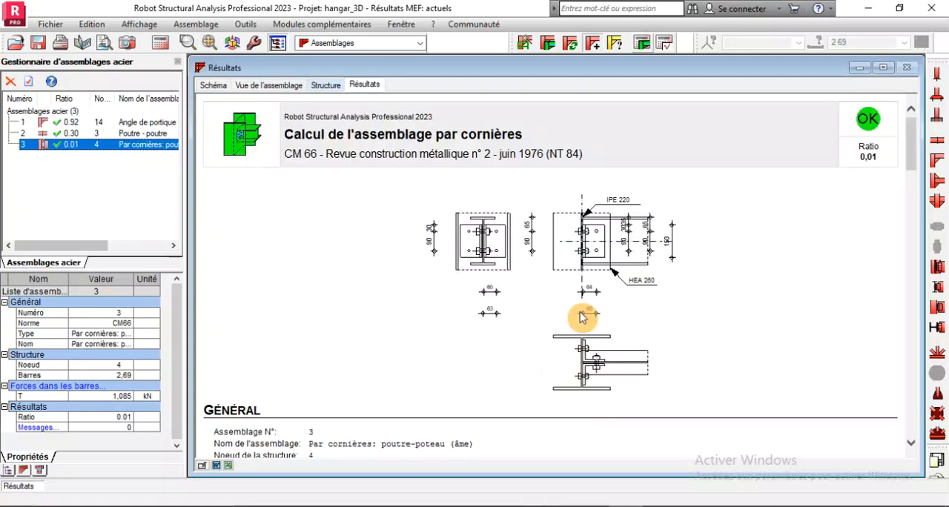
{"action": "scroll", "coordinate": [586, 307], "scroll_direction": "down", "scroll_amount": 20}
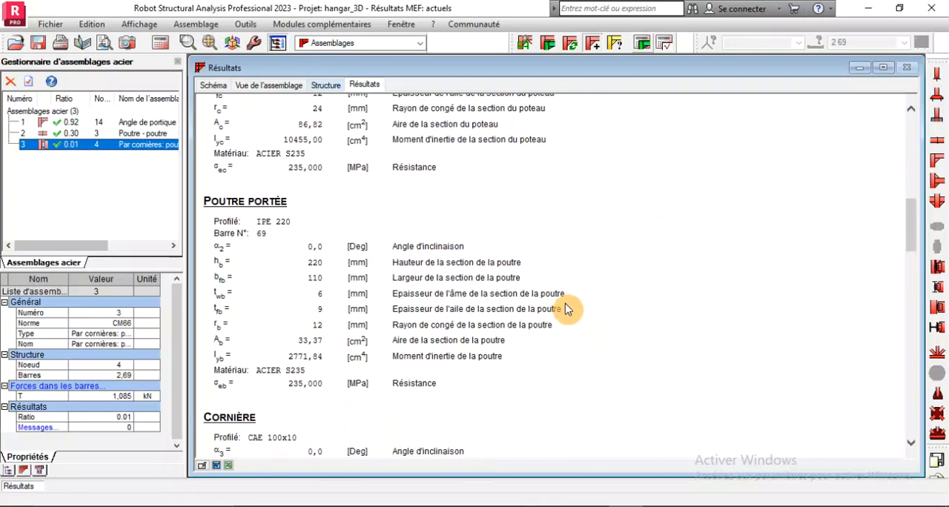
{"action": "scroll", "coordinate": [562, 317], "scroll_direction": "down", "scroll_amount": 5}
{"action": "scroll", "coordinate": [562, 317], "scroll_direction": "up", "scroll_amount": 20}
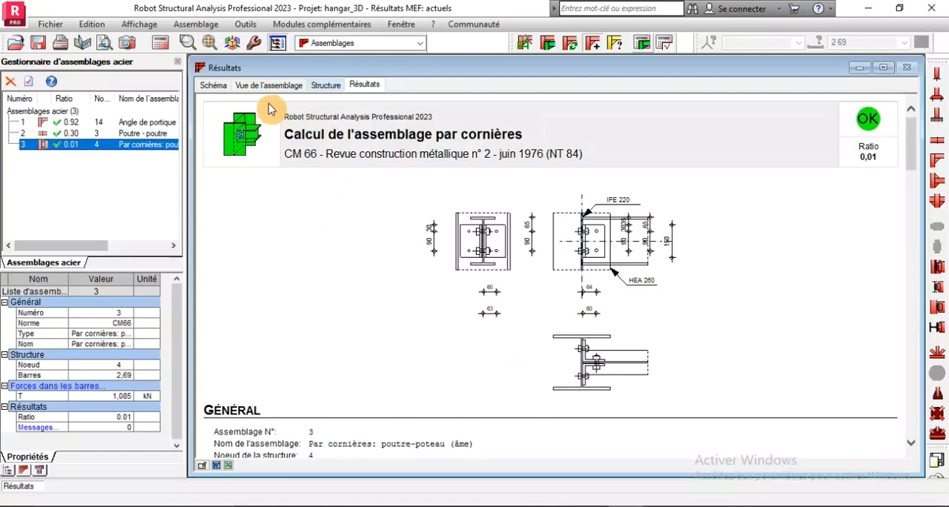
{"action": "left_click", "coordinate": [253, 89]}
{"action": "middle_click_drag", "start_coordinate": [507, 248], "coordinate": [570, 229], "text": "shift"}
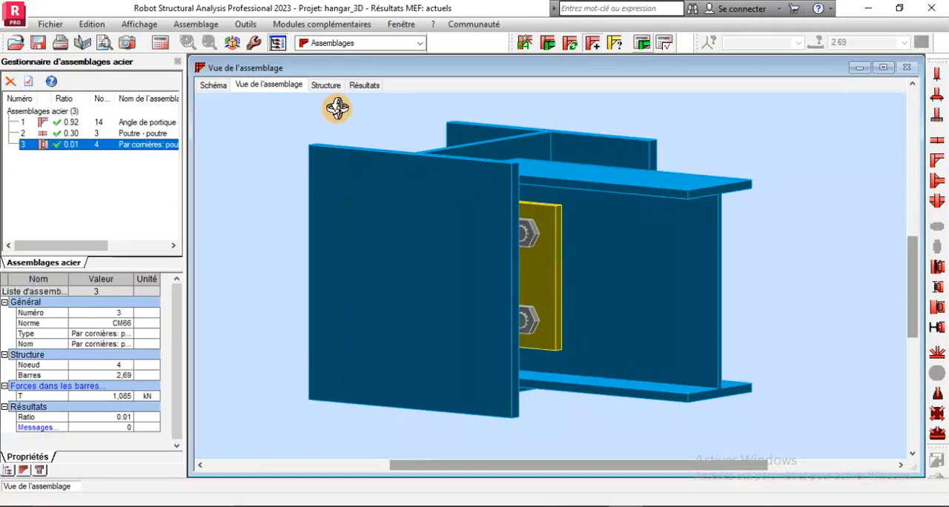
Try the CAE 50x5 pannes section for the angle cleats of connection 3 and inspect them in 3D
{"action": "left_click", "coordinate": [100, 147]}
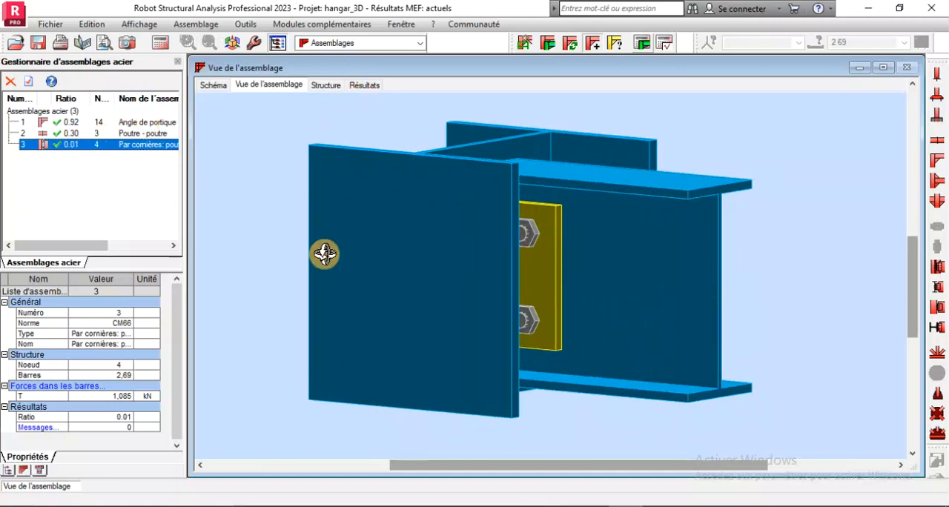
{"action": "double_click", "coordinate": [77, 145]}
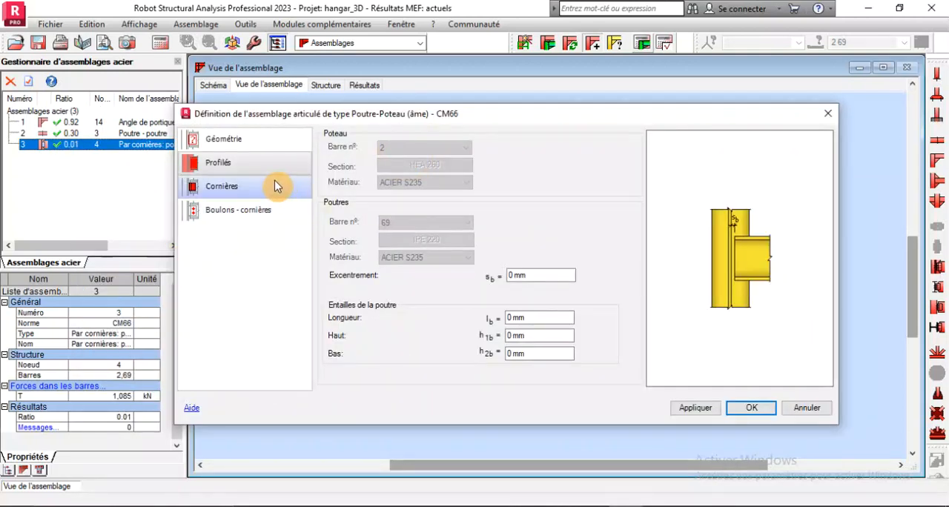
{"action": "left_click", "coordinate": [222, 187]}
{"action": "left_click", "coordinate": [417, 154]}
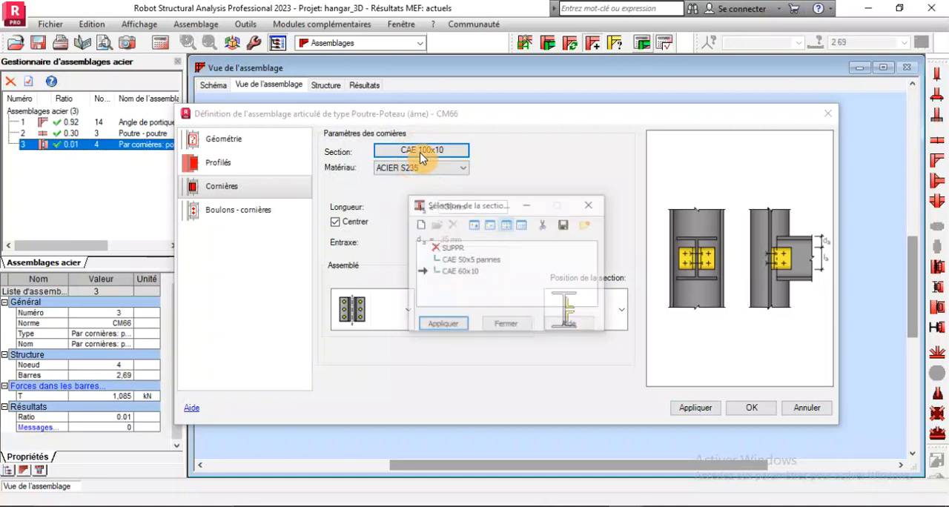
{"action": "left_click", "coordinate": [457, 261]}
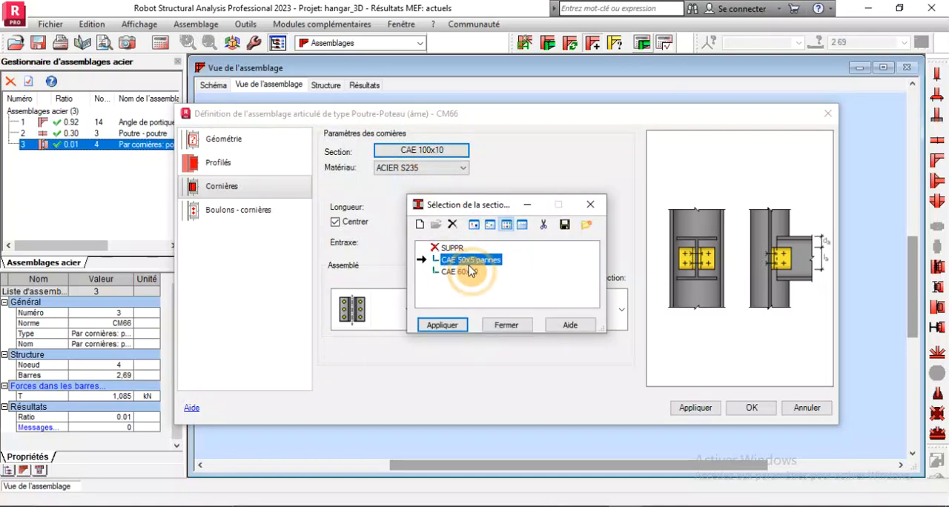
{"action": "left_click", "coordinate": [444, 326]}
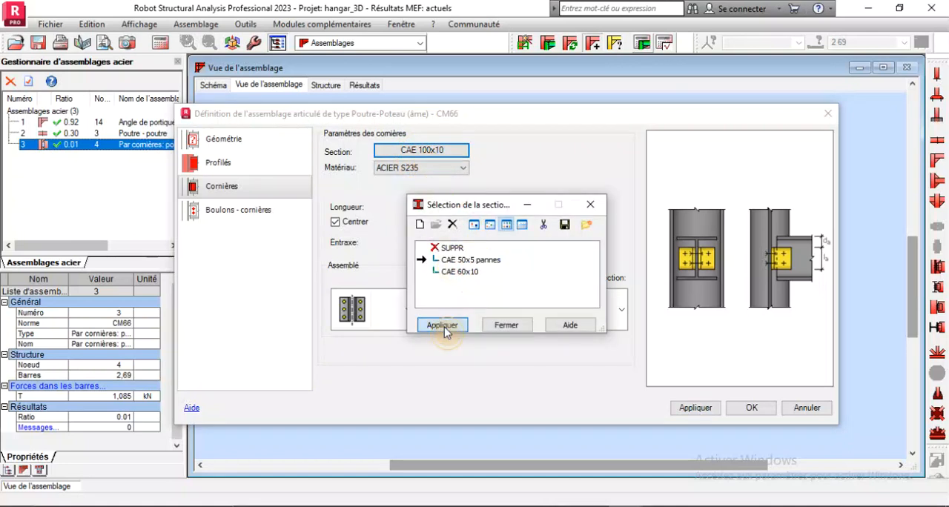
{"action": "left_click", "coordinate": [701, 409]}
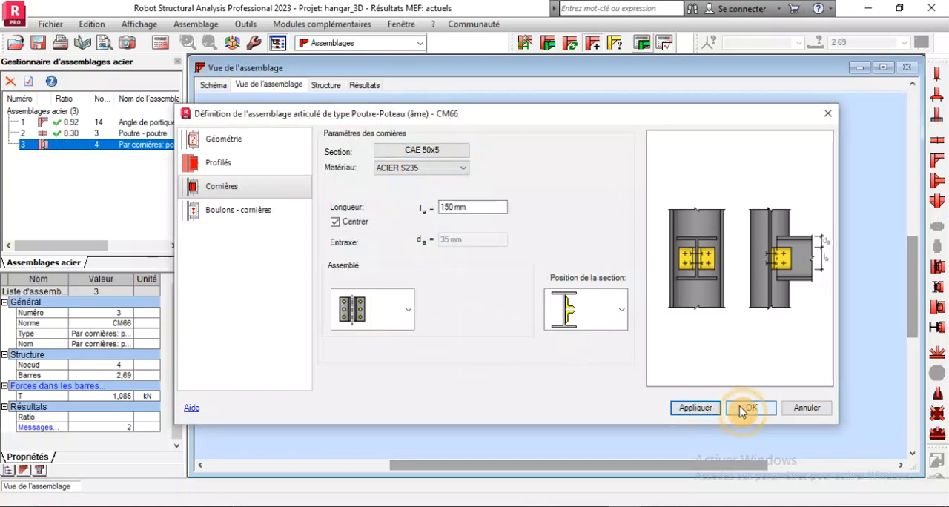
{"action": "left_click", "coordinate": [749, 409]}
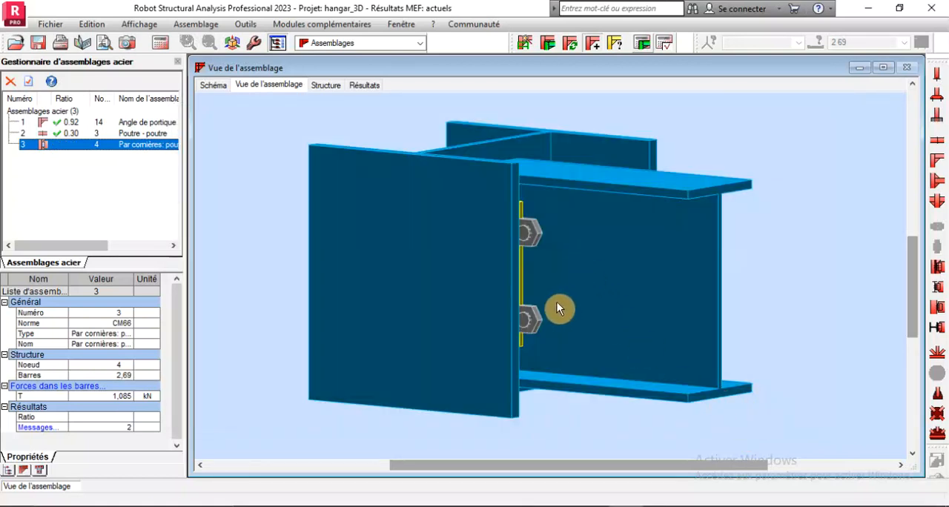
{"action": "right_click", "coordinate": [798, 137]}
{"action": "left_click", "coordinate": [767, 193]}
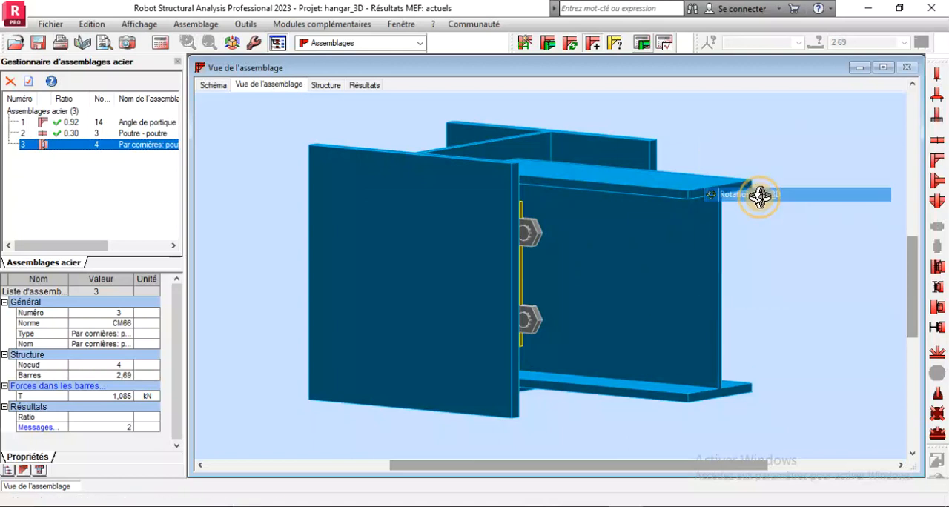
{"action": "left_click_drag", "start_coordinate": [758, 195], "coordinate": [648, 231]}
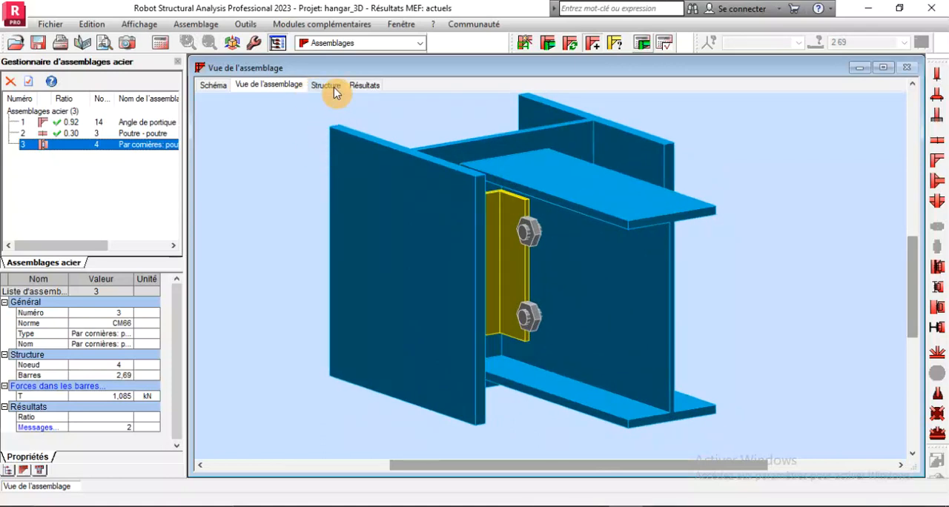
Add the CAE 80x8 angle from the OTUA database to the sections available for the connection's cleats
{"action": "double_click", "coordinate": [69, 154]}
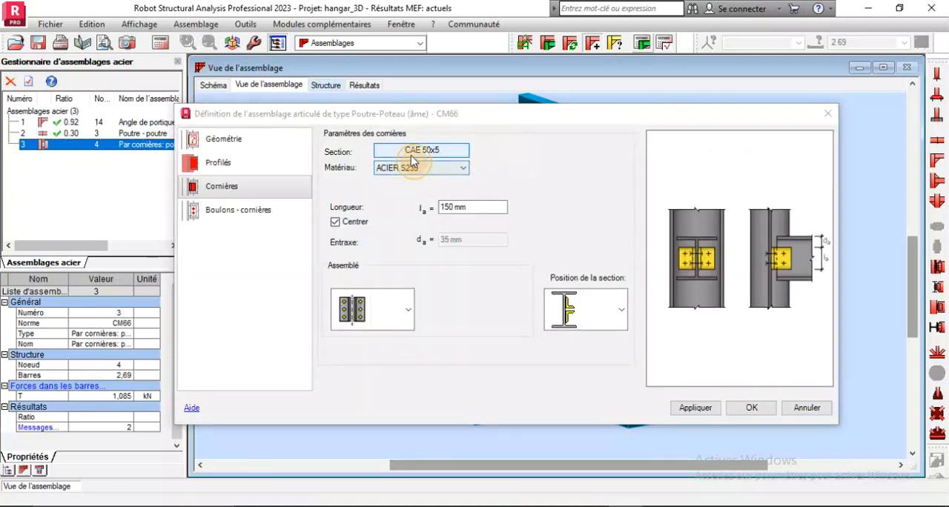
{"action": "left_click", "coordinate": [419, 150]}
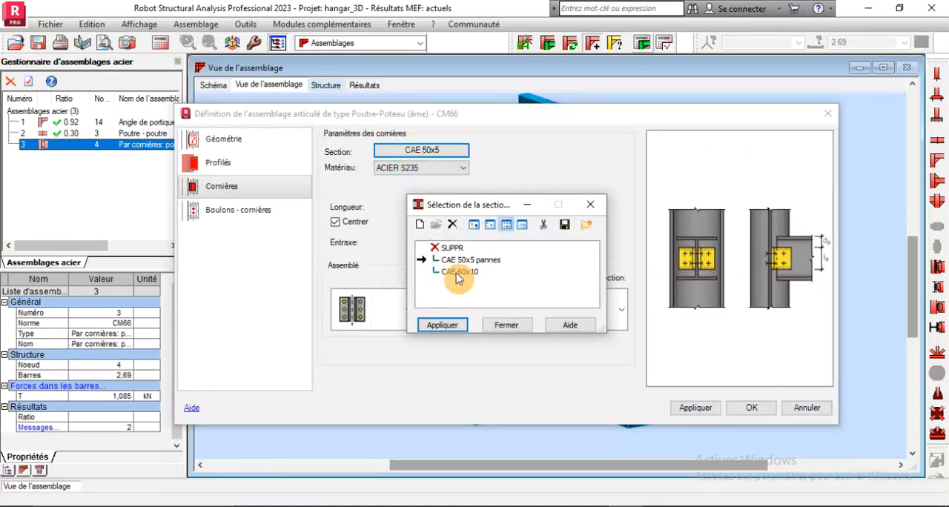
{"action": "left_click", "coordinate": [420, 225]}
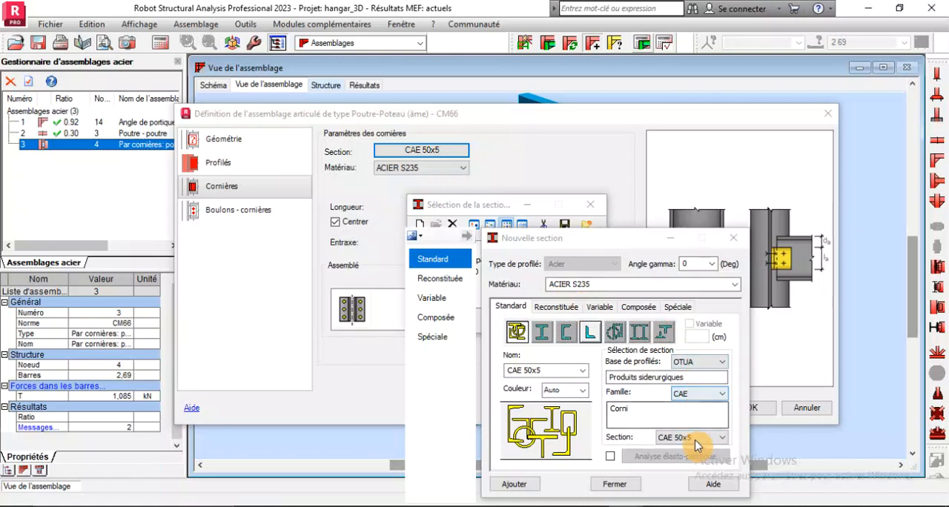
{"action": "left_click", "coordinate": [697, 444]}
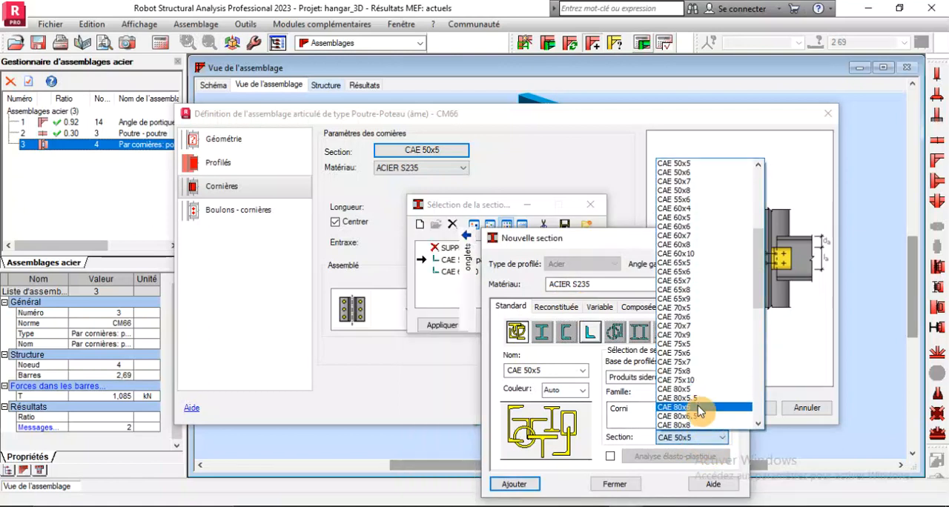
{"action": "left_click", "coordinate": [701, 425]}
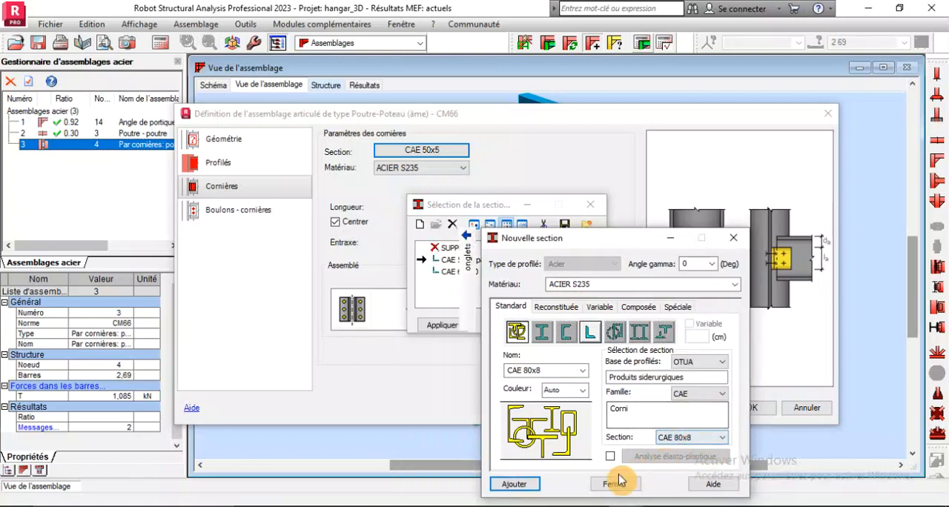
{"action": "left_click", "coordinate": [507, 486]}
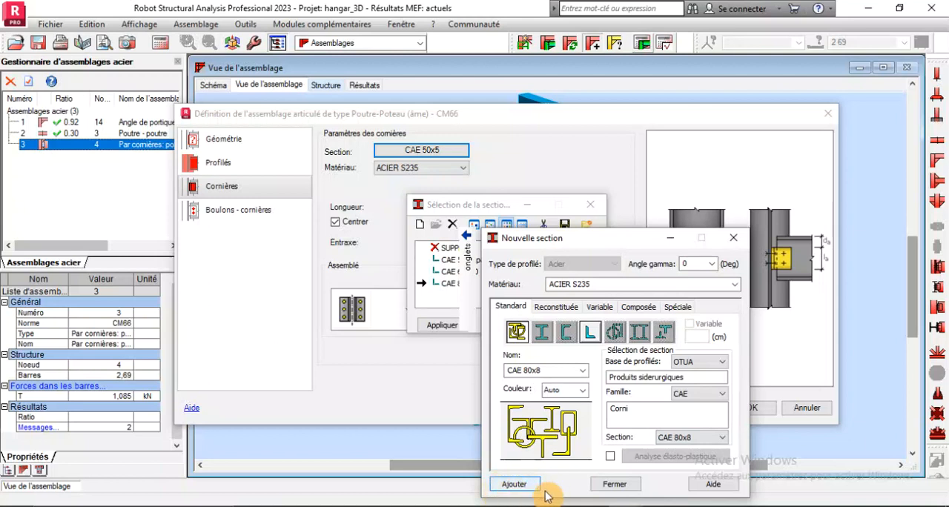
{"action": "left_click", "coordinate": [614, 485]}
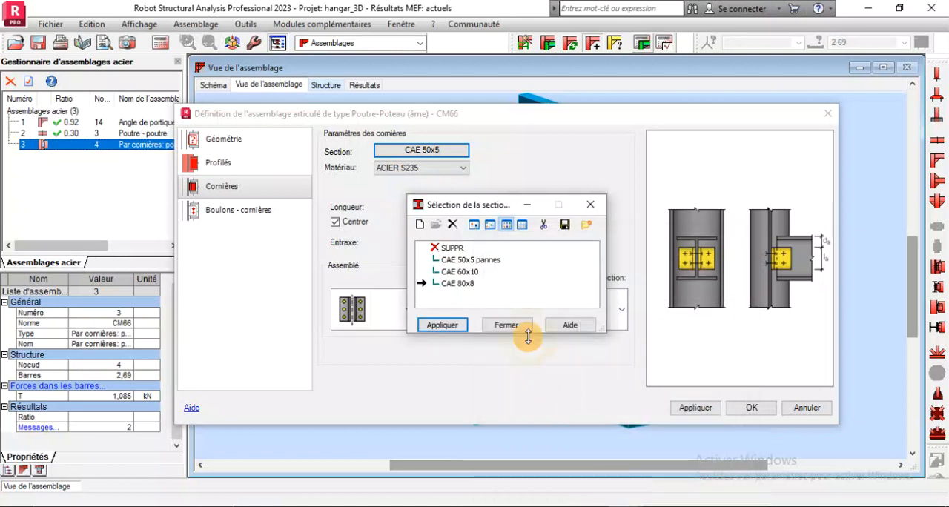
Assign the CAE 80x8 section to the angle cleats and accept the connection definition
{"action": "left_click", "coordinate": [430, 325]}
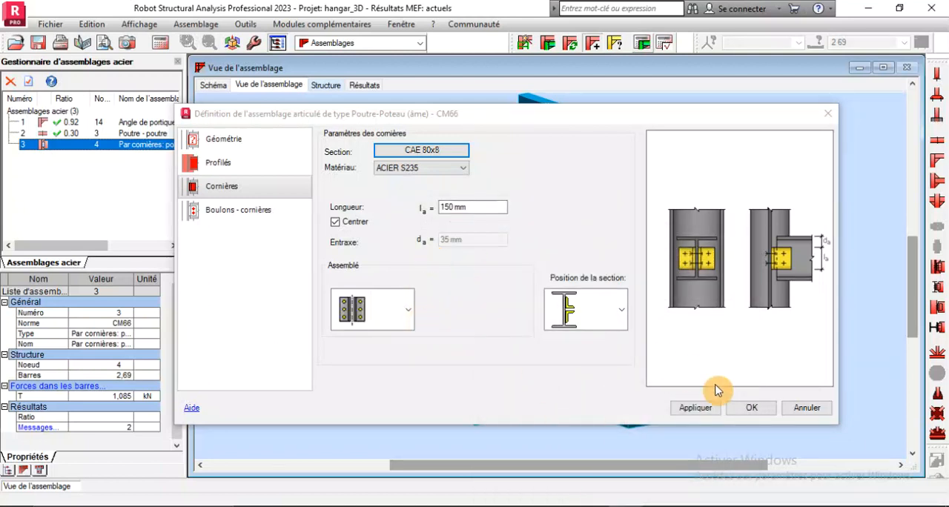
{"action": "left_click", "coordinate": [751, 408]}
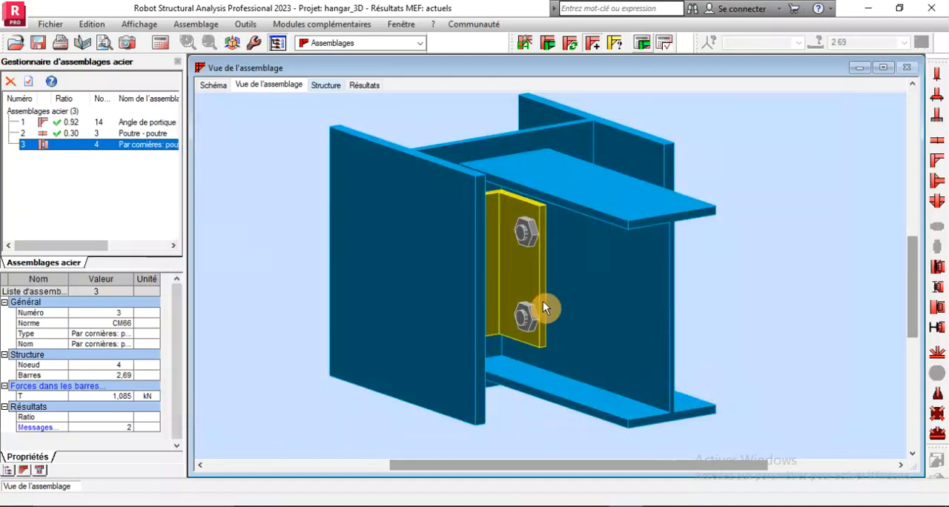
{"action": "scroll", "coordinate": [623, 301], "scroll_direction": "down", "scroll_amount": 3}
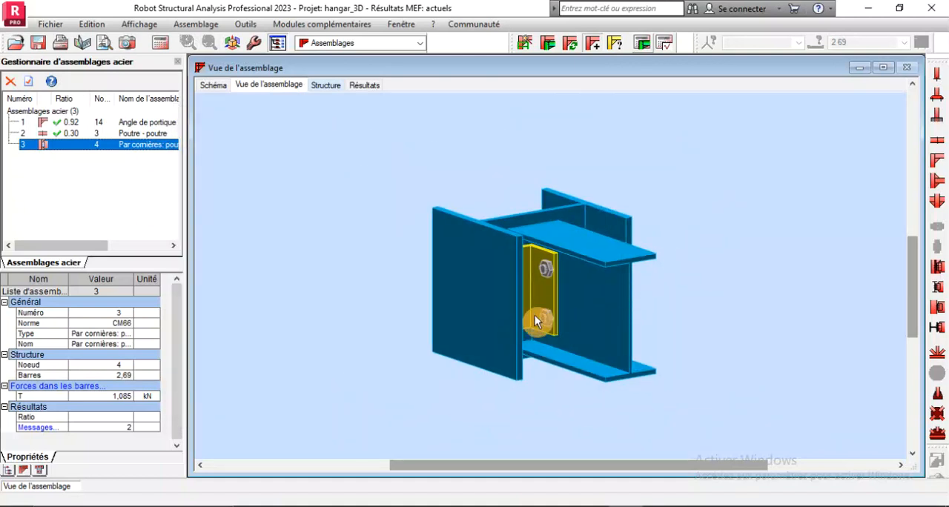
Try a 25 mm spacing e2 for the column-side (Porteur) bolts of connection 3's angle cleats
{"action": "scroll", "coordinate": [550, 279], "scroll_direction": "up", "scroll_amount": 3}
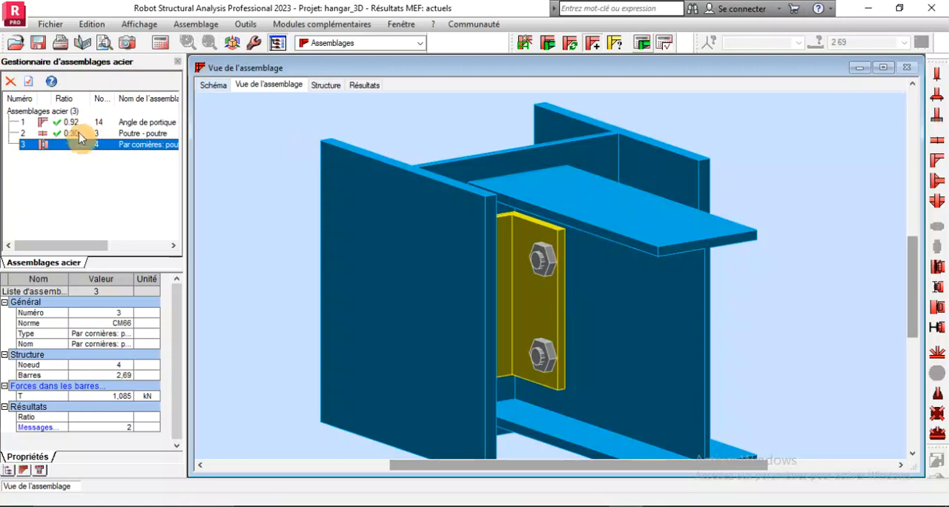
{"action": "left_click", "coordinate": [82, 145]}
{"action": "left_click", "coordinate": [82, 146]}
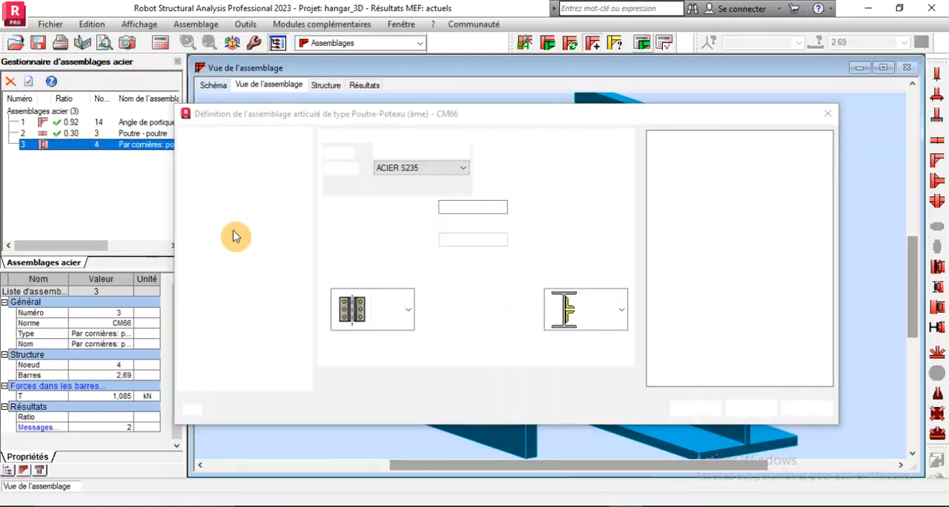
{"action": "left_click", "coordinate": [214, 214]}
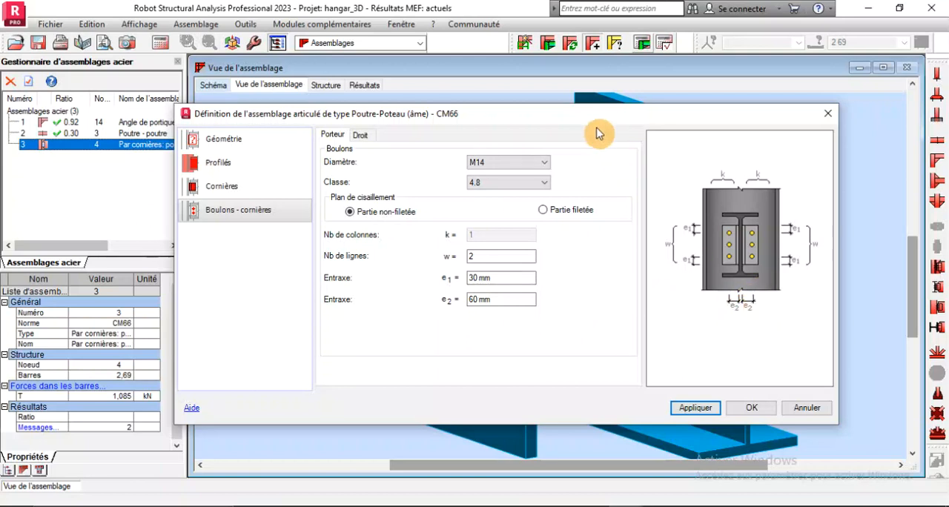
{"action": "left_click_drag", "start_coordinate": [580, 121], "coordinate": [586, 299]}
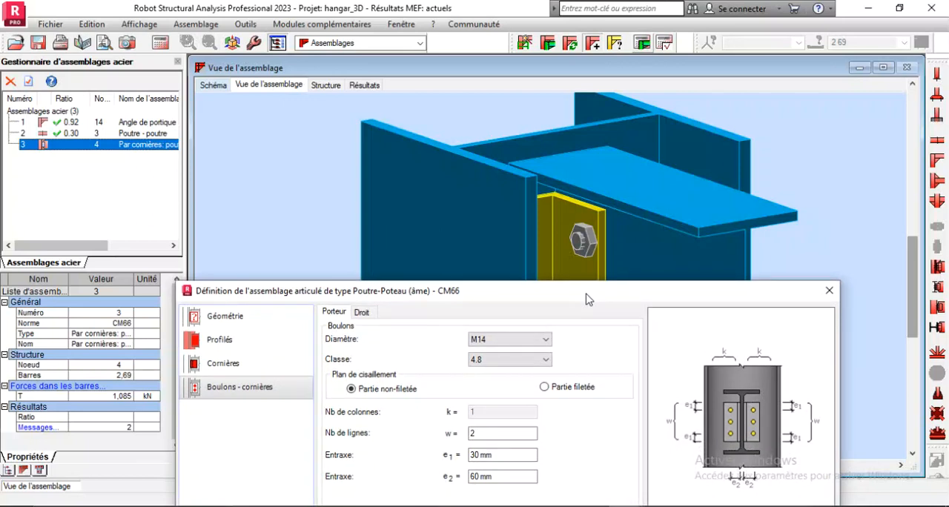
{"action": "left_click_drag", "start_coordinate": [586, 299], "coordinate": [577, 168]}
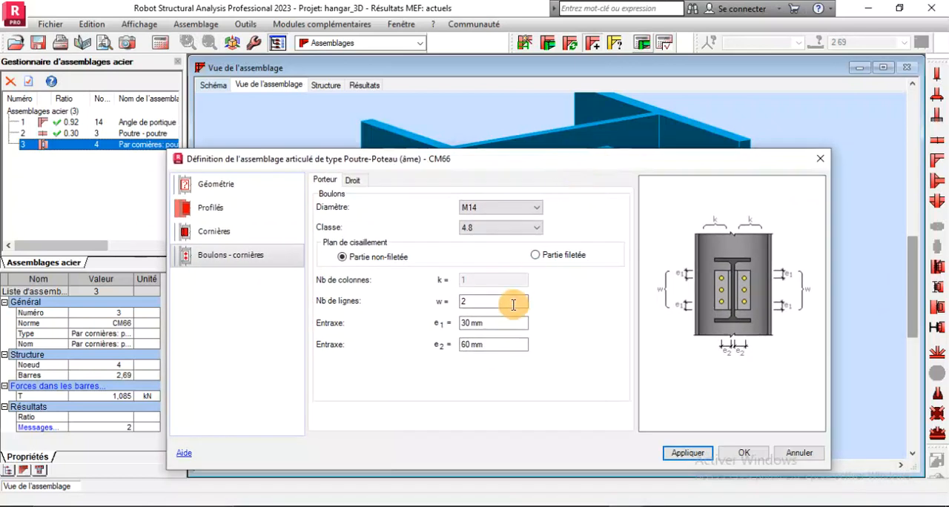
{"action": "left_click_drag", "start_coordinate": [525, 323], "coordinate": [422, 319]}
{"action": "type", "text": "25"}
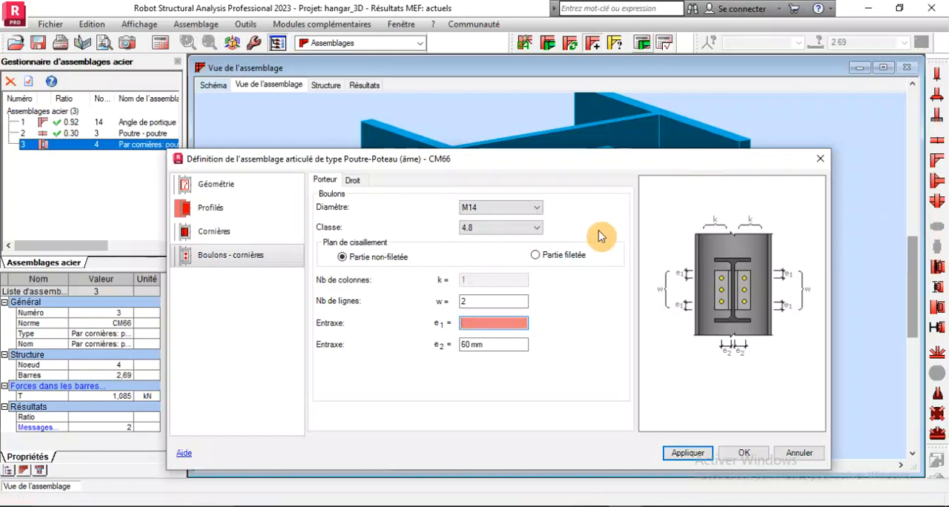
{"action": "left_click", "coordinate": [497, 345]}
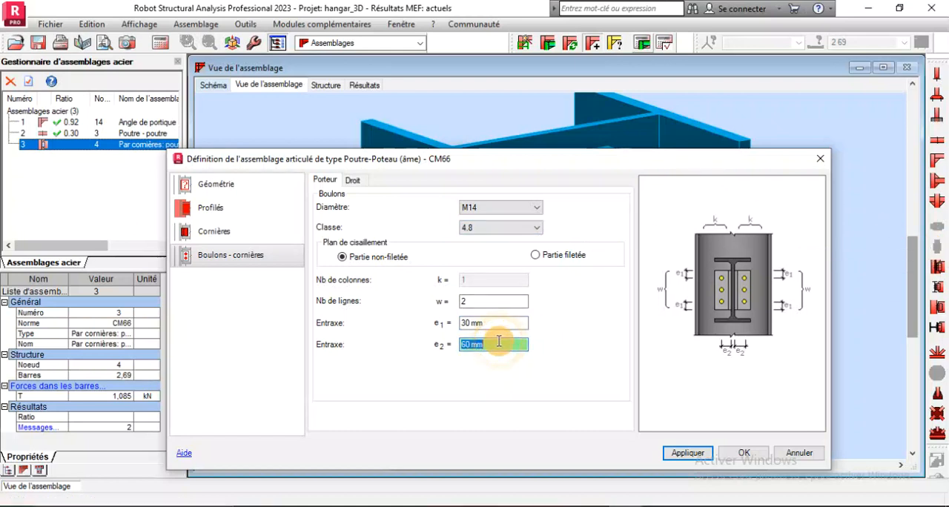
{"action": "left_click", "coordinate": [681, 464]}
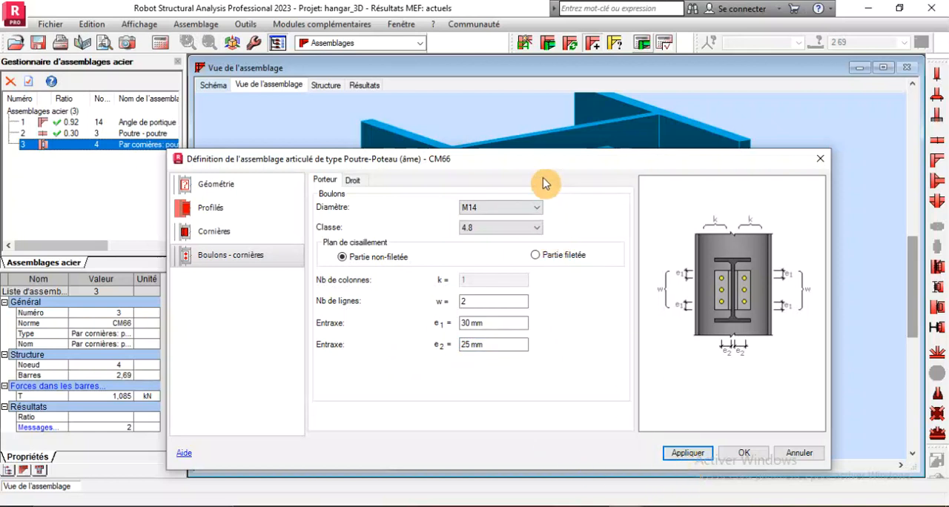
Try a 20 mm spacing e2 for the column-side cleat bolts and inspect their position in the 3D view
{"action": "left_click", "coordinate": [561, 288]}
{"action": "left_click_drag", "start_coordinate": [542, 168], "coordinate": [566, 168]}
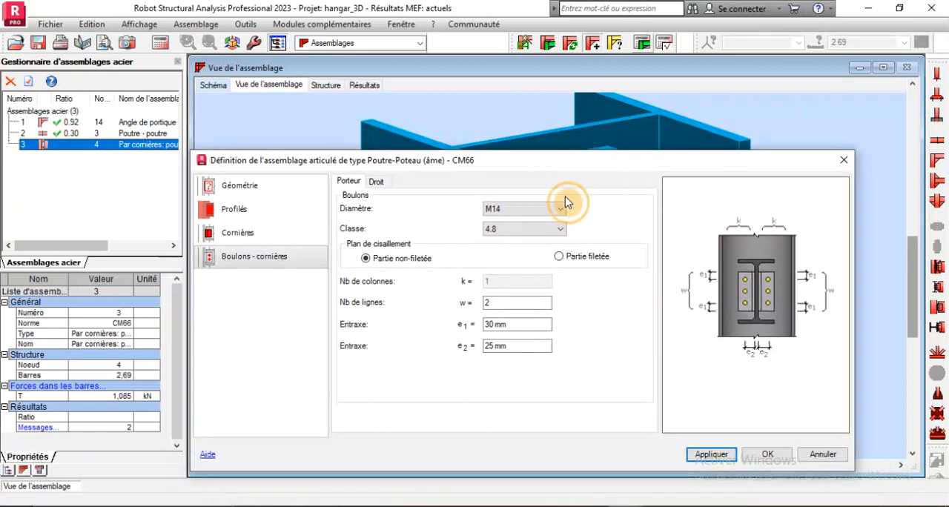
{"action": "left_click", "coordinate": [516, 349]}
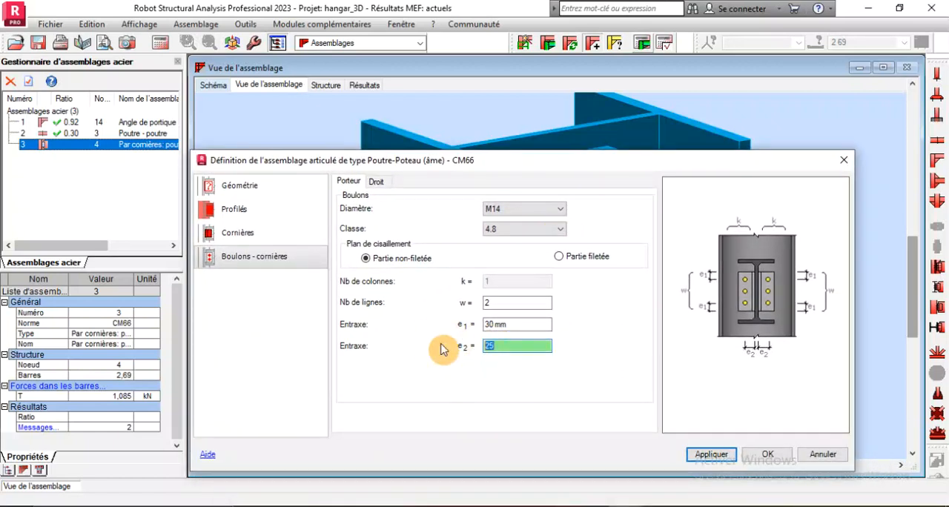
{"action": "type", "text": "20"}
{"action": "left_click", "coordinate": [726, 453]}
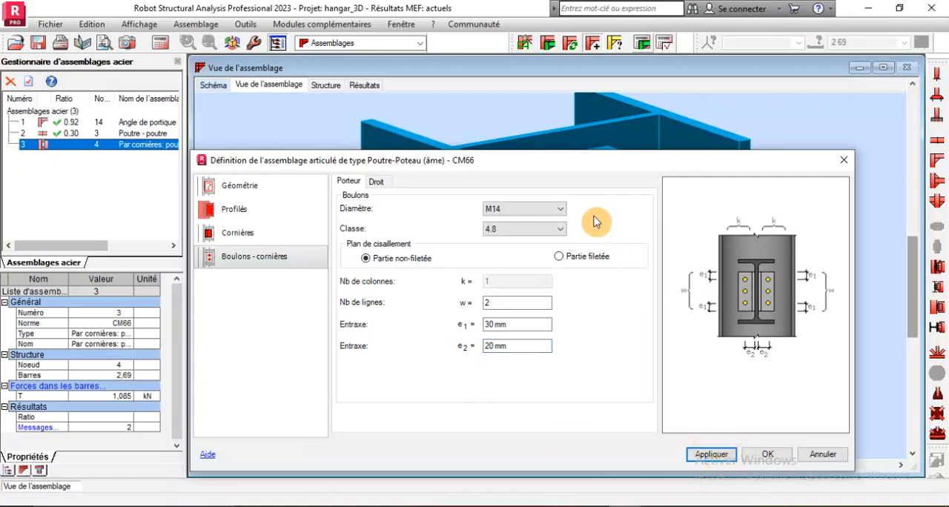
{"action": "left_click_drag", "start_coordinate": [553, 167], "coordinate": [625, 407]}
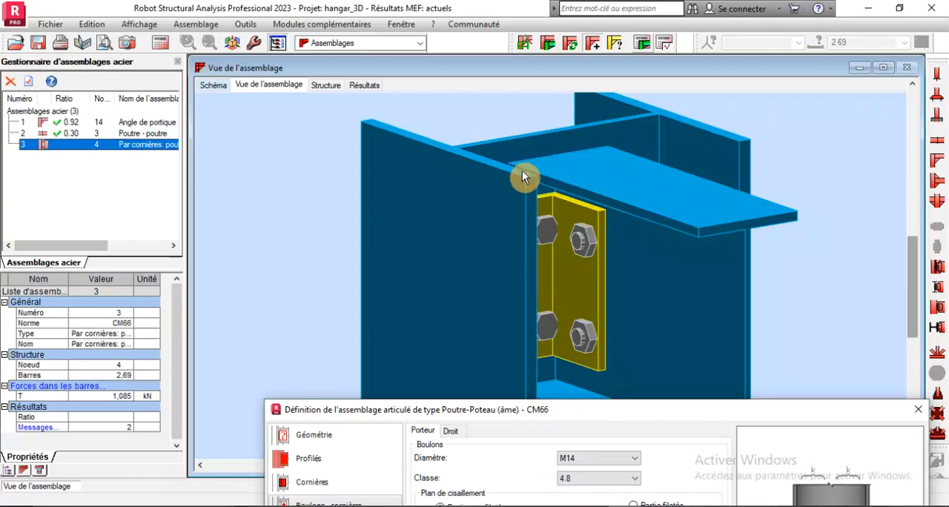
{"action": "scroll", "coordinate": [523, 176], "scroll_direction": "down", "scroll_amount": 2}
{"action": "right_click", "coordinate": [605, 149]}
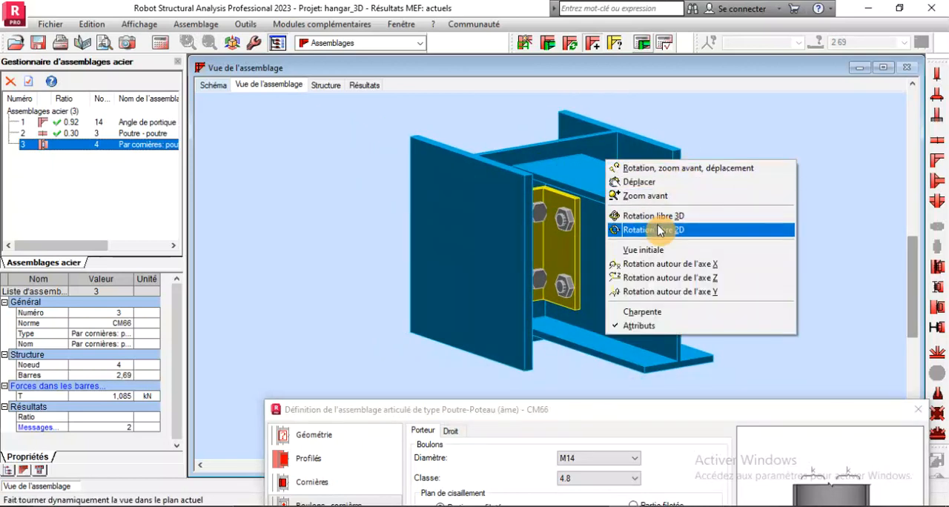
{"action": "left_click", "coordinate": [663, 228]}
{"action": "left_click_drag", "start_coordinate": [660, 218], "coordinate": [589, 232]}
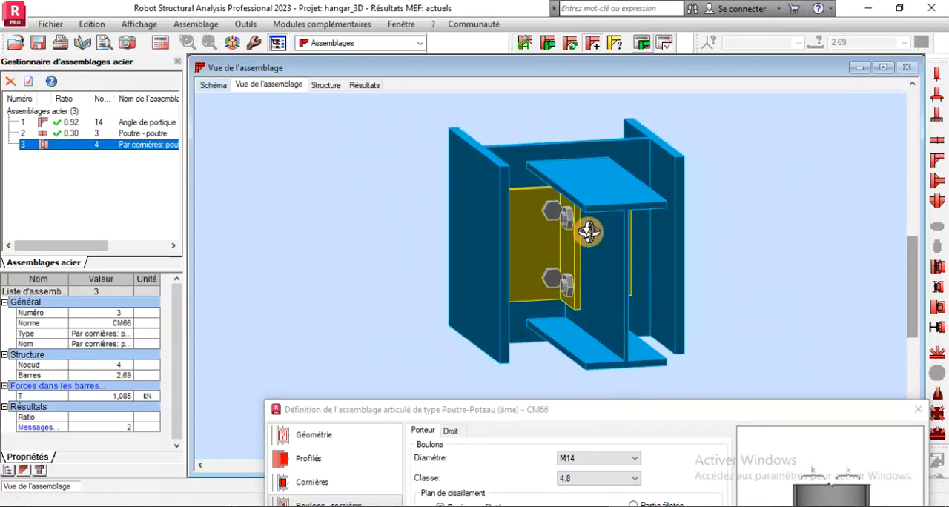
Try a 40 mm spacing e2 for the column-side cleat bolts and check them in 3D
{"action": "left_click_drag", "start_coordinate": [519, 410], "coordinate": [299, 177]}
{"action": "left_click", "coordinate": [365, 362]}
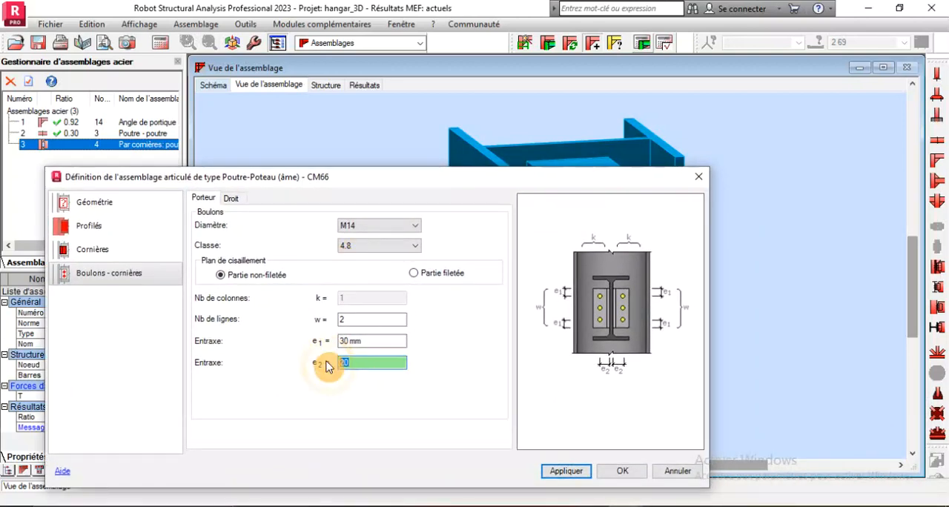
{"action": "type", "text": "40"}
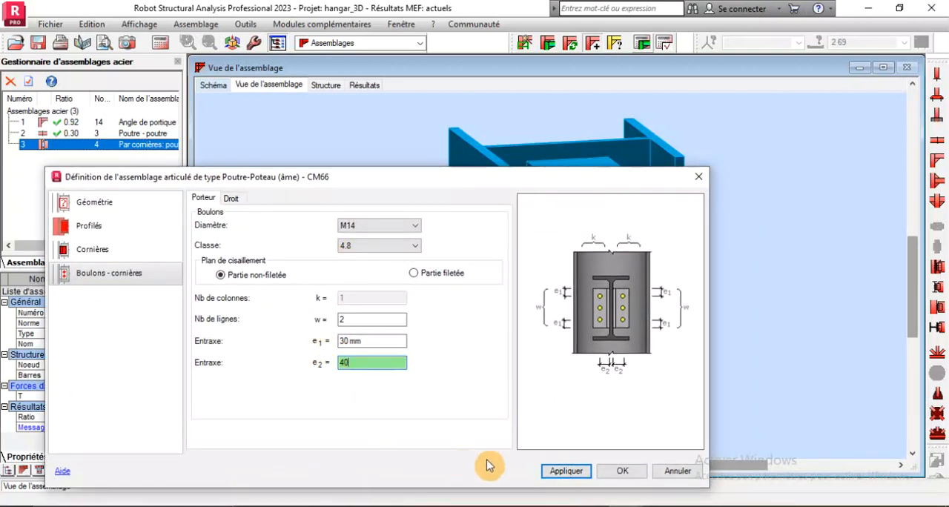
{"action": "left_click", "coordinate": [565, 472]}
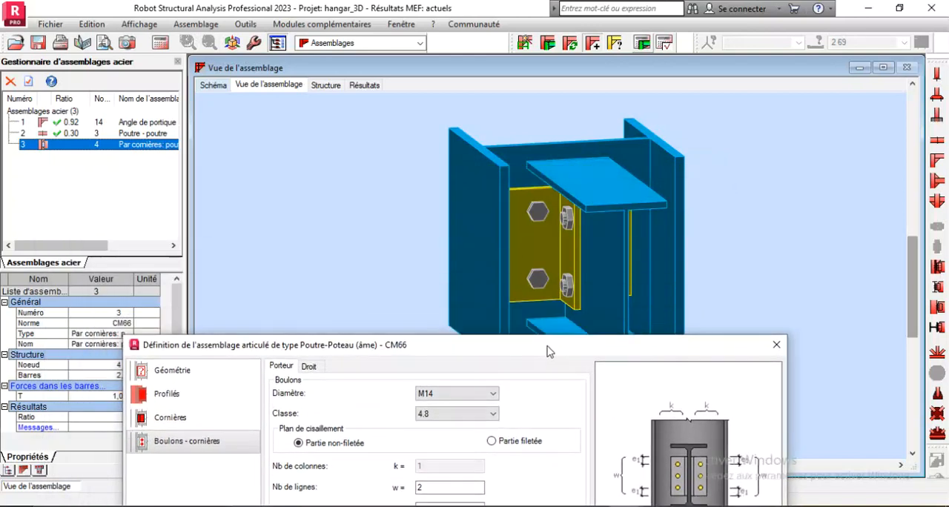
{"action": "mouse_move", "coordinate": [568, 276]}
{"action": "left_mouse_down"}
{"action": "mouse_move", "coordinate": [545, 267]}
{"action": "mouse_move", "coordinate": [566, 268]}
{"action": "left_mouse_up"}
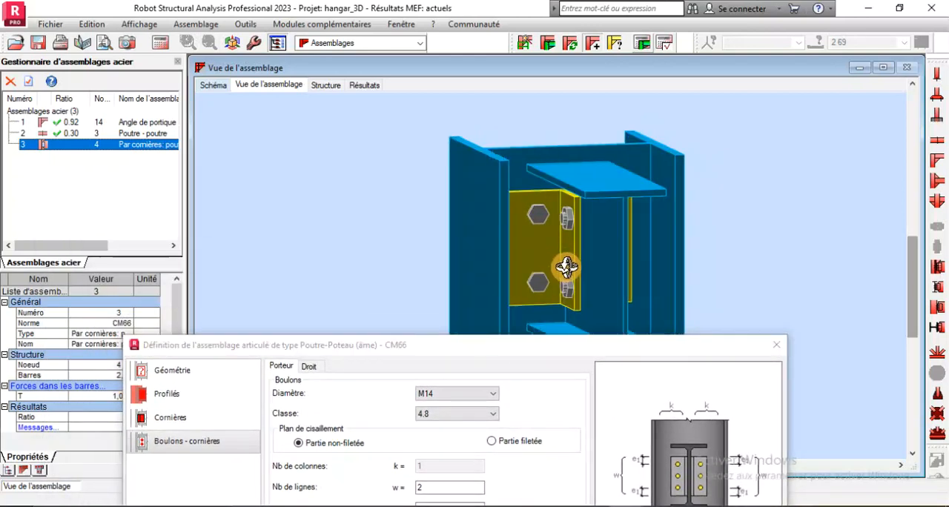
Set the column-side cleat bolts' spacing e2 to 45 mm and inspect the connection in 3D
{"action": "left_click_drag", "start_coordinate": [546, 346], "coordinate": [488, 117]}
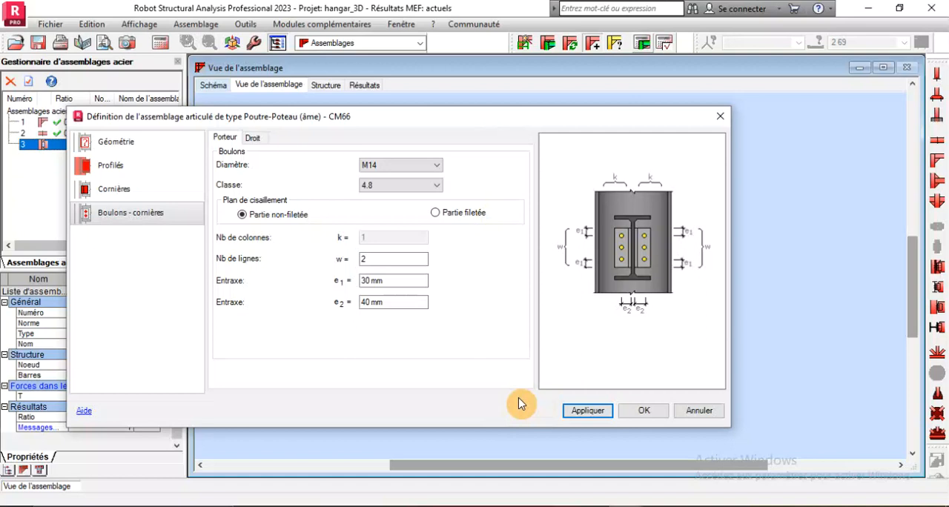
{"action": "left_click", "coordinate": [395, 299]}
{"action": "left_click_drag", "start_coordinate": [395, 299], "coordinate": [304, 292]}
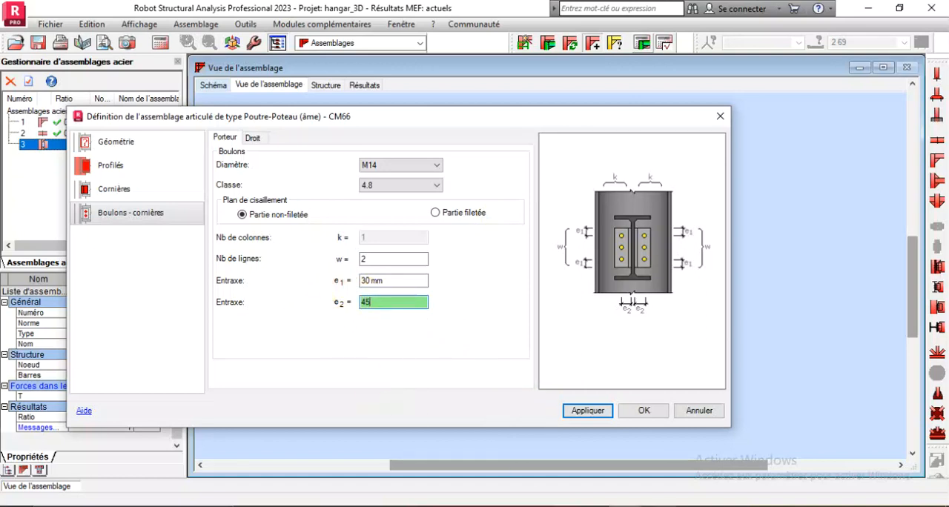
{"action": "left_click", "coordinate": [594, 410]}
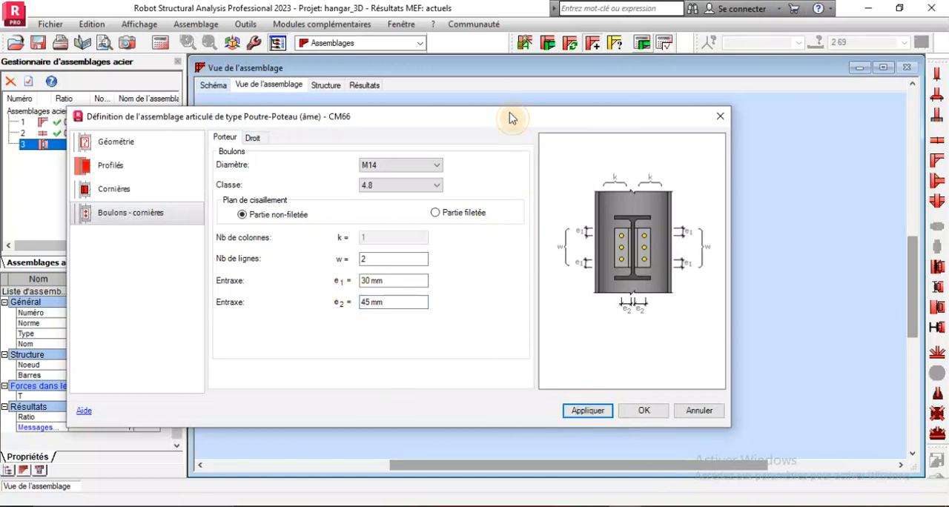
{"action": "left_click_drag", "start_coordinate": [512, 119], "coordinate": [554, 356]}
{"action": "middle_click_drag", "start_coordinate": [534, 285], "coordinate": [454, 187], "text": "shift"}
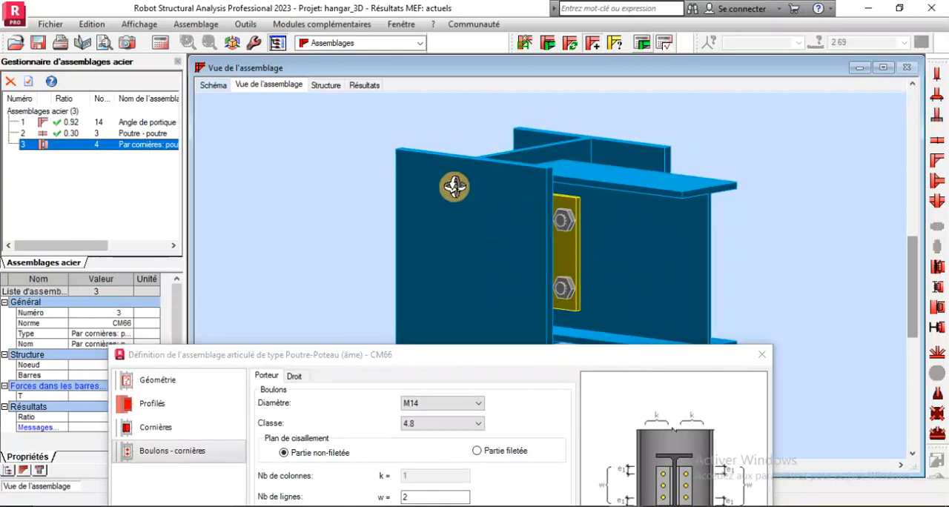
{"action": "scroll", "coordinate": [371, 185], "scroll_direction": "down", "scroll_amount": 3}
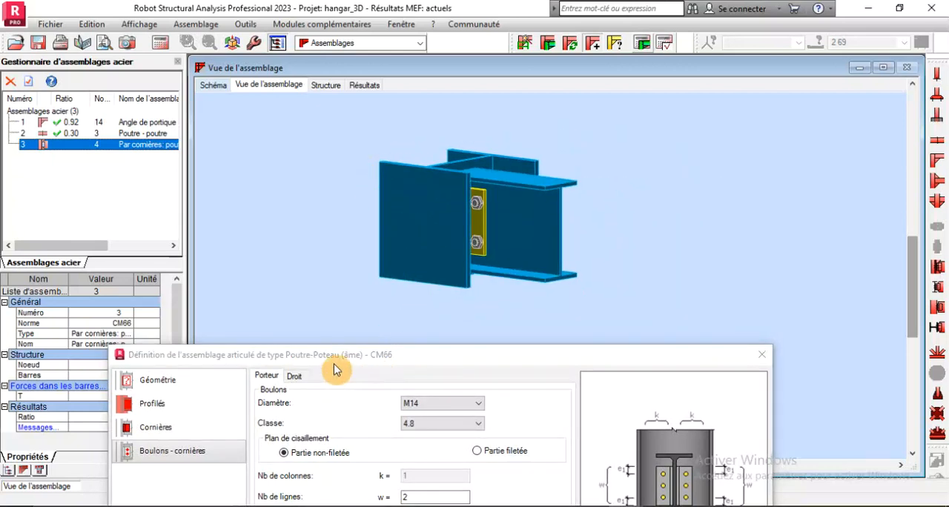
{"action": "left_click_drag", "start_coordinate": [334, 368], "coordinate": [387, 293]}
{"action": "mouse_move", "coordinate": [458, 193]}
{"action": "left_mouse_down"}
{"action": "mouse_move", "coordinate": [409, 199]}
{"action": "mouse_move", "coordinate": [422, 229]}
{"action": "mouse_move", "coordinate": [403, 207]}
{"action": "mouse_move", "coordinate": [390, 214]}
{"action": "mouse_move", "coordinate": [404, 204]}
{"action": "mouse_move", "coordinate": [393, 188]}
{"action": "mouse_move", "coordinate": [442, 204]}
{"action": "left_mouse_up"}
{"action": "left_click_drag", "start_coordinate": [505, 284], "coordinate": [530, 244]}
Set the beam-side (Droit) cleat bolts' spacing e2 to 45 mm, check them in 3D and accept the connection definition
{"action": "left_click", "coordinate": [357, 258]}
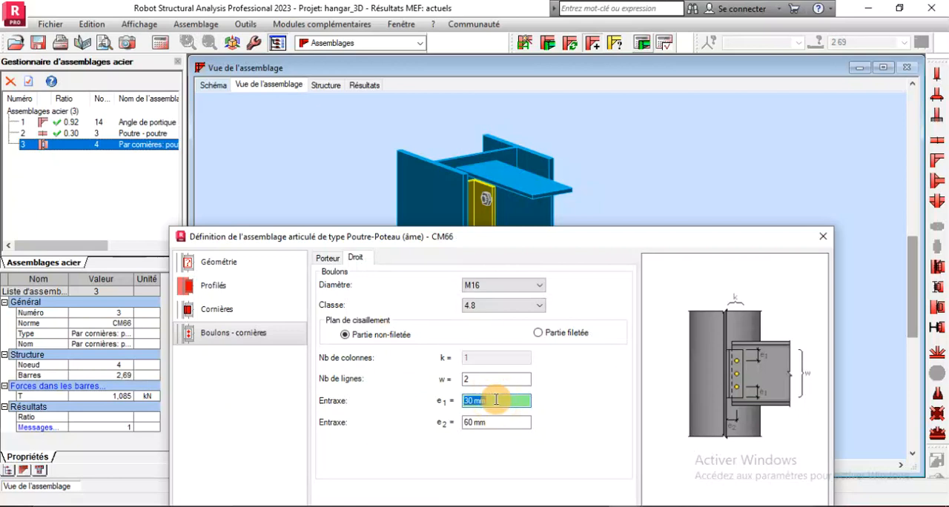
{"action": "left_click", "coordinate": [494, 428]}
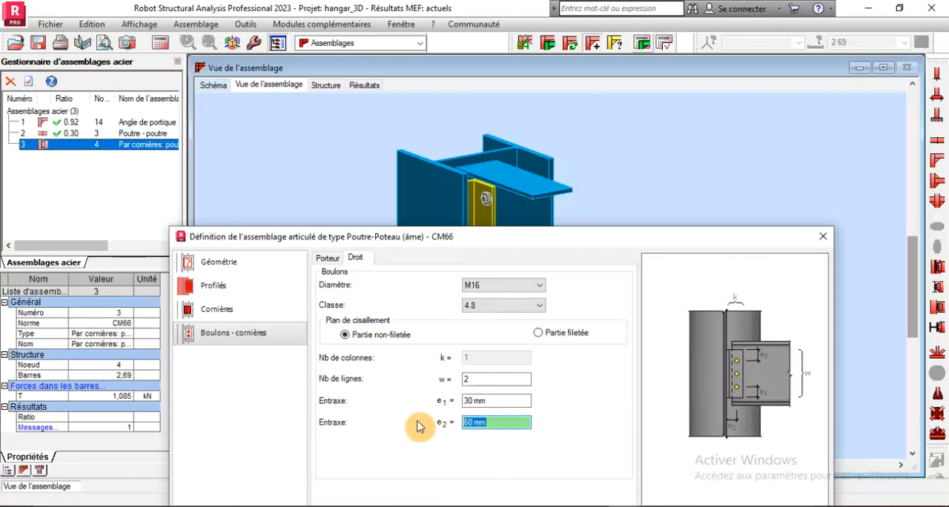
{"action": "left_click_drag", "start_coordinate": [512, 239], "coordinate": [515, 343]}
{"action": "left_click", "coordinate": [657, 450]}
{"action": "left_click_drag", "start_coordinate": [493, 272], "coordinate": [499, 236]}
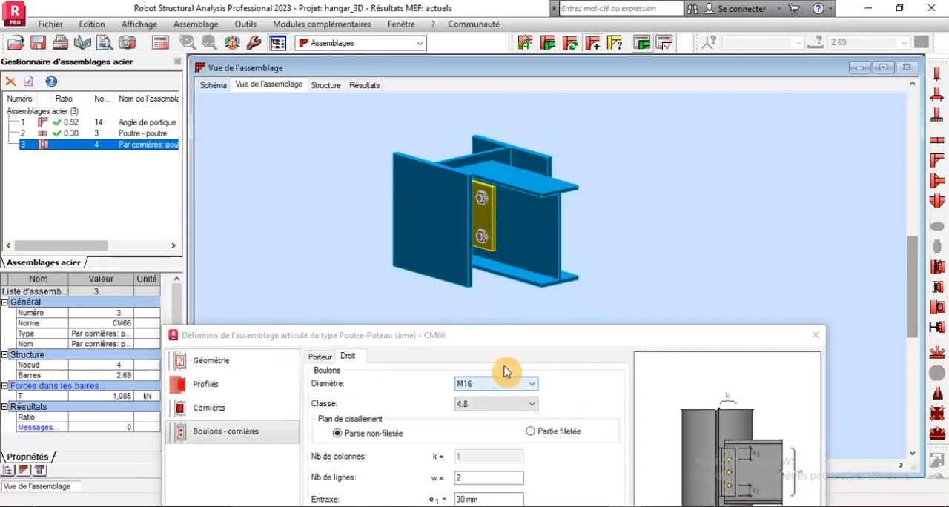
{"action": "left_click_drag", "start_coordinate": [490, 338], "coordinate": [399, 120]}
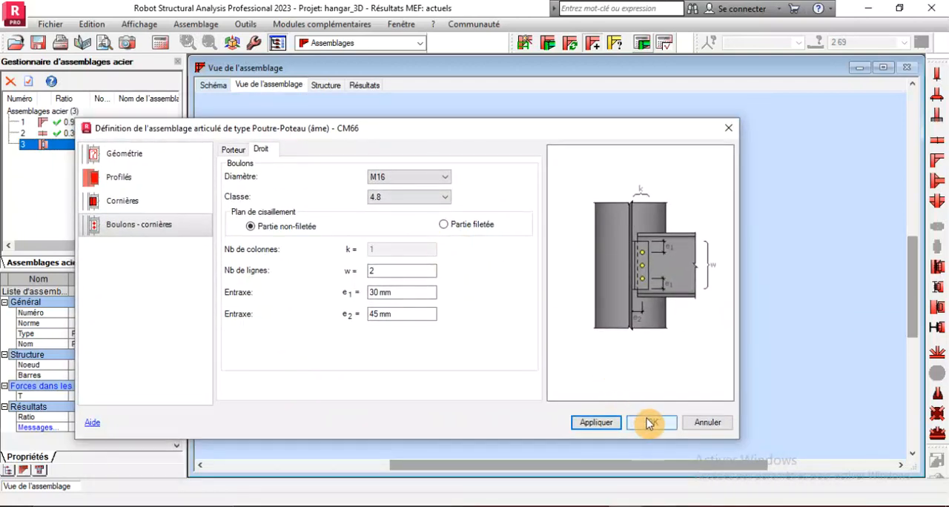
{"action": "left_click", "coordinate": [652, 405]}
Calculate connection 3 and review its results note
{"action": "left_click", "coordinate": [615, 42]}
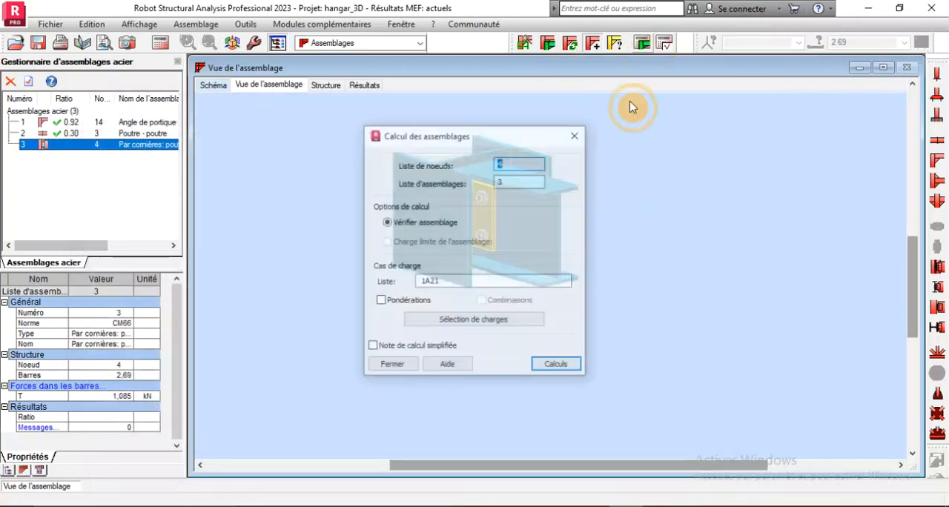
{"action": "left_click", "coordinate": [557, 365]}
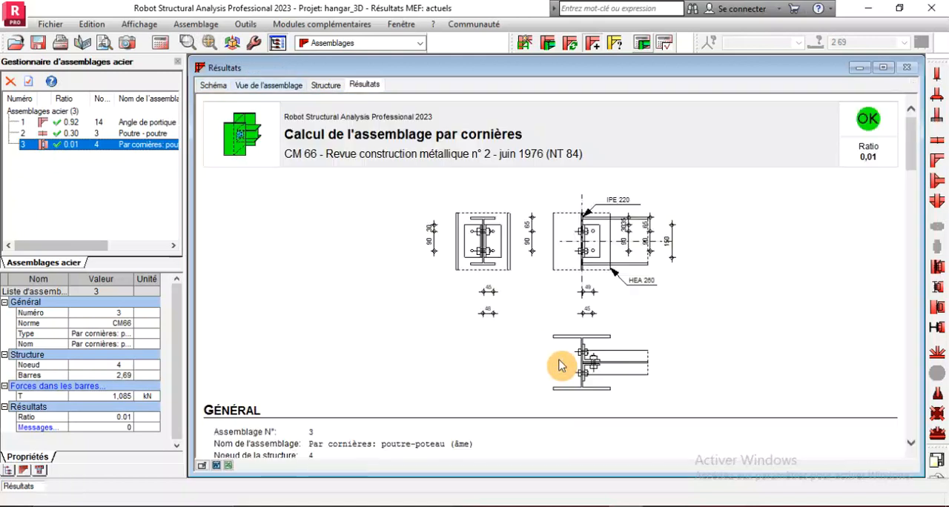
{"action": "scroll", "coordinate": [568, 246], "scroll_direction": "down", "scroll_amount": 10}
{"action": "scroll", "coordinate": [568, 246], "scroll_direction": "up", "scroll_amount": 10}
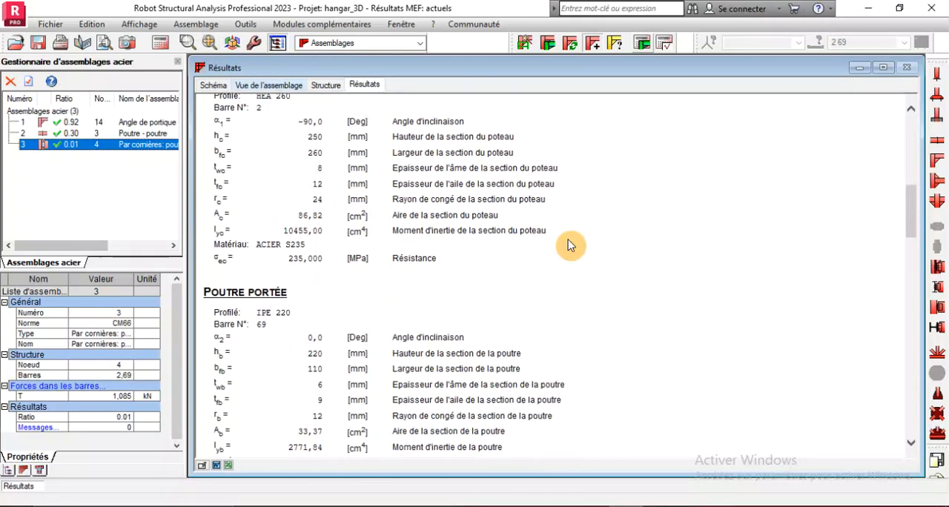
Set the column-side cleat bolts of connection 3 to class 4.6 and diameter M12, and accept the definition
{"action": "double_click", "coordinate": [73, 157]}
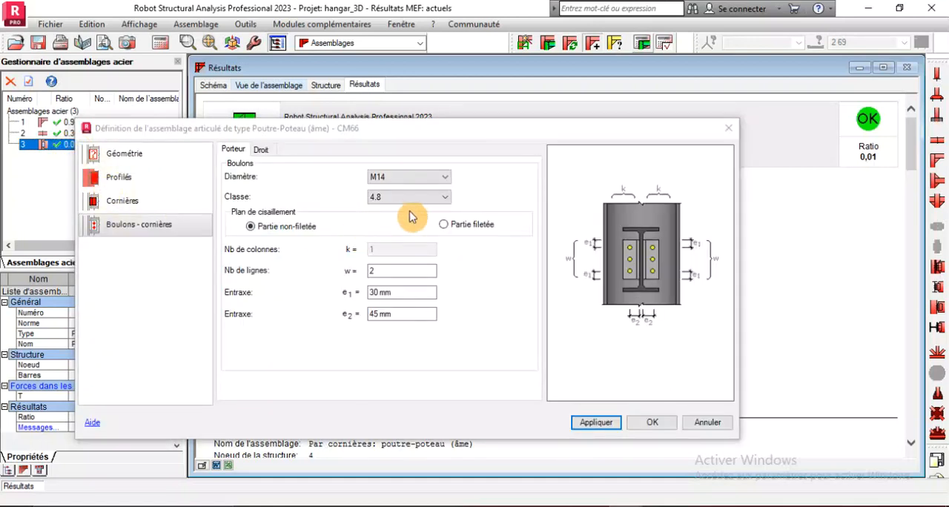
{"action": "left_click", "coordinate": [408, 198]}
{"action": "left_click", "coordinate": [380, 216]}
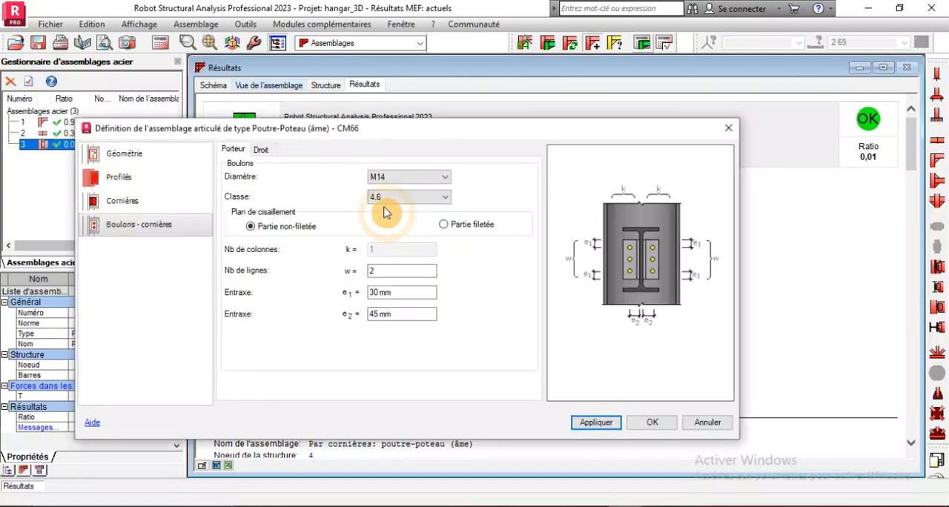
{"action": "left_click", "coordinate": [444, 177]}
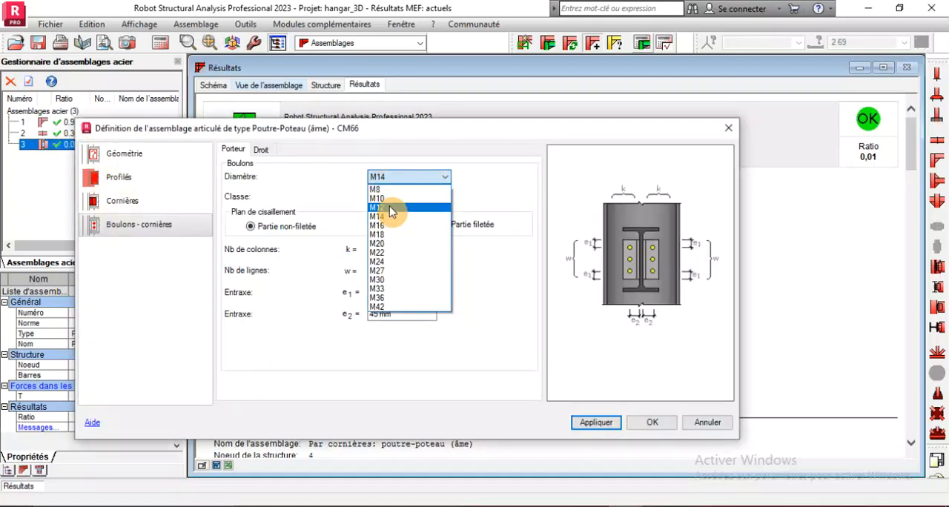
{"action": "left_click", "coordinate": [391, 209]}
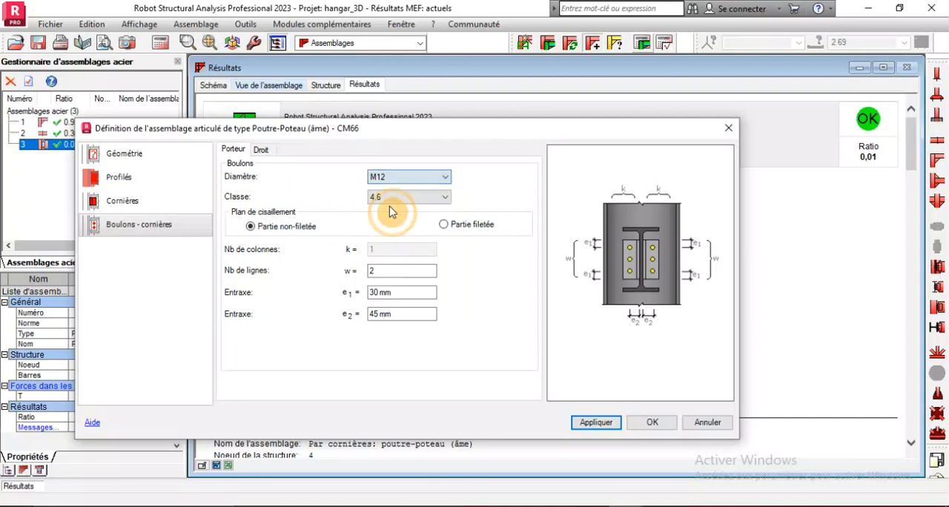
{"action": "left_click", "coordinate": [591, 424]}
{"action": "left_click", "coordinate": [635, 425]}
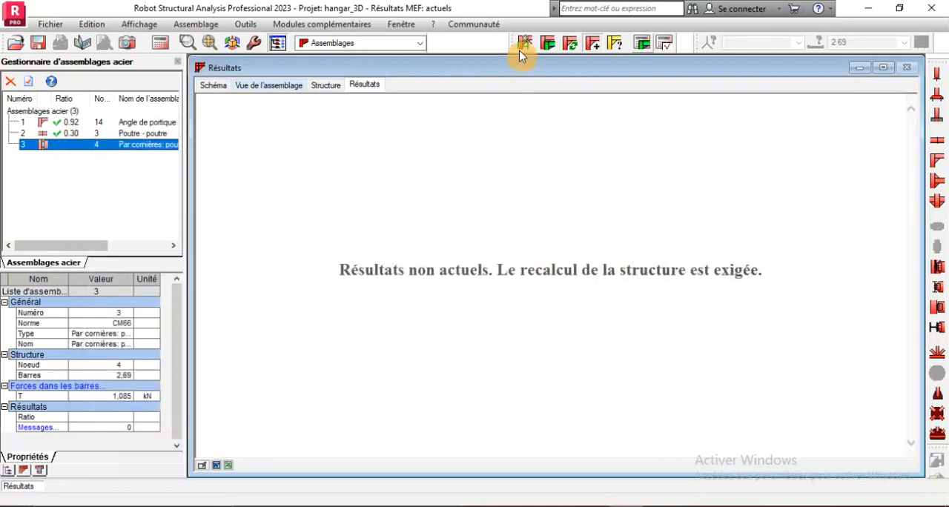
Recalculate connection 3 with its M12 class 4.6 column-side bolts and review the calculation note
{"action": "left_click", "coordinate": [615, 43]}
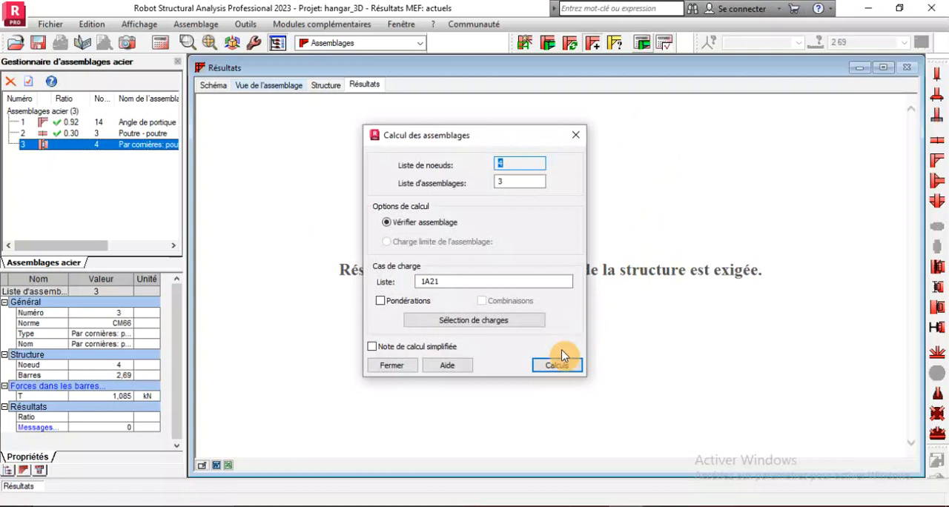
{"action": "left_click", "coordinate": [557, 366]}
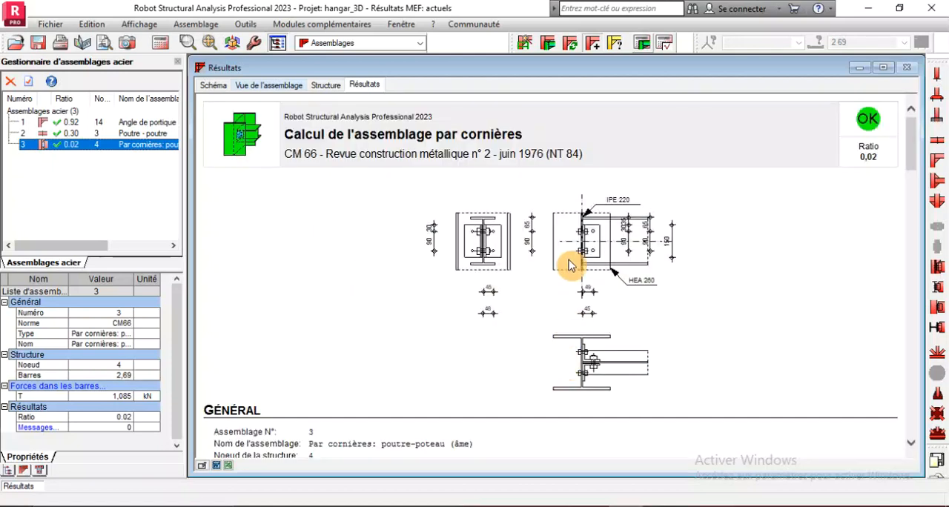
{"action": "scroll", "coordinate": [568, 263], "scroll_direction": "down", "scroll_amount": 15}
{"action": "scroll", "coordinate": [566, 263], "scroll_direction": "up", "scroll_amount": 15}
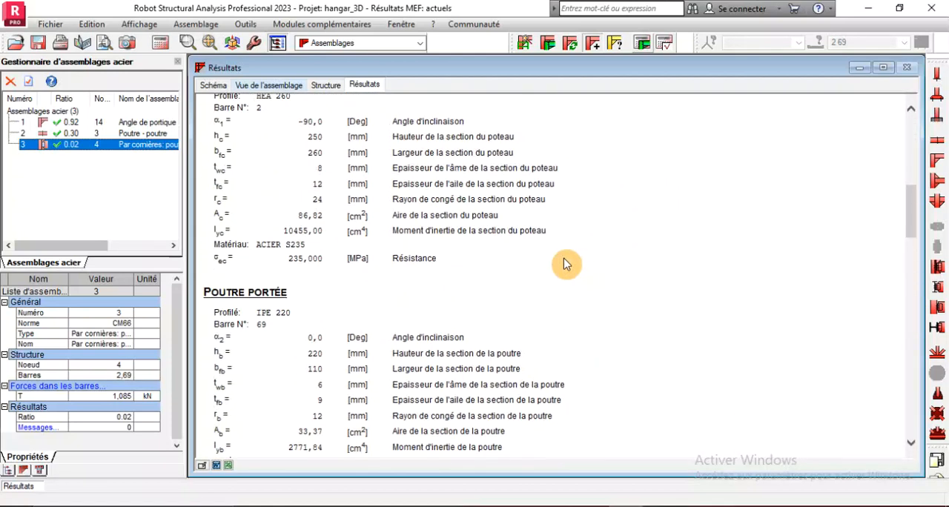
{"action": "scroll", "coordinate": [567, 264], "scroll_direction": "down", "scroll_amount": 5}
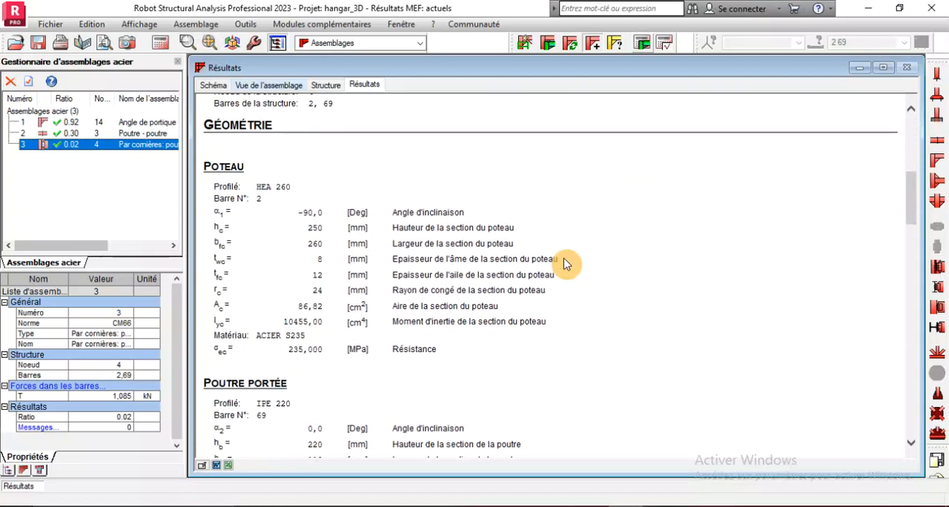
{"action": "scroll", "coordinate": [566, 264], "scroll_direction": "up", "scroll_amount": 5}
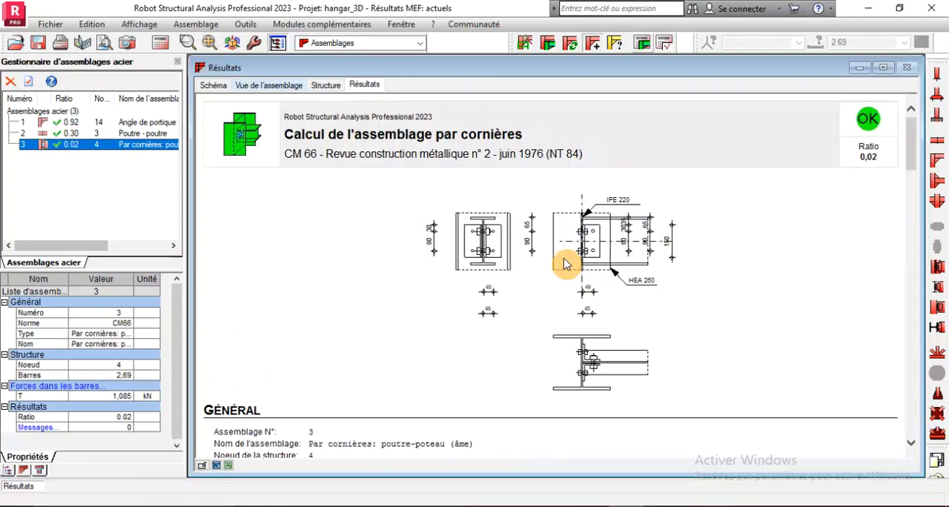
Set the column-side cleat bolts of connection 3 to diameter M8 and accept the definition
{"action": "double_click", "coordinate": [64, 145]}
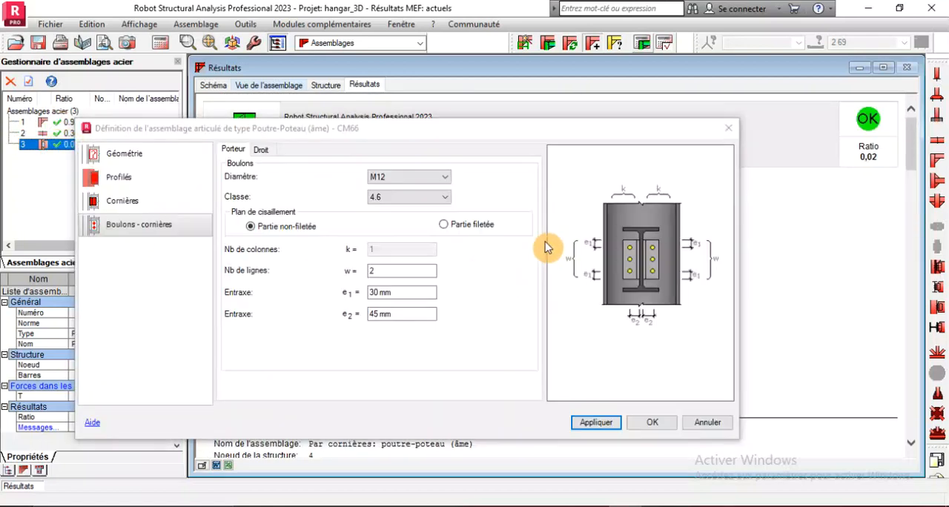
{"action": "left_click", "coordinate": [420, 178]}
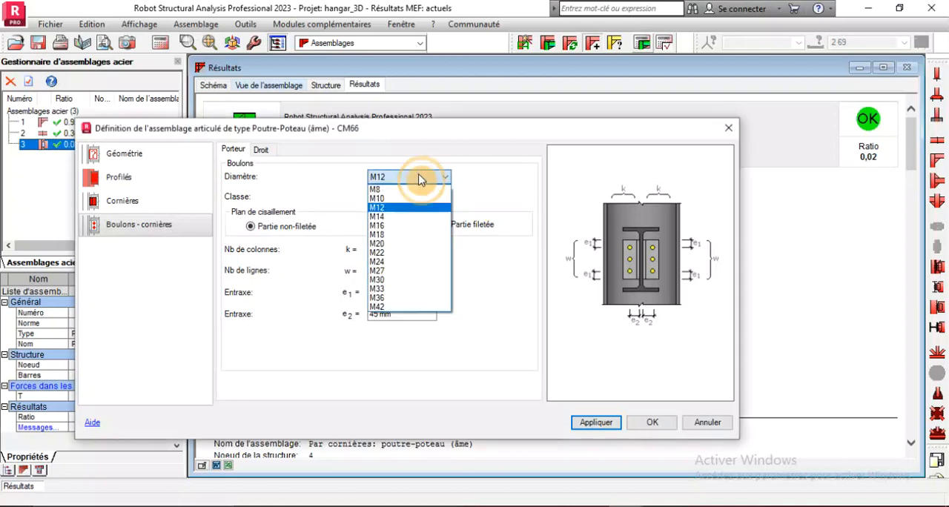
{"action": "left_click", "coordinate": [401, 190]}
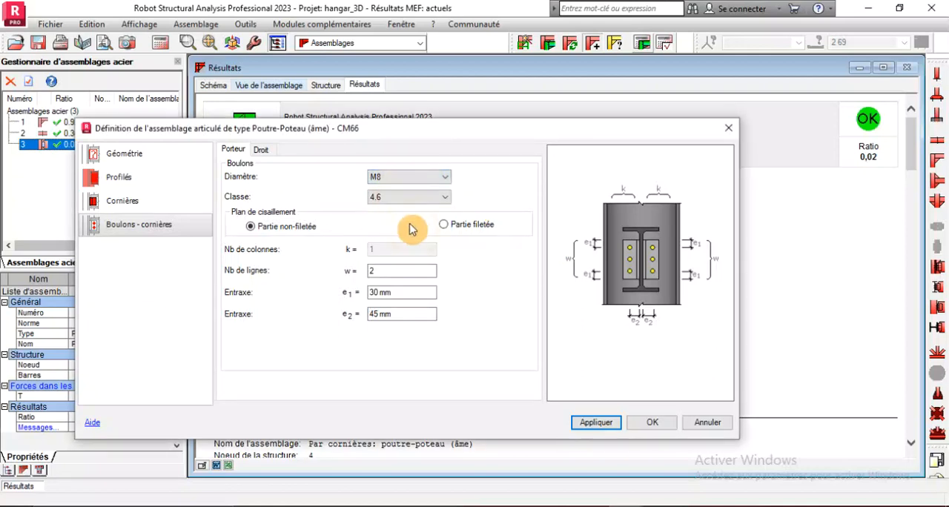
{"action": "left_click", "coordinate": [601, 420]}
{"action": "left_click", "coordinate": [646, 422]}
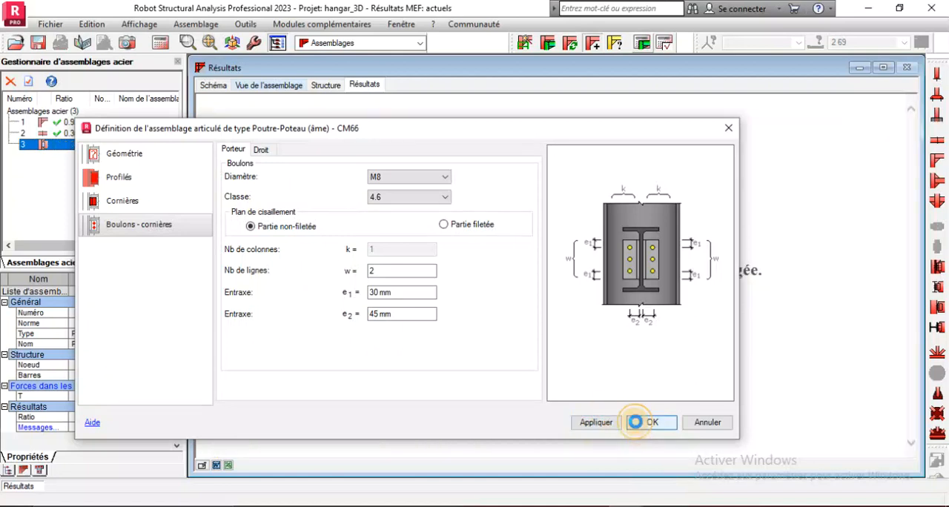
Recalculate connection 3 with the M8 column-side bolts and check the verifications and remarks in the note
{"action": "left_click", "coordinate": [644, 46]}
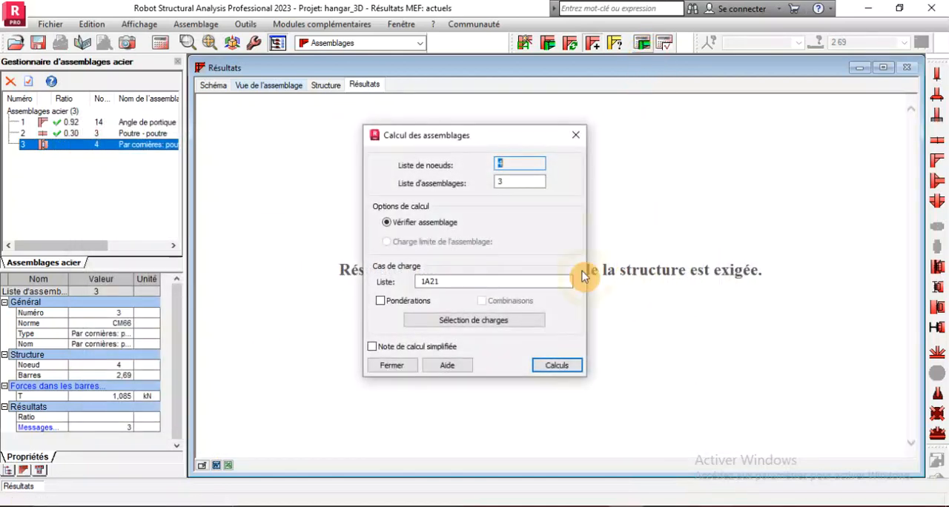
{"action": "left_click", "coordinate": [557, 368]}
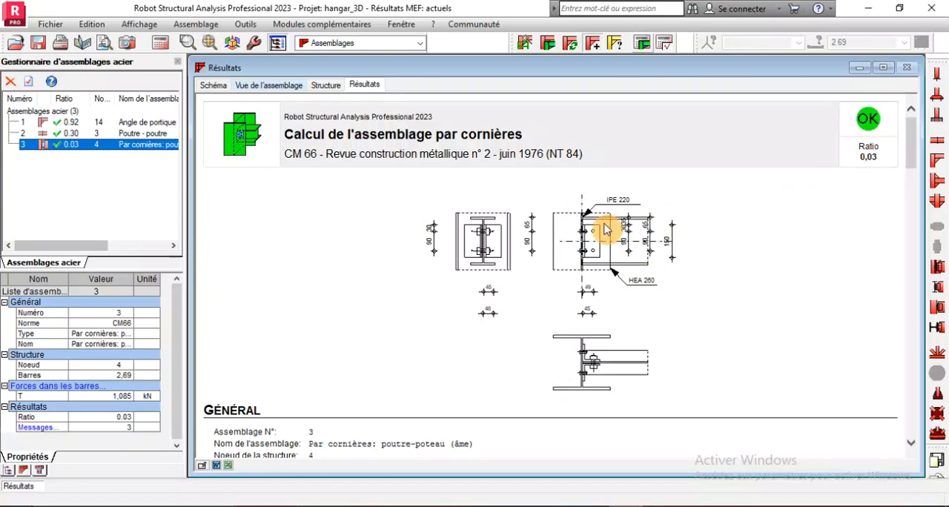
{"action": "scroll", "coordinate": [604, 230], "scroll_direction": "down", "scroll_amount": 20}
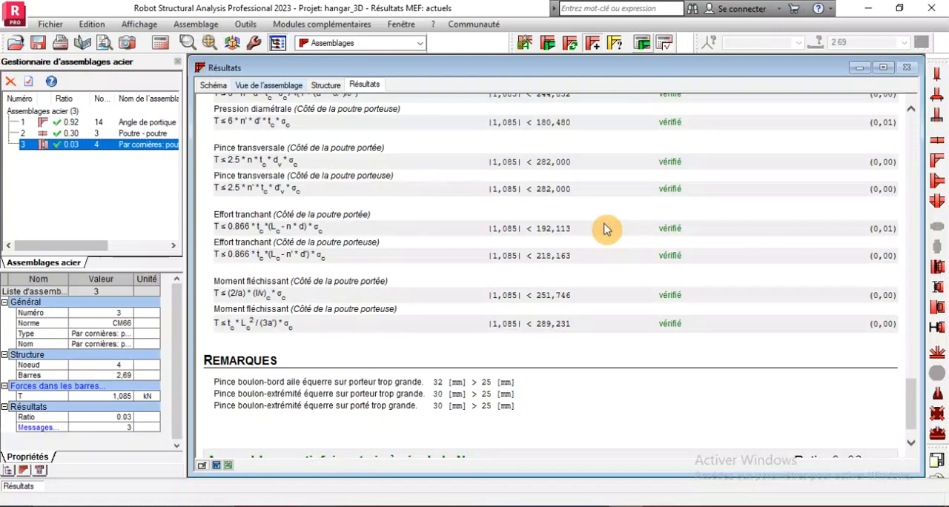
{"action": "scroll", "coordinate": [604, 230], "scroll_direction": "down", "scroll_amount": 1}
{"action": "scroll", "coordinate": [393, 391], "scroll_direction": "up", "scroll_amount": 20}
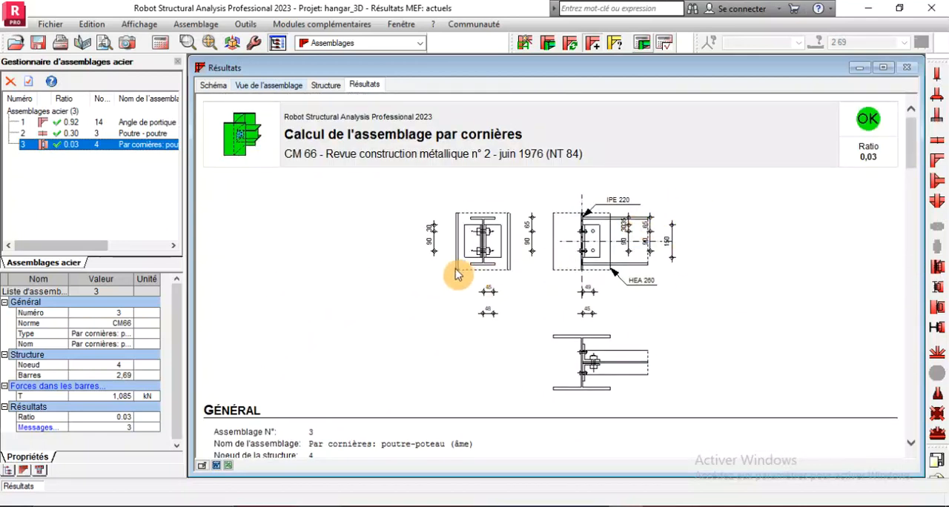
Examine the column-to-eave-beam cleat connection and its bolts in 3D, and reread its results note
{"action": "left_click", "coordinate": [269, 85]}
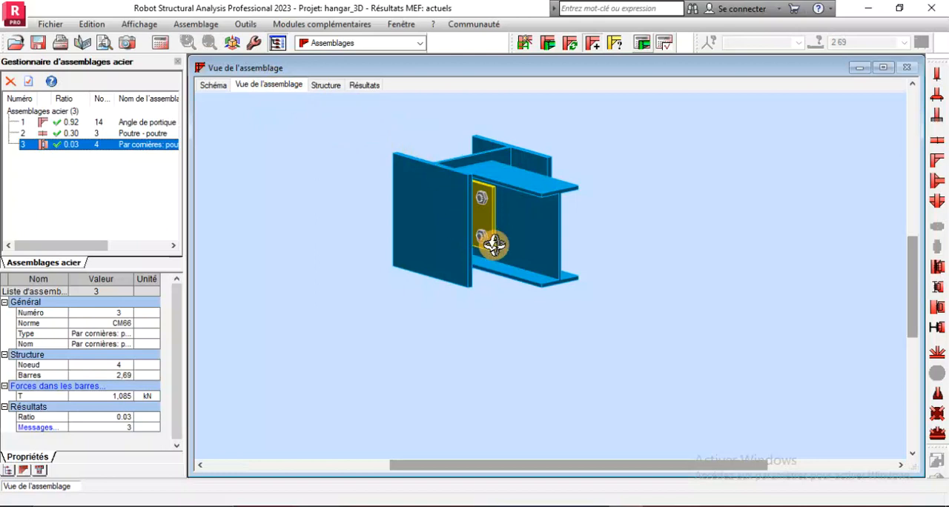
{"action": "left_click_drag", "start_coordinate": [494, 239], "coordinate": [473, 238]}
{"action": "scroll", "coordinate": [476, 218], "scroll_direction": "up", "scroll_amount": 3}
{"action": "scroll", "coordinate": [461, 204], "scroll_direction": "down", "scroll_amount": 2}
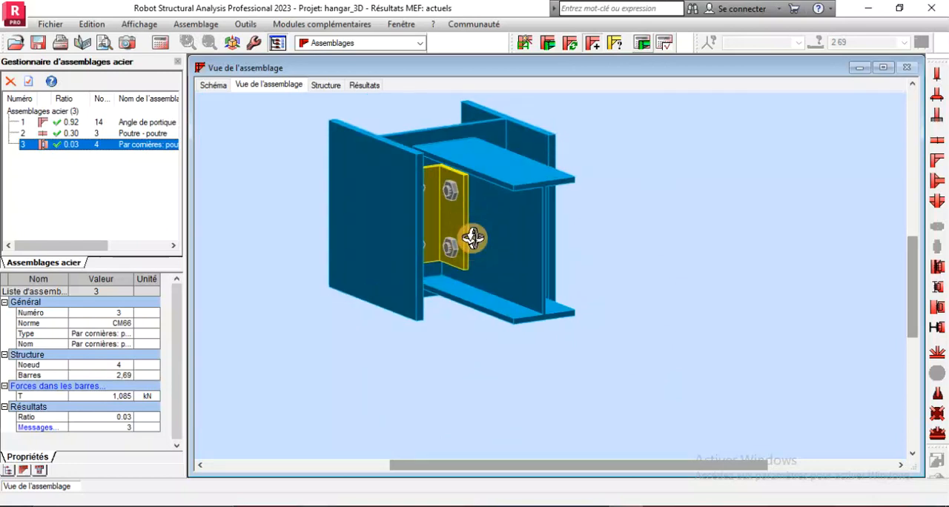
{"action": "left_click", "coordinate": [362, 86]}
{"action": "left_click", "coordinate": [326, 86]}
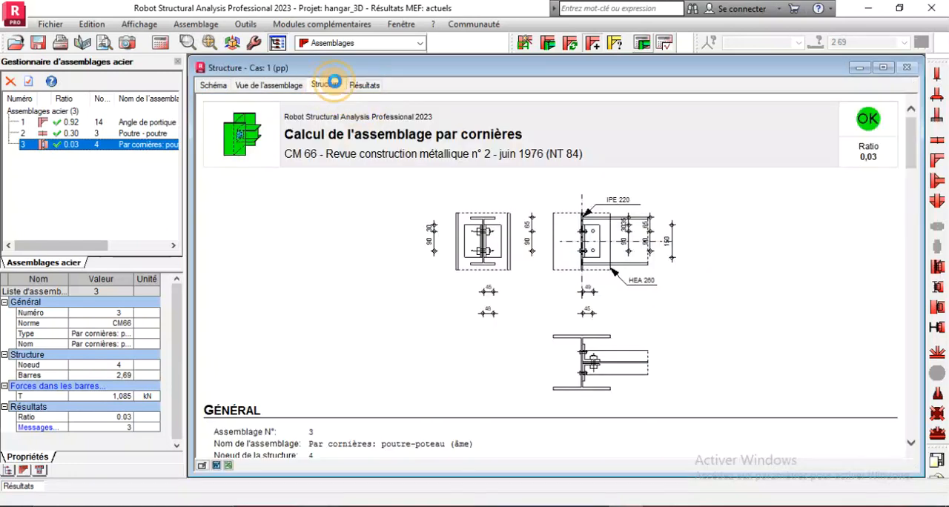
{"action": "left_click", "coordinate": [363, 86]}
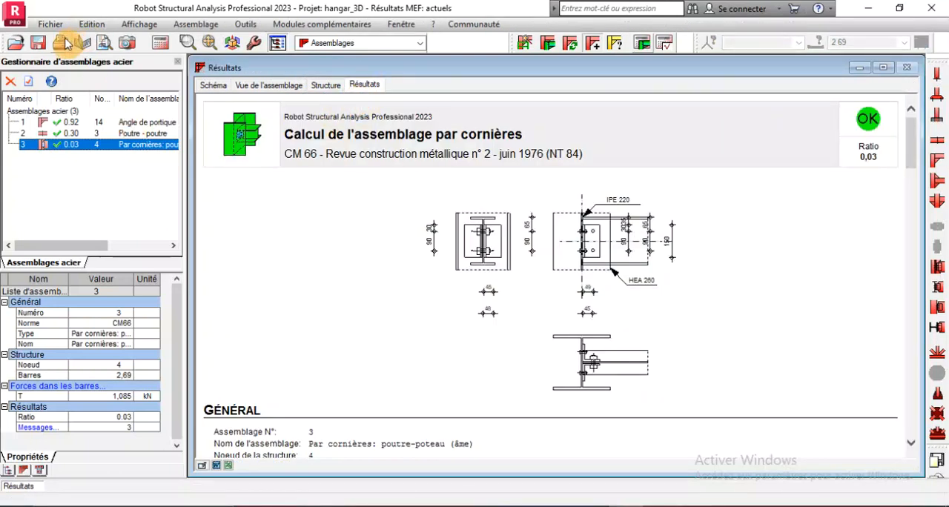
{"action": "scroll", "coordinate": [604, 307], "scroll_direction": "down", "scroll_amount": 3}
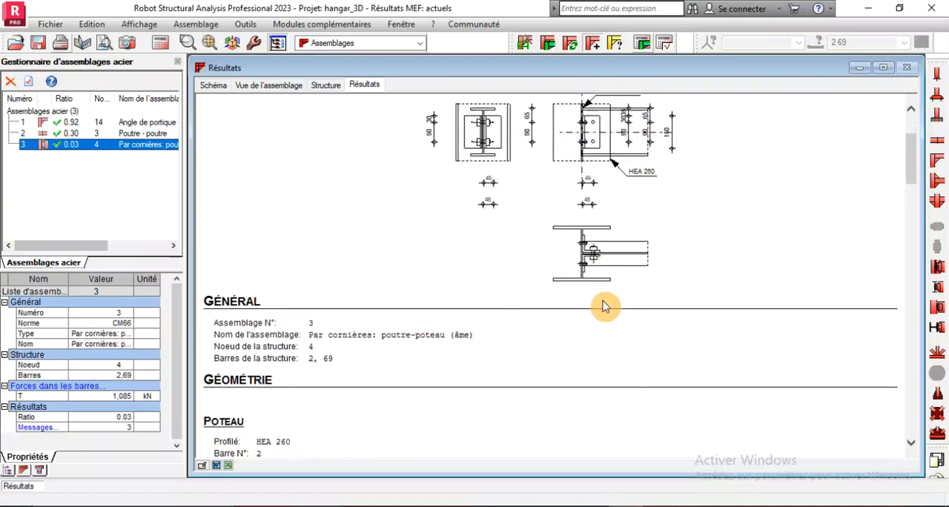
{"action": "scroll", "coordinate": [605, 306], "scroll_direction": "down", "scroll_amount": 12}
{"action": "scroll", "coordinate": [604, 307], "scroll_direction": "up", "scroll_amount": 12}
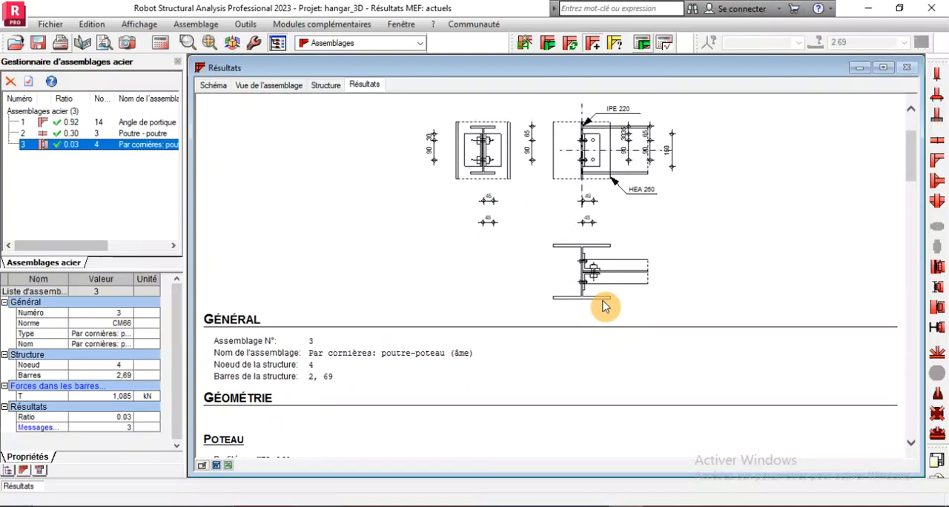
{"action": "scroll", "coordinate": [604, 306], "scroll_direction": "up", "scroll_amount": 3}
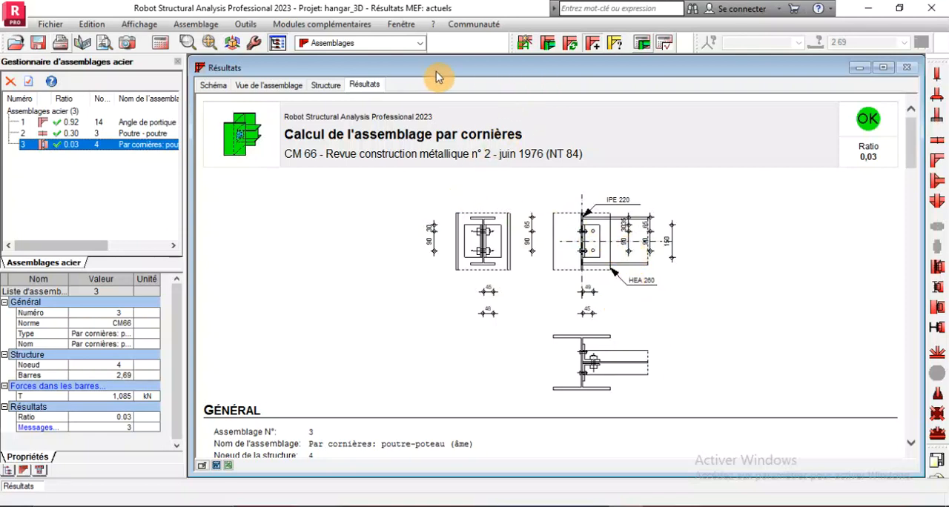
Return to the Démarrage layout and select edge column bar 2 with its base node 5
{"action": "left_click", "coordinate": [425, 42]}
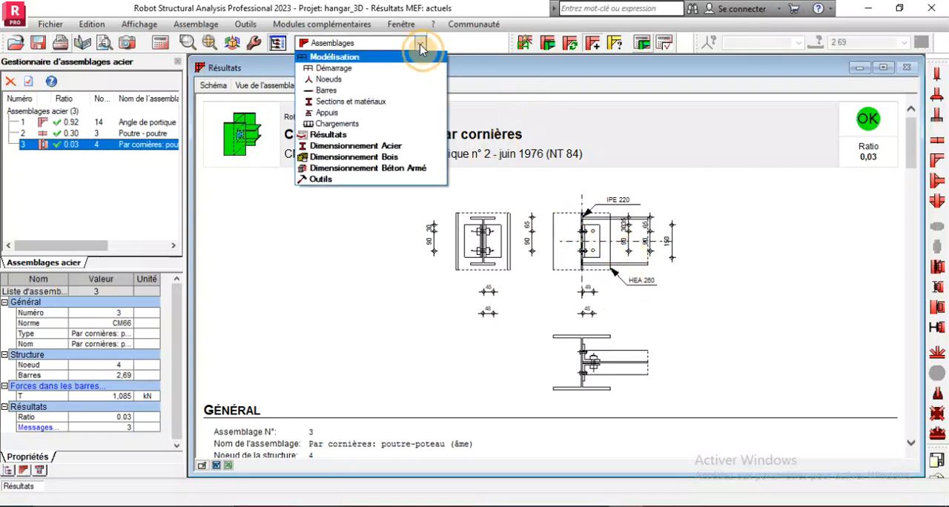
{"action": "left_click", "coordinate": [385, 65]}
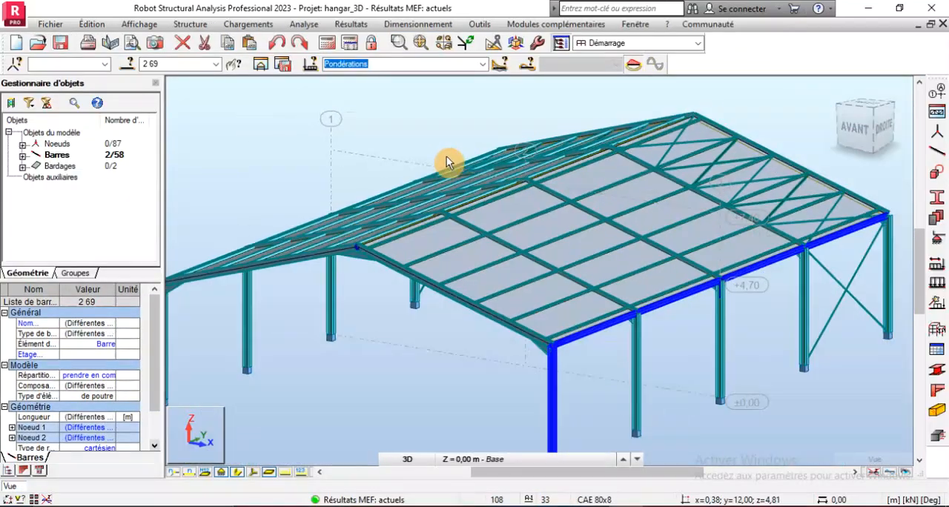
{"action": "left_click", "coordinate": [524, 393]}
{"action": "scroll", "coordinate": [524, 393], "scroll_direction": "up", "scroll_amount": 5}
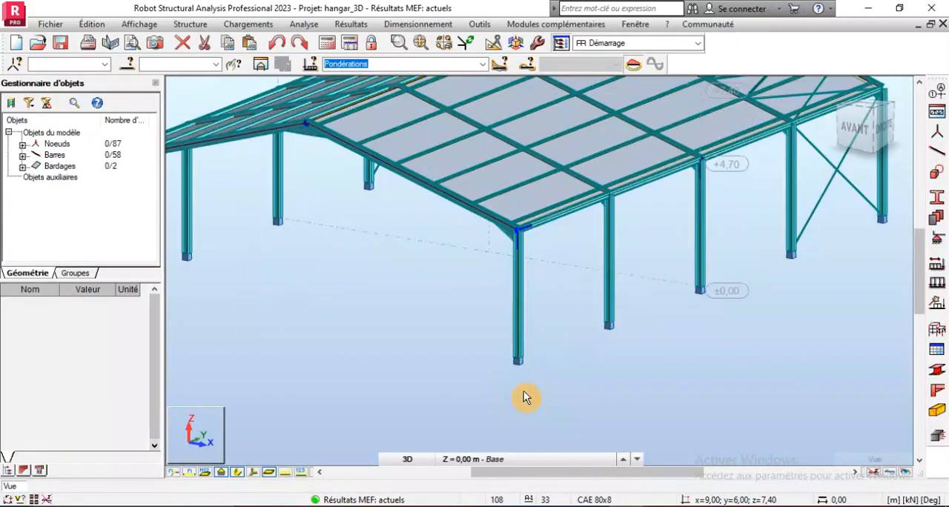
{"action": "scroll", "coordinate": [521, 333], "scroll_direction": "up", "scroll_amount": 2}
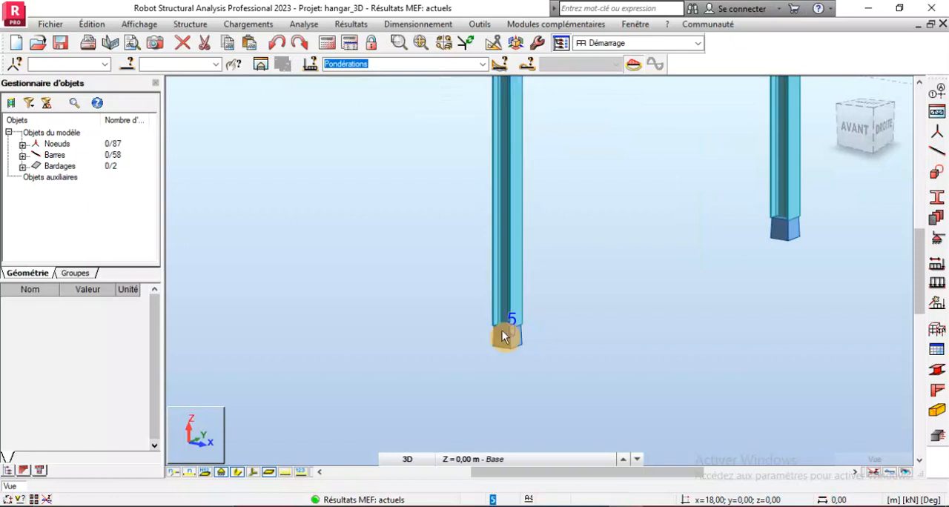
{"action": "left_click_drag", "start_coordinate": [581, 406], "coordinate": [446, 294]}
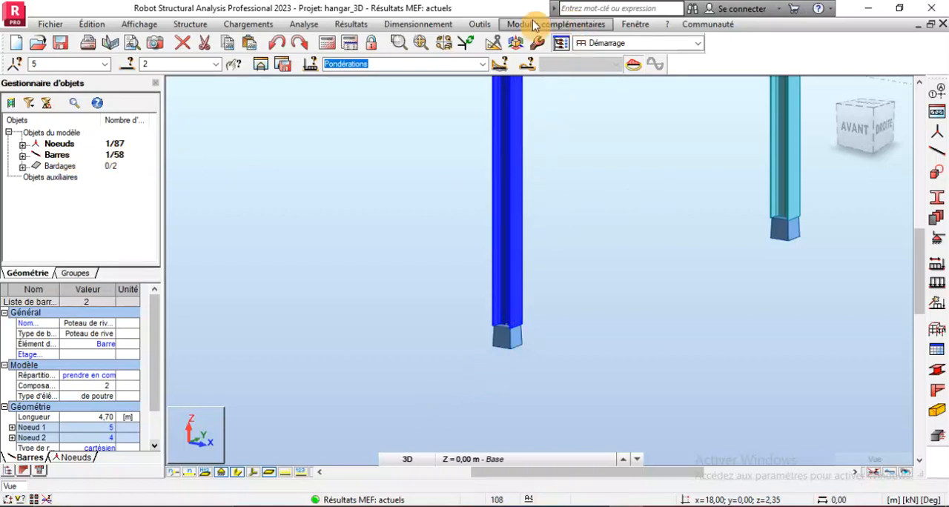
Return to steel connection design and create a fixed column-base connection (Pied de poteau encastré) for bar 2 at node 5
{"action": "left_click", "coordinate": [411, 28]}
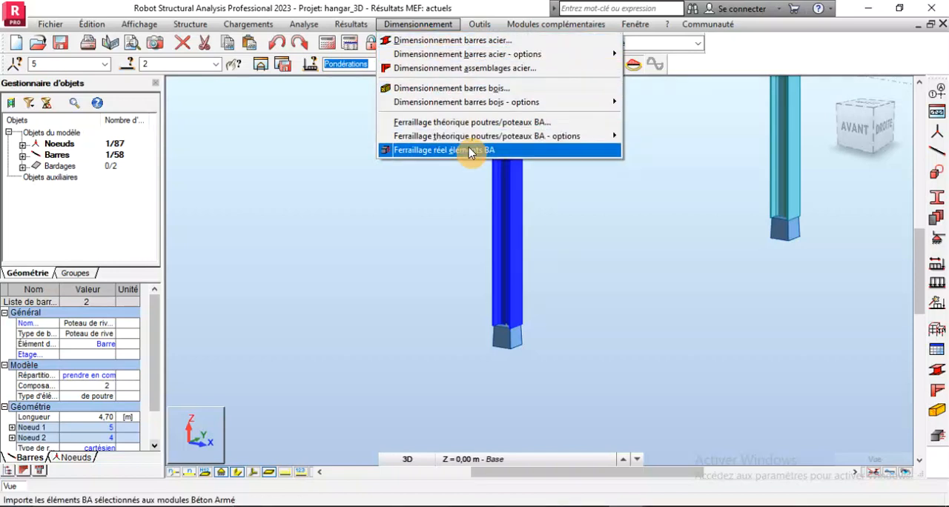
{"action": "left_click", "coordinate": [456, 68]}
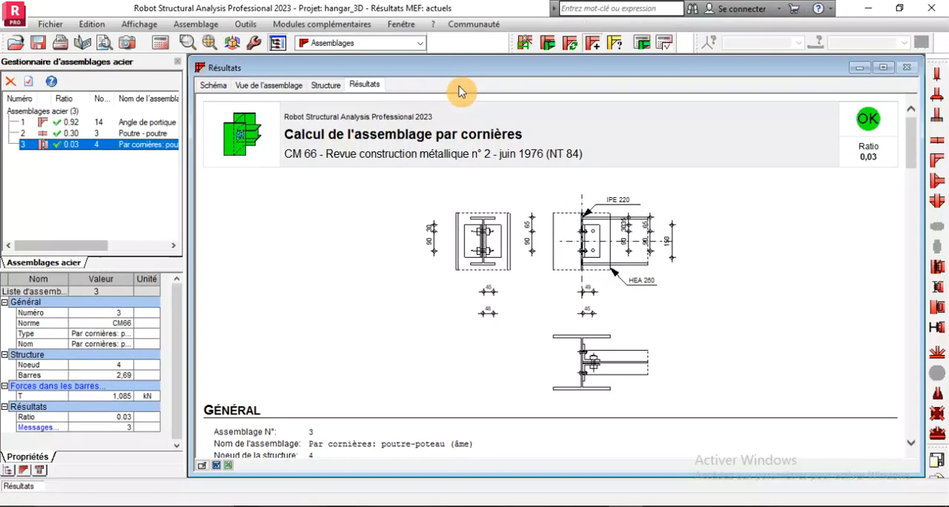
{"action": "left_click", "coordinate": [282, 84]}
{"action": "left_click", "coordinate": [324, 85]}
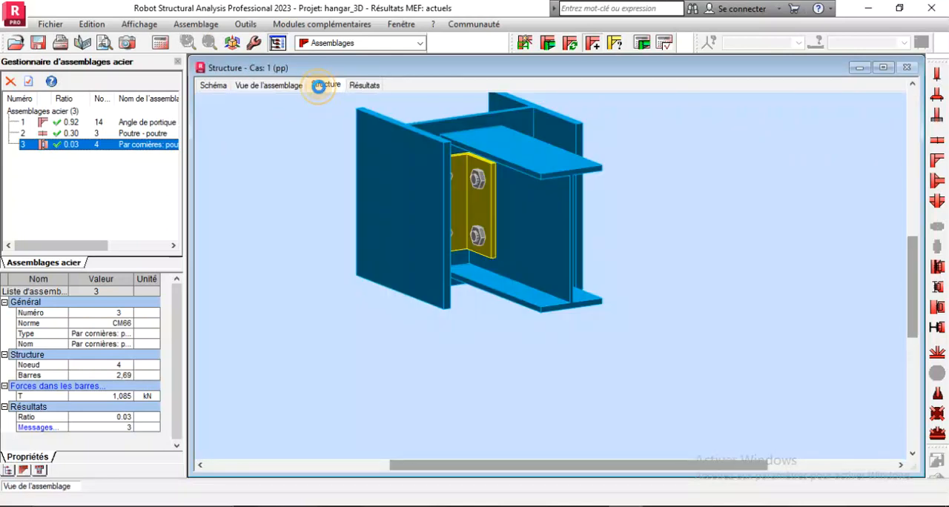
{"action": "scroll", "coordinate": [505, 198], "scroll_direction": "down", "scroll_amount": 4}
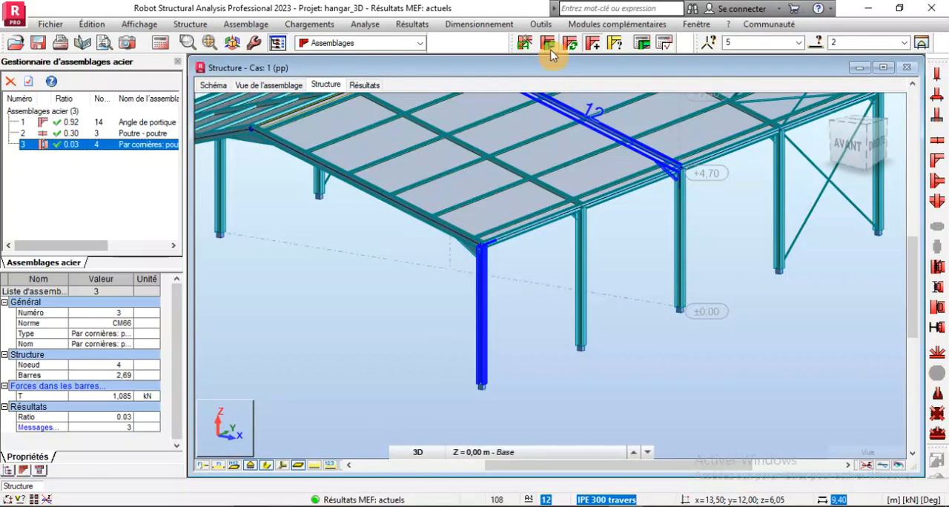
{"action": "left_click", "coordinate": [525, 44]}
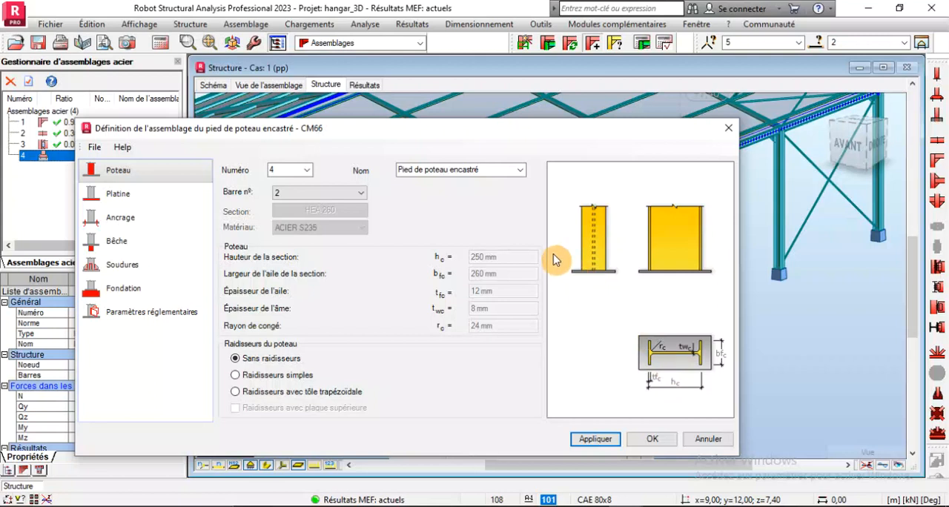
Move the column-base definition dialog clear of the view and inspect the base plate and anchors in 3D
{"action": "left_click", "coordinate": [487, 170]}
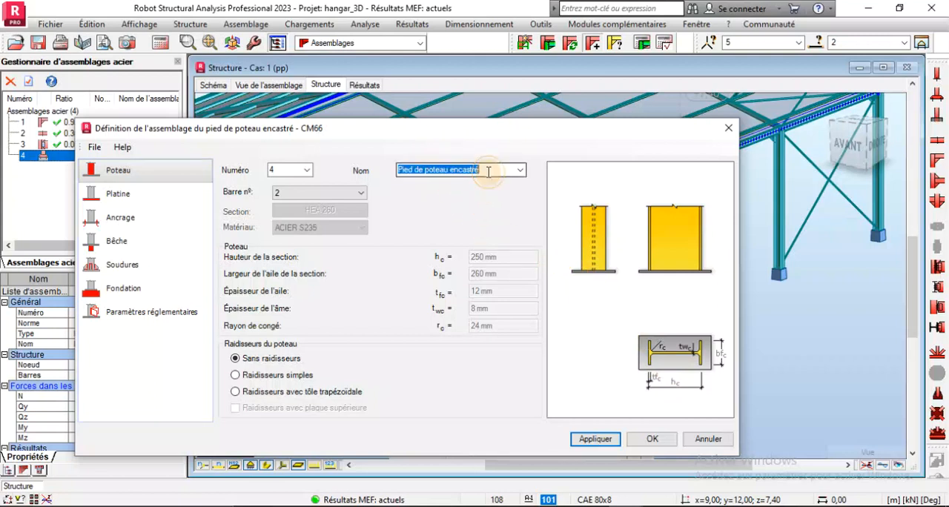
{"action": "left_click", "coordinate": [489, 172]}
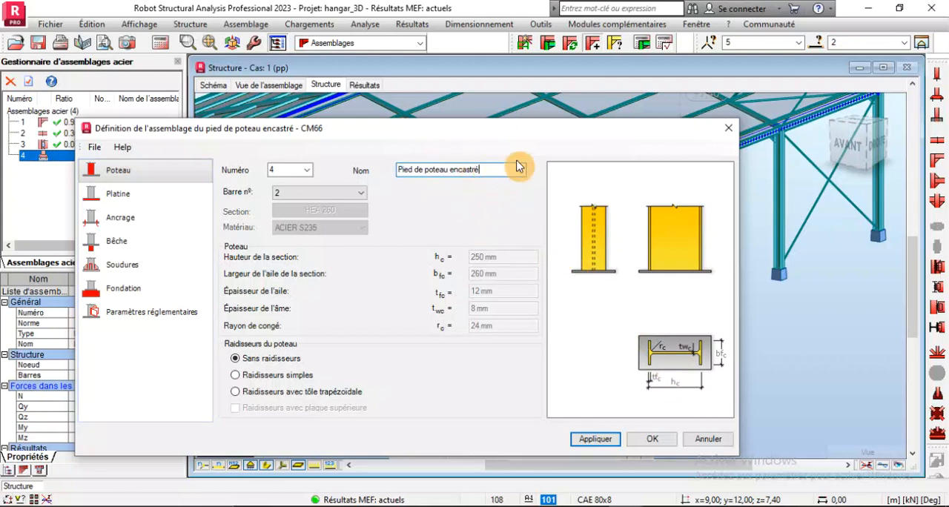
{"action": "left_click_drag", "start_coordinate": [524, 141], "coordinate": [534, 106]}
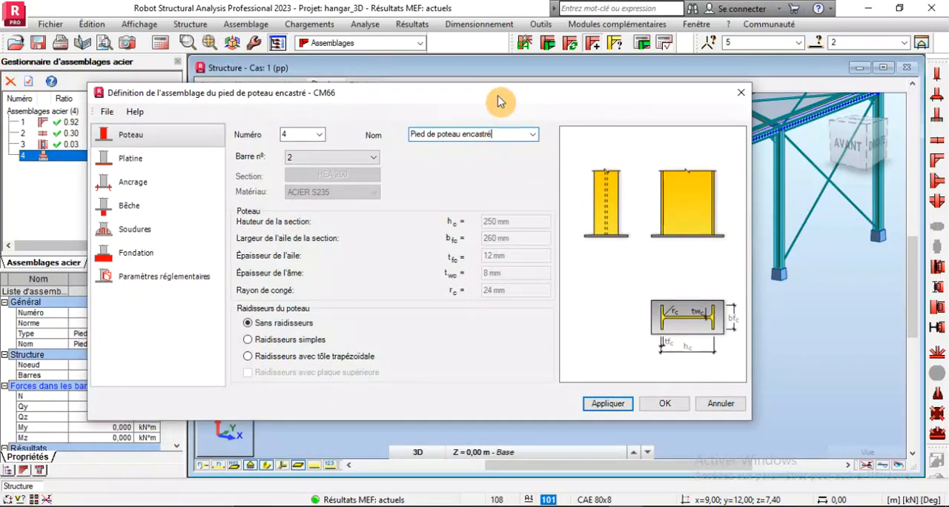
{"action": "left_click_drag", "start_coordinate": [499, 102], "coordinate": [511, 339]}
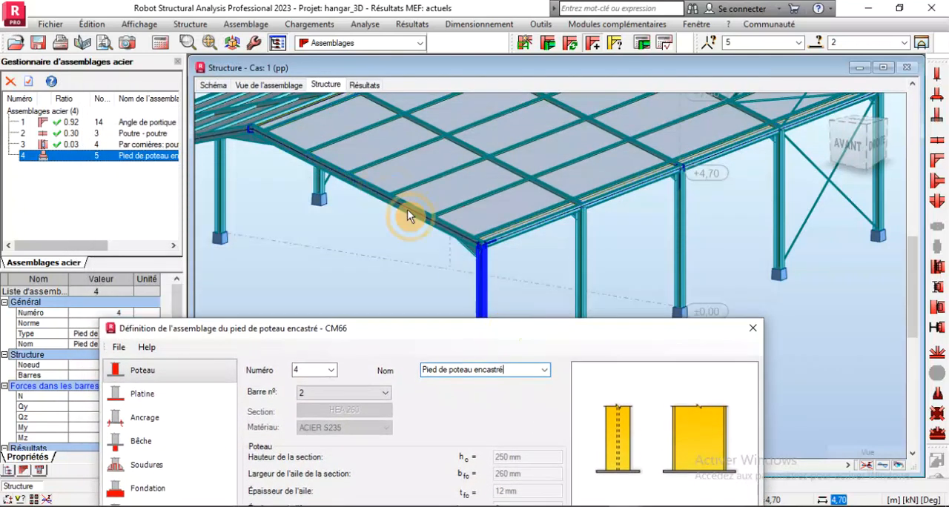
{"action": "left_click", "coordinate": [267, 84]}
{"action": "scroll", "coordinate": [524, 186], "scroll_direction": "up", "scroll_amount": 5}
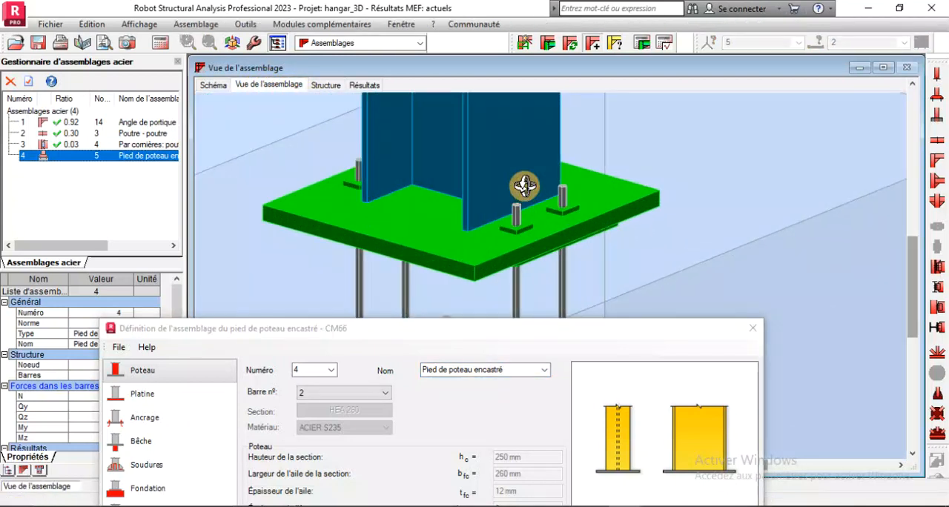
Examine the column base's plate, hooked anchors, shear key and foundation block in 3D from several angles
{"action": "scroll", "coordinate": [524, 208], "scroll_direction": "down", "scroll_amount": 4}
{"action": "left_click_drag", "start_coordinate": [524, 211], "coordinate": [502, 217]}
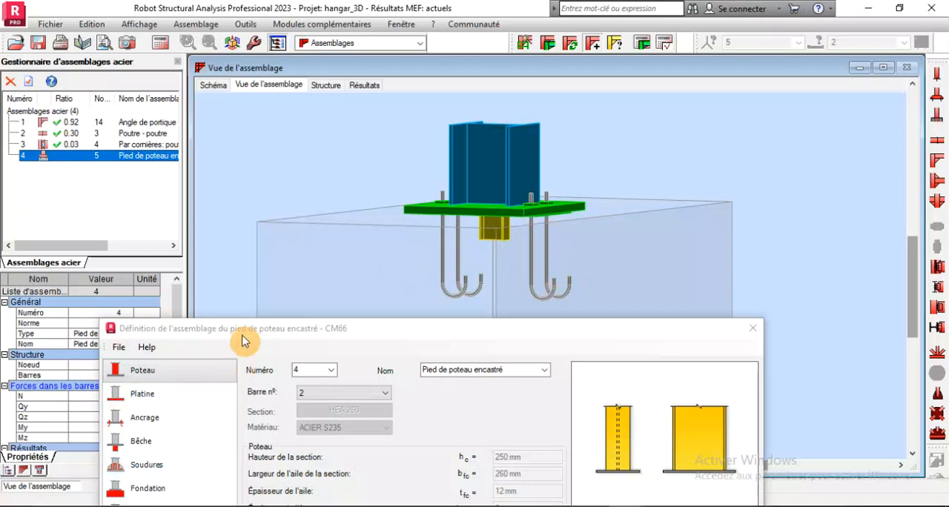
{"action": "mouse_move", "coordinate": [244, 337]}
{"action": "left_mouse_down"}
{"action": "mouse_move", "coordinate": [242, 287]}
{"action": "mouse_move", "coordinate": [258, 349]}
{"action": "left_mouse_up"}
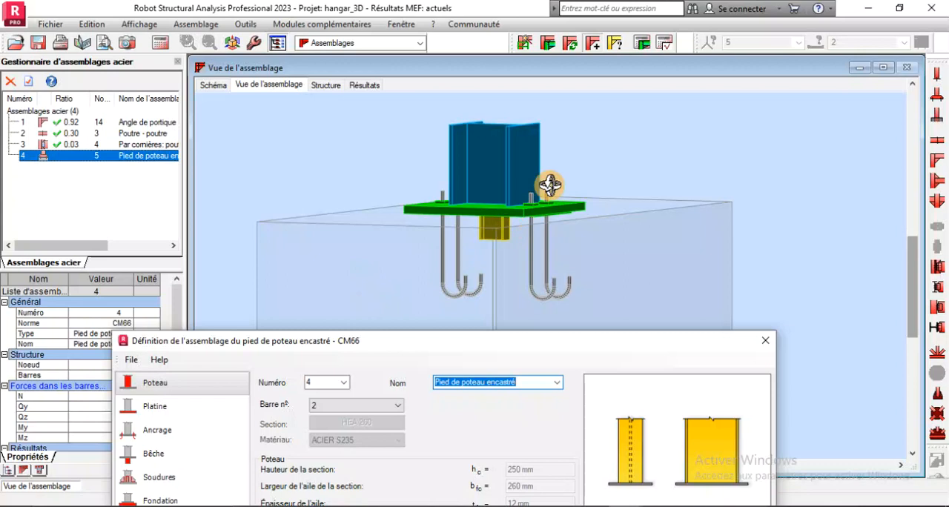
{"action": "left_click_drag", "start_coordinate": [549, 186], "coordinate": [493, 201]}
{"action": "scroll", "coordinate": [493, 202], "scroll_direction": "down", "scroll_amount": 5}
{"action": "left_click_drag", "start_coordinate": [563, 204], "coordinate": [459, 254]}
{"action": "scroll", "coordinate": [483, 252], "scroll_direction": "up", "scroll_amount": 2}
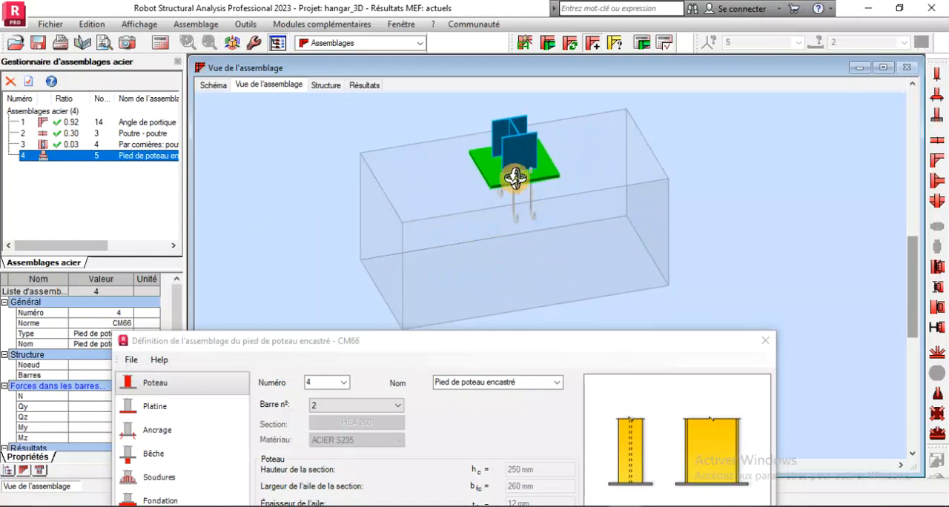
{"action": "mouse_move", "coordinate": [468, 207]}
{"action": "left_mouse_down"}
{"action": "mouse_move", "coordinate": [533, 196]}
{"action": "mouse_move", "coordinate": [477, 207]}
{"action": "left_mouse_up"}
Set the column-base foundation dimensions to 400 mm length, 600 mm width and 700 mm height
{"action": "left_click_drag", "start_coordinate": [412, 335], "coordinate": [395, 264]}
{"action": "left_click", "coordinate": [160, 434]}
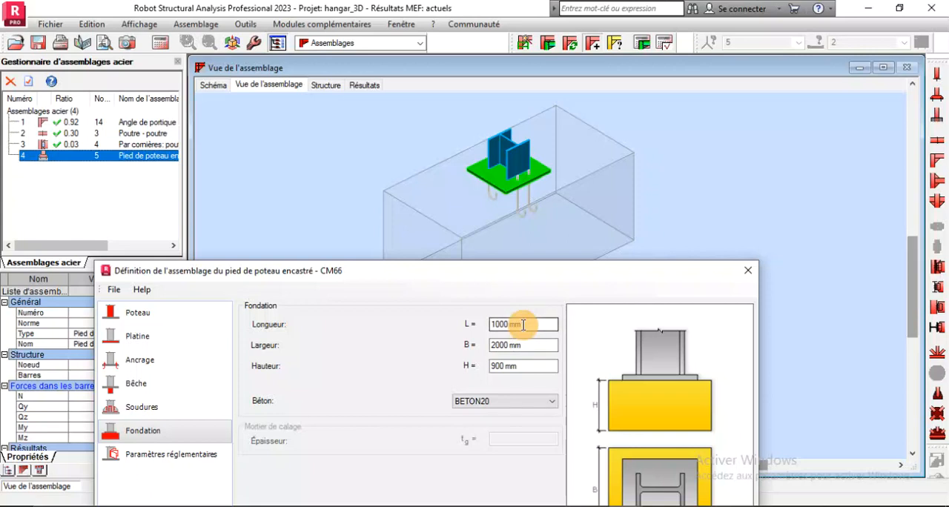
{"action": "double_click", "coordinate": [523, 324]}
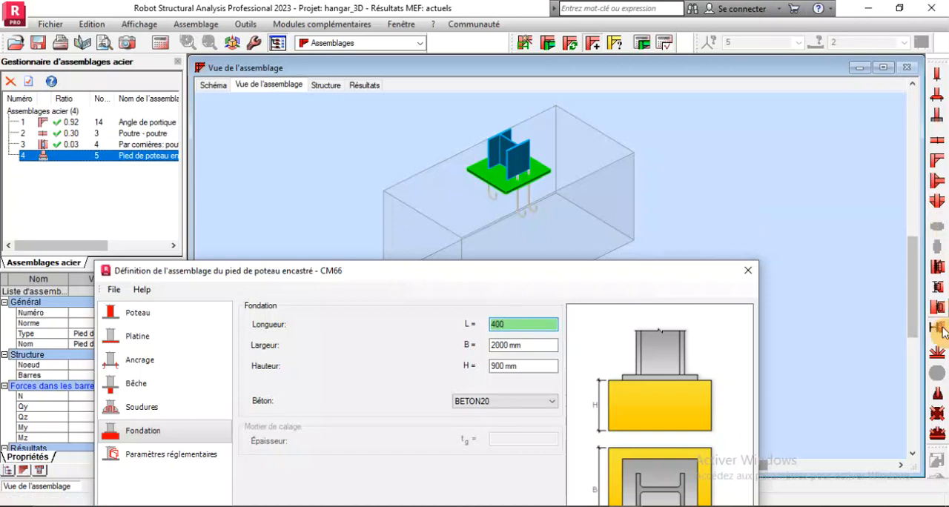
{"action": "left_click_drag", "start_coordinate": [510, 282], "coordinate": [491, 248]}
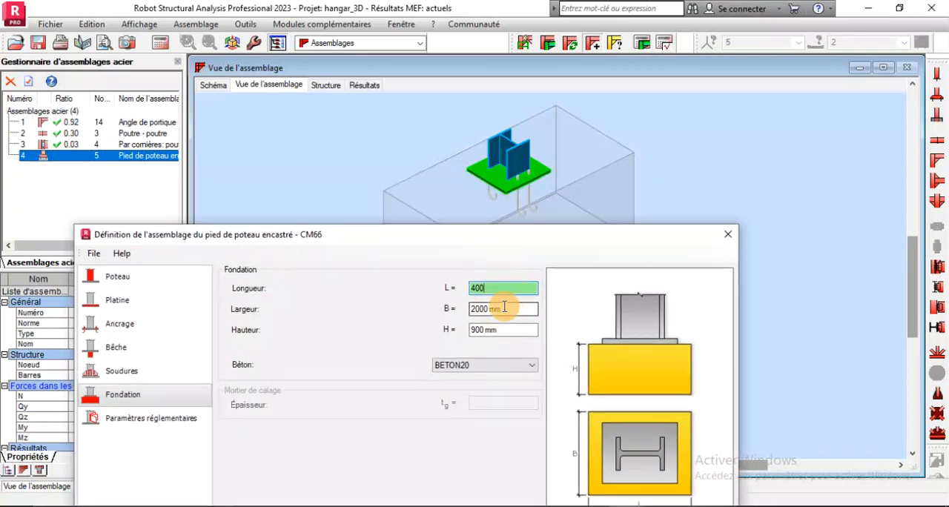
{"action": "left_click", "coordinate": [504, 307]}
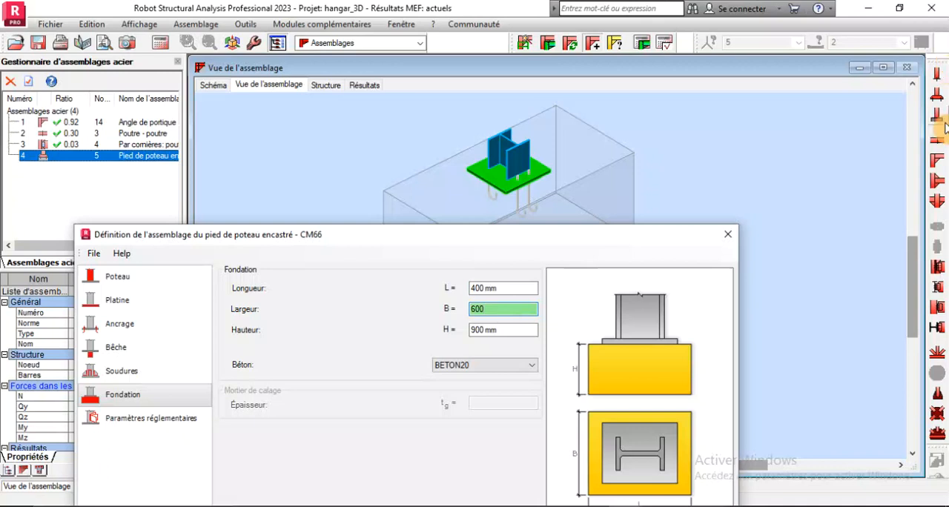
{"action": "left_click", "coordinate": [482, 330]}
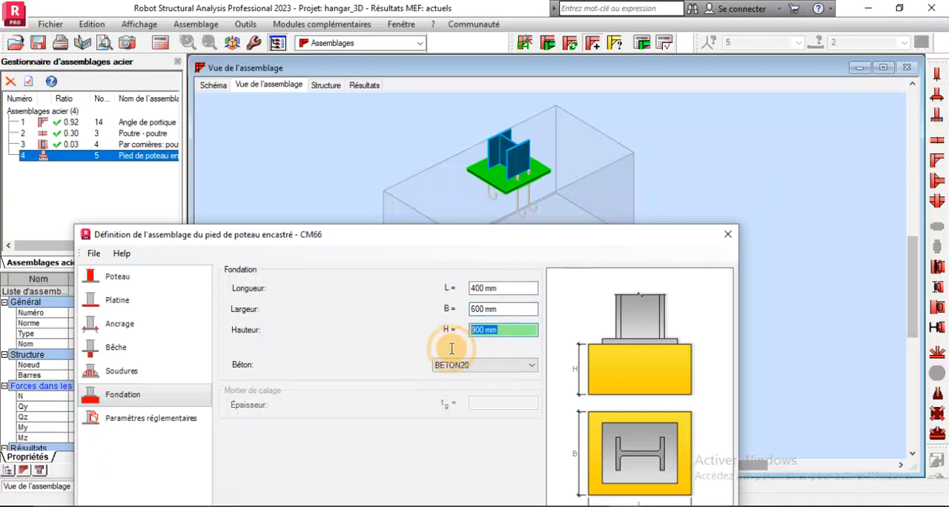
{"action": "type", "text": "7"}
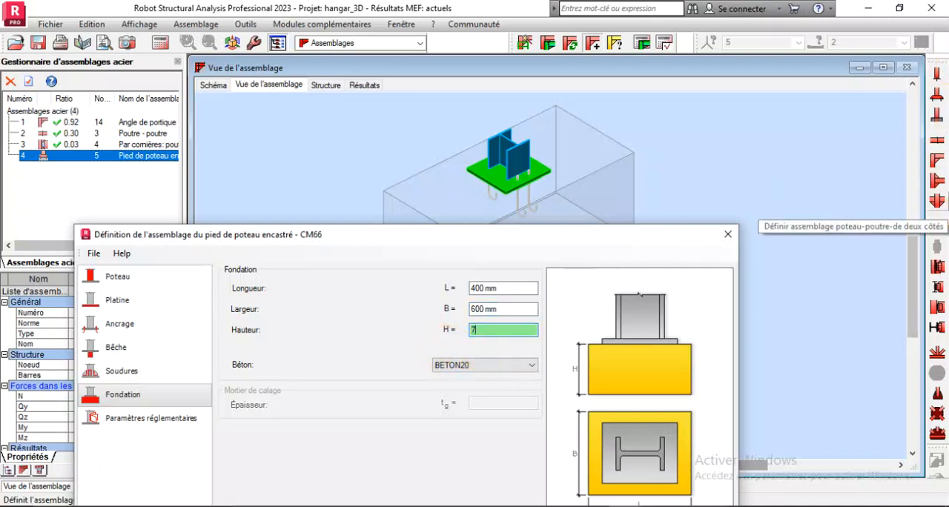
{"action": "type", "text": "00"}
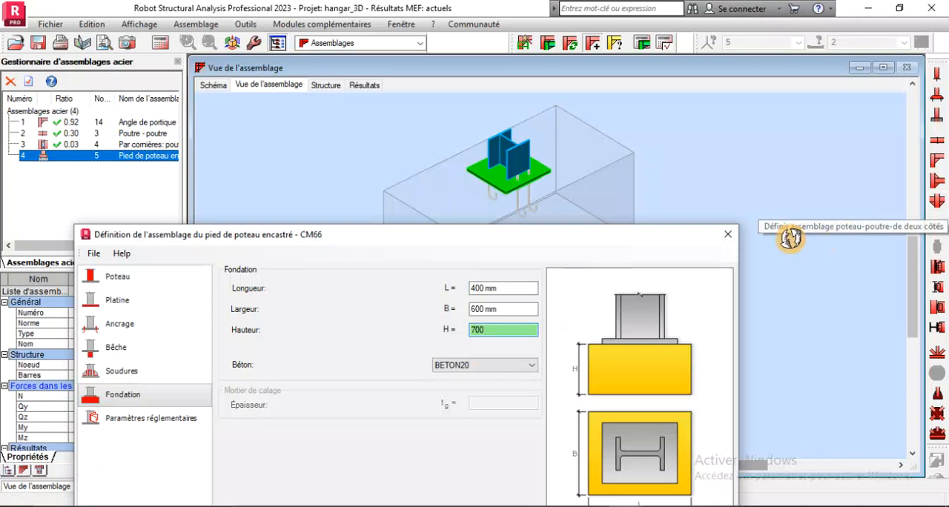
Choose BETON25 as the foundation concrete and apply the foundation settings
{"action": "left_click", "coordinate": [469, 366]}
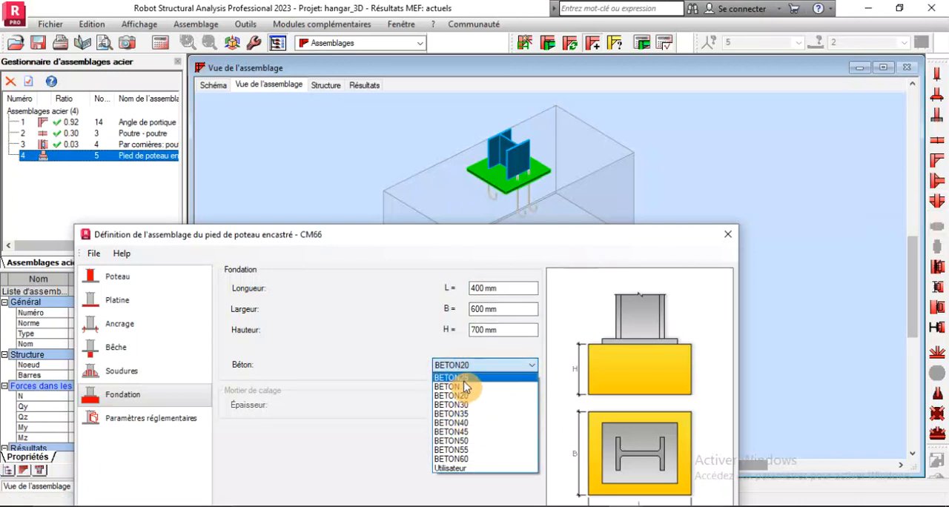
{"action": "left_click", "coordinate": [466, 377]}
{"action": "left_click_drag", "start_coordinate": [441, 236], "coordinate": [368, 115]}
{"action": "left_click", "coordinate": [510, 425]}
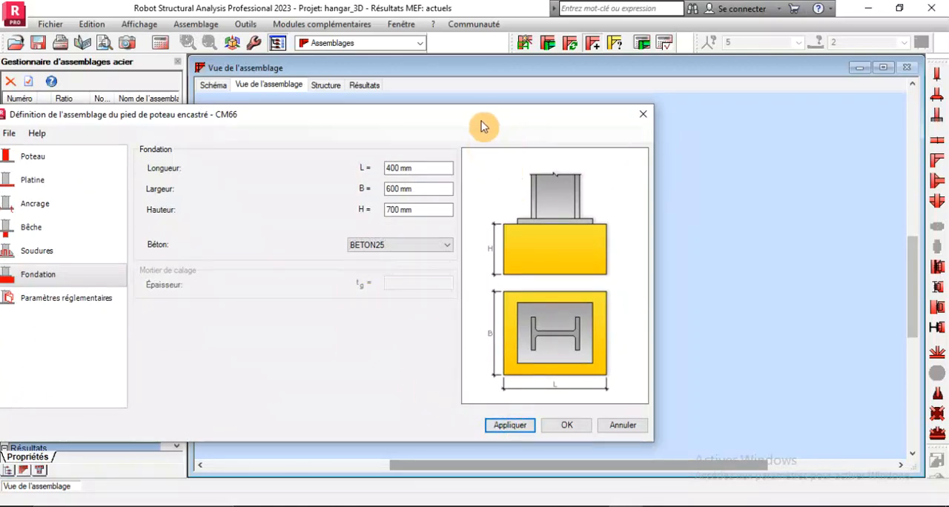
Check the foundation block around the base plate in 3D, and enlarge it to 600 mm length and 800 mm width
{"action": "left_click_drag", "start_coordinate": [483, 123], "coordinate": [475, 347]}
{"action": "scroll", "coordinate": [570, 268], "scroll_direction": "up", "scroll_amount": 2}
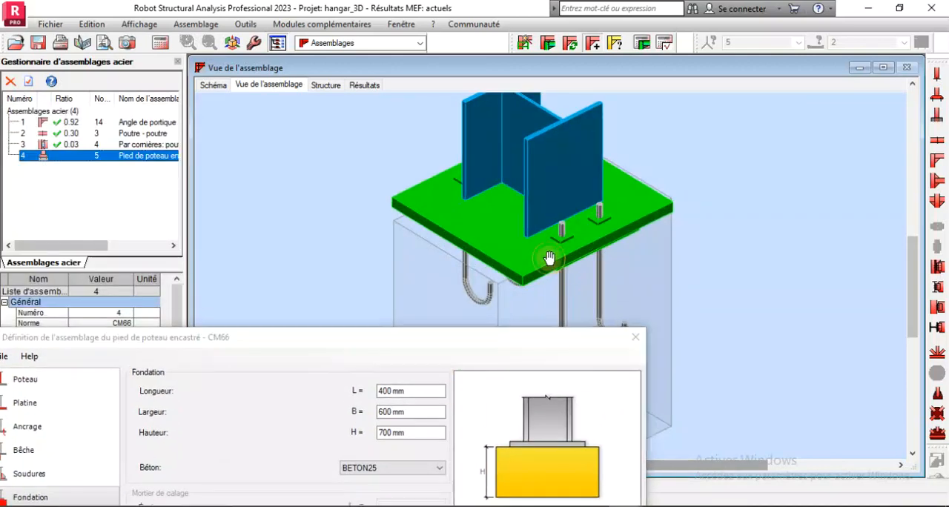
{"action": "middle_click_drag", "start_coordinate": [547, 257], "coordinate": [525, 213]}
{"action": "scroll", "coordinate": [610, 161], "scroll_direction": "down", "scroll_amount": 3}
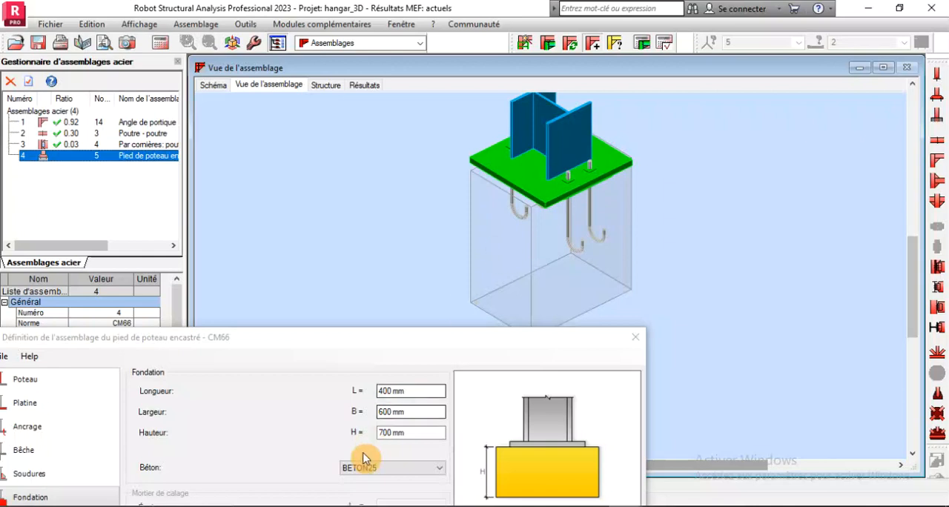
{"action": "left_click", "coordinate": [414, 395]}
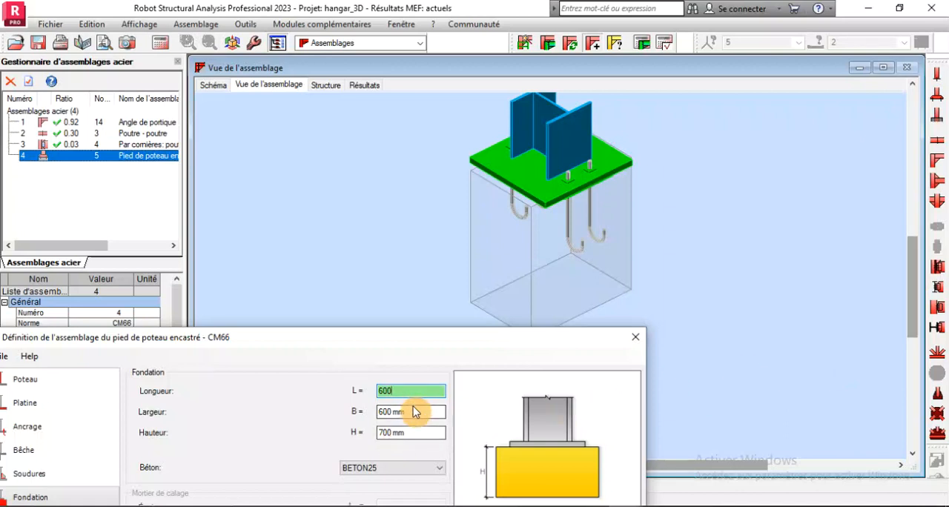
{"action": "left_click", "coordinate": [416, 411]}
{"action": "type", "text": "800"}
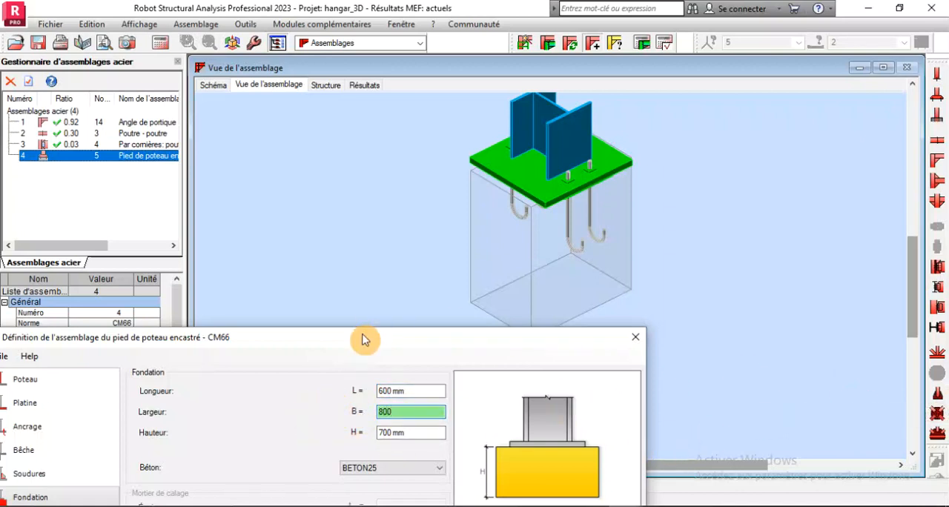
{"action": "left_click_drag", "start_coordinate": [366, 339], "coordinate": [373, 130]}
{"action": "left_click", "coordinate": [510, 438]}
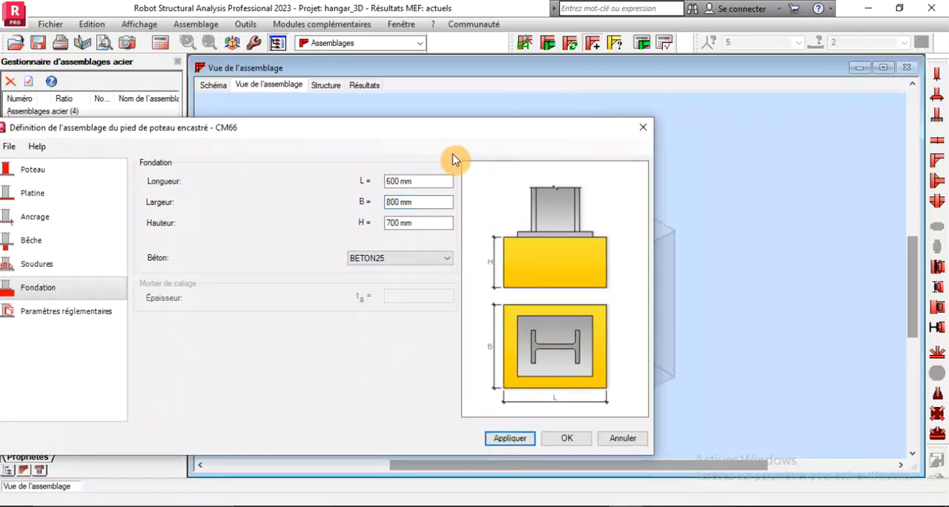
Try a foundation length of 1000 mm and apply it to the connection
{"action": "left_click_drag", "start_coordinate": [451, 129], "coordinate": [595, 385]}
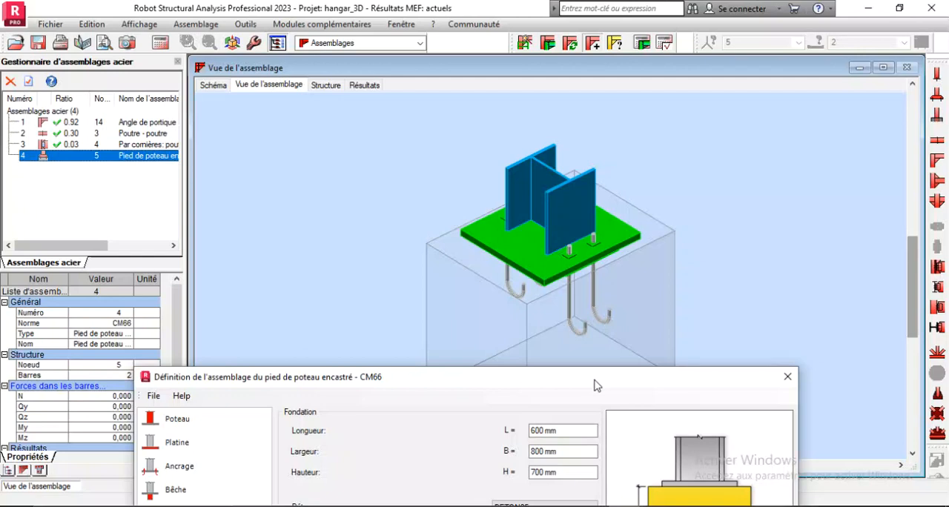
{"action": "left_click_drag", "start_coordinate": [595, 385], "coordinate": [517, 172]}
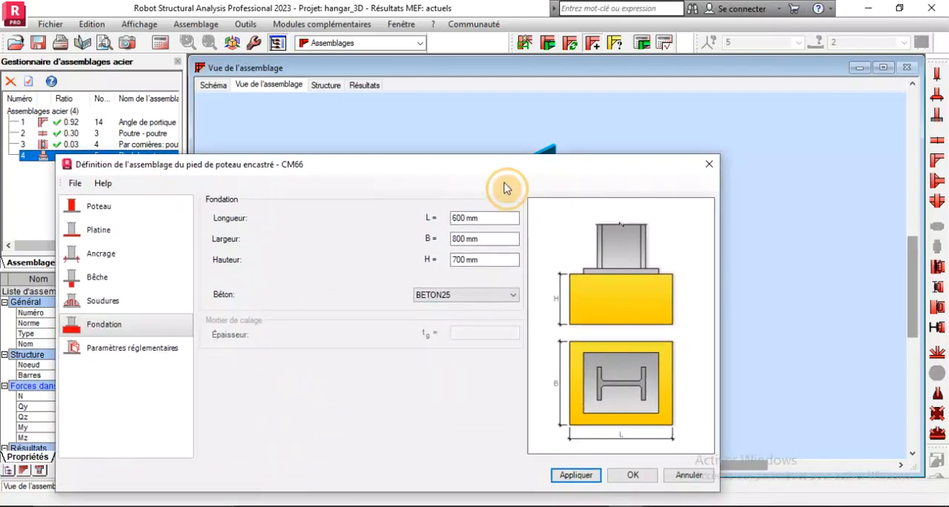
{"action": "double_click", "coordinate": [472, 215]}
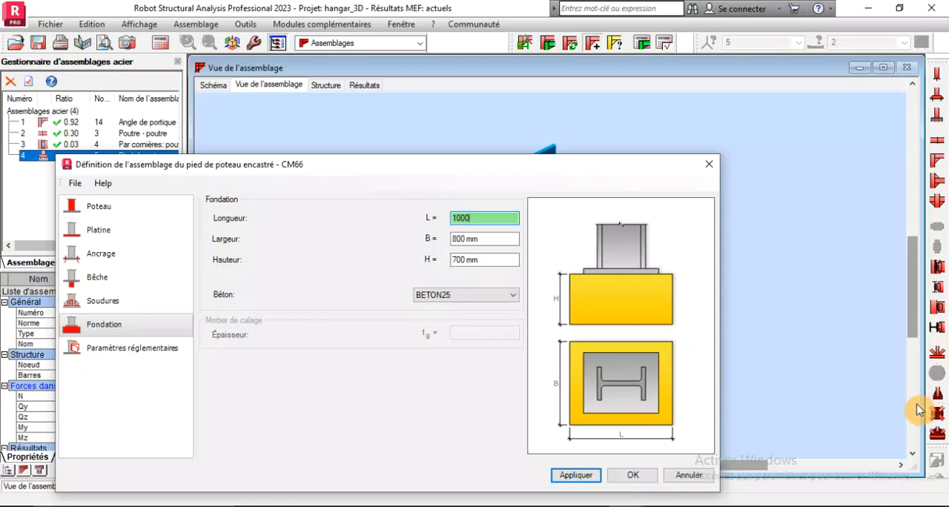
{"action": "left_click", "coordinate": [576, 475]}
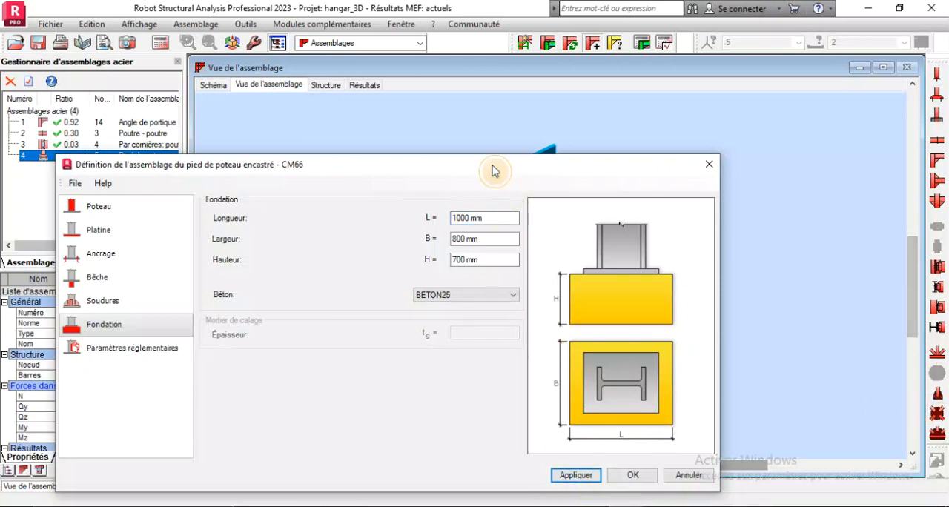
Set the foundation length to 800 mm and apply the change
{"action": "left_click_drag", "start_coordinate": [493, 166], "coordinate": [515, 177]}
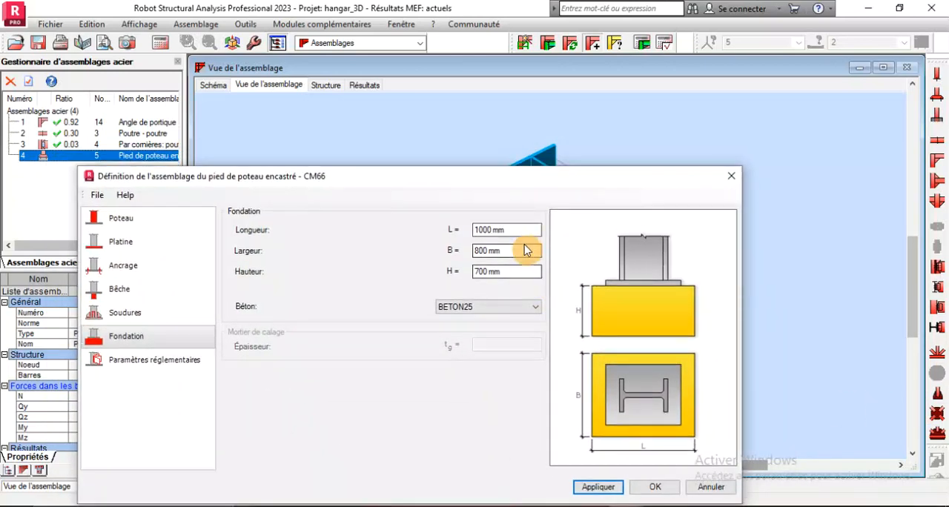
{"action": "double_click", "coordinate": [517, 234]}
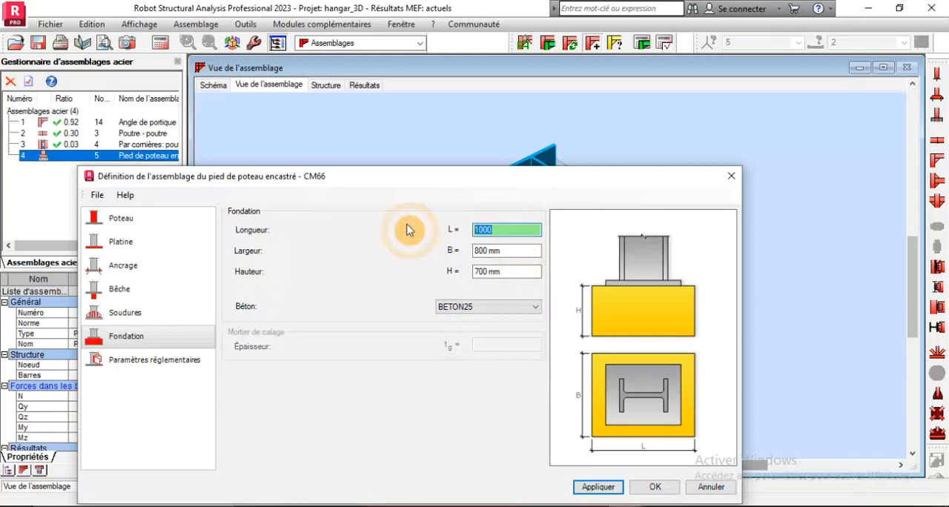
{"action": "type", "text": "800"}
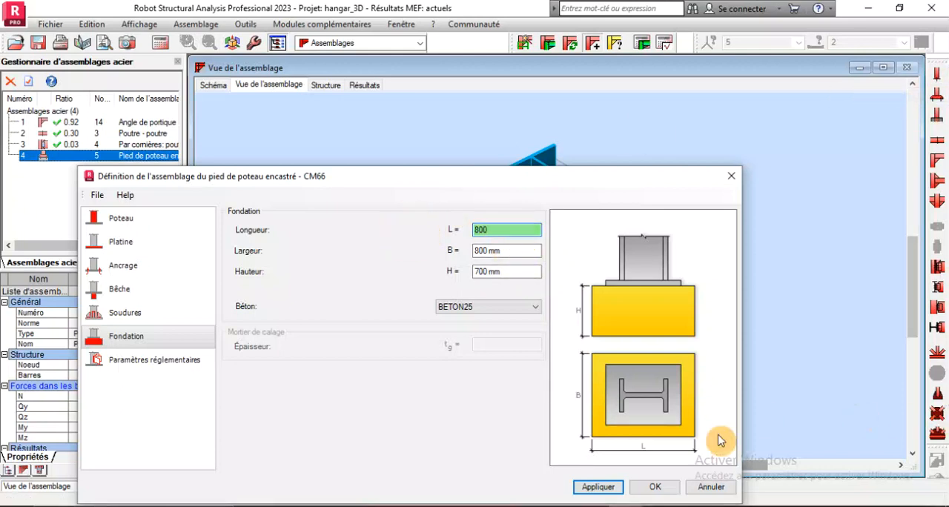
{"action": "left_click", "coordinate": [603, 486]}
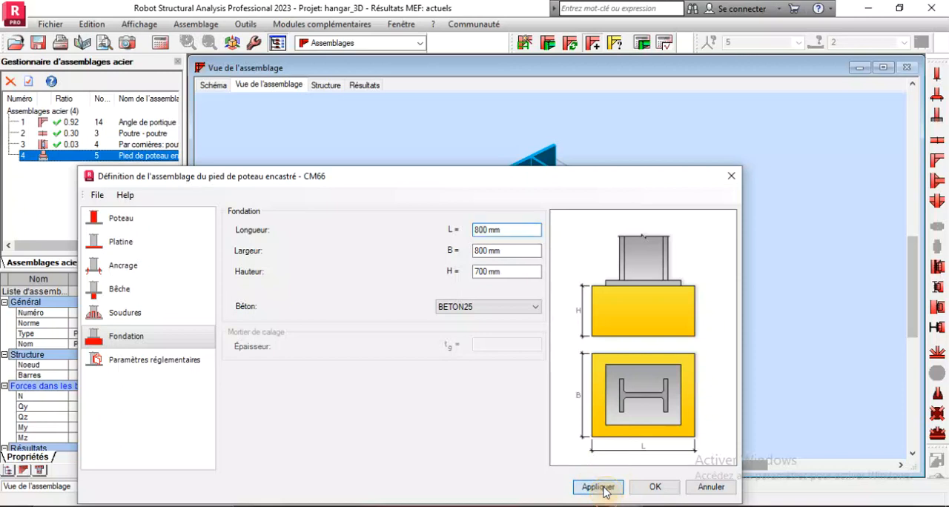
Inspect the square foundation block with its base plate and anchors in 3D using free rotation
{"action": "left_click_drag", "start_coordinate": [493, 182], "coordinate": [586, 368]}
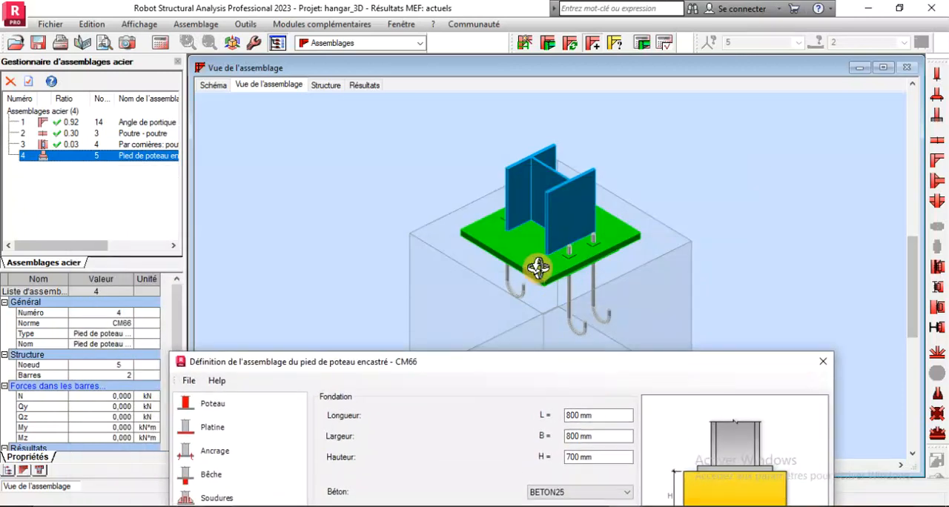
{"action": "scroll", "coordinate": [470, 234], "scroll_direction": "up", "scroll_amount": 5}
{"action": "scroll", "coordinate": [532, 228], "scroll_direction": "down", "scroll_amount": 5}
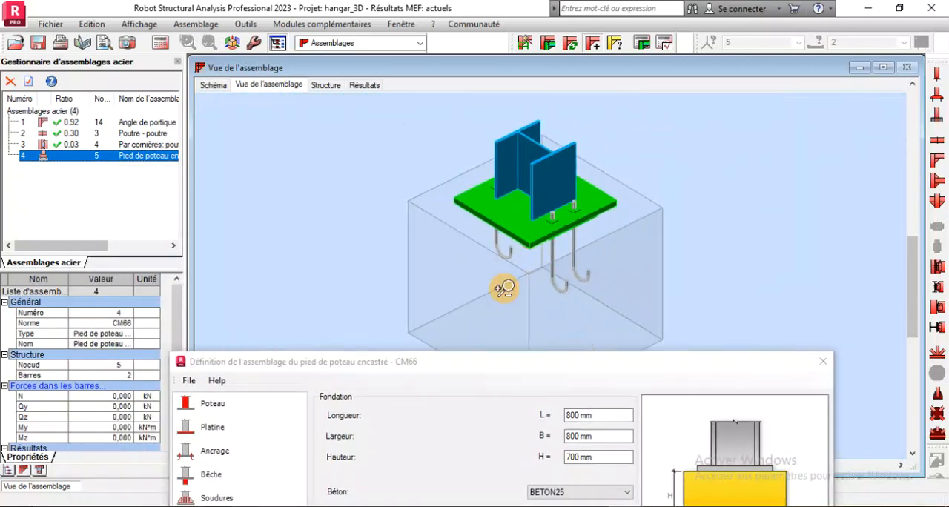
{"action": "scroll", "coordinate": [598, 259], "scroll_direction": "up", "scroll_amount": 3}
{"action": "scroll", "coordinate": [640, 239], "scroll_direction": "down", "scroll_amount": 3}
{"action": "right_click", "coordinate": [720, 169]}
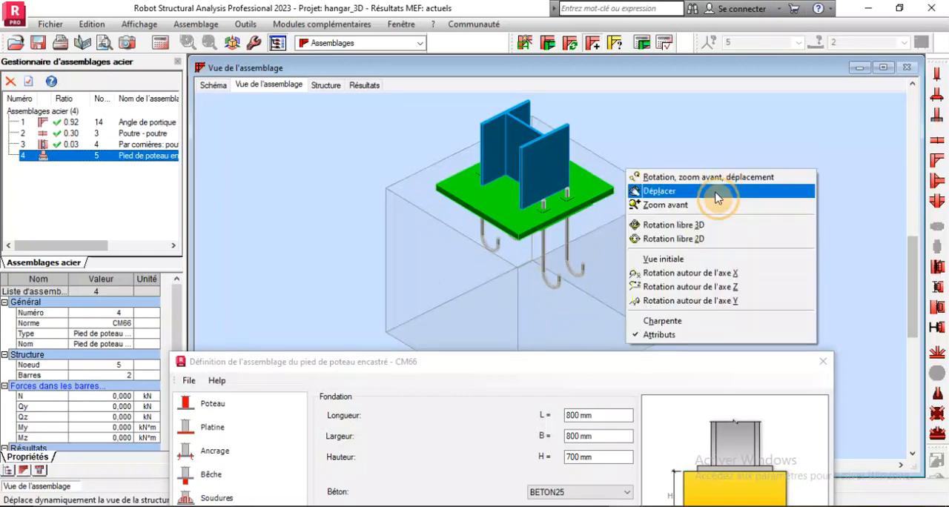
{"action": "left_click", "coordinate": [662, 222]}
{"action": "left_click_drag", "start_coordinate": [506, 277], "coordinate": [538, 281]}
{"action": "scroll", "coordinate": [553, 221], "scroll_direction": "down", "scroll_amount": 2}
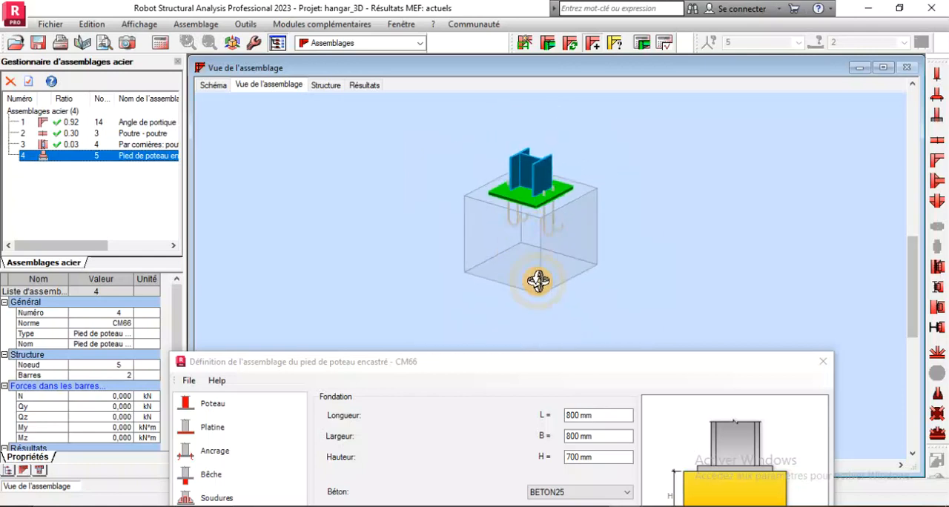
Open the column base's anchor settings and set the anchor bolt class to HR 8.8
{"action": "left_click_drag", "start_coordinate": [517, 374], "coordinate": [423, 244]}
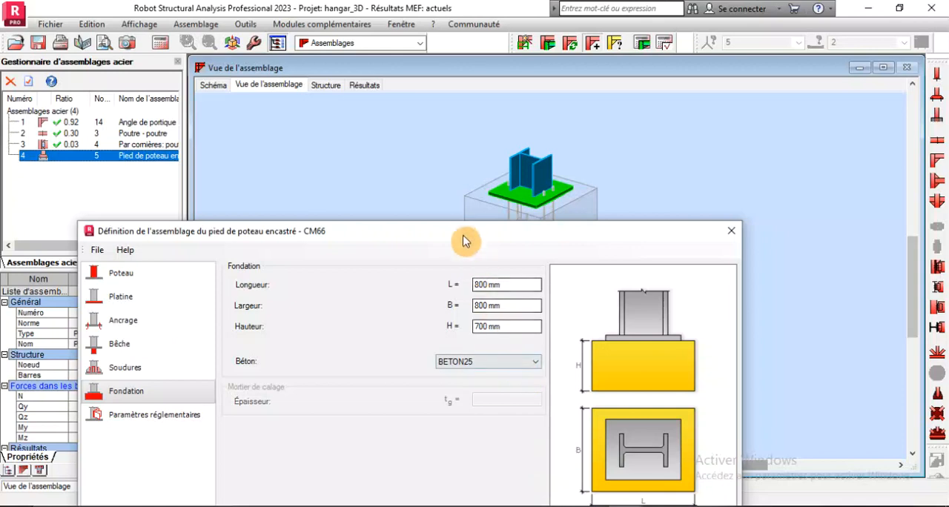
{"action": "left_click_drag", "start_coordinate": [462, 233], "coordinate": [488, 296]}
{"action": "left_click", "coordinate": [487, 295]}
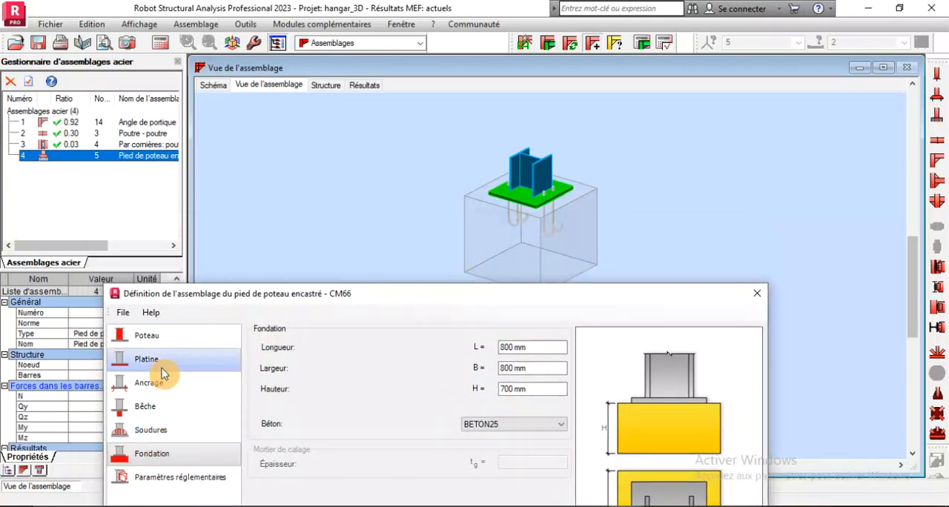
{"action": "left_click", "coordinate": [151, 392]}
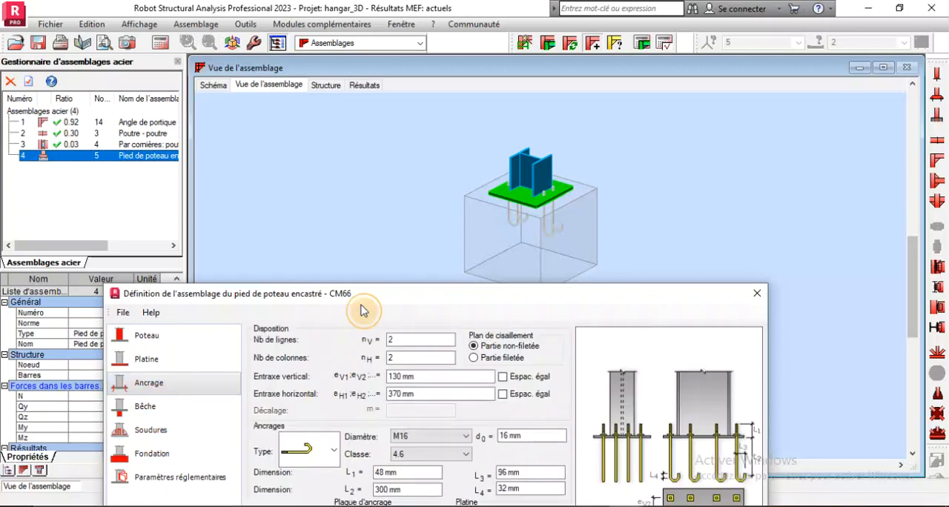
{"action": "left_click_drag", "start_coordinate": [385, 303], "coordinate": [380, 211]}
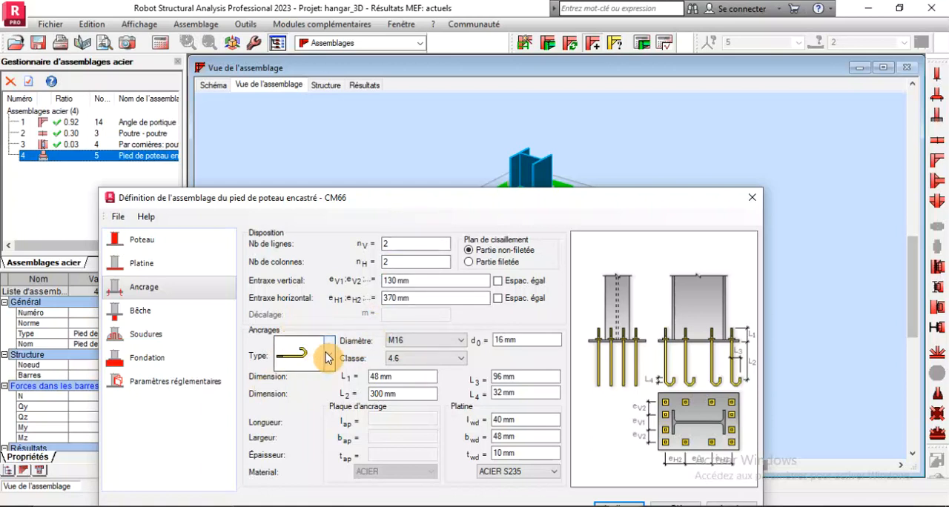
{"action": "left_click", "coordinate": [459, 359]}
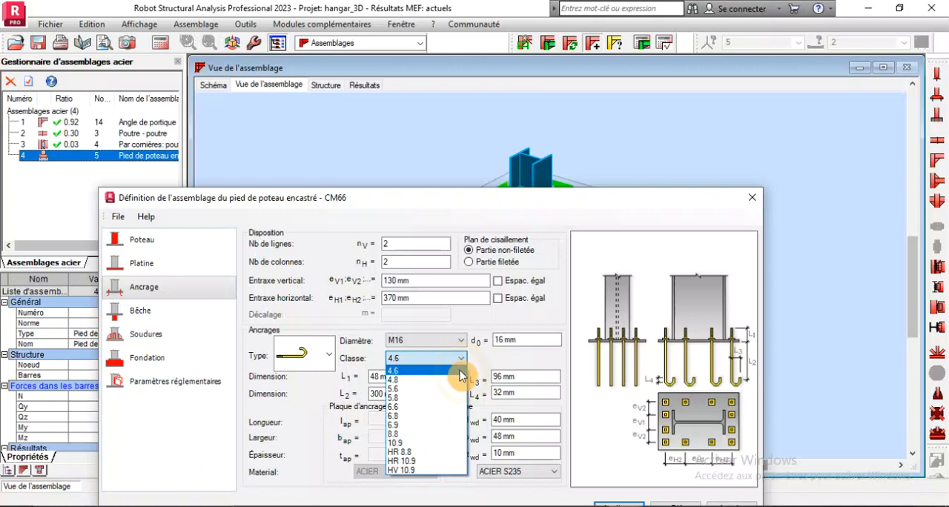
{"action": "left_click", "coordinate": [415, 452]}
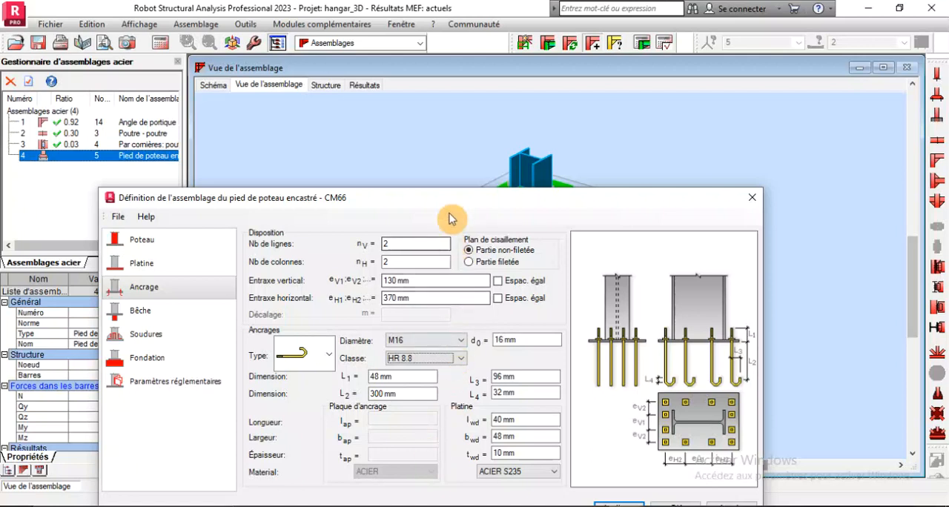
Examine the base plate, counter-plate and shear key in 3D alongside the dimensions in the column base's plate settings
{"action": "left_click_drag", "start_coordinate": [452, 209], "coordinate": [504, 333]}
{"action": "scroll", "coordinate": [544, 189], "scroll_direction": "up", "scroll_amount": 6}
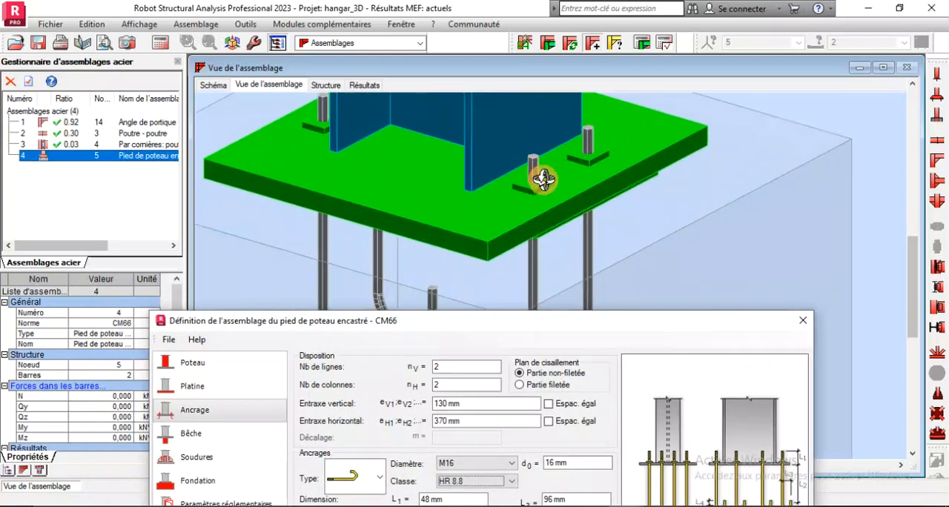
{"action": "left_click_drag", "start_coordinate": [478, 329], "coordinate": [481, 271]}
{"action": "left_click", "coordinate": [194, 330]}
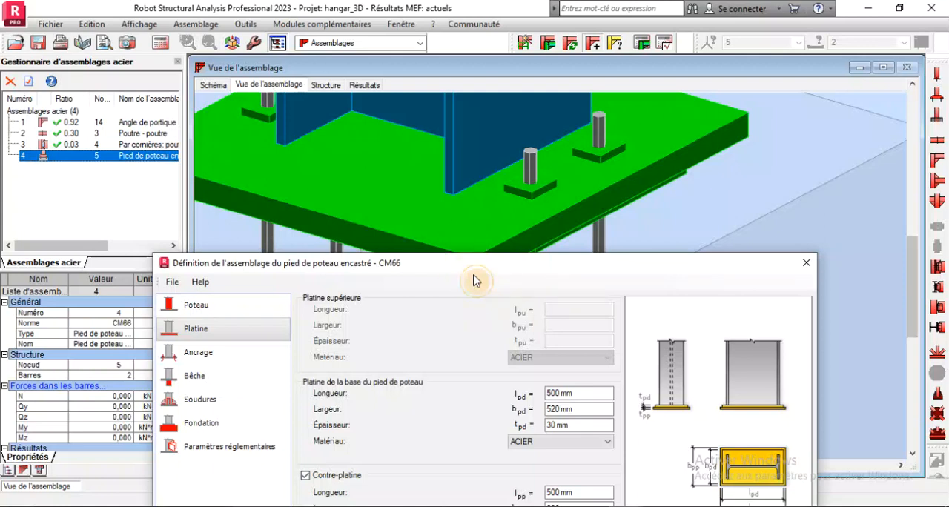
{"action": "left_click_drag", "start_coordinate": [441, 277], "coordinate": [386, 173]}
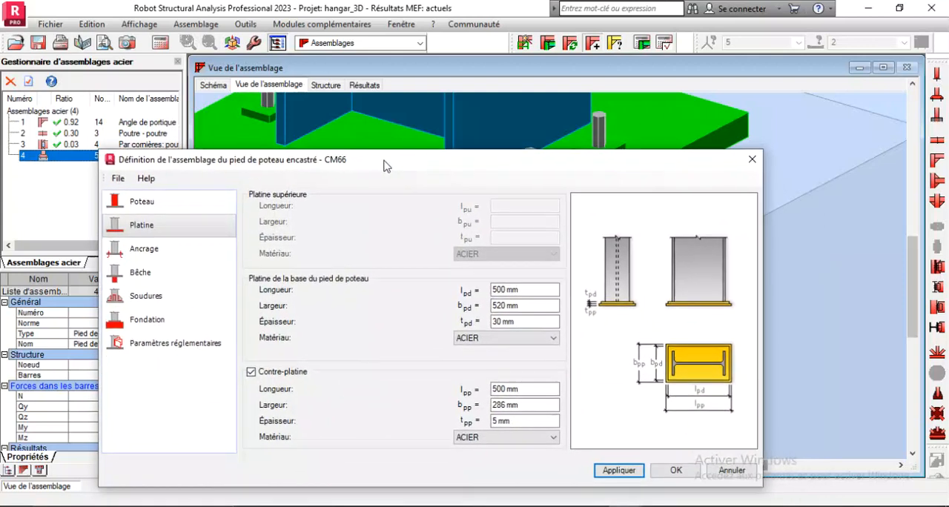
{"action": "left_click", "coordinate": [507, 407]}
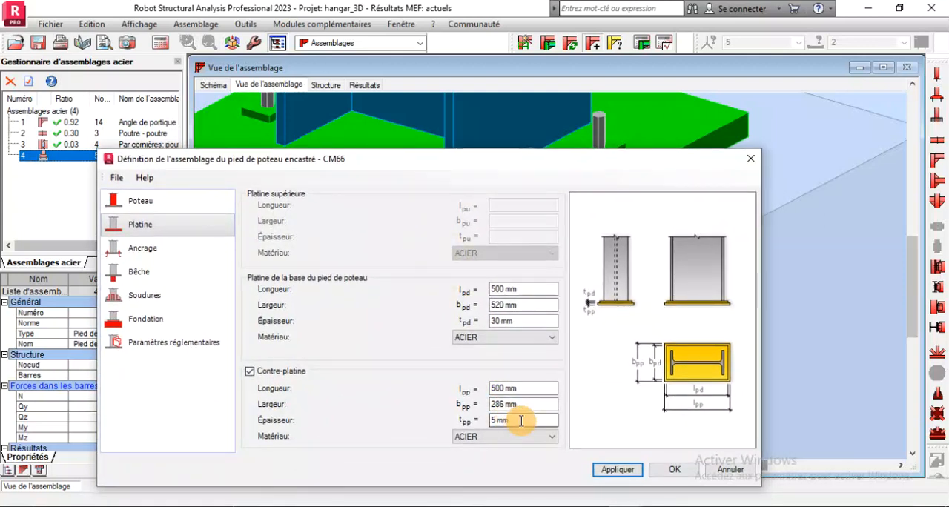
{"action": "double_click", "coordinate": [521, 421]}
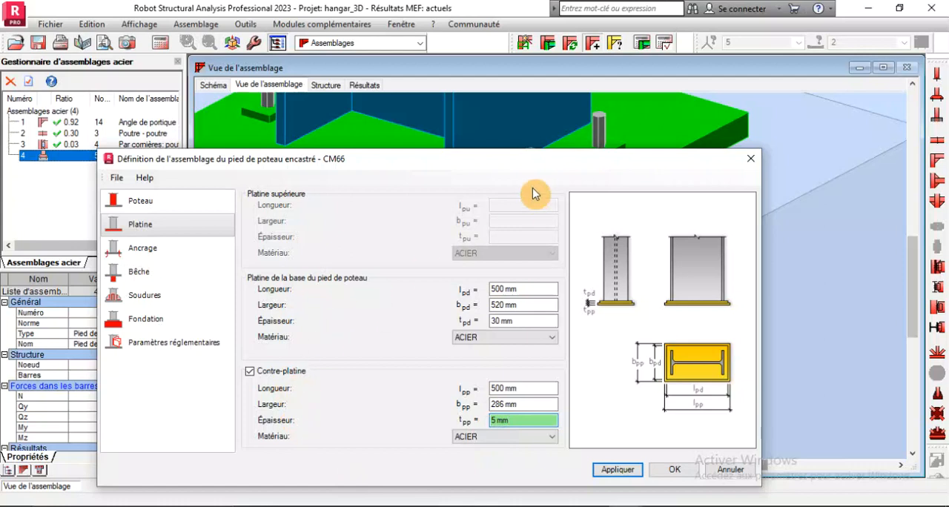
{"action": "left_click_drag", "start_coordinate": [484, 165], "coordinate": [486, 337]}
{"action": "left_click_drag", "start_coordinate": [452, 232], "coordinate": [448, 197]}
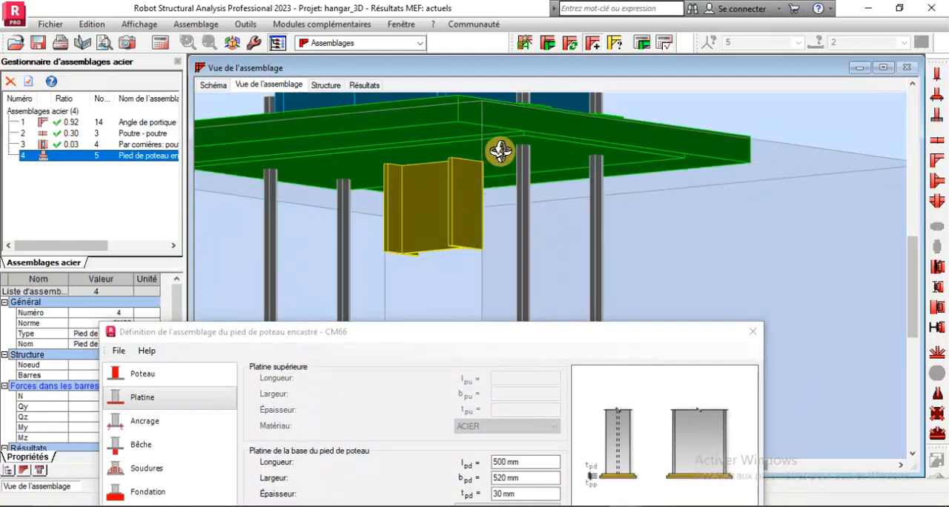
{"action": "left_click_drag", "start_coordinate": [508, 143], "coordinate": [478, 151]}
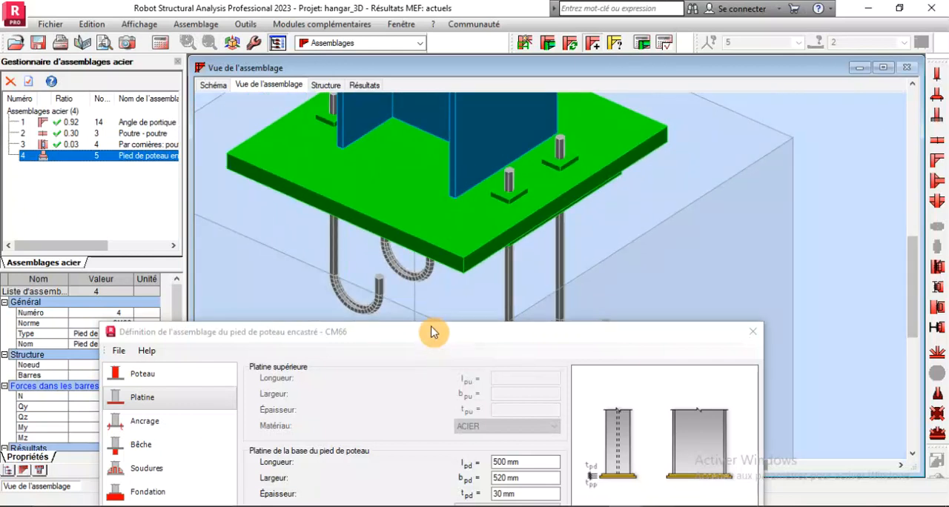
{"action": "left_click_drag", "start_coordinate": [434, 334], "coordinate": [450, 154]}
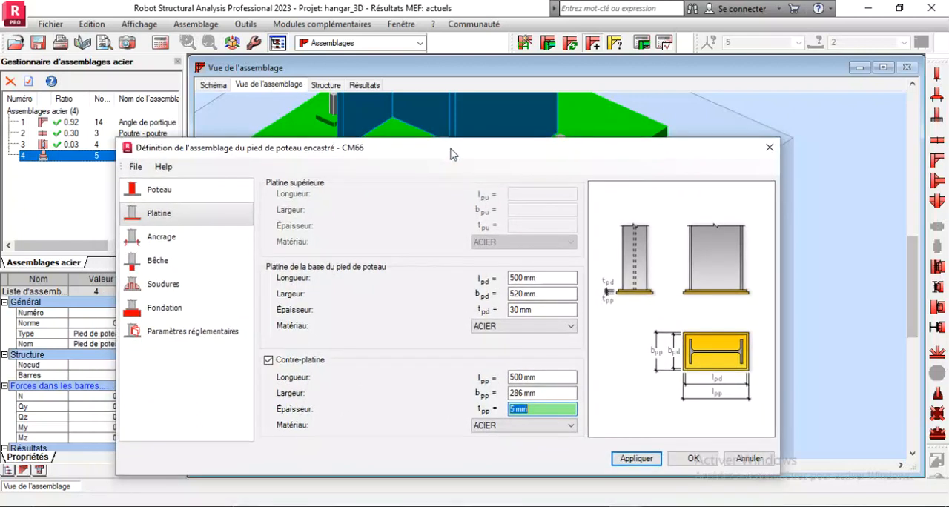
Remove the counter-plate from the column base and set the base plate's thickness to 25 mm
{"action": "left_click", "coordinate": [268, 361]}
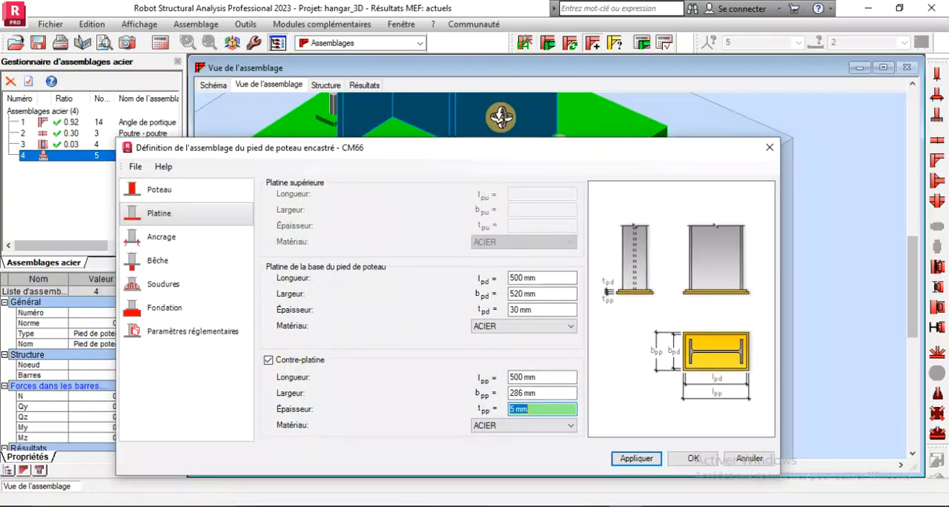
{"action": "left_click", "coordinate": [270, 361]}
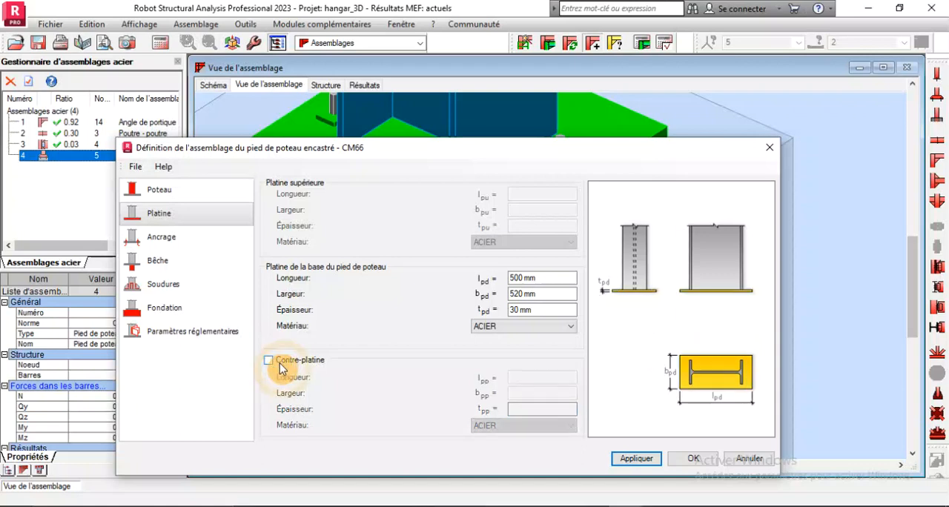
{"action": "left_click", "coordinate": [541, 314]}
{"action": "double_click", "coordinate": [541, 314]}
{"action": "type", "text": "25"}
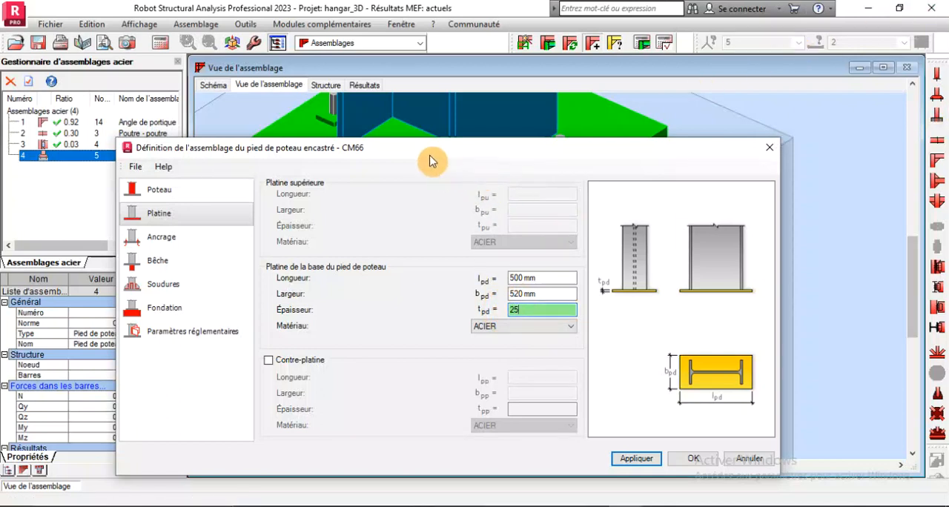
{"action": "left_click_drag", "start_coordinate": [432, 161], "coordinate": [403, 170]}
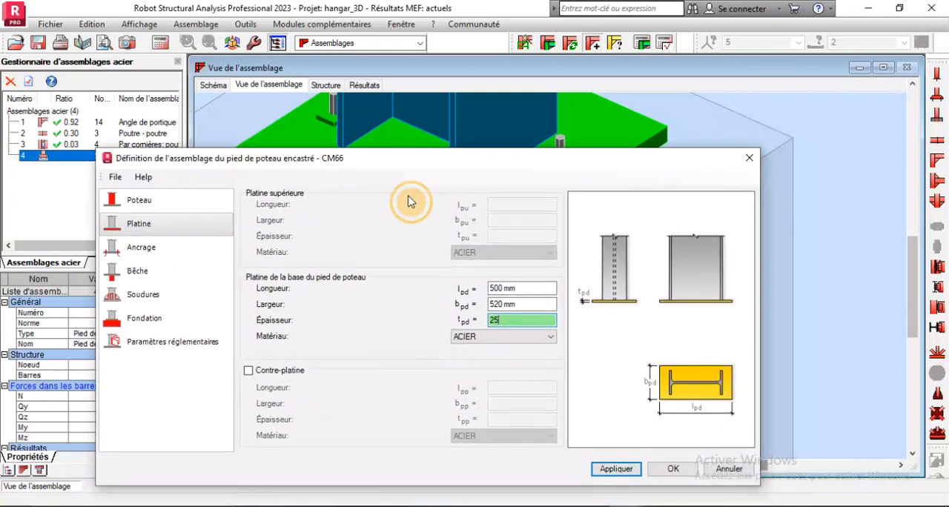
Set the base plate's length to 450 mm and width to 500 mm, and accept the connection definition
{"action": "left_click", "coordinate": [524, 290]}
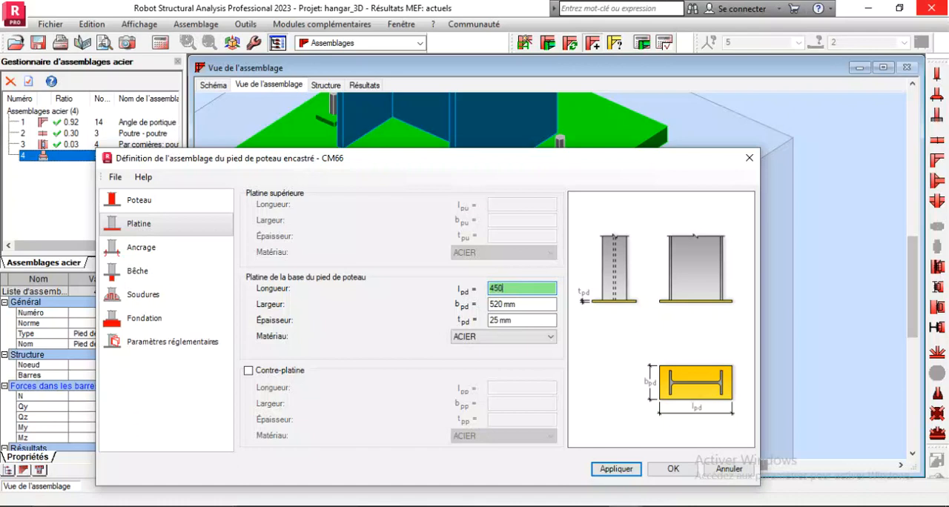
{"action": "left_click", "coordinate": [525, 308]}
{"action": "double_click", "coordinate": [524, 307]}
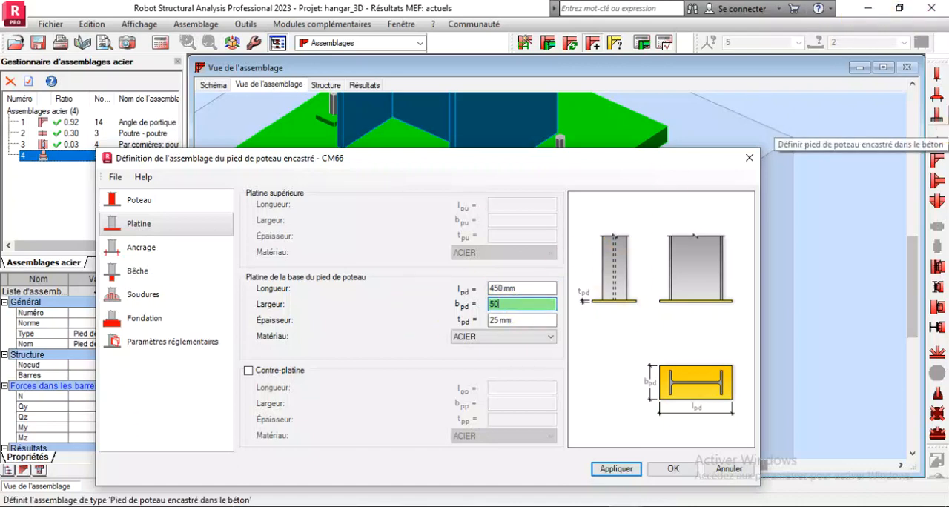
{"action": "type", "text": "500"}
{"action": "left_click", "coordinate": [616, 469]}
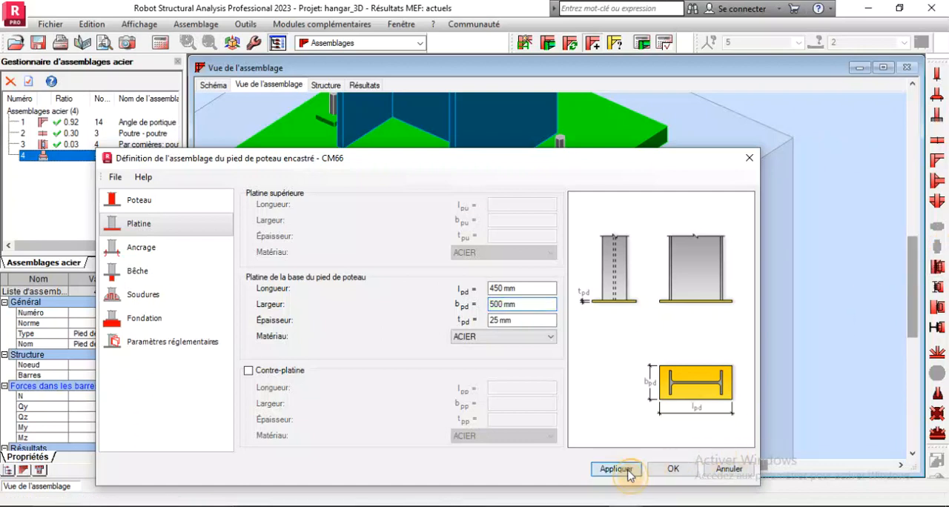
{"action": "mouse_move", "coordinate": [481, 159]}
{"action": "left_mouse_down"}
{"action": "mouse_move", "coordinate": [504, 370]}
{"action": "mouse_move", "coordinate": [490, 172]}
{"action": "left_mouse_up"}
{"action": "scroll", "coordinate": [534, 312], "scroll_direction": "up", "scroll_amount": 3}
{"action": "scroll", "coordinate": [496, 269], "scroll_direction": "down", "scroll_amount": 2}
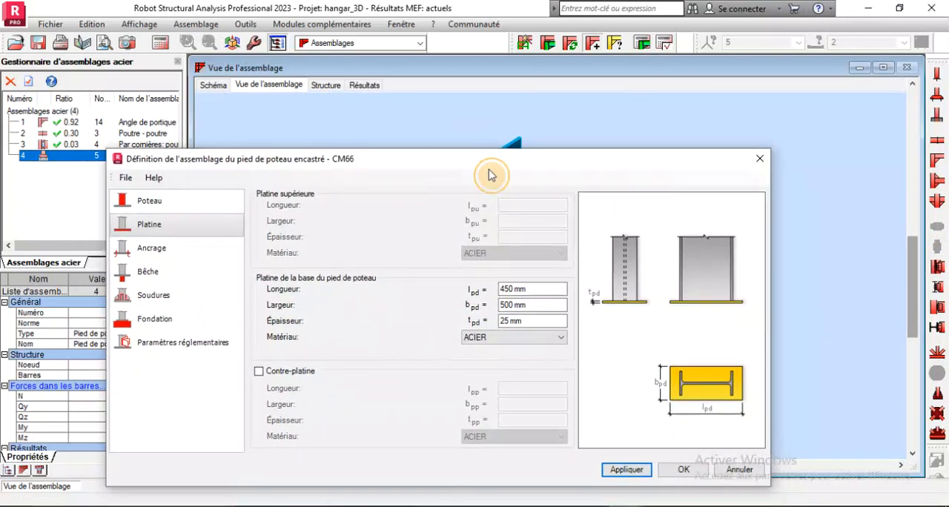
{"action": "left_click", "coordinate": [683, 470]}
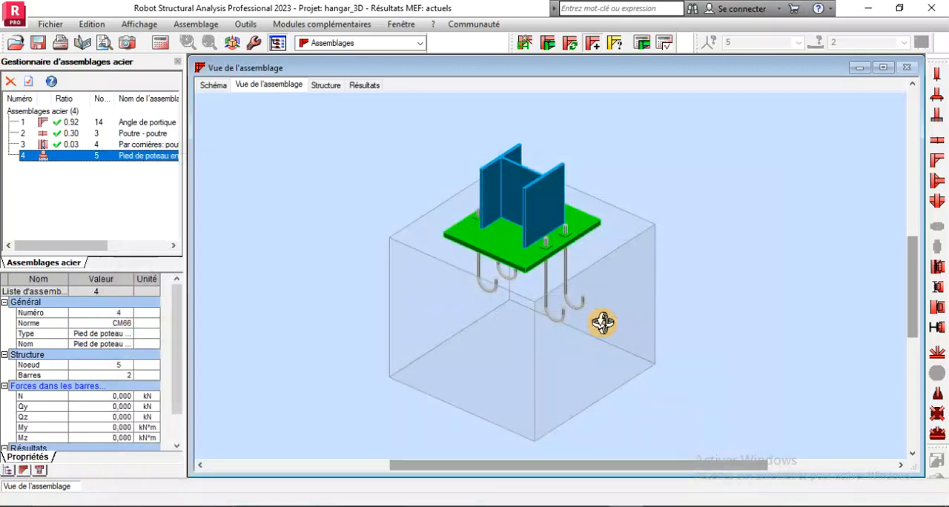
Run the verification calculation for the fixed column base, connection 4 at node 5
{"action": "scroll", "coordinate": [600, 319], "scroll_direction": "up", "scroll_amount": 4}
{"action": "left_click", "coordinate": [642, 45]}
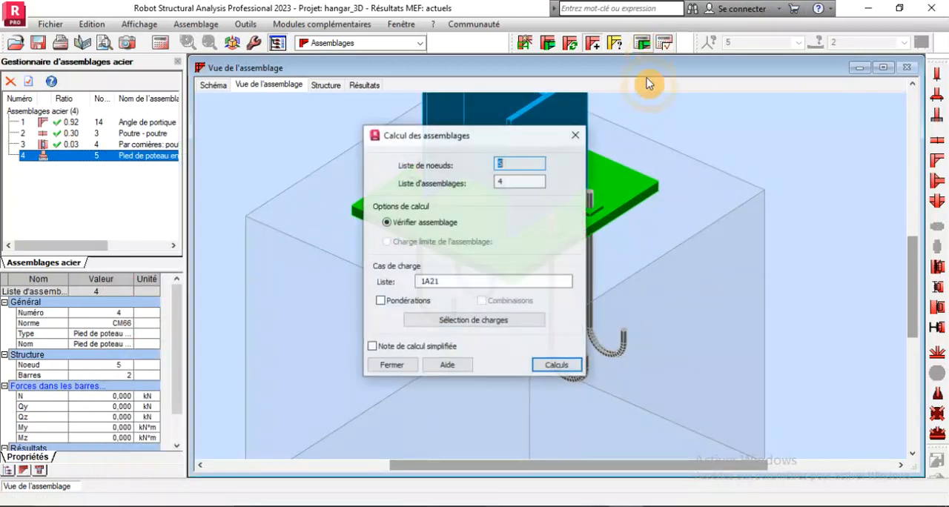
{"action": "left_click", "coordinate": [568, 365]}
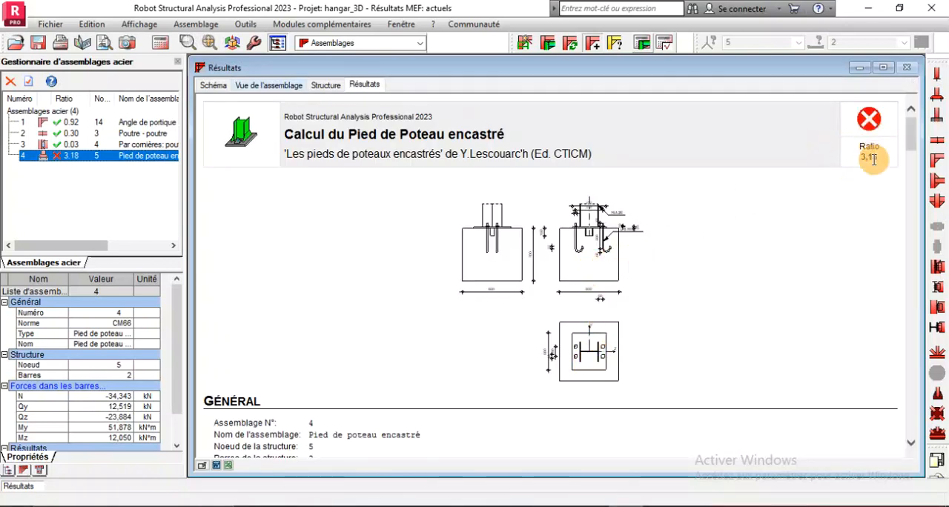
Examine the calculation note's concrete, anchorage, shear key and base plate checks for the fixed column base
{"action": "scroll", "coordinate": [660, 223], "scroll_direction": "down", "scroll_amount": 15}
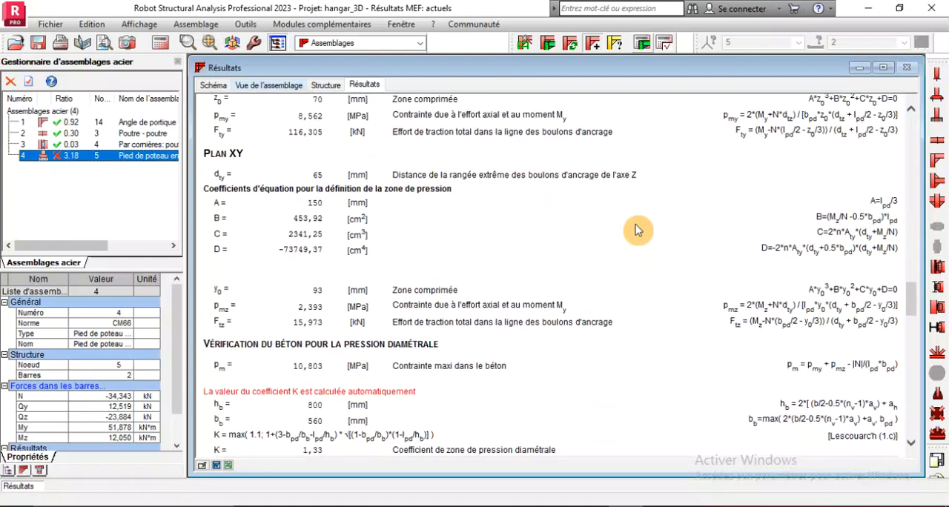
{"action": "scroll", "coordinate": [638, 230], "scroll_direction": "up", "scroll_amount": 5}
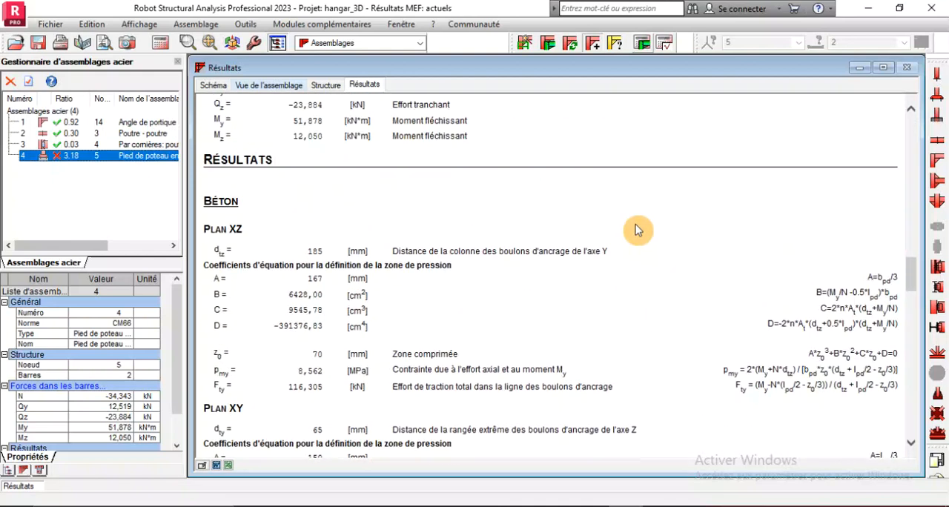
{"action": "scroll", "coordinate": [638, 230], "scroll_direction": "down", "scroll_amount": 8}
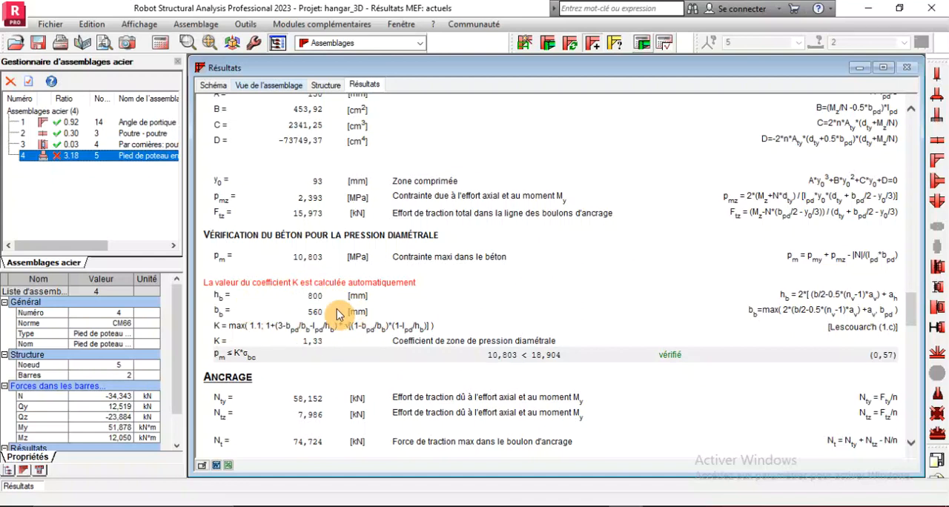
{"action": "scroll", "coordinate": [351, 312], "scroll_direction": "down", "scroll_amount": 8}
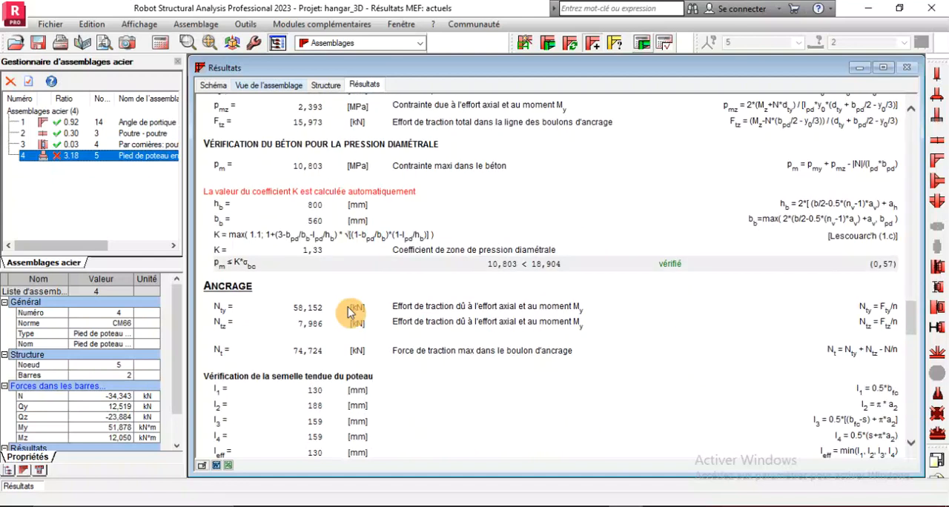
{"action": "scroll", "coordinate": [351, 312], "scroll_direction": "up", "scroll_amount": 4}
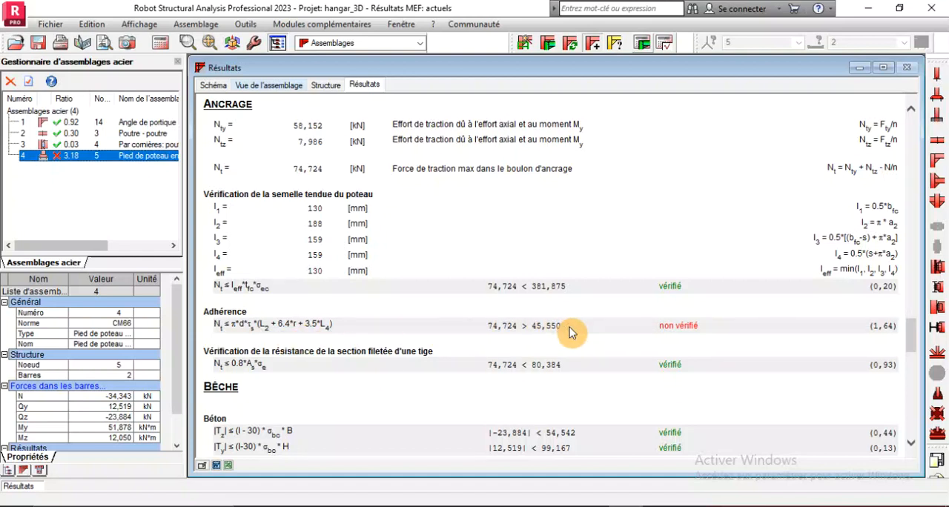
{"action": "scroll", "coordinate": [571, 334], "scroll_direction": "down", "scroll_amount": 12}
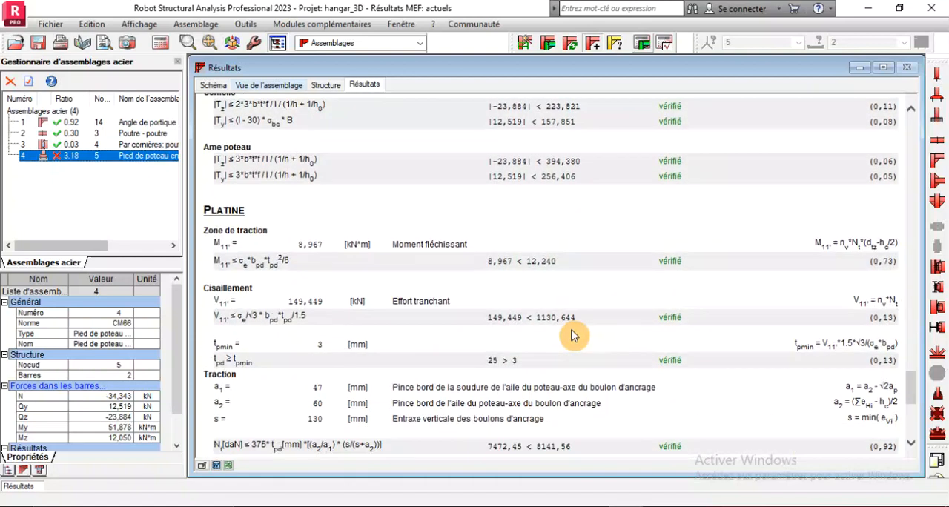
{"action": "scroll", "coordinate": [572, 336], "scroll_direction": "down", "scroll_amount": 2}
{"action": "scroll", "coordinate": [571, 336], "scroll_direction": "up", "scroll_amount": 9}
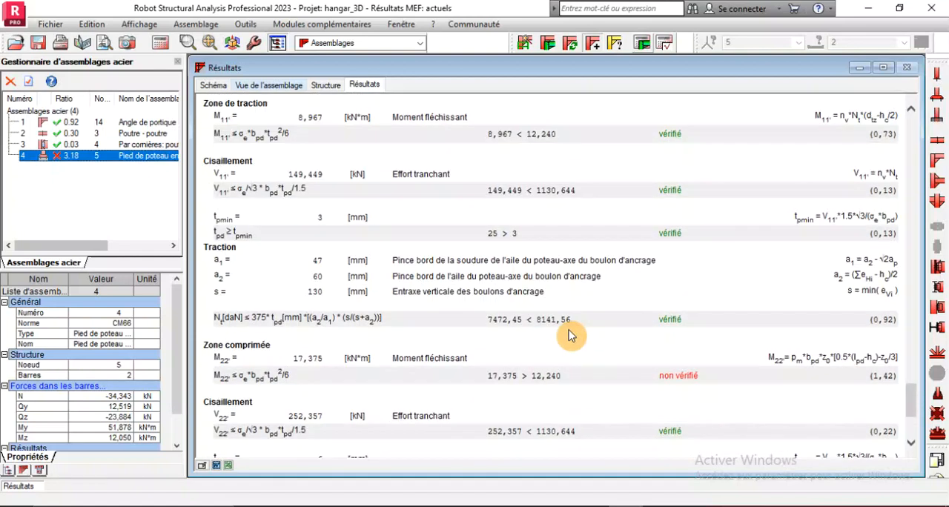
{"action": "scroll", "coordinate": [571, 336], "scroll_direction": "down", "scroll_amount": 3}
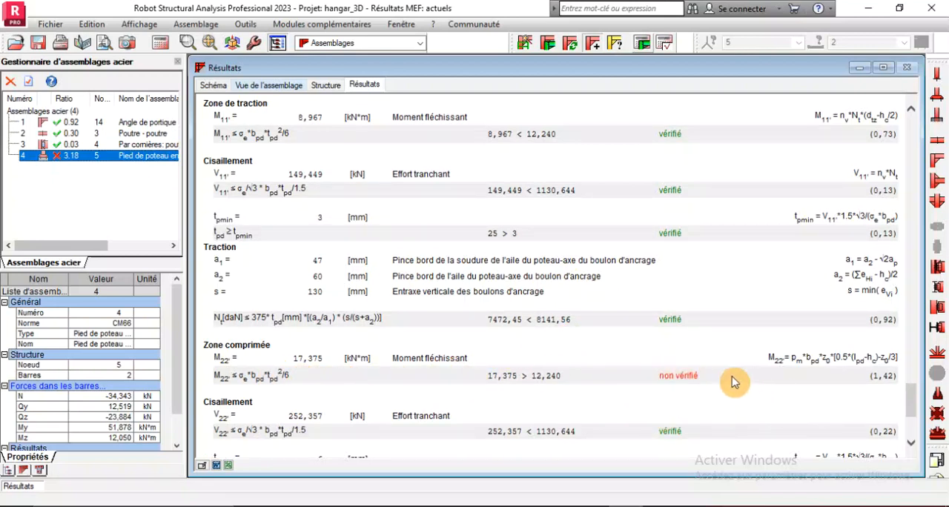
{"action": "scroll", "coordinate": [616, 382], "scroll_direction": "down", "scroll_amount": 6}
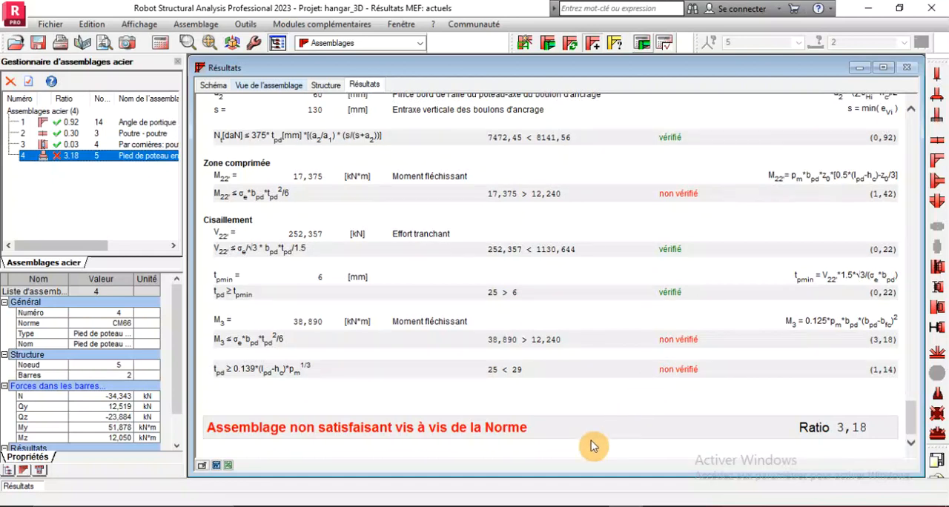
Reopen the fixed column base definition, set the base plate's thickness to 35 mm and apply the change
{"action": "double_click", "coordinate": [53, 160]}
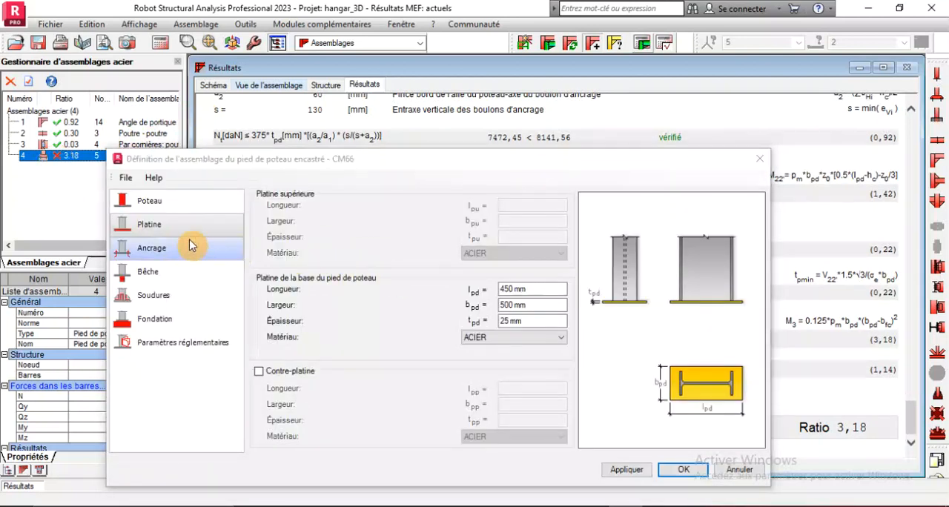
{"action": "left_click", "coordinate": [535, 321]}
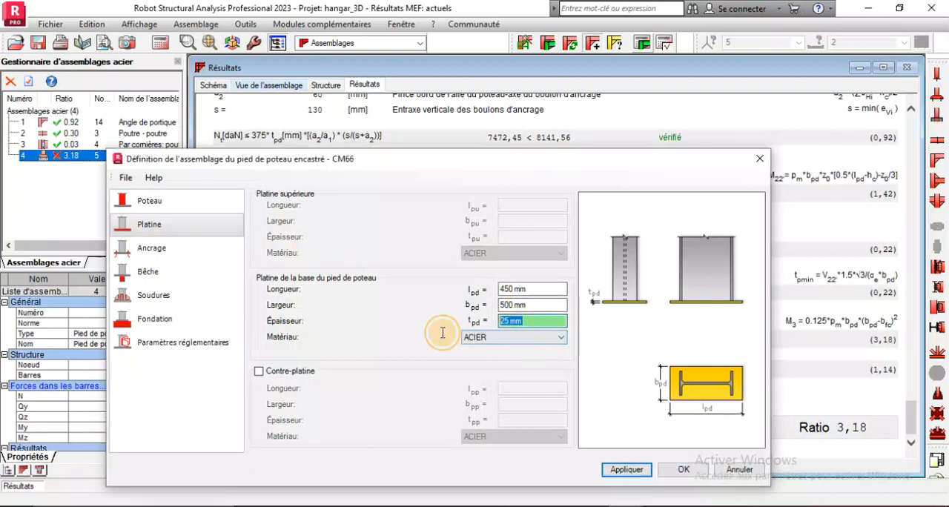
{"action": "type", "text": "35"}
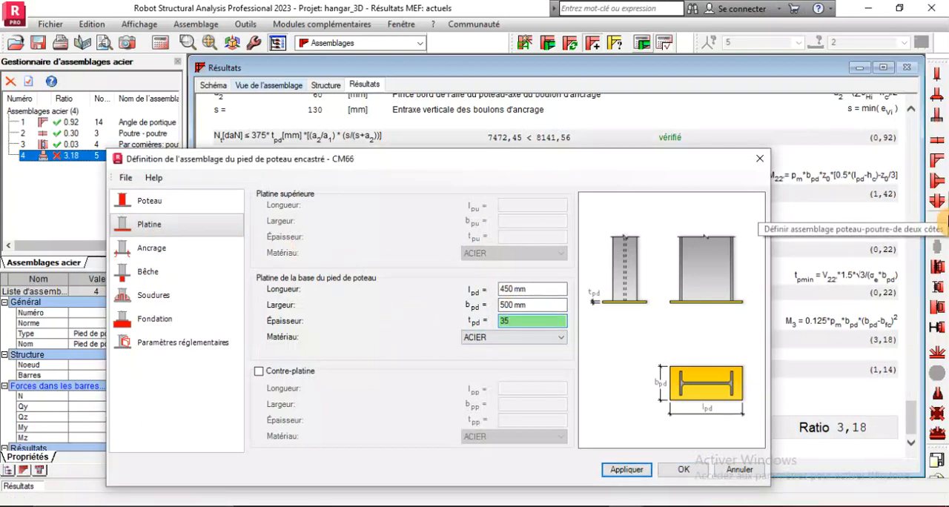
{"action": "left_click", "coordinate": [623, 469]}
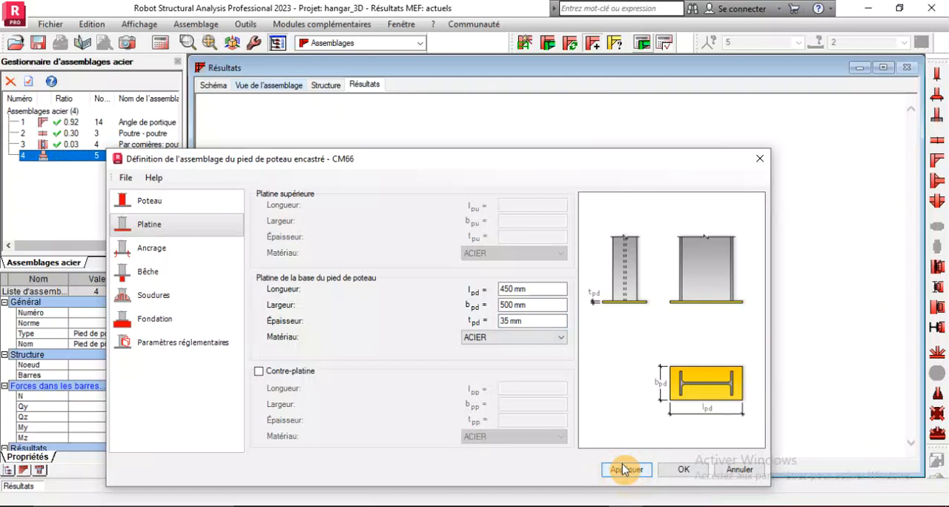
Set the fixed column base's anchors to 3 rows and 3 columns, and apply the change
{"action": "left_click", "coordinate": [177, 249]}
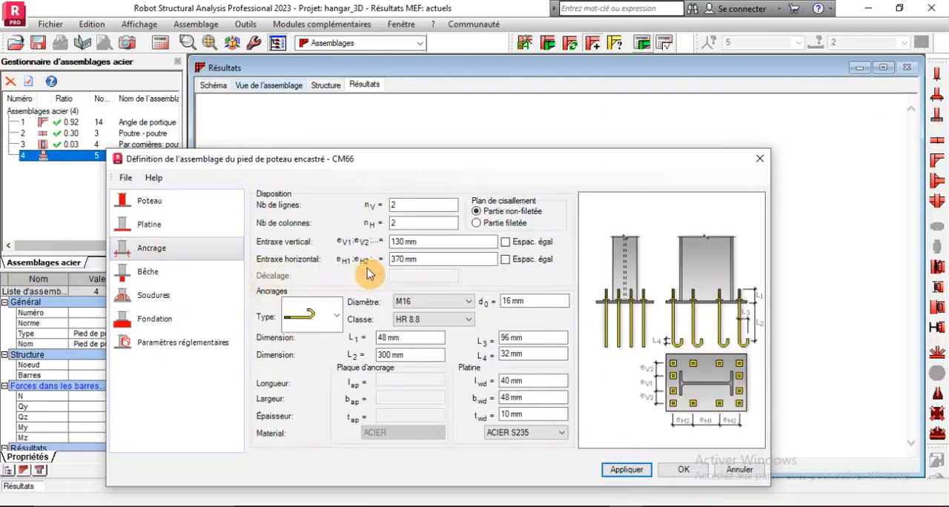
{"action": "double_click", "coordinate": [405, 203]}
{"action": "type", "text": "3"}
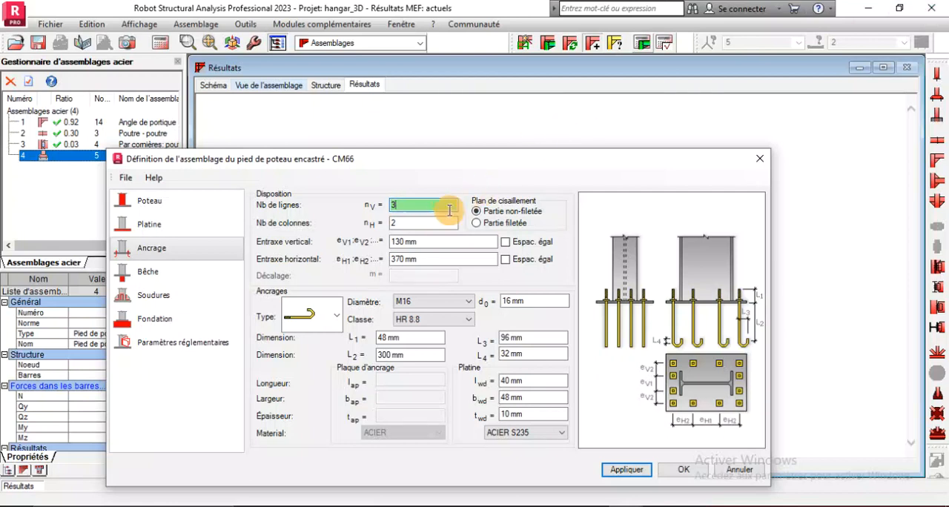
{"action": "double_click", "coordinate": [421, 223]}
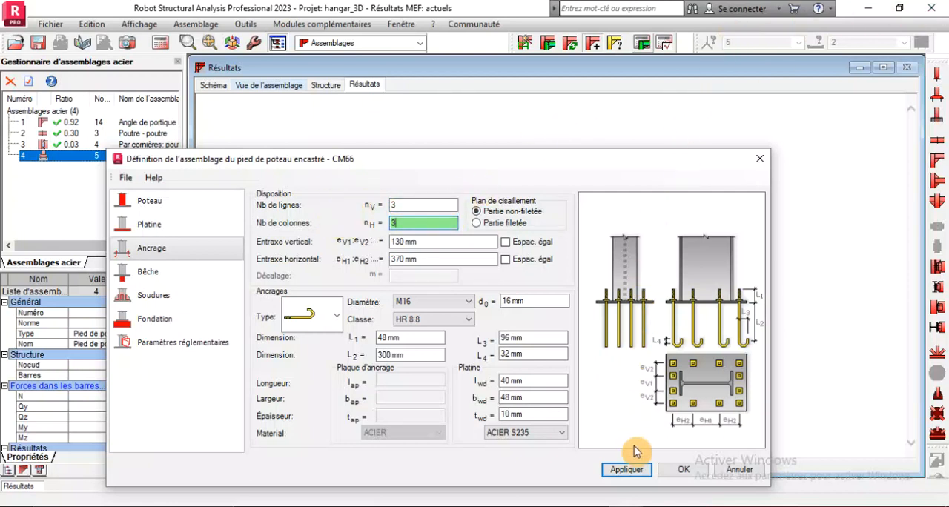
{"action": "left_click", "coordinate": [628, 470]}
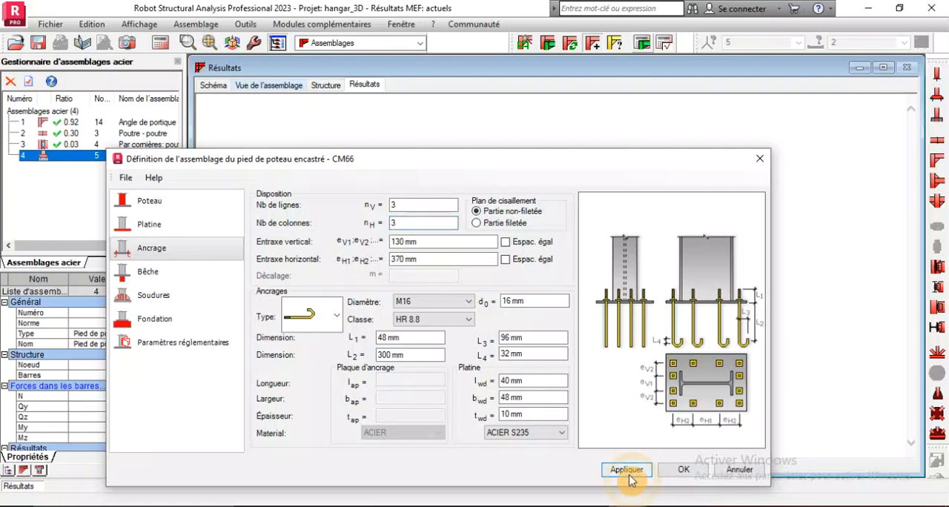
Examine the anchor layout around the base plate in the connection's 3D view
{"action": "left_click_drag", "start_coordinate": [543, 163], "coordinate": [538, 396]}
{"action": "left_click", "coordinate": [369, 190]}
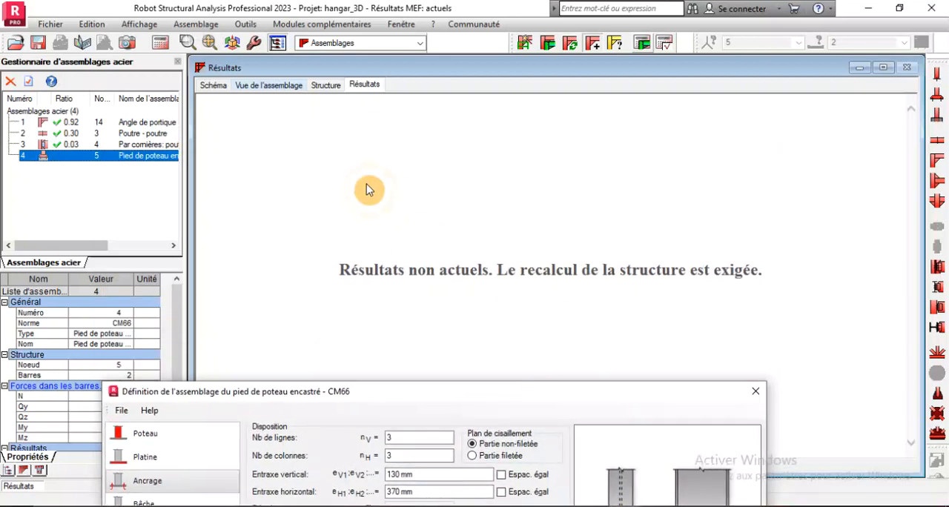
{"action": "left_click", "coordinate": [257, 83]}
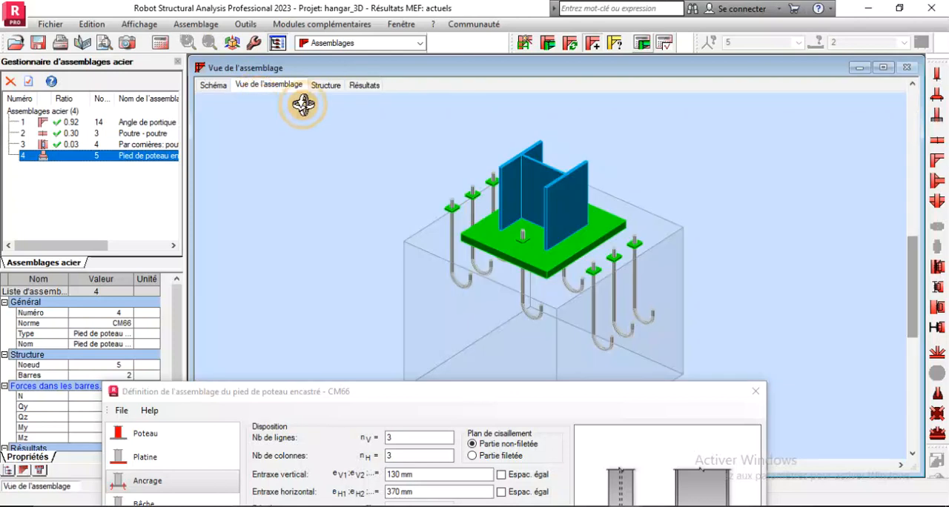
{"action": "scroll", "coordinate": [592, 291], "scroll_direction": "up", "scroll_amount": 2}
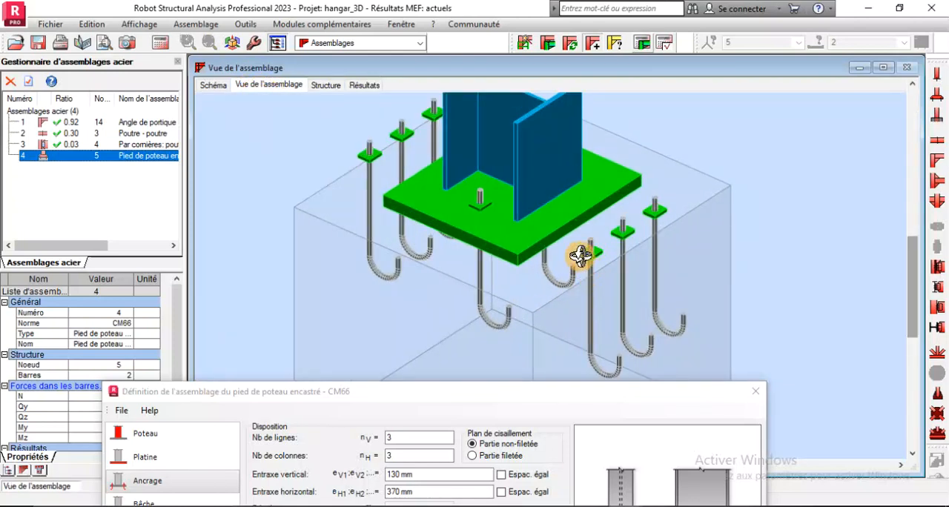
{"action": "scroll", "coordinate": [546, 213], "scroll_direction": "down", "scroll_amount": 4}
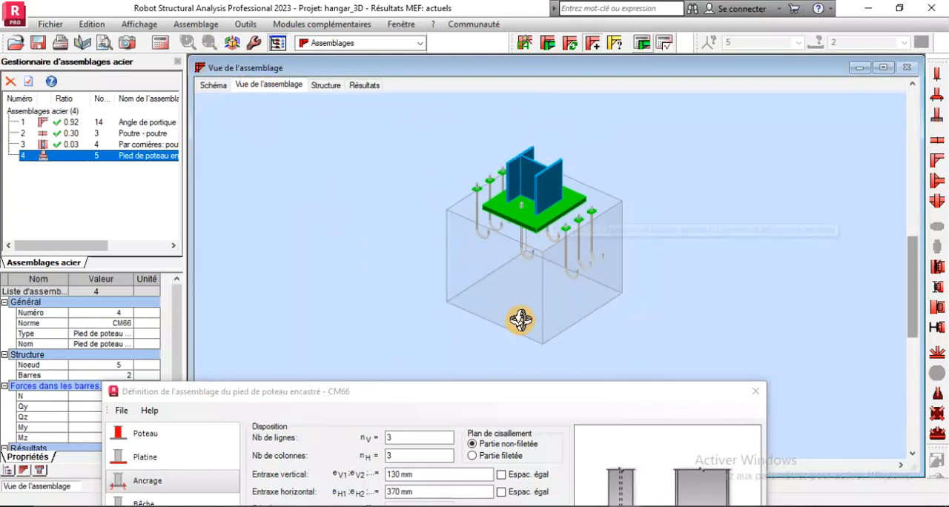
{"action": "left_click_drag", "start_coordinate": [535, 233], "coordinate": [600, 212]}
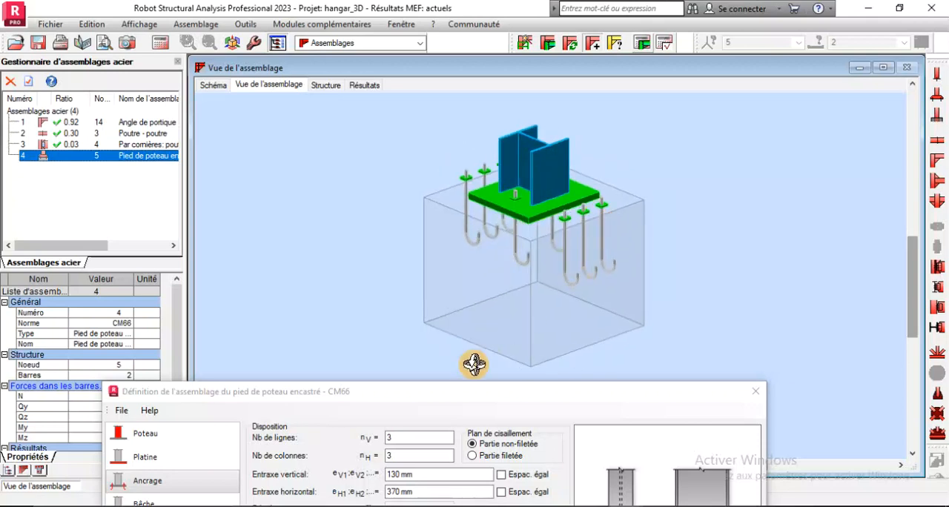
{"action": "left_click_drag", "start_coordinate": [463, 395], "coordinate": [579, 256]}
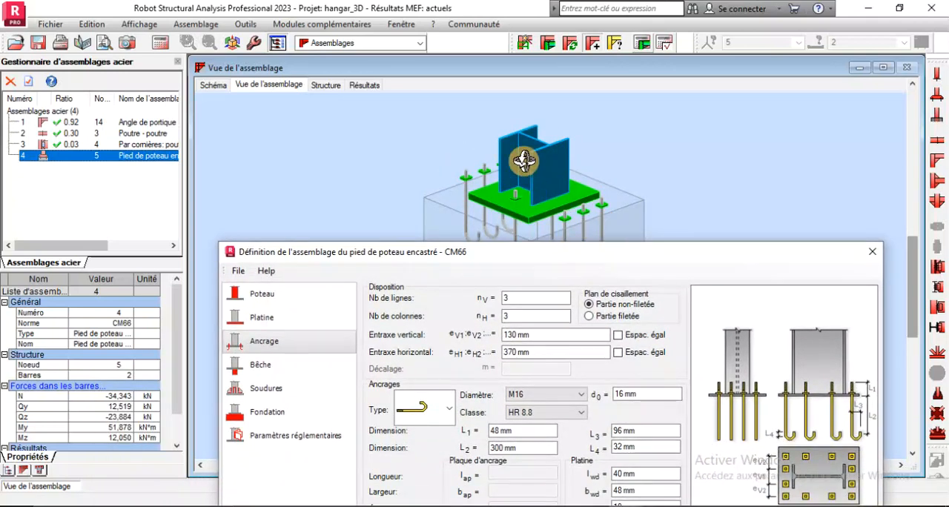
{"action": "scroll", "coordinate": [417, 99], "scroll_direction": "down", "scroll_amount": 2}
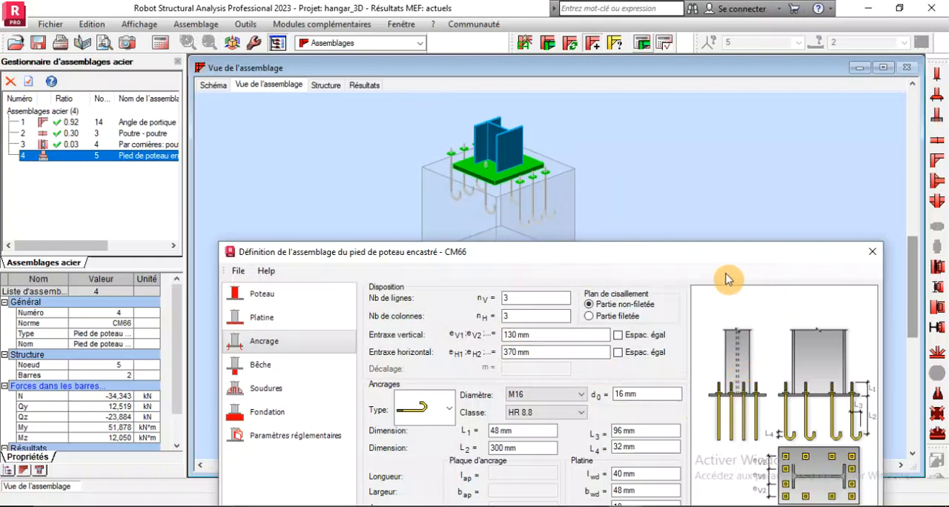
Set the vertical anchor spacing to 70 mm with equal spacing, and apply it to the column base
{"action": "left_click_drag", "start_coordinate": [679, 256], "coordinate": [666, 232]}
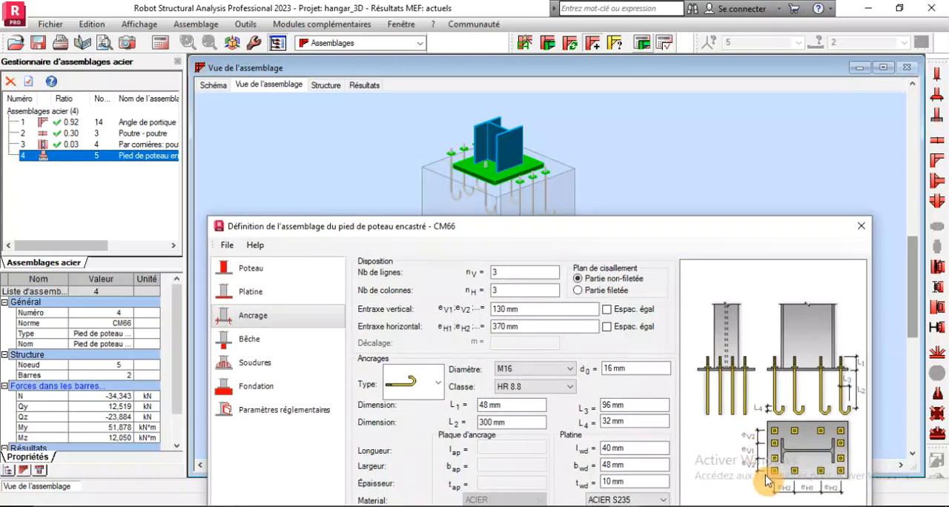
{"action": "left_click", "coordinate": [500, 311]}
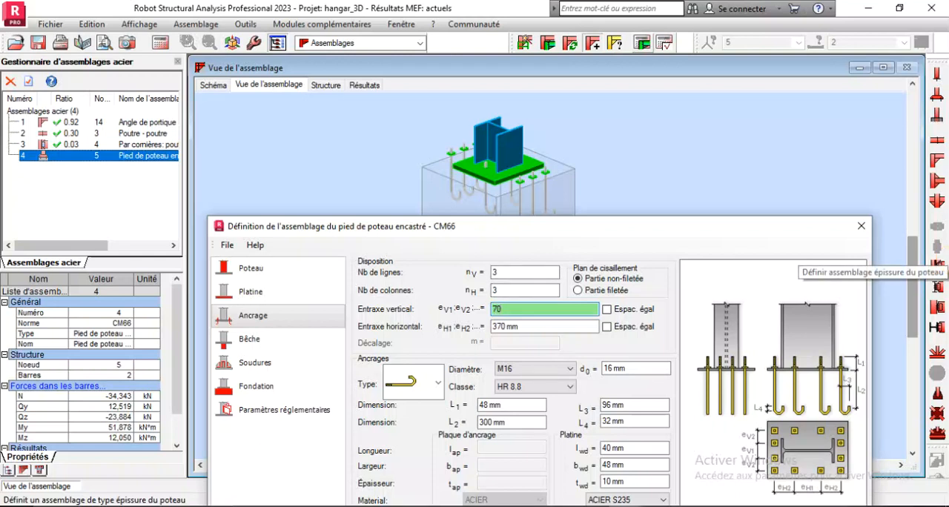
{"action": "left_click", "coordinate": [606, 310]}
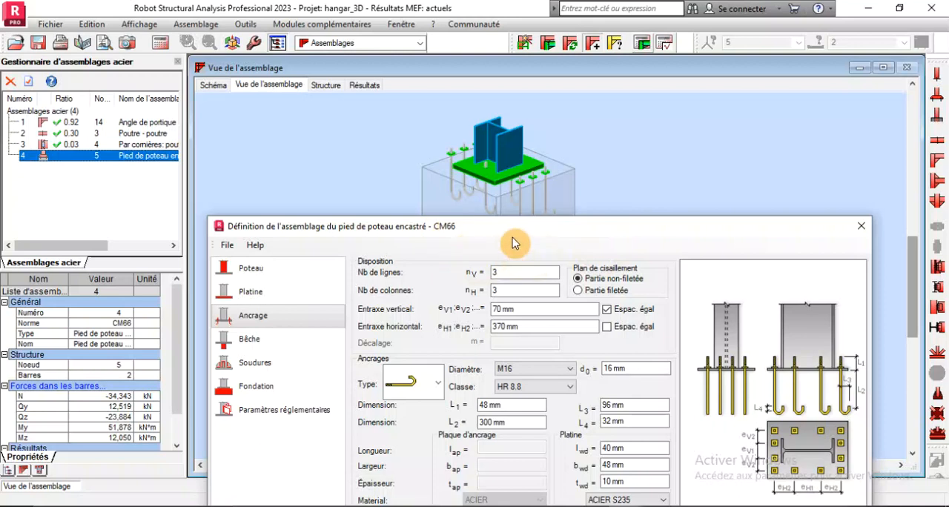
{"action": "left_click_drag", "start_coordinate": [504, 235], "coordinate": [76, 123]}
{"action": "left_click", "coordinate": [301, 425]}
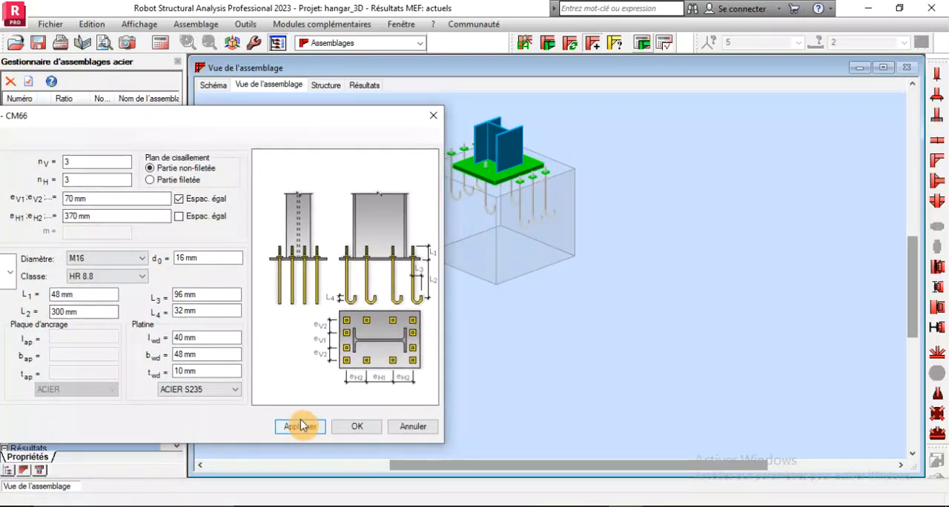
{"action": "scroll", "coordinate": [469, 144], "scroll_direction": "up", "scroll_amount": 3}
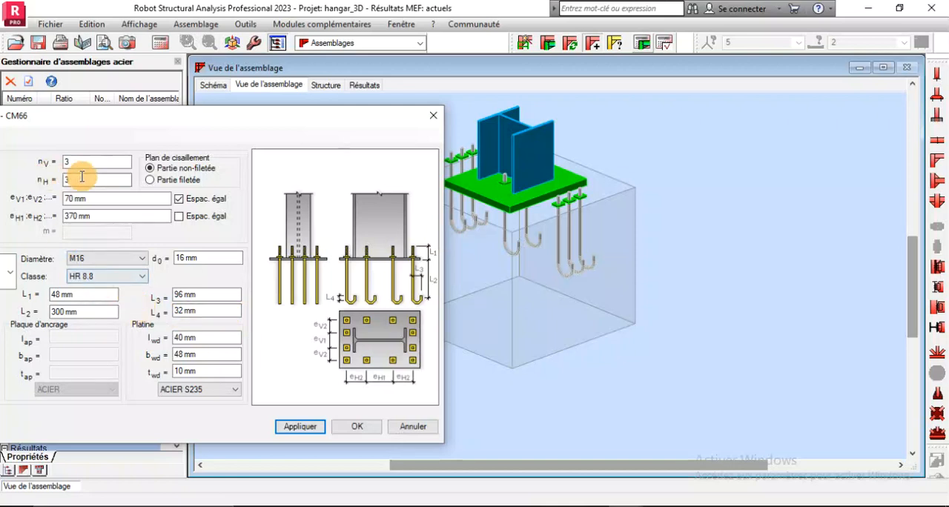
Set the horizontal anchor spacing to 90 mm with equal spacing, apply it and check the anchor positions in 3D
{"action": "left_click_drag", "start_coordinate": [96, 216], "coordinate": [22, 217]}
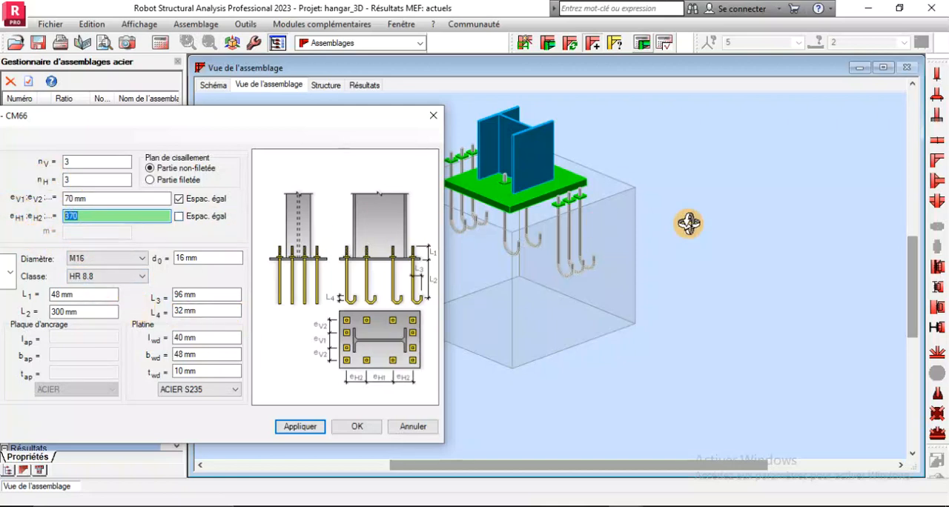
{"action": "left_click", "coordinate": [181, 218]}
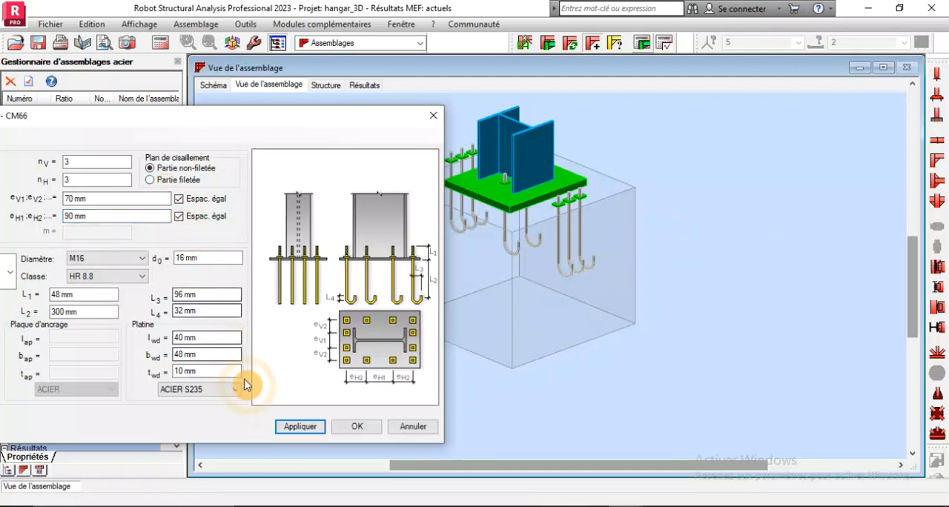
{"action": "left_click", "coordinate": [290, 429]}
{"action": "middle_click_drag", "start_coordinate": [536, 248], "coordinate": [547, 265], "text": "shift"}
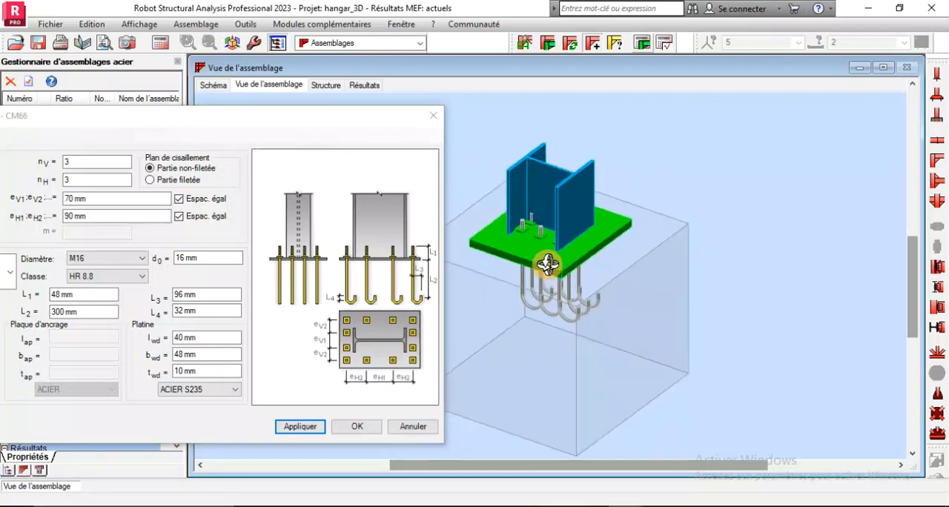
{"action": "scroll", "coordinate": [504, 204], "scroll_direction": "up", "scroll_amount": 3}
{"action": "scroll", "coordinate": [497, 200], "scroll_direction": "up", "scroll_amount": 2}
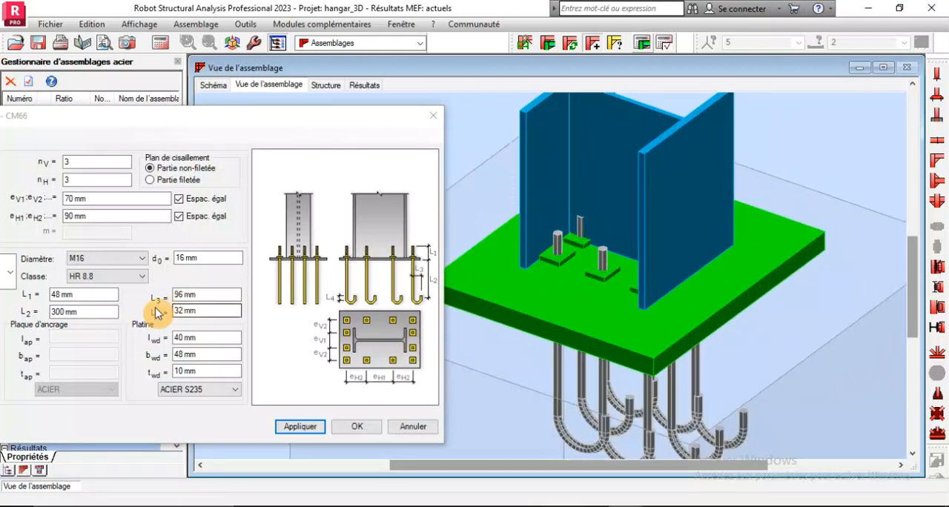
Try horizontal anchor spacings of 110 mm, 150 mm and 160 mm, applying each to compare the anchor positions with the column flanges
{"action": "double_click", "coordinate": [95, 219]}
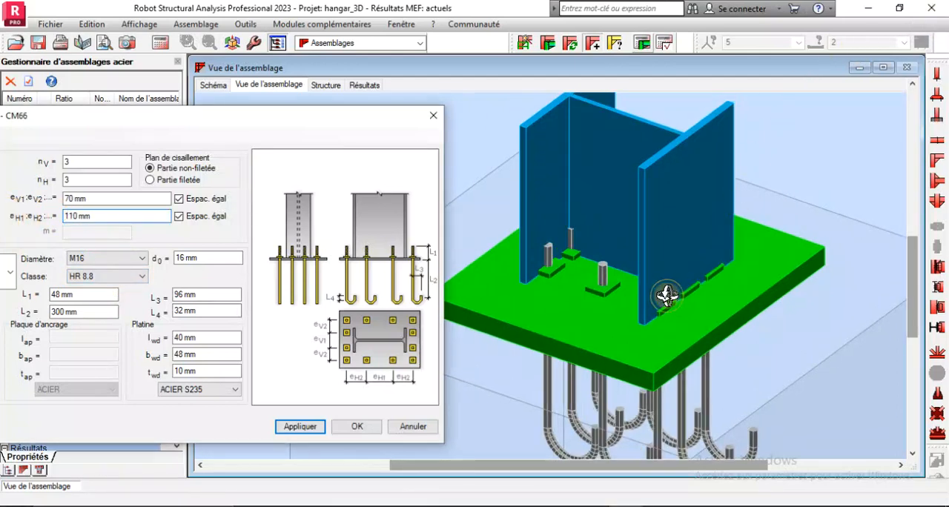
{"action": "middle_click_drag", "start_coordinate": [667, 298], "coordinate": [385, 283]}
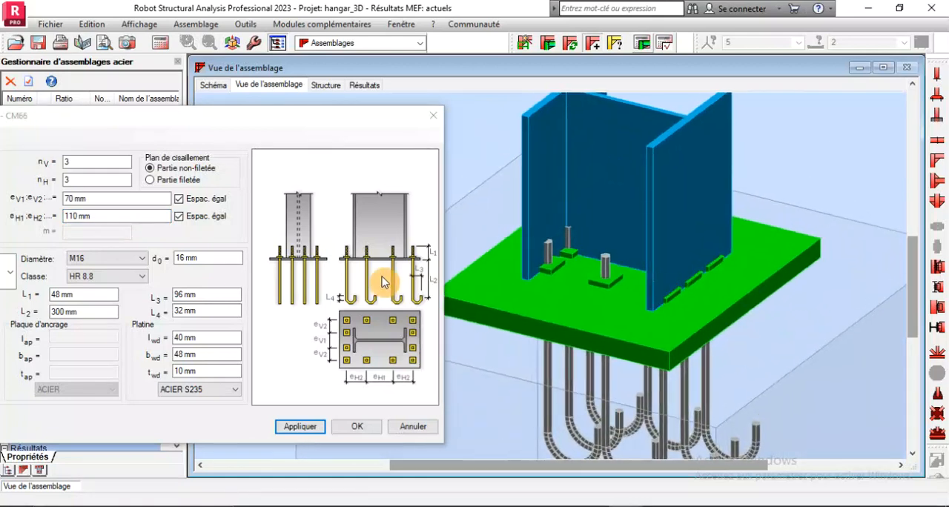
{"action": "left_click", "coordinate": [104, 216]}
{"action": "double_click", "coordinate": [104, 217]}
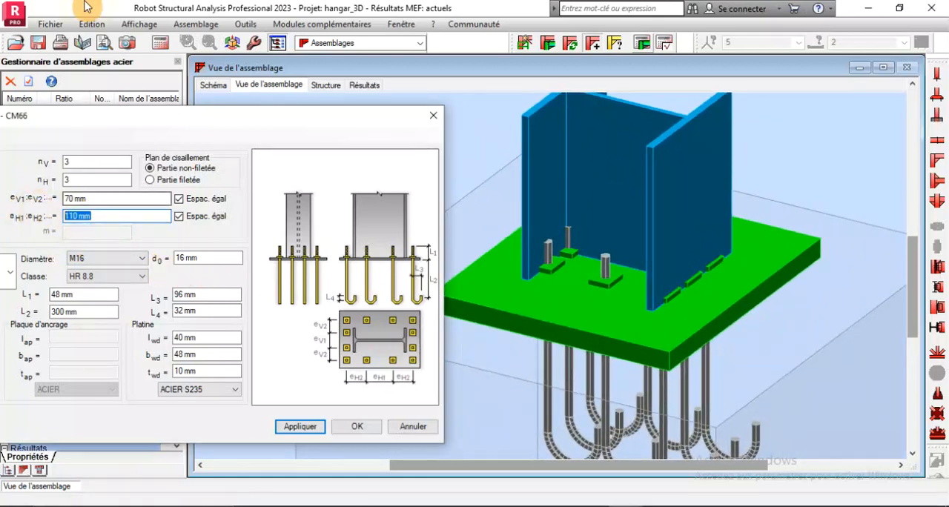
{"action": "type", "text": "150"}
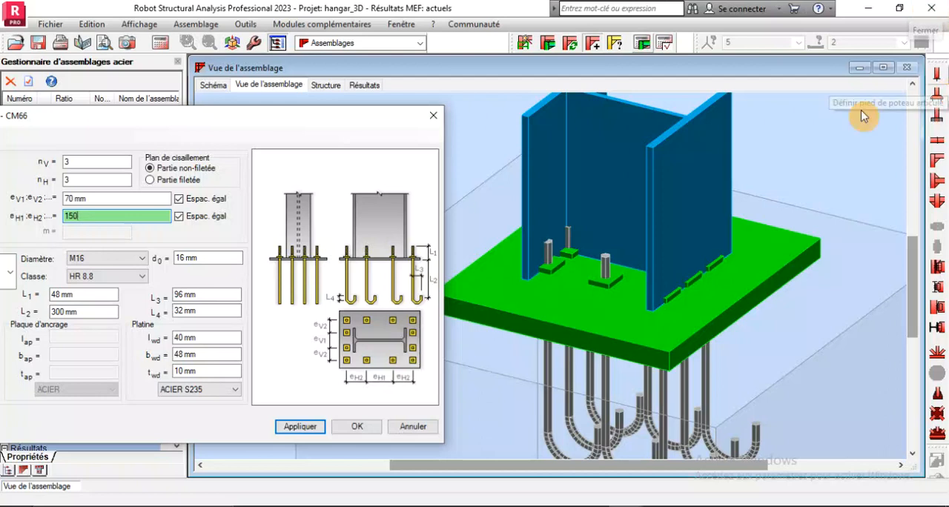
{"action": "left_click", "coordinate": [284, 436]}
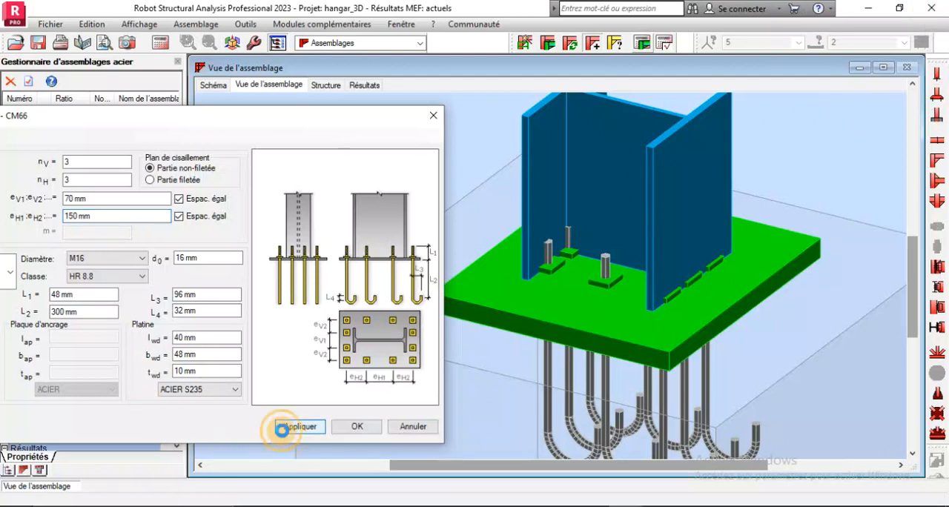
{"action": "double_click", "coordinate": [96, 215]}
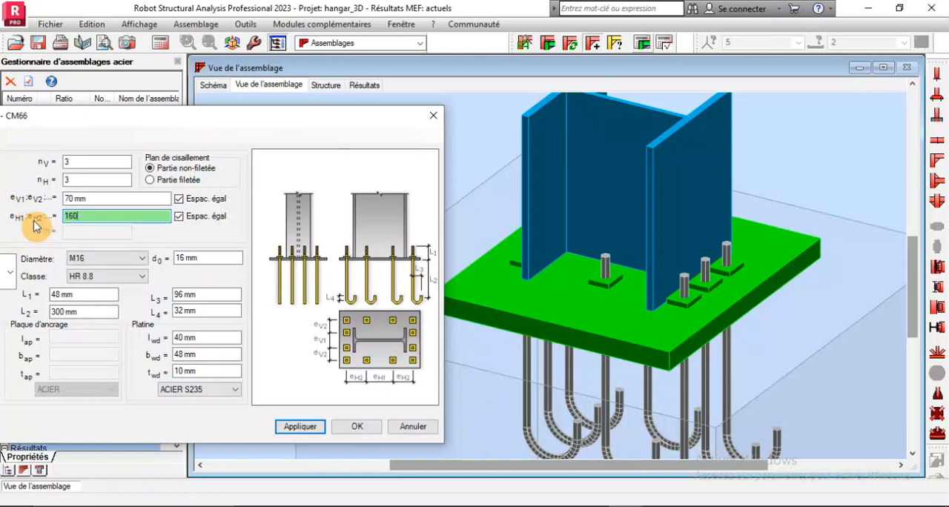
{"action": "left_click", "coordinate": [290, 428]}
Set the horizontal anchor spacing to 170 mm, apply it and accept the column base definition
{"action": "double_click", "coordinate": [80, 215]}
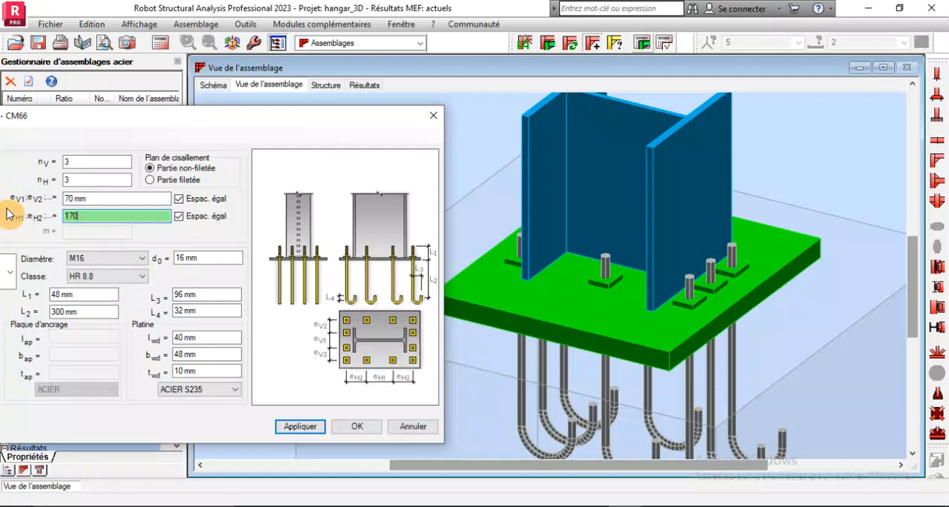
{"action": "left_click", "coordinate": [285, 431]}
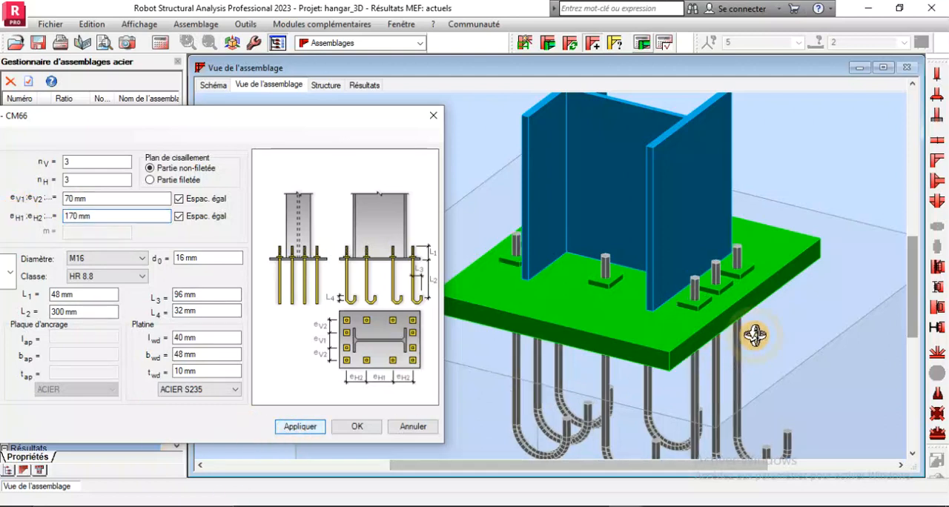
{"action": "mouse_move", "coordinate": [702, 265]}
{"action": "left_mouse_down"}
{"action": "mouse_move", "coordinate": [741, 262]}
{"action": "mouse_move", "coordinate": [735, 253]}
{"action": "mouse_move", "coordinate": [711, 257]}
{"action": "mouse_move", "coordinate": [659, 283]}
{"action": "mouse_move", "coordinate": [635, 265]}
{"action": "mouse_move", "coordinate": [702, 269]}
{"action": "left_mouse_up"}
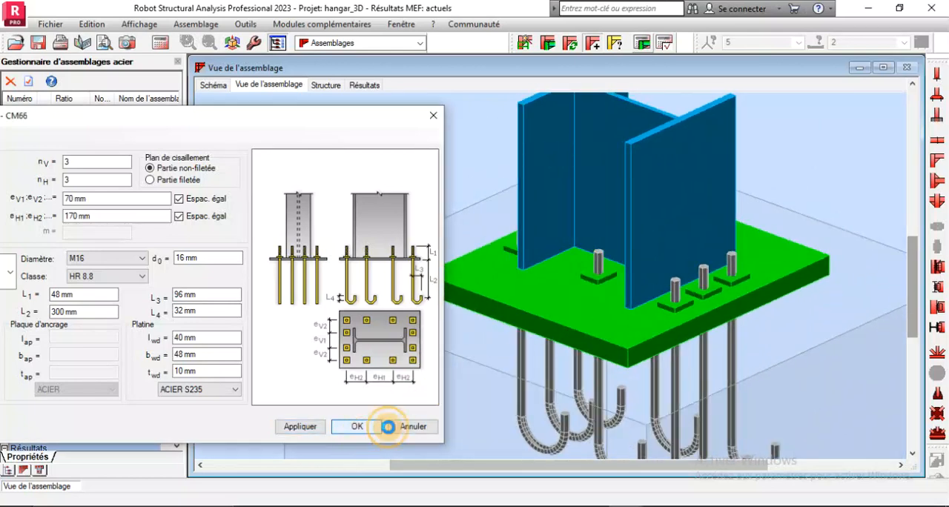
{"action": "left_click", "coordinate": [357, 429]}
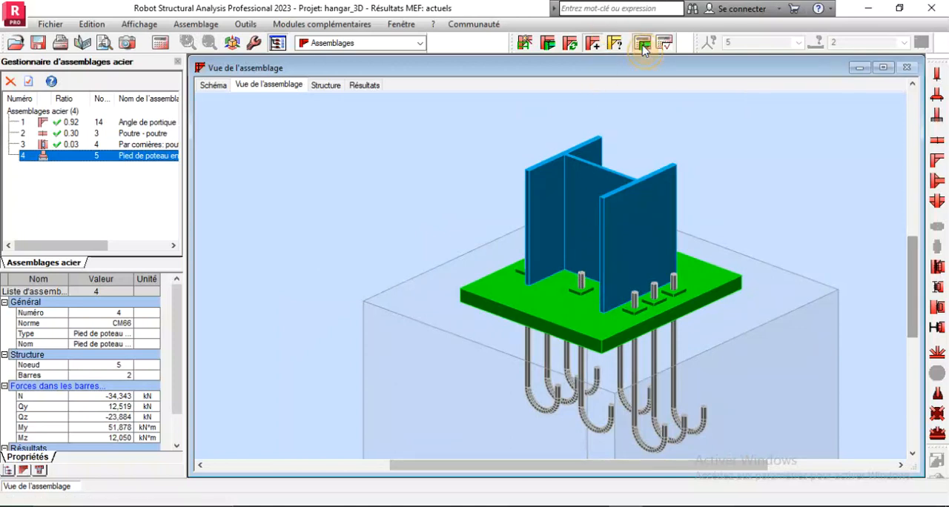
Run the verification calculation for the fixed column base and review the concrete and anchorage checks in its calculation note
{"action": "left_click", "coordinate": [642, 45]}
{"action": "left_click", "coordinate": [546, 365]}
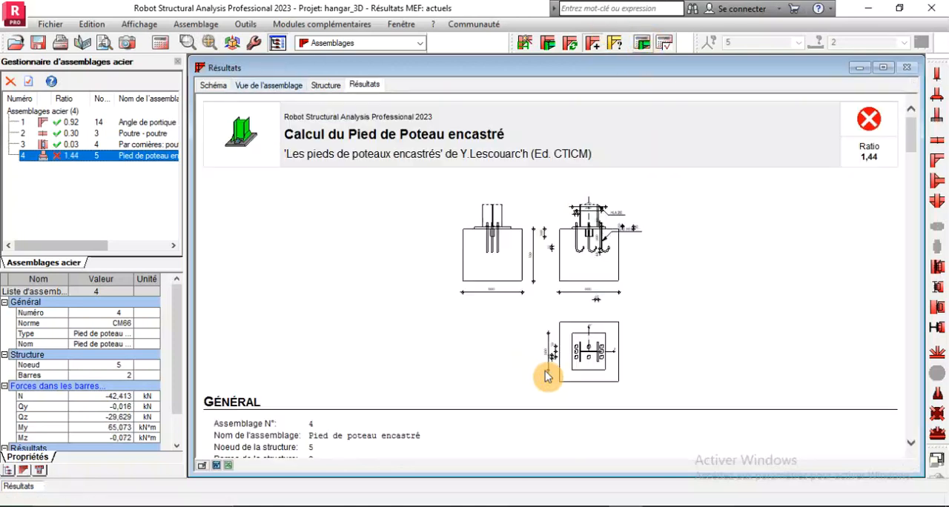
{"action": "scroll", "coordinate": [540, 298], "scroll_direction": "down", "scroll_amount": 3}
{"action": "scroll", "coordinate": [698, 294], "scroll_direction": "up", "scroll_amount": 3}
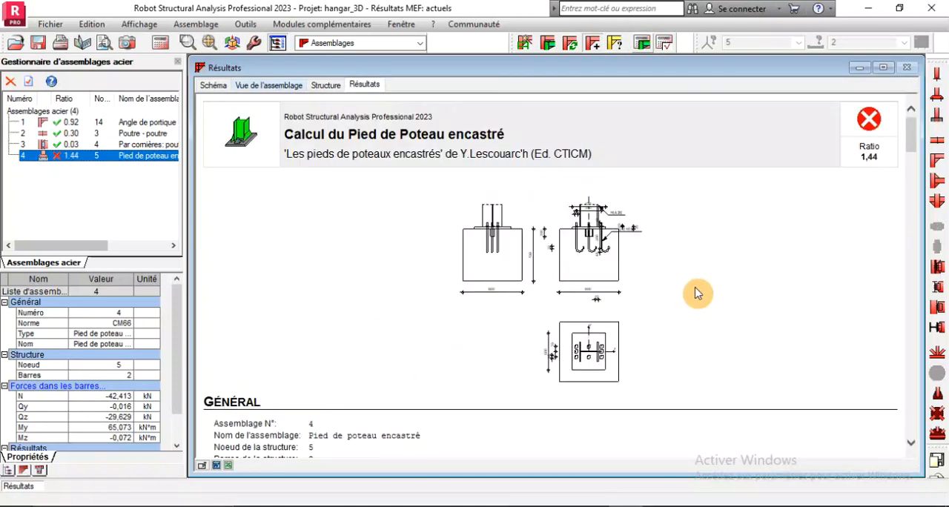
{"action": "scroll", "coordinate": [568, 245], "scroll_direction": "down", "scroll_amount": 10}
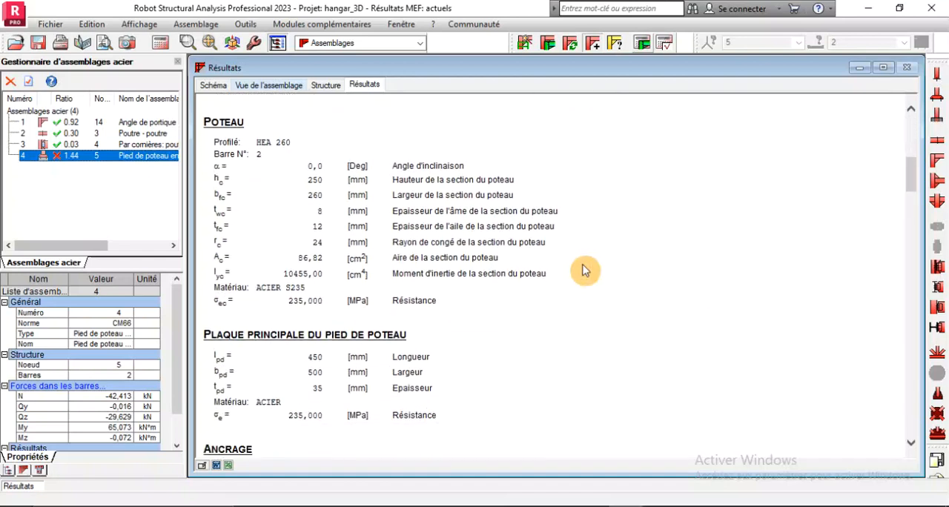
{"action": "scroll", "coordinate": [571, 273], "scroll_direction": "down", "scroll_amount": 10}
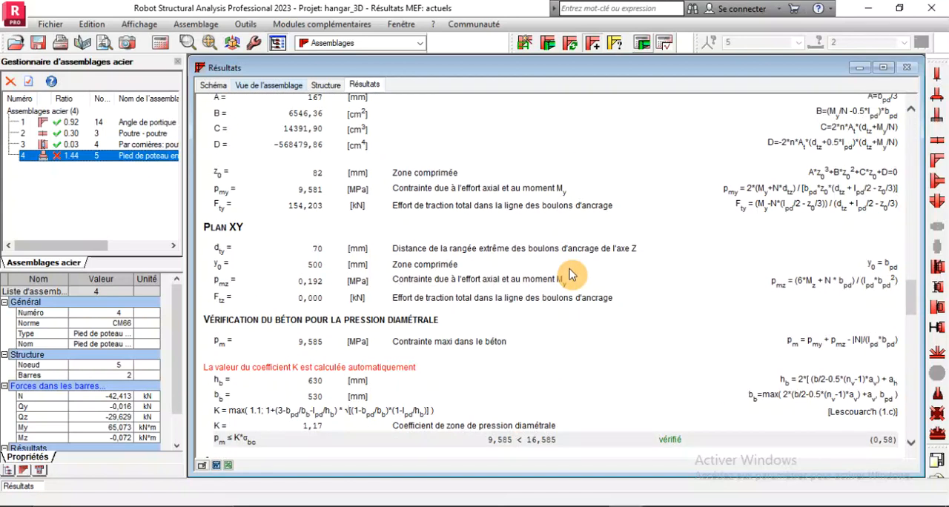
{"action": "scroll", "coordinate": [571, 275], "scroll_direction": "down", "scroll_amount": 5}
{"action": "scroll", "coordinate": [571, 274], "scroll_direction": "up", "scroll_amount": 2}
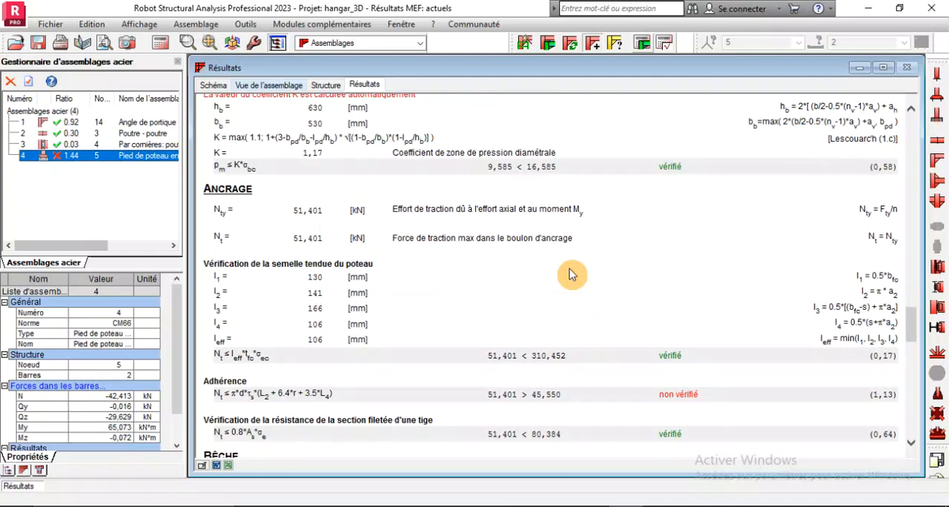
Review the remaining anchorage, shear key and base plate checks in the column base calculation note
{"action": "scroll", "coordinate": [547, 381], "scroll_direction": "down", "scroll_amount": 2}
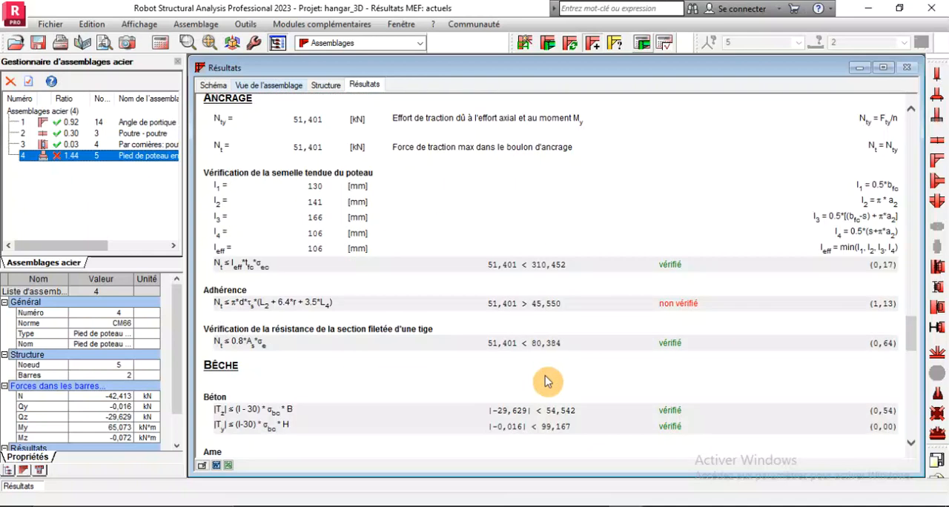
{"action": "scroll", "coordinate": [547, 381], "scroll_direction": "down", "scroll_amount": 15}
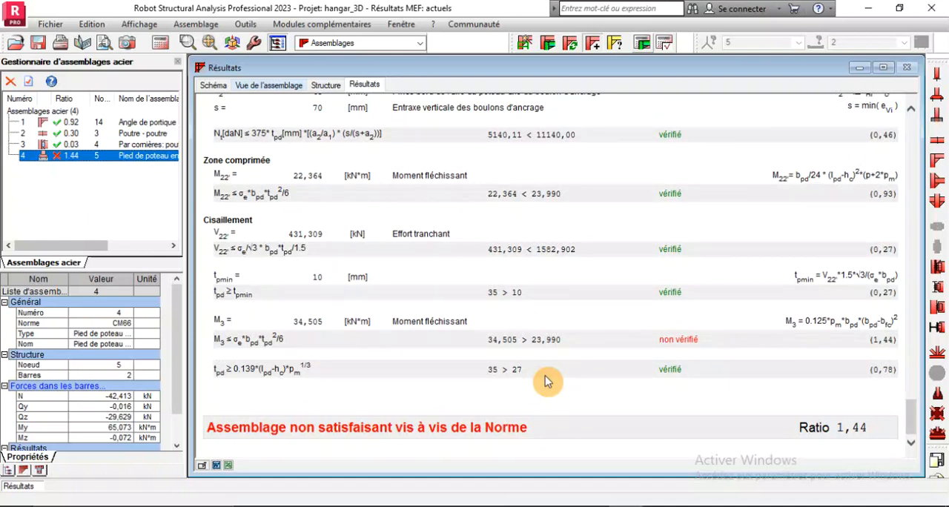
{"action": "scroll", "coordinate": [549, 403], "scroll_direction": "up", "scroll_amount": 2}
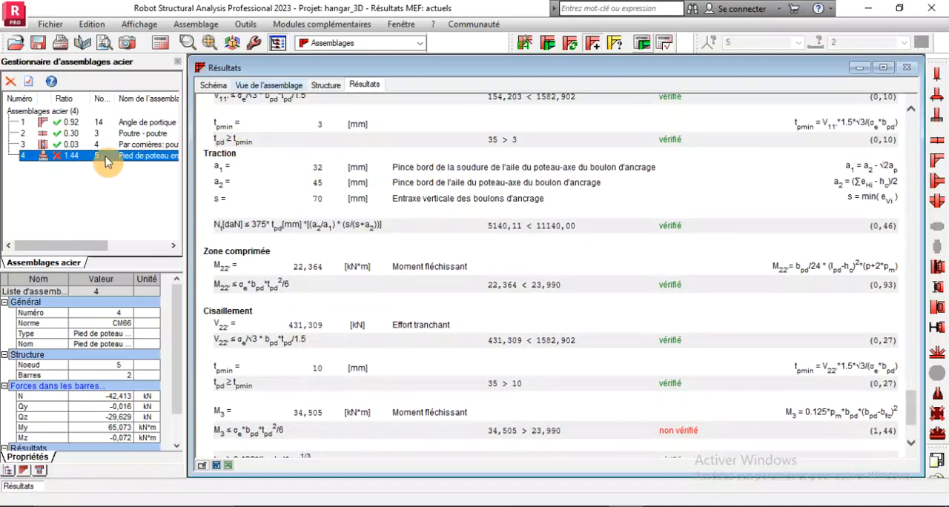
Reopen the fixed column base definition, set the hooked anchors' L2 dimension to 600 mm and apply it
{"action": "double_click", "coordinate": [95, 163]}
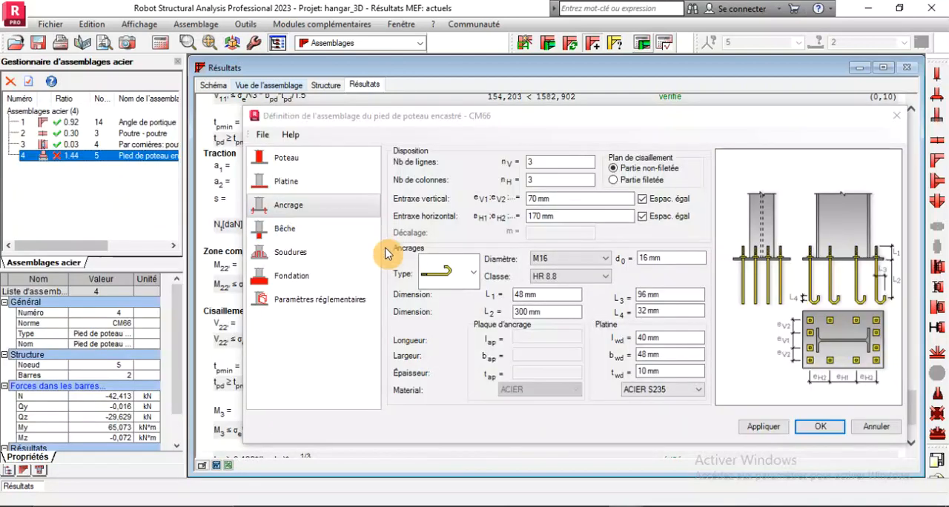
{"action": "left_click", "coordinate": [473, 281]}
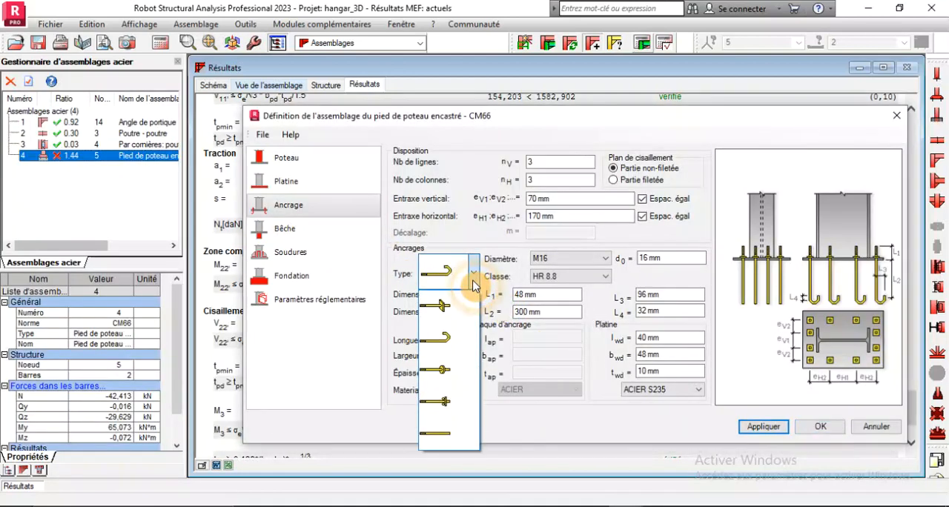
{"action": "left_click", "coordinate": [473, 285]}
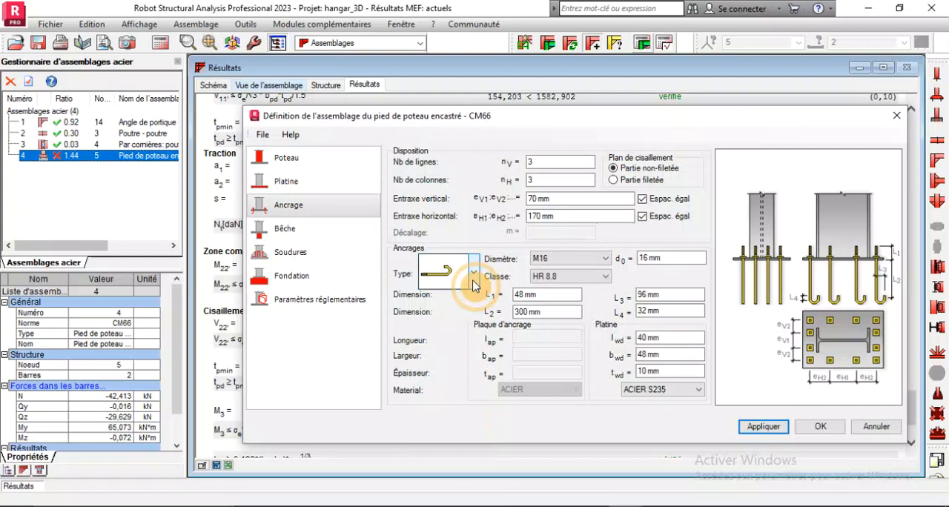
{"action": "left_click", "coordinate": [518, 292]}
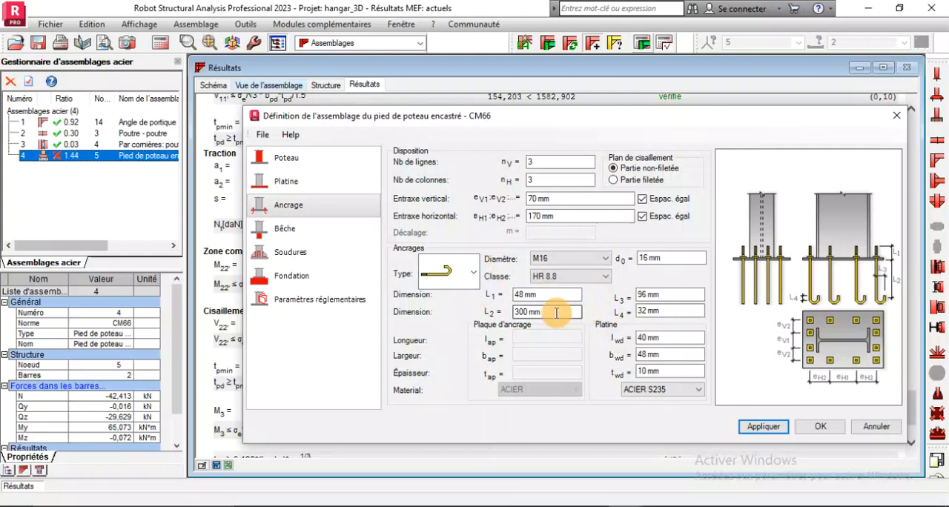
{"action": "left_click_drag", "start_coordinate": [556, 313], "coordinate": [428, 308]}
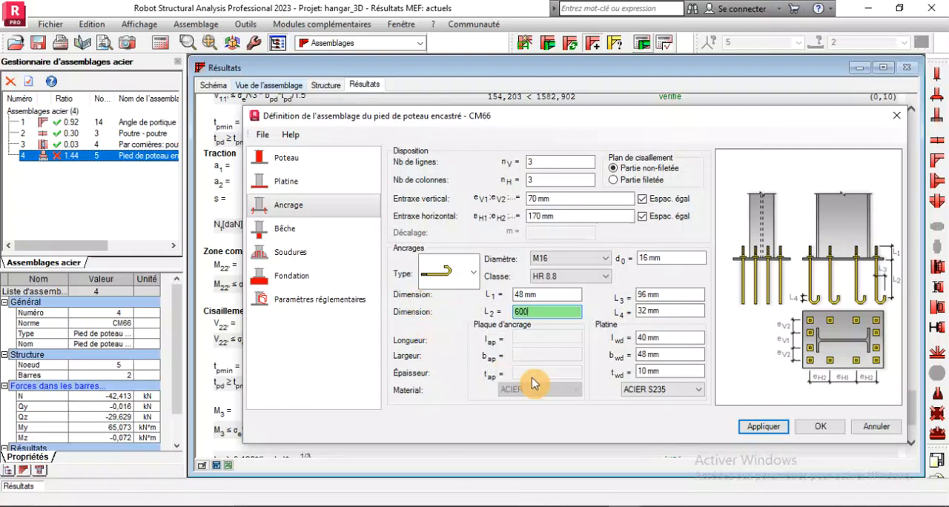
{"action": "left_click", "coordinate": [763, 427]}
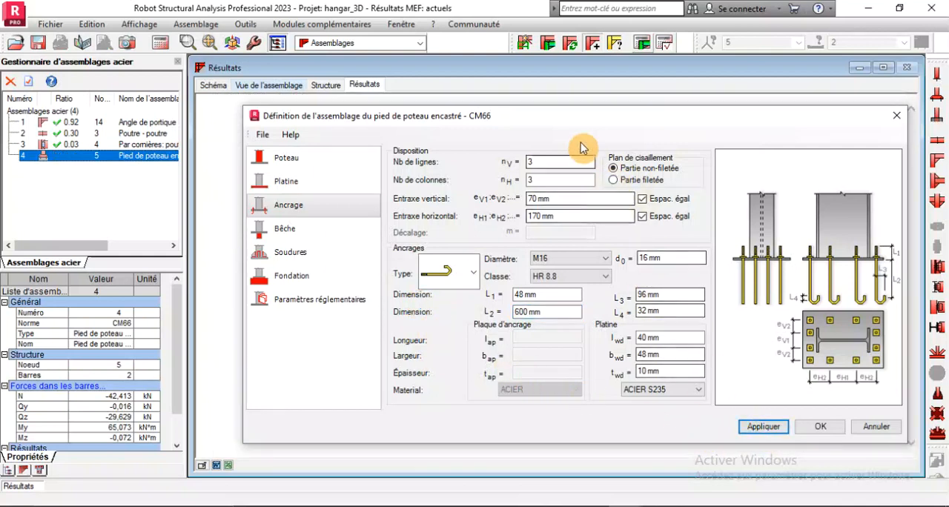
Uncover the connection's 3D view and inspect the lengthened anchors inside the foundation block
{"action": "left_click_drag", "start_coordinate": [572, 119], "coordinate": [222, 307]}
{"action": "left_click", "coordinate": [267, 86]}
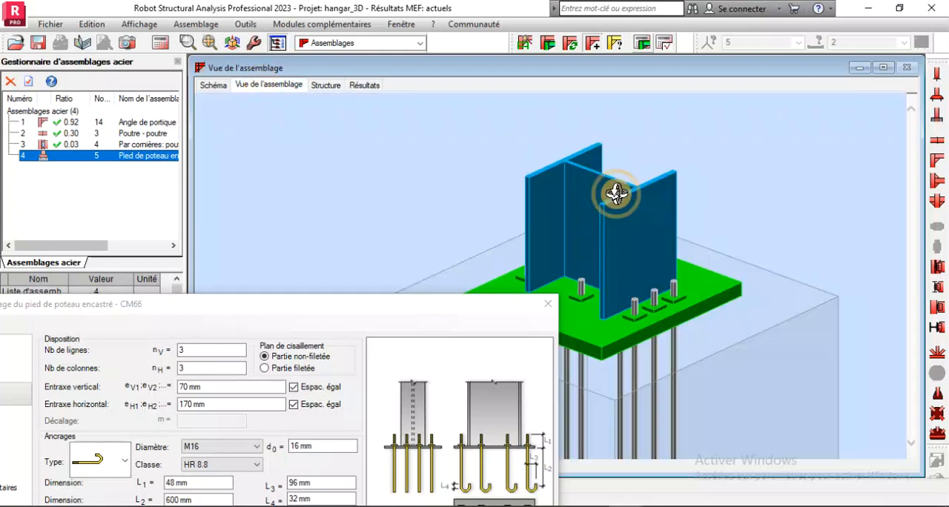
{"action": "scroll", "coordinate": [712, 223], "scroll_direction": "down", "scroll_amount": 3}
{"action": "scroll", "coordinate": [672, 389], "scroll_direction": "up", "scroll_amount": 3}
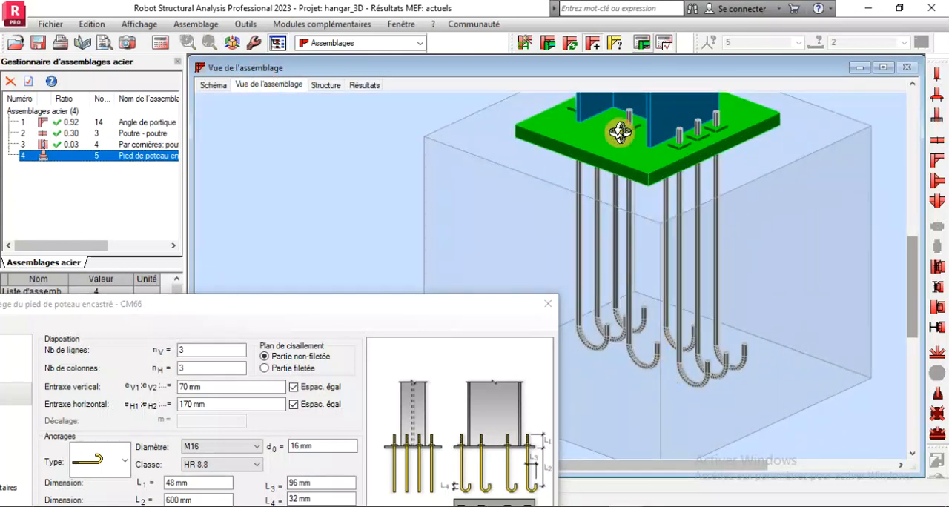
Run the verification calculation for the lengthened anchors and review the adherence and base plate checks in the calculation note
{"action": "left_click", "coordinate": [641, 45]}
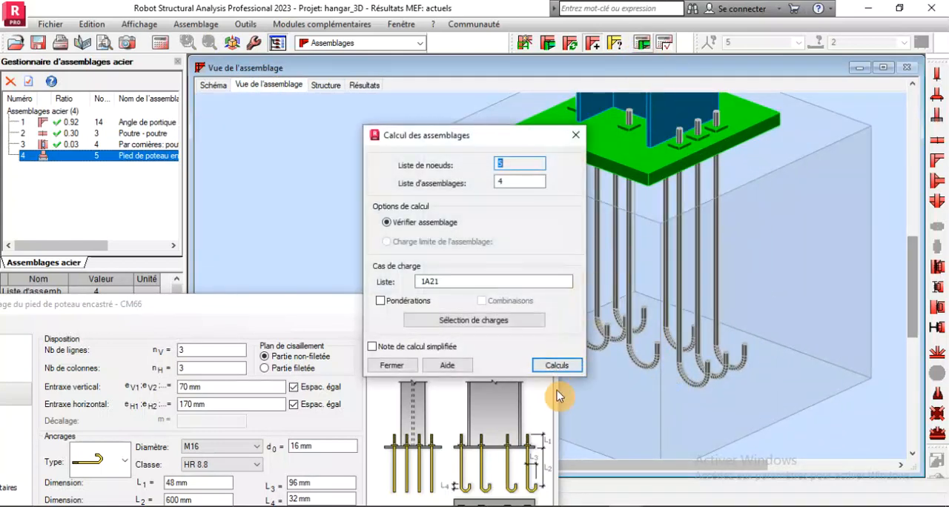
{"action": "left_click", "coordinate": [551, 367]}
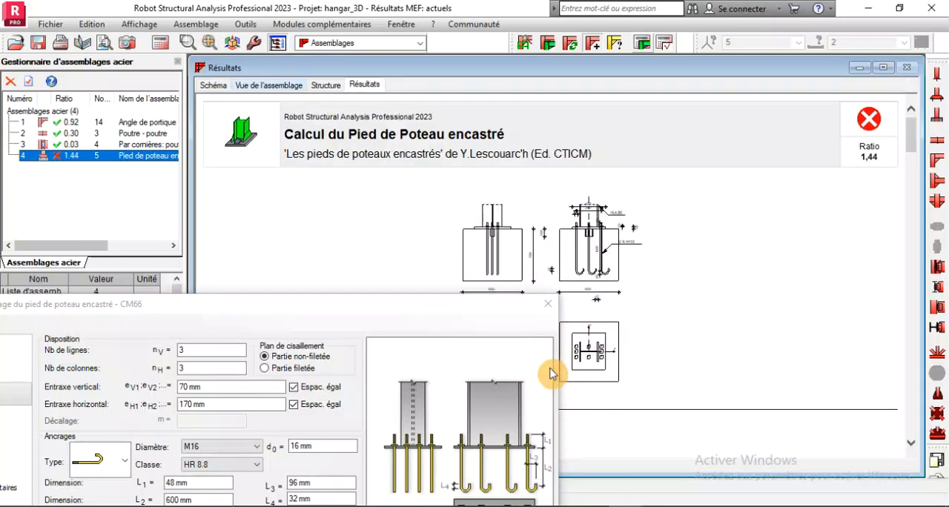
{"action": "scroll", "coordinate": [709, 195], "scroll_direction": "down", "scroll_amount": 10}
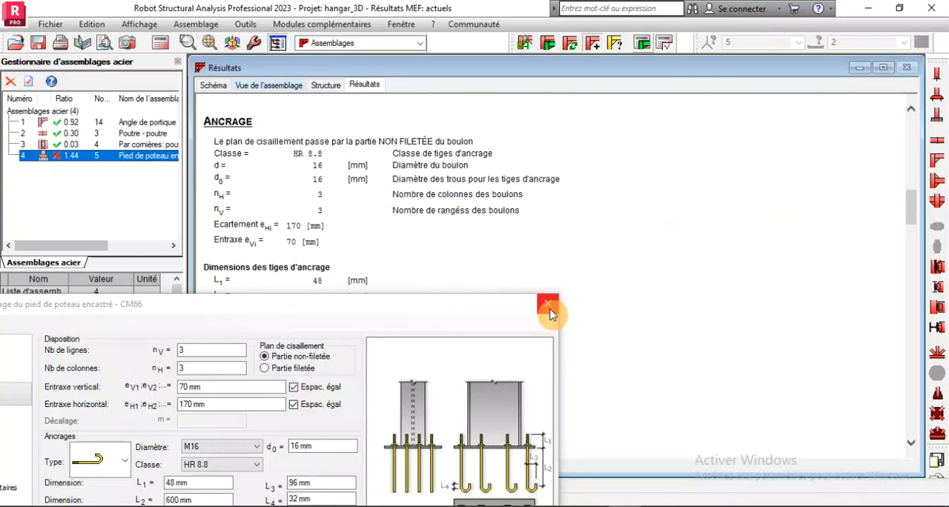
{"action": "left_click_drag", "start_coordinate": [457, 303], "coordinate": [374, 456]}
{"action": "scroll", "coordinate": [606, 257], "scroll_direction": "down", "scroll_amount": 14}
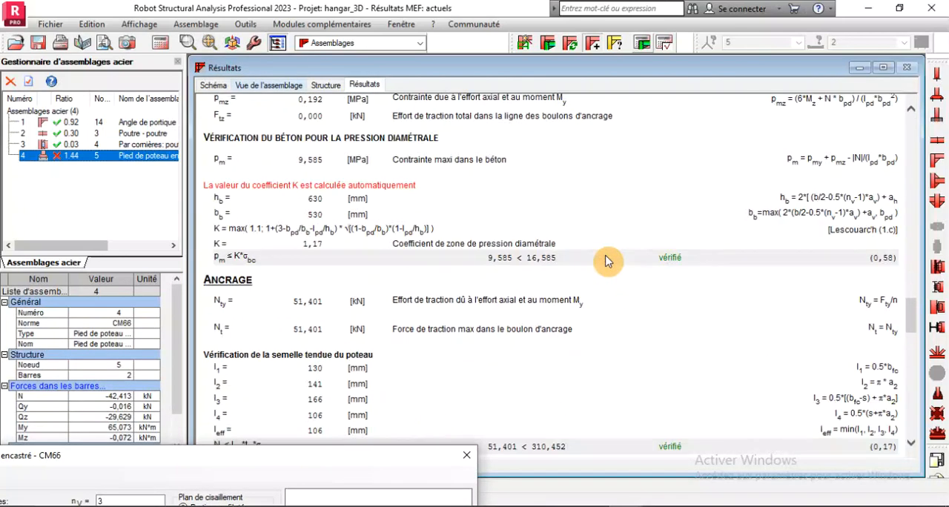
{"action": "scroll", "coordinate": [605, 260], "scroll_direction": "down", "scroll_amount": 20}
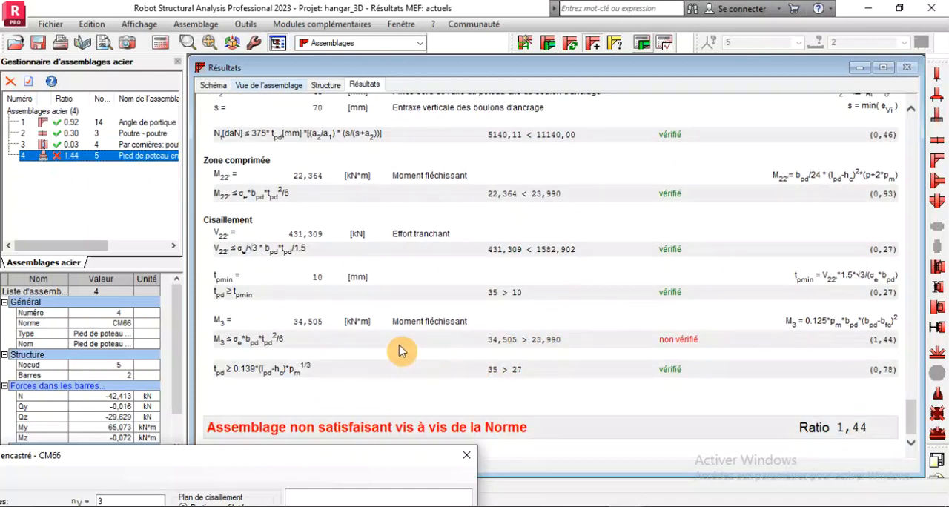
{"action": "scroll", "coordinate": [399, 352], "scroll_direction": "up", "scroll_amount": 15}
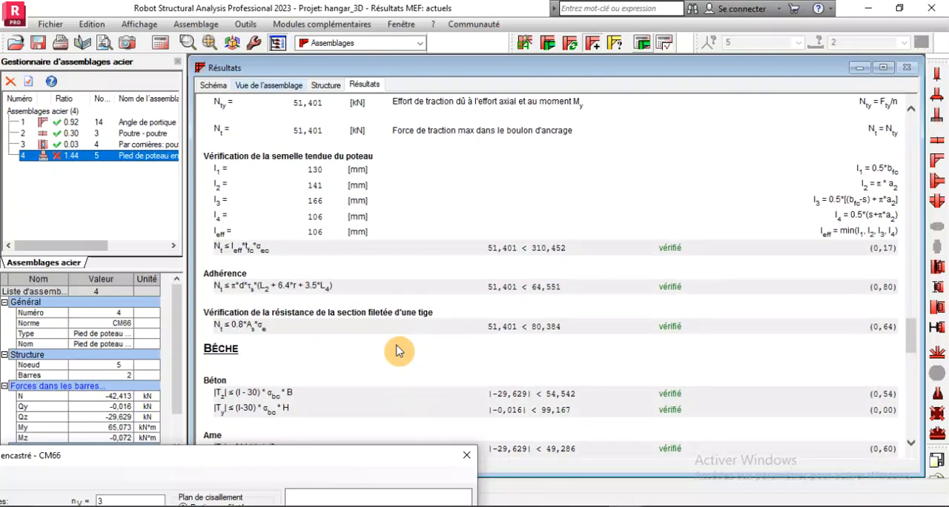
{"action": "scroll", "coordinate": [399, 352], "scroll_direction": "up", "scroll_amount": 5}
{"action": "scroll", "coordinate": [399, 351], "scroll_direction": "down", "scroll_amount": 8}
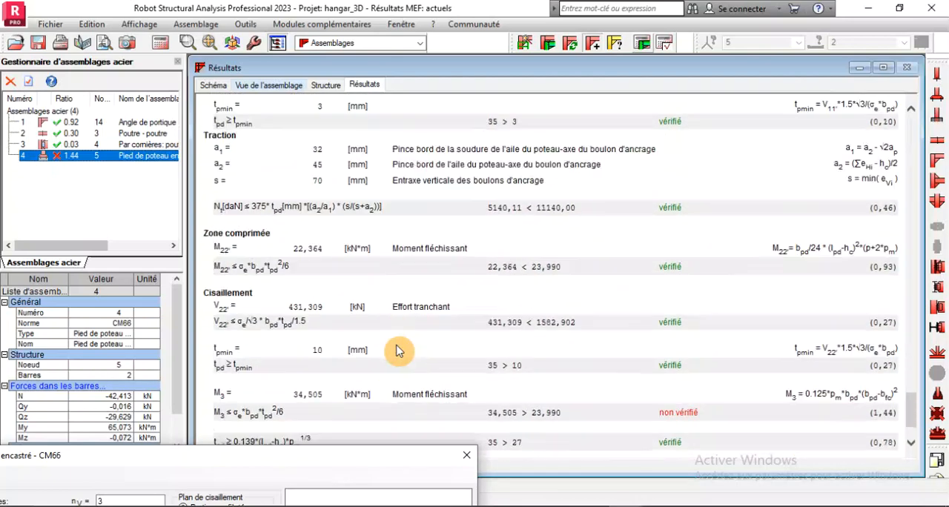
{"action": "scroll", "coordinate": [399, 351], "scroll_direction": "down", "scroll_amount": 3}
Set the anchor class to HR 10.9 and the diameter to M18, apply the changes and accept the column base definition
{"action": "left_click_drag", "start_coordinate": [362, 462], "coordinate": [675, 102]}
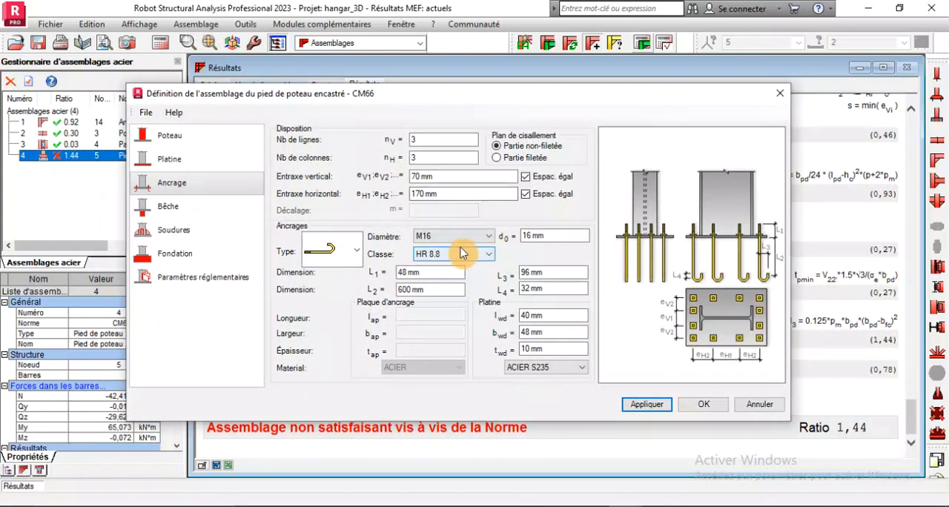
{"action": "left_click", "coordinate": [458, 255]}
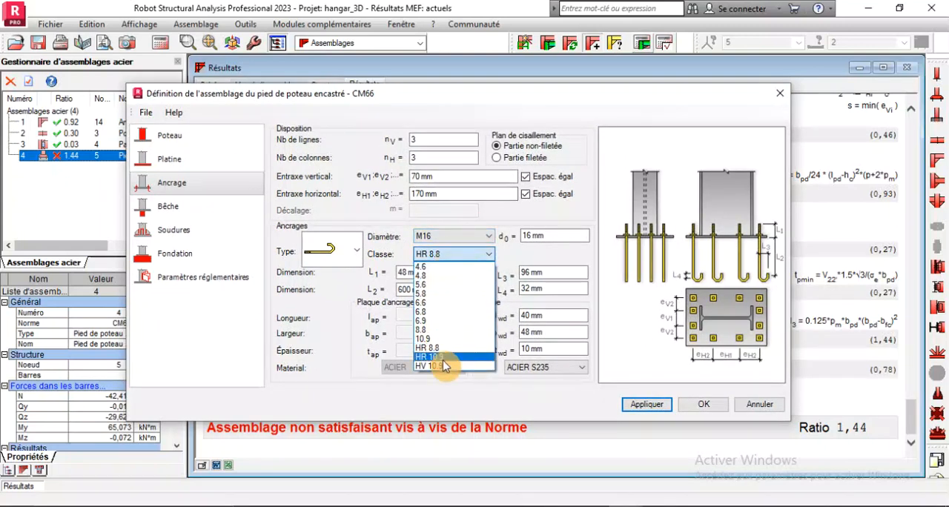
{"action": "left_click", "coordinate": [445, 362]}
{"action": "left_click", "coordinate": [457, 240]}
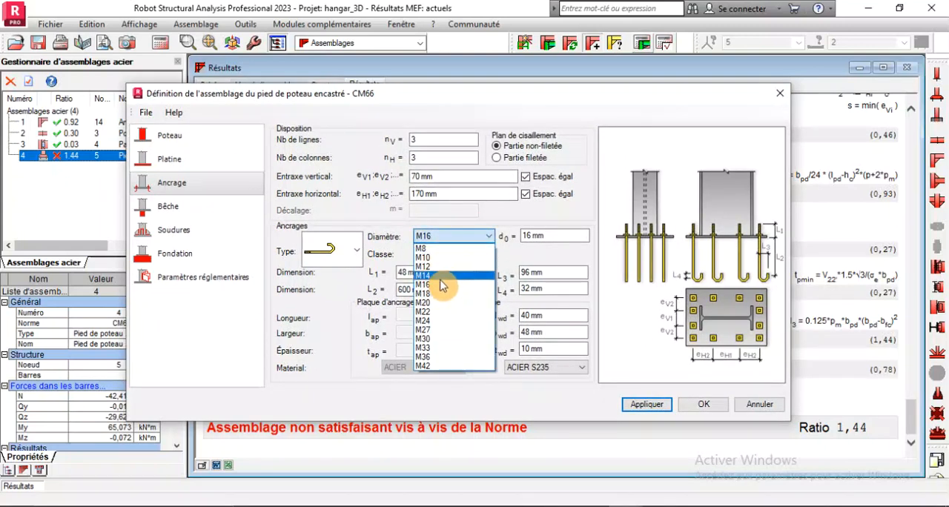
{"action": "left_click", "coordinate": [433, 294]}
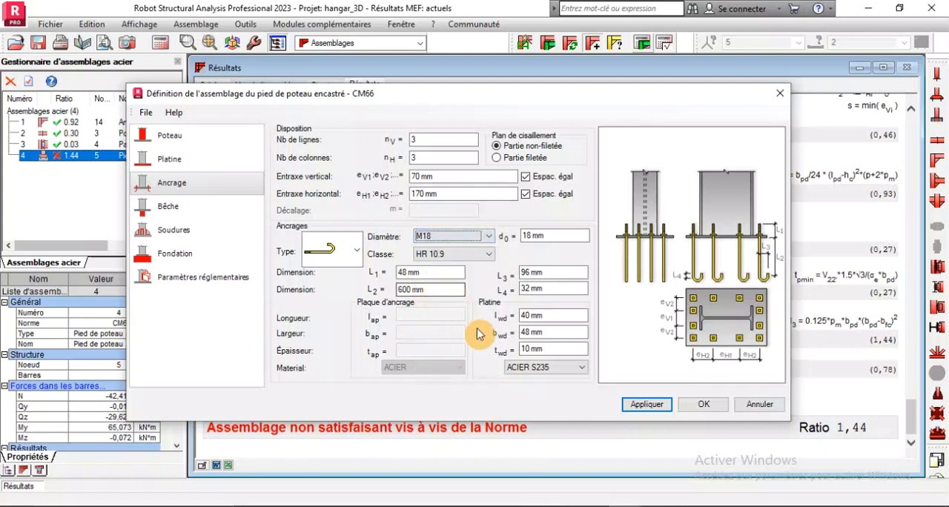
{"action": "left_click", "coordinate": [636, 411]}
{"action": "left_click", "coordinate": [691, 408]}
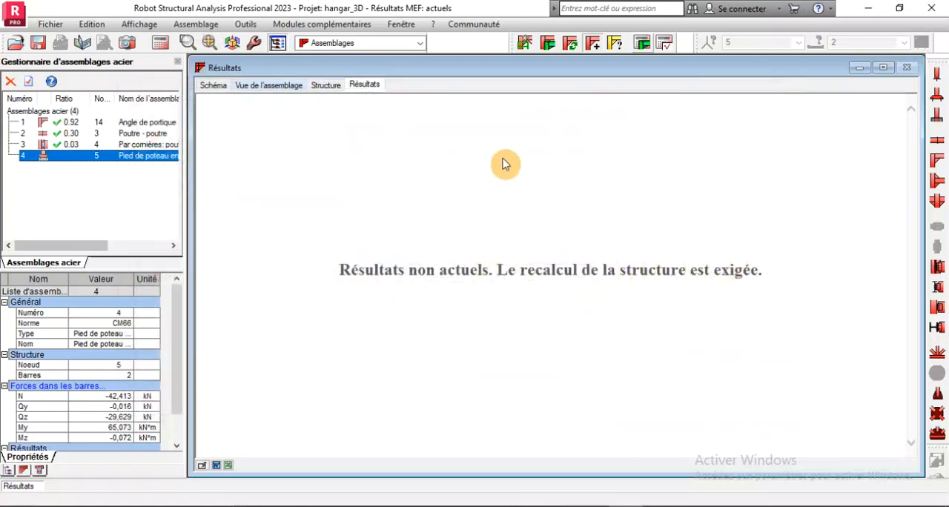
Recalculate the column base with the M18 anchors and review its concrete, base plate and remarks sections
{"action": "left_click", "coordinate": [638, 46]}
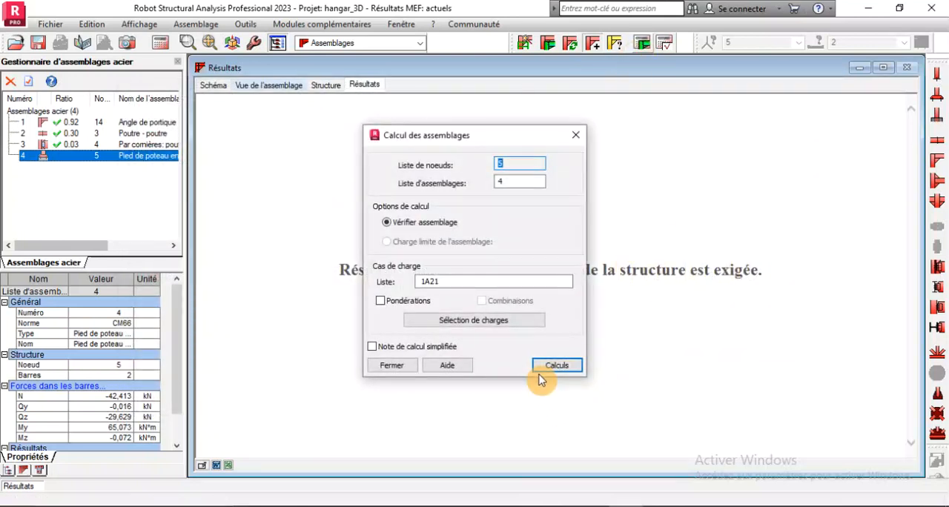
{"action": "left_click", "coordinate": [540, 363]}
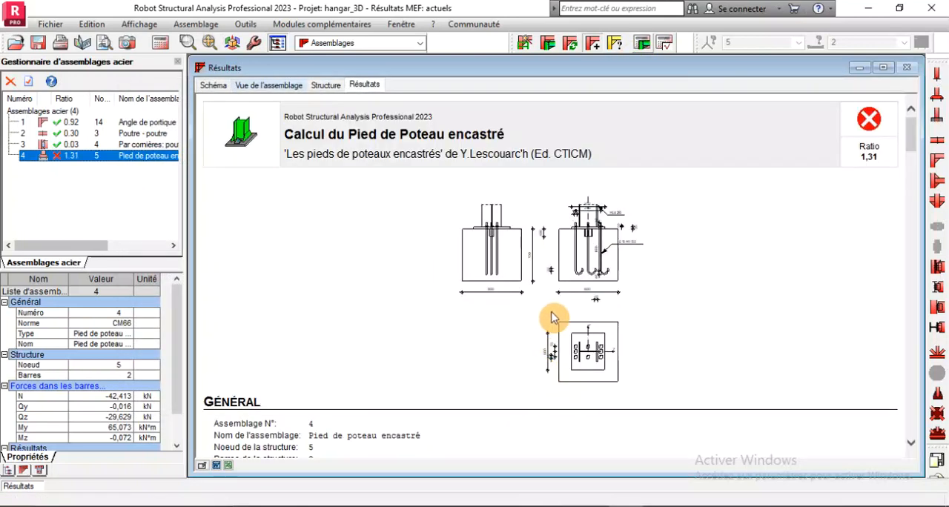
{"action": "scroll", "coordinate": [555, 314], "scroll_direction": "down", "scroll_amount": 5}
{"action": "scroll", "coordinate": [557, 312], "scroll_direction": "up", "scroll_amount": 3}
{"action": "scroll", "coordinate": [557, 312], "scroll_direction": "down", "scroll_amount": 12}
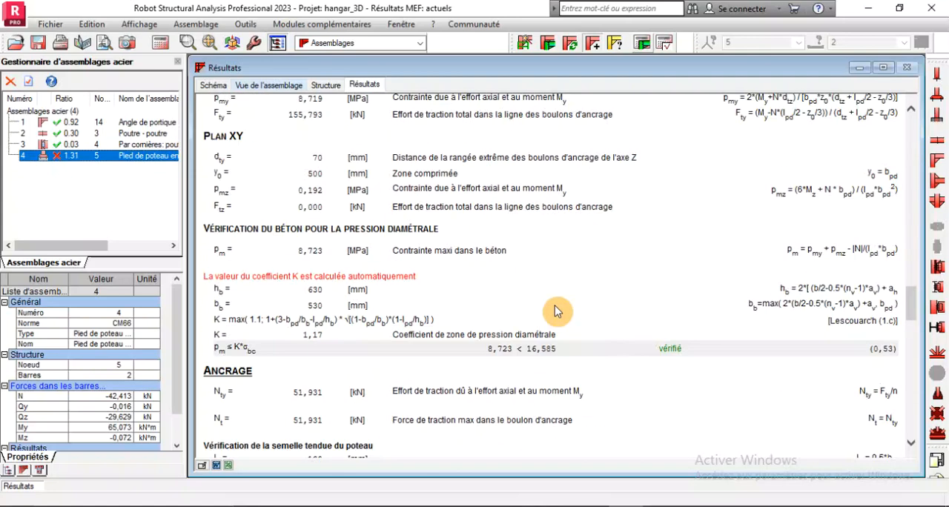
{"action": "scroll", "coordinate": [558, 312], "scroll_direction": "down", "scroll_amount": 12}
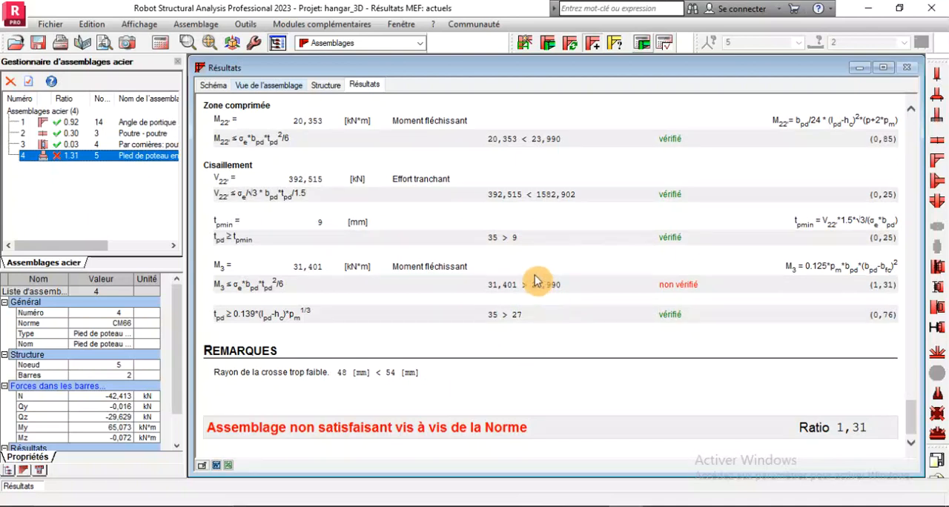
Reopen the column base definition and examine its column, plate, anchor, shear key, weld, foundation and code parameter settings
{"action": "double_click", "coordinate": [65, 158]}
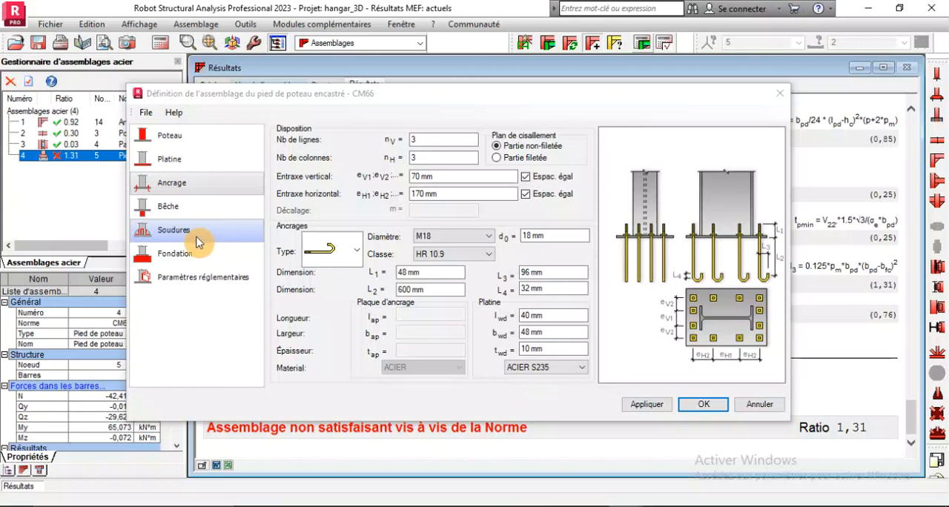
{"action": "left_click", "coordinate": [186, 137]}
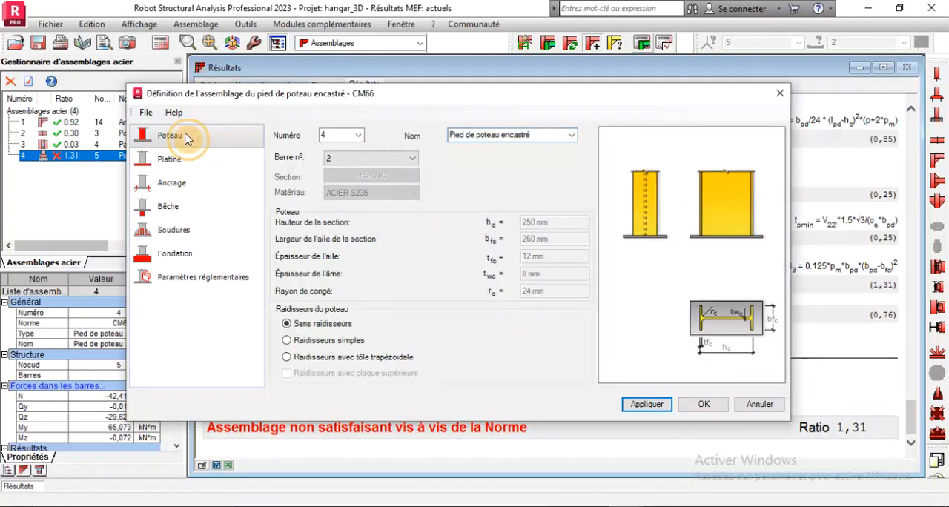
{"action": "left_click", "coordinate": [190, 159]}
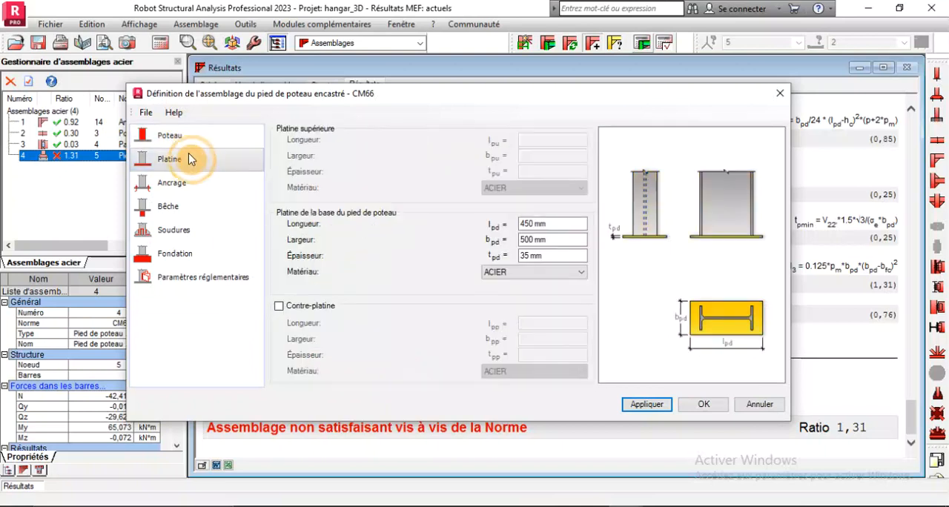
{"action": "left_click", "coordinate": [190, 183]}
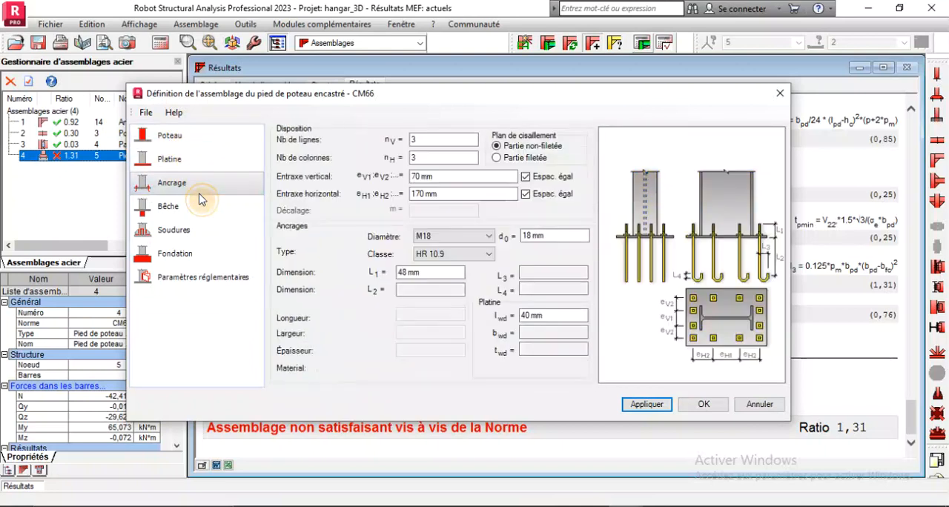
{"action": "left_click", "coordinate": [202, 207]}
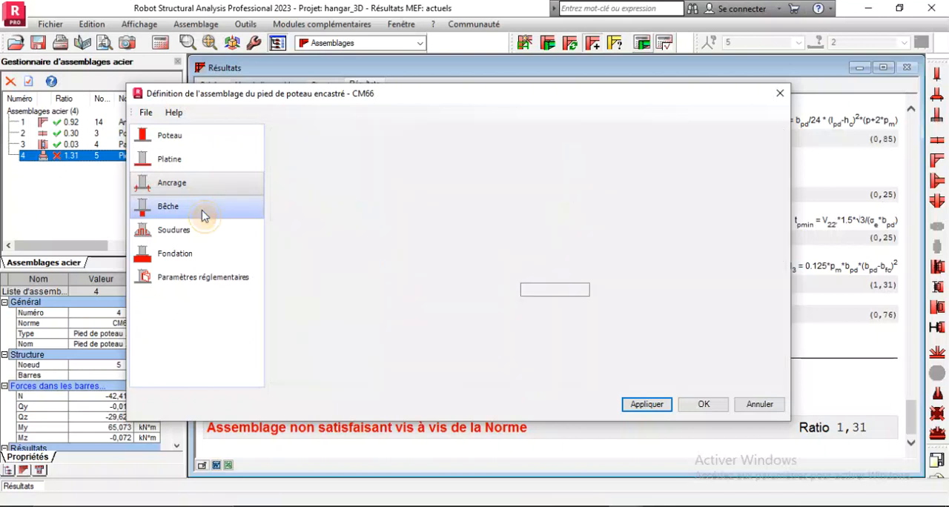
{"action": "left_click", "coordinate": [209, 230]}
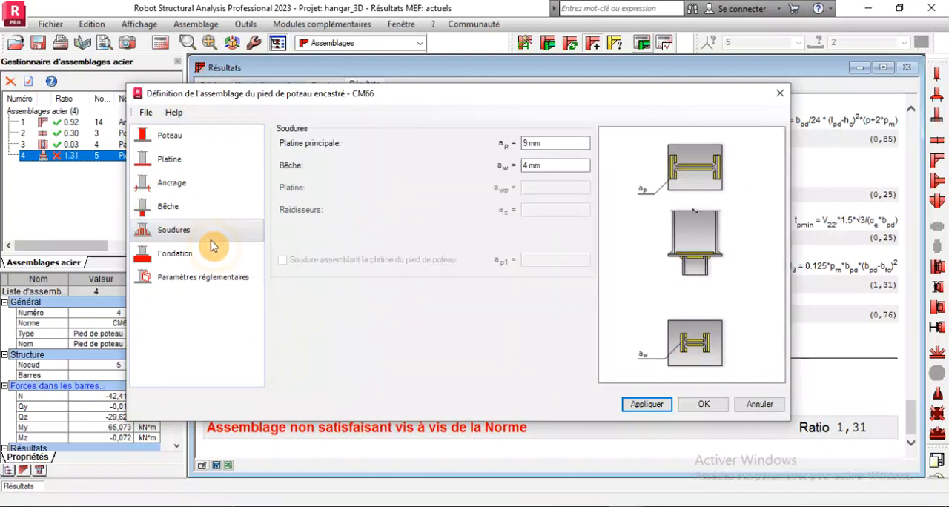
{"action": "left_click", "coordinate": [215, 255]}
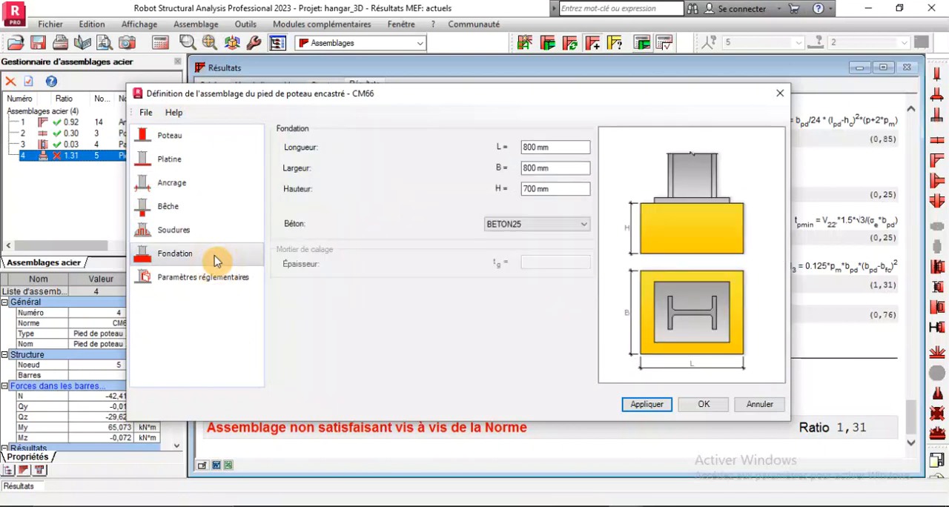
{"action": "left_click", "coordinate": [221, 280]}
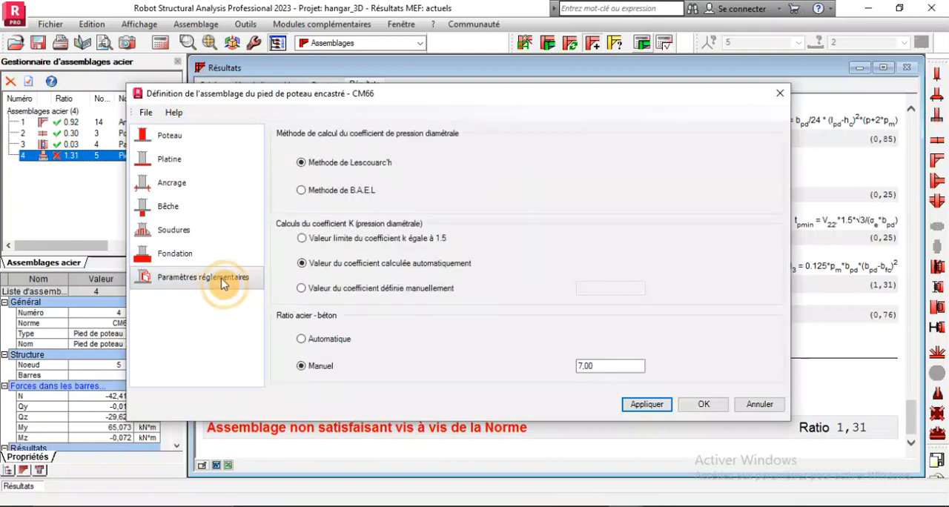
Add simple stiffeners (Raidisseurs simples) to the column, apply the change and accept the column base definition
{"action": "left_click", "coordinate": [195, 145]}
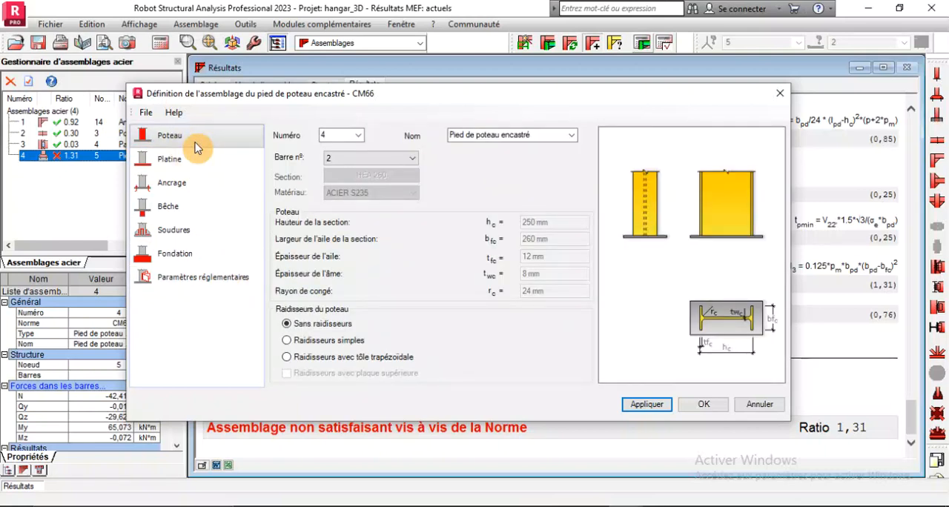
{"action": "left_click", "coordinate": [287, 343]}
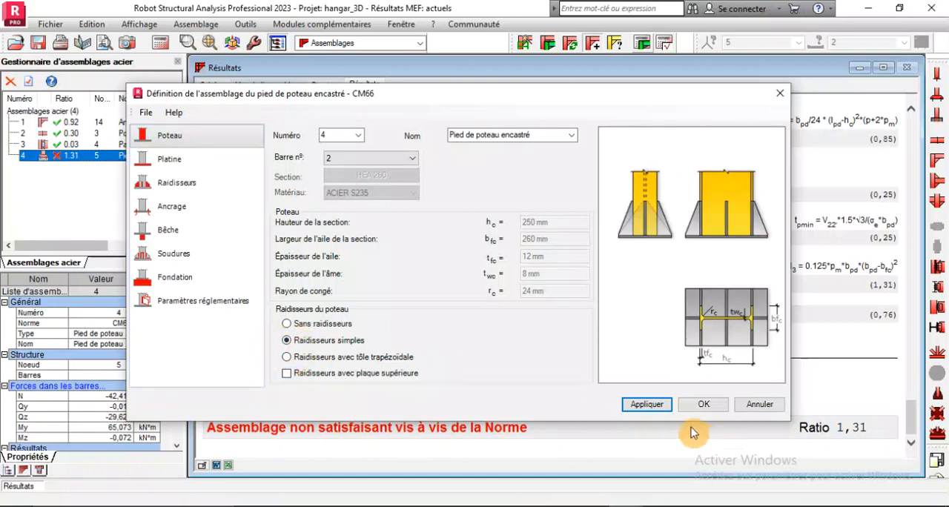
{"action": "left_click", "coordinate": [645, 407]}
{"action": "left_click", "coordinate": [697, 407]}
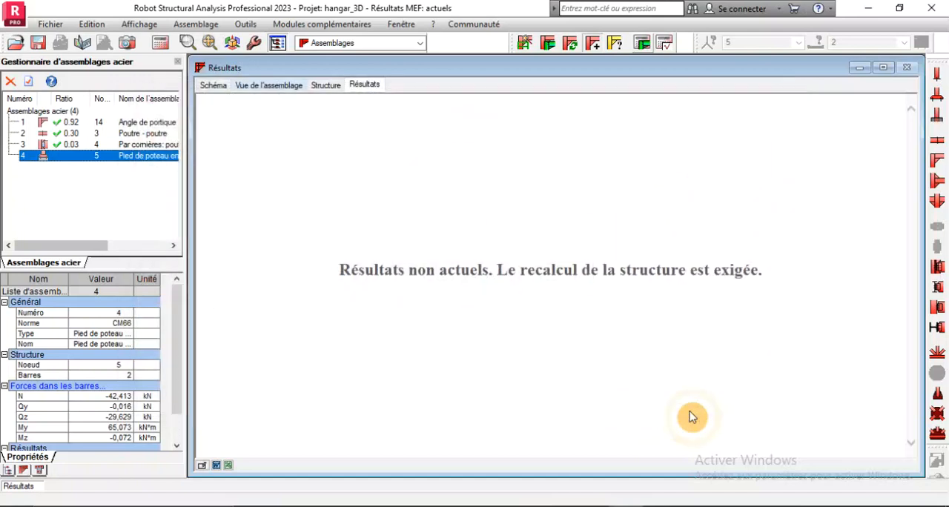
Run the verification calculation for the stiffened column base and review the concrete, base plate and stiffener checks
{"action": "left_click", "coordinate": [643, 44]}
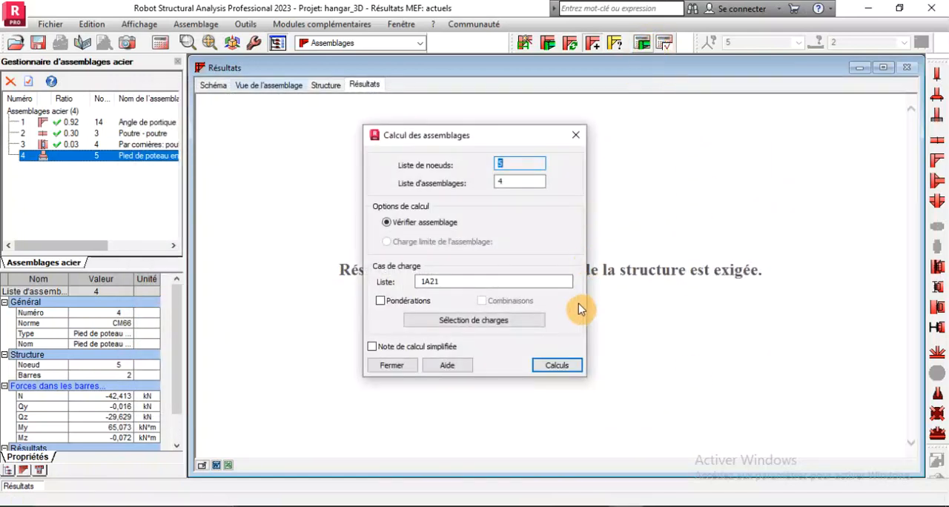
{"action": "left_click", "coordinate": [556, 366]}
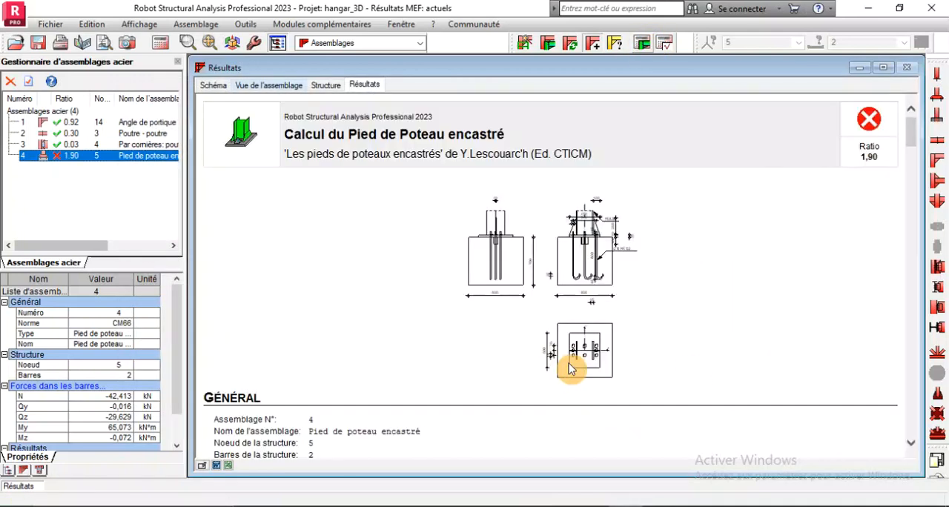
{"action": "scroll", "coordinate": [566, 314], "scroll_direction": "down", "scroll_amount": 15}
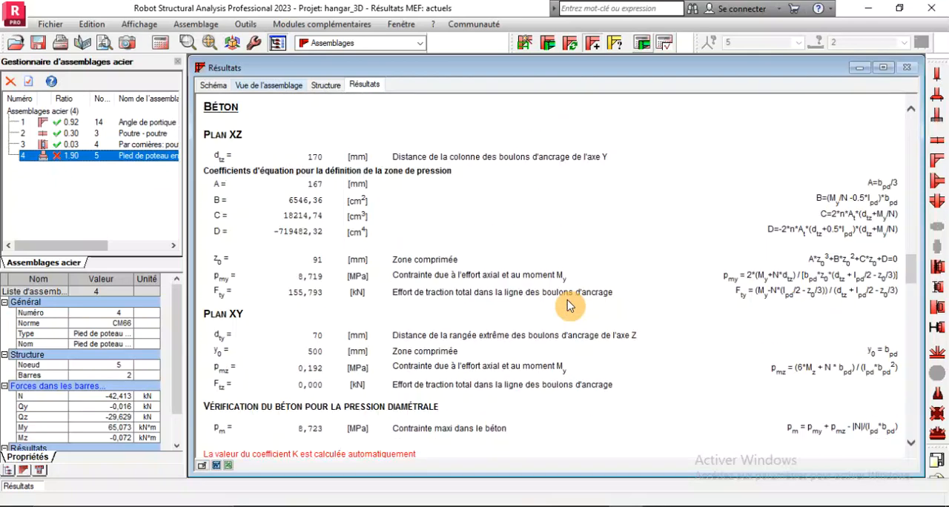
{"action": "scroll", "coordinate": [566, 315], "scroll_direction": "down", "scroll_amount": 10}
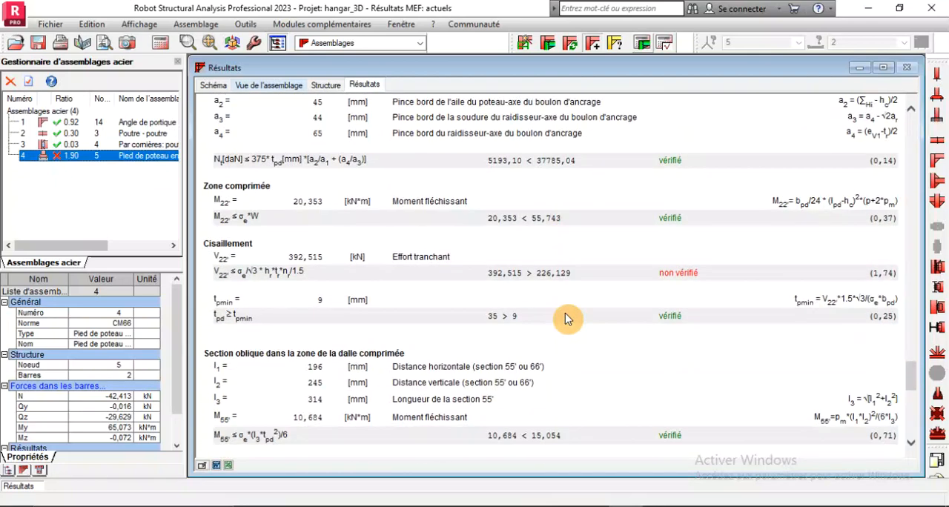
{"action": "scroll", "coordinate": [566, 319], "scroll_direction": "down", "scroll_amount": 10}
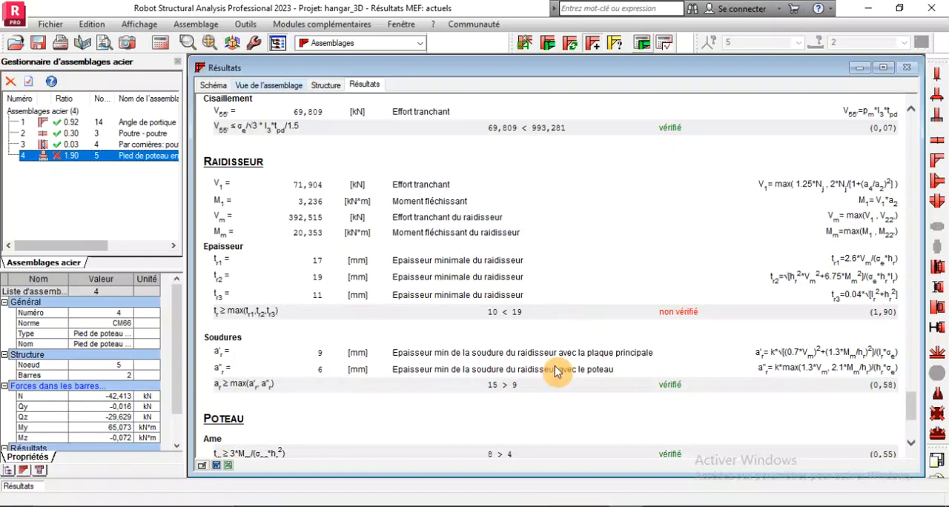
Reopen the column base definition, set the stiffener length to 500 mm and thickness to 30 mm, and apply the changes
{"action": "double_click", "coordinate": [65, 157]}
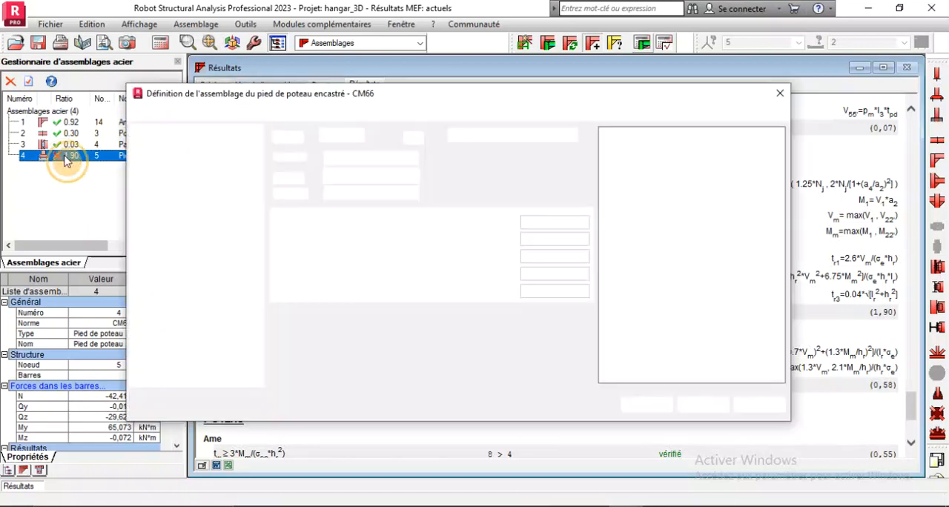
{"action": "left_click", "coordinate": [189, 183]}
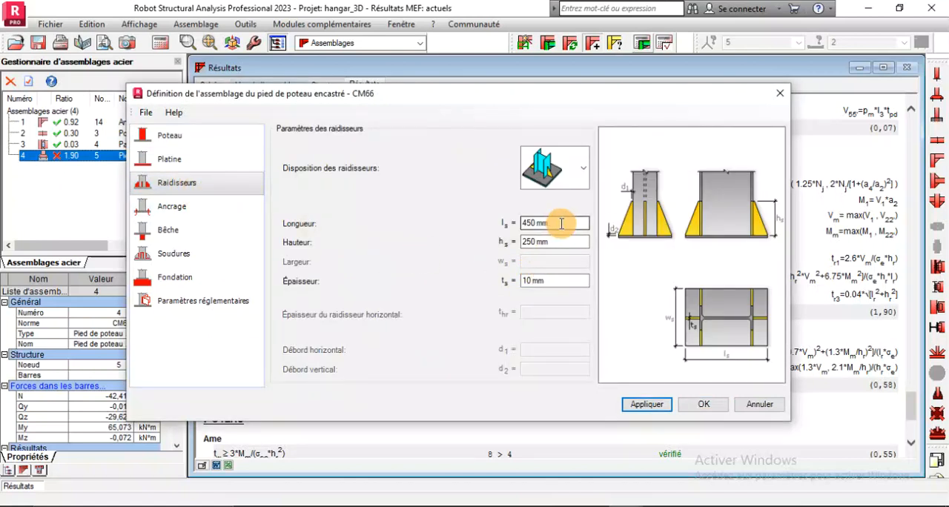
{"action": "left_click_drag", "start_coordinate": [562, 223], "coordinate": [436, 246]}
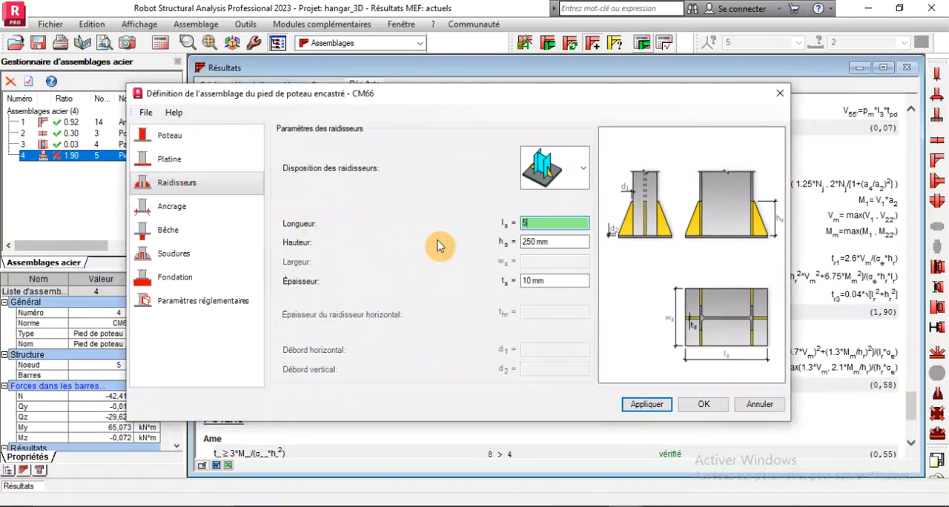
{"action": "left_click", "coordinate": [534, 281]}
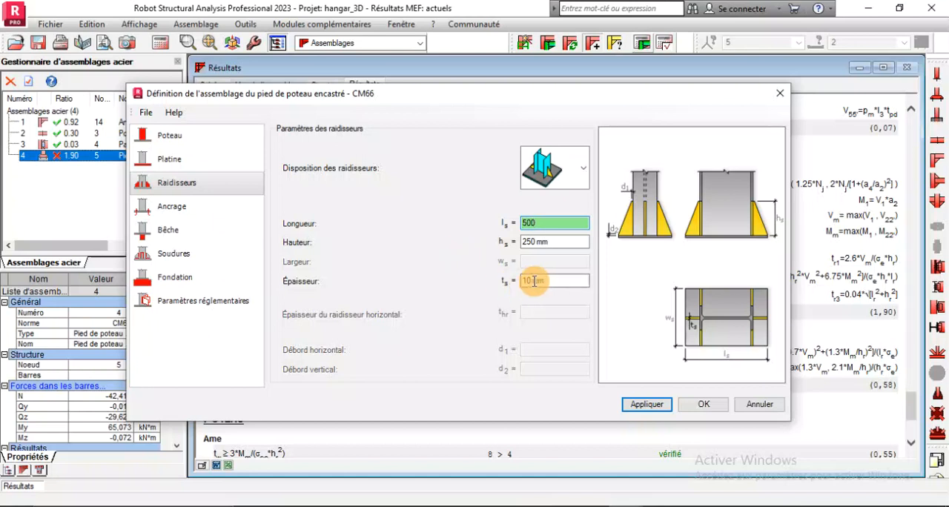
{"action": "left_click_drag", "start_coordinate": [549, 280], "coordinate": [406, 273]}
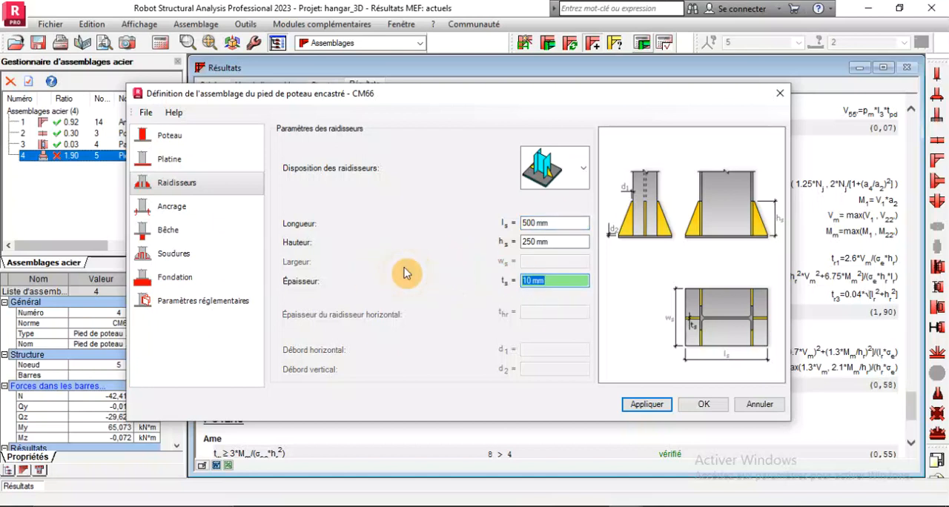
{"action": "type", "text": "30"}
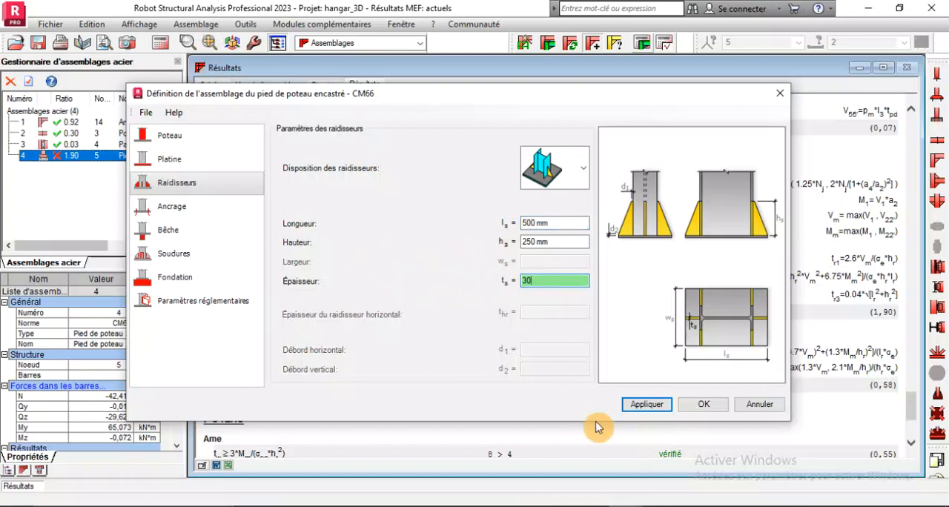
{"action": "left_click", "coordinate": [644, 405]}
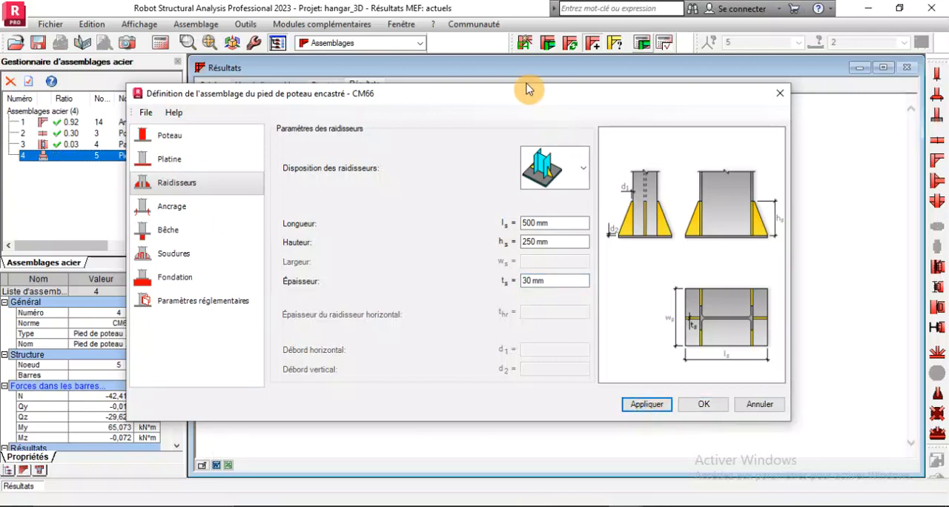
Recalculate the column base with the modified stiffeners and review the stiffener, weld, column and remarks sections of the calculation note
{"action": "left_click_drag", "start_coordinate": [524, 94], "coordinate": [475, 327]}
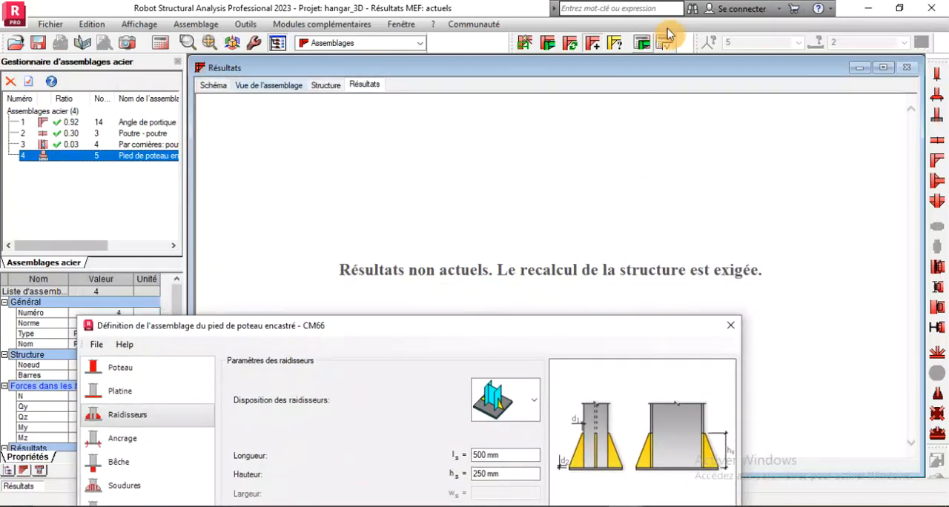
{"action": "left_click", "coordinate": [644, 44]}
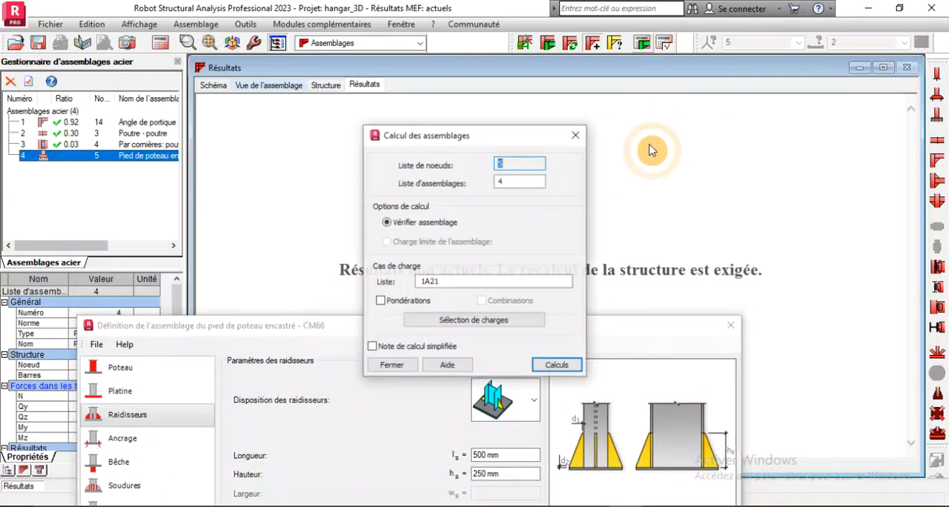
{"action": "left_click", "coordinate": [557, 365]}
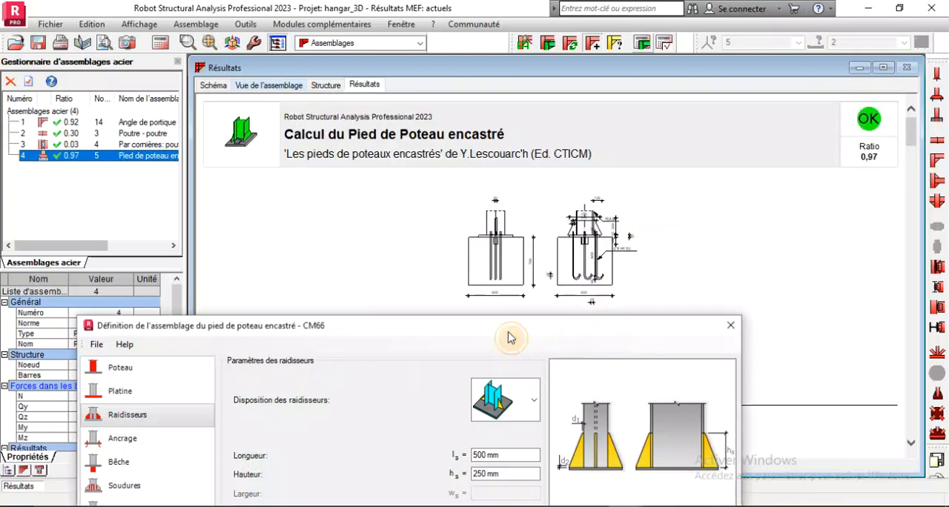
{"action": "left_click_drag", "start_coordinate": [451, 334], "coordinate": [467, 429]}
{"action": "scroll", "coordinate": [680, 200], "scroll_direction": "down", "scroll_amount": 5}
{"action": "scroll", "coordinate": [680, 200], "scroll_direction": "down", "scroll_amount": 15}
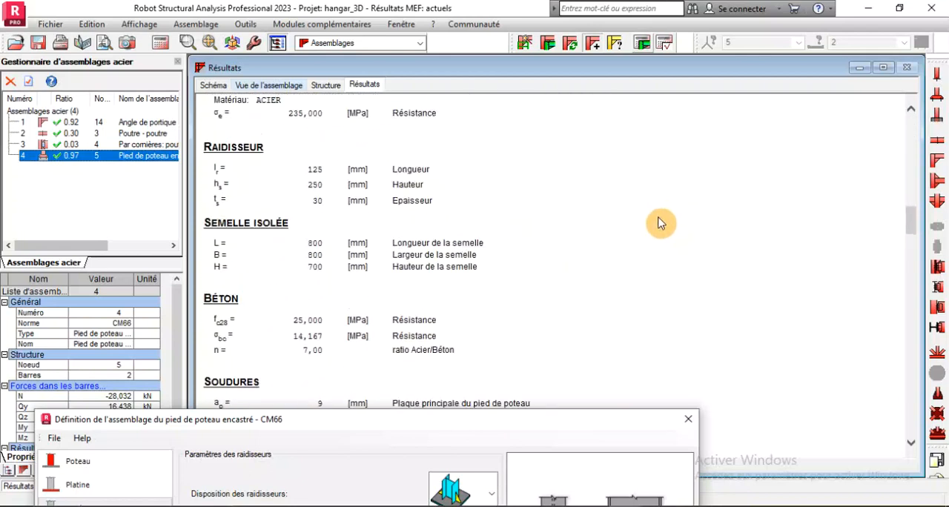
{"action": "scroll", "coordinate": [657, 232], "scroll_direction": "down", "scroll_amount": 5}
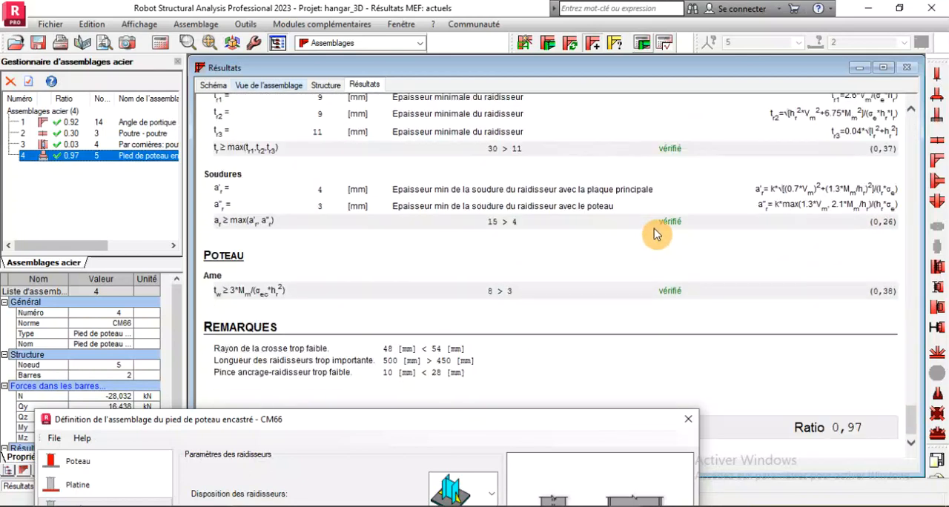
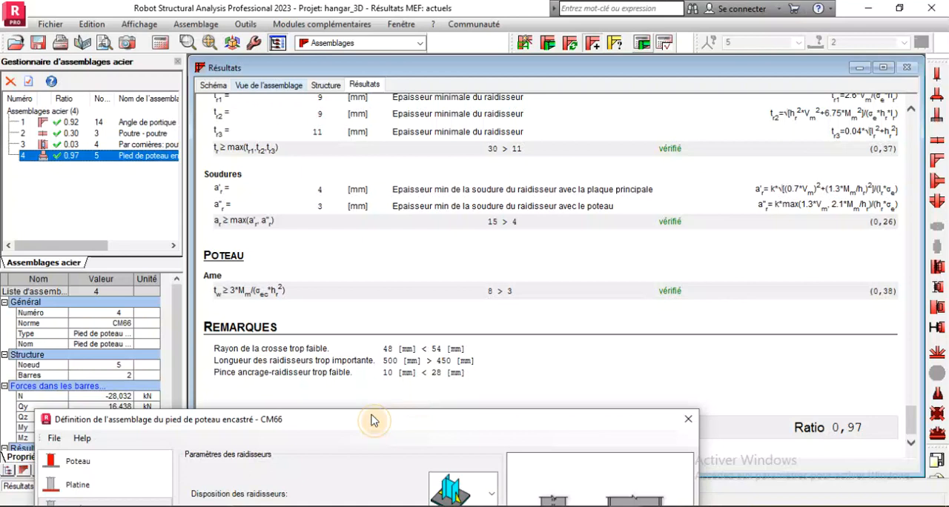
Set the anchor rod dimension L3 to 120 mm in the column base definition and apply the change
{"action": "left_click_drag", "start_coordinate": [373, 421], "coordinate": [422, 85]}
{"action": "left_click", "coordinate": [126, 198]}
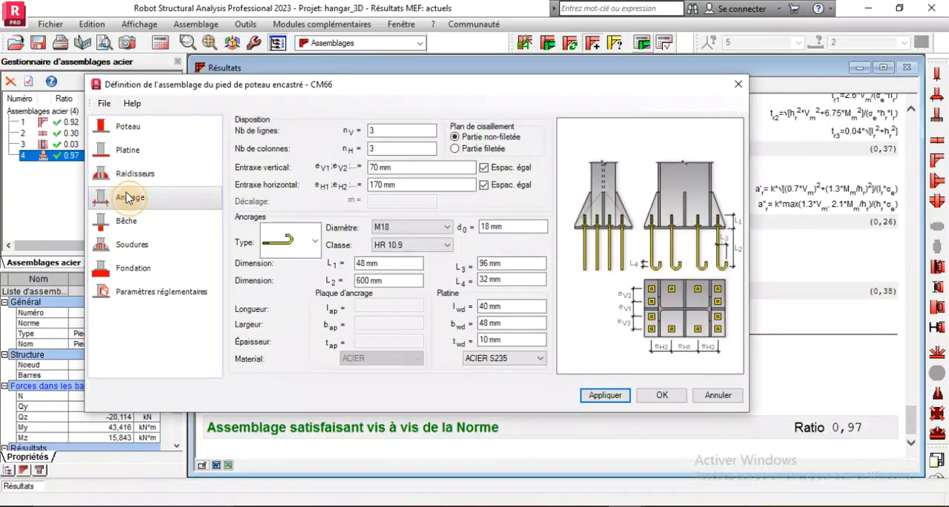
{"action": "left_click", "coordinate": [368, 264]}
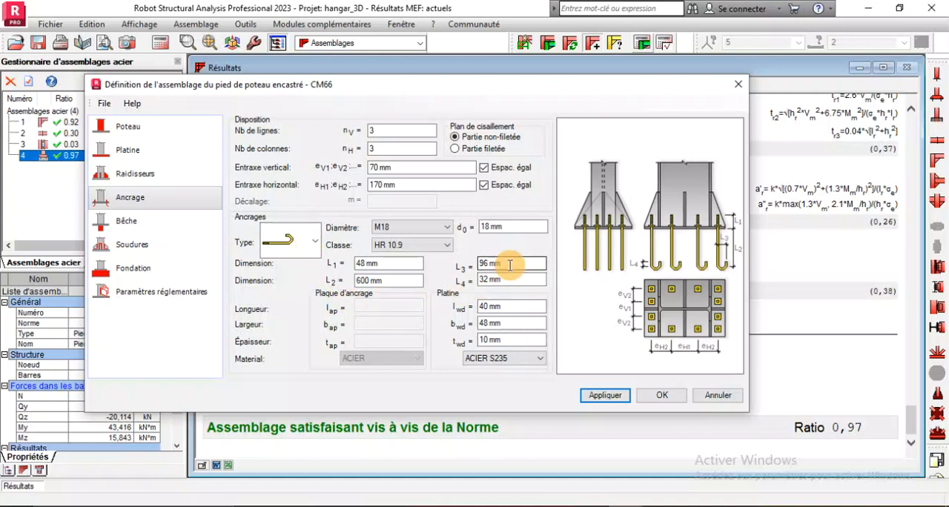
{"action": "left_click_drag", "start_coordinate": [510, 265], "coordinate": [451, 270]}
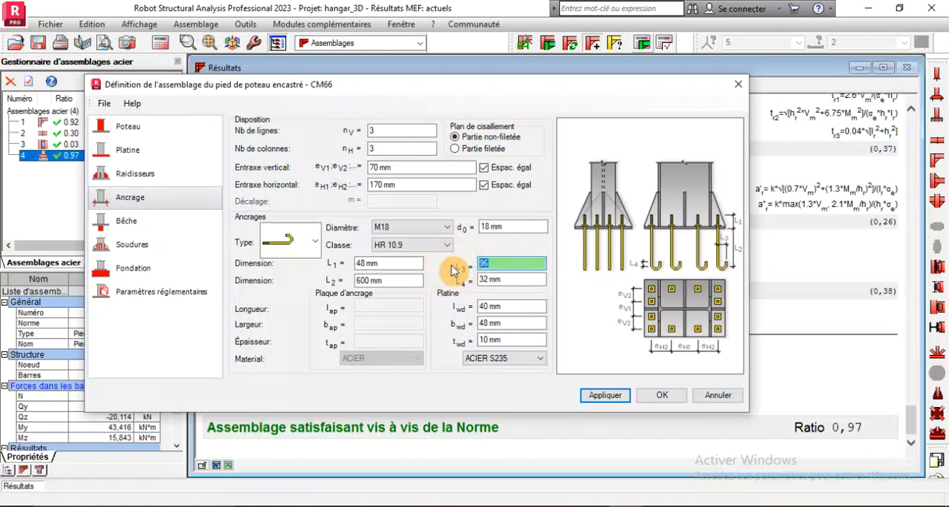
{"action": "type", "text": "120"}
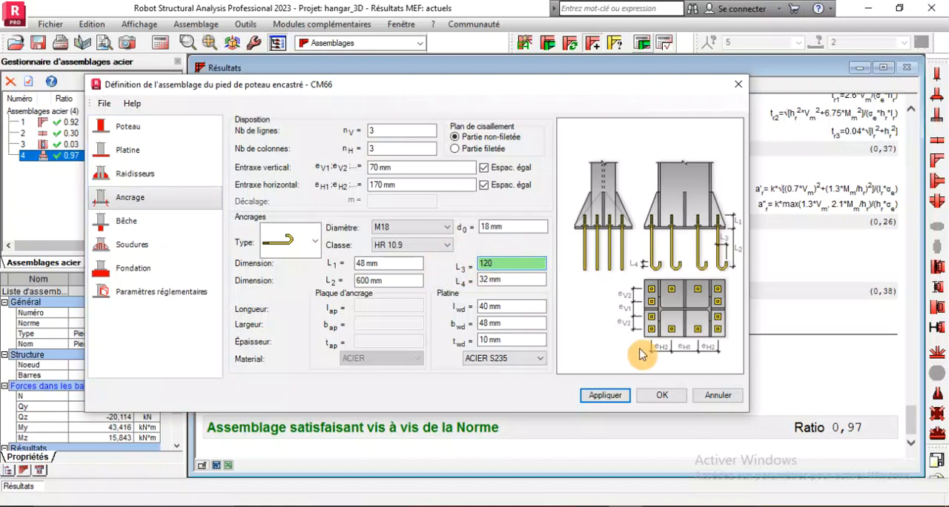
{"action": "left_click", "coordinate": [610, 395]}
Recalculate column base connection 4 with the modified anchors and review the checks and remarks of the calculation note
{"action": "left_click_drag", "start_coordinate": [484, 93], "coordinate": [381, 274]}
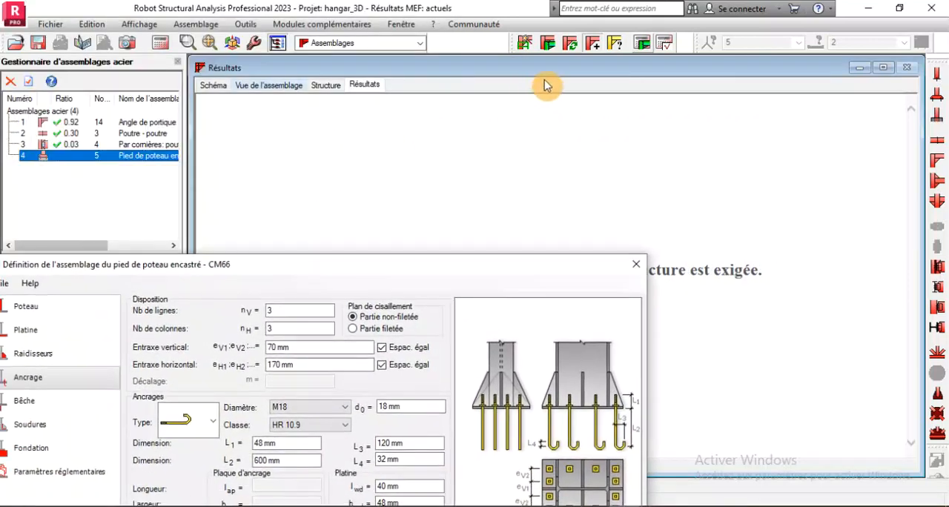
{"action": "left_click", "coordinate": [664, 46]}
{"action": "left_click", "coordinate": [556, 360]}
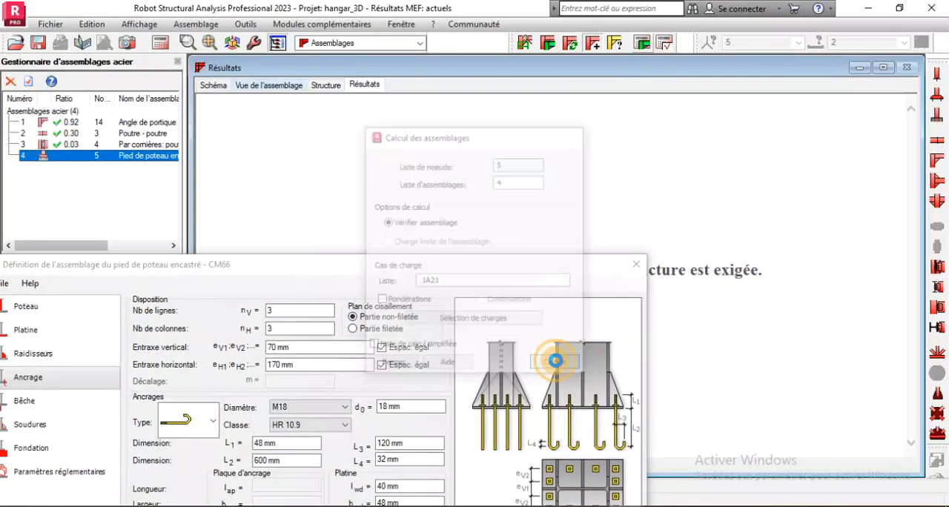
{"action": "scroll", "coordinate": [775, 270], "scroll_direction": "down", "scroll_amount": 15}
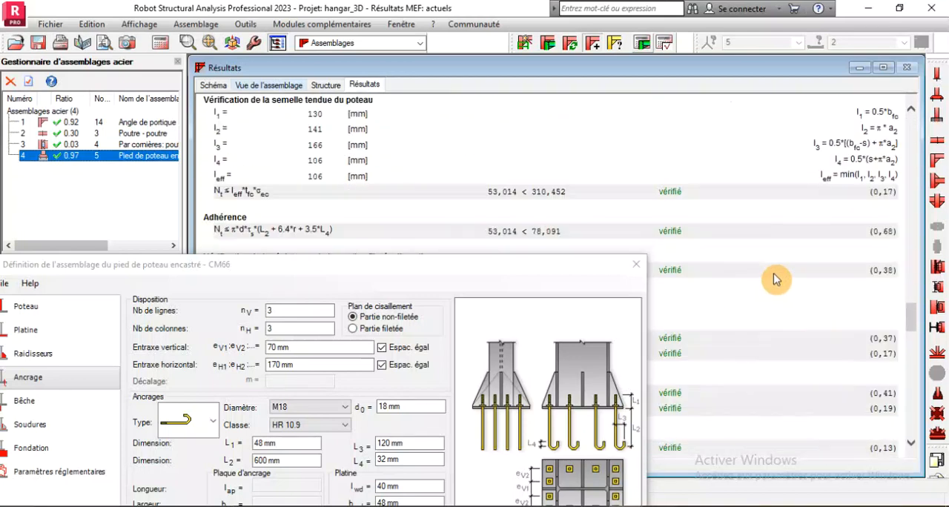
{"action": "scroll", "coordinate": [776, 279], "scroll_direction": "down", "scroll_amount": 10}
{"action": "left_click_drag", "start_coordinate": [486, 274], "coordinate": [466, 432]}
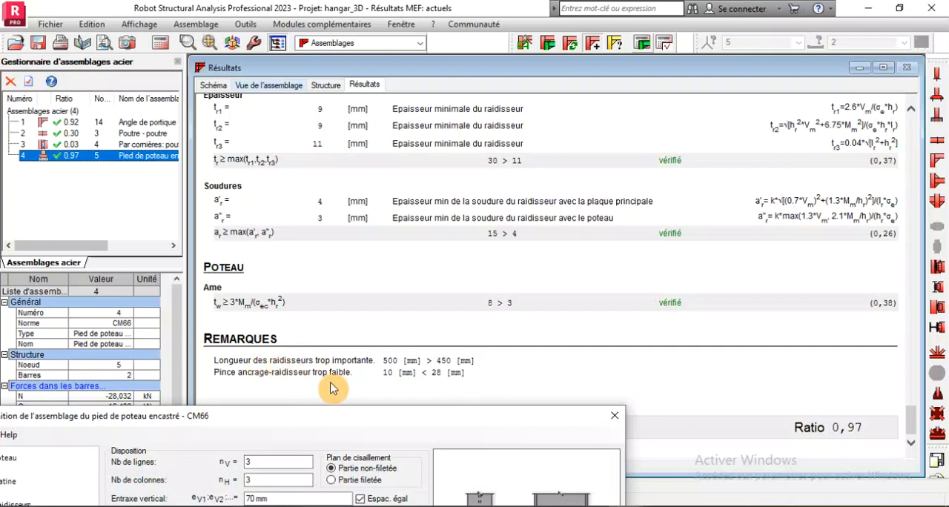
Set the stiffener length of the column base to 450 mm, apply it and accept the definition
{"action": "left_click_drag", "start_coordinate": [352, 425], "coordinate": [415, 81]}
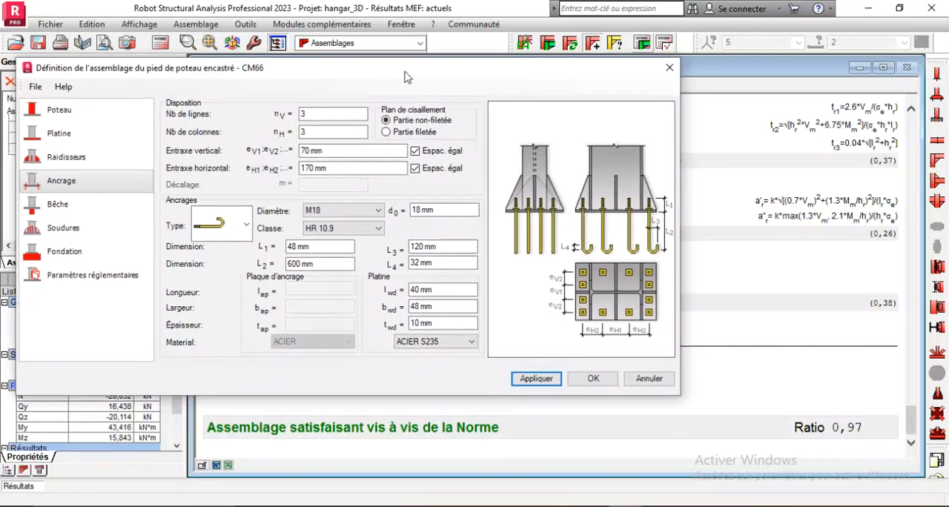
{"action": "left_click", "coordinate": [72, 161]}
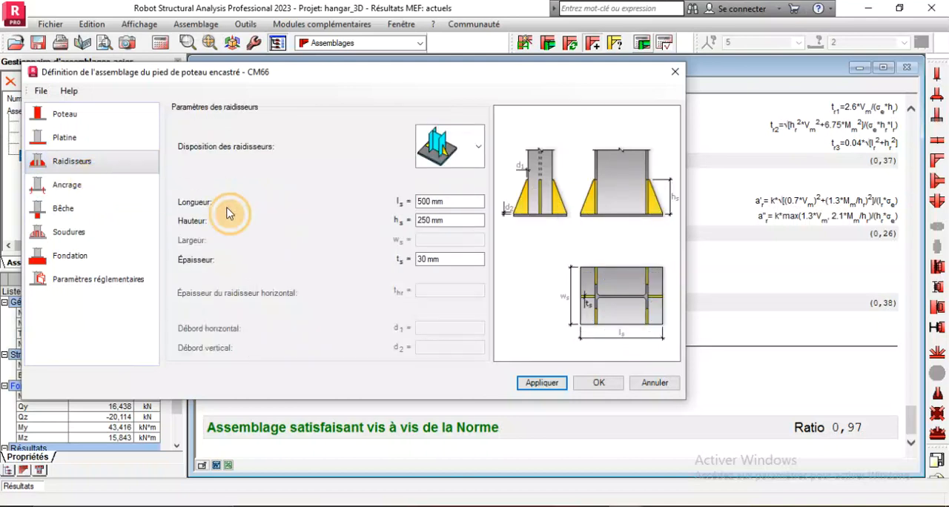
{"action": "double_click", "coordinate": [434, 201]}
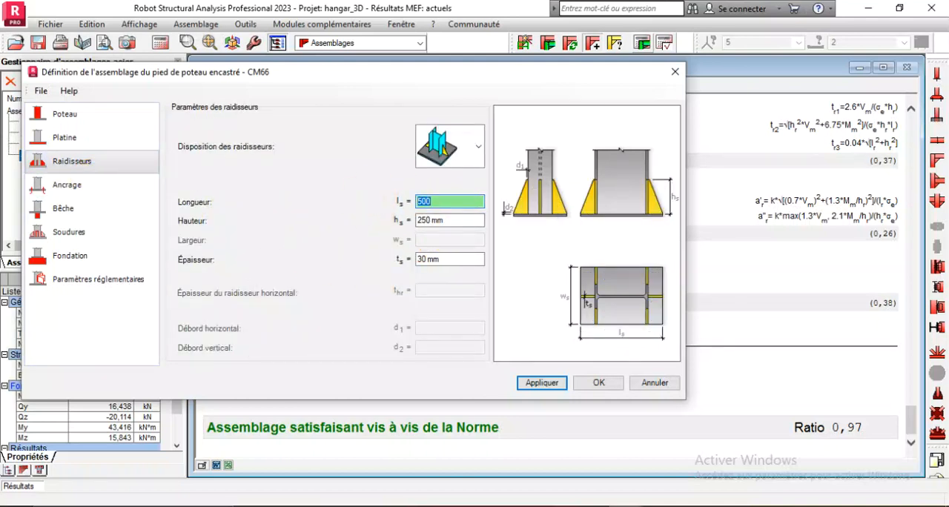
{"action": "type", "text": "450"}
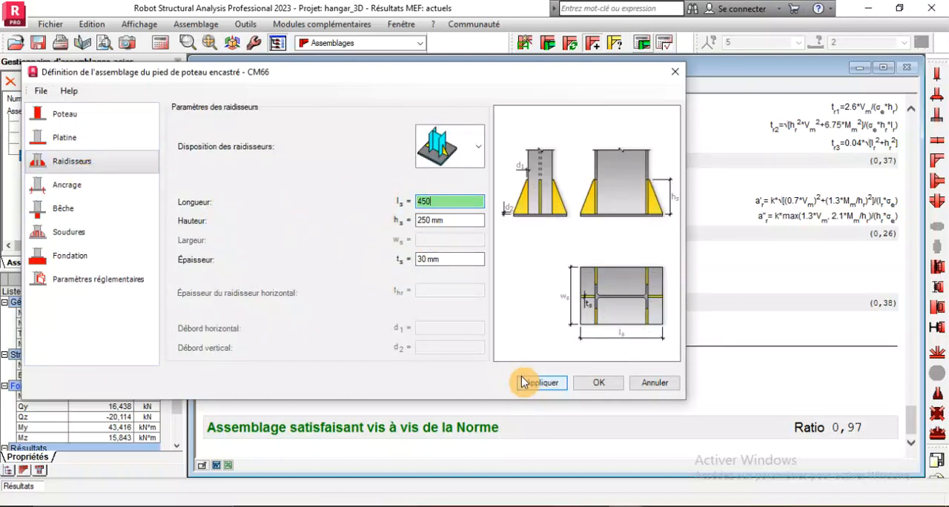
{"action": "left_click", "coordinate": [528, 383]}
{"action": "left_click", "coordinate": [599, 383]}
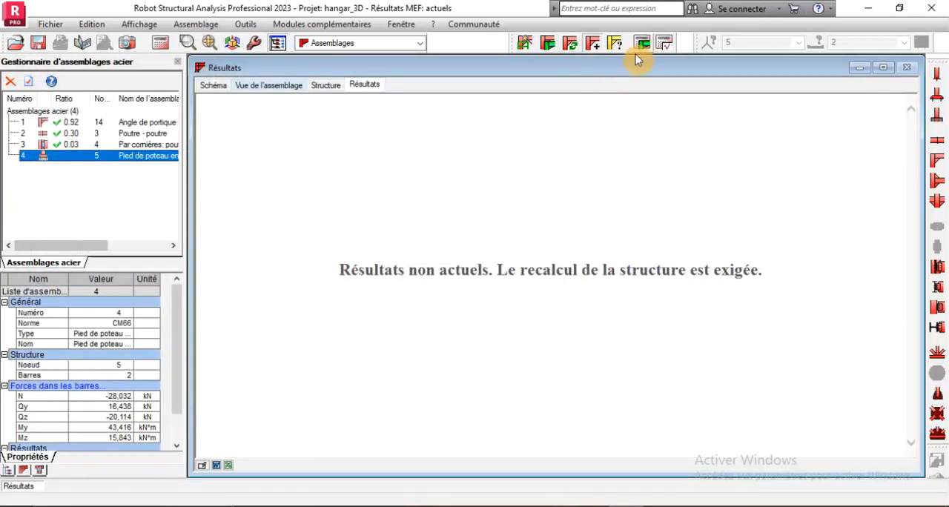
Run the verification calculation for the shortened stiffeners and review the note down to the remarks and final ratio
{"action": "left_click", "coordinate": [641, 43]}
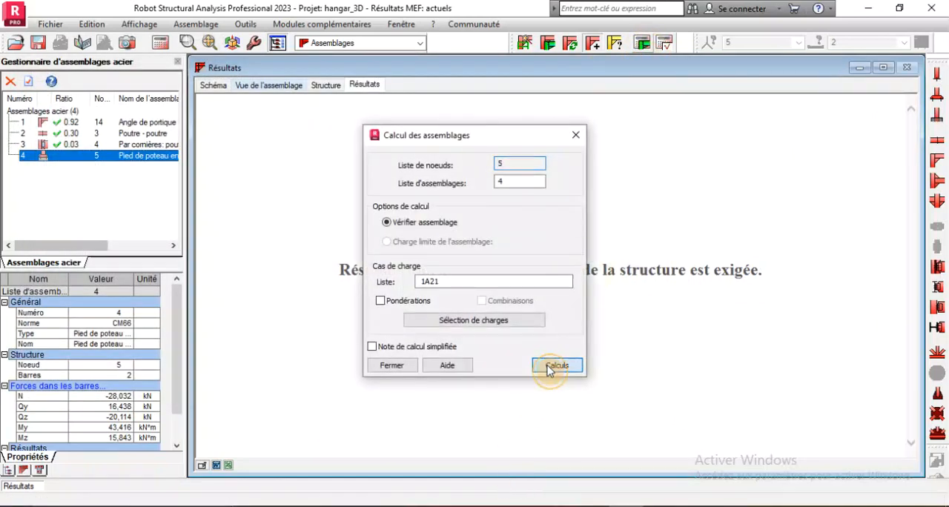
{"action": "left_click", "coordinate": [557, 365]}
{"action": "scroll", "coordinate": [549, 371], "scroll_direction": "down", "scroll_amount": 10}
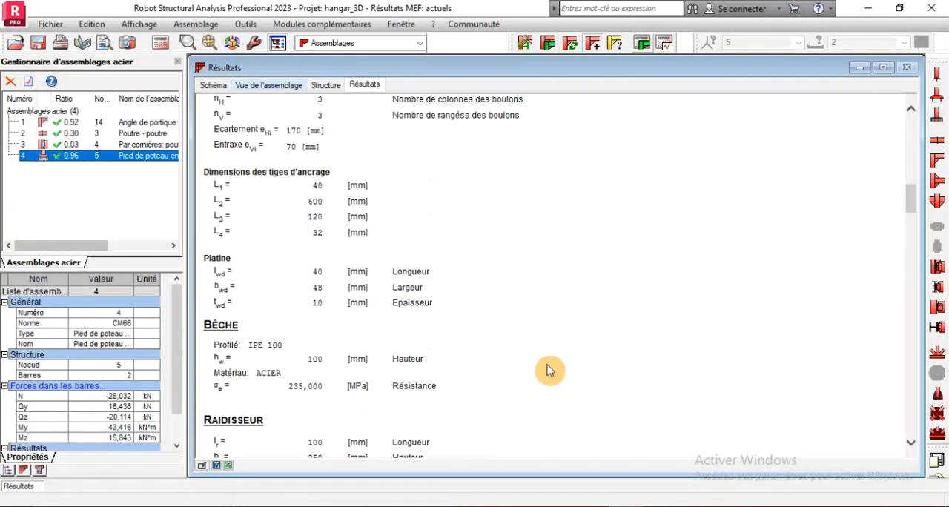
{"action": "scroll", "coordinate": [549, 371], "scroll_direction": "up", "scroll_amount": 9}
{"action": "scroll", "coordinate": [548, 373], "scroll_direction": "down", "scroll_amount": 10}
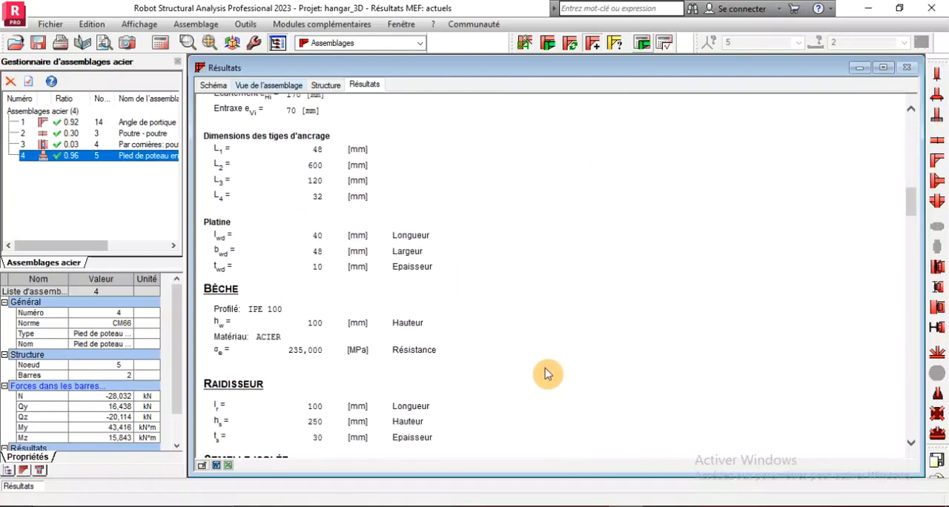
{"action": "scroll", "coordinate": [548, 373], "scroll_direction": "down", "scroll_amount": 20}
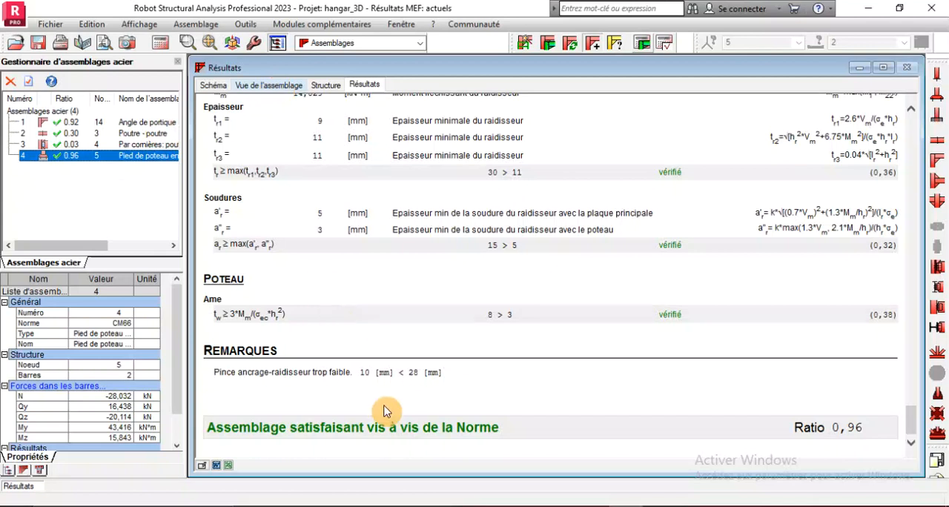
Examine the calculation note's connection drawings, general data, base plate and anchor details
{"action": "scroll", "coordinate": [384, 412], "scroll_direction": "up", "scroll_amount": 20}
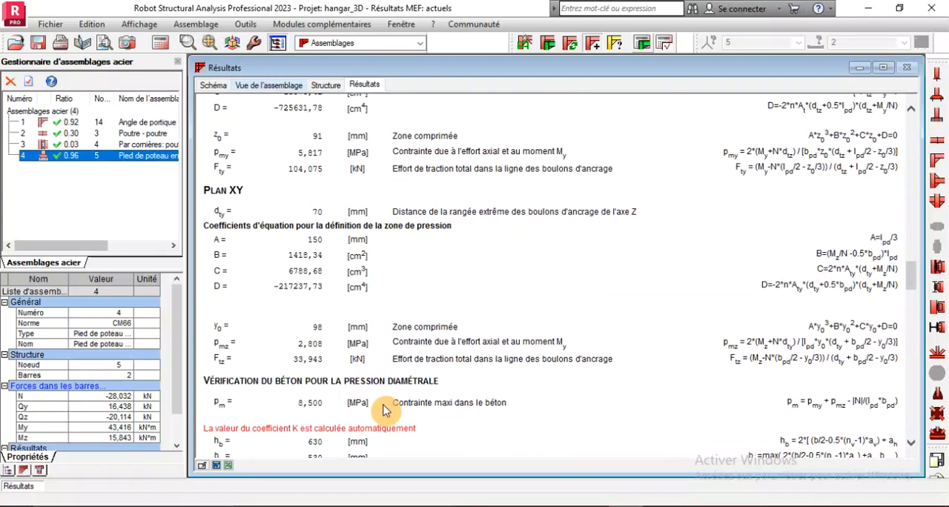
{"action": "scroll", "coordinate": [384, 411], "scroll_direction": "up", "scroll_amount": 15}
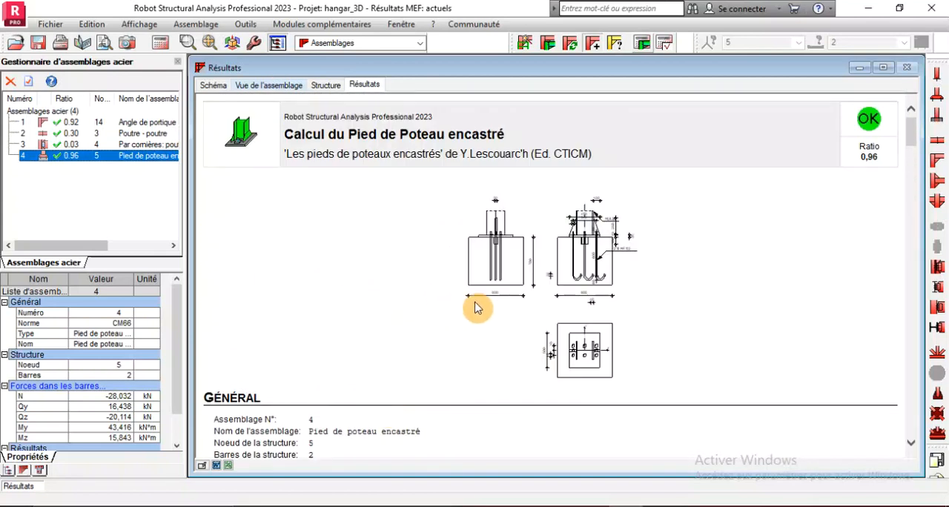
{"action": "scroll", "coordinate": [567, 293], "scroll_direction": "down", "scroll_amount": 3}
{"action": "scroll", "coordinate": [568, 293], "scroll_direction": "up", "scroll_amount": 3}
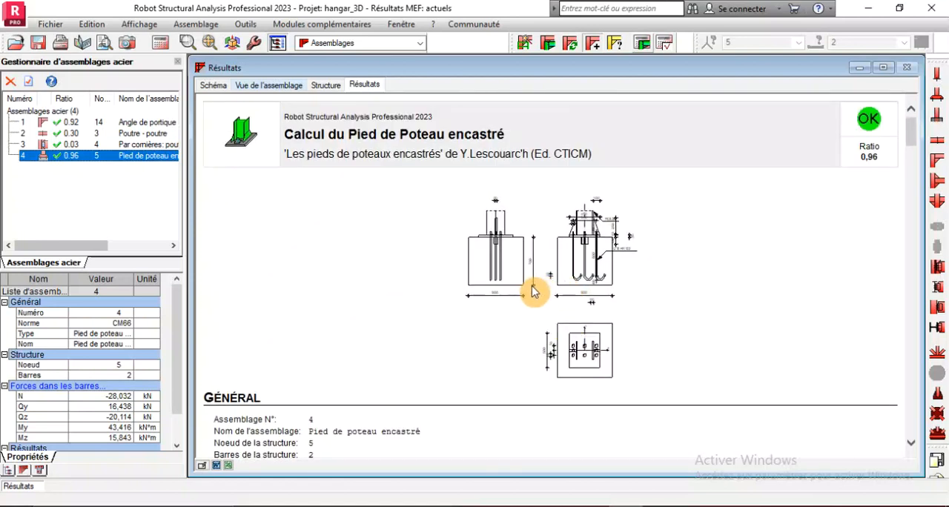
{"action": "scroll", "coordinate": [532, 292], "scroll_direction": "down", "scroll_amount": 3}
{"action": "scroll", "coordinate": [530, 303], "scroll_direction": "up", "scroll_amount": 3}
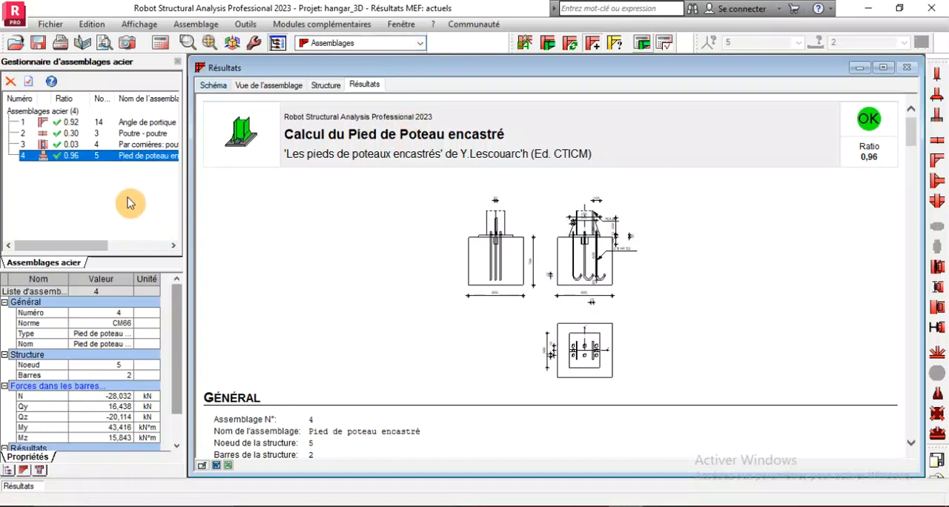
{"action": "scroll", "coordinate": [526, 303], "scroll_direction": "down", "scroll_amount": 10}
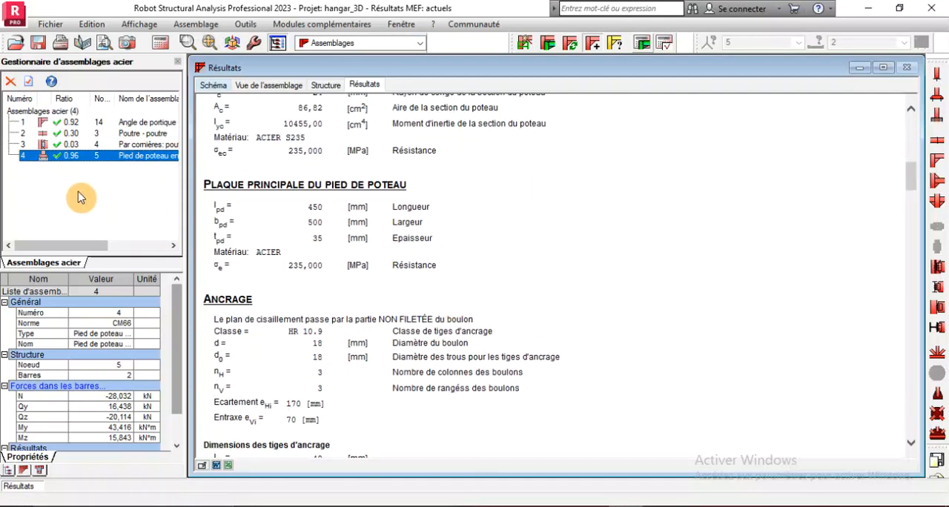
Reopen the column base definition, check the foundation's dimensions and concrete, and accept the definition
{"action": "double_click", "coordinate": [79, 156]}
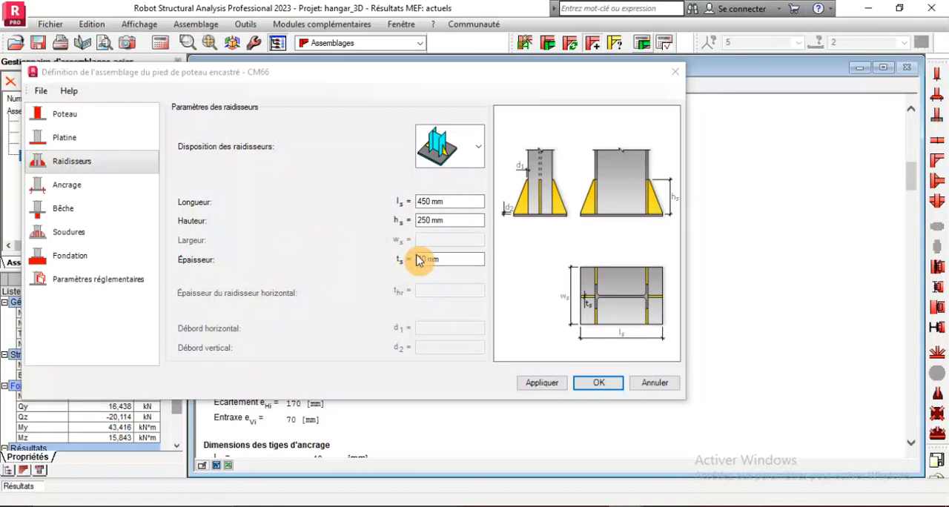
{"action": "left_click", "coordinate": [74, 256]}
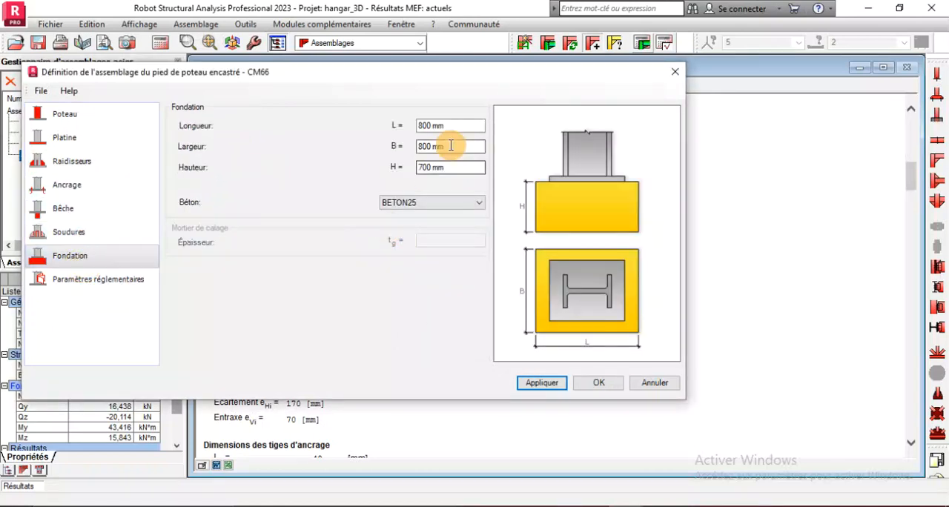
{"action": "left_click", "coordinate": [599, 382]}
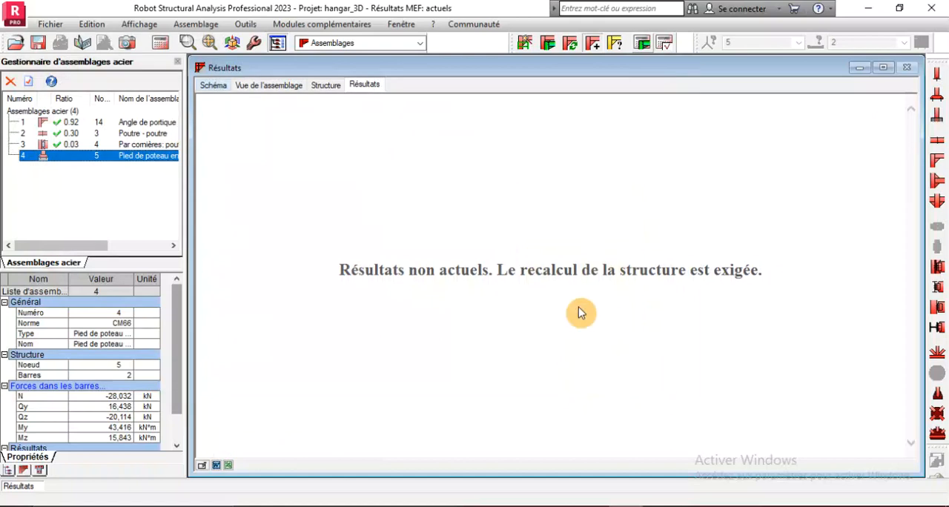
Switch to the Démarrage layout, clear the selected column and show the hangar's column bases
{"action": "left_click", "coordinate": [414, 43]}
{"action": "left_click", "coordinate": [376, 68]}
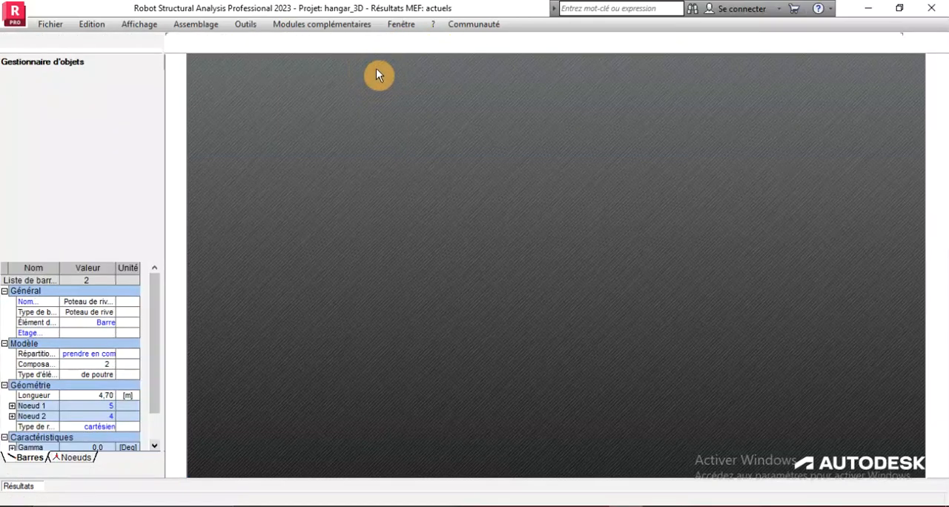
{"action": "scroll", "coordinate": [448, 349], "scroll_direction": "down", "scroll_amount": 9}
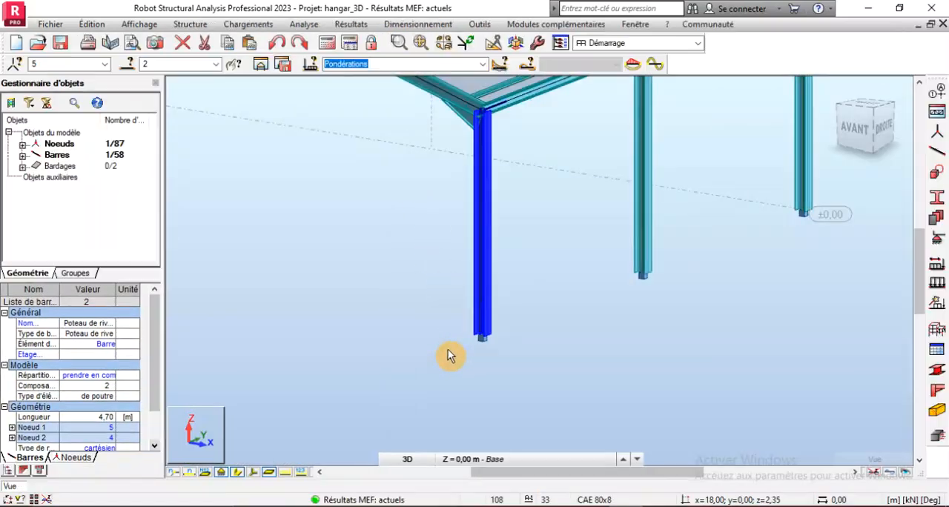
{"action": "left_click", "coordinate": [295, 286]}
{"action": "scroll", "coordinate": [298, 272], "scroll_direction": "up", "scroll_amount": 3}
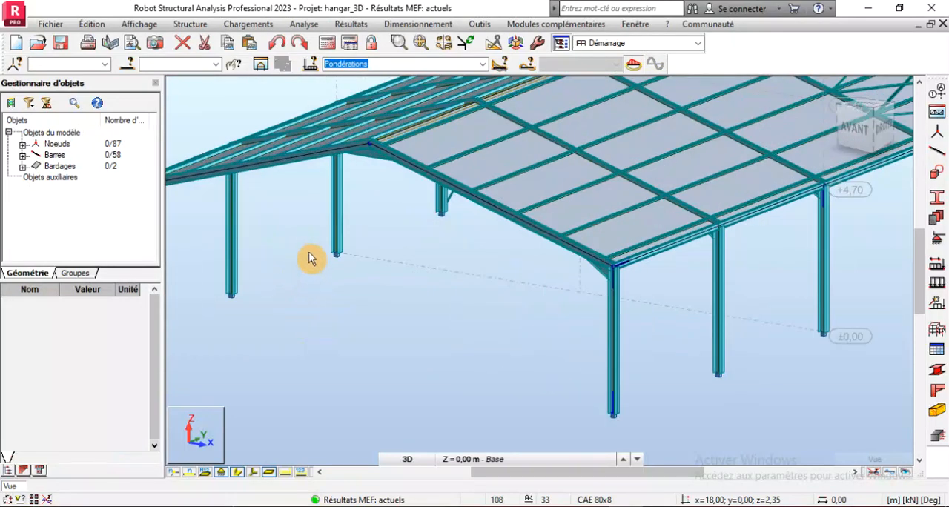
Select support node 11 at the column base and start reinforced concrete footing design with simple cases, grouped by storey and geometry
{"action": "left_click_drag", "start_coordinate": [307, 245], "coordinate": [369, 297]}
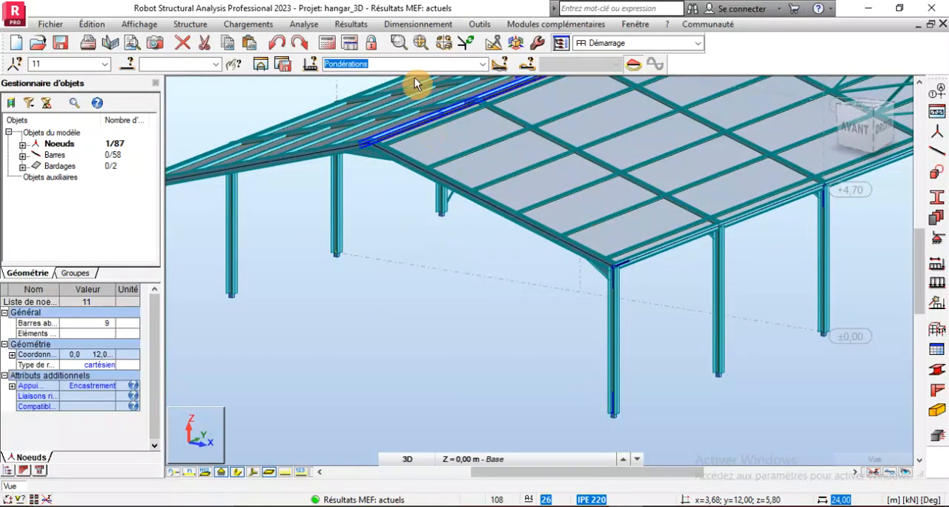
{"action": "left_click", "coordinate": [418, 24]}
{"action": "left_click", "coordinate": [447, 149]}
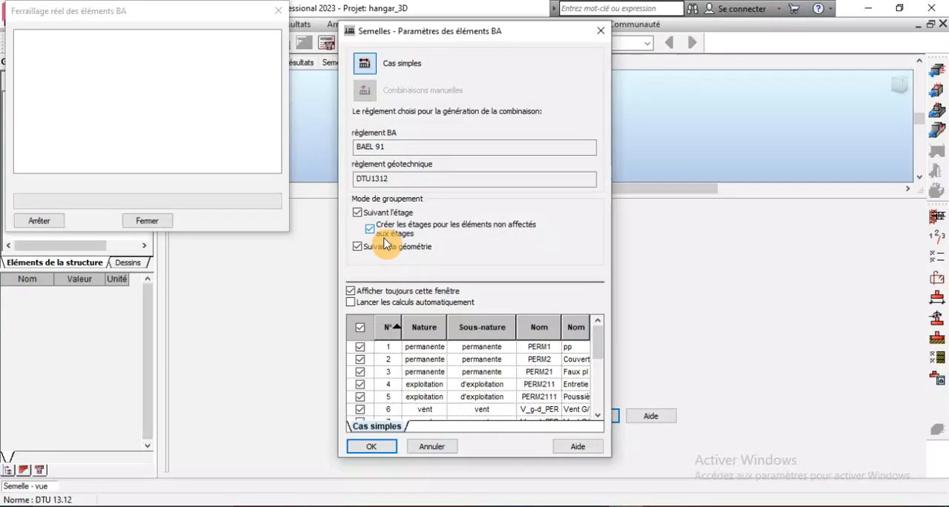
{"action": "left_click", "coordinate": [373, 448]}
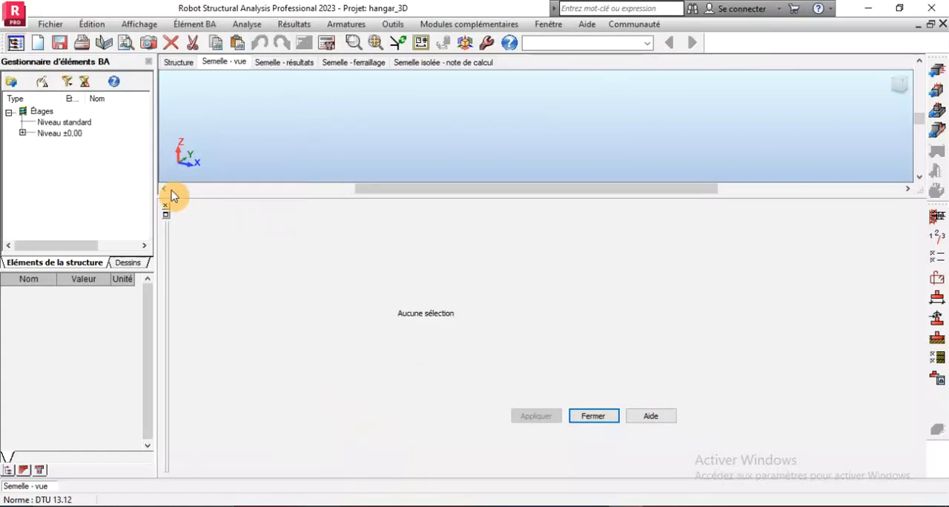
Open footing Semelle11 from level ±0.00 and set its pier type to Sous poteau acier
{"action": "left_click", "coordinate": [22, 133]}
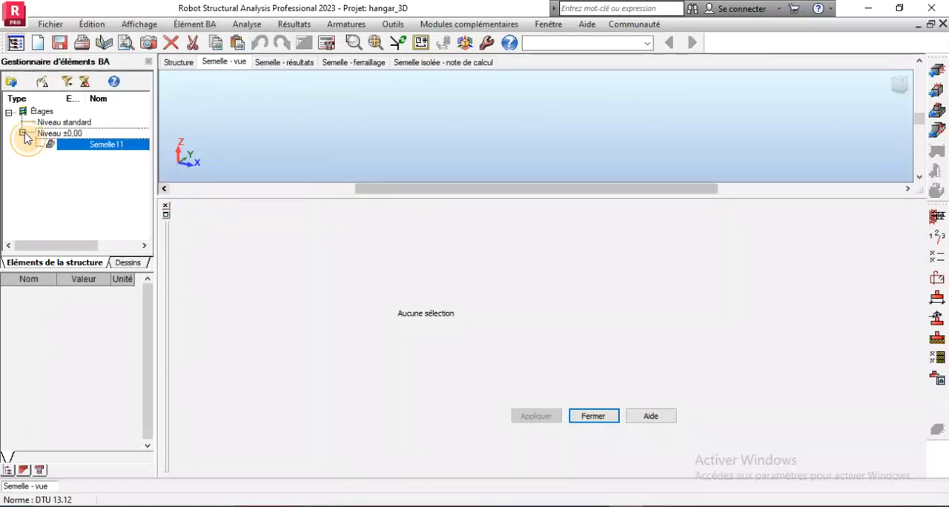
{"action": "left_click", "coordinate": [74, 148]}
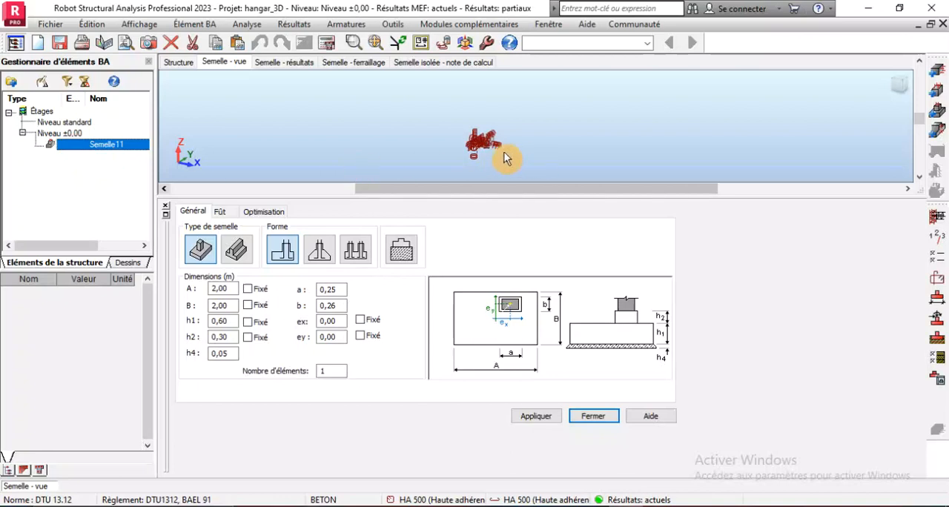
{"action": "scroll", "coordinate": [542, 148], "scroll_direction": "up", "scroll_amount": 8}
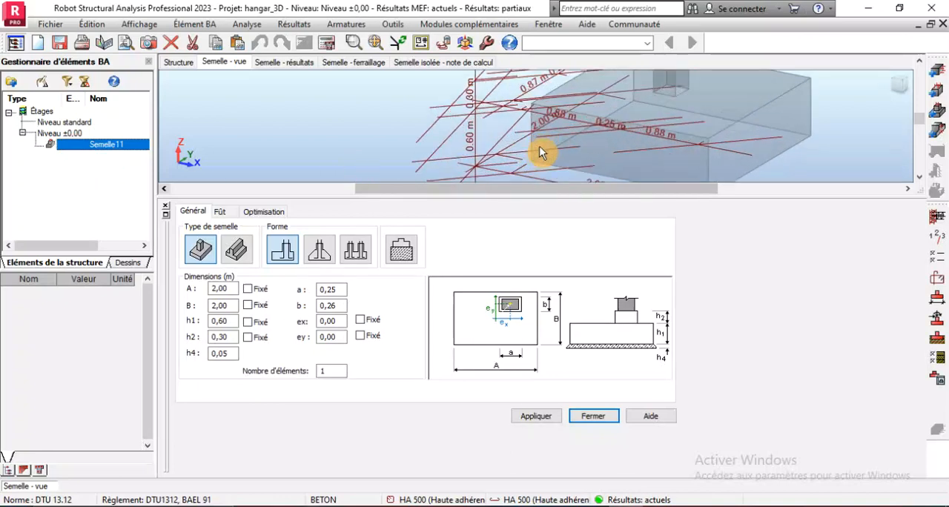
{"action": "left_click", "coordinate": [222, 213]}
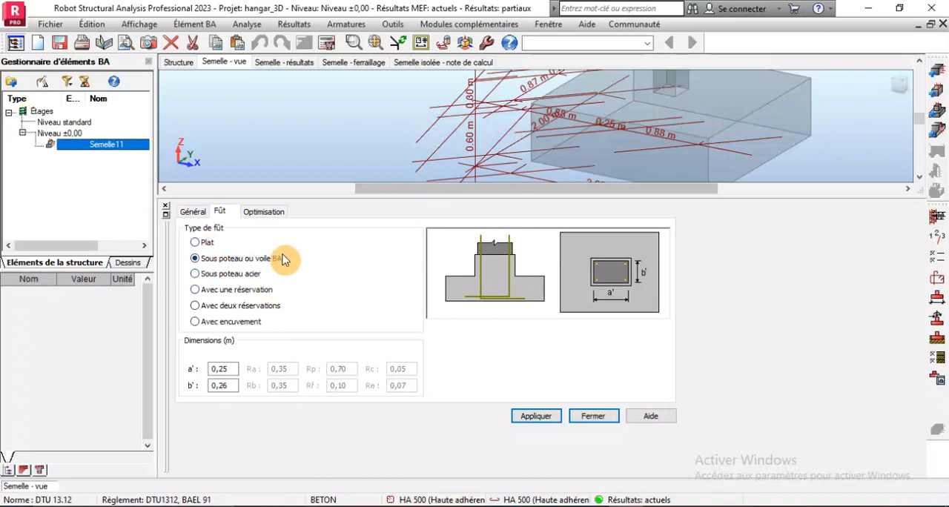
{"action": "left_click", "coordinate": [196, 274]}
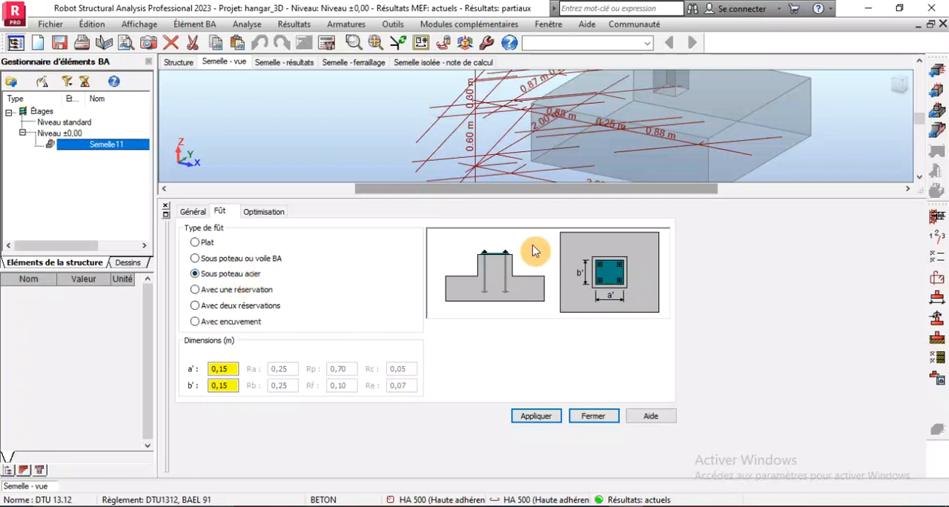
{"action": "scroll", "coordinate": [452, 141], "scroll_direction": "down", "scroll_amount": 3}
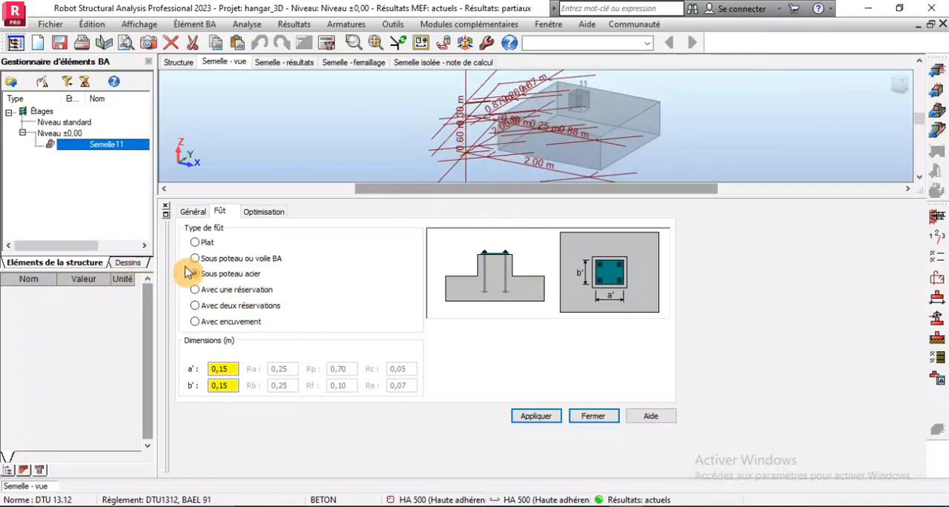
Set the footing dimensions a and b to 0.8 m, h1 to 0.7, h4 to 0.1 and h2 to 0.5, and fix ex and ey
{"action": "left_click", "coordinate": [194, 212]}
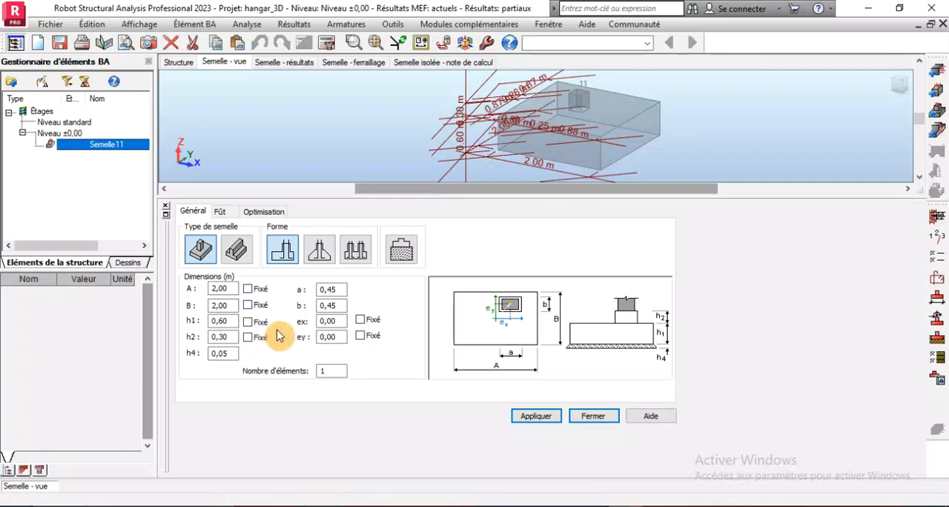
{"action": "double_click", "coordinate": [329, 290]}
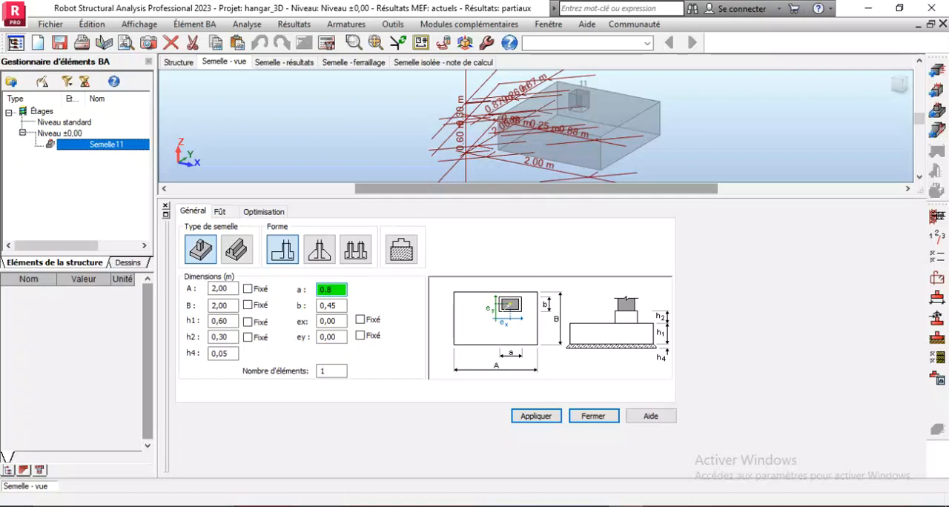
{"action": "left_click", "coordinate": [331, 306]}
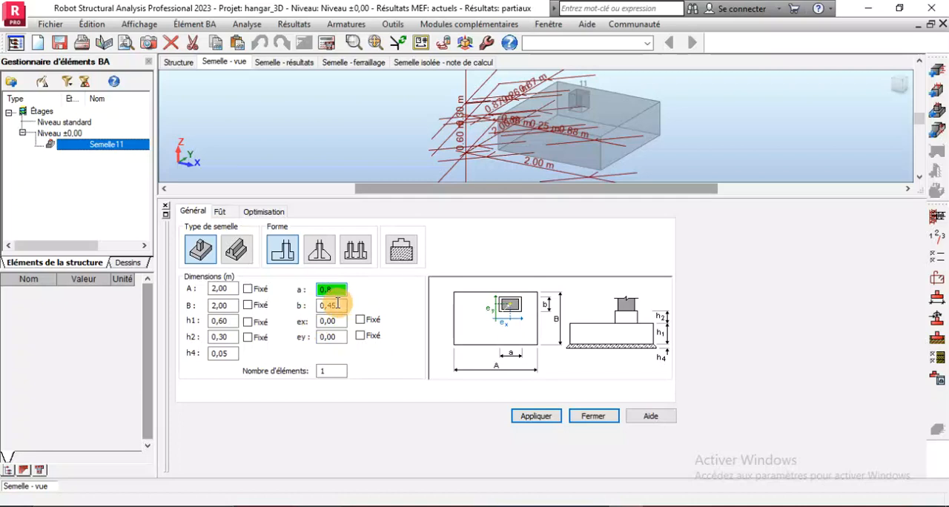
{"action": "double_click", "coordinate": [338, 305]}
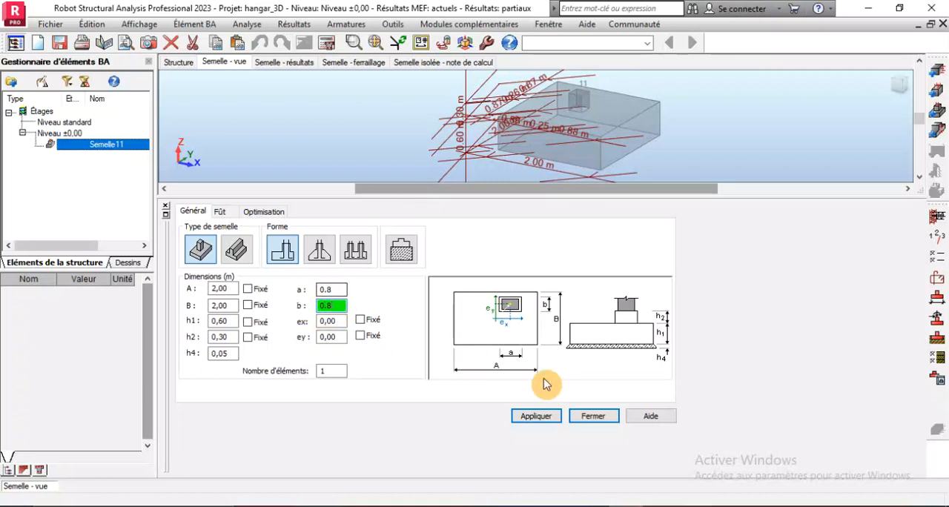
{"action": "double_click", "coordinate": [230, 322]}
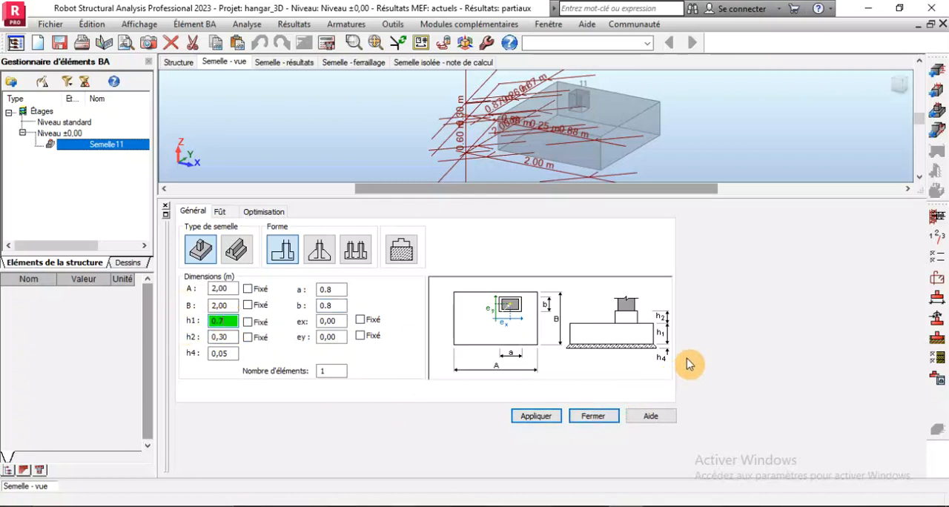
{"action": "double_click", "coordinate": [217, 353]}
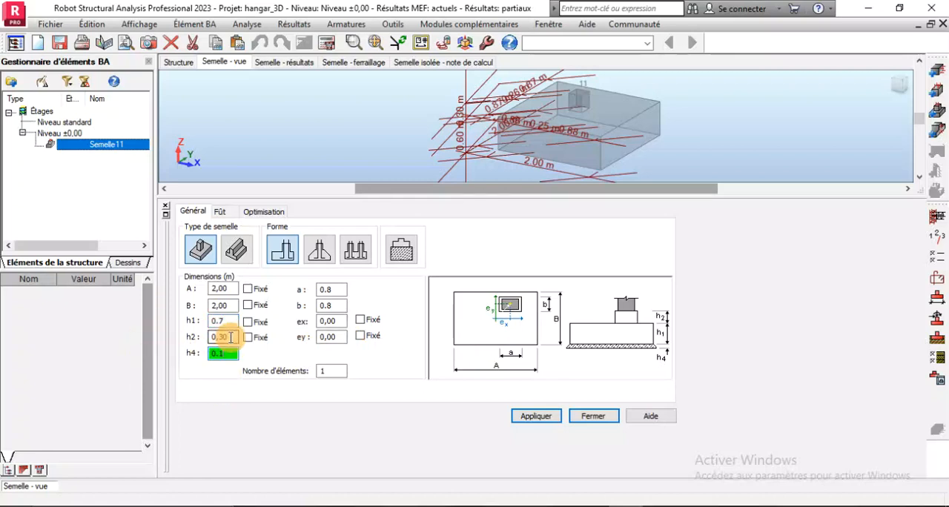
{"action": "double_click", "coordinate": [231, 337]}
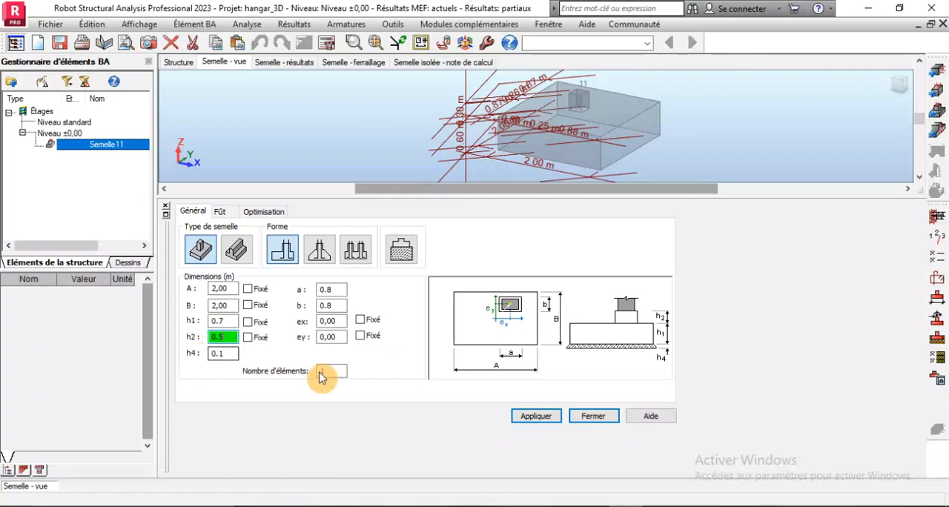
{"action": "left_click", "coordinate": [360, 320]}
{"action": "left_click", "coordinate": [360, 336]}
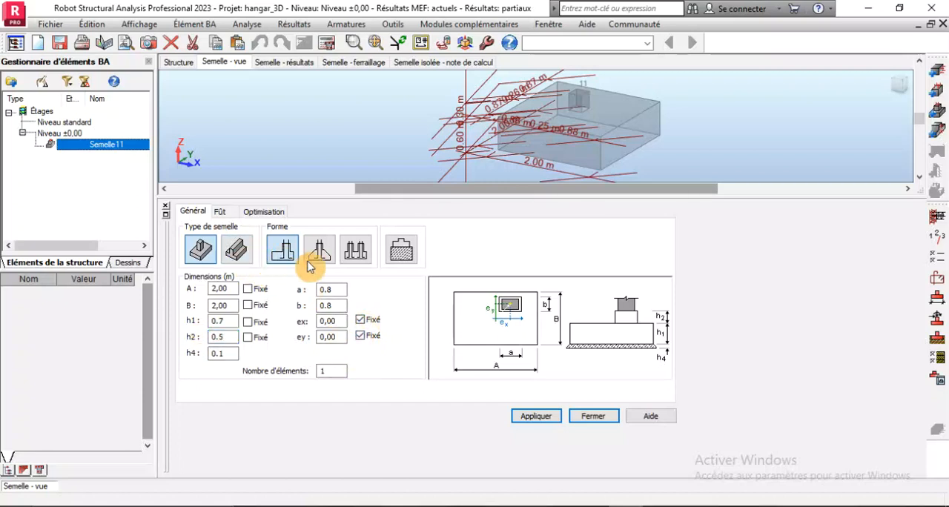
Add a Gros béton base with equal overhangs, d1 0.1 m and H 0.1 m, apply it, and return to the general geometry
{"action": "left_click", "coordinate": [400, 255]}
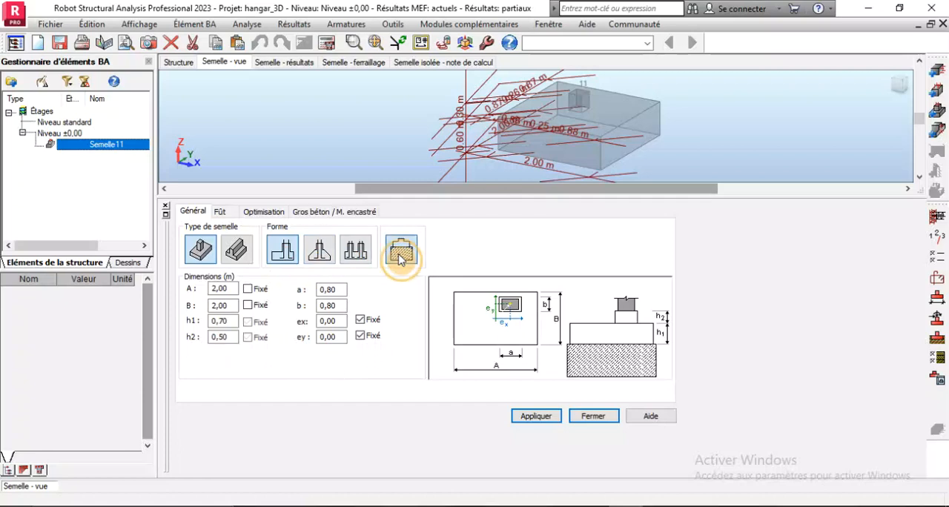
{"action": "left_click", "coordinate": [319, 212]}
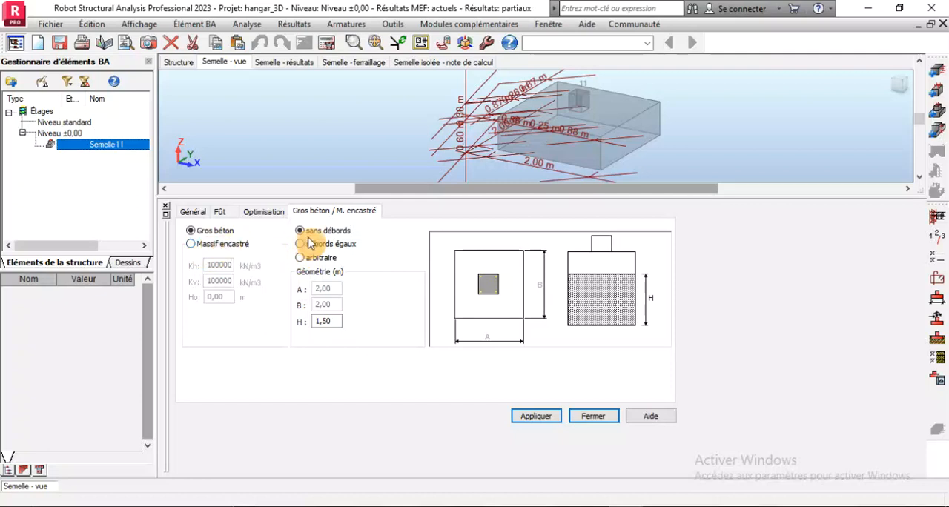
{"action": "left_click", "coordinate": [299, 244]}
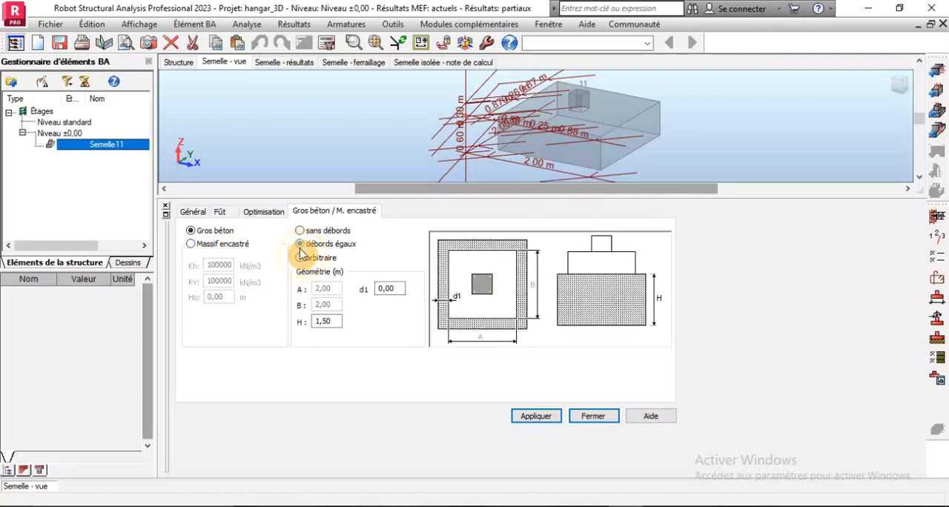
{"action": "double_click", "coordinate": [398, 290]}
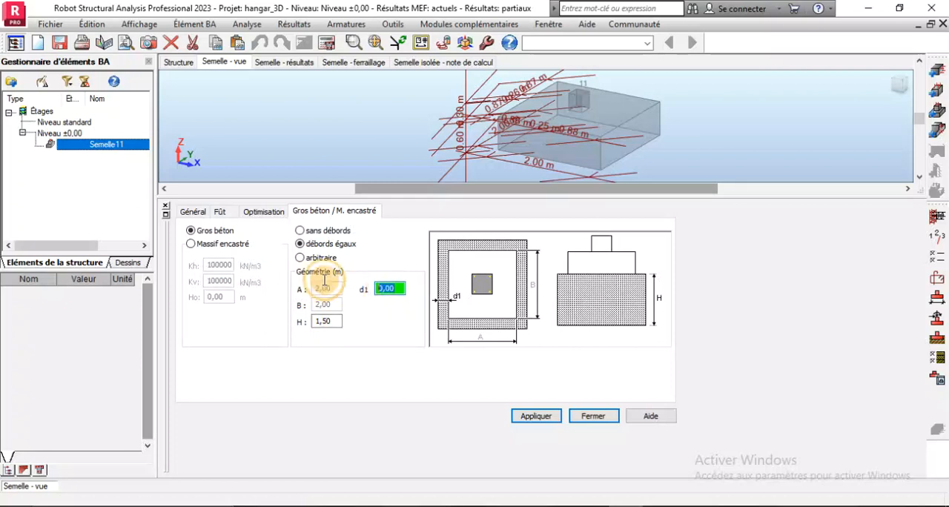
{"action": "type", "text": "0.1"}
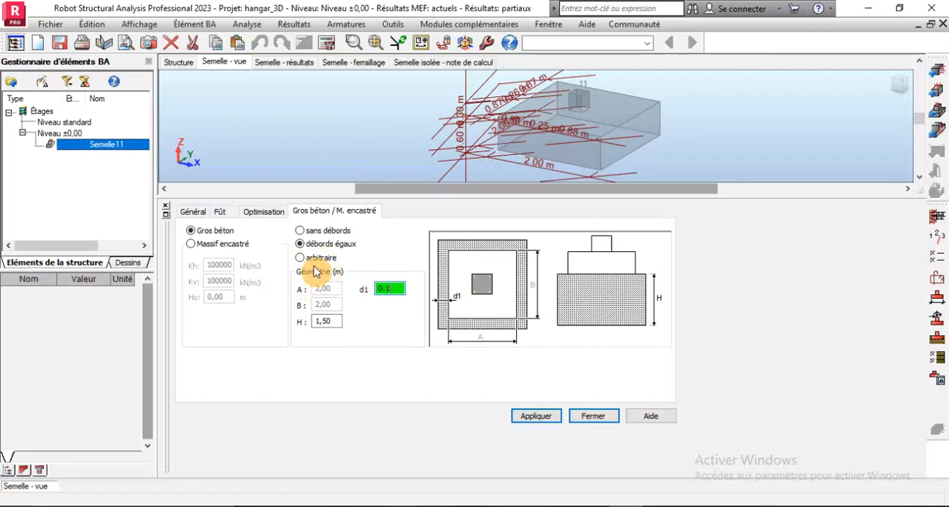
{"action": "double_click", "coordinate": [327, 322]}
{"action": "type", "text": "0.1"}
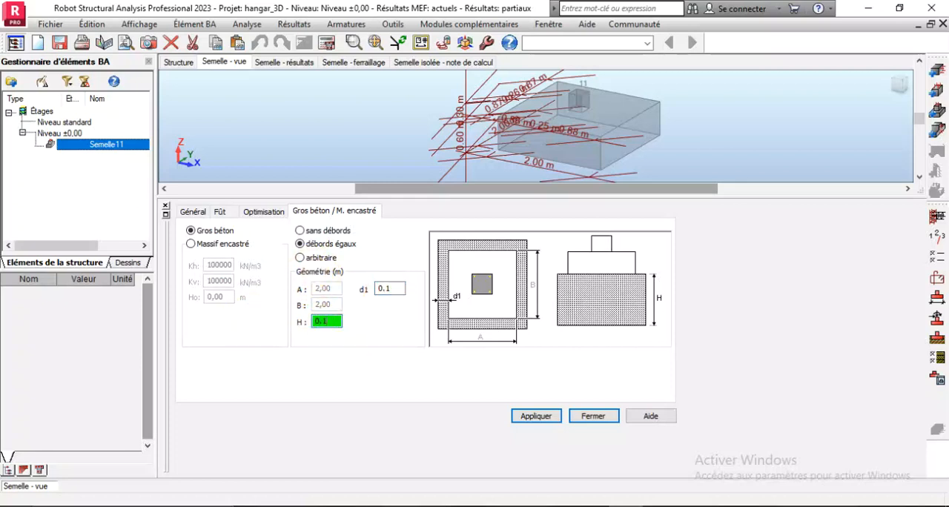
{"action": "left_click", "coordinate": [535, 417]}
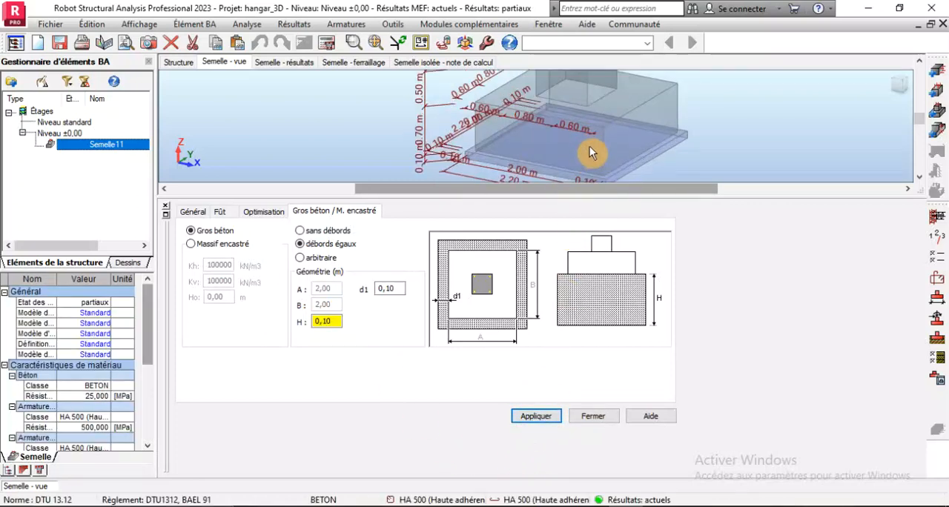
{"action": "left_click", "coordinate": [231, 213]}
{"action": "left_click", "coordinate": [195, 212]}
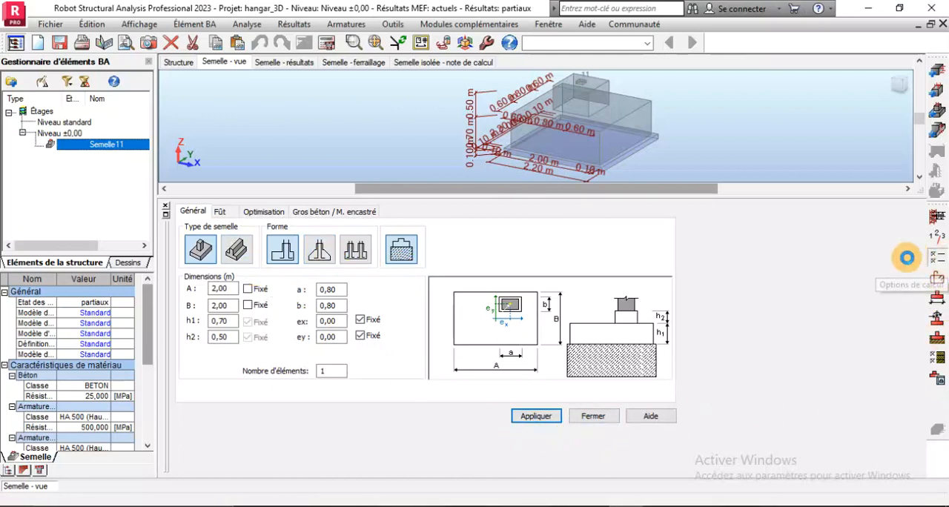
In the calculation options, set the longitudinal steel class to HA 400 and exclude the 6 and 8 mm bars
{"action": "left_click", "coordinate": [938, 258]}
{"action": "left_click", "coordinate": [328, 59]}
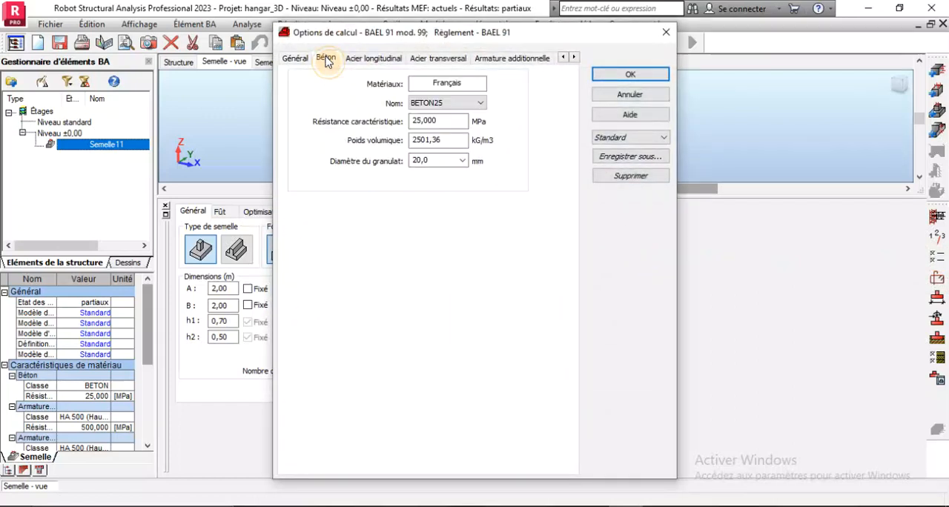
{"action": "left_click", "coordinate": [385, 61]}
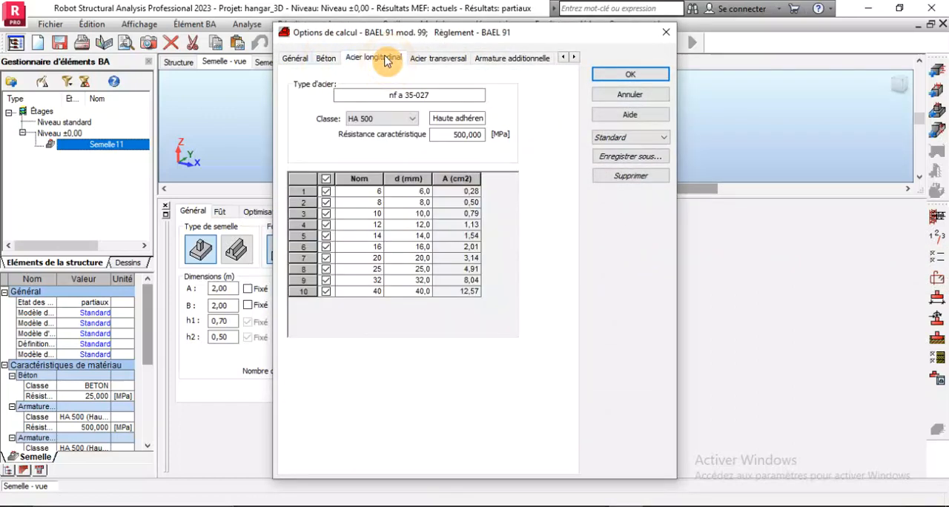
{"action": "left_click", "coordinate": [364, 120]}
{"action": "left_click", "coordinate": [364, 135]}
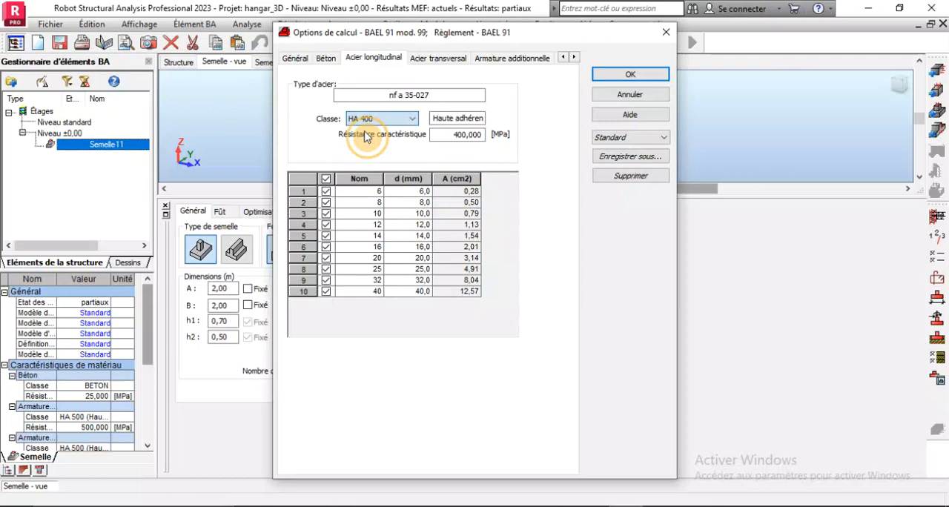
{"action": "left_click", "coordinate": [328, 191]}
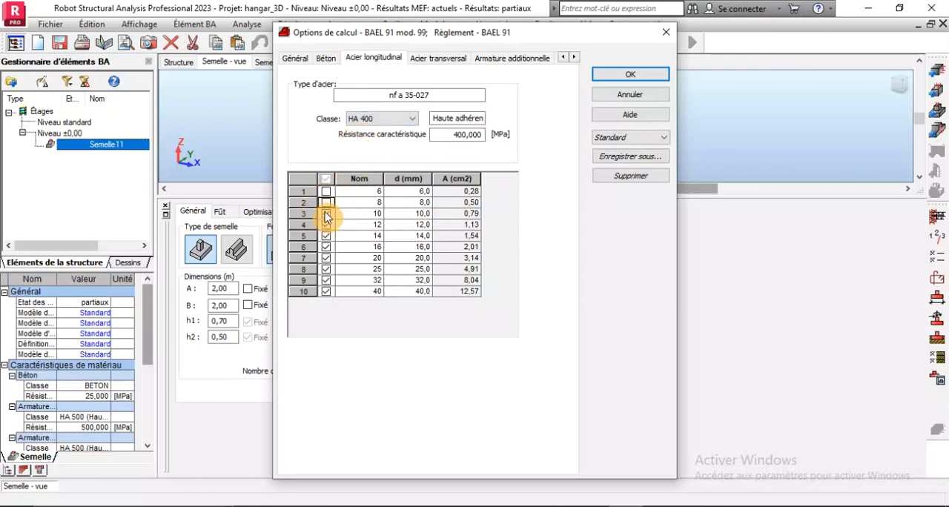
Set the transverse steel class to HA 400 and exclude the 6, 8 and 10 mm bars
{"action": "left_click", "coordinate": [431, 58]}
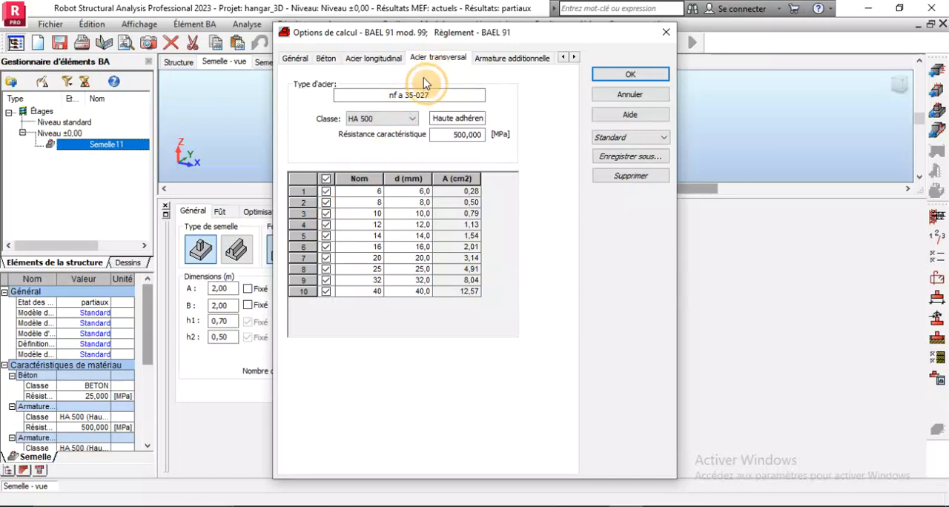
{"action": "left_click", "coordinate": [363, 119]}
{"action": "left_click", "coordinate": [363, 136]}
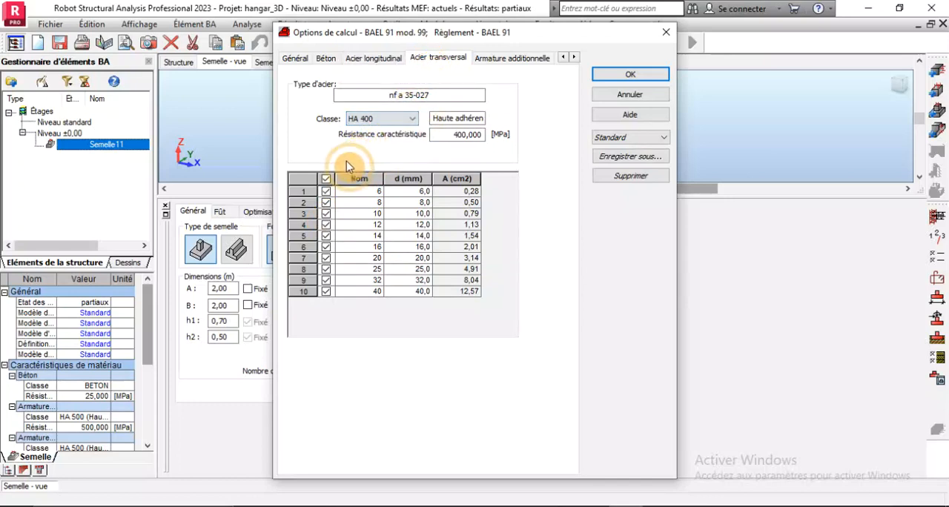
{"action": "left_click", "coordinate": [326, 180]}
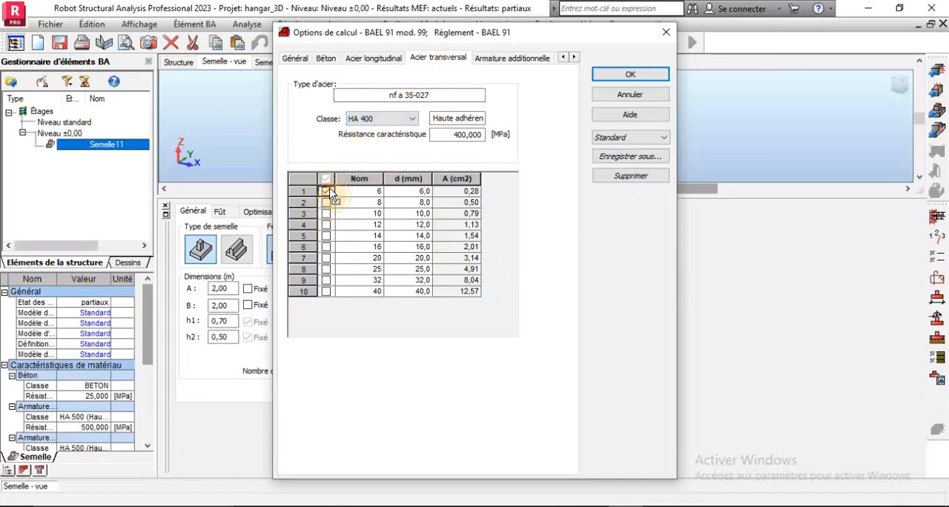
{"action": "left_click", "coordinate": [327, 180]}
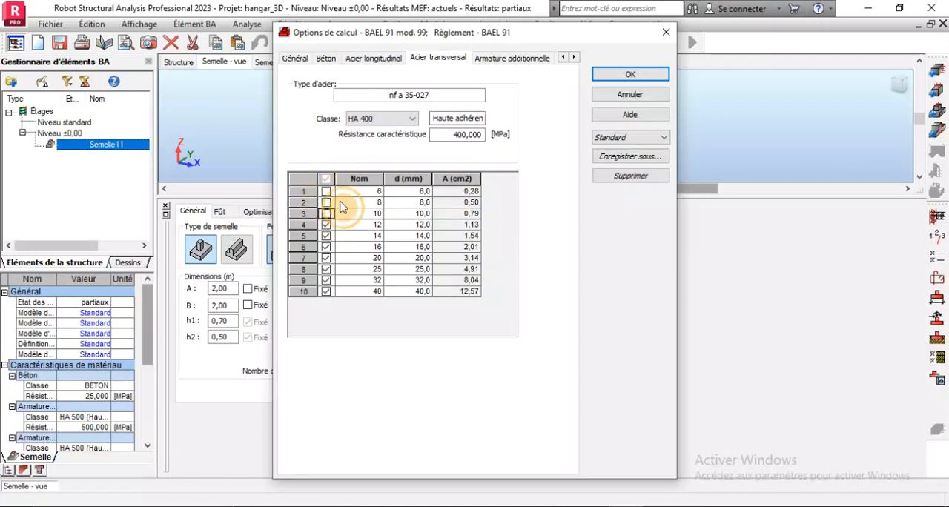
Set the additional reinforcement's steel class to HA 400 and accept the calculation options
{"action": "left_click", "coordinate": [516, 58]}
{"action": "left_click", "coordinate": [387, 118]}
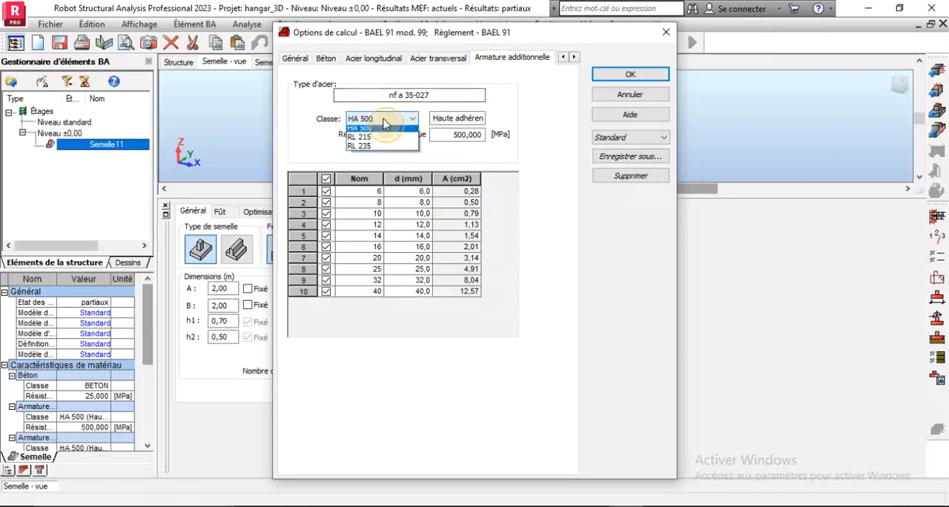
{"action": "left_click", "coordinate": [375, 141]}
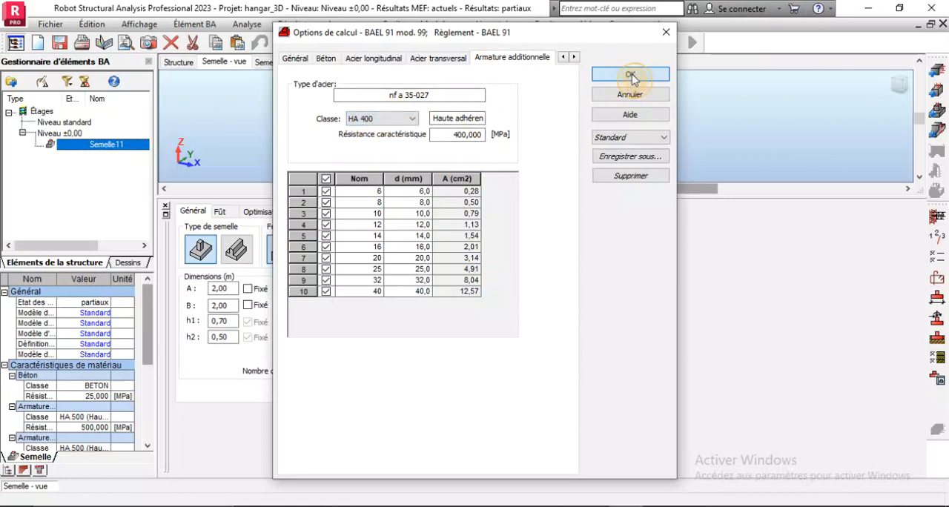
{"action": "left_click", "coordinate": [630, 76]}
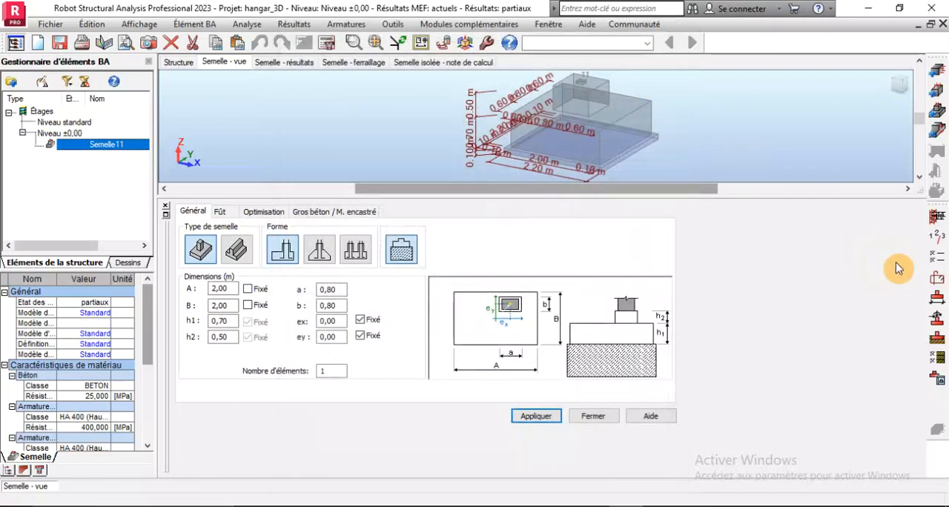
In the reinforcement layout settings, review the footing, pedestal, dowel and shape options, then switch off the Gros béton reinforcement and accept
{"action": "left_click", "coordinate": [933, 281]}
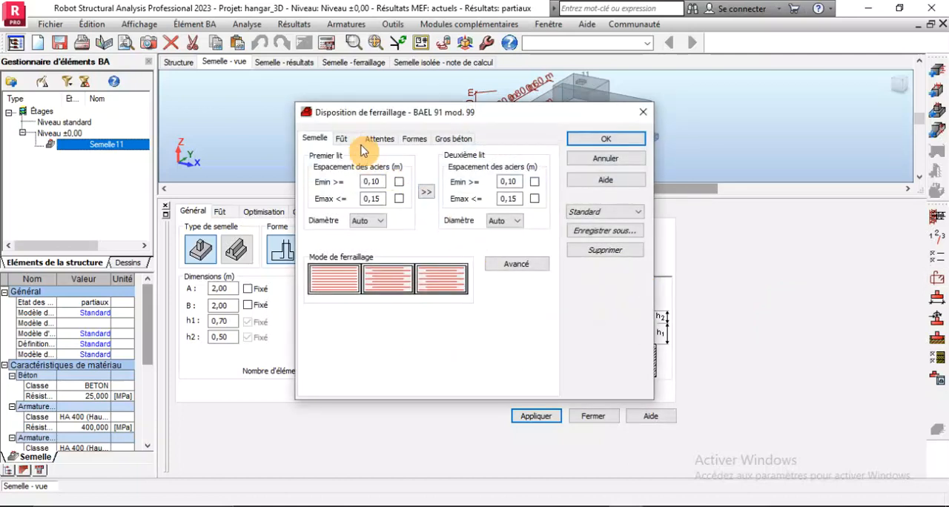
{"action": "left_click", "coordinate": [355, 138]}
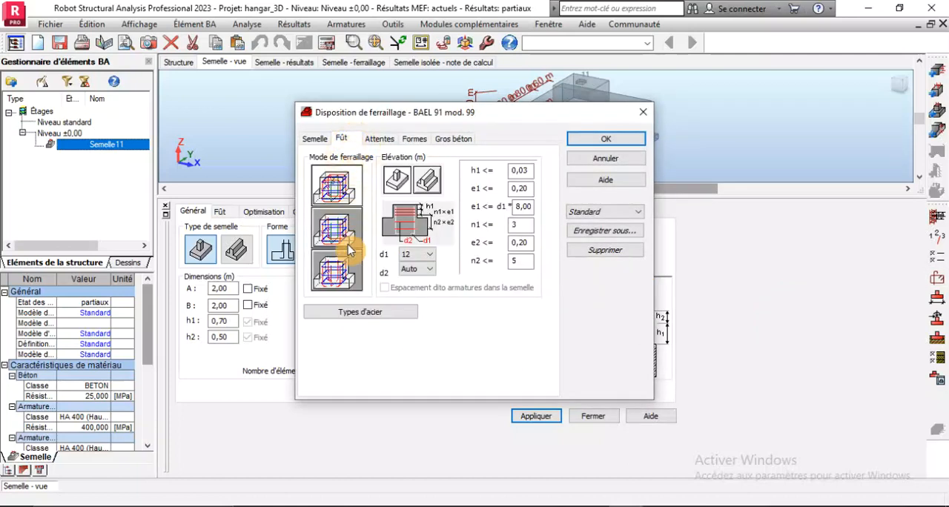
{"action": "left_click", "coordinate": [380, 139]}
{"action": "left_click", "coordinate": [414, 141]}
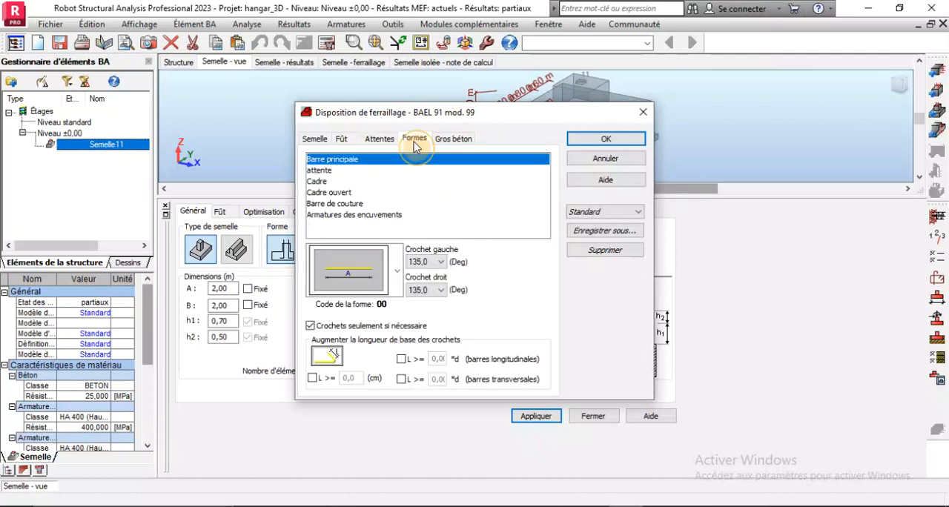
{"action": "left_click", "coordinate": [442, 141]}
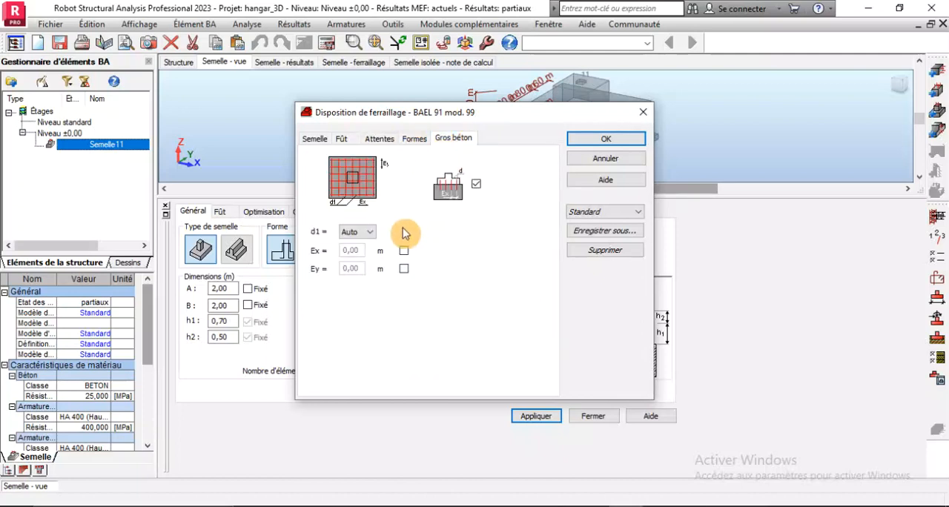
{"action": "left_click", "coordinate": [477, 184]}
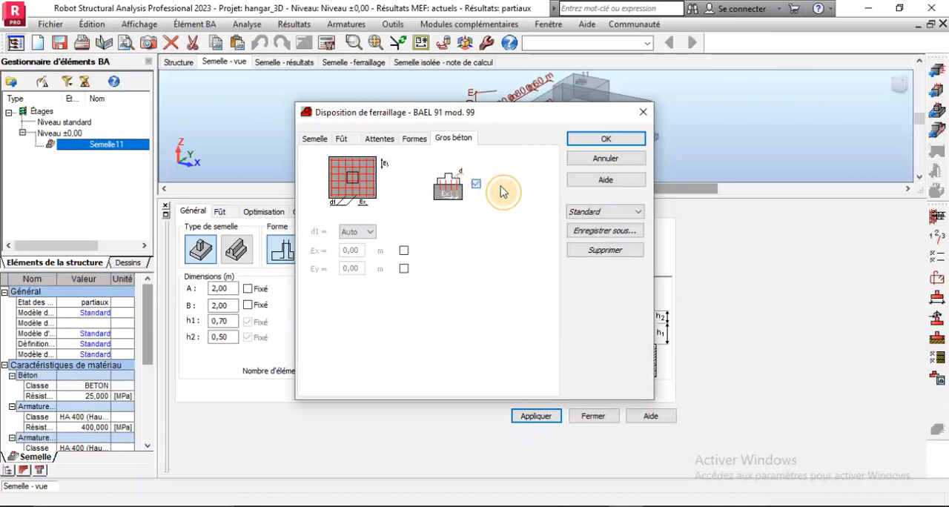
{"action": "left_click", "coordinate": [577, 139]}
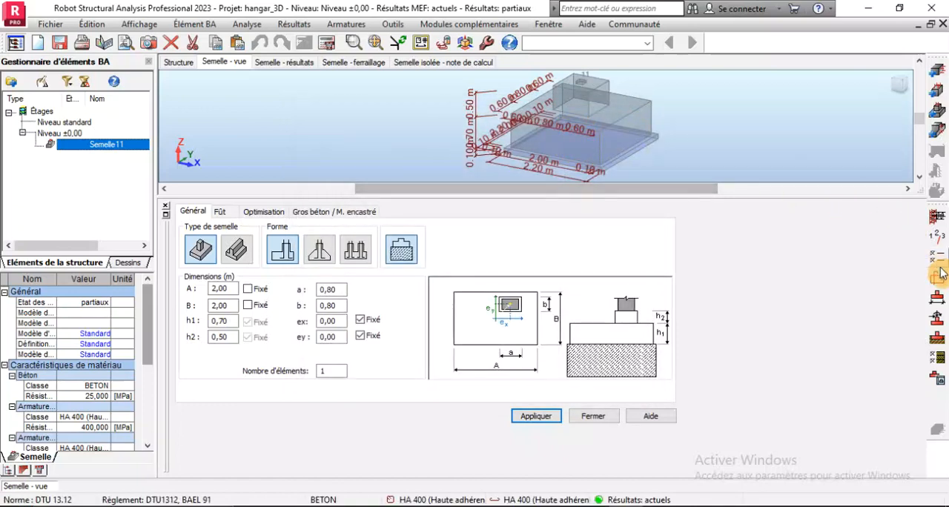
In the soil definition, assign Argiles et limons fermes to the first layer and enter -0.7 m as the excavation bottom level Nf
{"action": "left_click", "coordinate": [939, 351]}
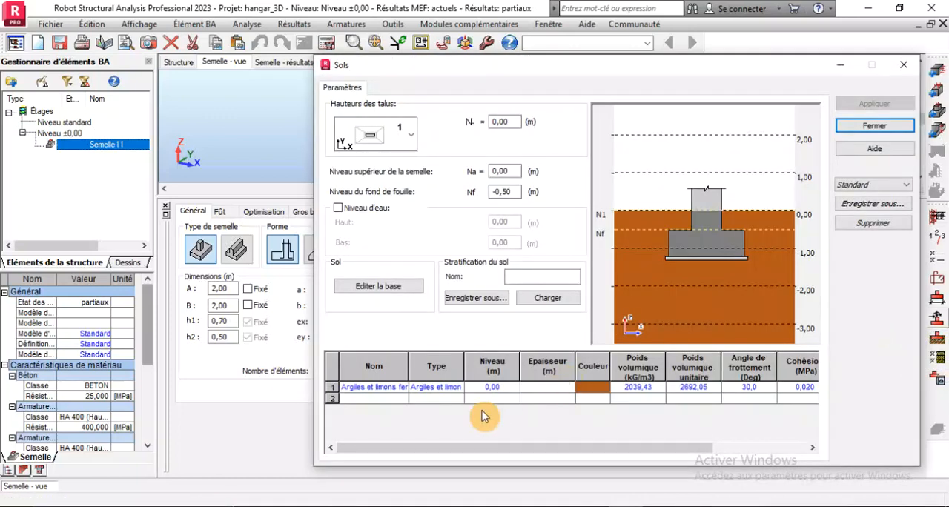
{"action": "left_click", "coordinate": [405, 390]}
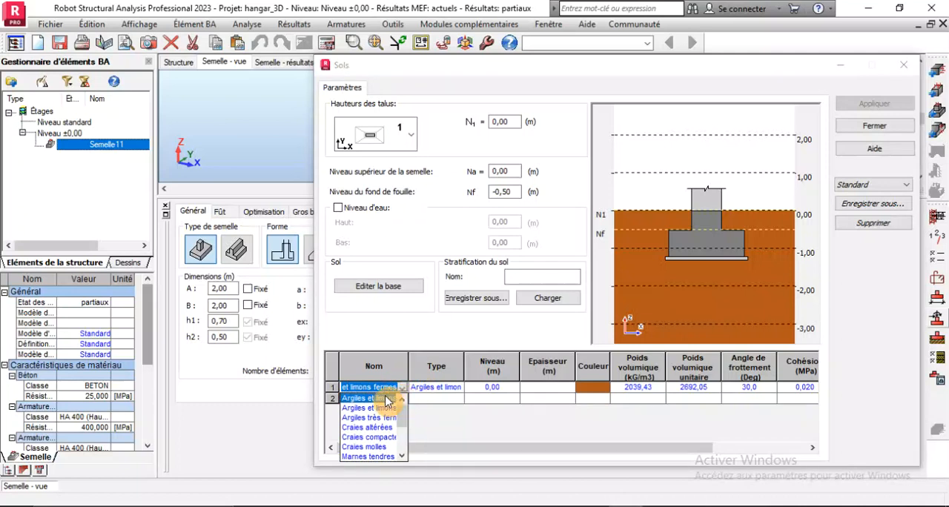
{"action": "left_click", "coordinate": [387, 399]}
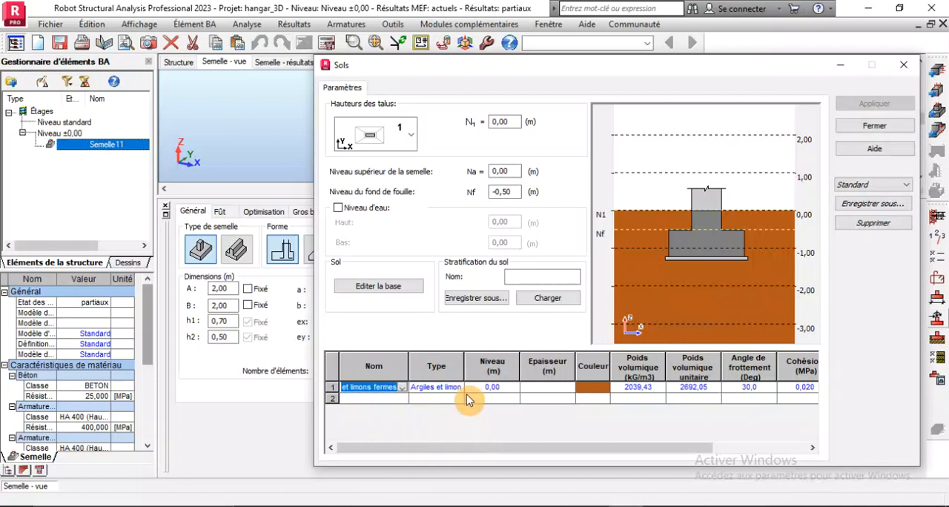
{"action": "double_click", "coordinate": [504, 191]}
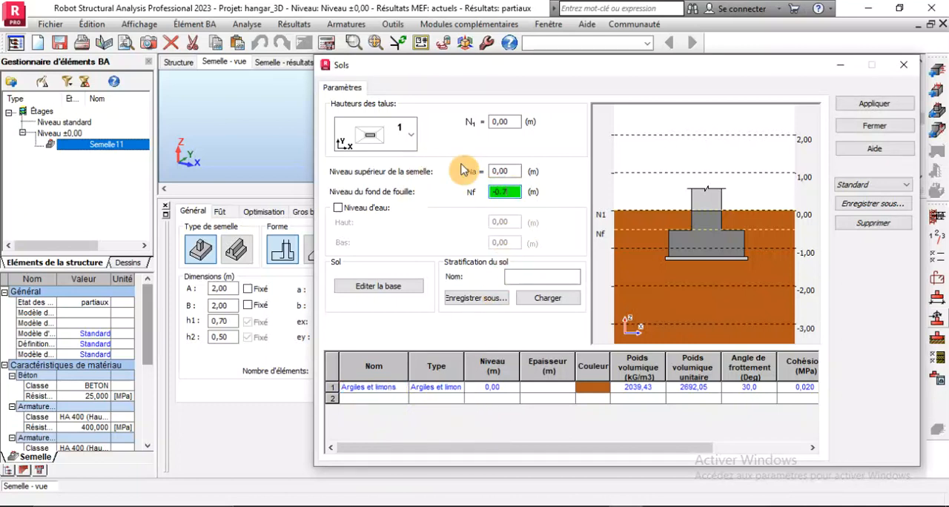
Switch to the Word project presentation, look up the columns' depth buried in the ground, and return to Robot
{"action": "left_click", "coordinate": [643, 506]}
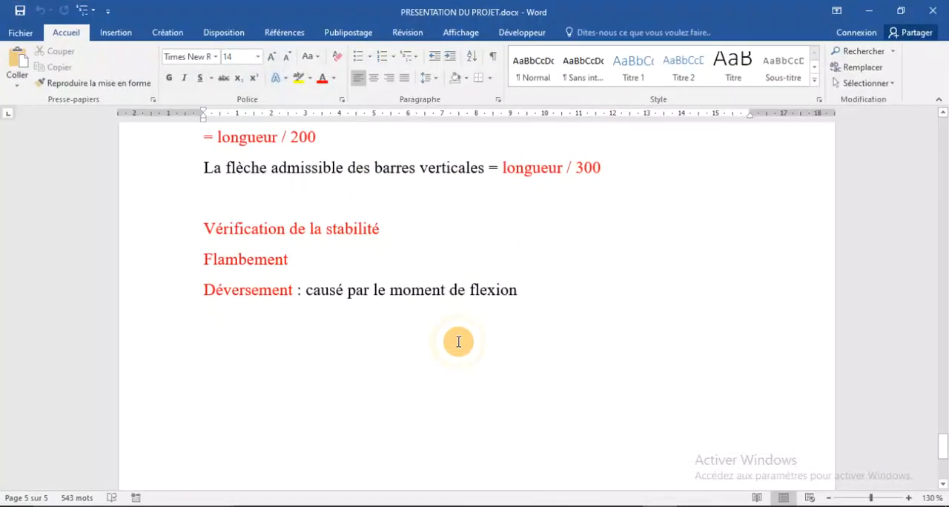
{"action": "scroll", "coordinate": [341, 247], "scroll_direction": "up", "scroll_amount": 20}
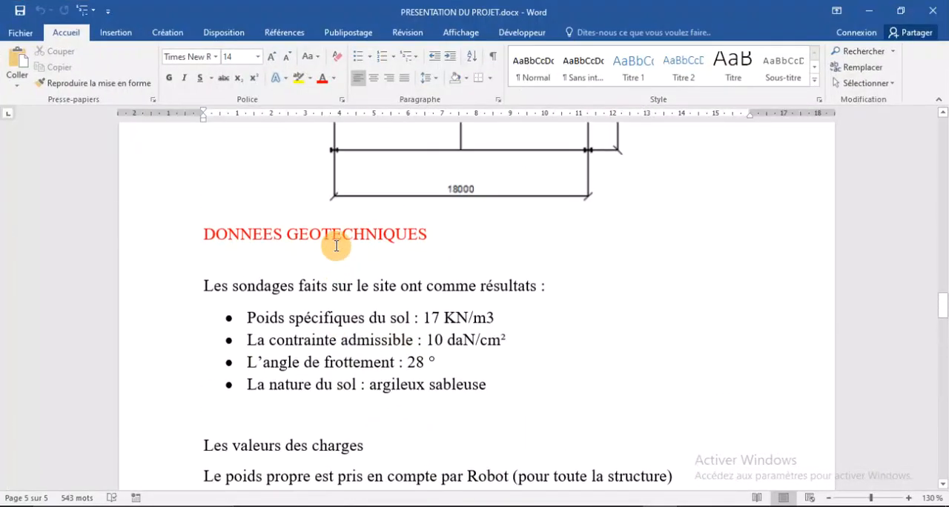
{"action": "scroll", "coordinate": [336, 247], "scroll_direction": "up", "scroll_amount": 20}
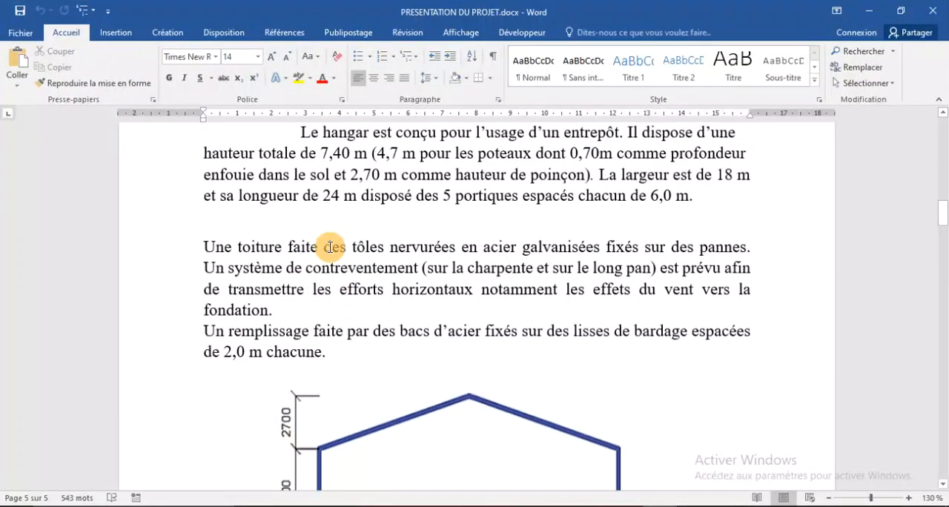
{"action": "scroll", "coordinate": [330, 247], "scroll_direction": "up", "scroll_amount": 3}
{"action": "scroll", "coordinate": [327, 256], "scroll_direction": "down", "scroll_amount": 2}
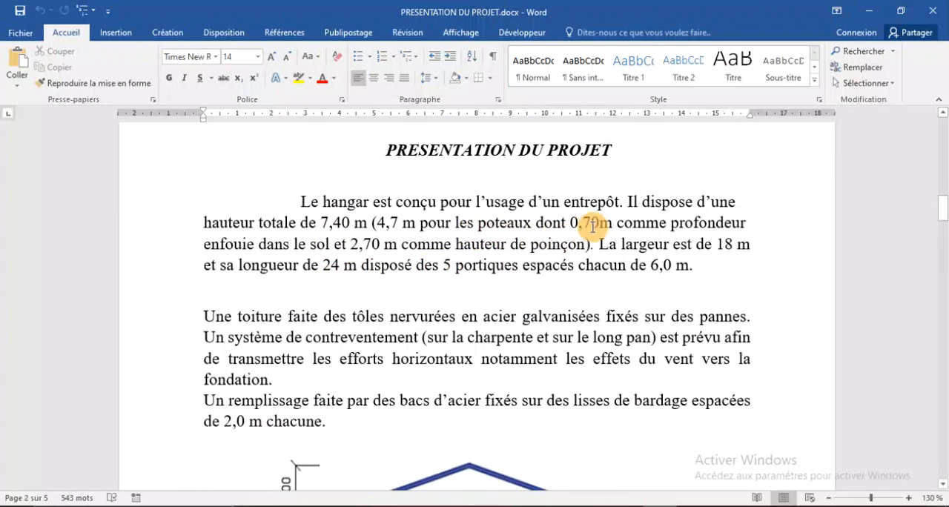
{"action": "left_click", "coordinate": [638, 506]}
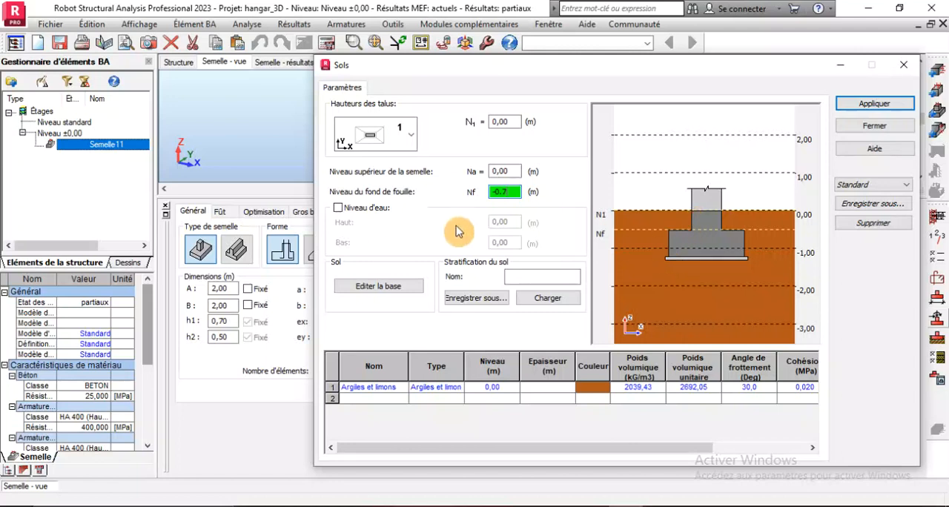
Set the excavation bottom level Nf to -1.3 m, apply it and close the soil definition
{"action": "left_click_drag", "start_coordinate": [509, 192], "coordinate": [475, 183]}
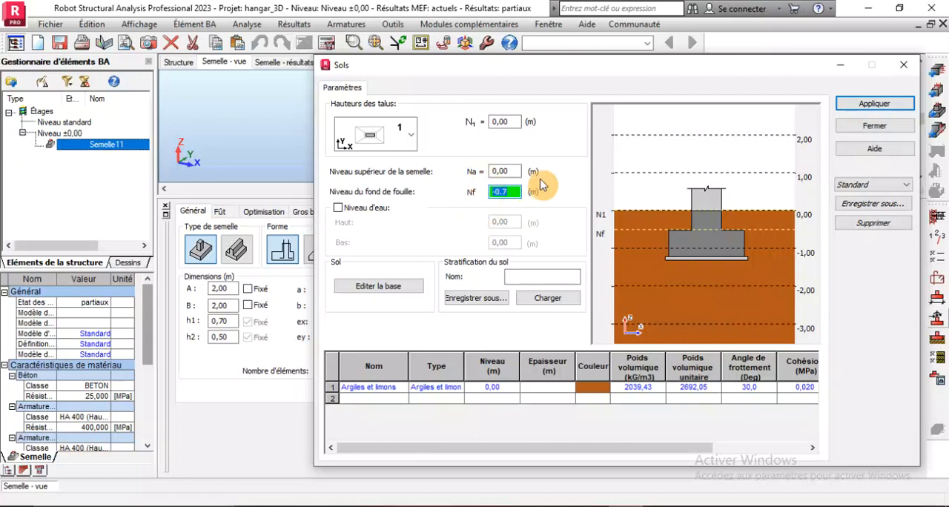
{"action": "type", "text": "-1"}
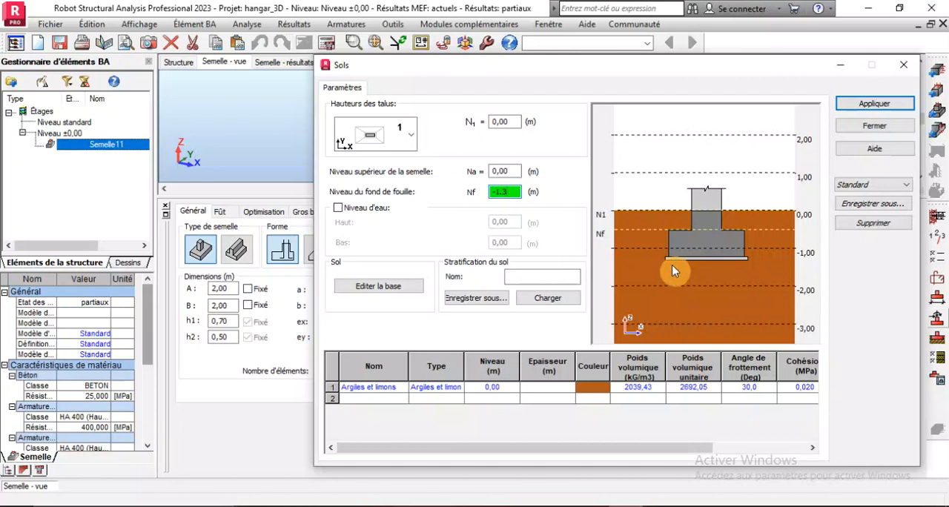
{"action": "left_click", "coordinate": [530, 280]}
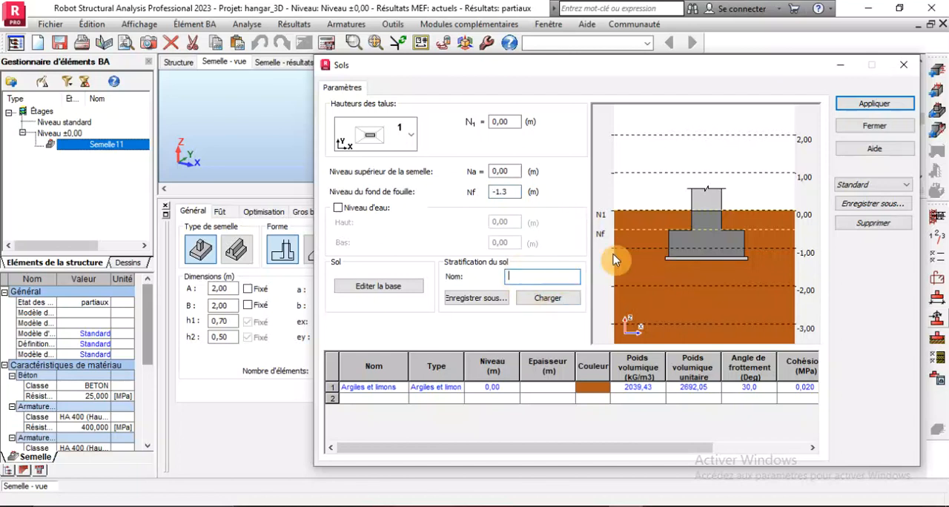
{"action": "left_click", "coordinate": [864, 126]}
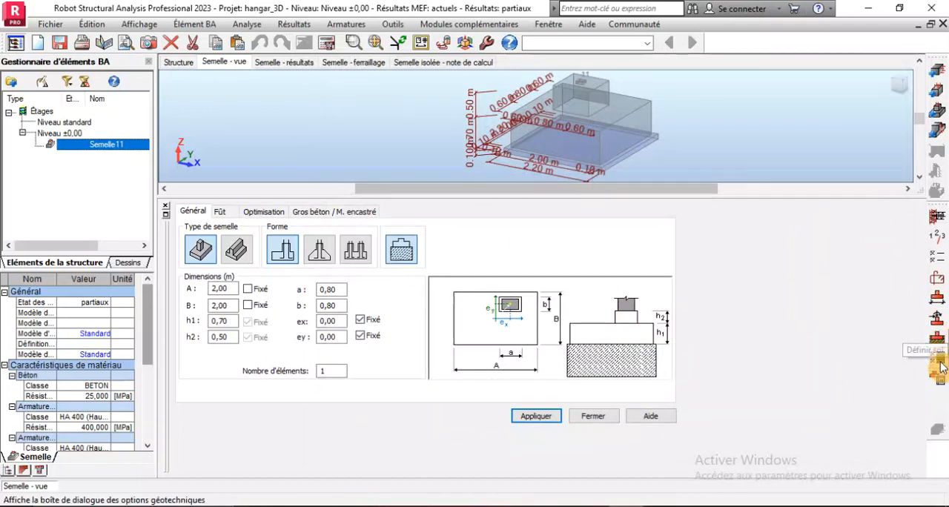
Open the stress settings of the geotechnical options and check the soil's admissible stress in the Word project presentation
{"action": "left_click", "coordinate": [939, 364]}
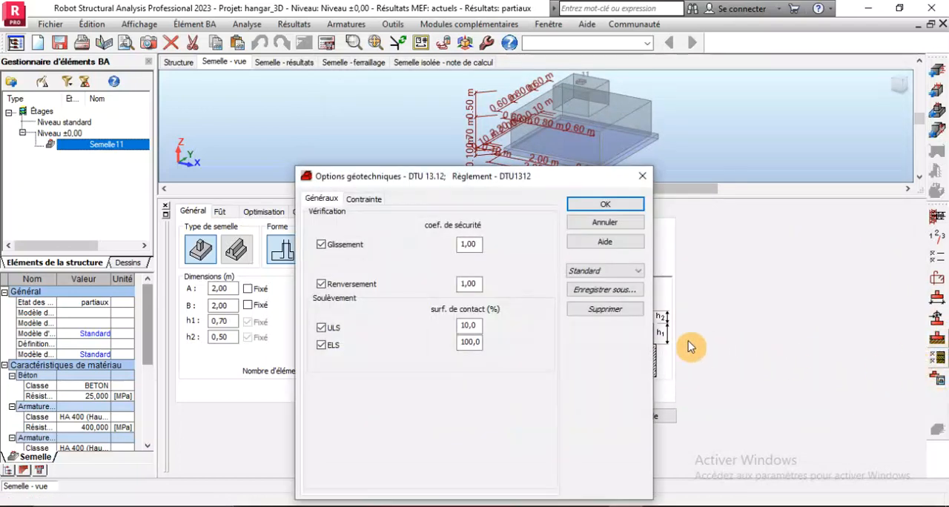
{"action": "left_click", "coordinate": [345, 205]}
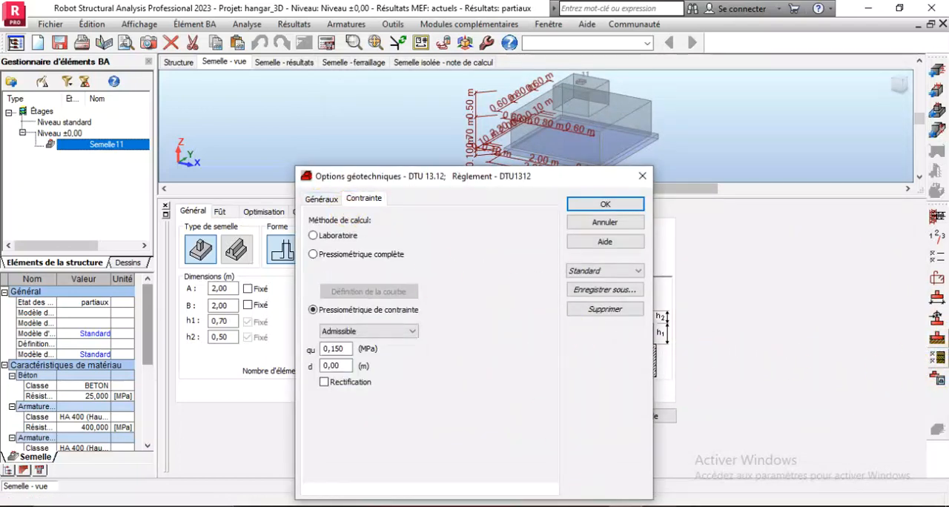
{"action": "key", "text": "alt+Tab"}
{"action": "scroll", "coordinate": [448, 315], "scroll_direction": "down", "scroll_amount": 15}
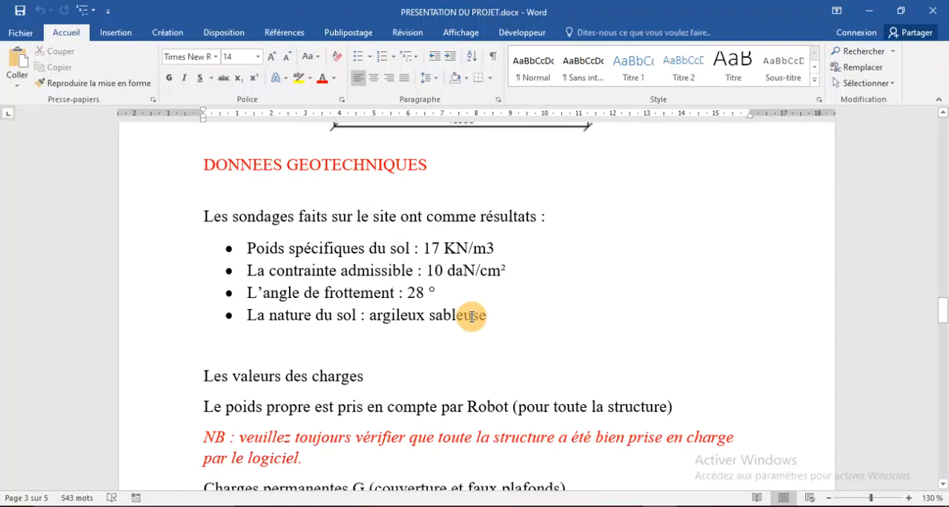
{"action": "left_click", "coordinate": [626, 506]}
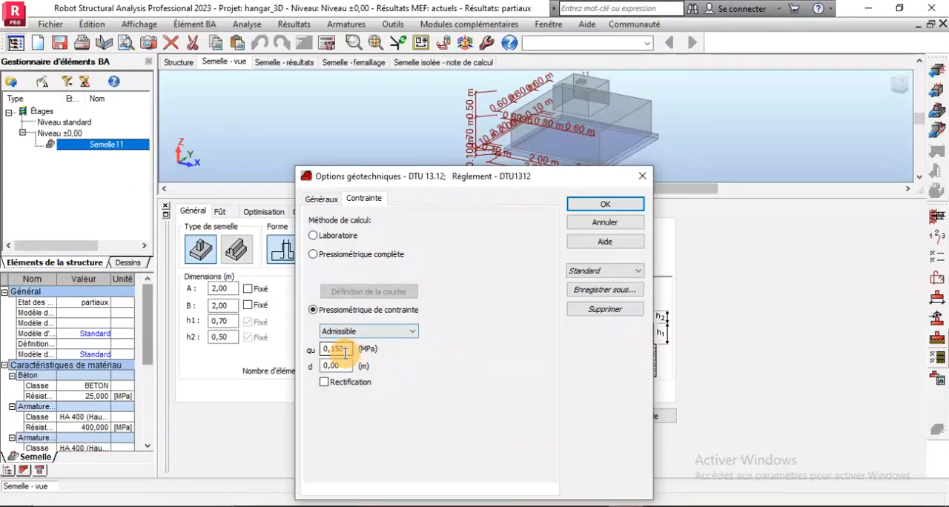
{"action": "left_click", "coordinate": [358, 331]}
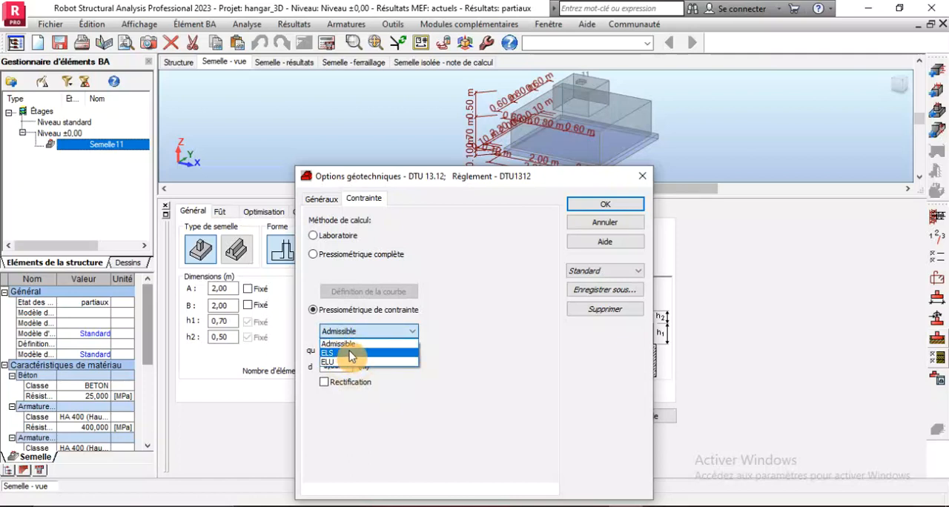
{"action": "left_click", "coordinate": [352, 354]}
{"action": "left_click", "coordinate": [672, 506]}
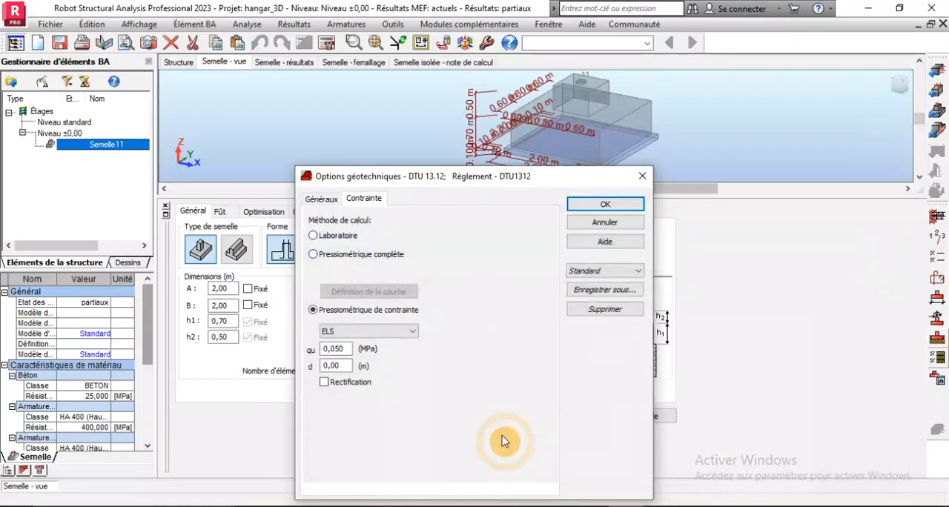
{"action": "left_click", "coordinate": [349, 332]}
{"action": "left_click", "coordinate": [352, 345]}
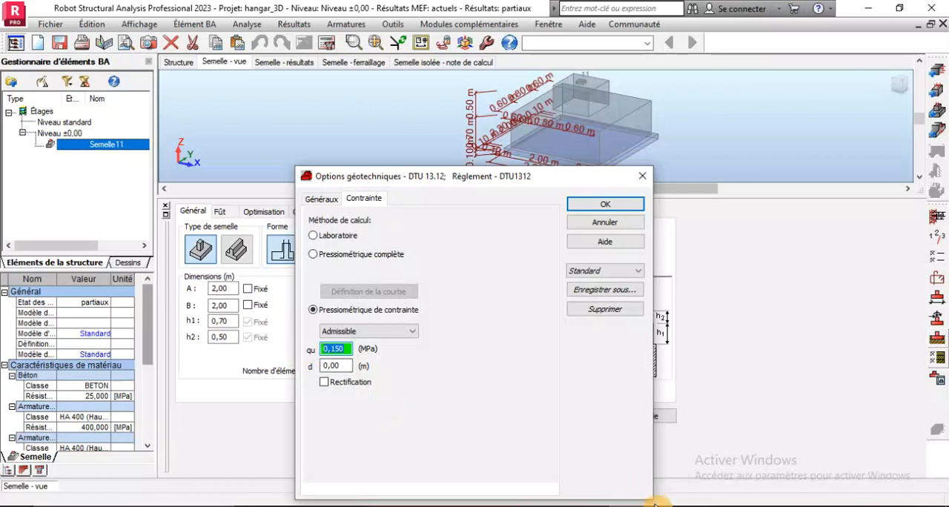
Recheck the admissible stress in the Word document, set qu to 0.1 MPa and accept the geotechnical options
{"action": "left_click", "coordinate": [660, 506]}
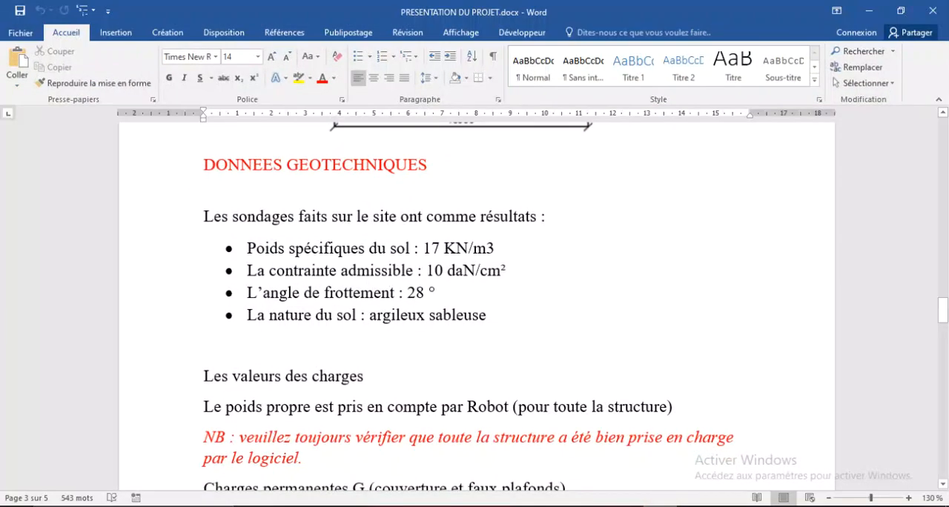
{"action": "left_click", "coordinate": [661, 506]}
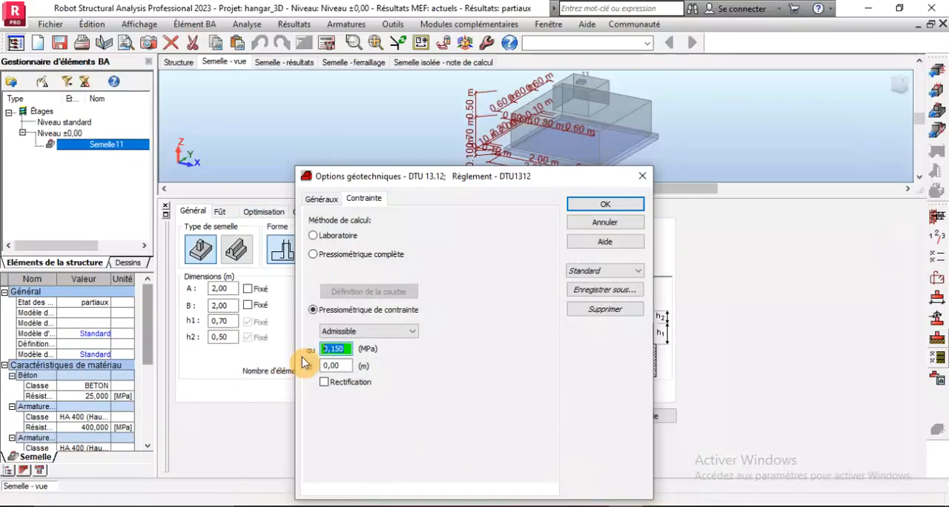
{"action": "type", "text": "0.1"}
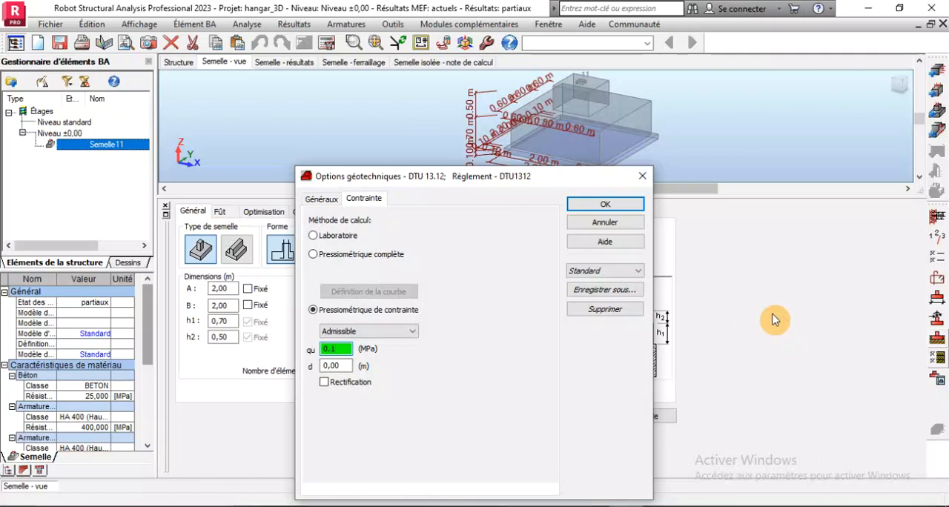
{"action": "left_click", "coordinate": [604, 205]}
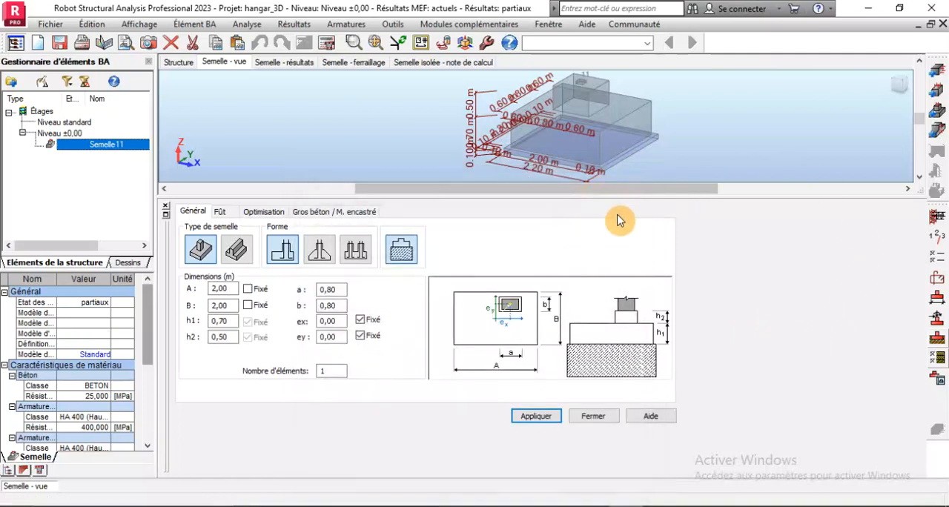
Run the footing's reinforcement calculation and close the calculation error report
{"action": "left_click", "coordinate": [324, 42]}
{"action": "left_click", "coordinate": [525, 323]}
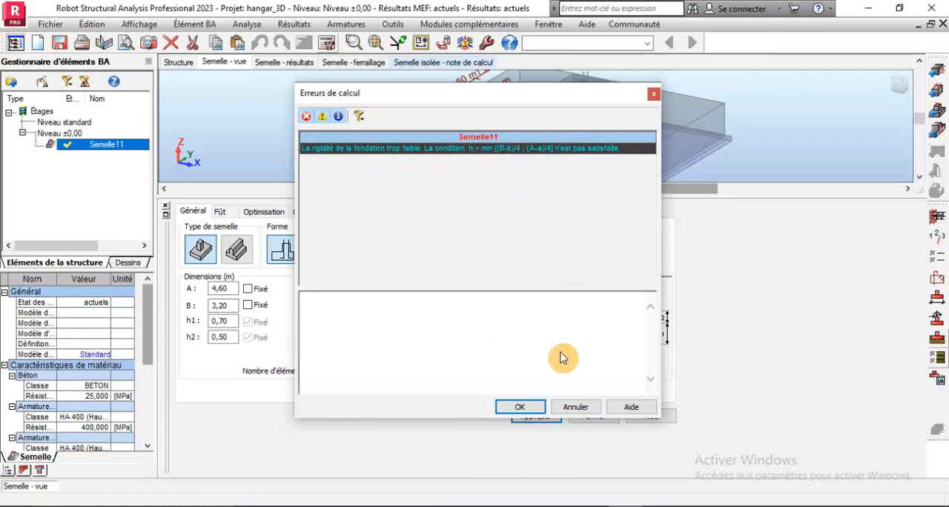
{"action": "left_click", "coordinate": [538, 406]}
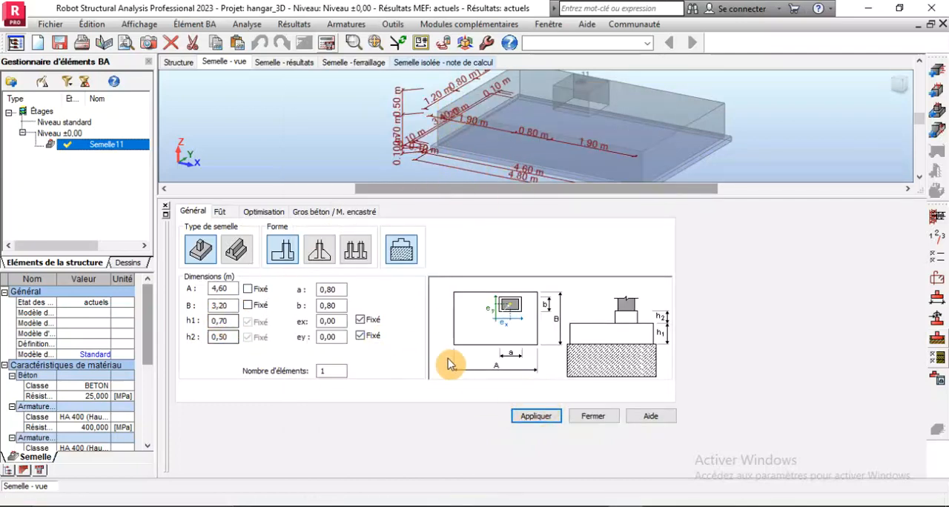
Set the footing height h1 to 0.80 m, apply it and recalculate the footing
{"action": "double_click", "coordinate": [234, 320]}
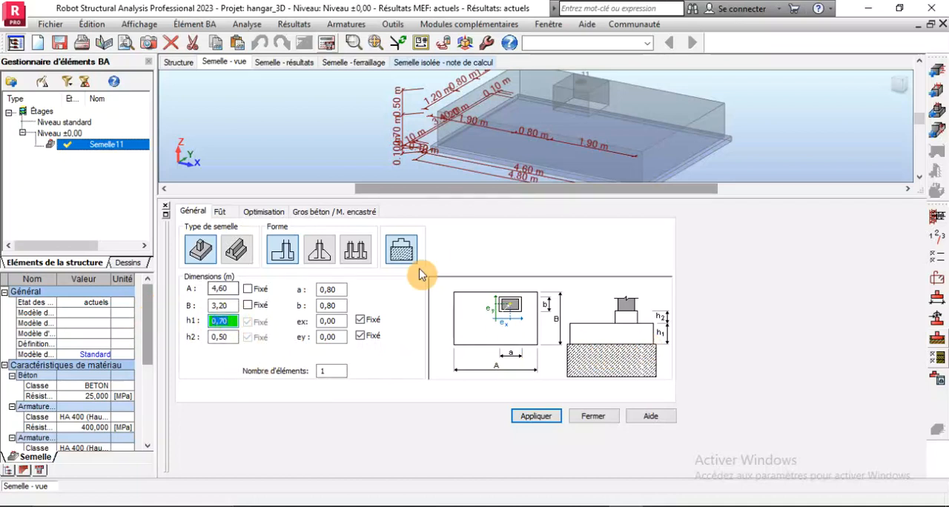
{"action": "type", "text": "0,"}
{"action": "left_click", "coordinate": [536, 416]}
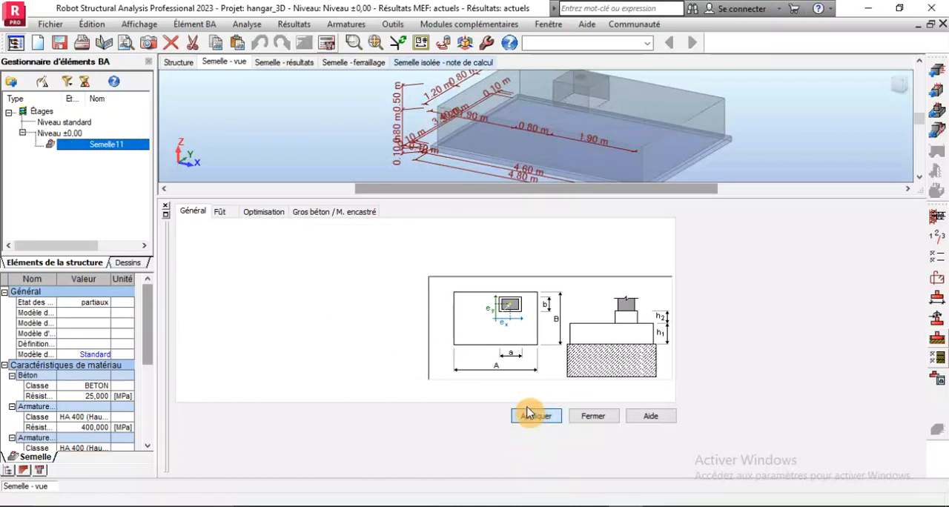
{"action": "left_click", "coordinate": [336, 42]}
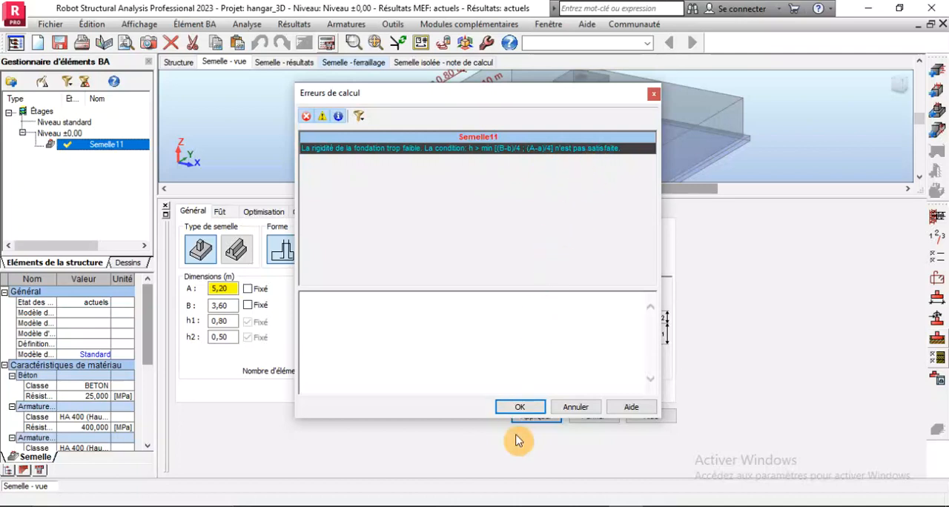
Close the calculation error report, open the footing's load definition and review the load cases backwards to PERM1
{"action": "left_click", "coordinate": [520, 409]}
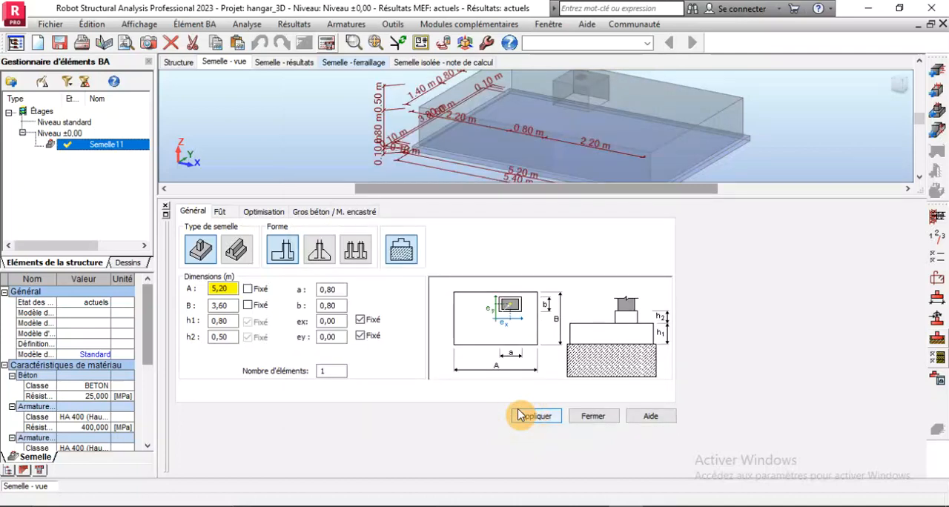
{"action": "scroll", "coordinate": [421, 102], "scroll_direction": "down", "scroll_amount": 3}
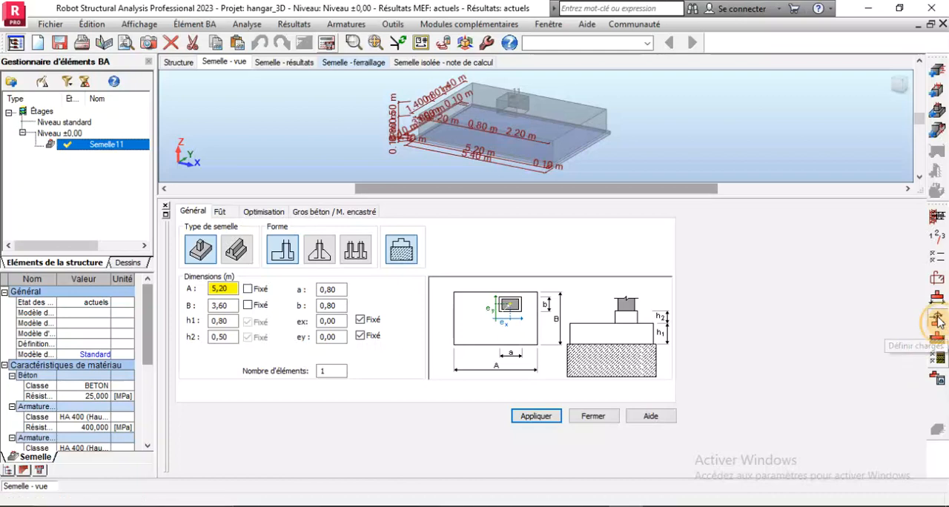
{"action": "left_click", "coordinate": [937, 321]}
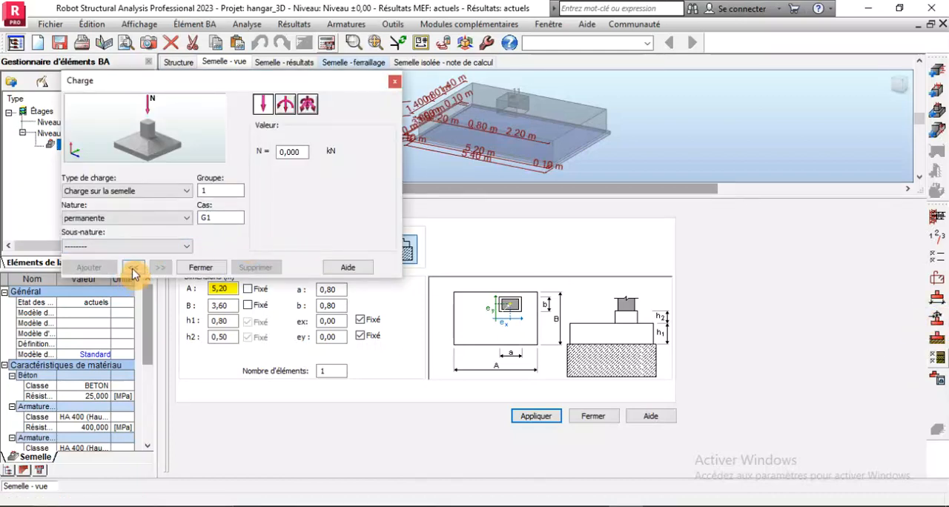
{"action": "left_click", "coordinate": [134, 268]}
{"action": "left_click", "coordinate": [133, 268]}
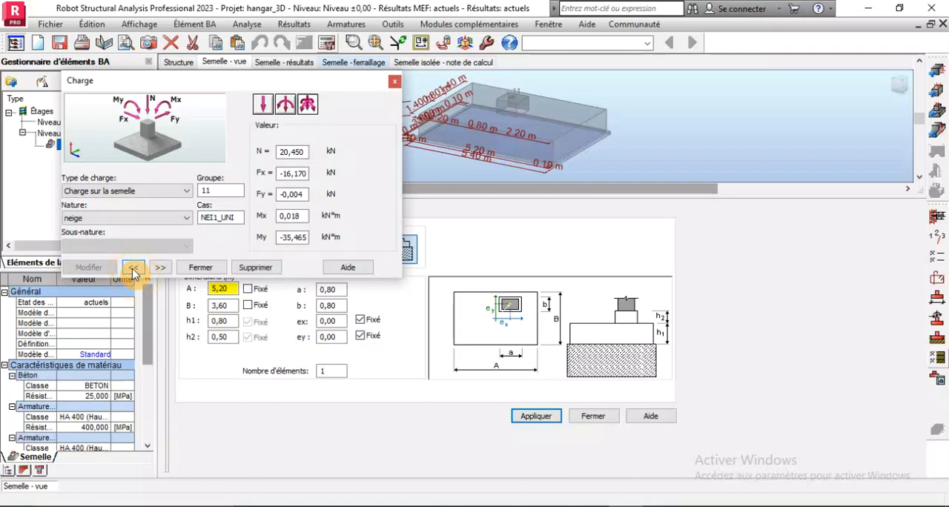
{"action": "left_click", "coordinate": [134, 269]}
{"action": "left_click", "coordinate": [134, 269]}
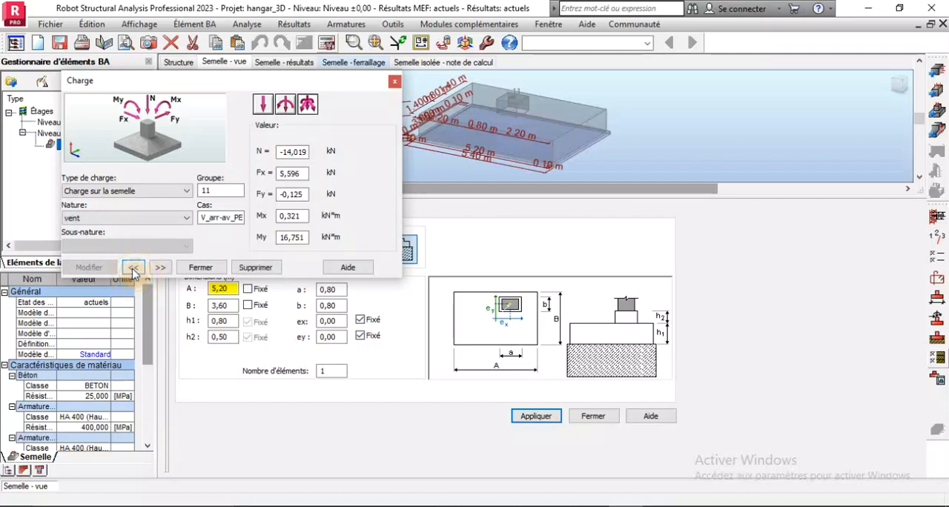
{"action": "left_click", "coordinate": [133, 269]}
{"action": "left_click", "coordinate": [134, 269]}
{"action": "left_click", "coordinate": [133, 269]}
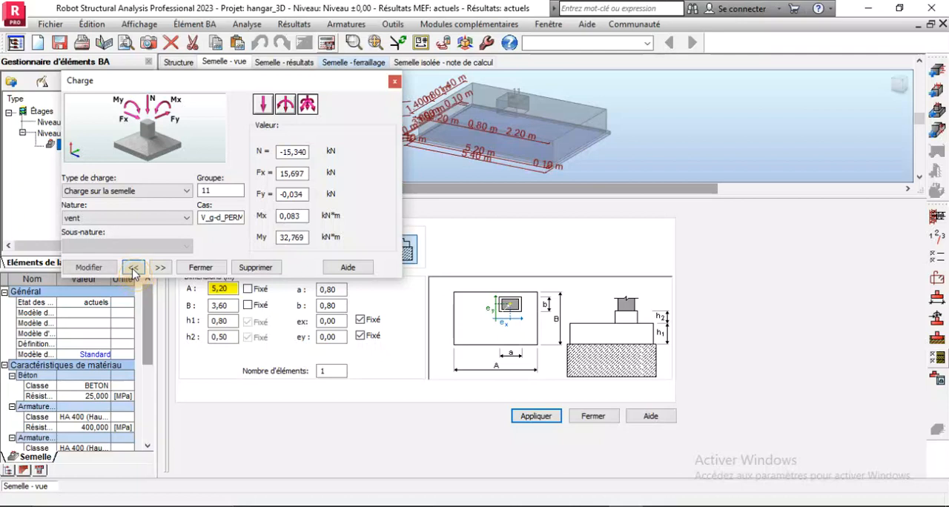
{"action": "left_click", "coordinate": [134, 269]}
{"action": "left_click", "coordinate": [133, 268]}
{"action": "left_click", "coordinate": [133, 269]}
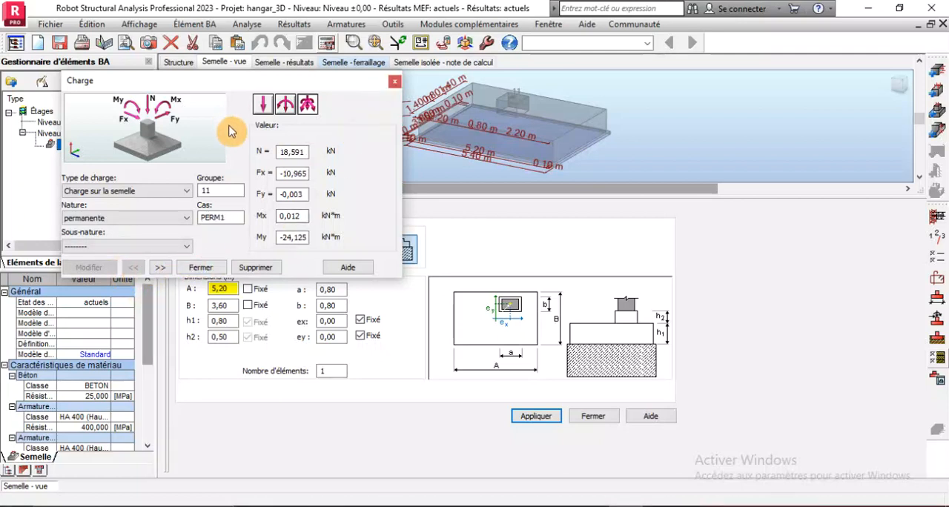
Try the axial-force-only load type on PERM1, review the load cases forward to NEI1_UNI and close the load definition
{"action": "left_click", "coordinate": [262, 106]}
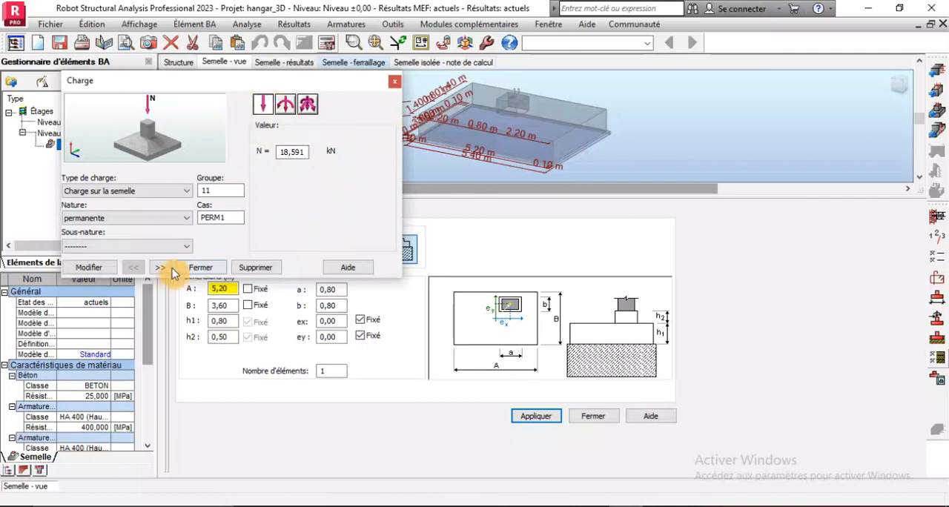
{"action": "left_click", "coordinate": [160, 268]}
{"action": "left_click", "coordinate": [159, 268]}
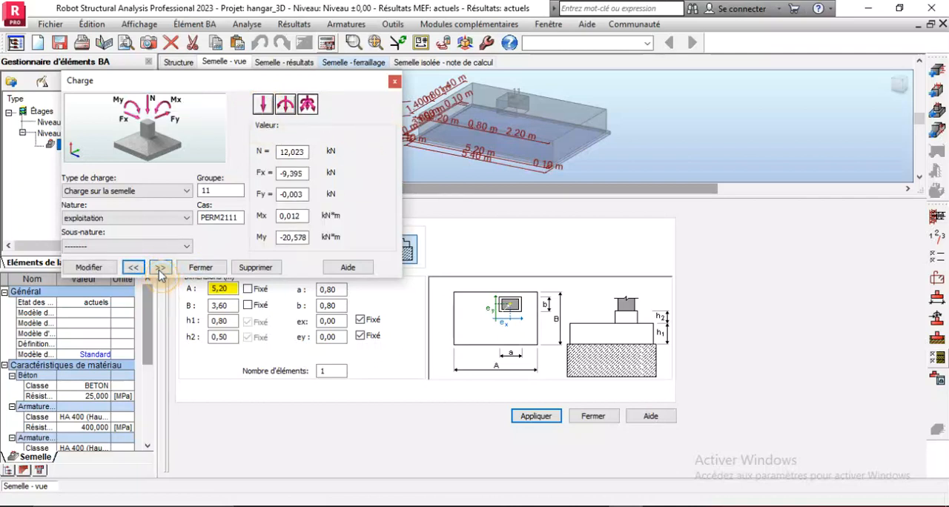
{"action": "left_click", "coordinate": [159, 268]}
{"action": "left_click", "coordinate": [160, 268]}
{"action": "left_click", "coordinate": [160, 269]}
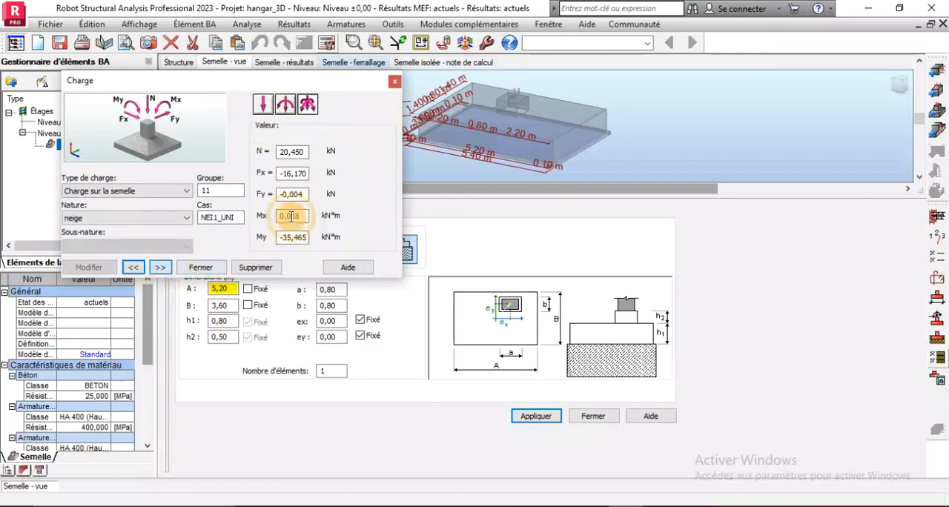
{"action": "left_click", "coordinate": [394, 82]}
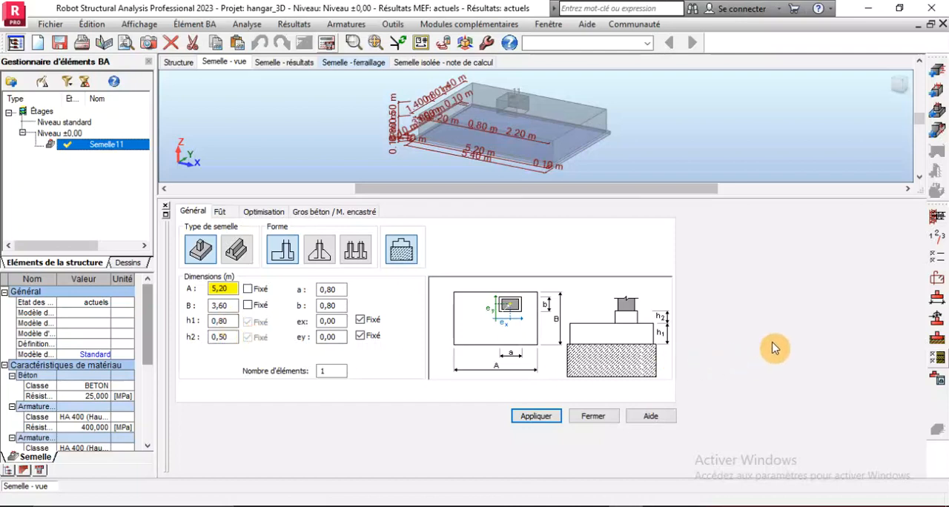
Set the footing dimensions A and B to 2.00 m as fixed values and h1 to 1.00 m, and apply them
{"action": "double_click", "coordinate": [235, 289]}
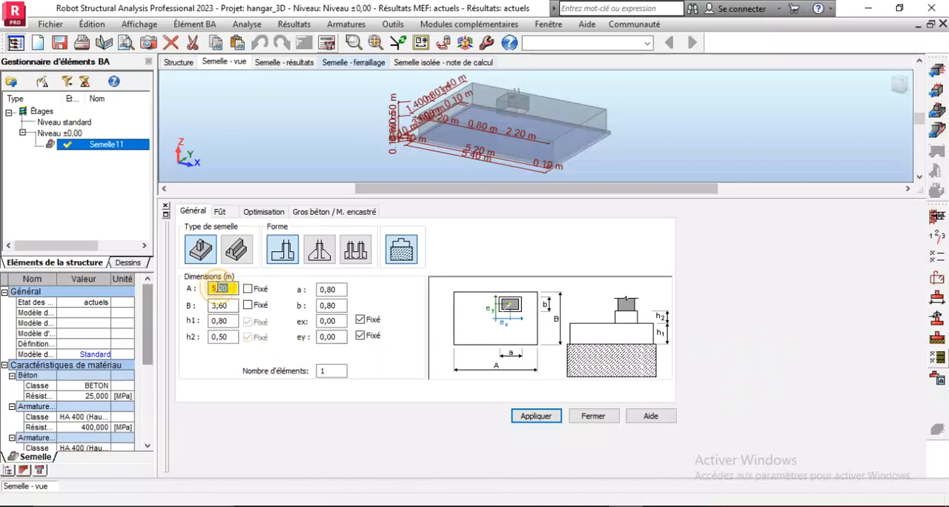
{"action": "type", "text": "2"}
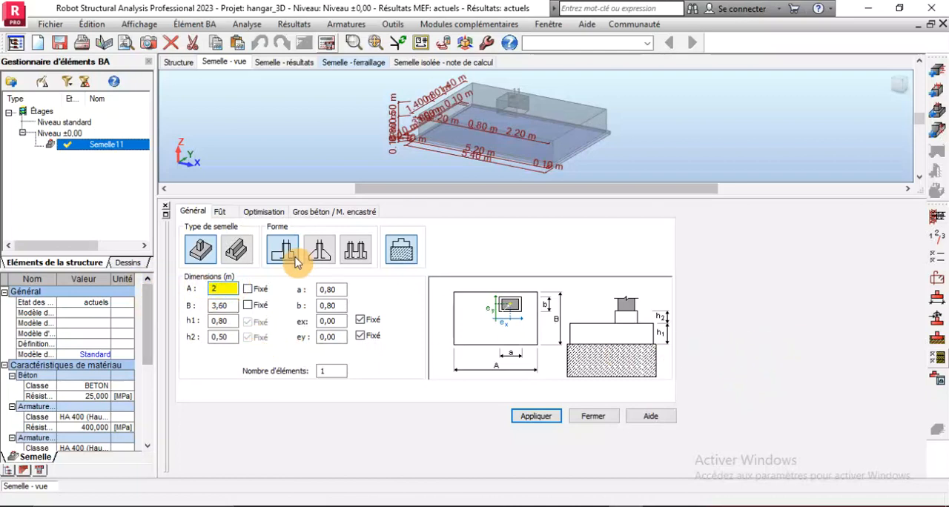
{"action": "double_click", "coordinate": [220, 305]}
{"action": "type", "text": "2"}
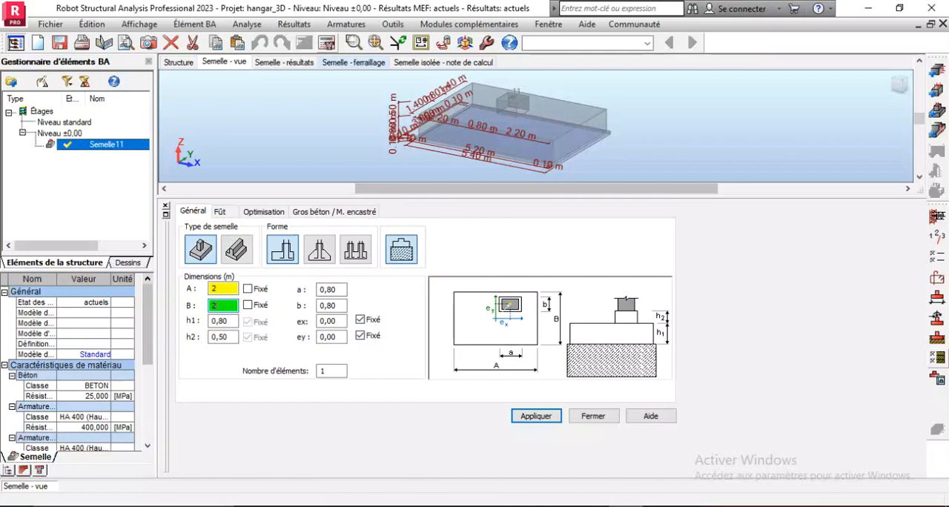
{"action": "left_click", "coordinate": [248, 289]}
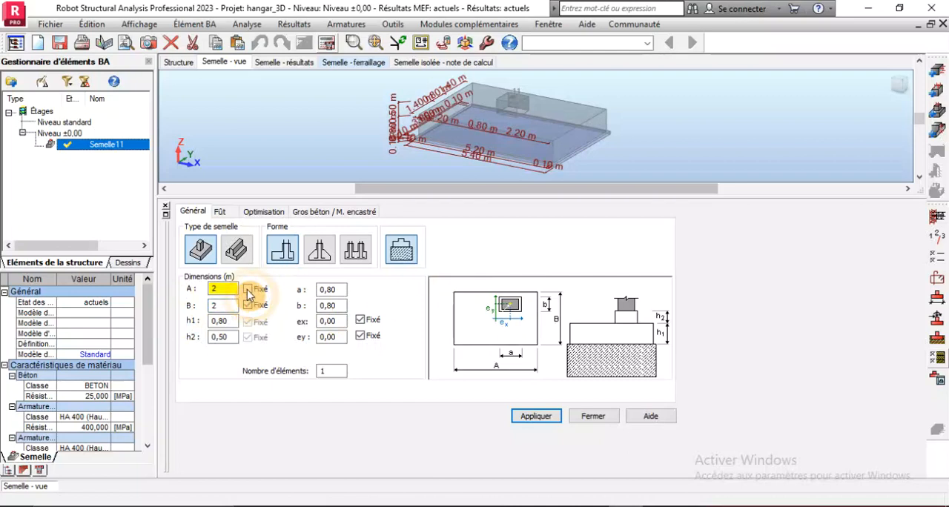
{"action": "left_click", "coordinate": [248, 306]}
{"action": "double_click", "coordinate": [221, 321]}
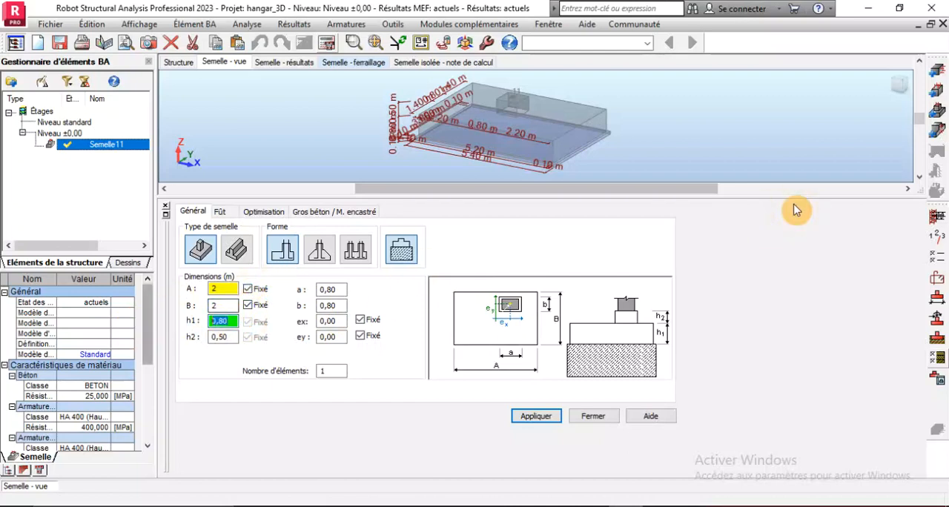
{"action": "left_click", "coordinate": [525, 420]}
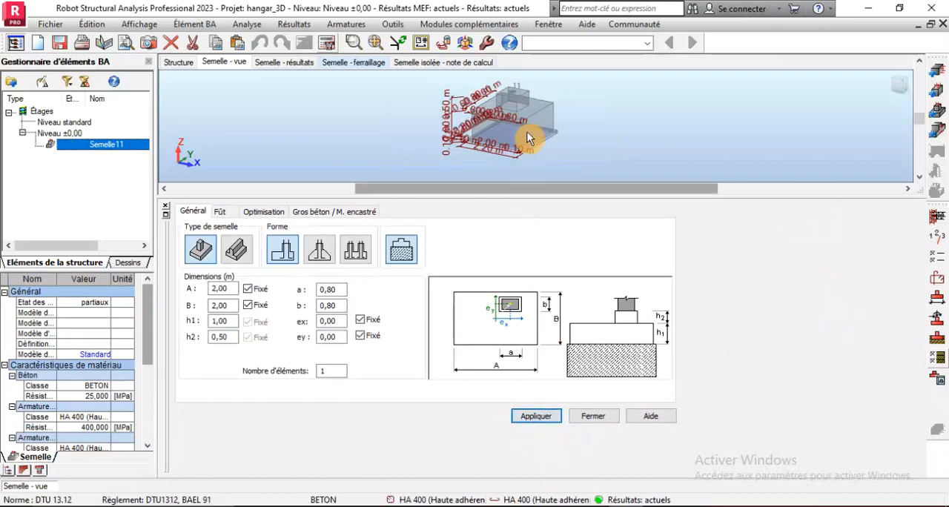
Recalculate the footing with fixed plan dimensions and dismiss the calculation error report
{"action": "scroll", "coordinate": [520, 116], "scroll_direction": "up", "scroll_amount": 2}
{"action": "left_click", "coordinate": [328, 42]}
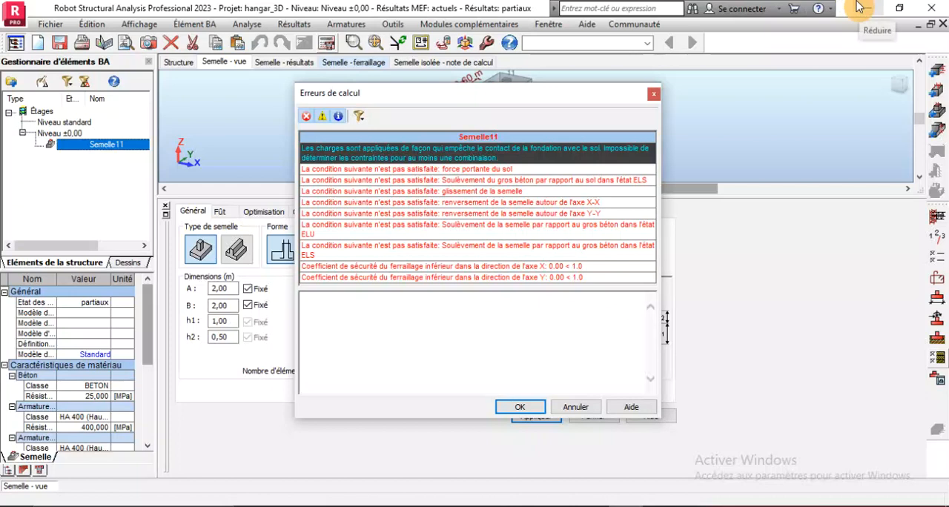
{"action": "left_click", "coordinate": [561, 406]}
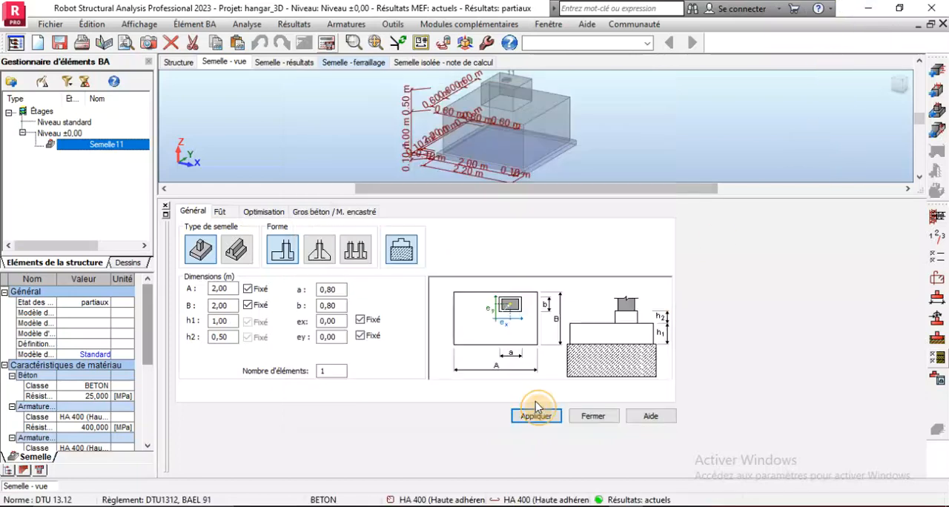
Release the fixed A and B dimensions, apply the change, recalculate the footing and close the error report
{"action": "left_click", "coordinate": [247, 290]}
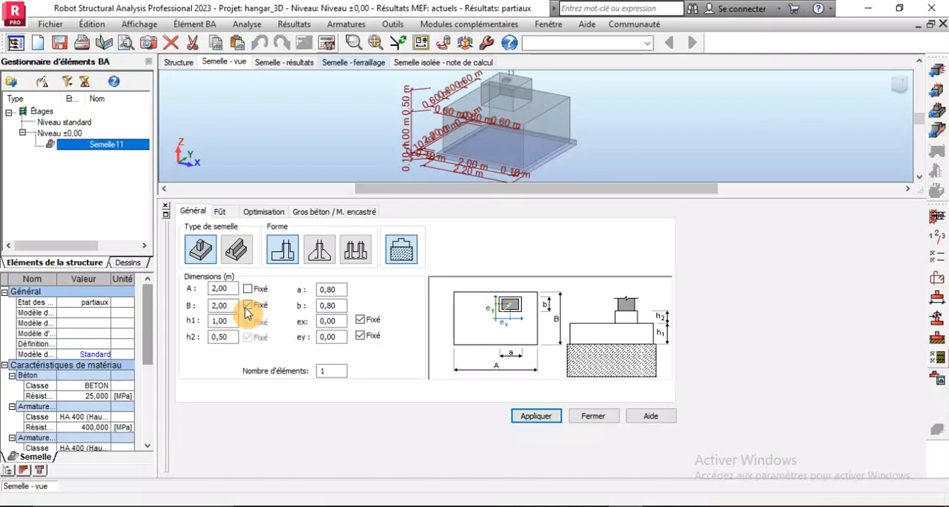
{"action": "left_click", "coordinate": [540, 414]}
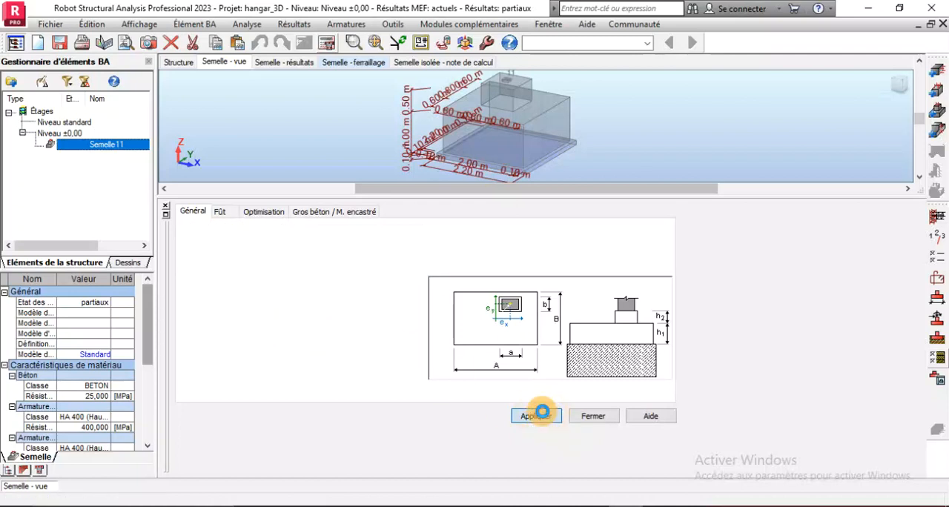
{"action": "left_click", "coordinate": [327, 45]}
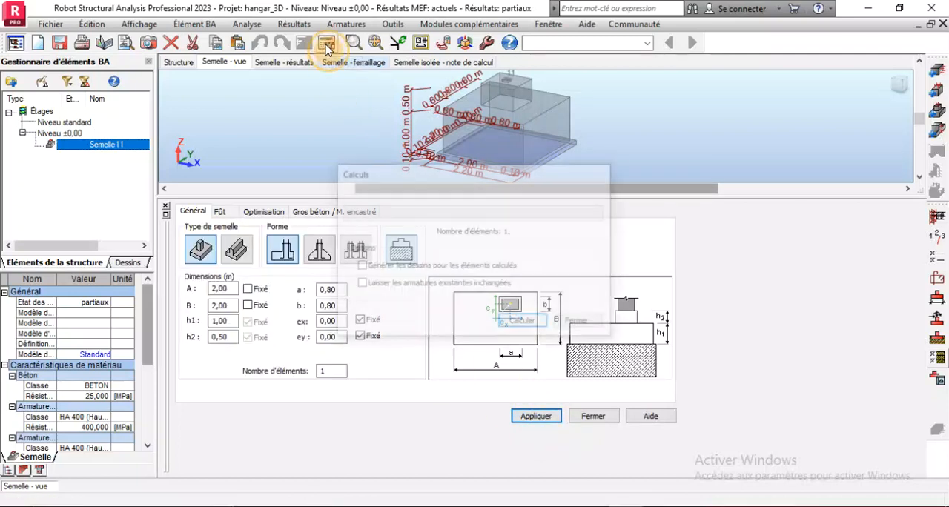
{"action": "key", "text": "Return"}
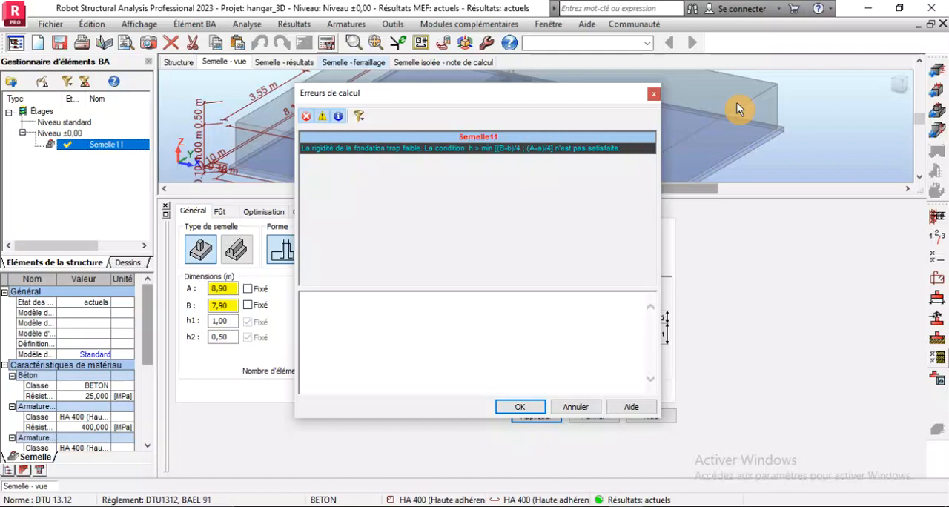
{"action": "left_click", "coordinate": [517, 409]}
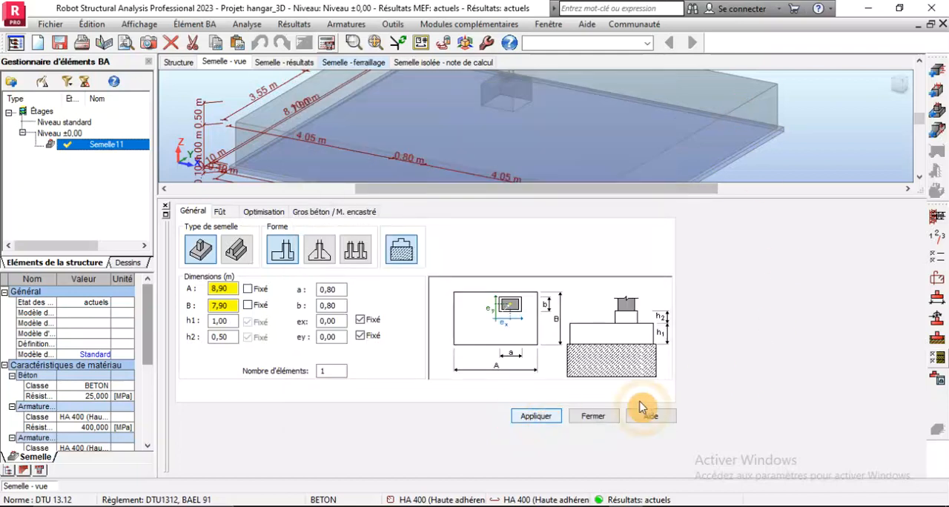
In the geotechnical stress options, switch the pressuremeter stress from admissible to ELU with qu 0.1 MPa and accept
{"action": "left_click", "coordinate": [939, 363]}
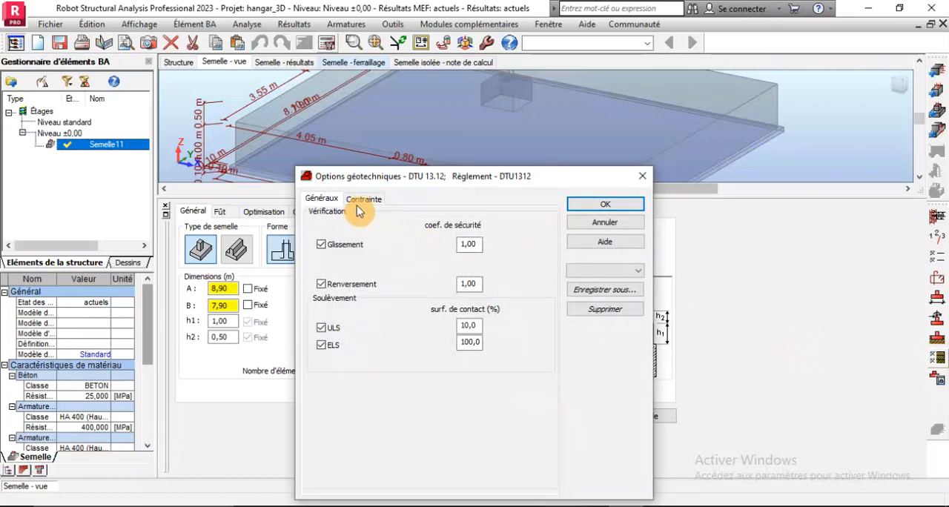
{"action": "left_click", "coordinate": [363, 200]}
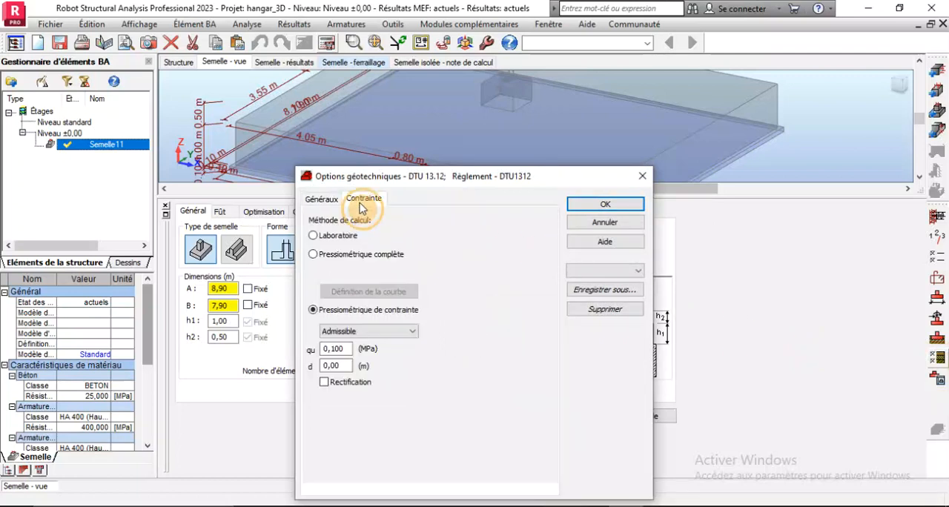
{"action": "left_click", "coordinate": [356, 331]}
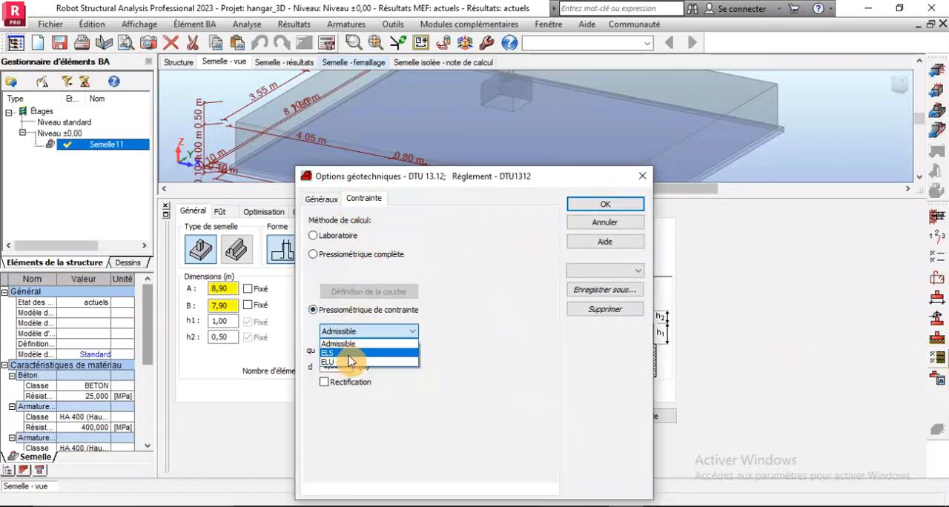
{"action": "left_click", "coordinate": [344, 363]}
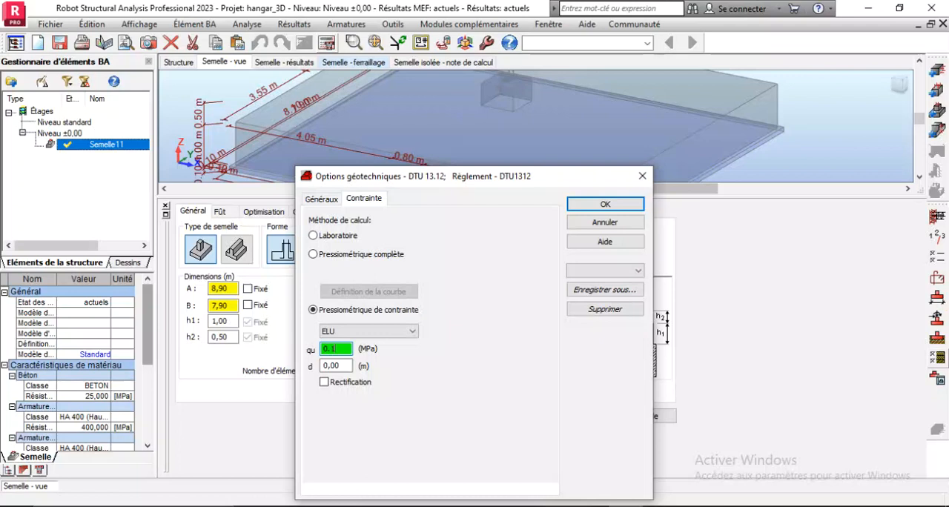
{"action": "left_click", "coordinate": [627, 207]}
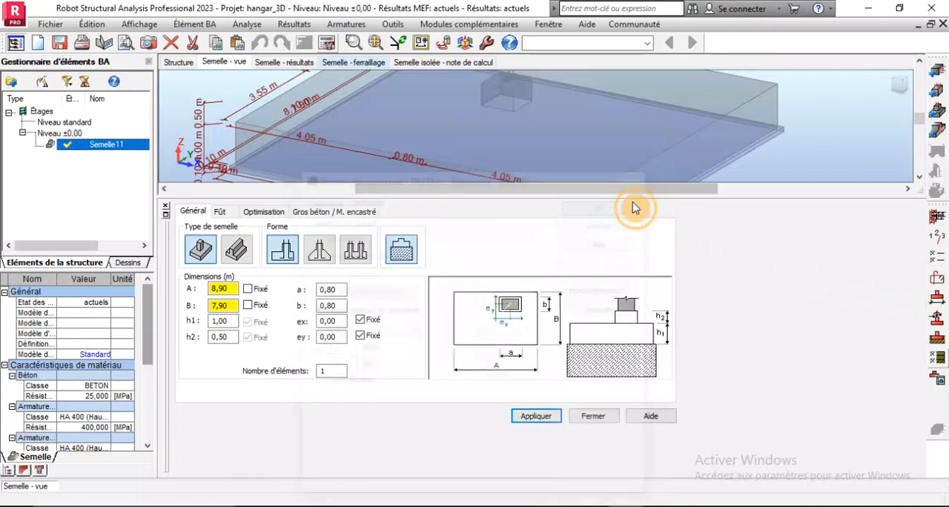
Recalculate the footing with the ELU soil stress and examine its resized geometry in the 3D view
{"action": "left_click", "coordinate": [327, 42]}
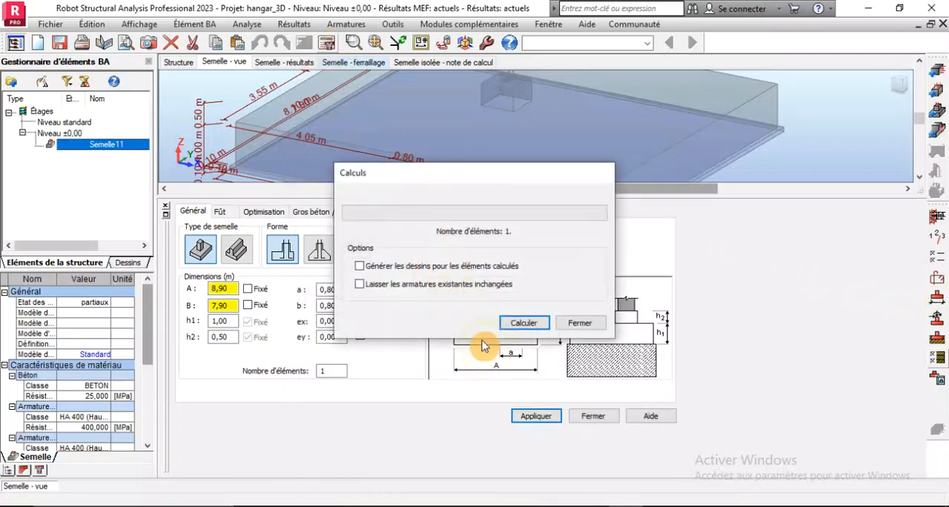
{"action": "left_click", "coordinate": [526, 322]}
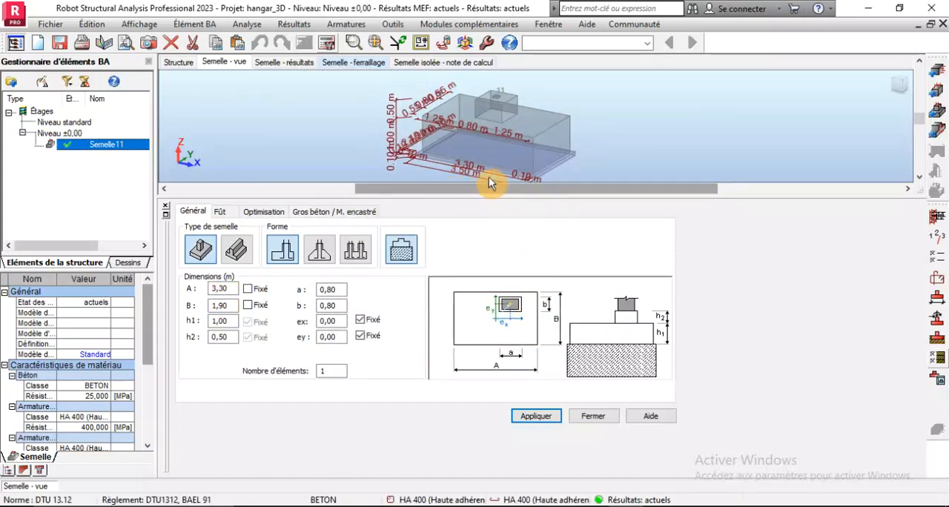
{"action": "scroll", "coordinate": [519, 148], "scroll_direction": "up", "scroll_amount": 3}
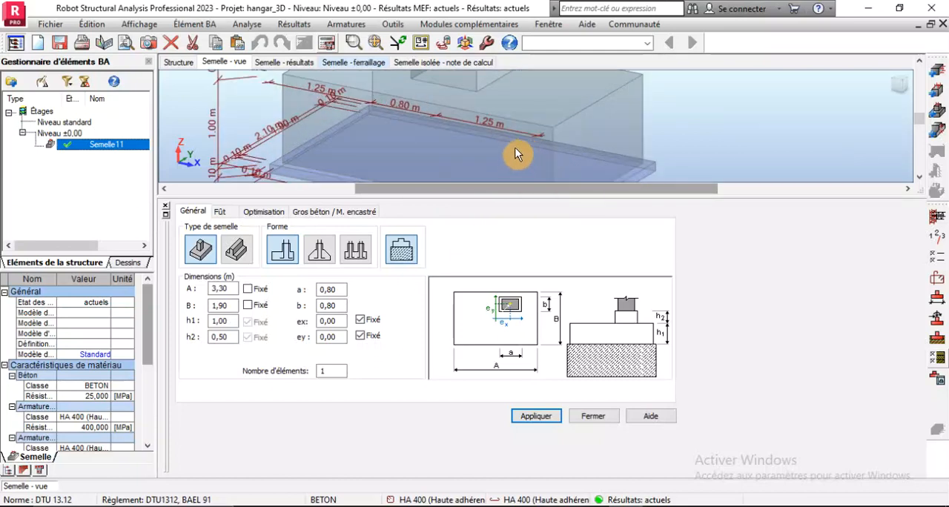
{"action": "scroll", "coordinate": [503, 179], "scroll_direction": "down", "scroll_amount": 1}
{"action": "scroll", "coordinate": [503, 173], "scroll_direction": "down", "scroll_amount": 3}
{"action": "scroll", "coordinate": [496, 120], "scroll_direction": "down", "scroll_amount": 1}
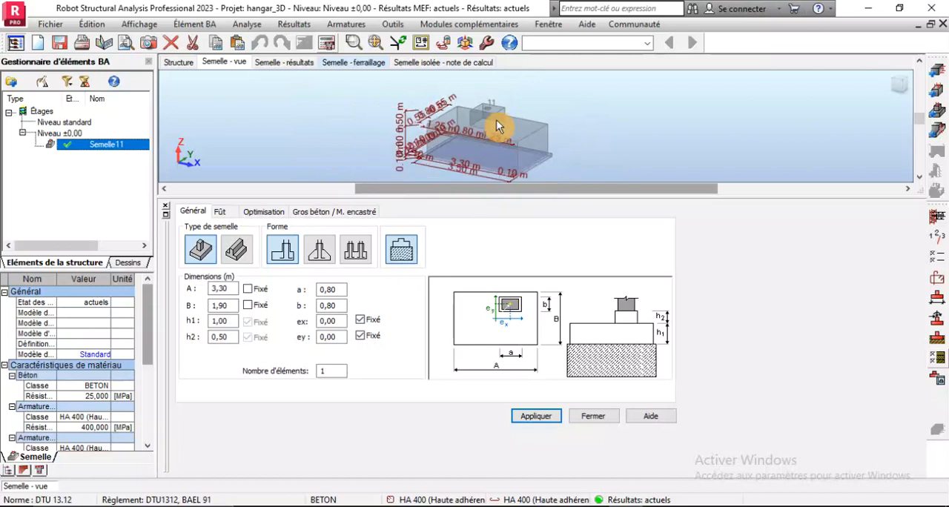
{"action": "scroll", "coordinate": [486, 181], "scroll_direction": "up", "scroll_amount": 2}
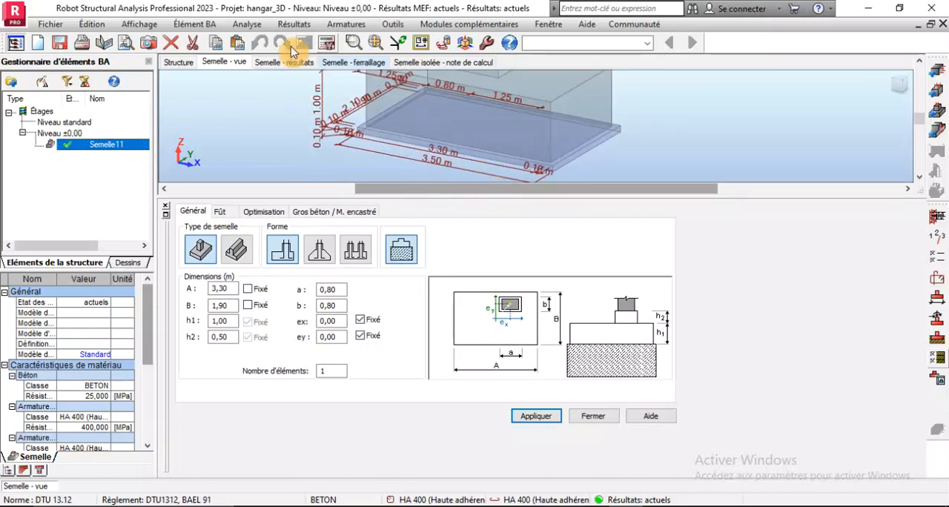
Recalculate the footing without generating drawings and examine its reinforcement cage in the 3D view
{"action": "left_click", "coordinate": [327, 43]}
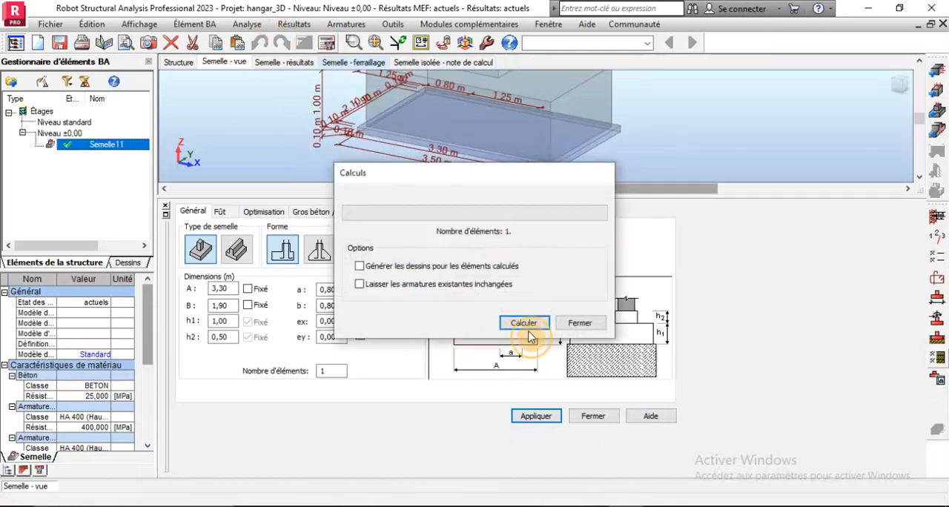
{"action": "left_click", "coordinate": [519, 324]}
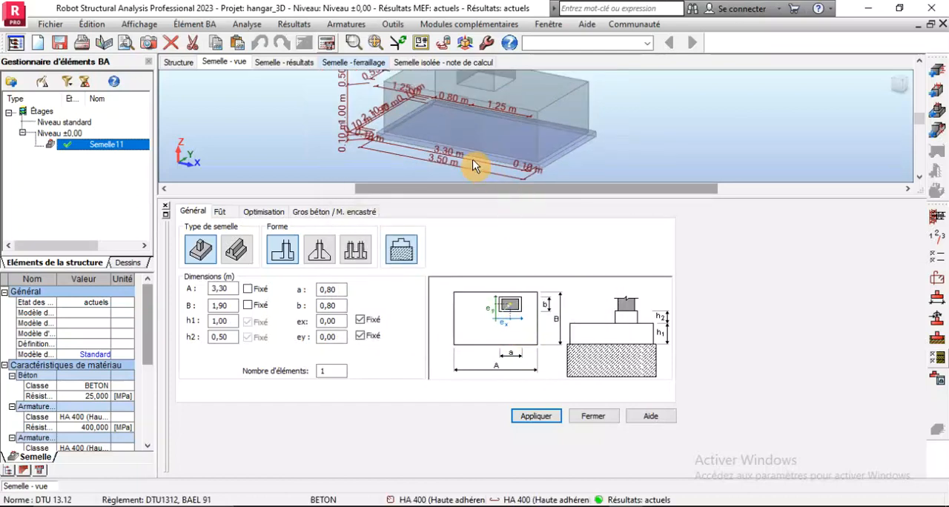
{"action": "left_click", "coordinate": [354, 63]}
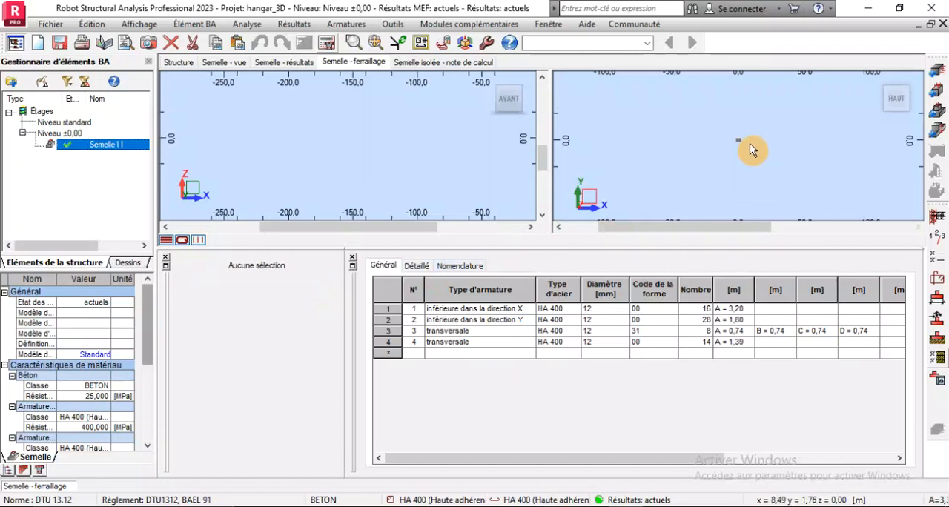
{"action": "scroll", "coordinate": [725, 149], "scroll_direction": "up", "scroll_amount": 3}
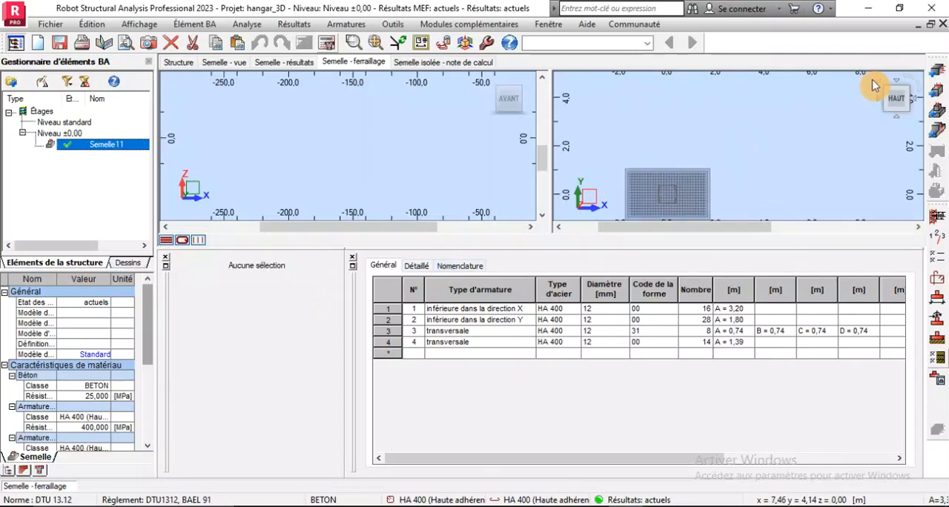
{"action": "left_click", "coordinate": [877, 81]}
{"action": "scroll", "coordinate": [771, 186], "scroll_direction": "up", "scroll_amount": 6}
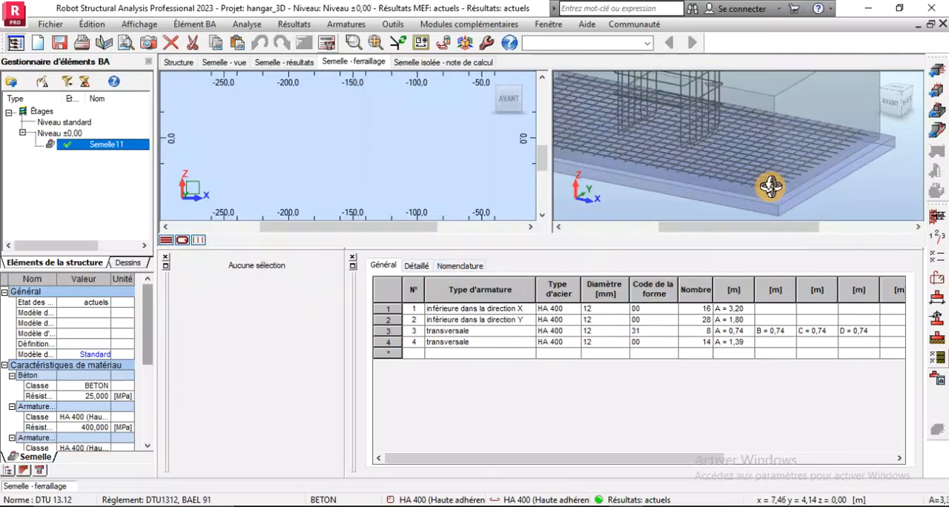
{"action": "scroll", "coordinate": [771, 186], "scroll_direction": "down", "scroll_amount": 5}
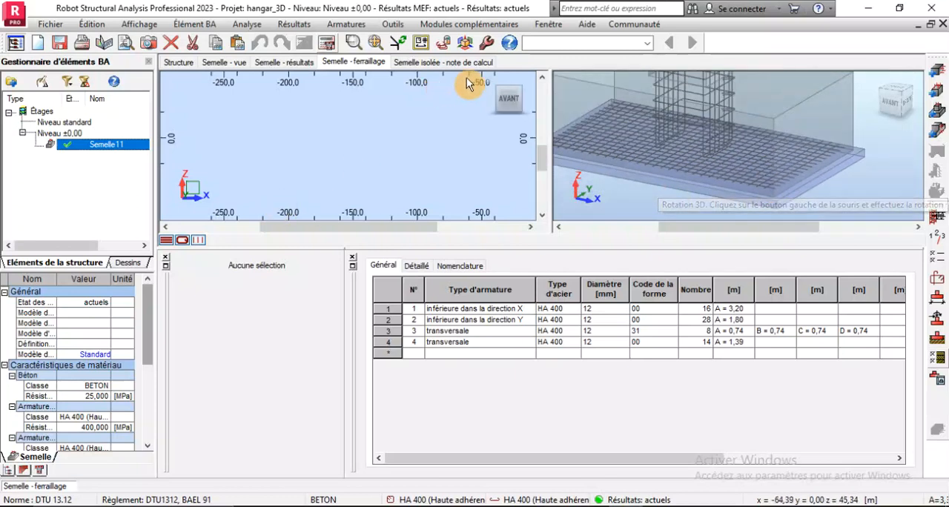
{"action": "scroll", "coordinate": [727, 121], "scroll_direction": "up", "scroll_amount": 3}
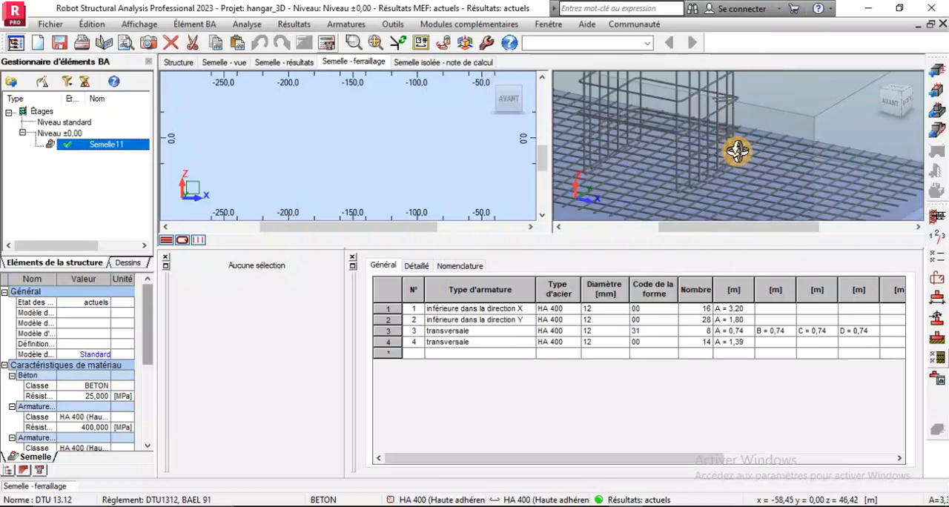
{"action": "scroll", "coordinate": [738, 166], "scroll_direction": "down", "scroll_amount": 3}
{"action": "scroll", "coordinate": [731, 157], "scroll_direction": "up", "scroll_amount": 3}
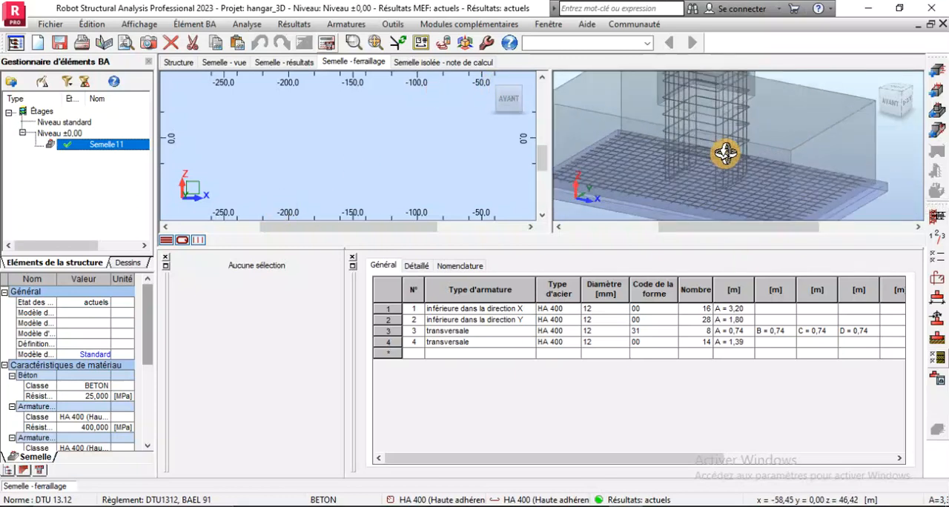
{"action": "scroll", "coordinate": [725, 153], "scroll_direction": "down", "scroll_amount": 3}
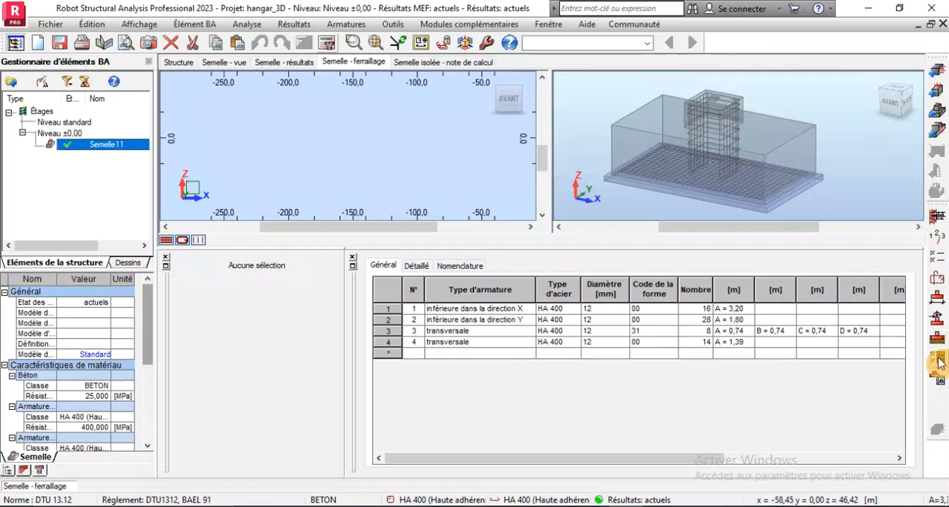
Generate the footing's execution drawings and examine the plan view's reinforcement and dimensions
{"action": "left_click", "coordinate": [937, 380]}
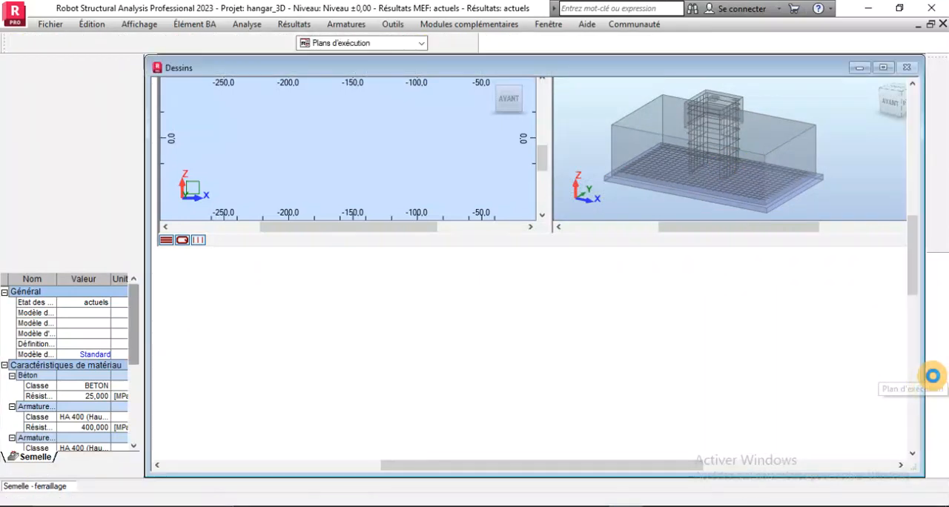
{"action": "scroll", "coordinate": [436, 223], "scroll_direction": "up", "scroll_amount": 5}
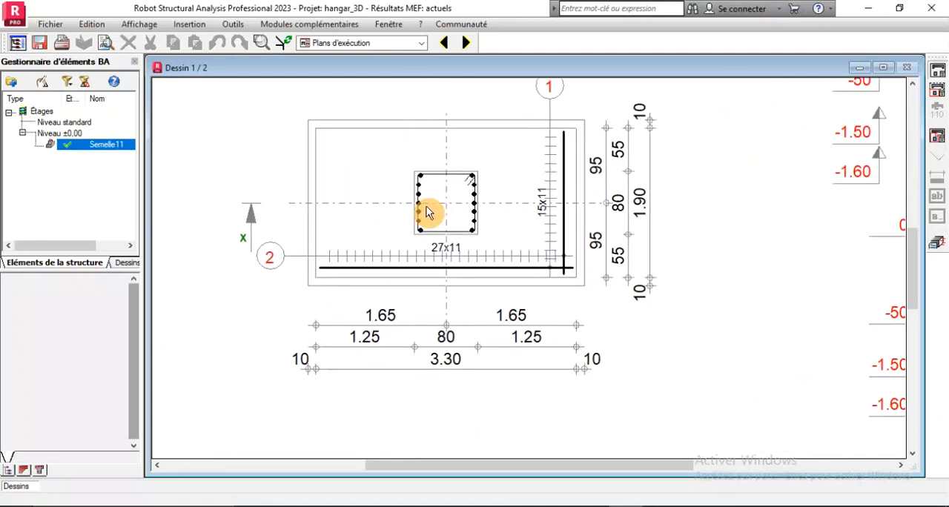
{"action": "scroll", "coordinate": [425, 256], "scroll_direction": "down", "scroll_amount": 1}
{"action": "scroll", "coordinate": [425, 256], "scroll_direction": "down", "scroll_amount": 1}
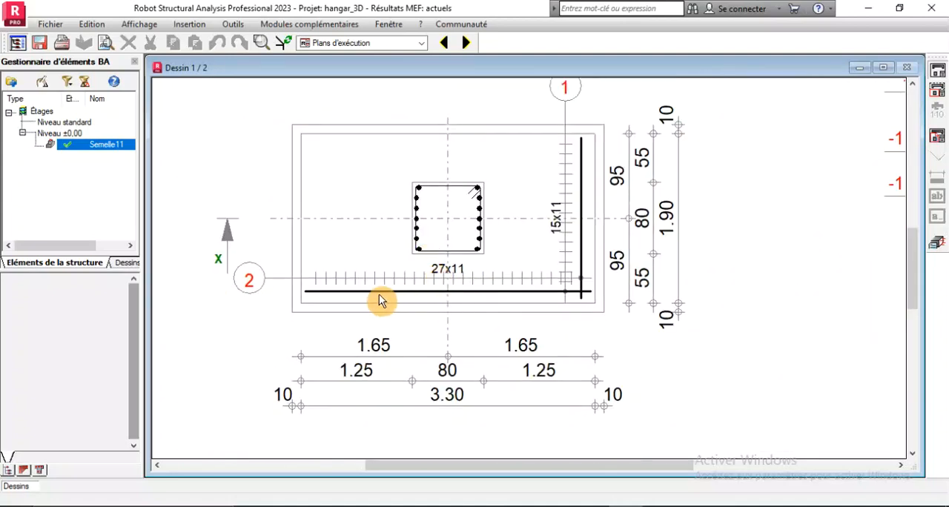
{"action": "scroll", "coordinate": [355, 289], "scroll_direction": "down", "scroll_amount": 1}
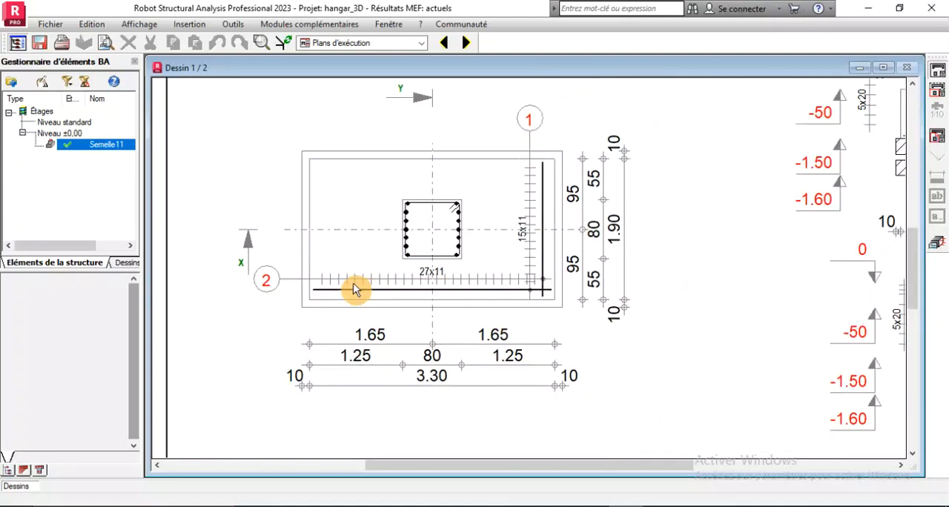
{"action": "scroll", "coordinate": [359, 302], "scroll_direction": "down", "scroll_amount": 2}
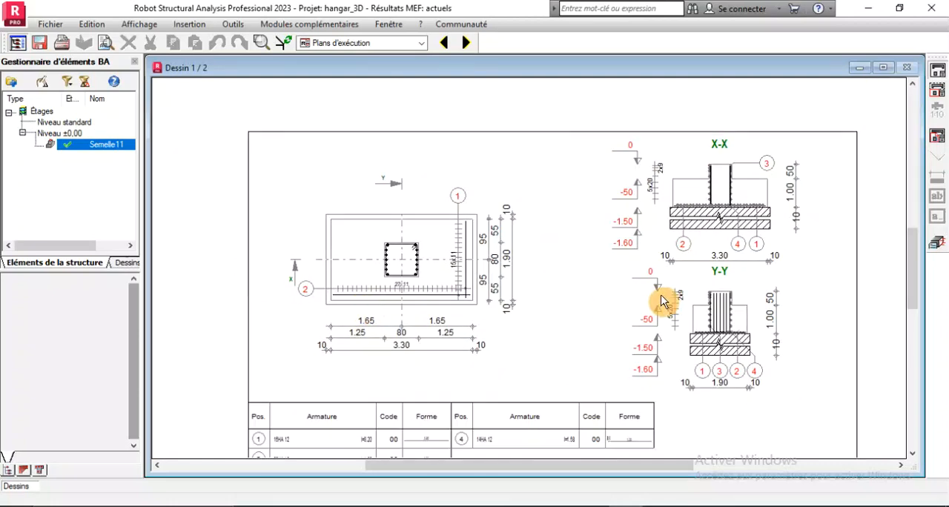
Examine the first sheet's bar schedule, plan bar spacing and sections X-X and Y-Y
{"action": "scroll", "coordinate": [271, 452], "scroll_direction": "up", "scroll_amount": 4}
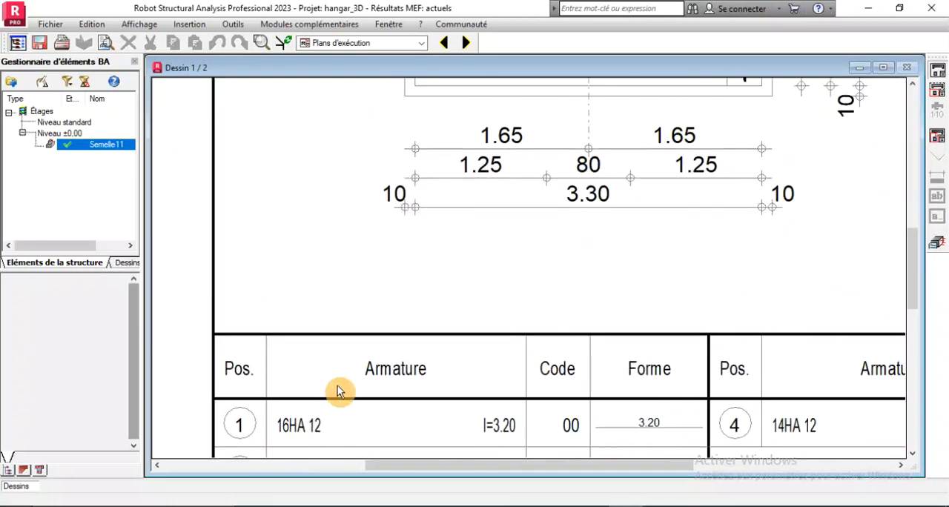
{"action": "scroll", "coordinate": [339, 388], "scroll_direction": "down", "scroll_amount": 2}
{"action": "scroll", "coordinate": [504, 147], "scroll_direction": "up", "scroll_amount": 2}
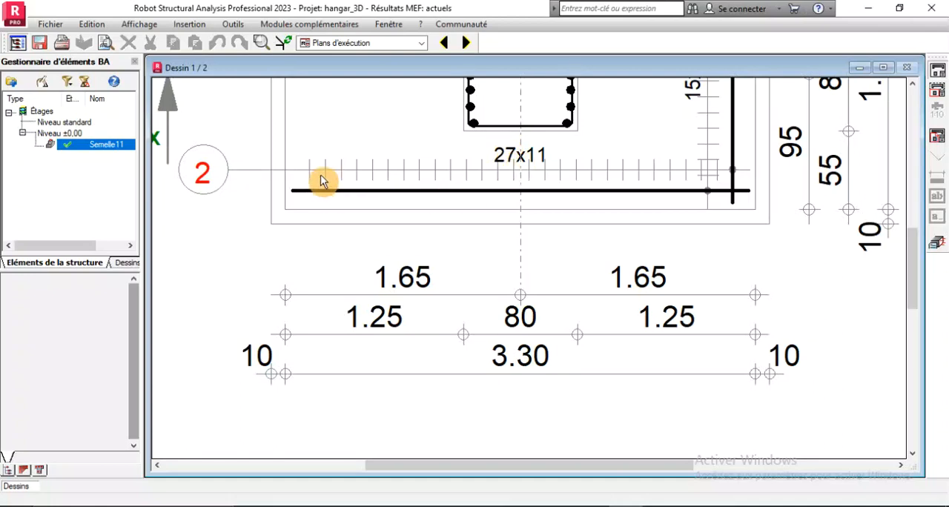
{"action": "scroll", "coordinate": [467, 229], "scroll_direction": "down", "scroll_amount": 2}
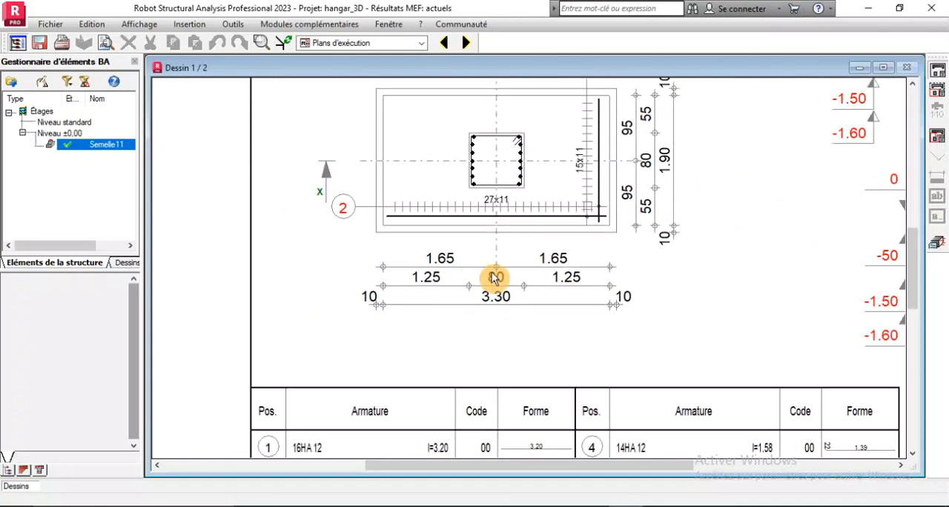
{"action": "scroll", "coordinate": [599, 174], "scroll_direction": "up", "scroll_amount": 2}
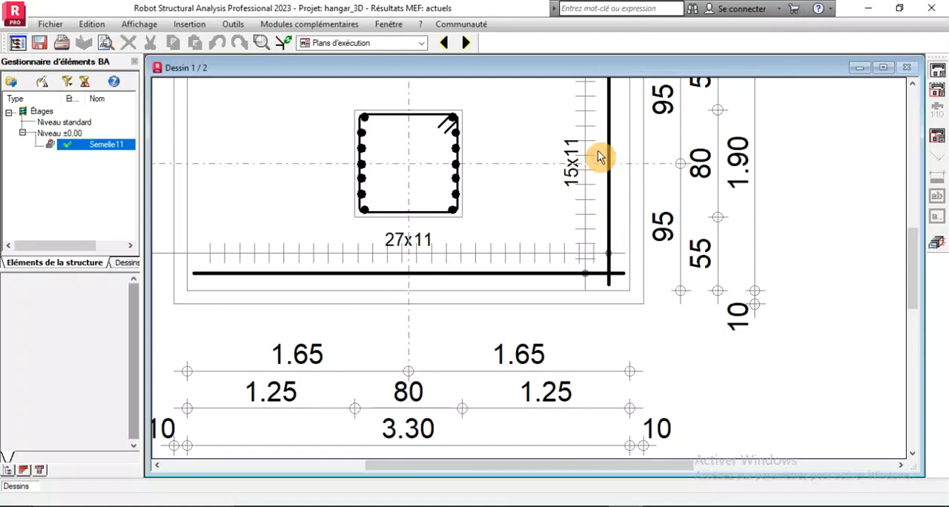
{"action": "scroll", "coordinate": [579, 260], "scroll_direction": "down", "scroll_amount": 3}
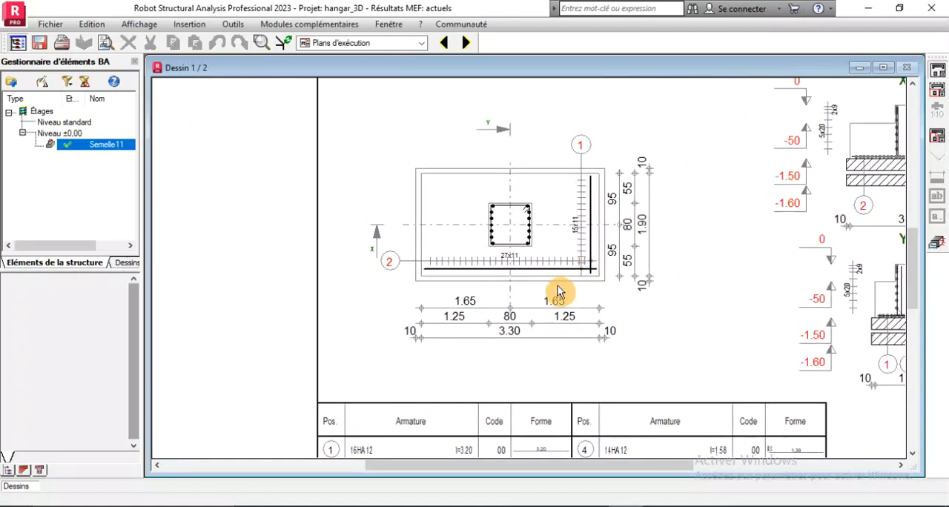
{"action": "scroll", "coordinate": [638, 241], "scroll_direction": "up", "scroll_amount": 2}
{"action": "scroll", "coordinate": [520, 267], "scroll_direction": "down", "scroll_amount": 3}
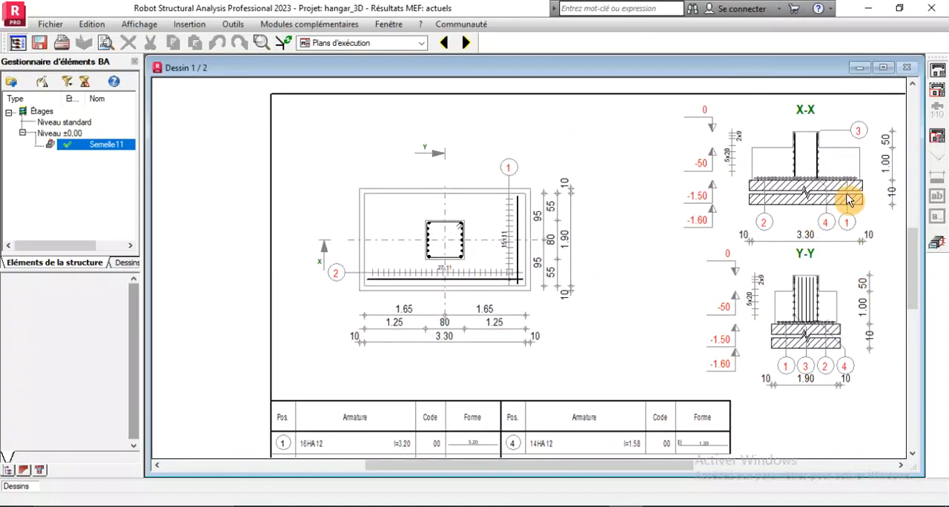
{"action": "scroll", "coordinate": [853, 193], "scroll_direction": "up", "scroll_amount": 1}
{"action": "scroll", "coordinate": [504, 314], "scroll_direction": "down", "scroll_amount": 3}
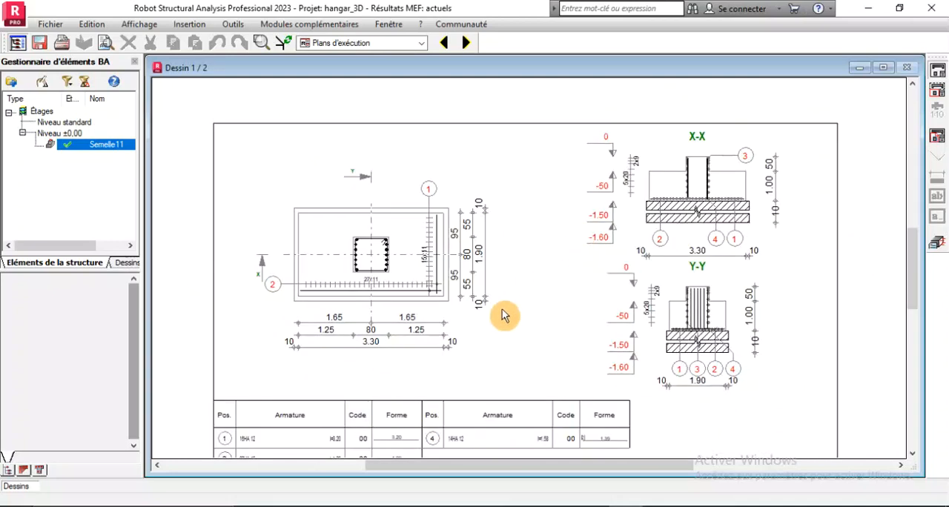
Show the second drawing sheet and examine the footing's X-X and Y-Y formwork sections
{"action": "left_click", "coordinate": [466, 43]}
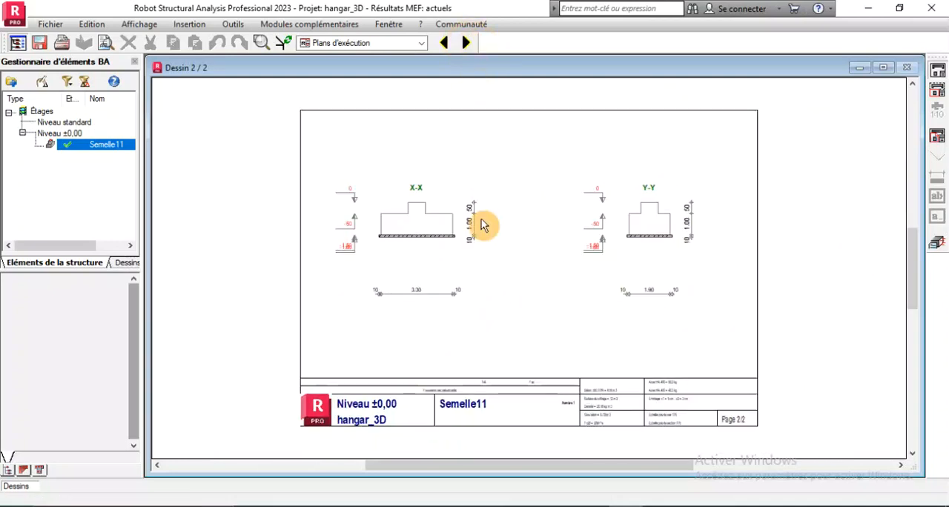
{"action": "scroll", "coordinate": [438, 237], "scroll_direction": "up", "scroll_amount": 2}
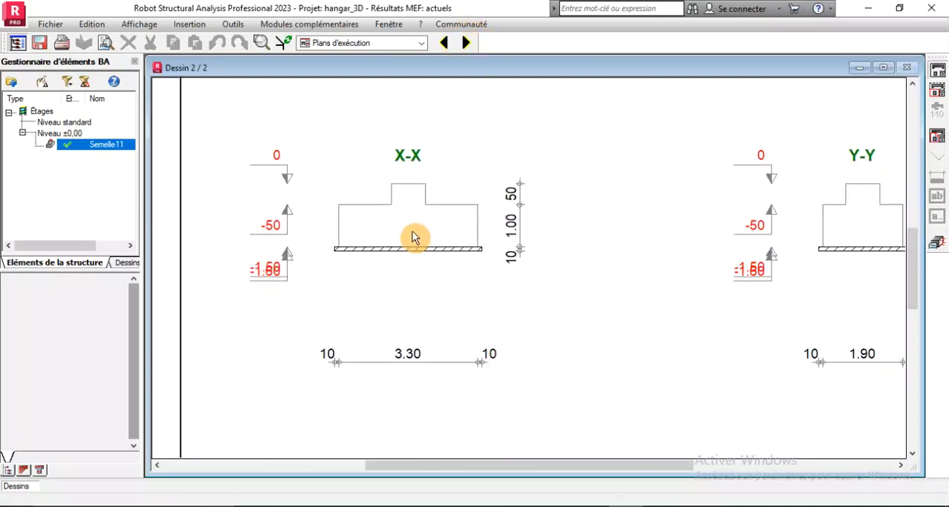
{"action": "scroll", "coordinate": [414, 238], "scroll_direction": "down", "scroll_amount": 1}
{"action": "scroll", "coordinate": [412, 249], "scroll_direction": "up", "scroll_amount": 2}
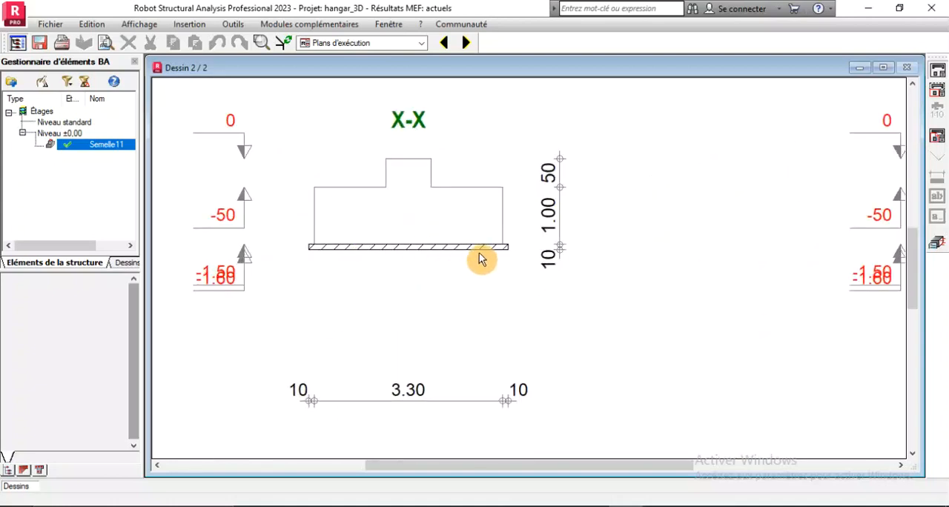
{"action": "scroll", "coordinate": [422, 297], "scroll_direction": "down", "scroll_amount": 1}
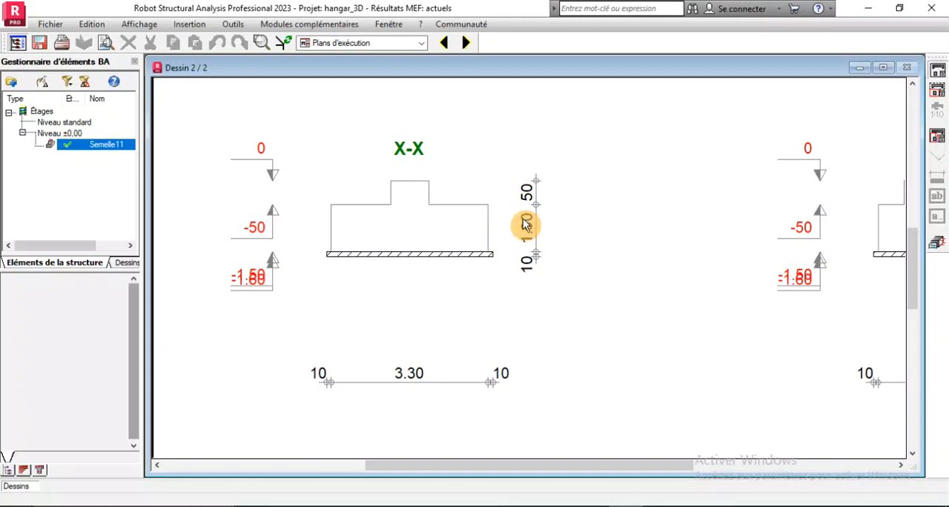
{"action": "scroll", "coordinate": [353, 214], "scroll_direction": "down", "scroll_amount": 2}
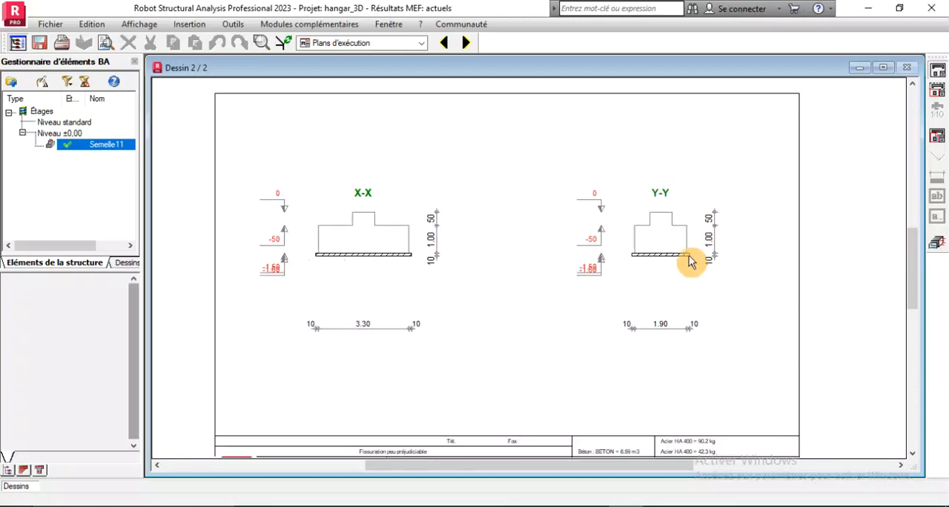
{"action": "scroll", "coordinate": [661, 224], "scroll_direction": "up", "scroll_amount": 2}
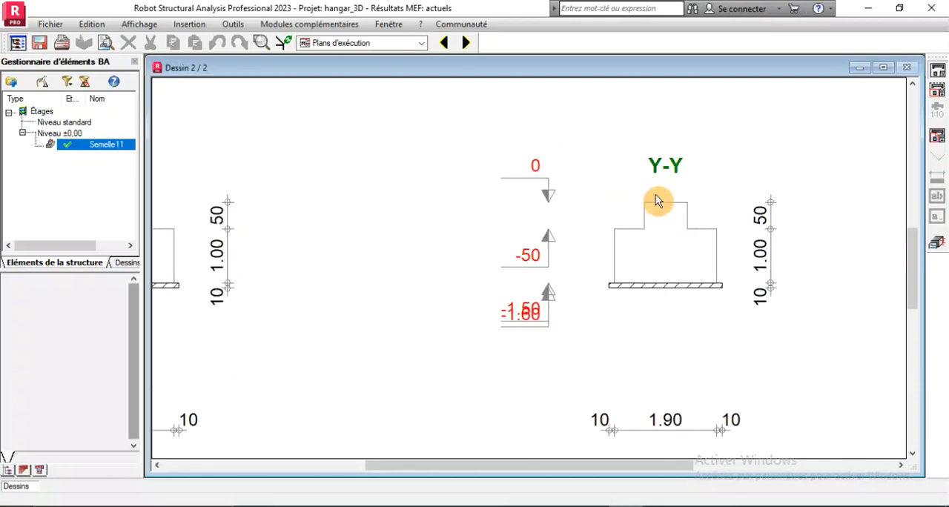
{"action": "scroll", "coordinate": [616, 222], "scroll_direction": "down", "scroll_amount": 2}
{"action": "scroll", "coordinate": [378, 230], "scroll_direction": "down", "scroll_amount": 2}
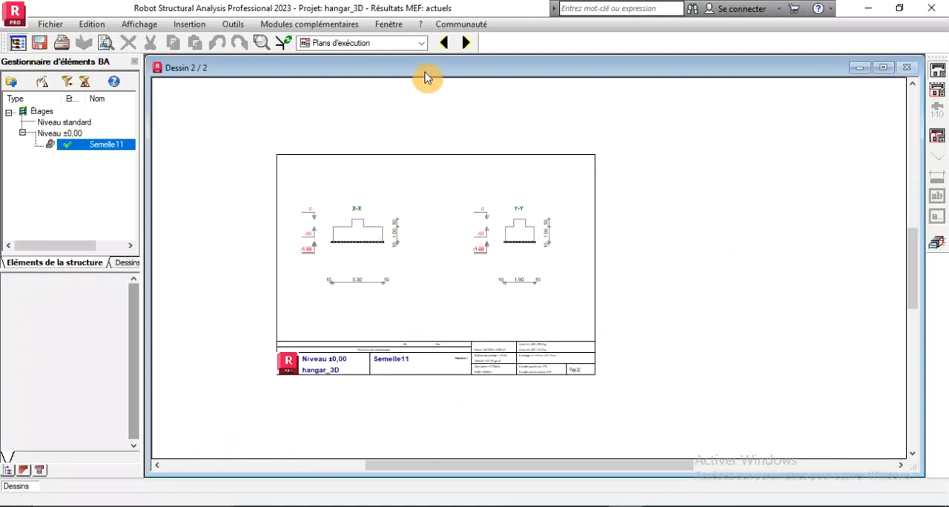
Return to the Démarrage layout, clear the node selection and view the whole hangar with its column footing
{"action": "left_click", "coordinate": [419, 43]}
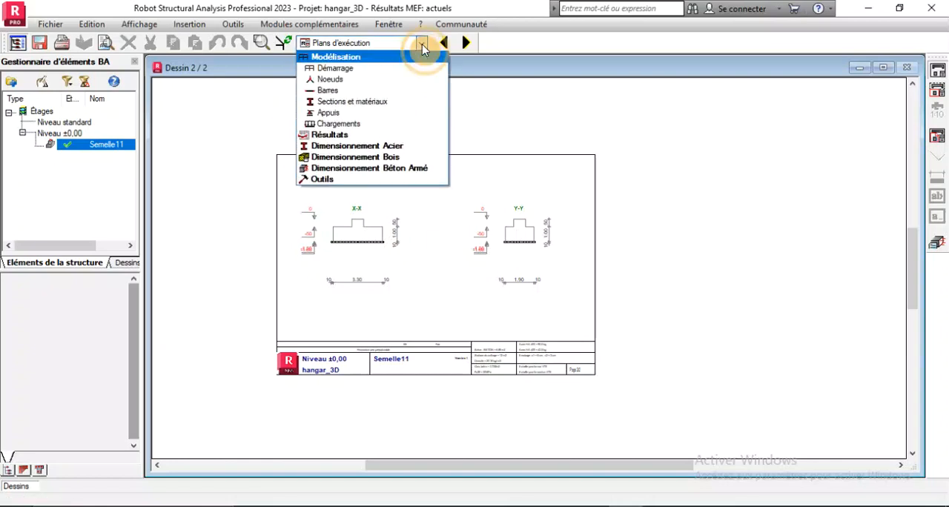
{"action": "left_click", "coordinate": [358, 72]}
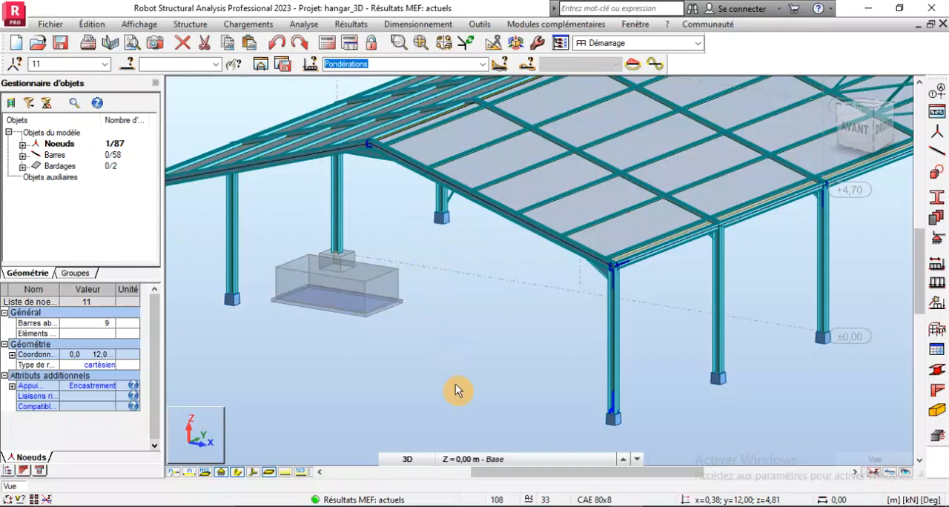
{"action": "scroll", "coordinate": [472, 340], "scroll_direction": "up", "scroll_amount": 1}
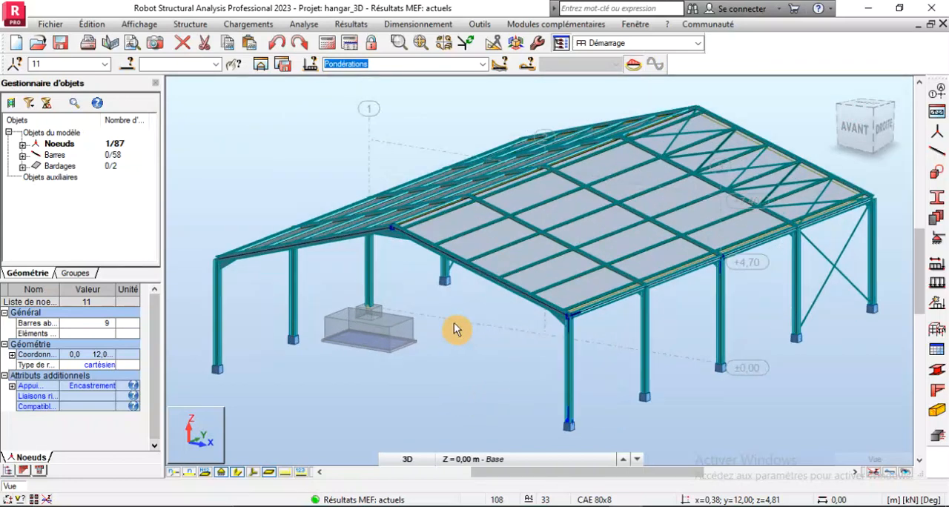
{"action": "right_click", "coordinate": [403, 290]}
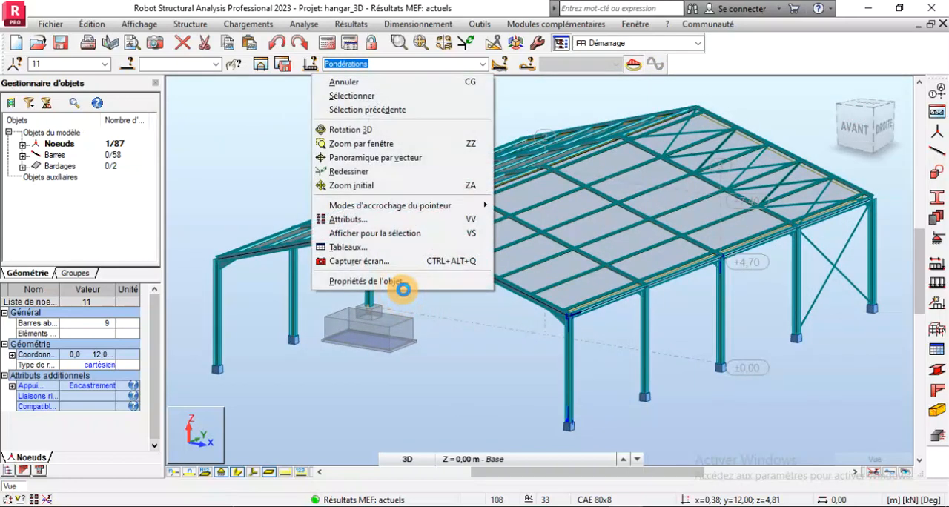
{"action": "left_click", "coordinate": [430, 347]}
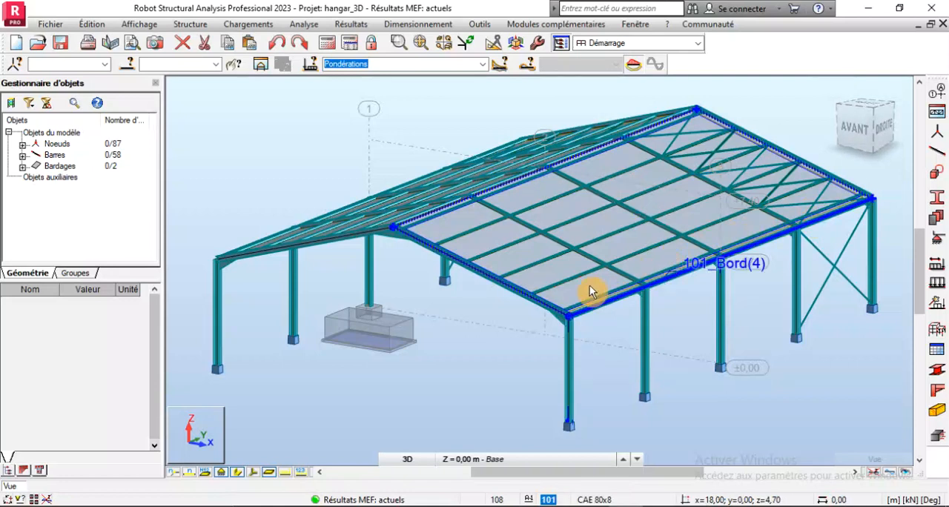
{"action": "scroll", "coordinate": [607, 271], "scroll_direction": "down", "scroll_amount": 5}
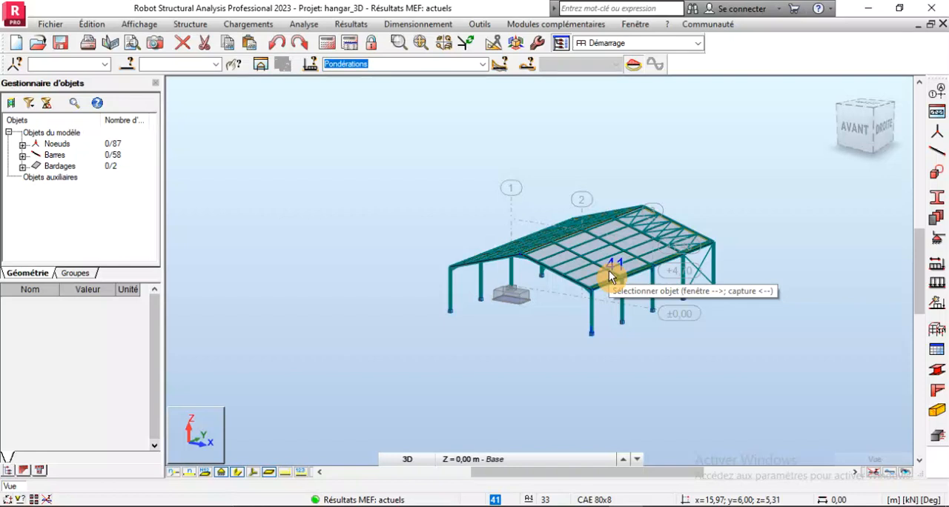
{"action": "scroll", "coordinate": [556, 289], "scroll_direction": "down", "scroll_amount": 2}
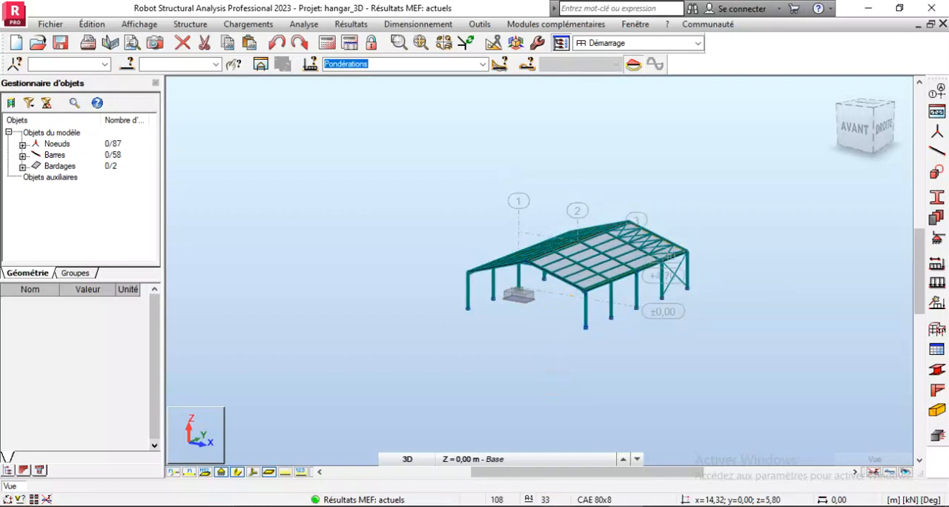